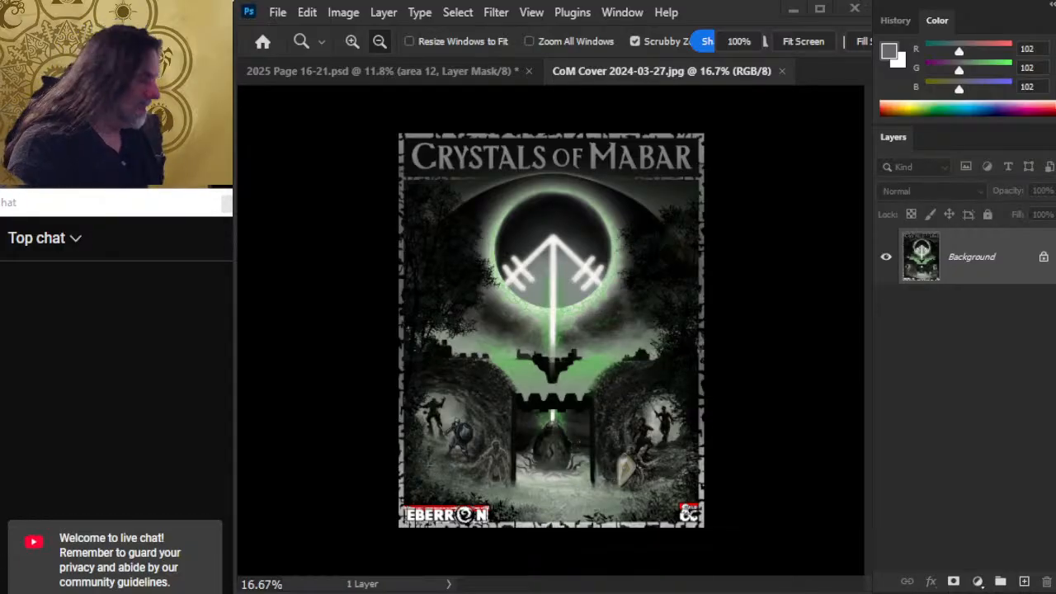
- In OBS, move the background desktop source below the Camera source, and switch to the YouTube stream page in the browser
click(1011, 500)
click(994, 486)
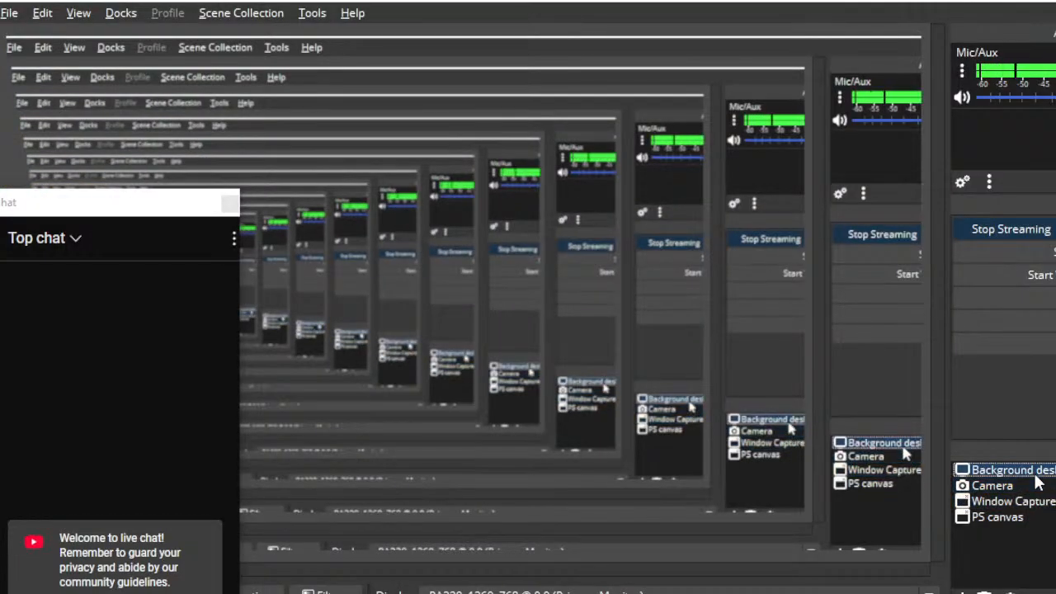
drag(1011, 470, 1035, 496)
key(alt+Tab)
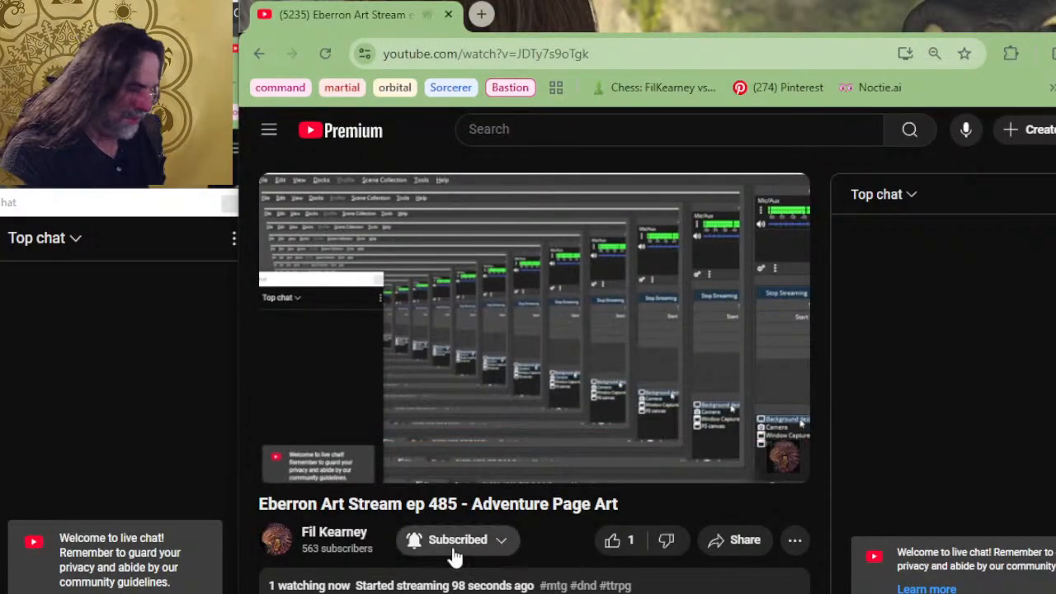
- Expand the stream's description and look through its playlist, social and DMsGuild product links
scroll(467, 488, down, 2)
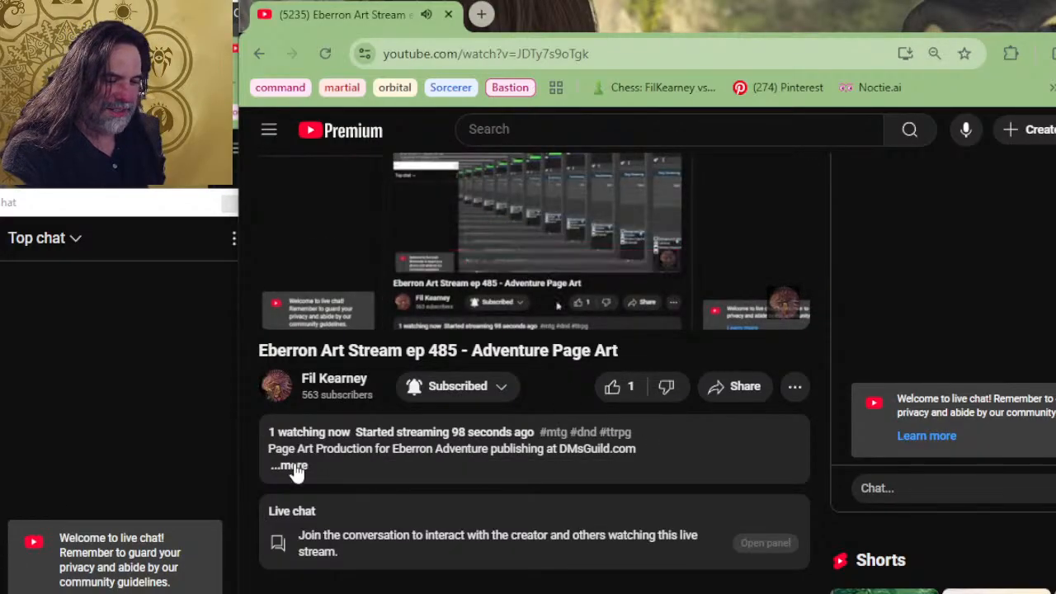
click(289, 466)
scroll(366, 360, down, 2)
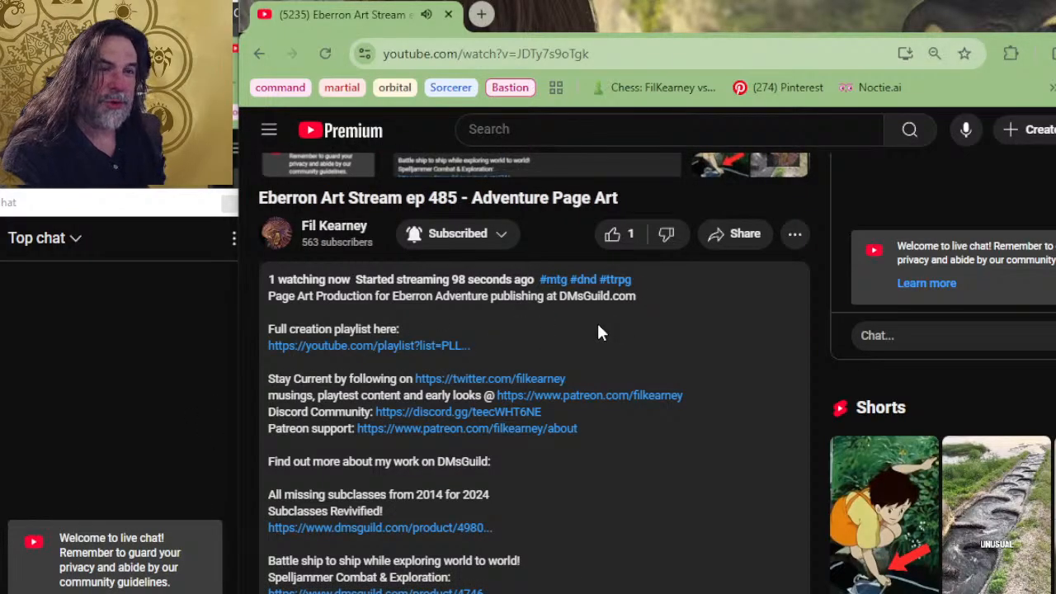
scroll(538, 344, down, 5)
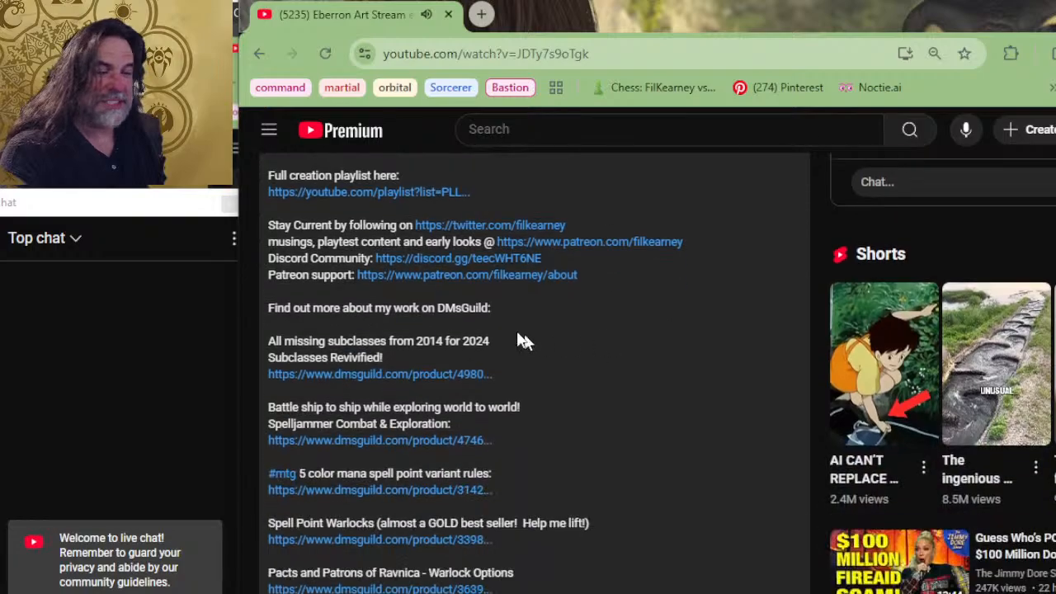
scroll(452, 242, up, 2)
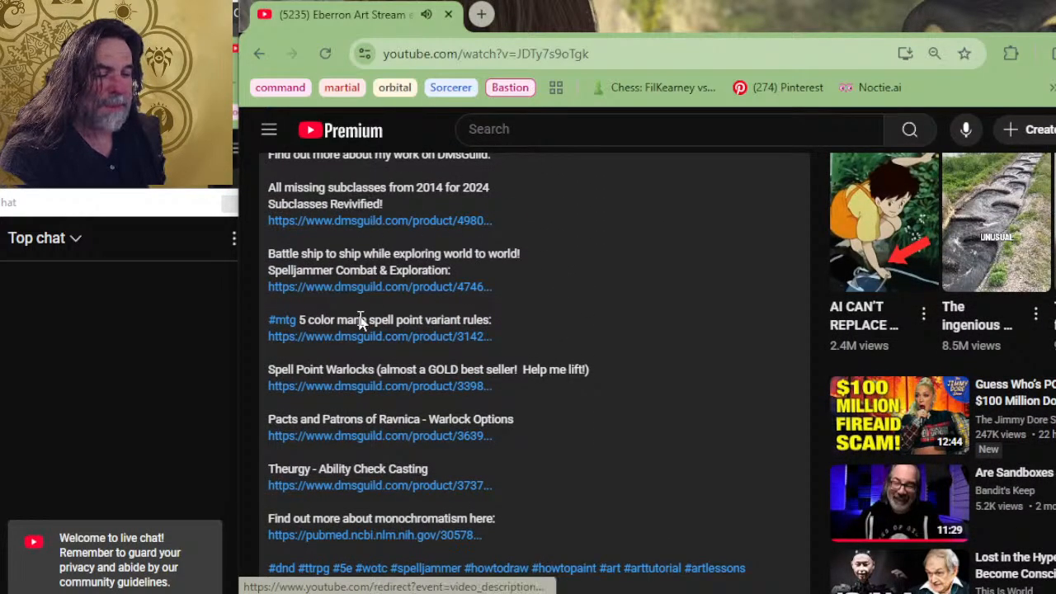
scroll(331, 365, up, 3)
scroll(355, 355, down, 5)
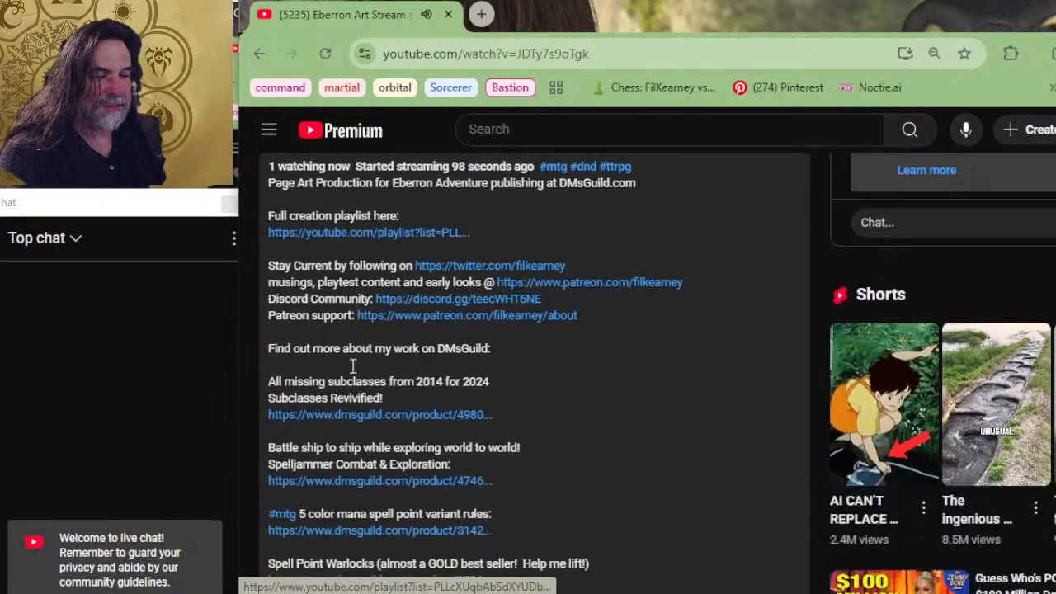
scroll(371, 343, up, 4)
scroll(370, 338, up, 5)
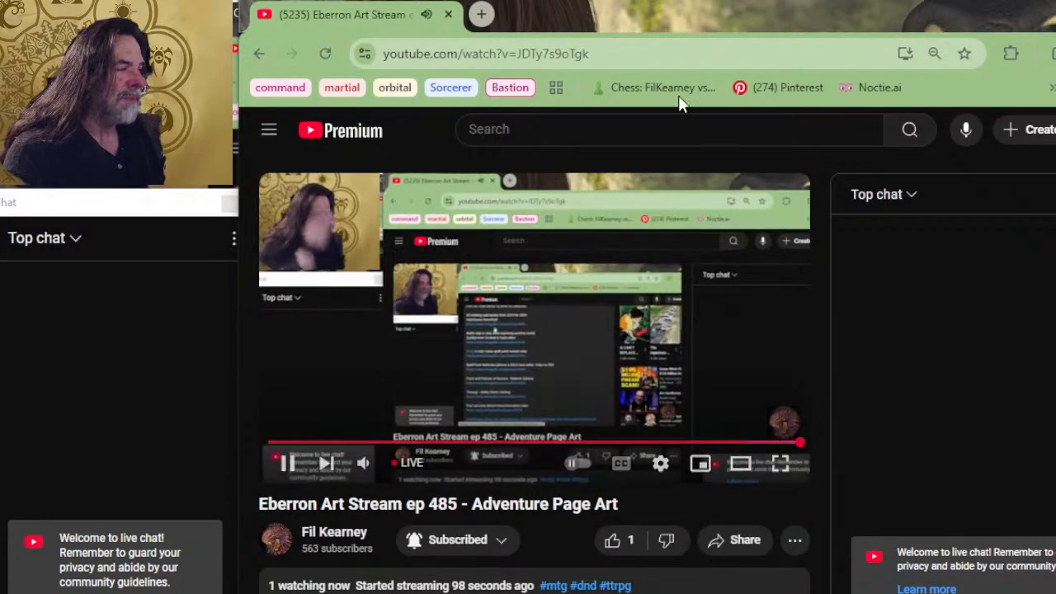
- Switch to Photoshop and close the CoM Cover 2024-03-27.jpg document
key(alt+Tab)
key(alt+Tab)
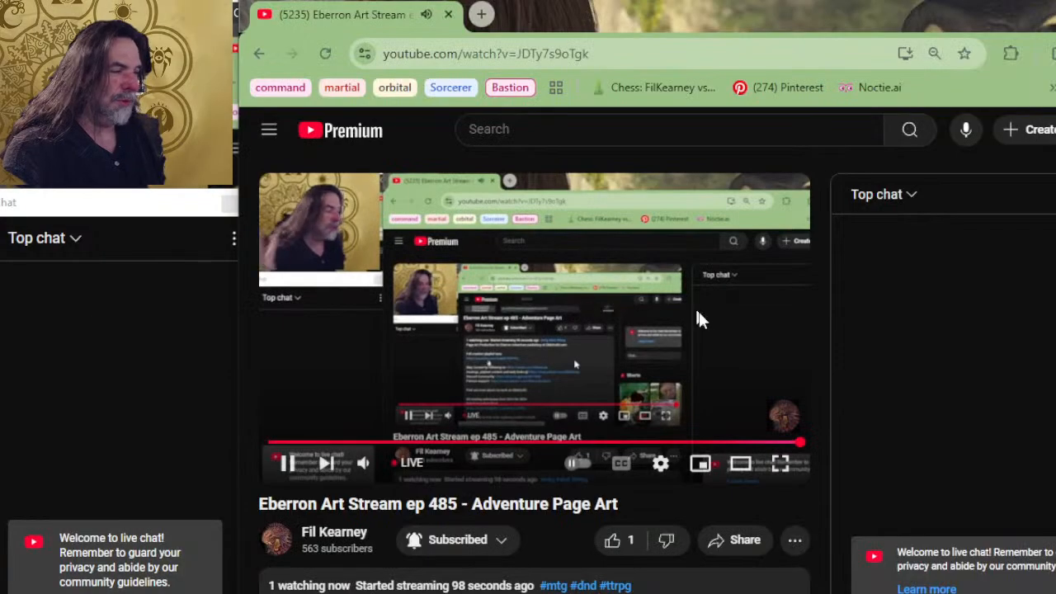
key(alt+Tab)
key(alt+Tab)
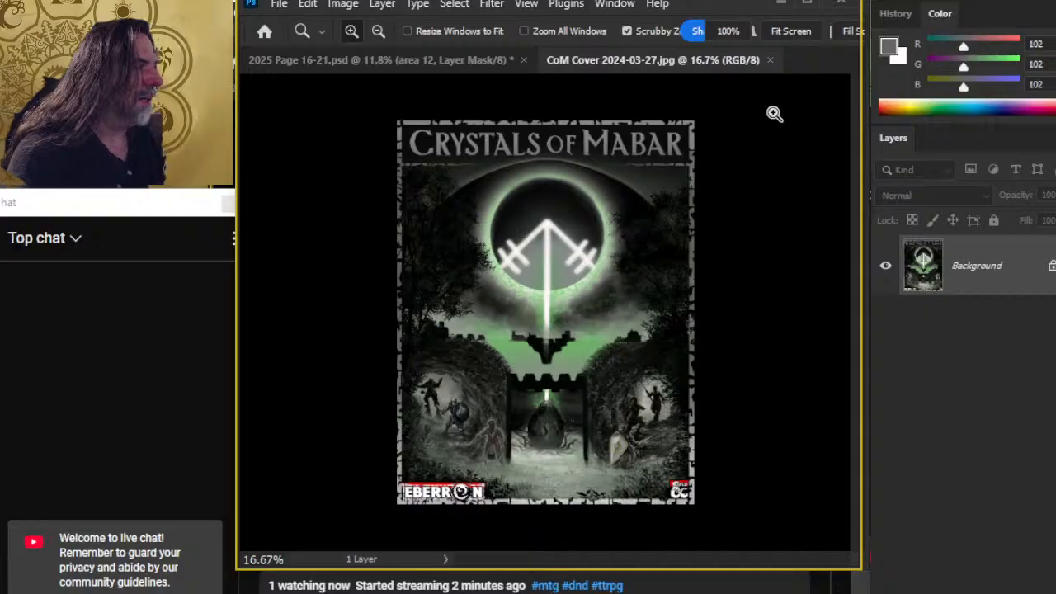
click(770, 60)
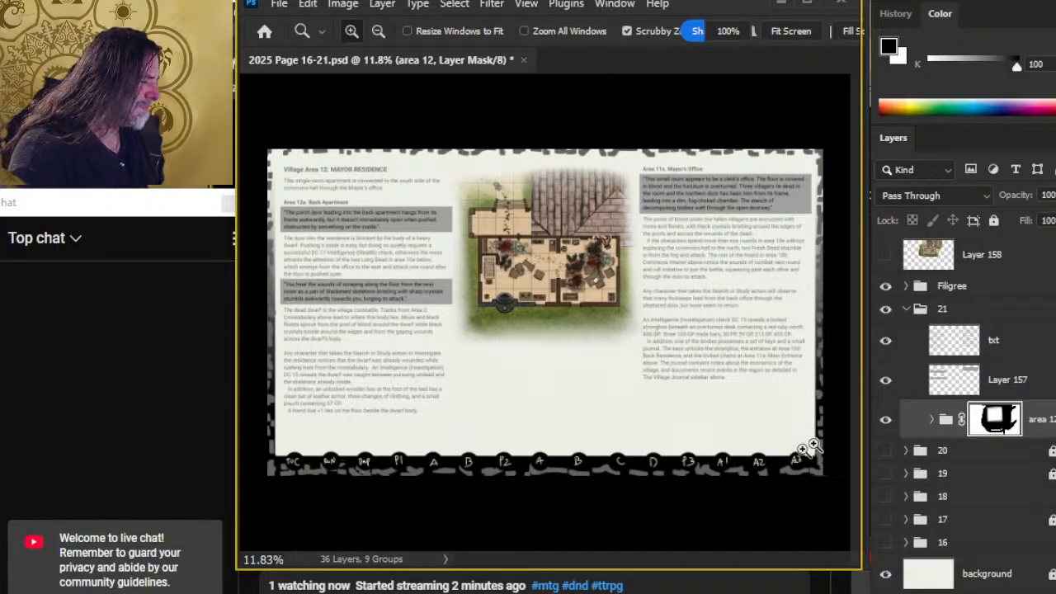
- Add a new empty layer above the area 12 group inside group 21 and look over the page's text and map
key(ctrl+shift+alt+n)
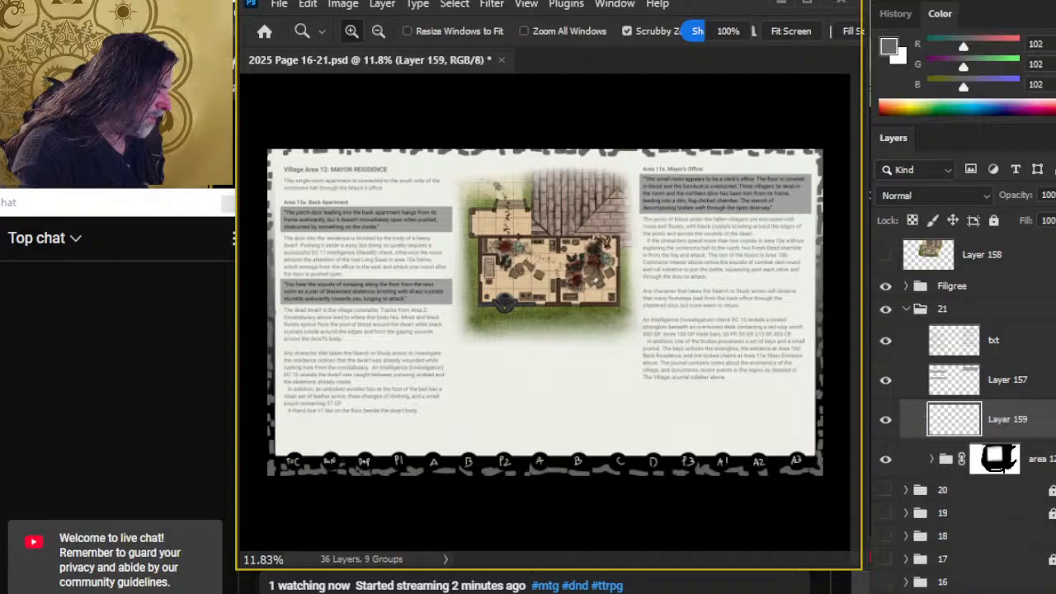
drag(334, 233, 413, 231)
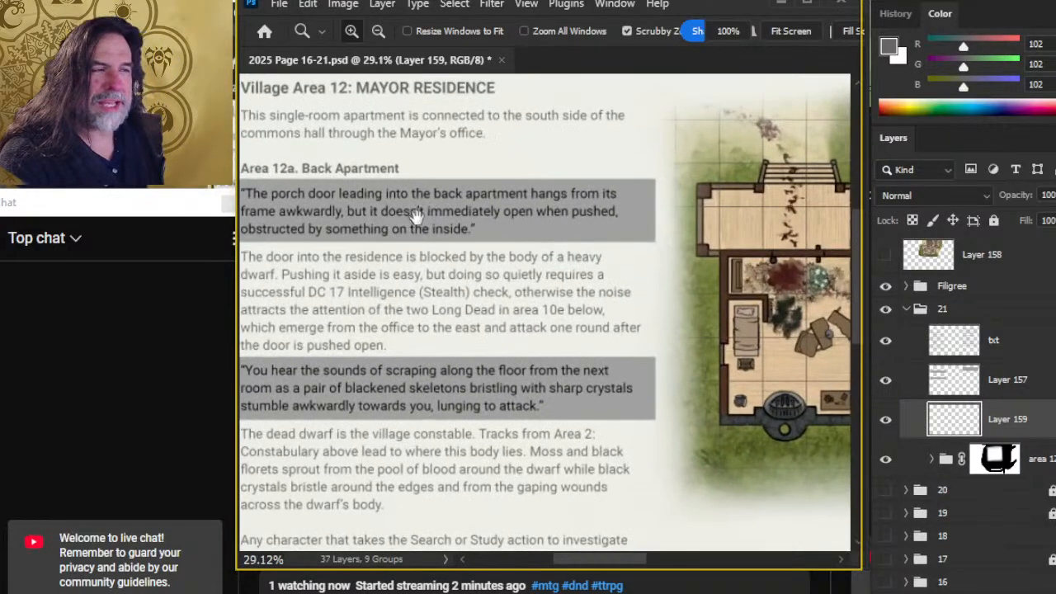
drag(826, 388, 672, 389)
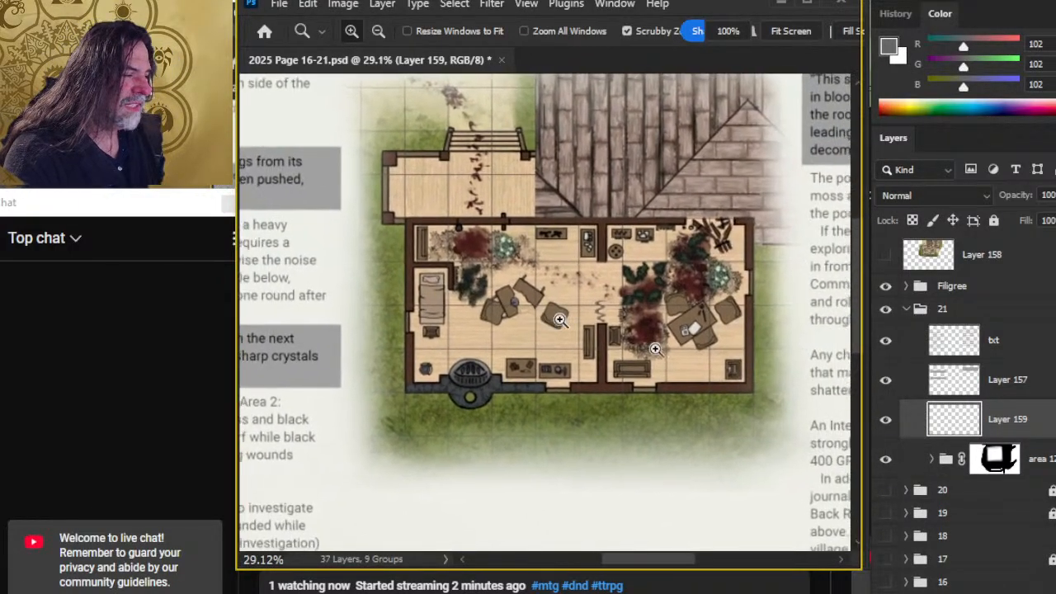
scroll(582, 360, down, 5)
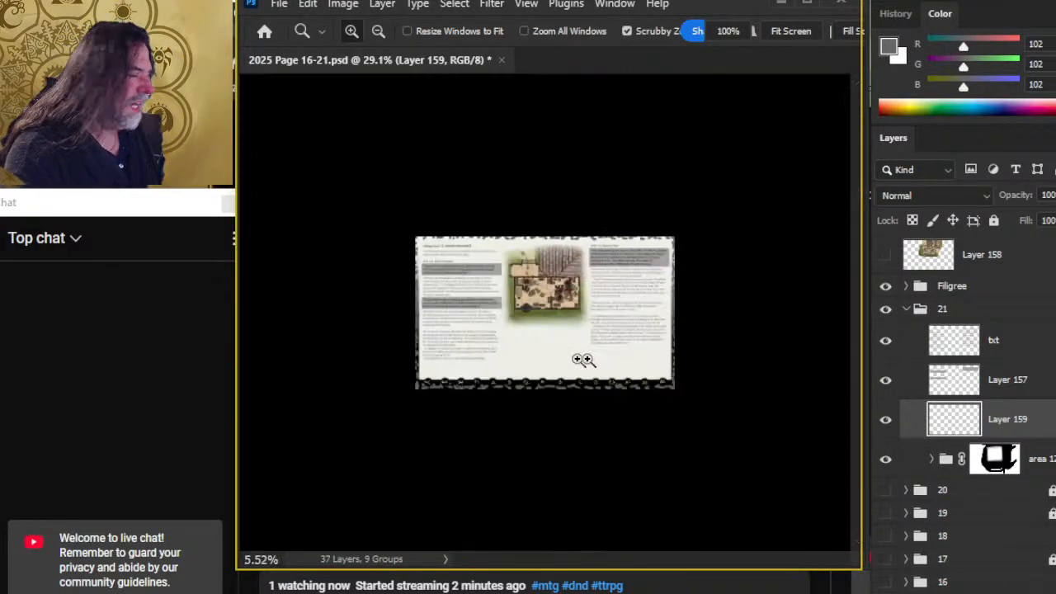
- Hide group 21, show group 16, and examine the village overview map, its buildings and the blood trails
click(886, 309)
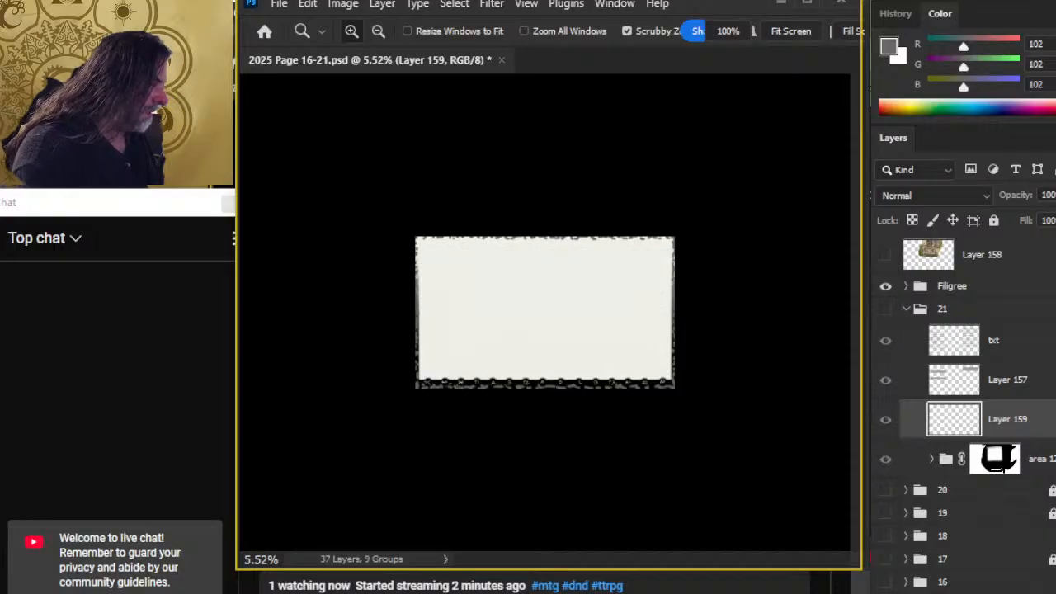
scroll(966, 413, down, 1)
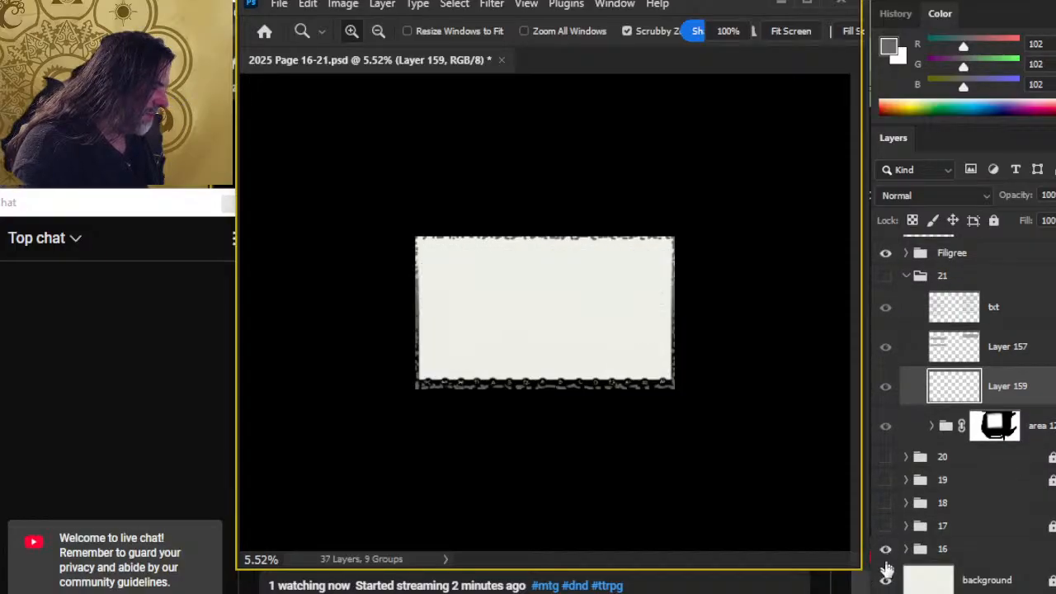
click(886, 550)
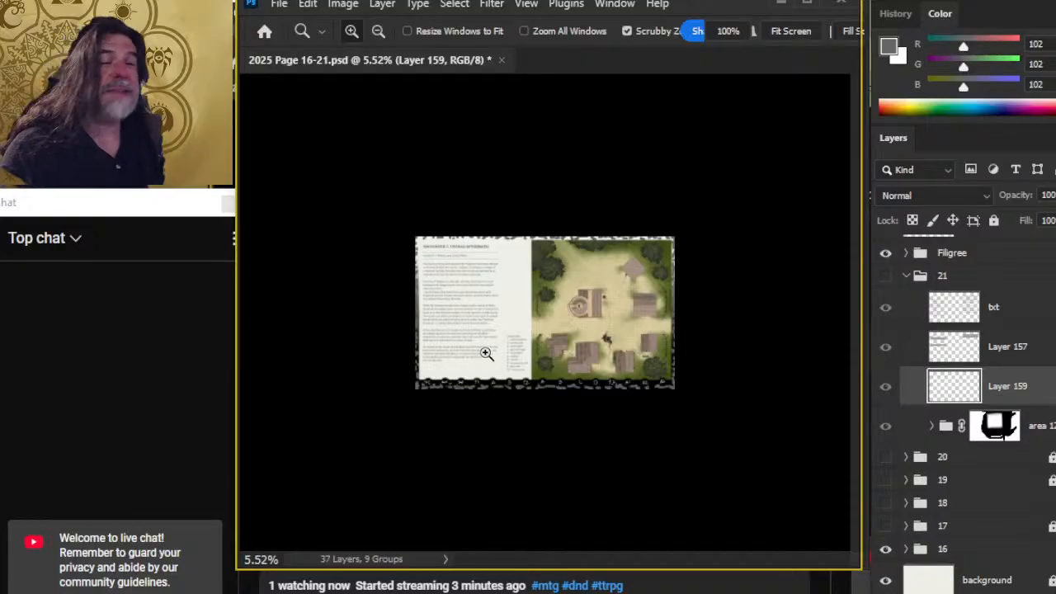
drag(609, 338, 651, 373)
drag(654, 274, 492, 315)
drag(368, 261, 531, 385)
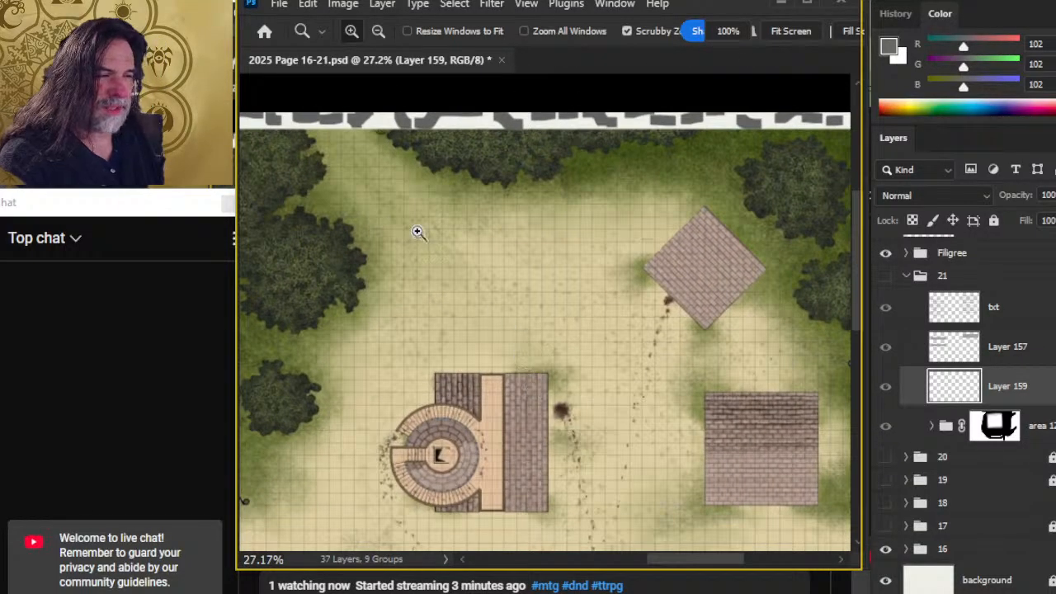
drag(420, 231, 472, 273)
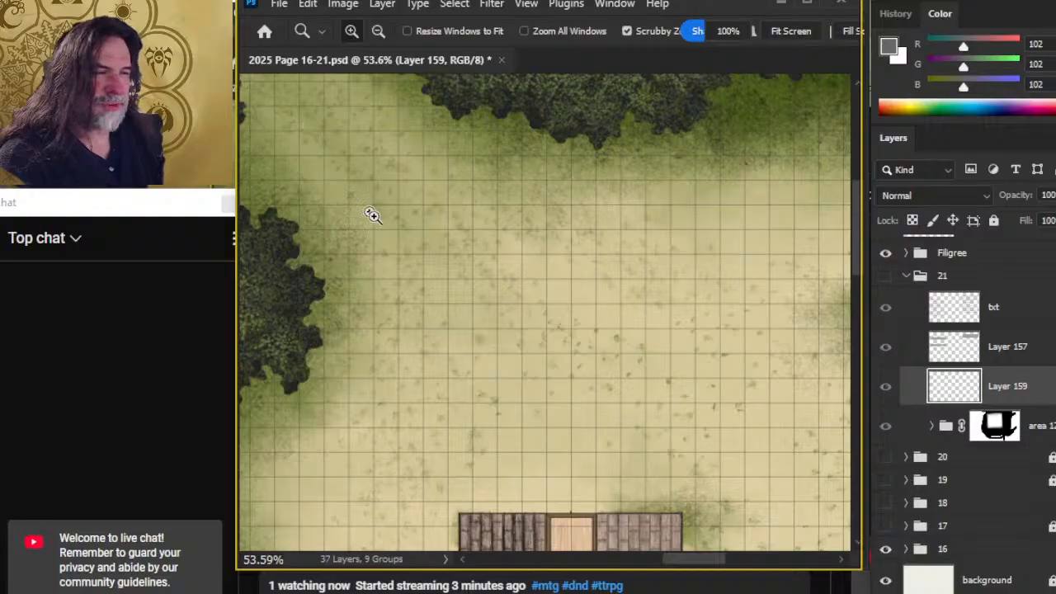
drag(621, 480, 576, 470)
drag(694, 521, 540, 321)
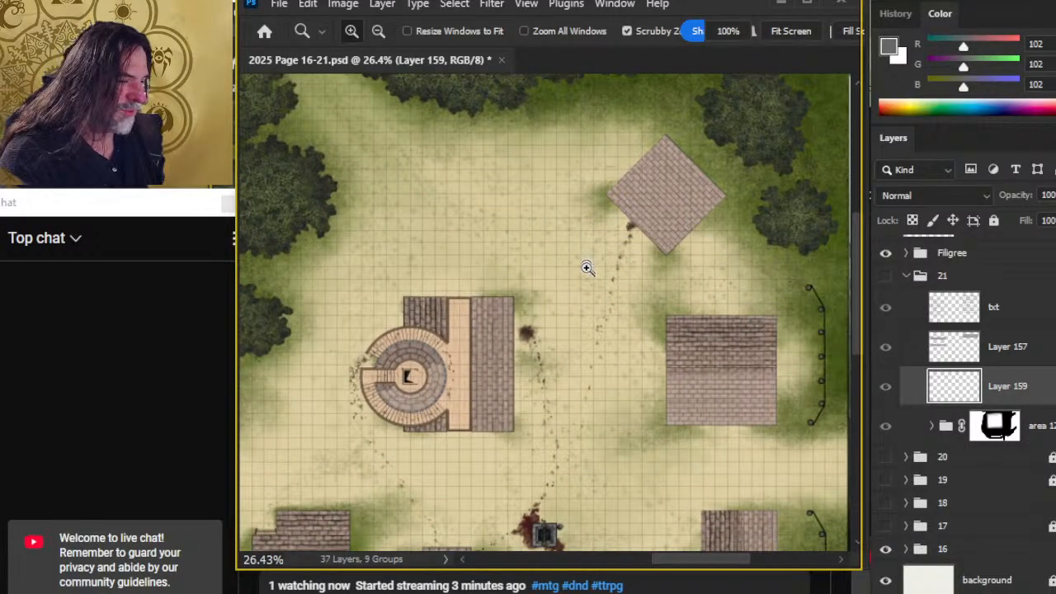
scroll(556, 352, down, 4)
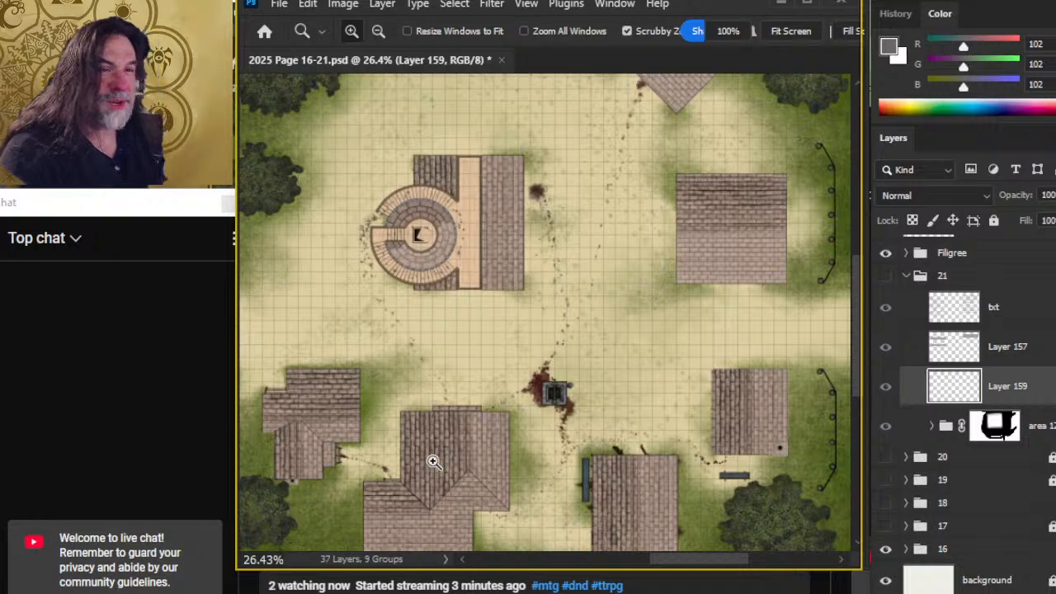
drag(433, 461, 600, 304)
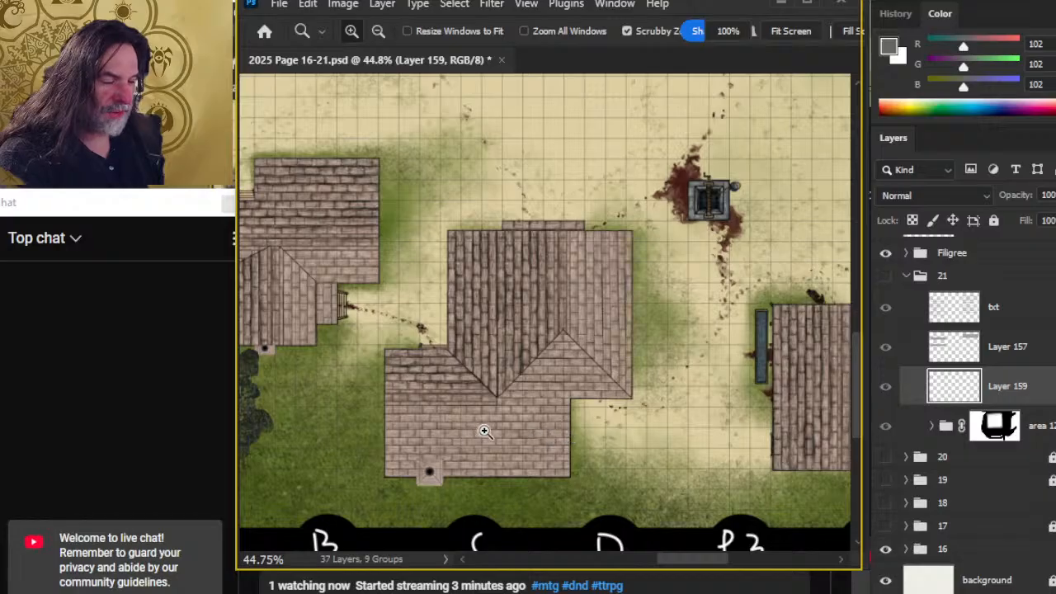
- Hide group 16, show group 21 again, and examine the mayor's residence map
click(885, 549)
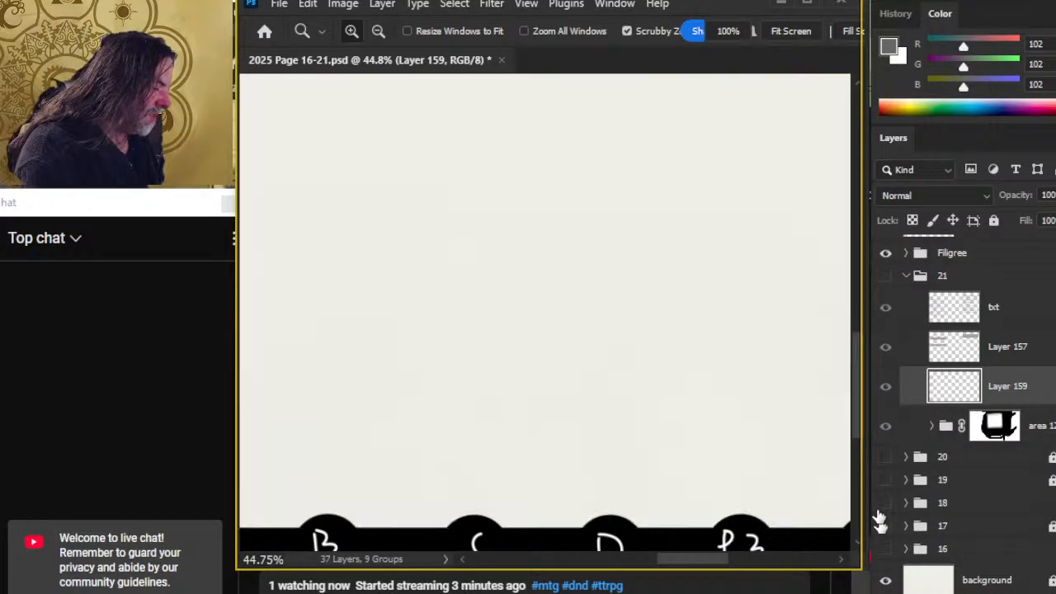
click(887, 276)
drag(622, 265, 530, 360)
drag(537, 312, 612, 317)
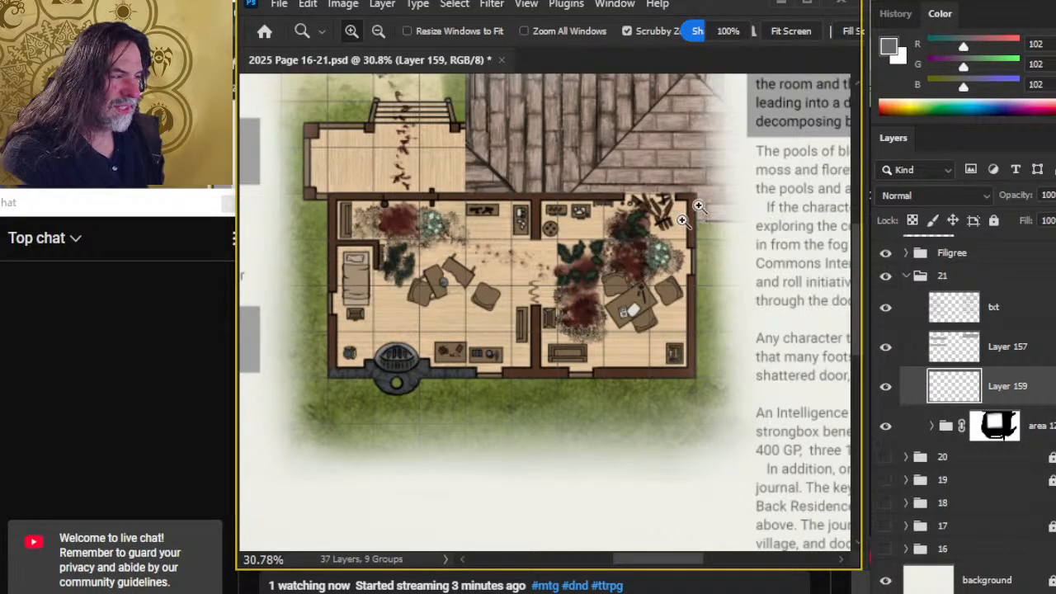
- Hide group 21, show group 20, and examine the common hall's interior map
click(885, 276)
click(885, 456)
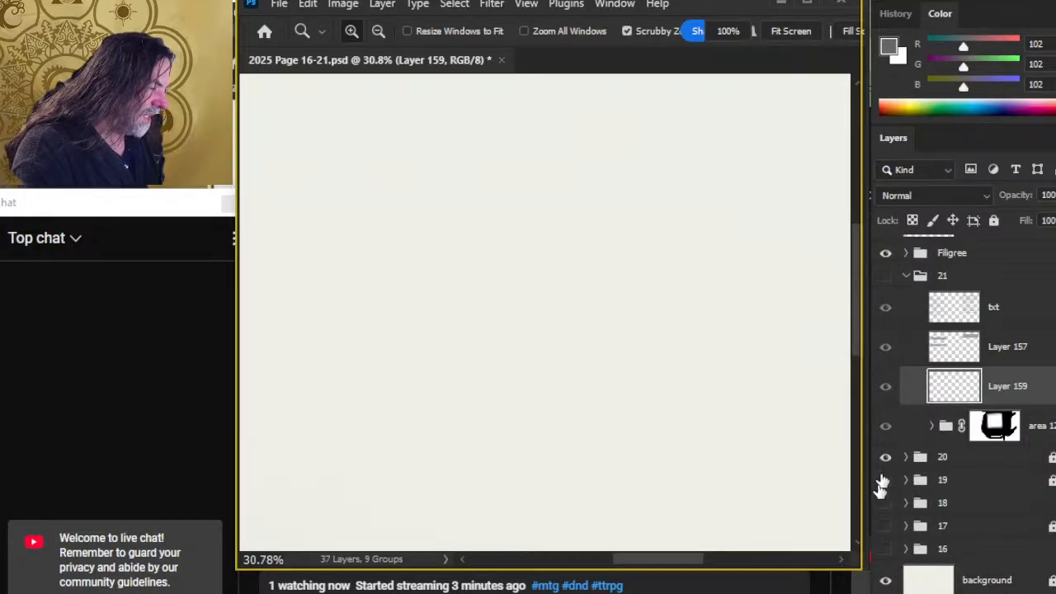
drag(527, 442, 650, 112)
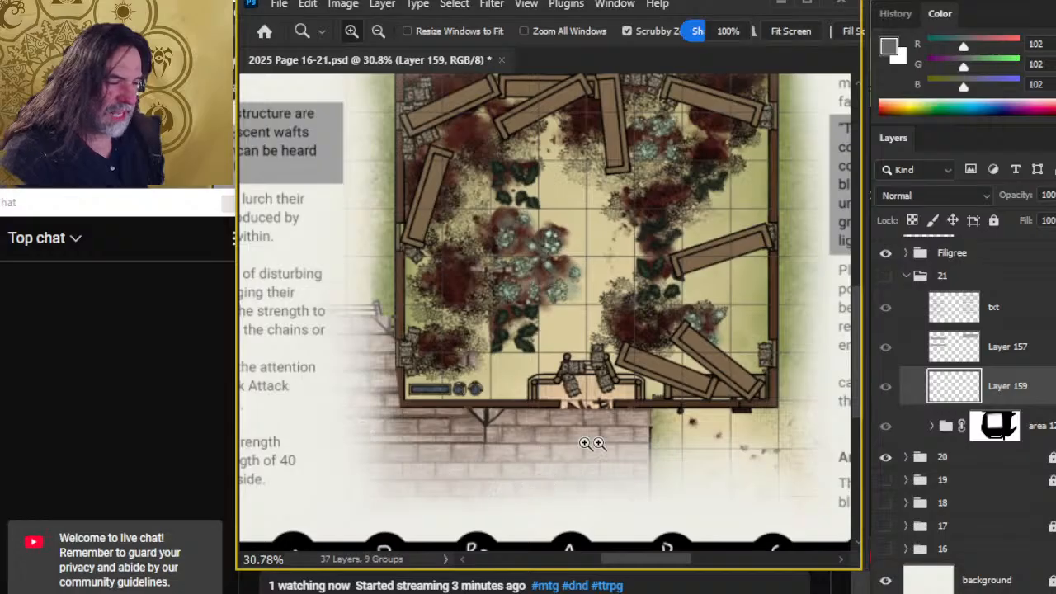
drag(587, 228, 580, 274)
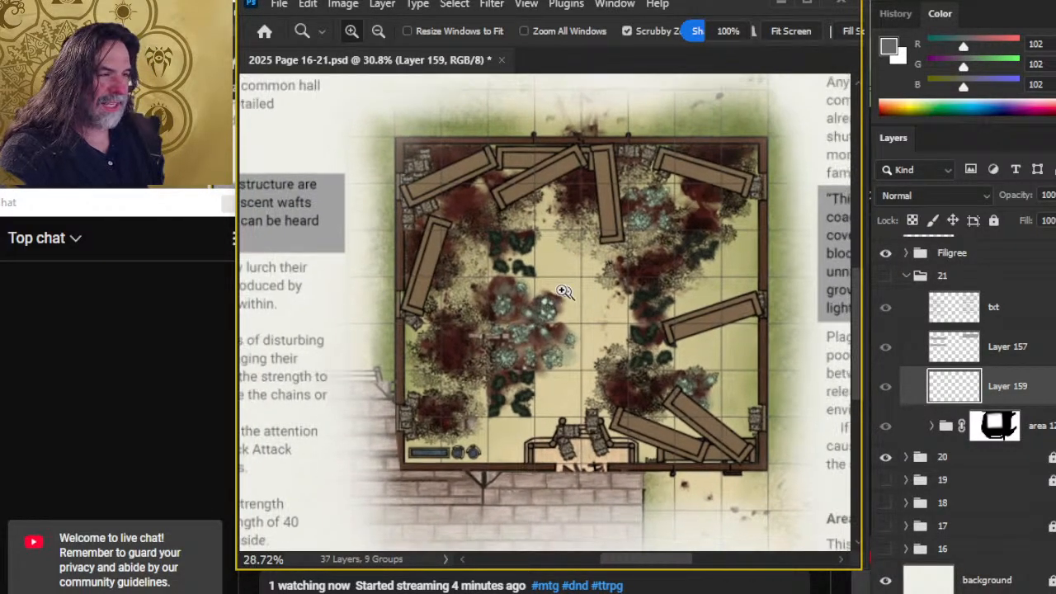
scroll(541, 291, down, 3)
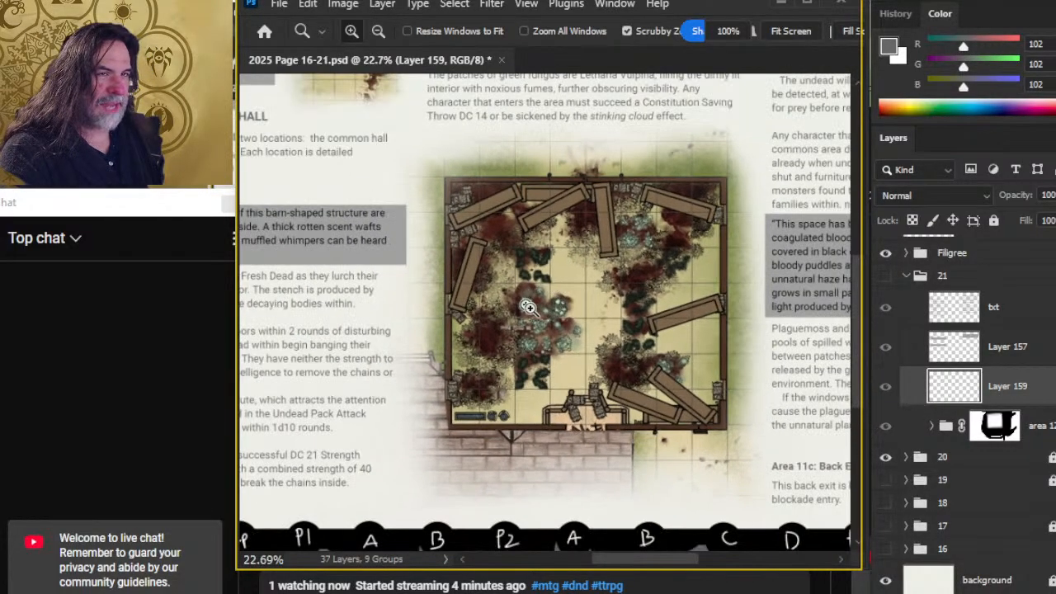
- Hide group 20, restore group 21, and look at the mayor's residence and office map
click(887, 460)
click(886, 276)
drag(554, 361, 559, 305)
drag(641, 127, 558, 282)
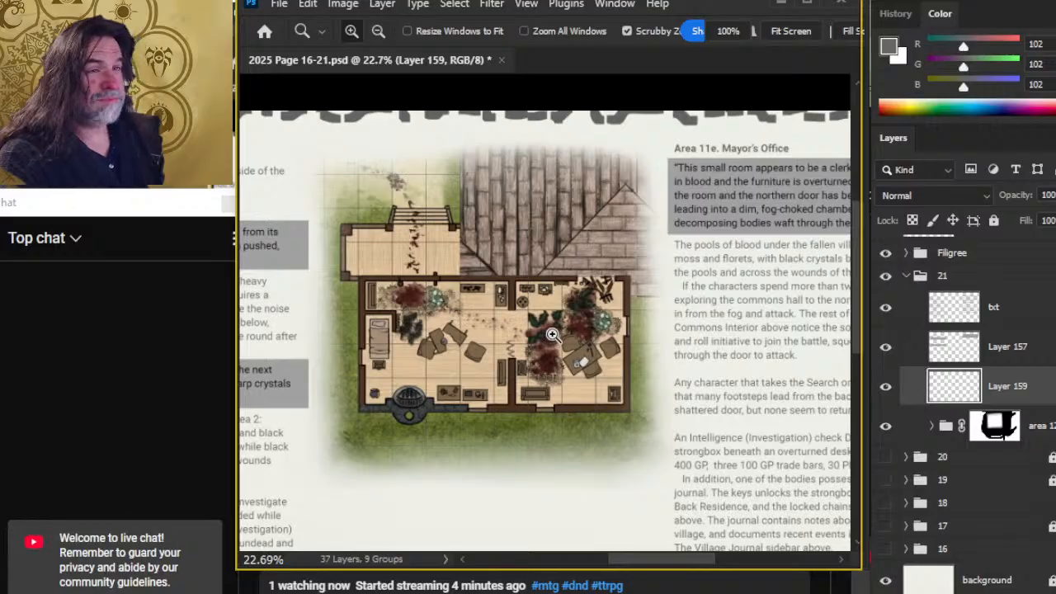
- Read the Village Area 12: Mayor Residence text, including the Area 12a Back Apartment description
drag(385, 366, 675, 466)
click(474, 309)
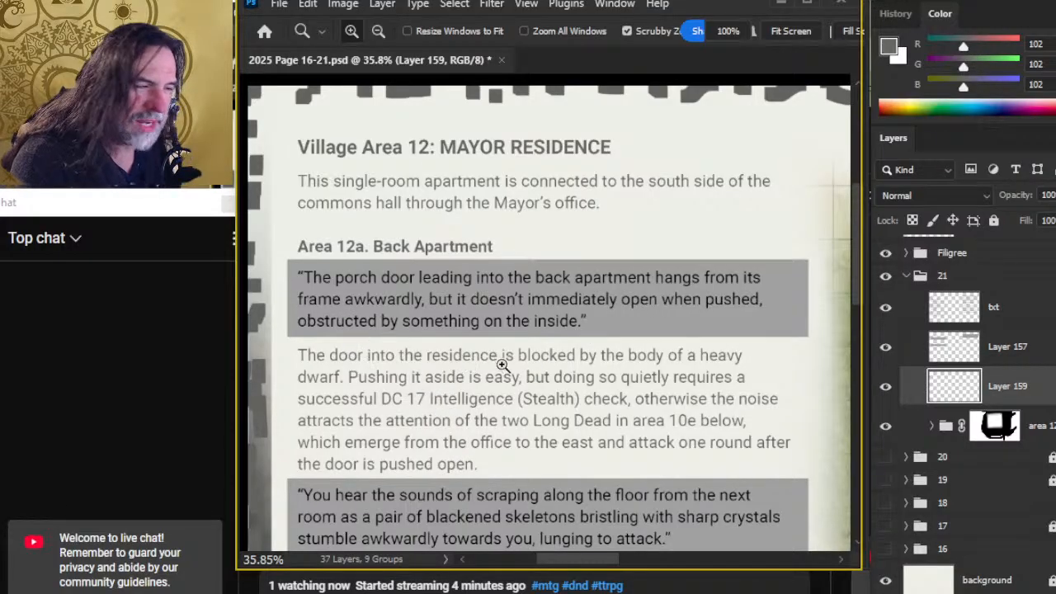
drag(594, 388, 571, 409)
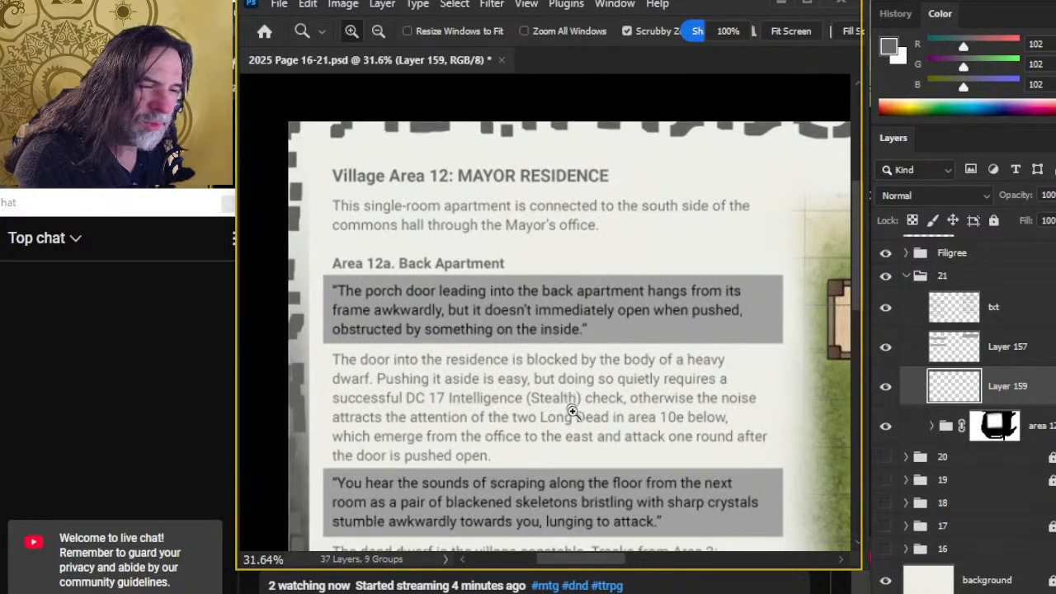
drag(811, 520, 505, 313)
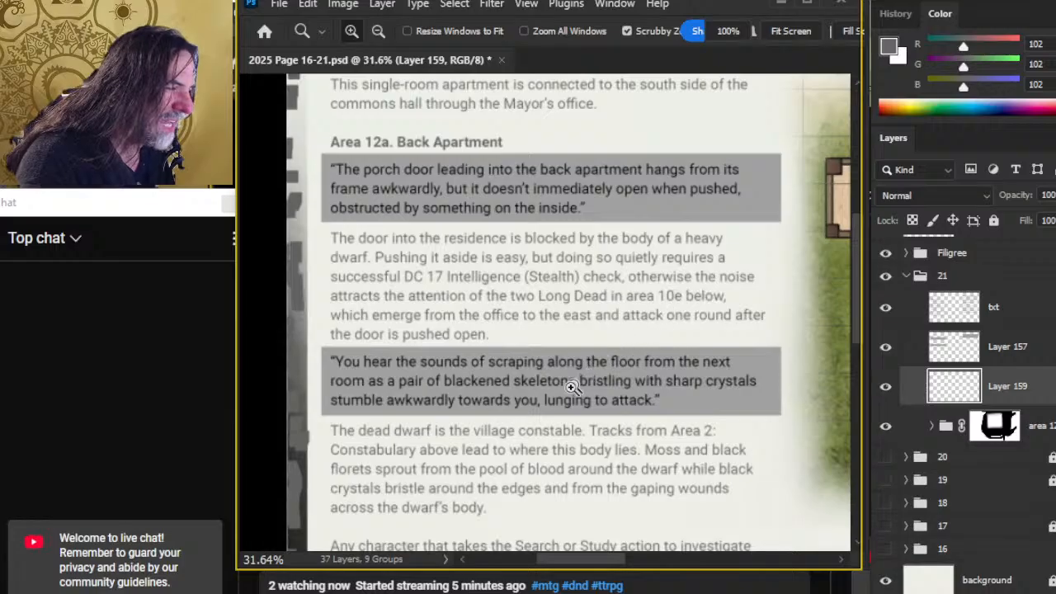
scroll(568, 387, up, 3)
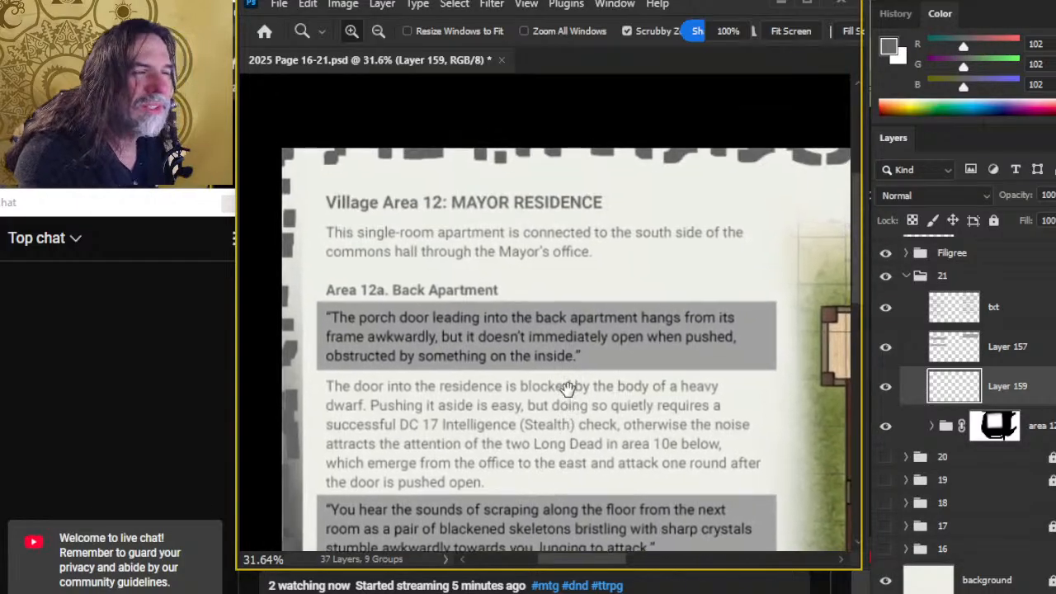
drag(568, 388, 571, 246)
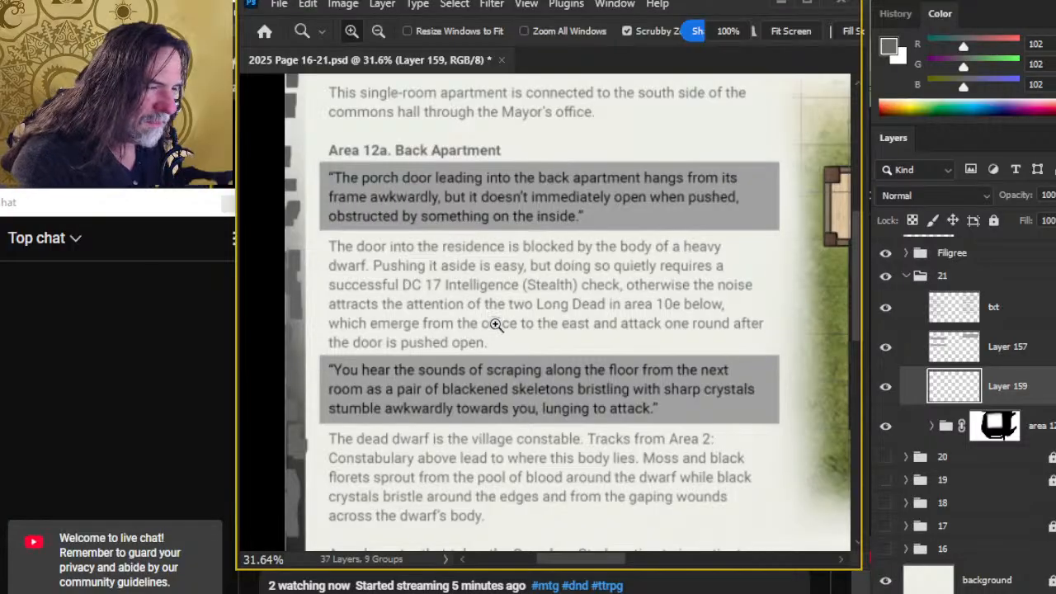
- With a black size 7 brush, strike out the "10e" reference in the Back Apartment text and write 12b beside it
key(b)
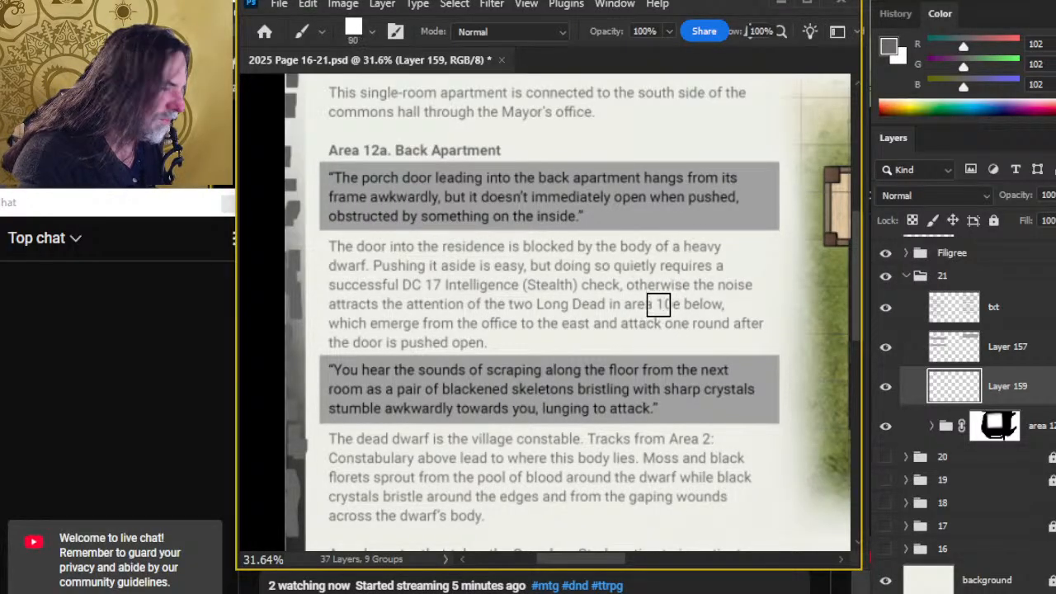
key(bracketleft)
key(bracketleft)
key(bracketleft)
key(bracketleft)
key(d)
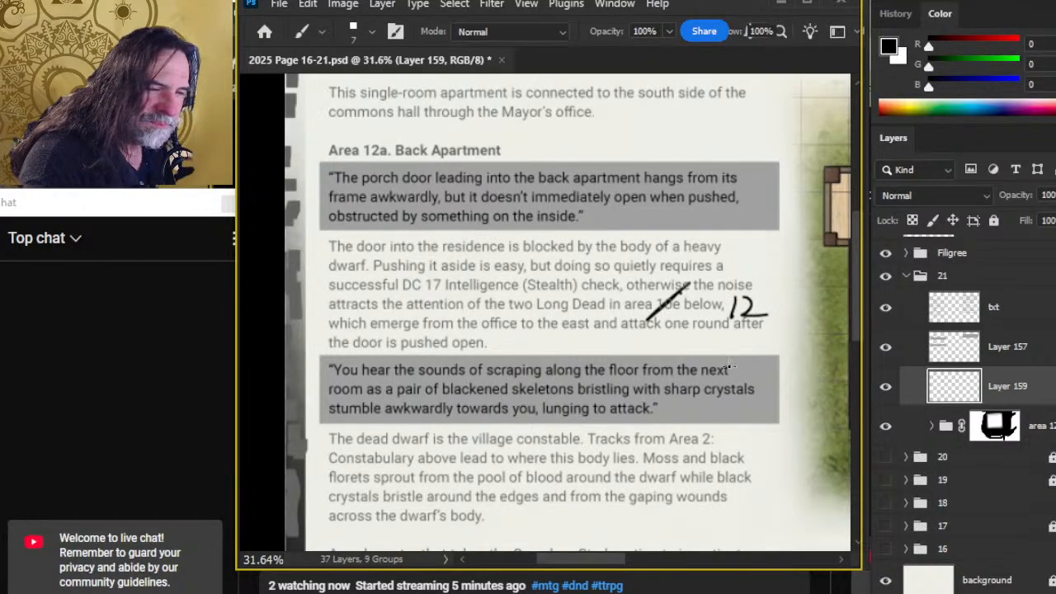
mouse_move(720, 354)
mouse_down()
mouse_move(628, 355)
mouse_move(375, 230)
mouse_move(330, 233)
mouse_move(342, 449)
mouse_move(946, 488)
mouse_move(1038, 441)
mouse_move(1039, 422)
mouse_move(842, 392)
mouse_up()
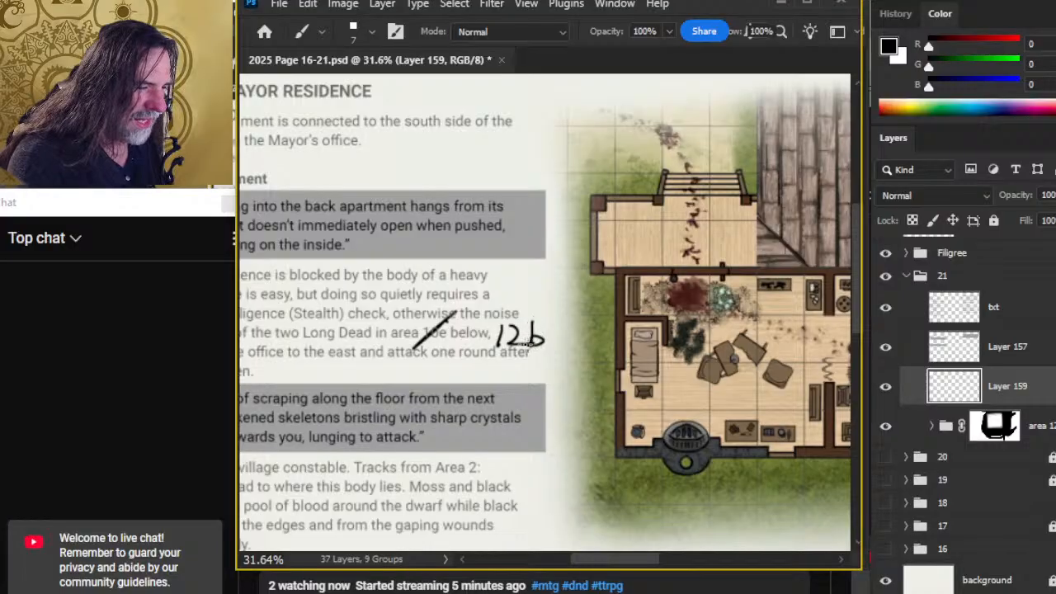
- Erase the handwritten 12 beside the struck-out area reference and rewrite it as 11 before the b
key(e)
drag(507, 332, 493, 357)
key(b)
key(e)
key(b)
drag(410, 301, 587, 404)
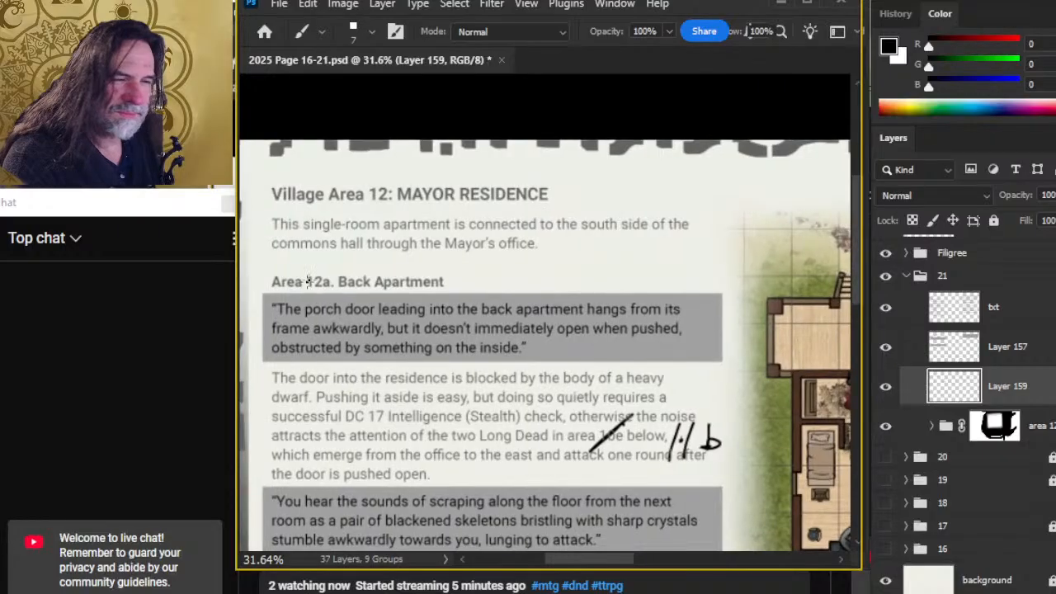
- Handwrite a b over the e in the Mayor's Office heading and 11 over the 12 in the Back Apartment heading
drag(708, 379, 345, 370)
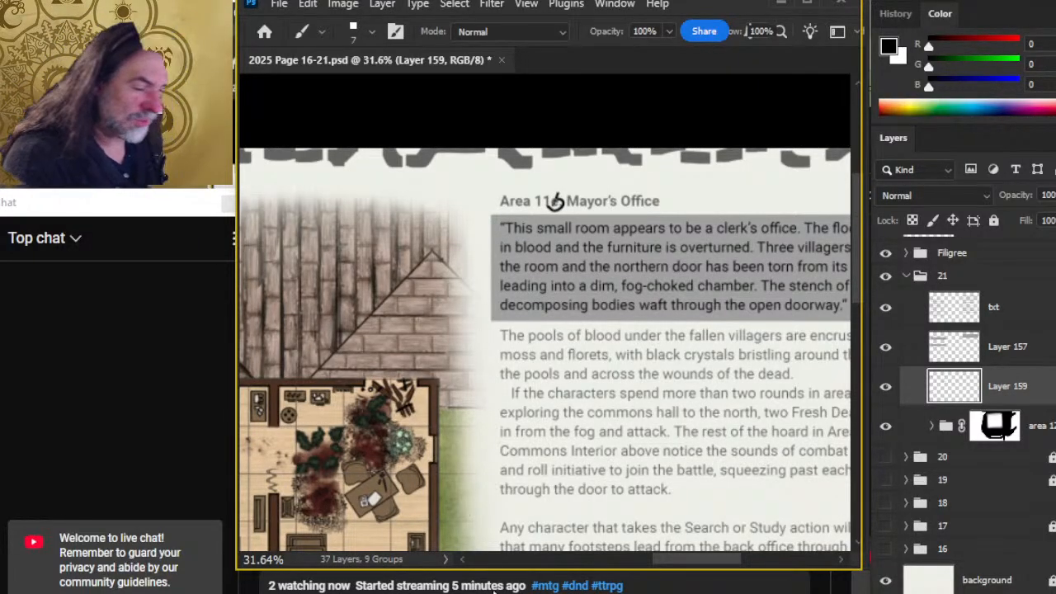
drag(374, 402, 652, 404)
drag(315, 438, 590, 261)
drag(432, 373, 555, 307)
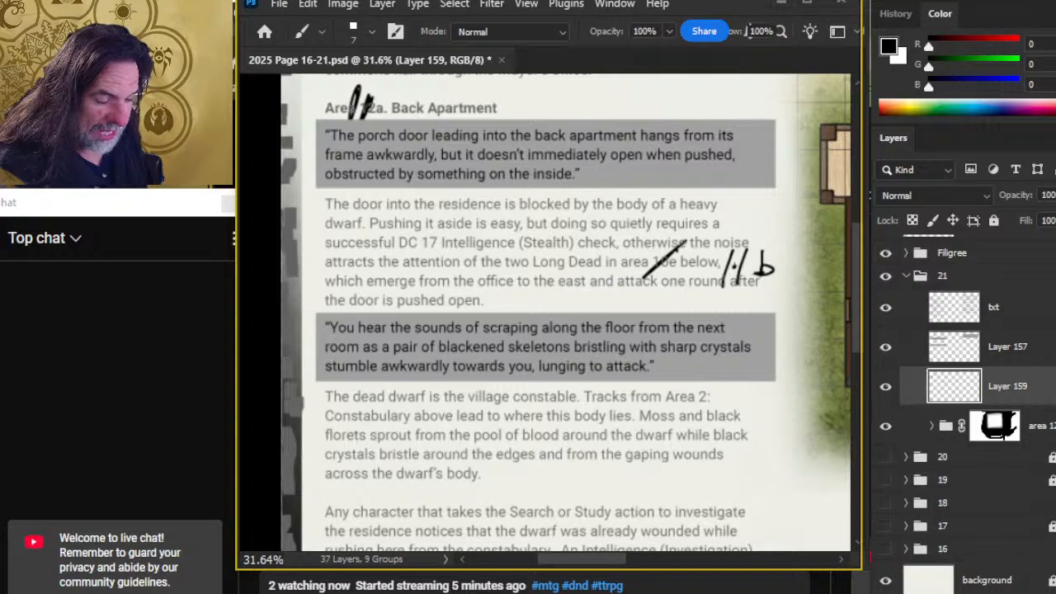
- Open the Word document Crystals of Mabar Layouts 2025-5-31
right_click(280, 593)
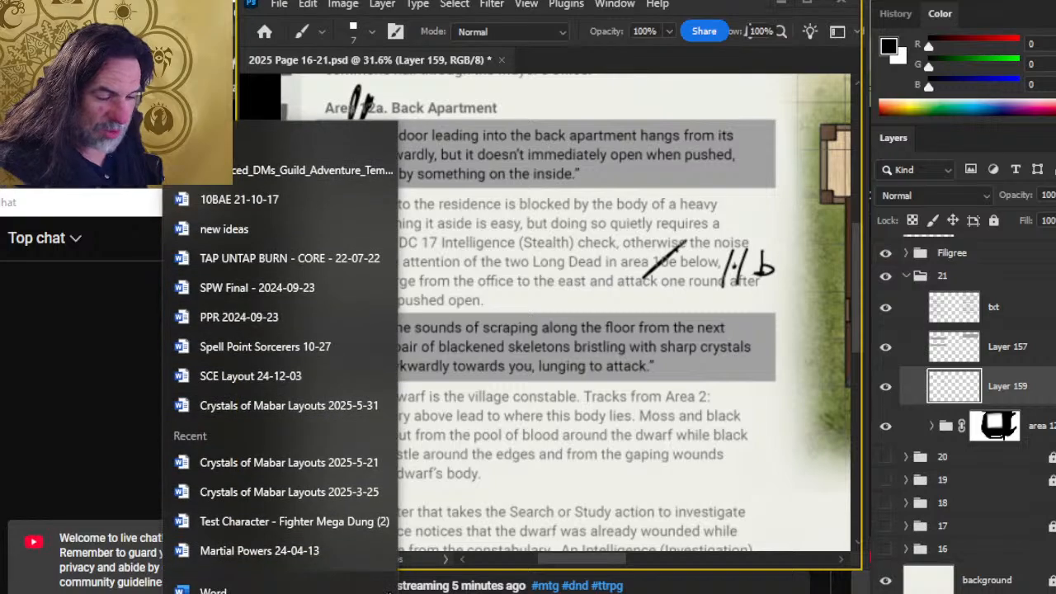
click(323, 386)
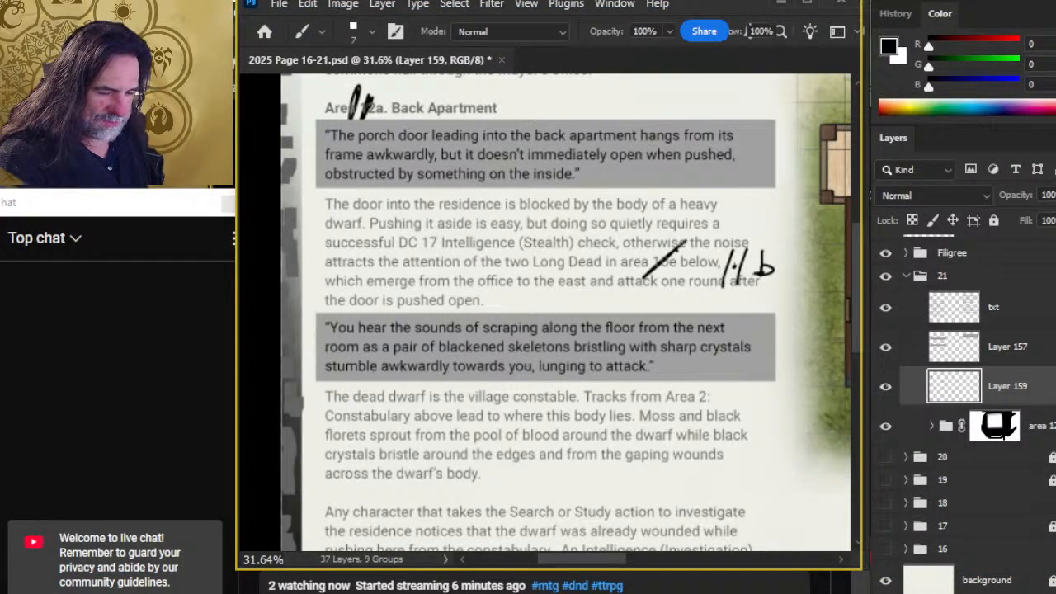
click(303, 413)
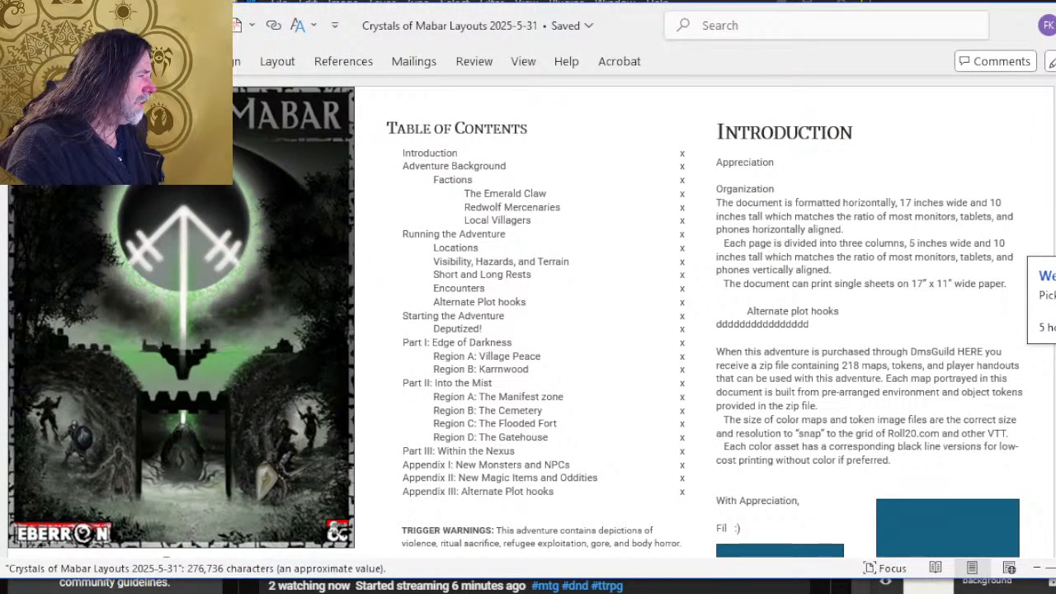
- Find the Village Area 12: Mayor Residence page in the document and check how its areas are numbered
scroll(529, 321, down, 20)
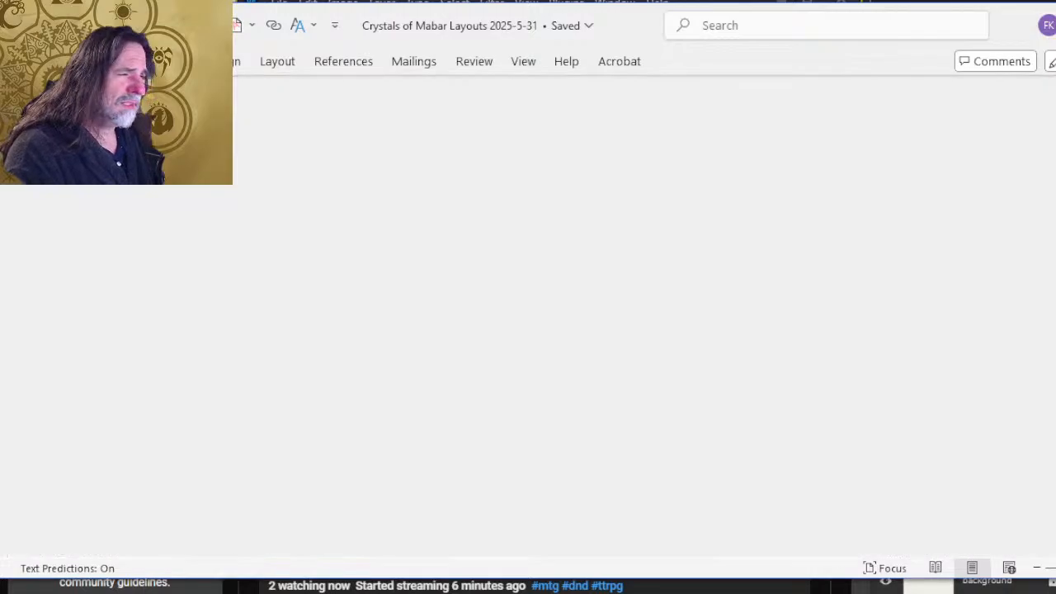
scroll(756, 320, up, 20)
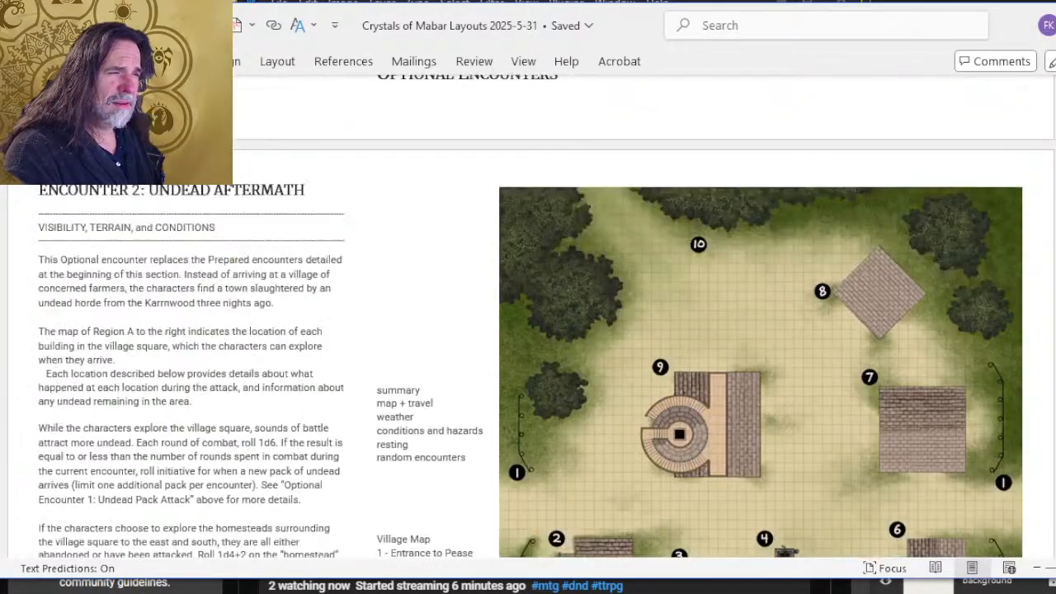
scroll(756, 320, down, 10)
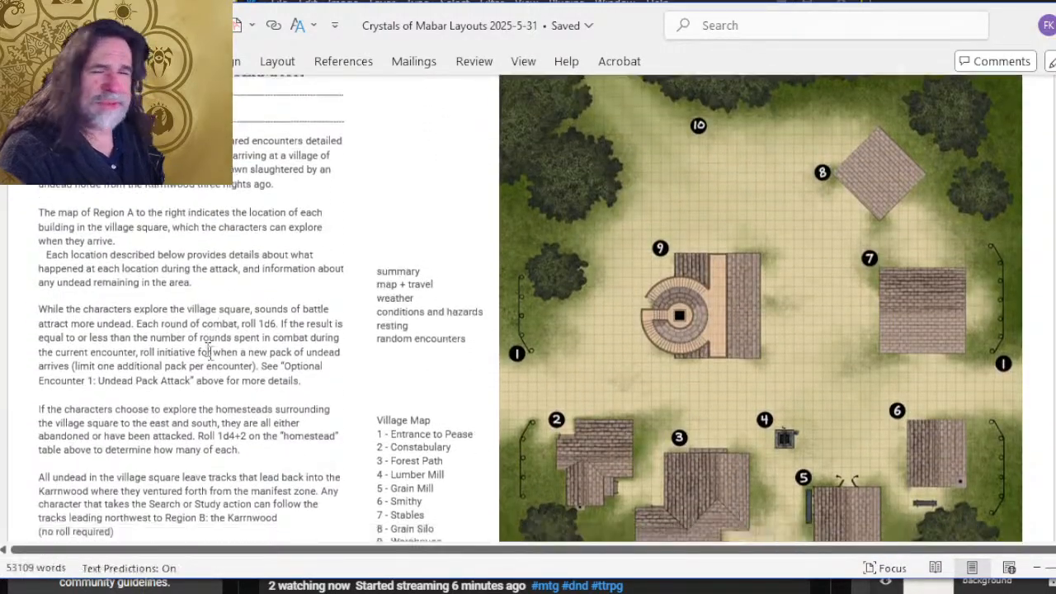
scroll(383, 311, down, 10)
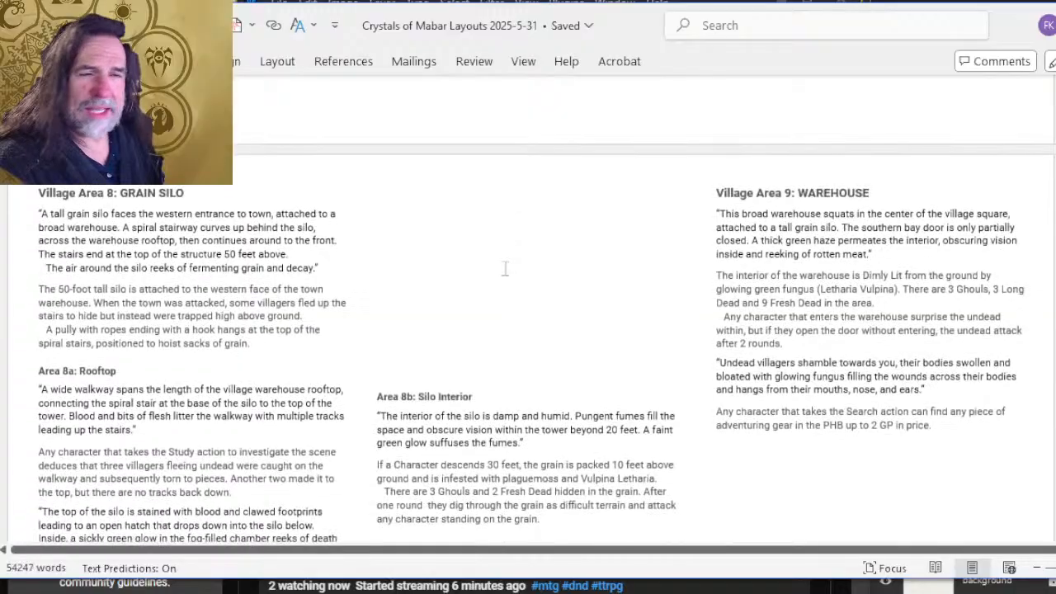
scroll(506, 268, down, 10)
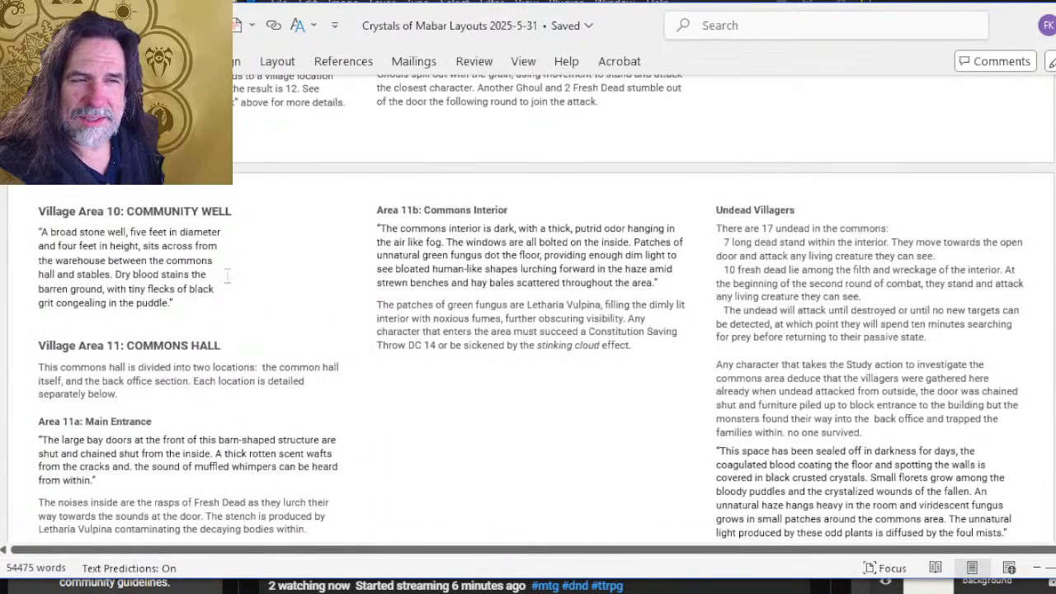
scroll(191, 405, down, 10)
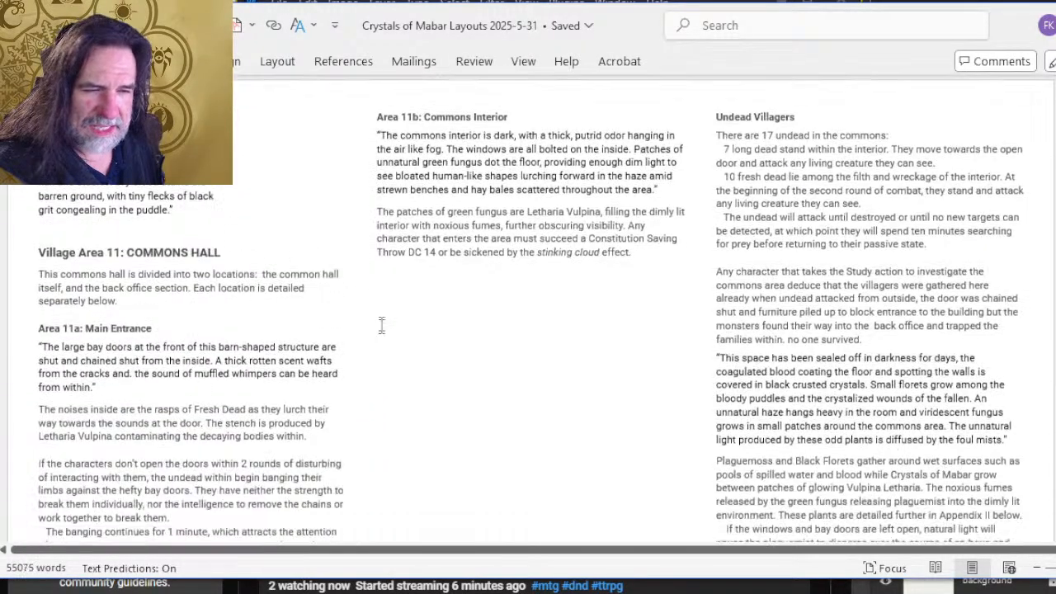
scroll(157, 376, down, 1)
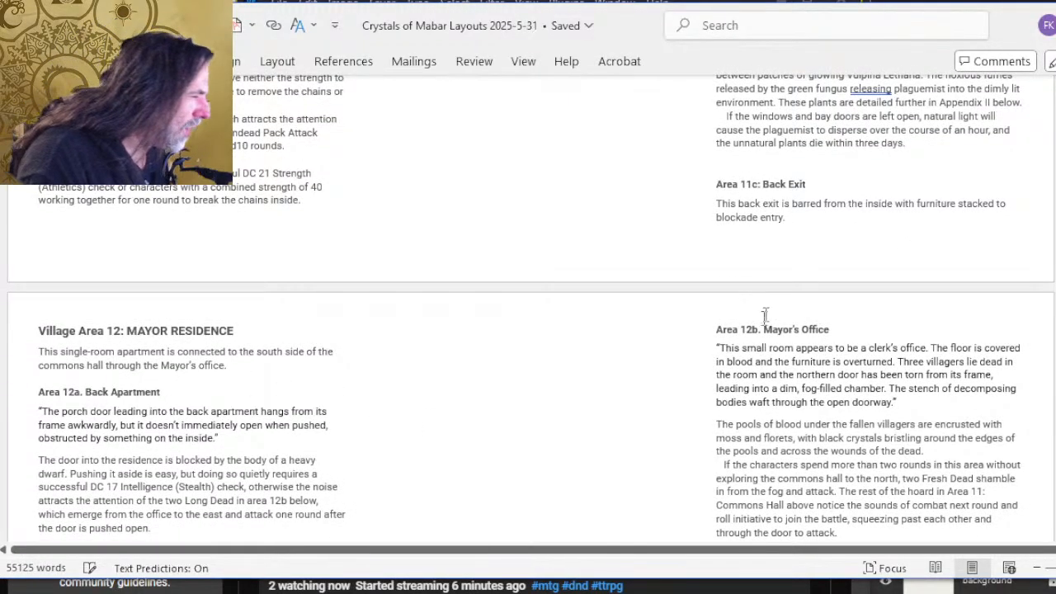
scroll(611, 293, down, 4)
- Compare the Word document's Area 12a and 12b text with the page text in Photoshop
key(alt+Tab)
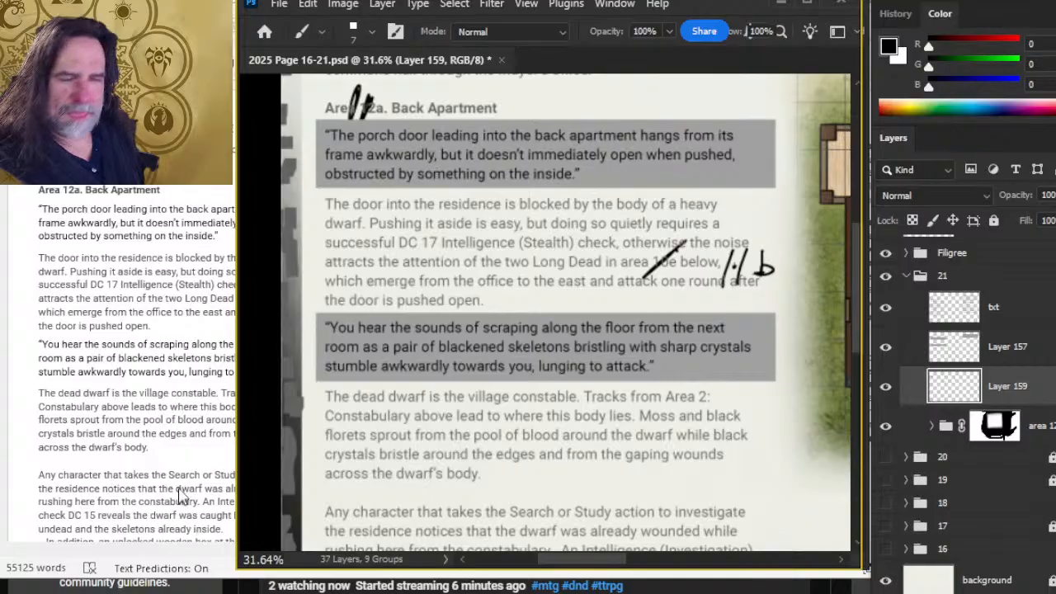
key(alt+Tab)
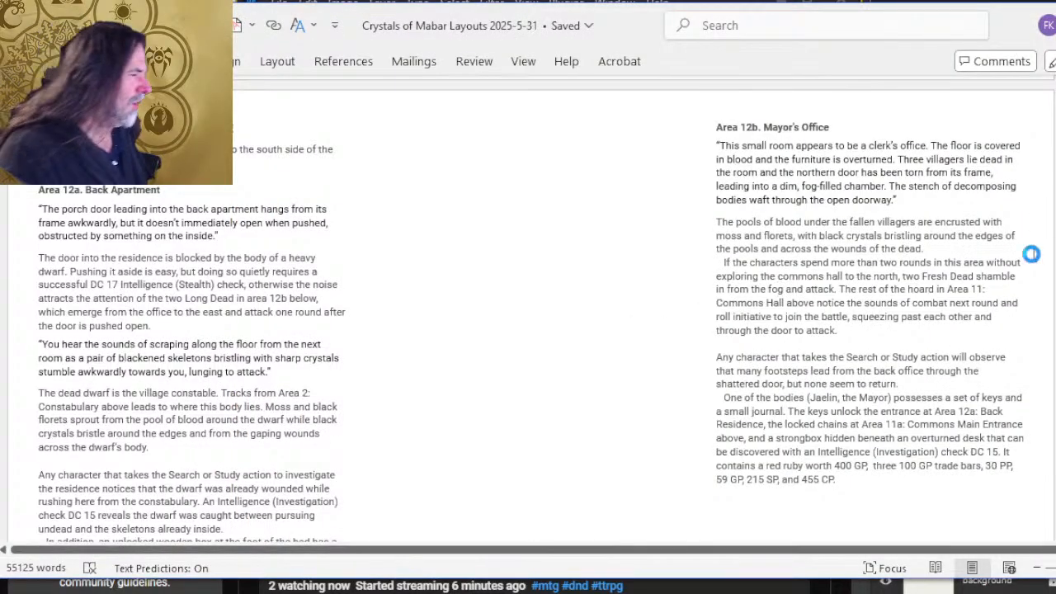
scroll(861, 228, up, 3)
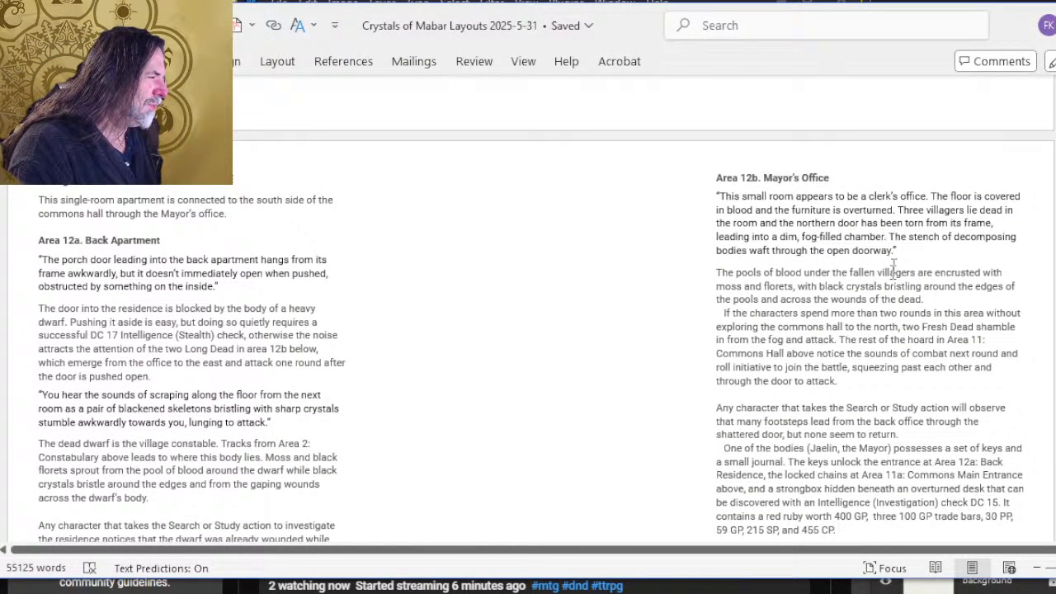
key(alt+Tab)
- In Photoshop, delete the Layer 159 holding the handwritten corrections and add an empty layer above txt in group 21
drag(588, 562, 715, 555)
scroll(645, 428, up, 1)
scroll(534, 213, up, 1)
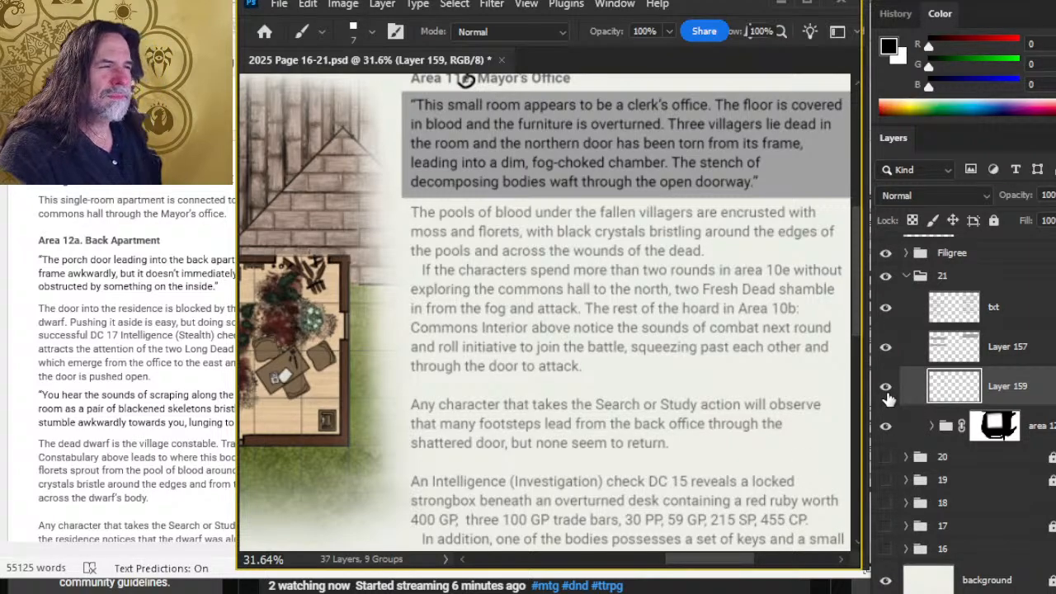
key(Delete)
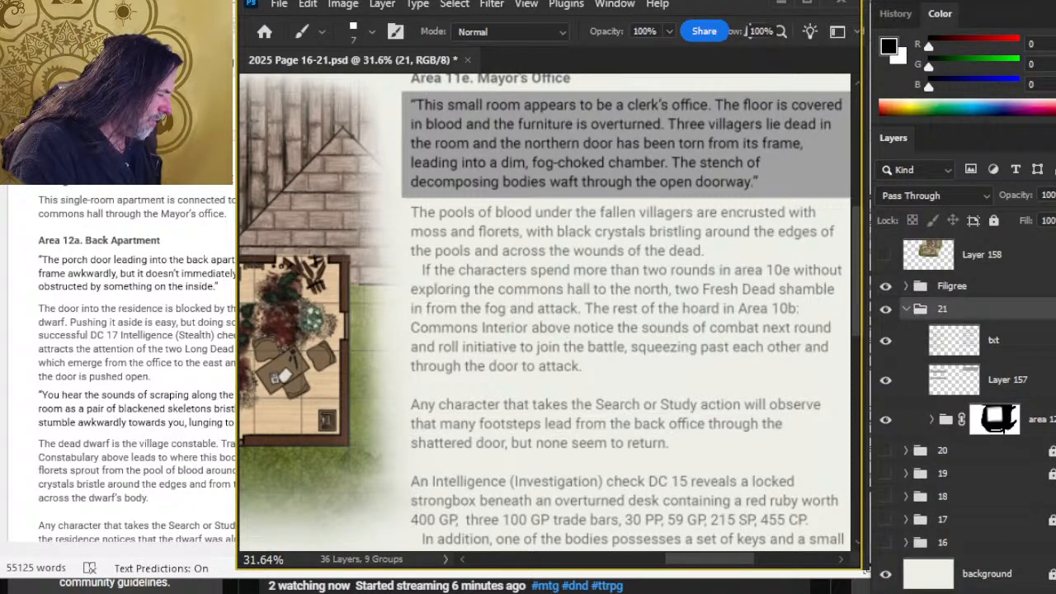
key(ctrl+z)
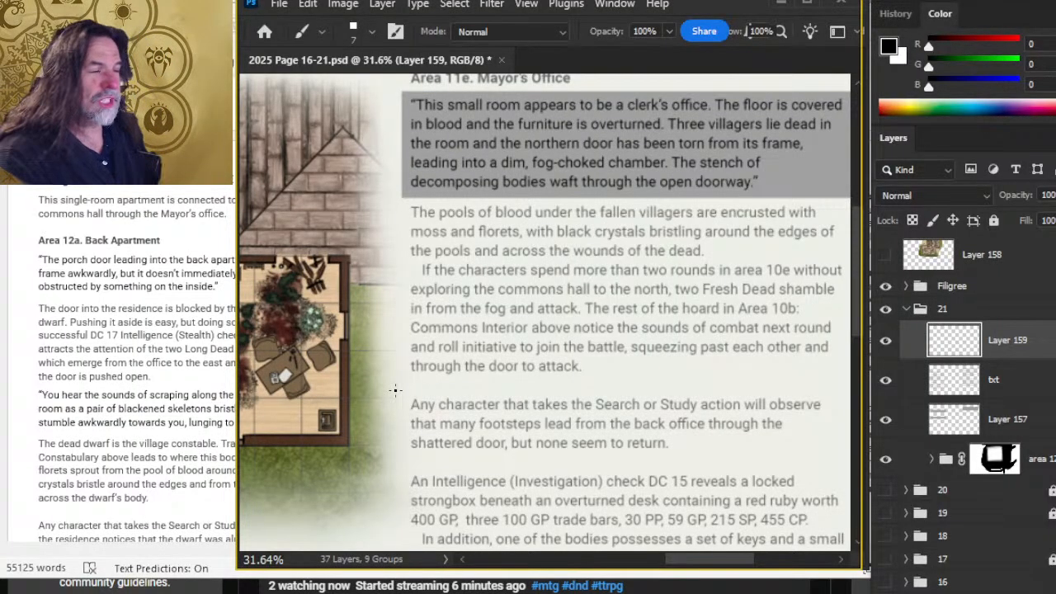
- Check the Mayor's Office text on the Photoshop page against the Area 12b text in the Word document
key(space)
drag(440, 425, 507, 433)
key(alt+Tab)
key(alt+Tab)
key(ctrl+z)
key(alt+Tab)
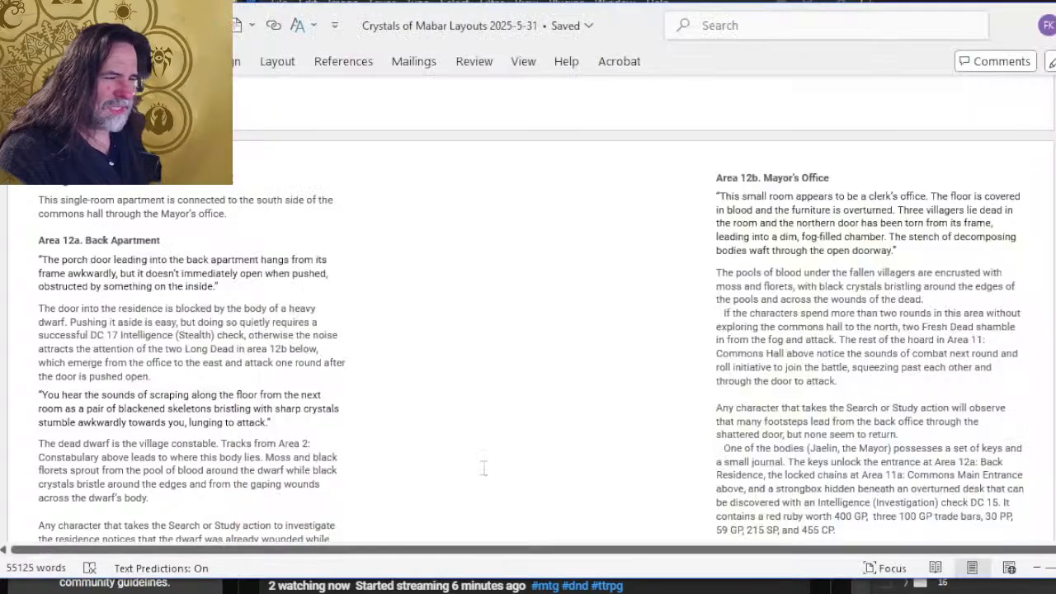
scroll(458, 388, down, 5)
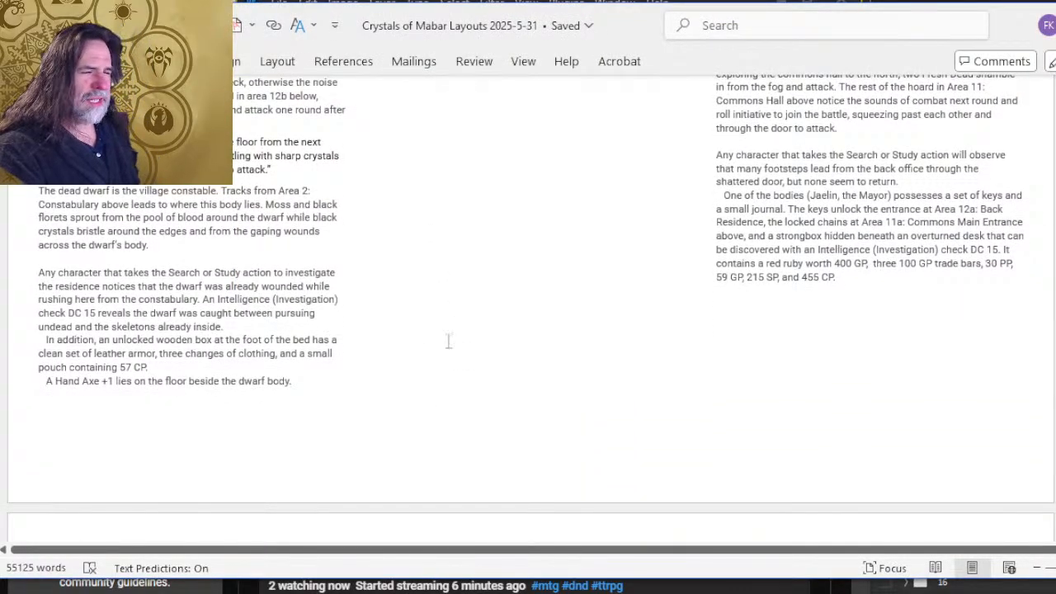
- Switch repeatedly between Photoshop and Word to compare the closing search and treasure paragraphs of the Mayor Residence page
key(alt+Tab)
scroll(495, 355, down, 5)
scroll(507, 359, down, 2)
key(alt+Tab)
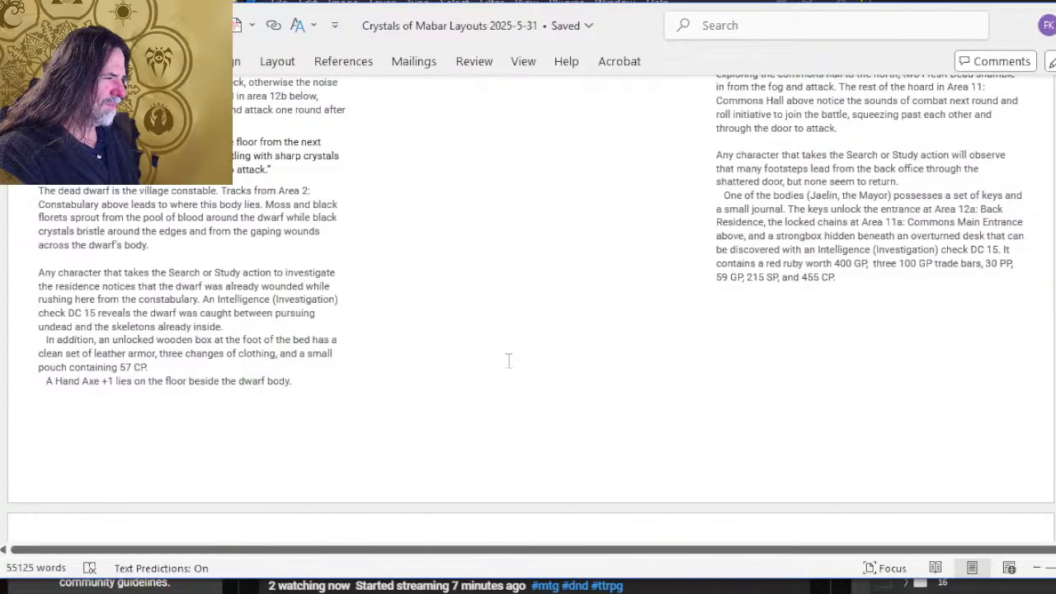
key(alt+Tab)
key(alt+Tab)
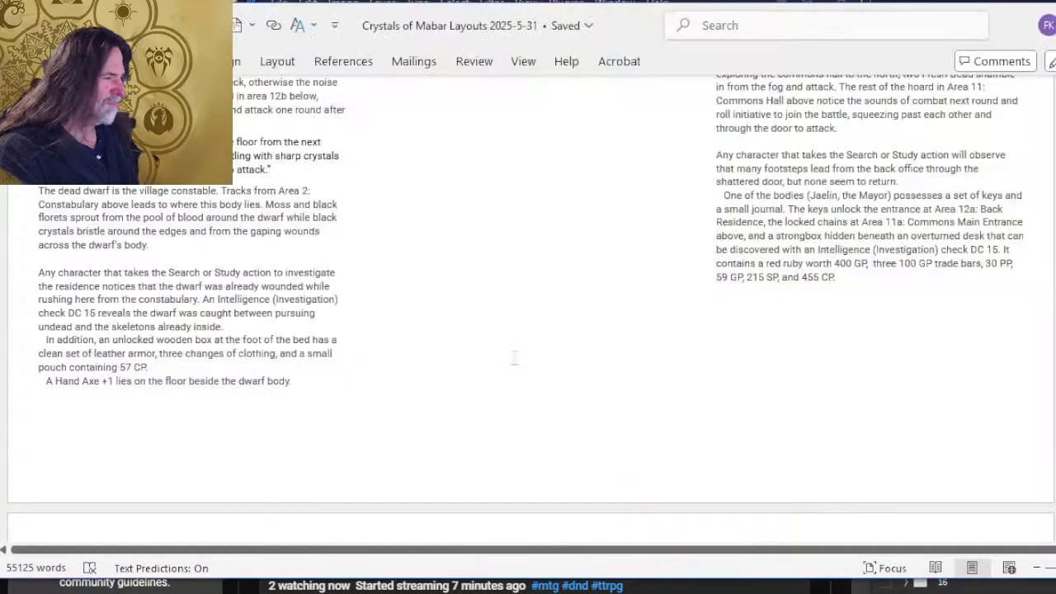
key(alt+Tab)
key(alt+Tab)
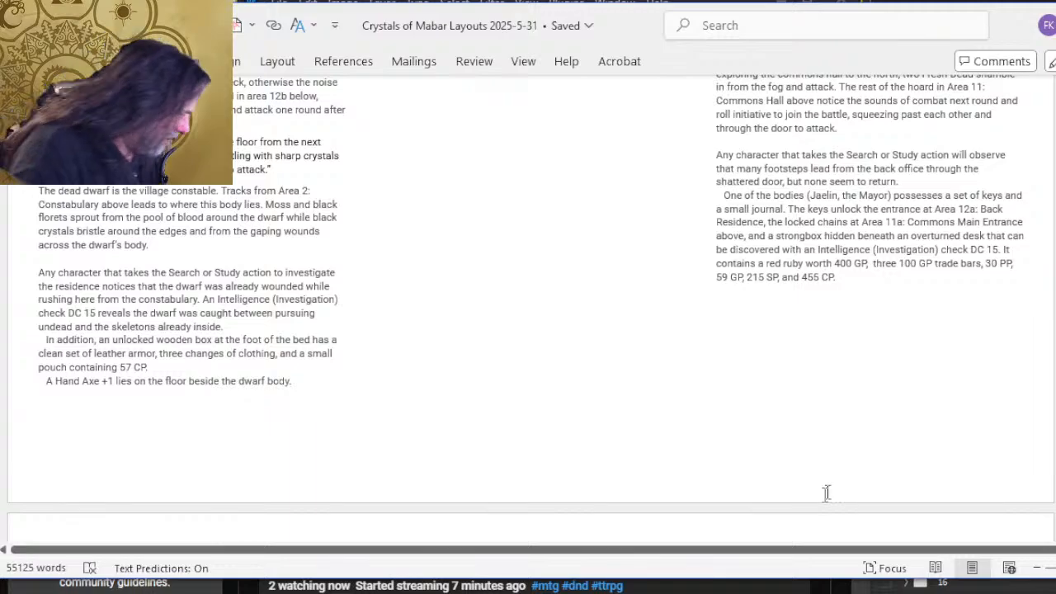
- Shift the Word window slightly aside and review the Community Well, Commons Hall and Mayor Residence pages
drag(637, 31, 665, 25)
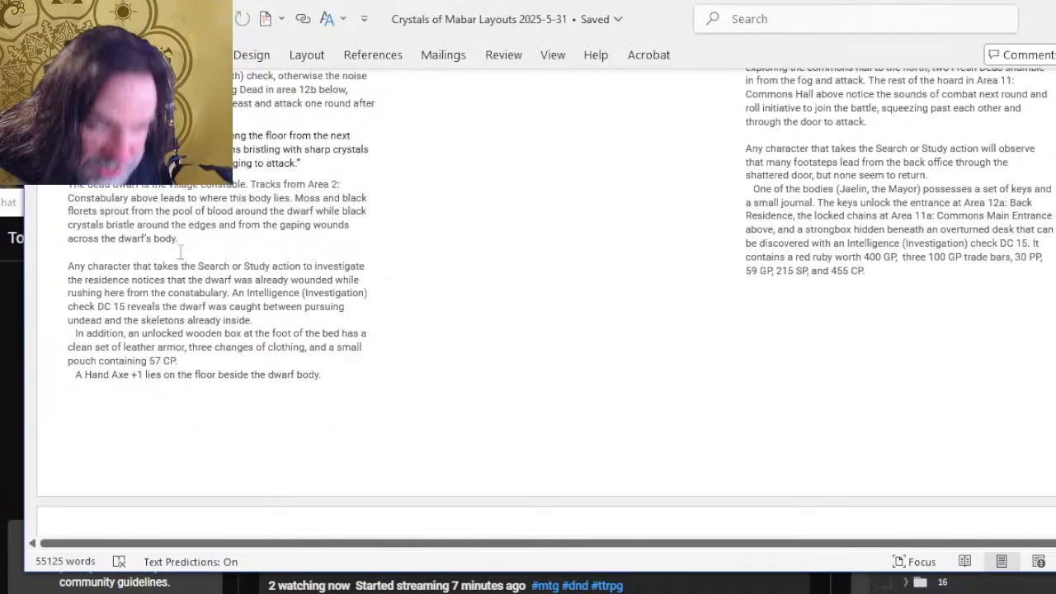
drag(151, 293, 157, 347)
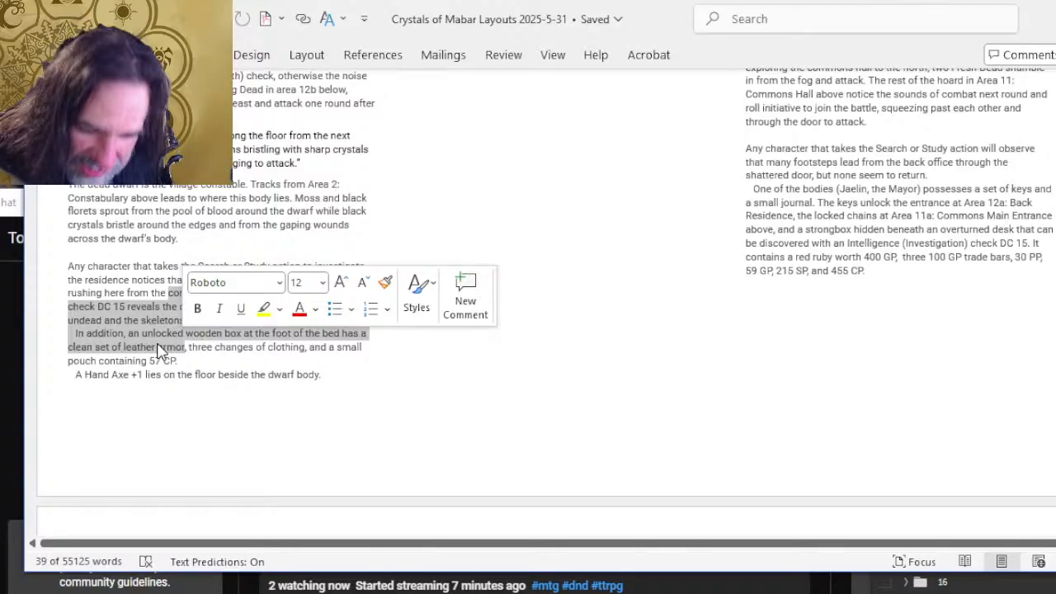
click(161, 350)
scroll(161, 350, up, 10)
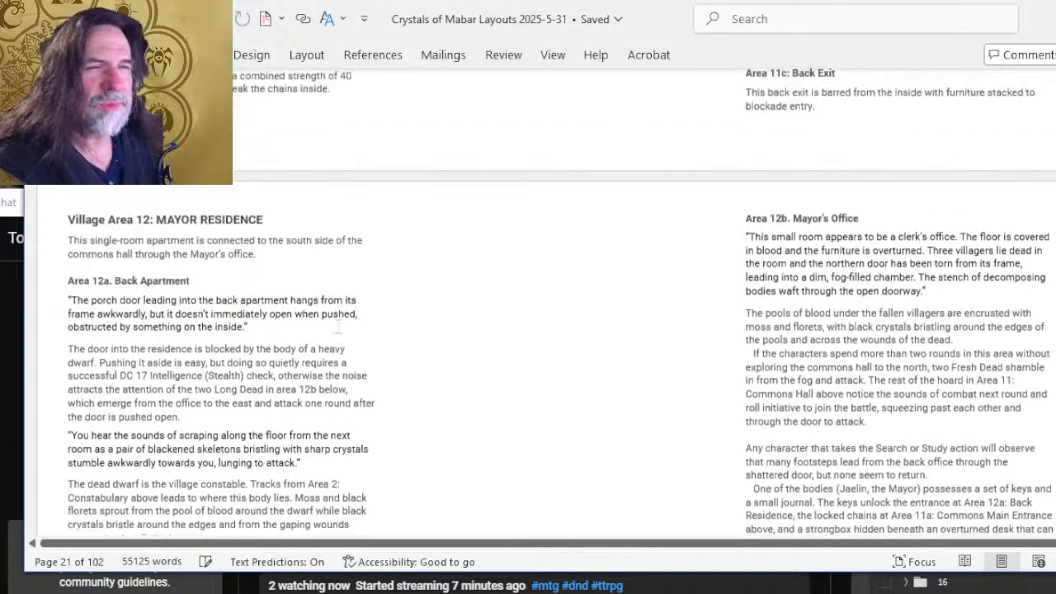
scroll(338, 330, up, 10)
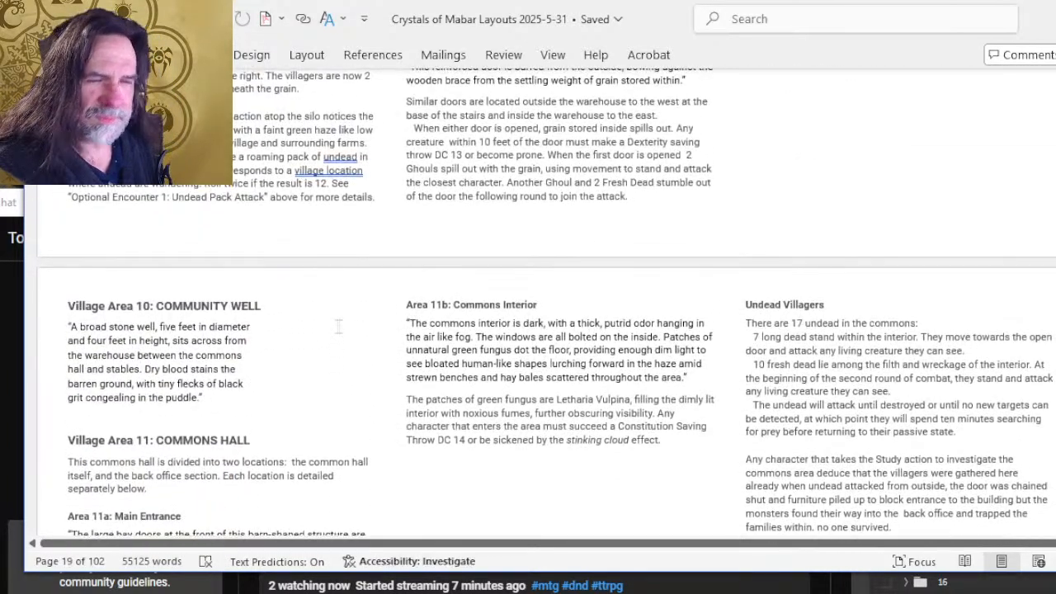
scroll(356, 378, down, 10)
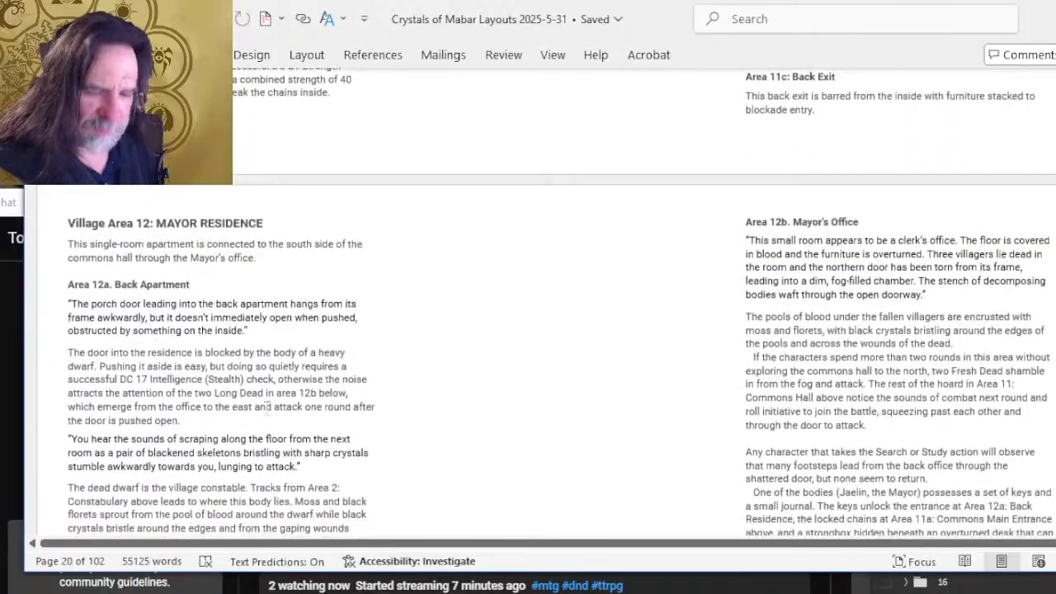
scroll(238, 528, down, 5)
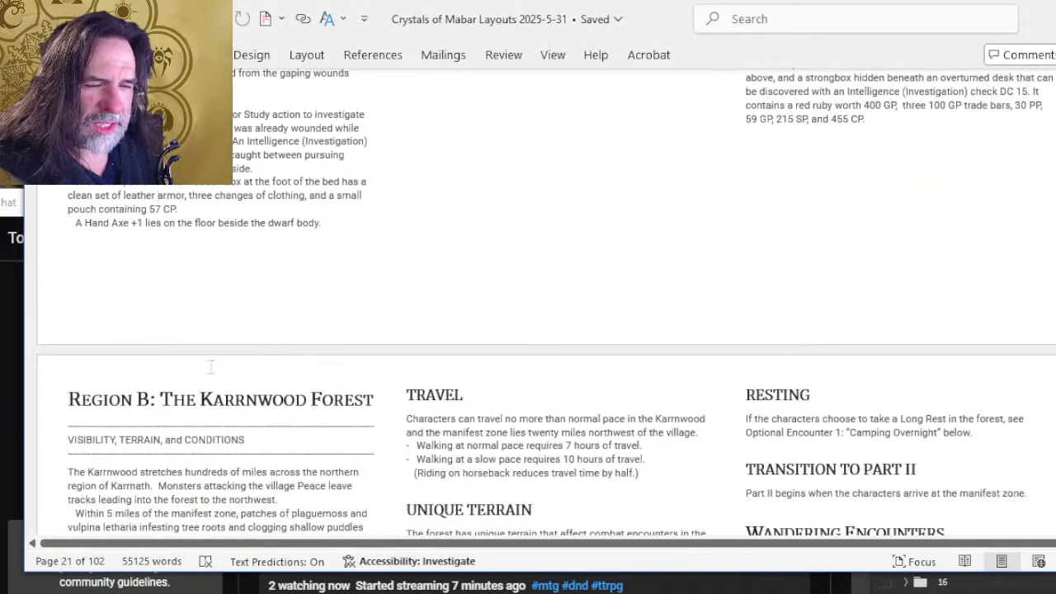
scroll(212, 340, up, 3)
drag(85, 330, 160, 357)
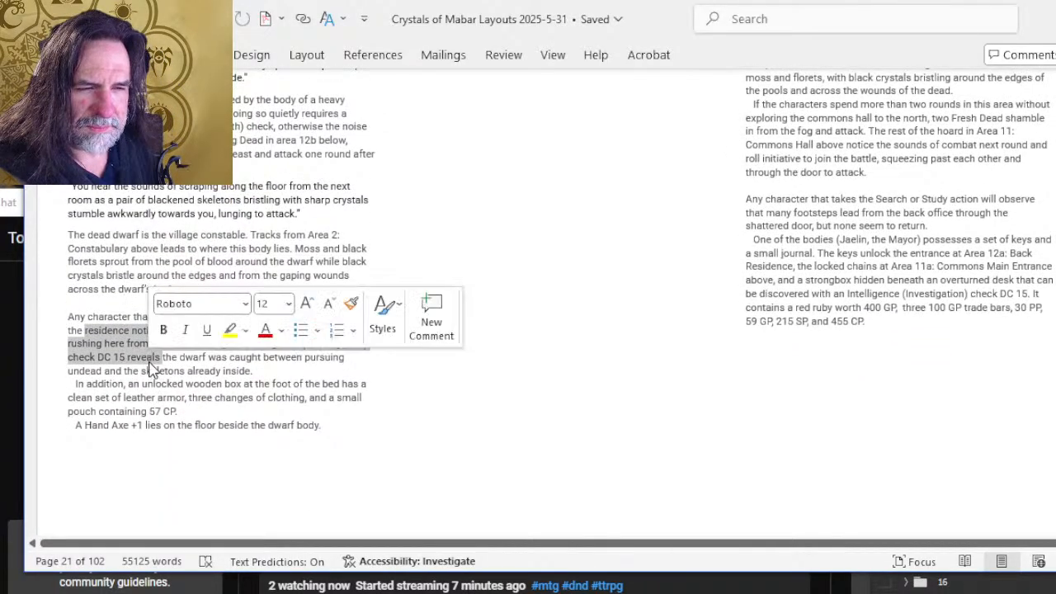
click(152, 397)
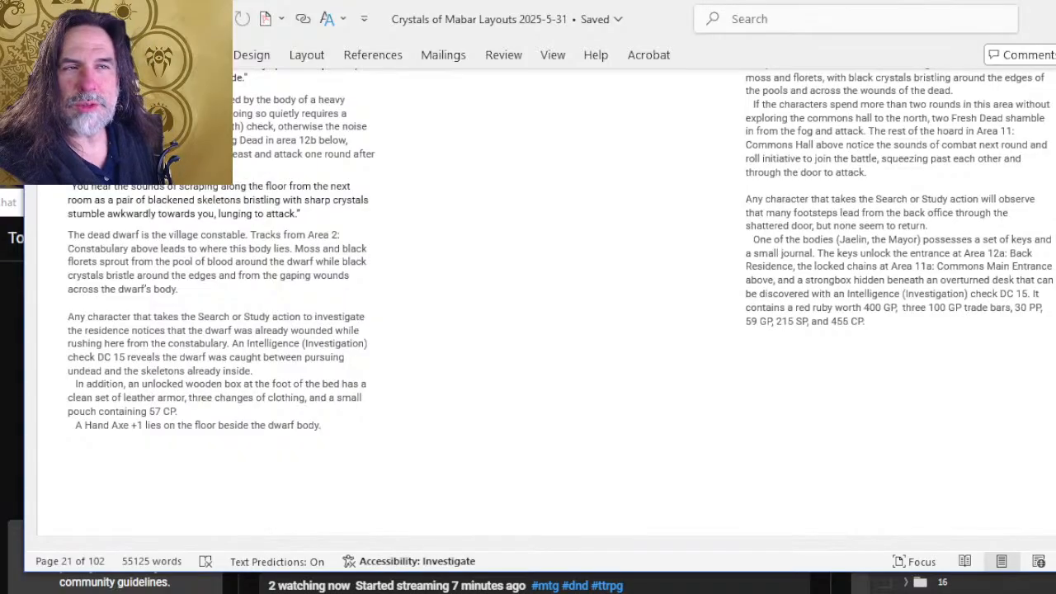
- Start exporting the Word layout document as a PDF named page 21 in the Crystals of Mabar folder
click(48, 55)
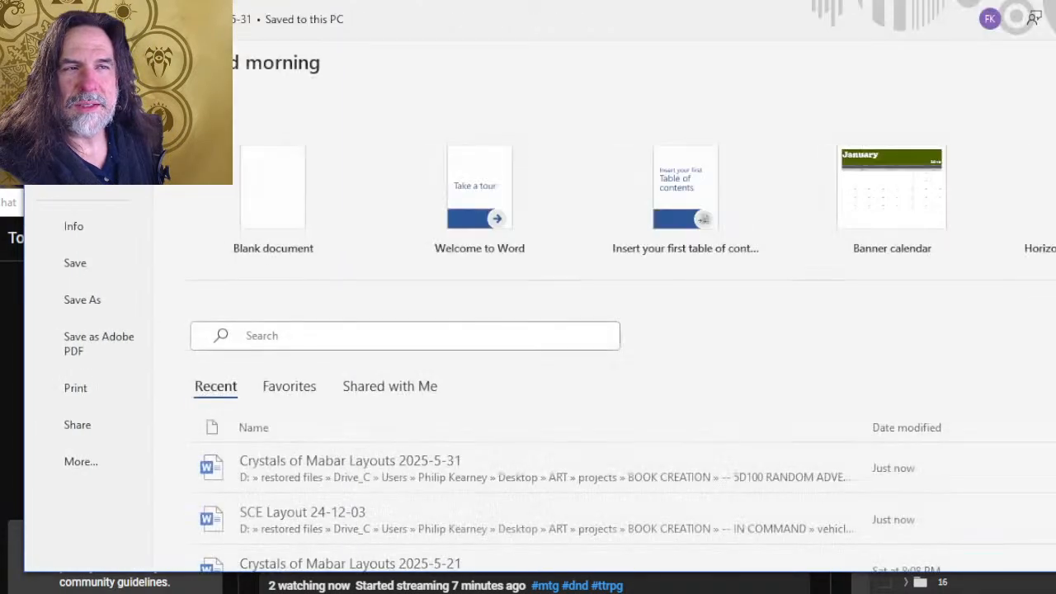
click(90, 459)
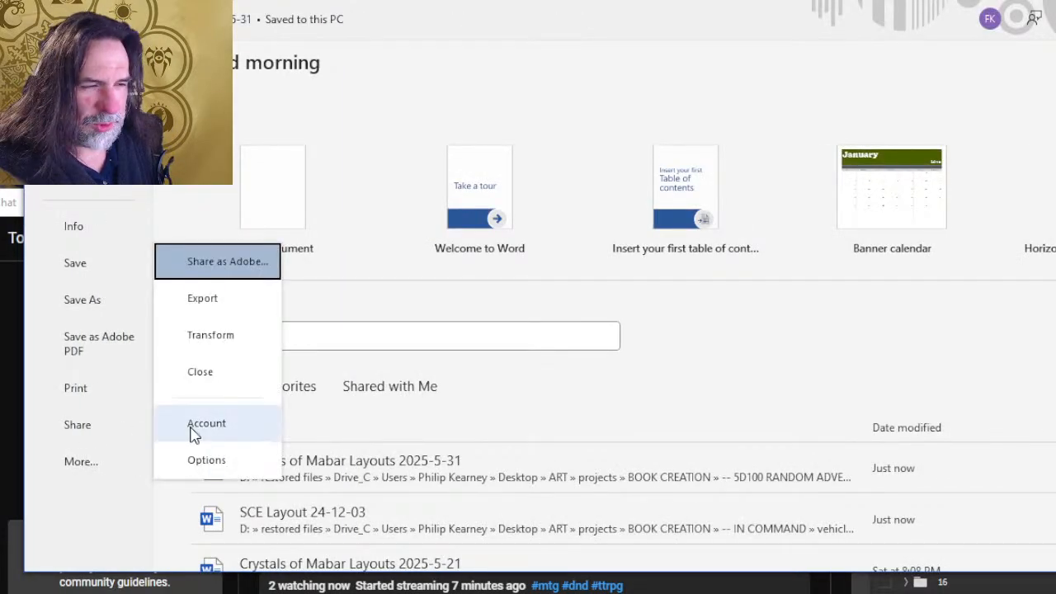
click(212, 304)
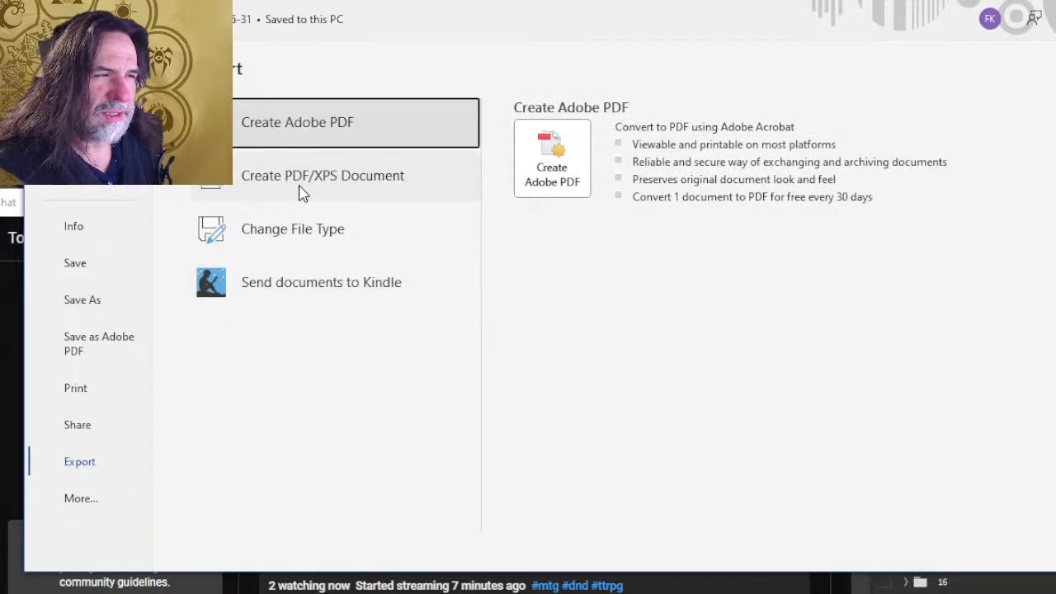
click(300, 190)
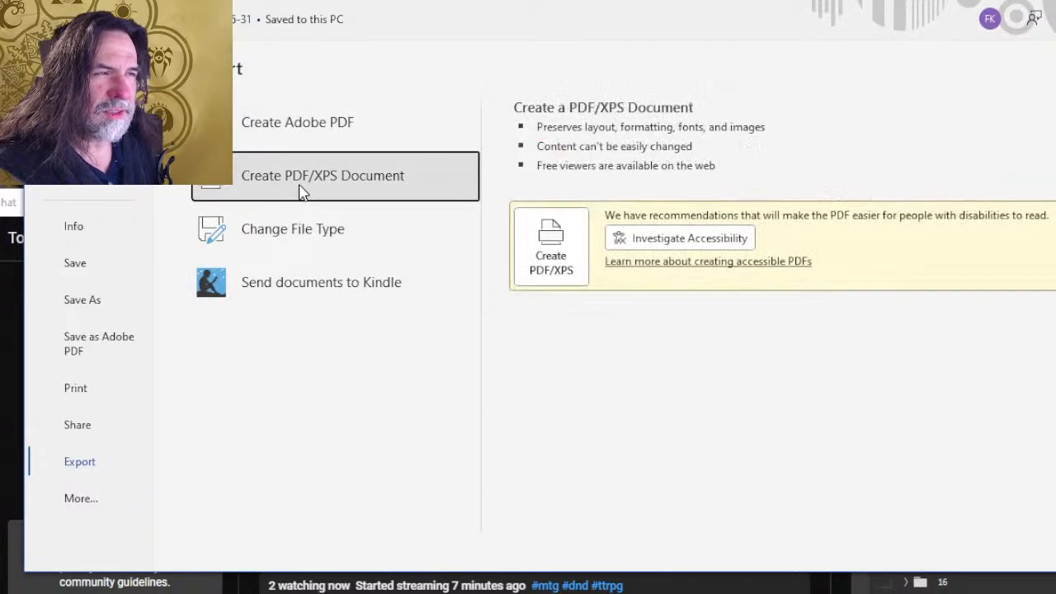
click(549, 254)
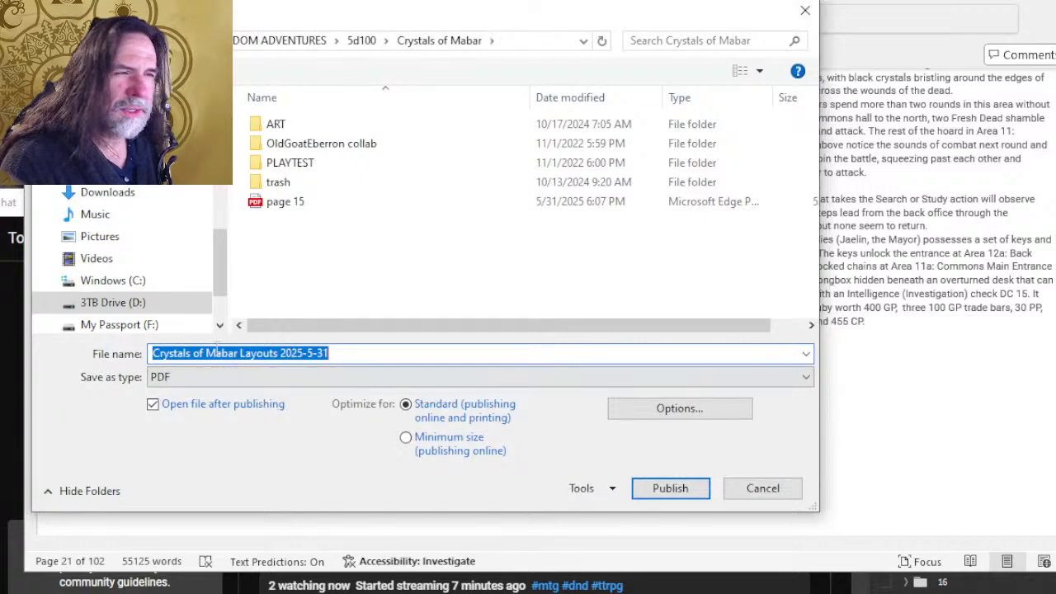
click(288, 208)
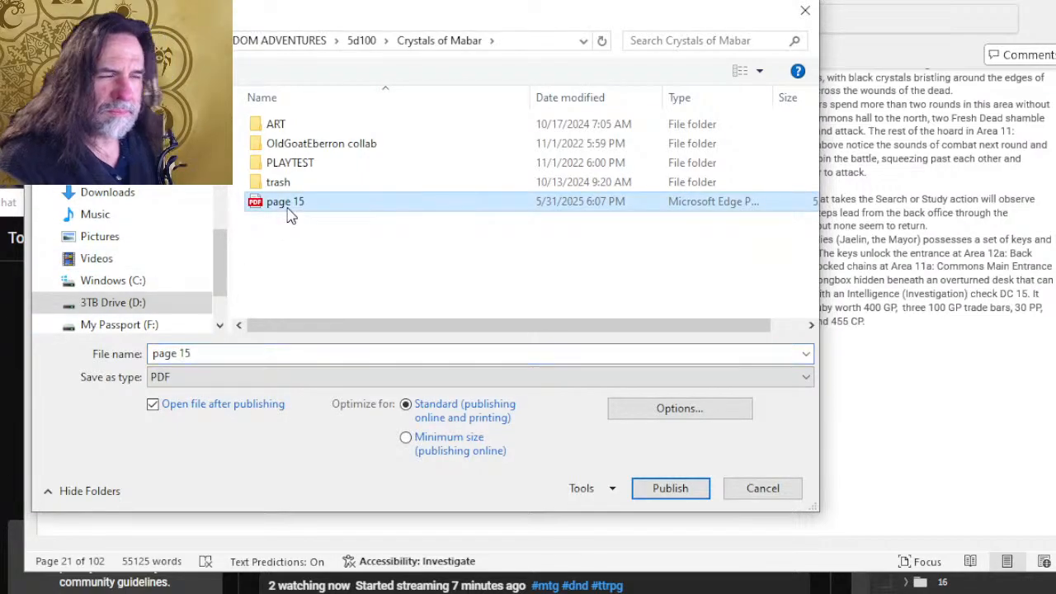
click(317, 355)
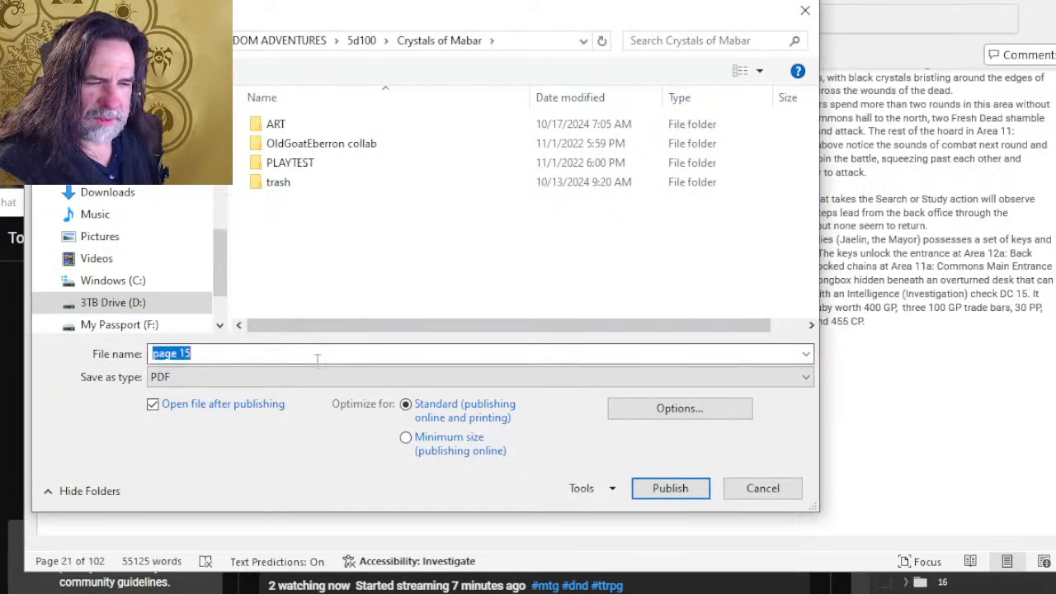
click(317, 360)
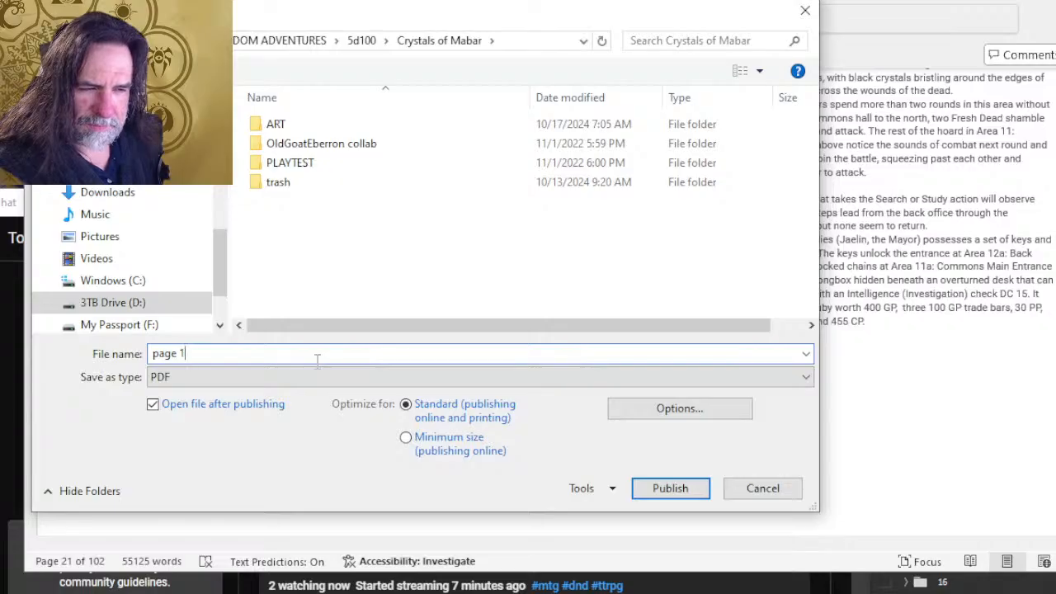
text(21)
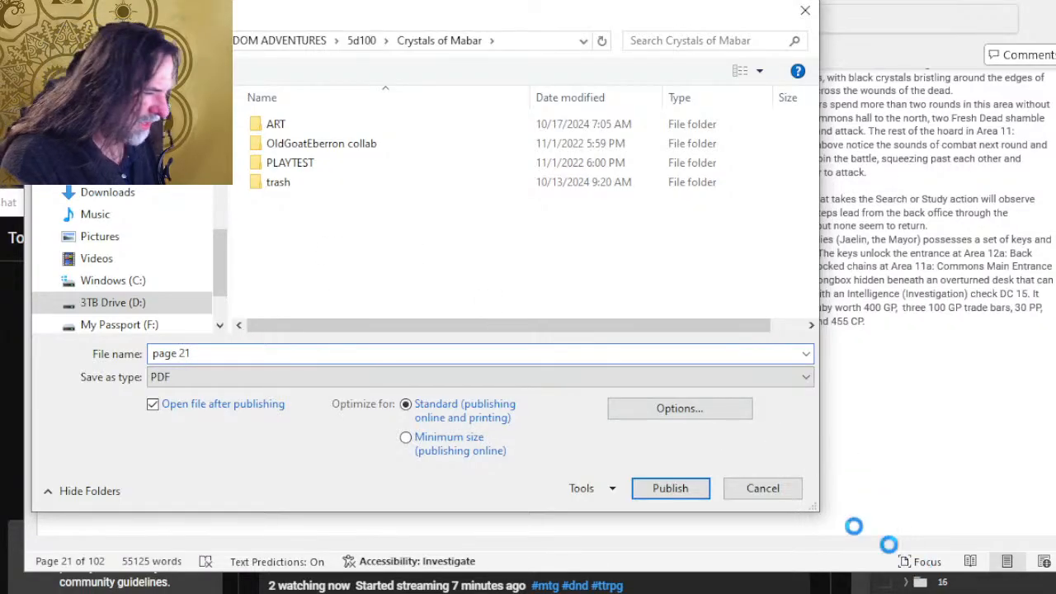
- Limit the PDF to the current page without markup, exclude document properties and accessibility structure tags, and publish it
click(679, 407)
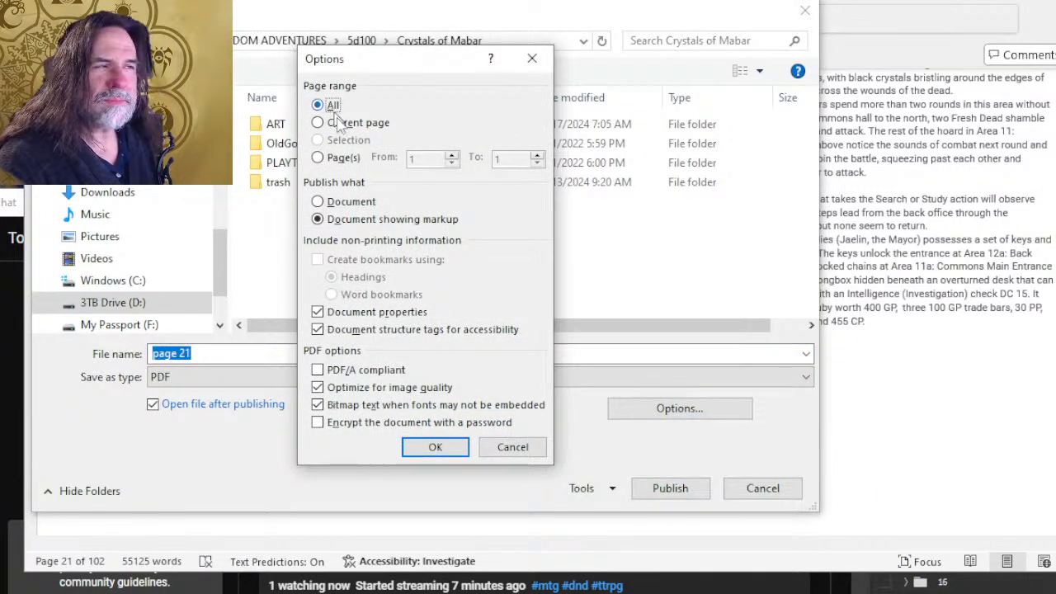
click(350, 201)
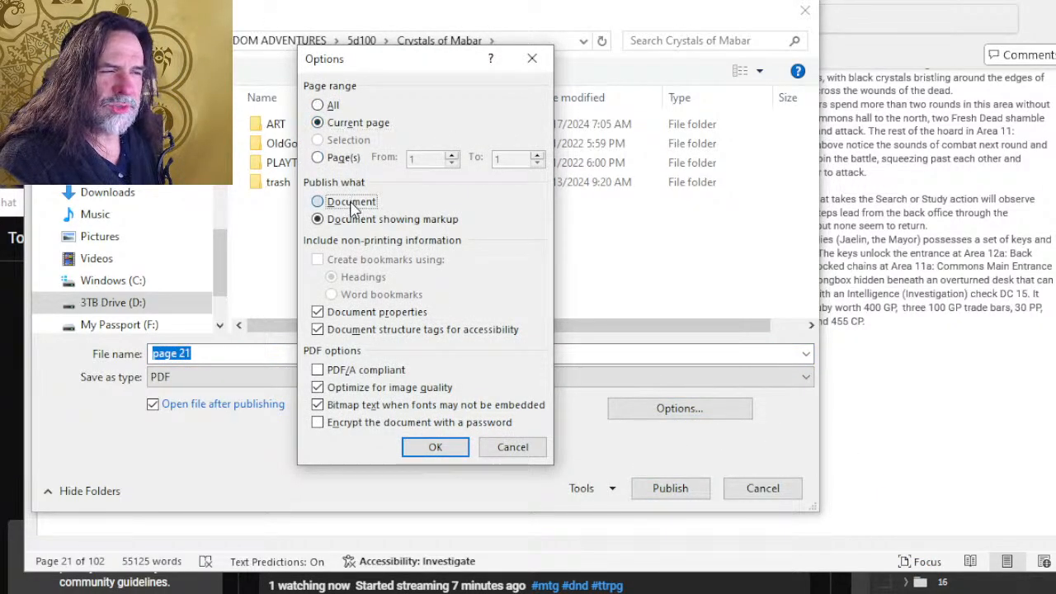
click(382, 313)
click(385, 331)
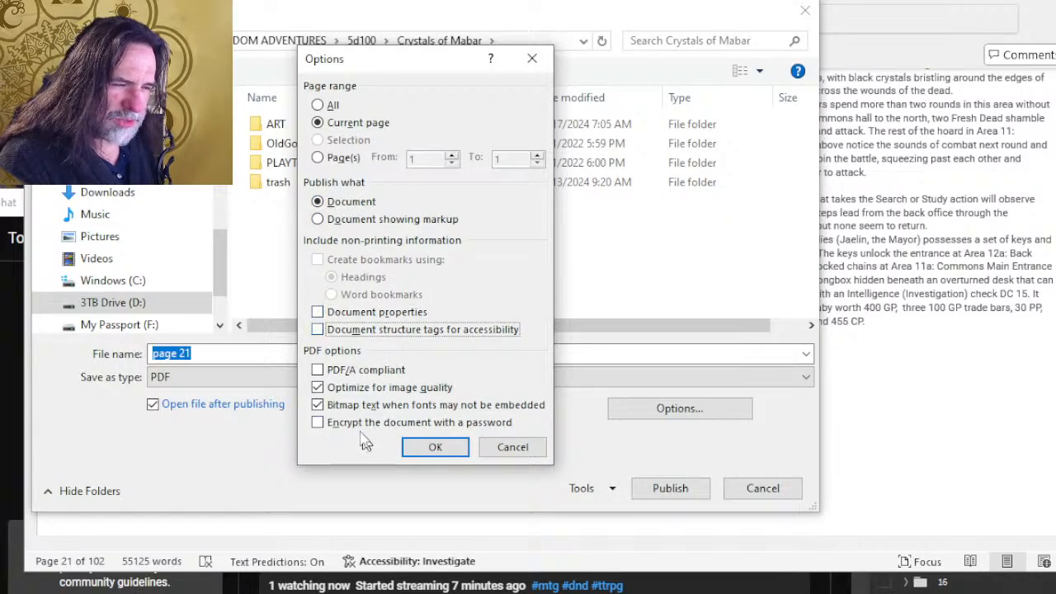
click(435, 446)
click(670, 489)
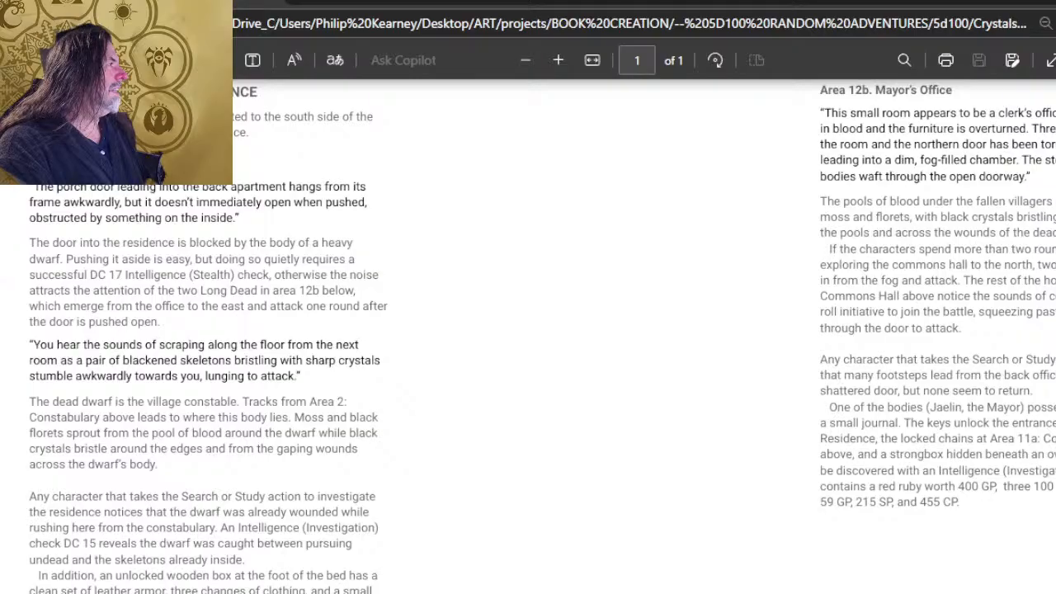
- View the published page 21 PDF in full screen, exit full screen and return to the Word document
click(1052, 63)
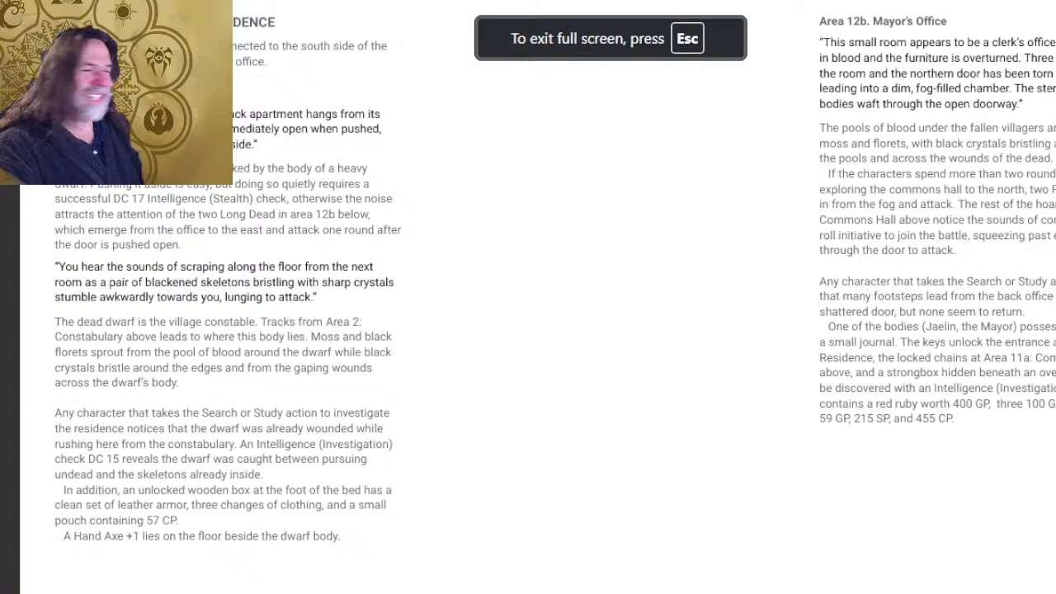
key(Escape)
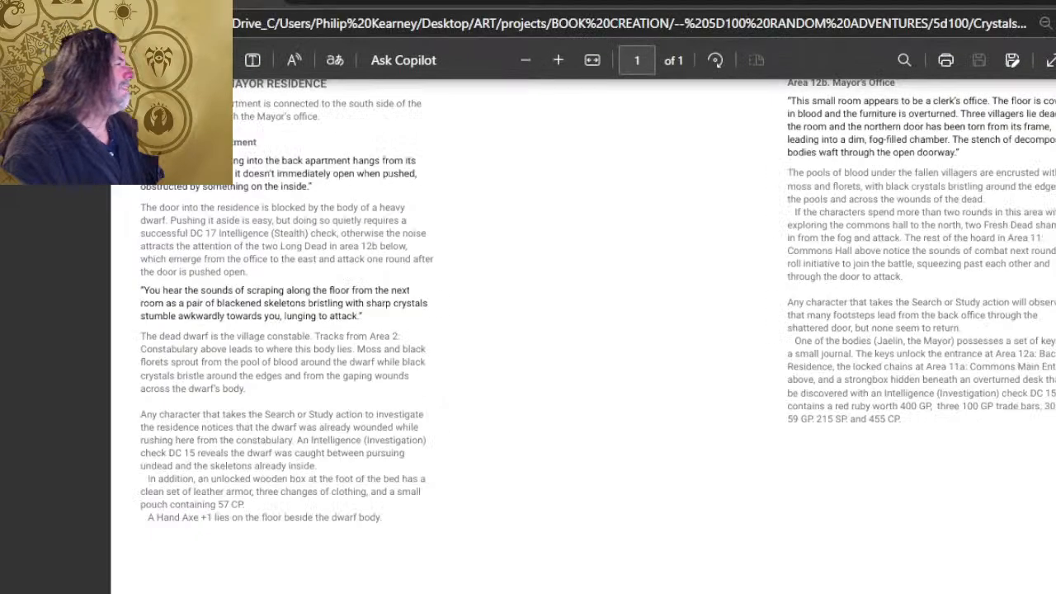
key(alt+Tab)
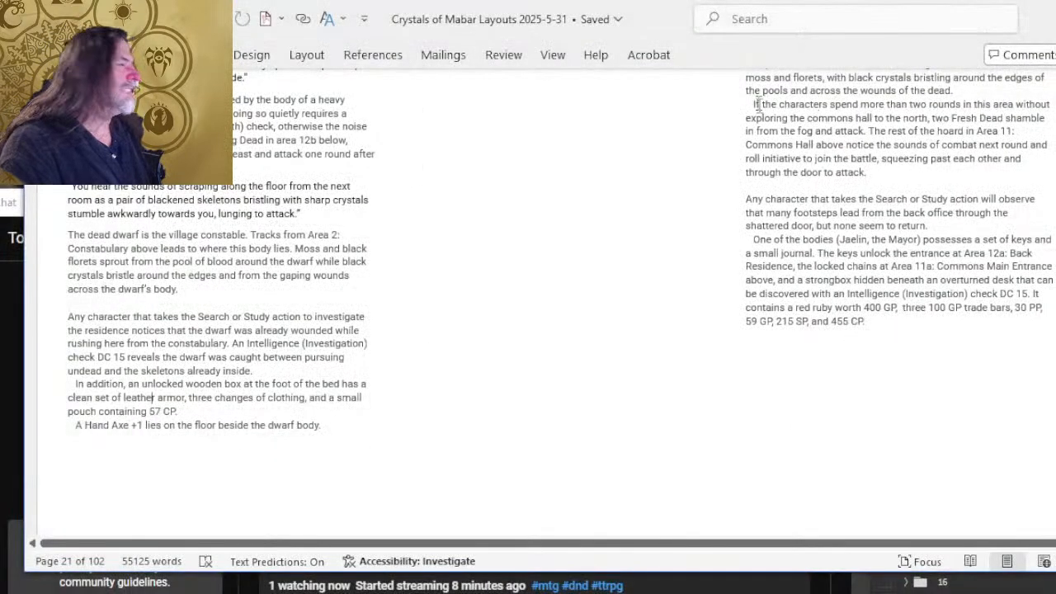
- In Photoshop, select the txt layer in group 21 and import page 21.pdf from the Crystals of Mabar folder at 300 pixels/inch
key(alt+Tab)
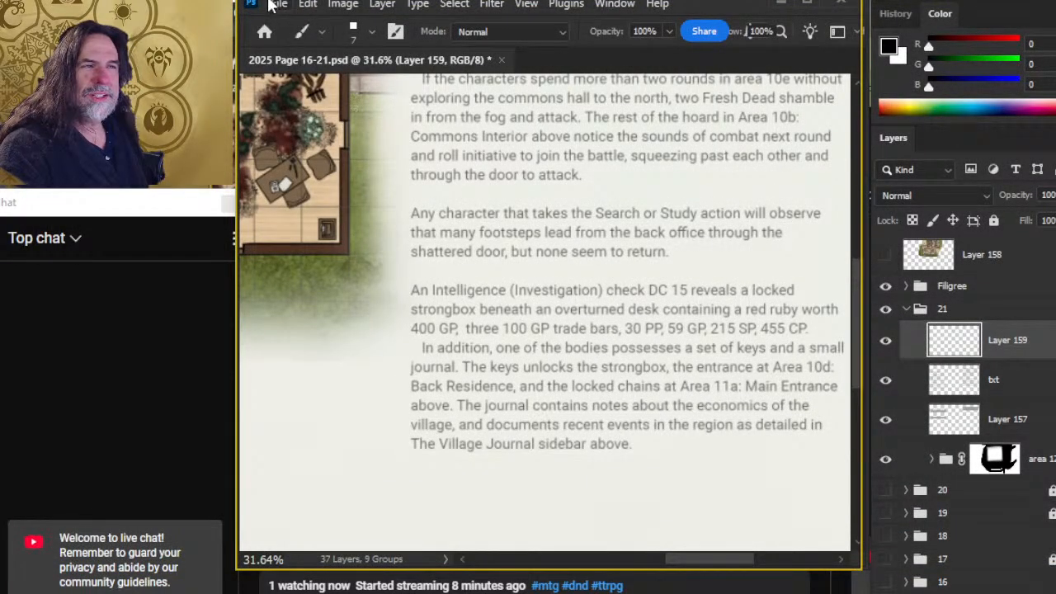
click(1028, 393)
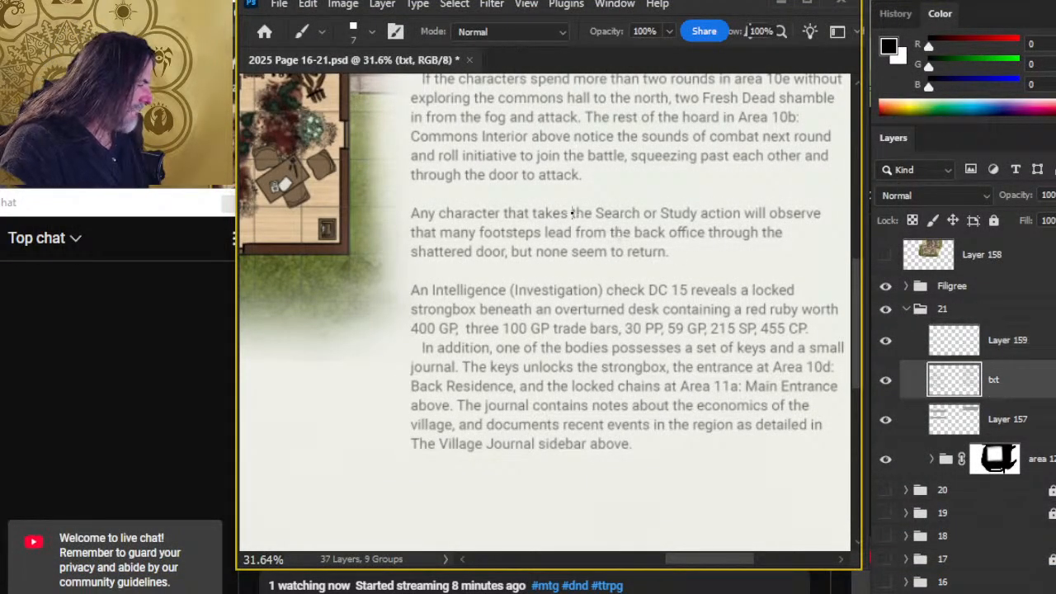
click(270, 4)
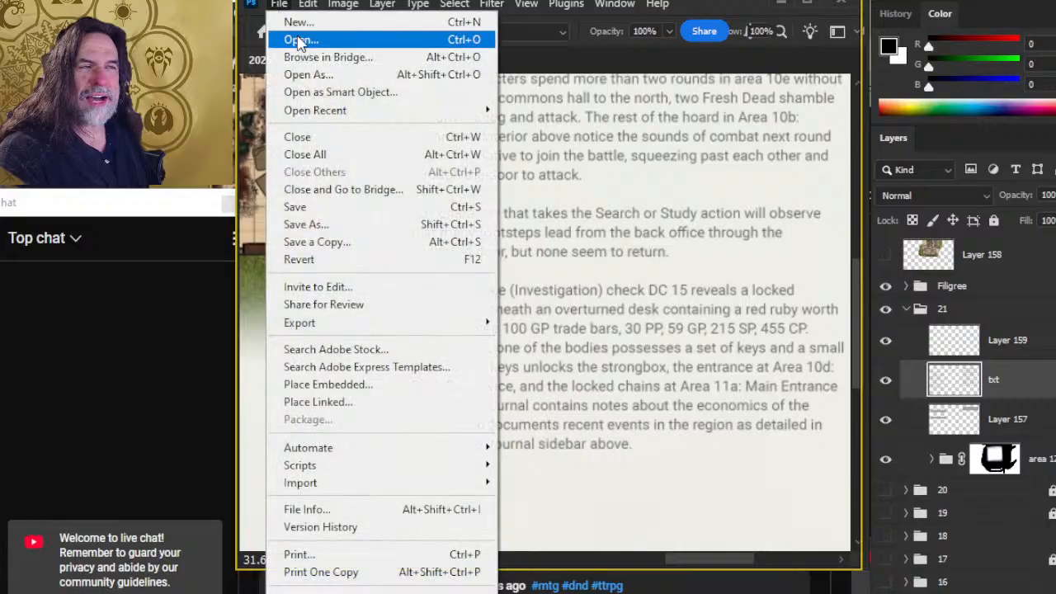
click(299, 40)
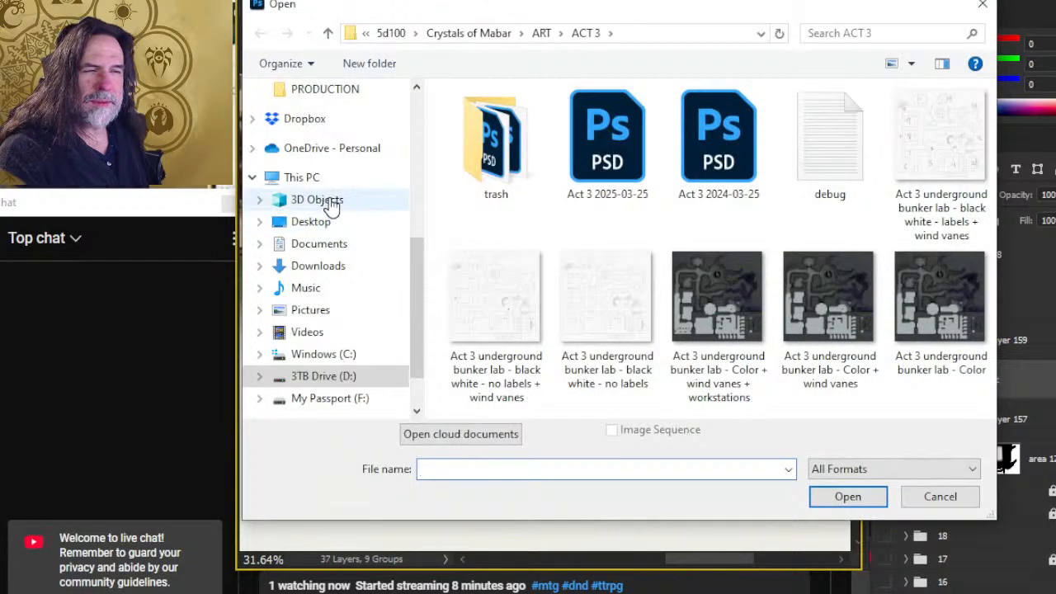
scroll(330, 207, up, 3)
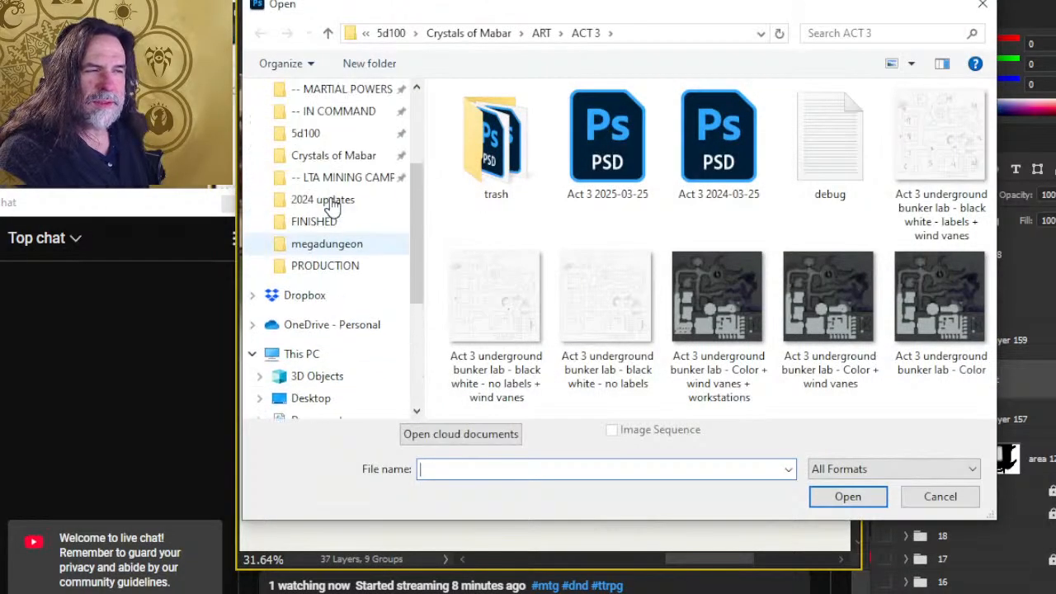
click(347, 157)
scroll(569, 198, down, 6)
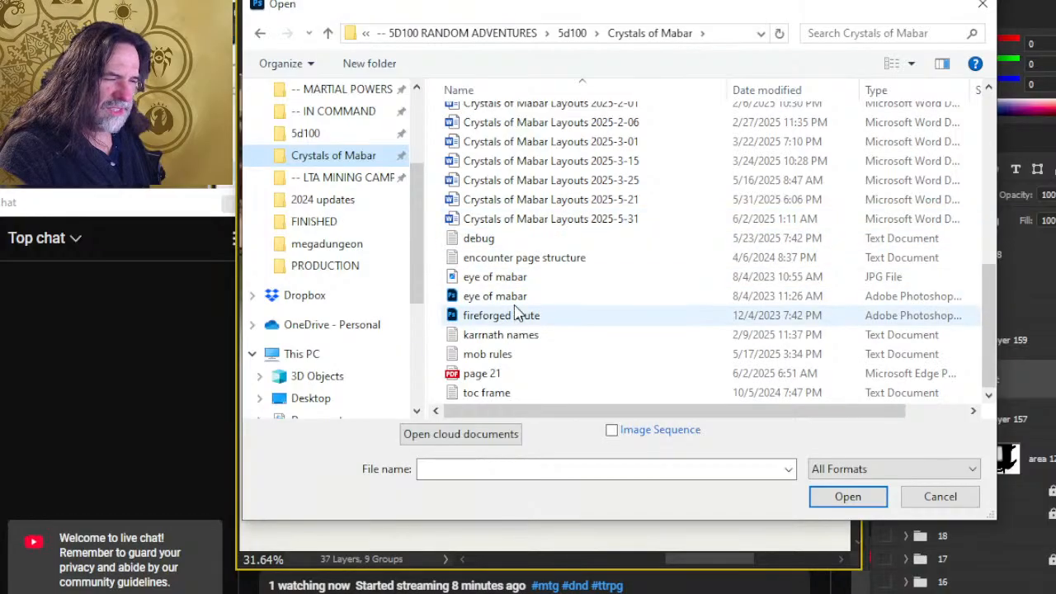
double_click(554, 378)
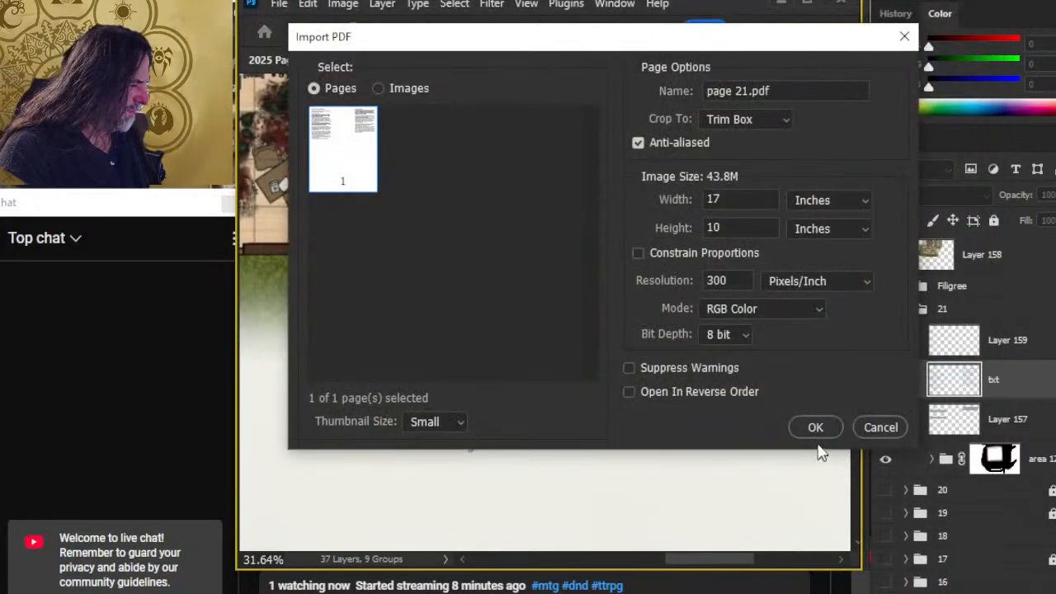
click(805, 431)
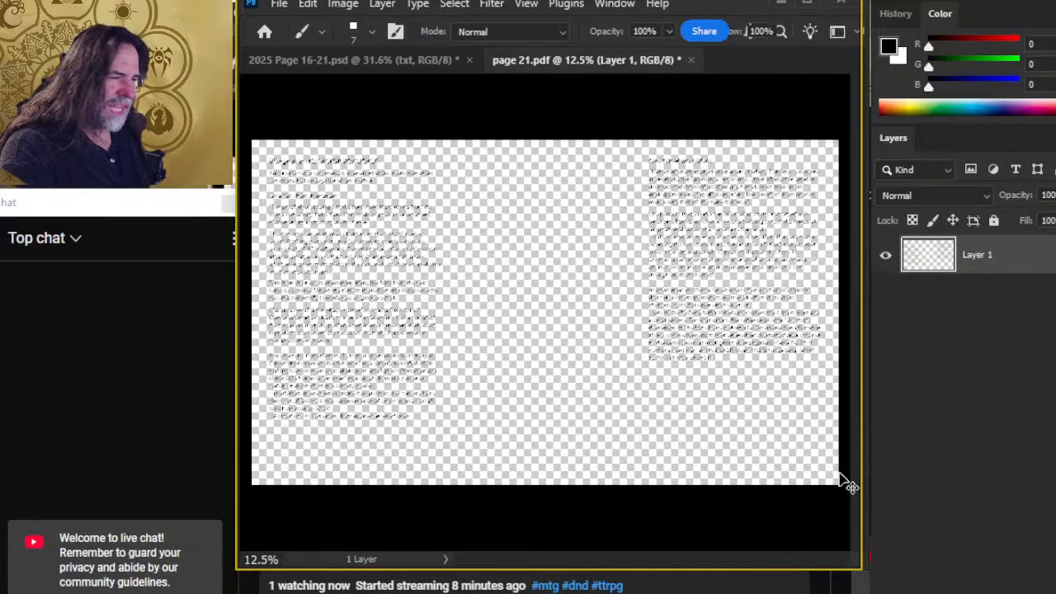
- Paste the PDF text above txt in 2025 Page 16-21.psd, hide the old txt layer and rename the pasted layer txtg
click(386, 61)
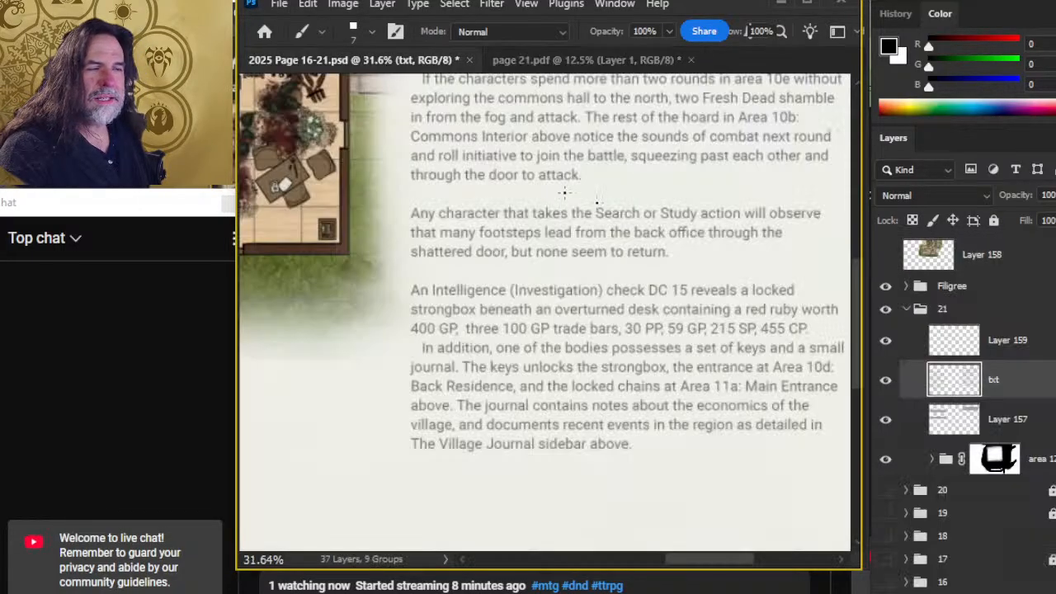
key(ctrl+v)
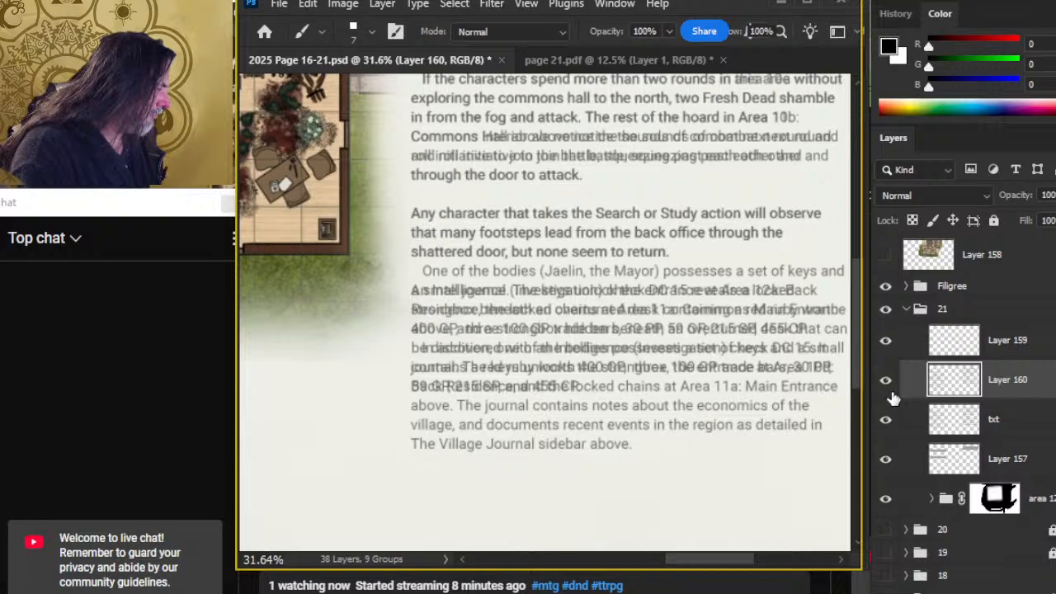
click(886, 420)
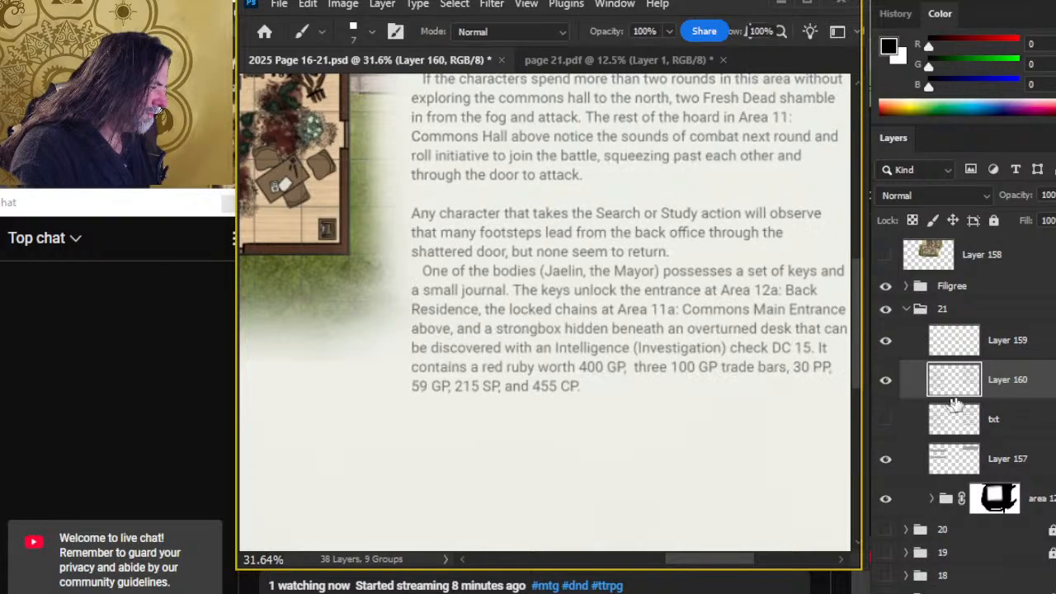
double_click(1024, 386)
text(txtg)
key(Return)
- Check the new text across the whole Mayor Residence page and delete the hidden old txt layer
key(z)
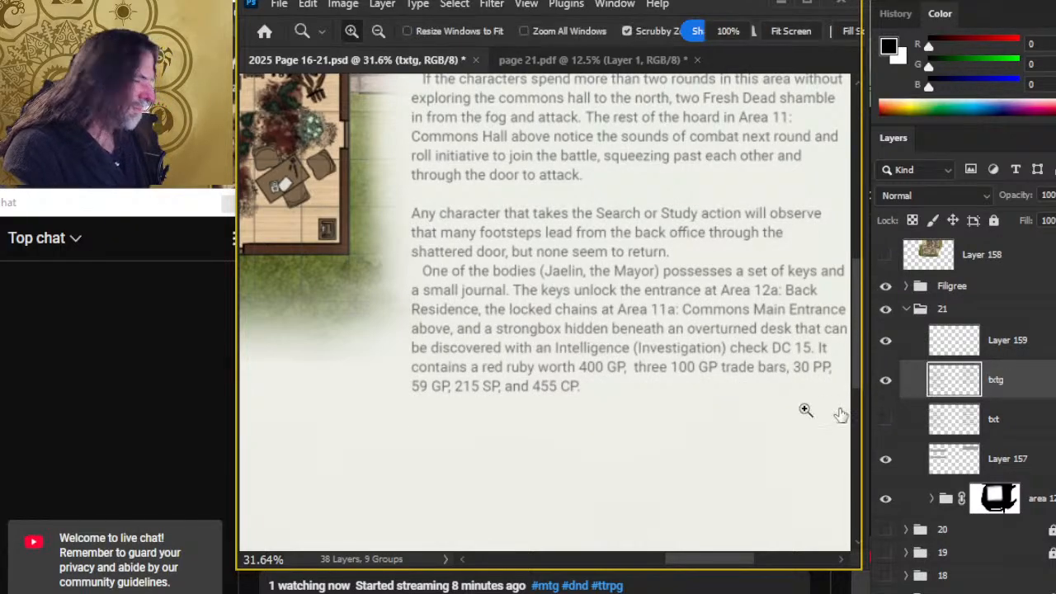
drag(814, 101, 790, 101)
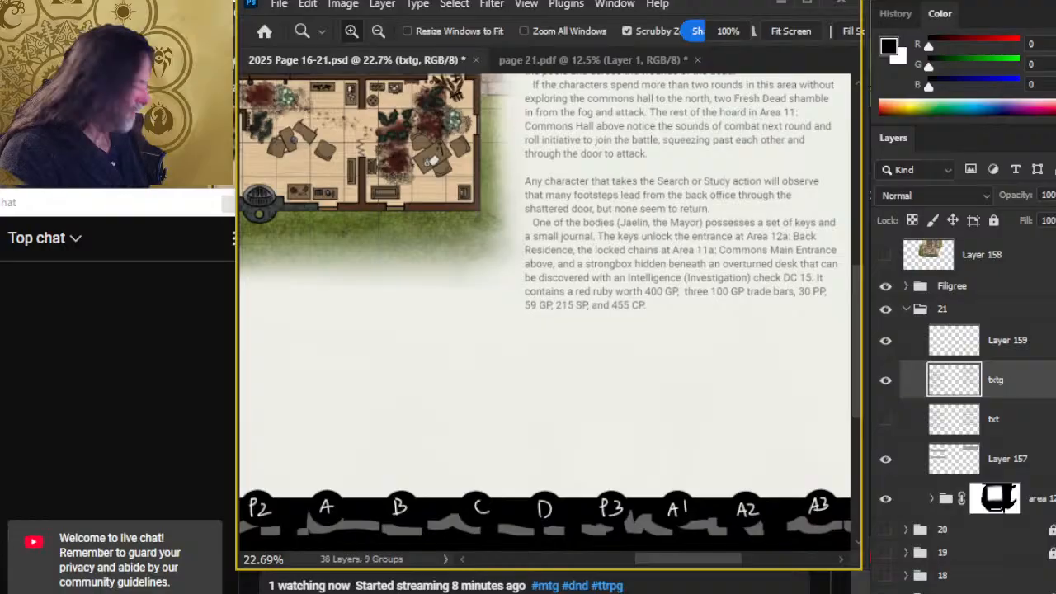
drag(330, 436, 437, 500)
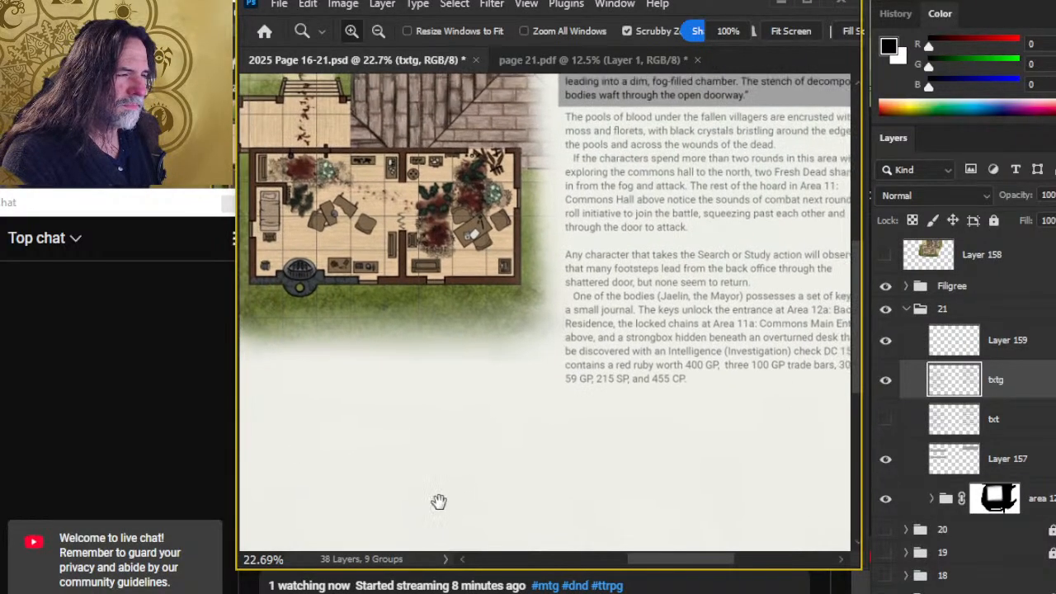
scroll(507, 425, down, 4)
drag(420, 390, 448, 312)
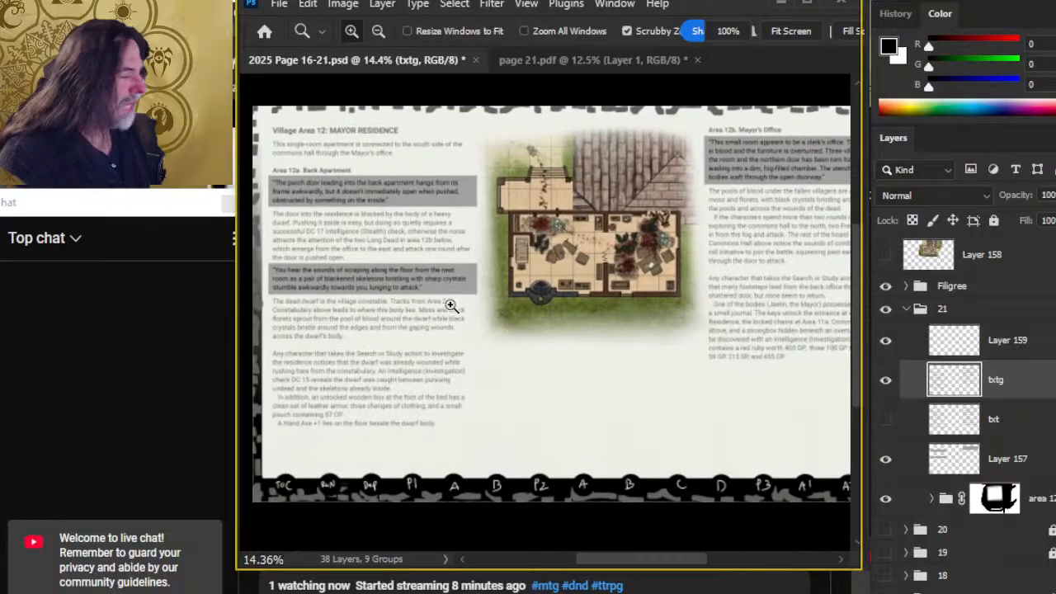
click(994, 419)
key(Delete)
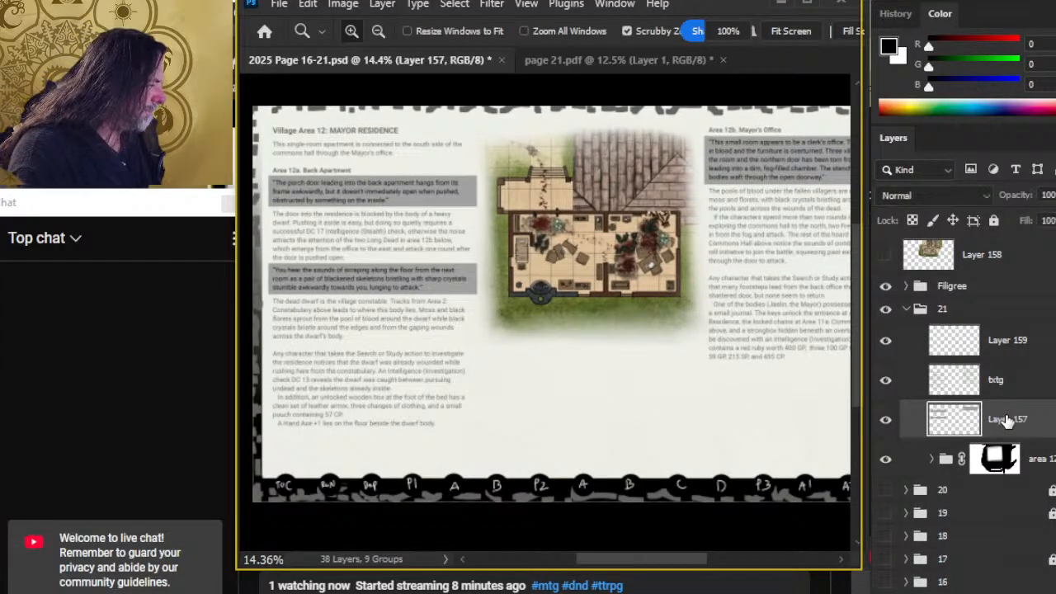
- Rename the txtg layer to txt, lock it and make the empty Layer 159 above it active
double_click(997, 380)
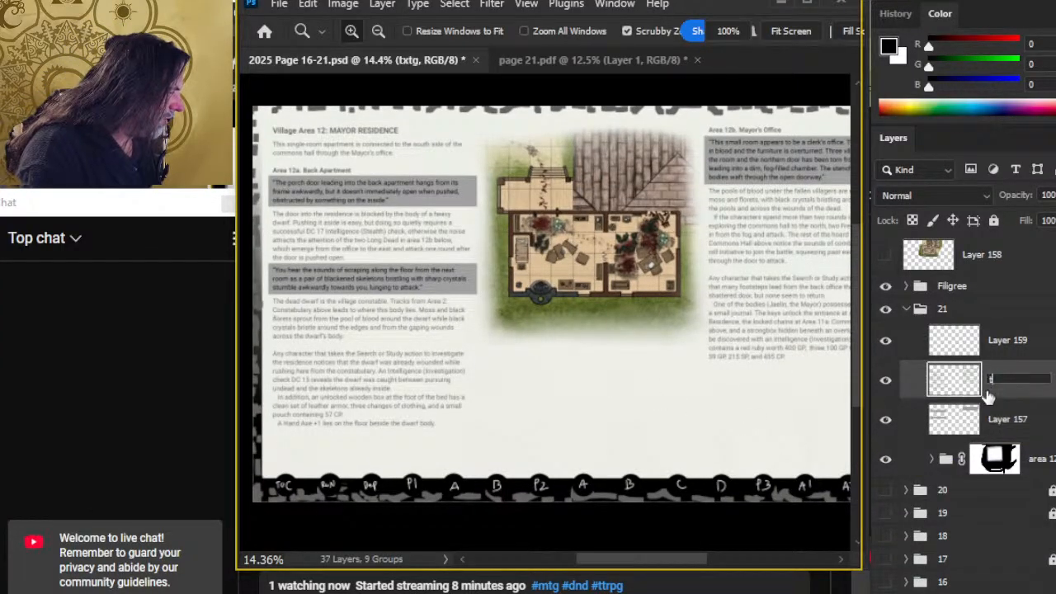
text(txt)
key(Return)
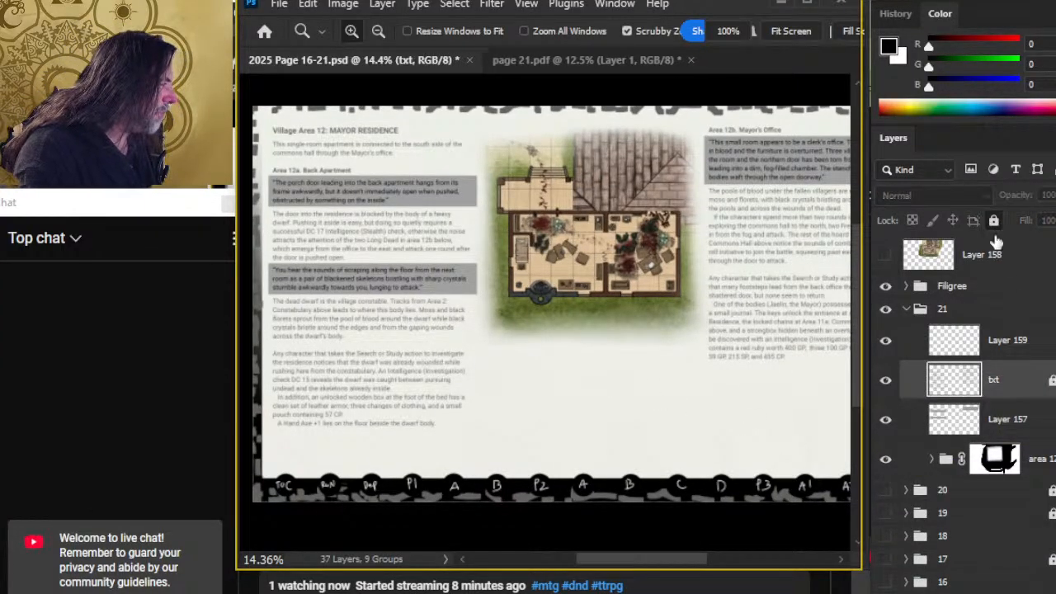
click(990, 347)
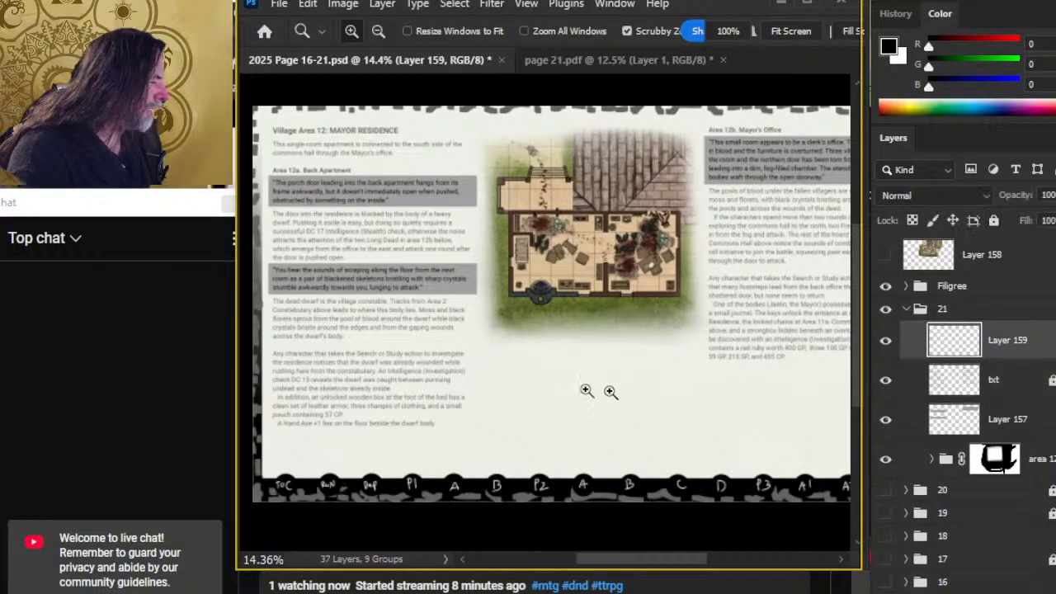
- Proofread the Area 12a text from the constable's body to the Hand Axe +1 line above the page's bottom border
drag(323, 269, 467, 337)
drag(480, 404, 466, 305)
drag(467, 394, 462, 312)
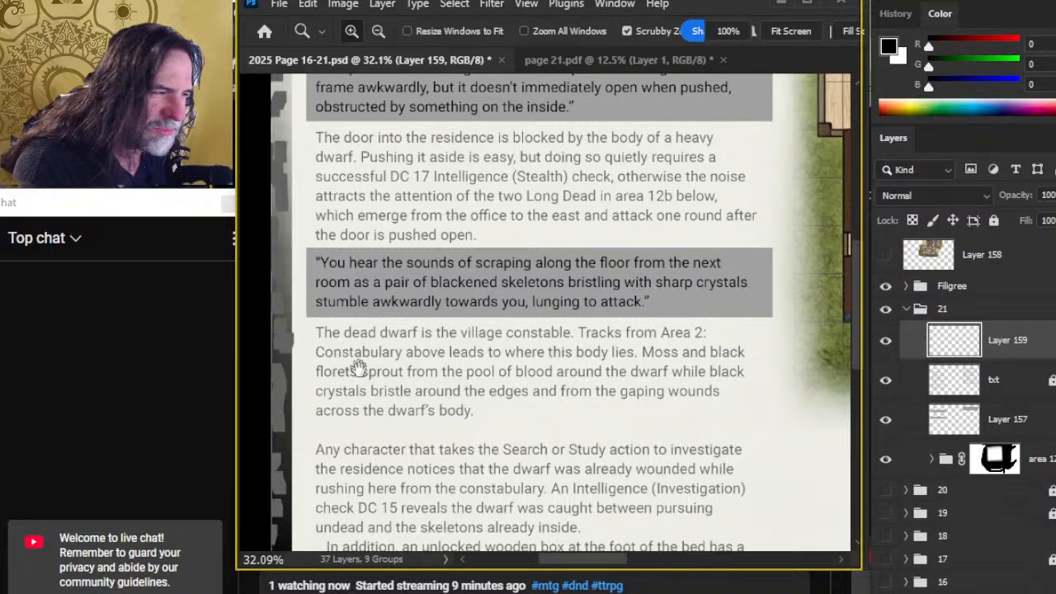
drag(513, 439, 533, 358)
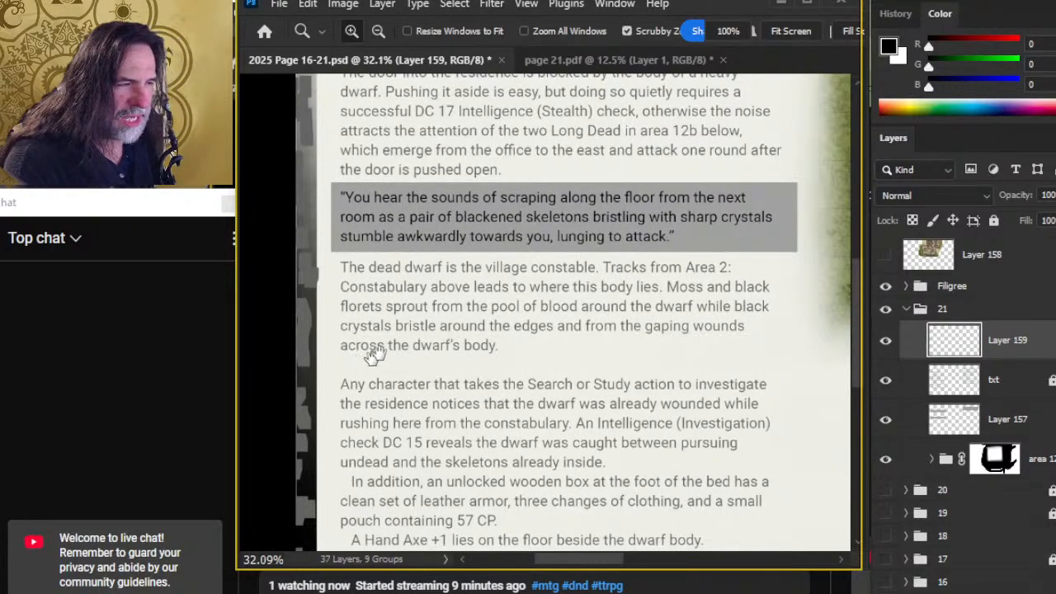
drag(578, 367, 564, 349)
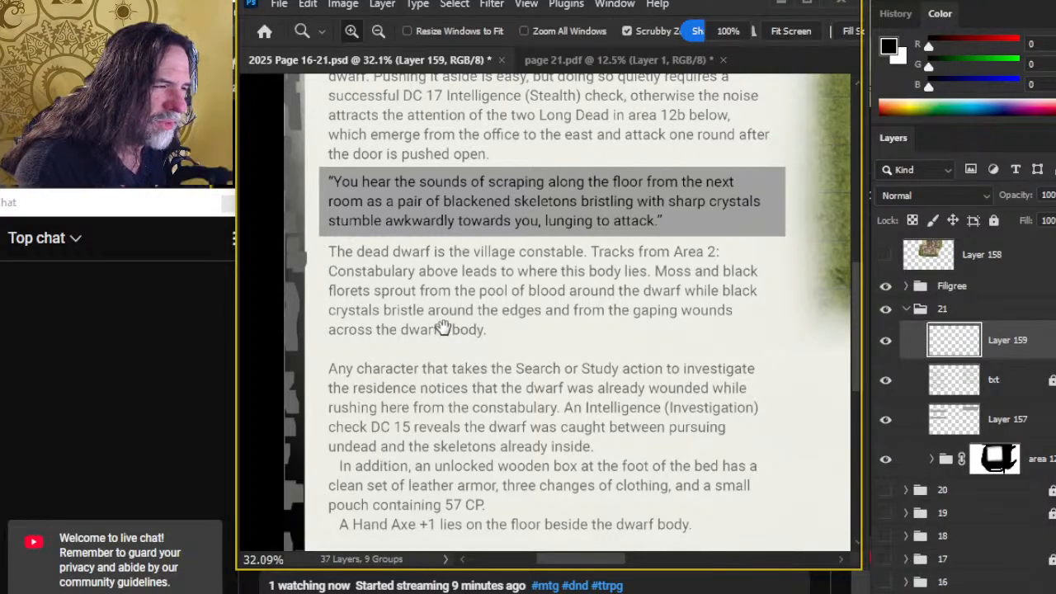
drag(484, 318, 504, 324)
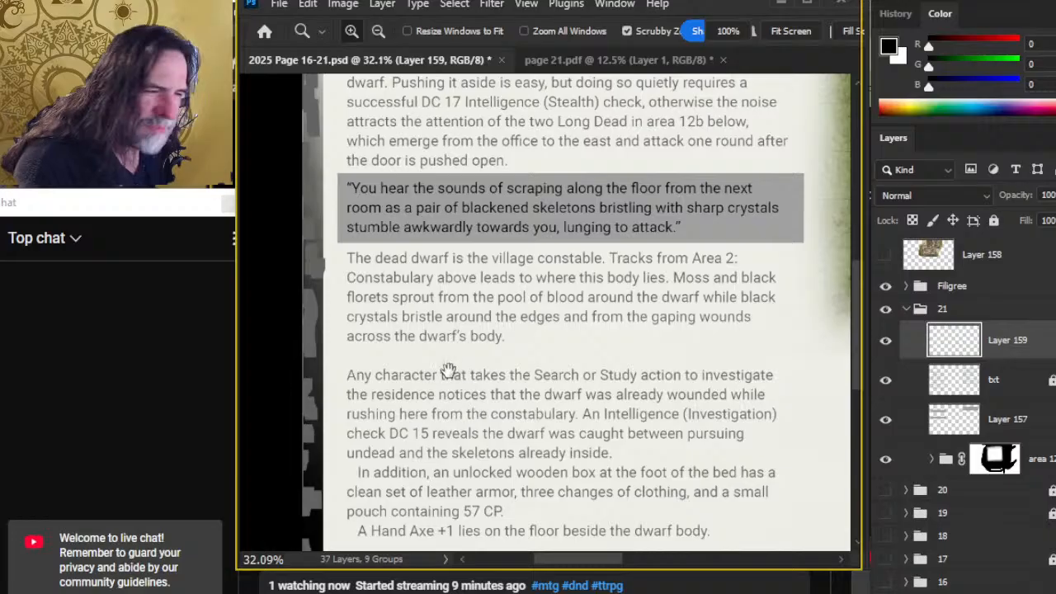
drag(547, 406, 554, 343)
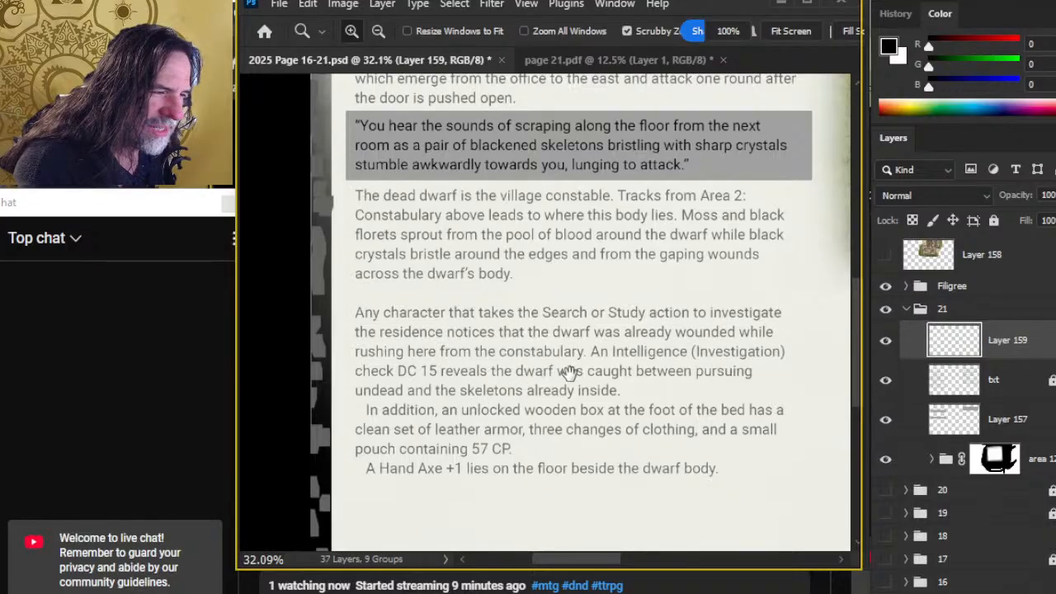
drag(551, 382, 536, 370)
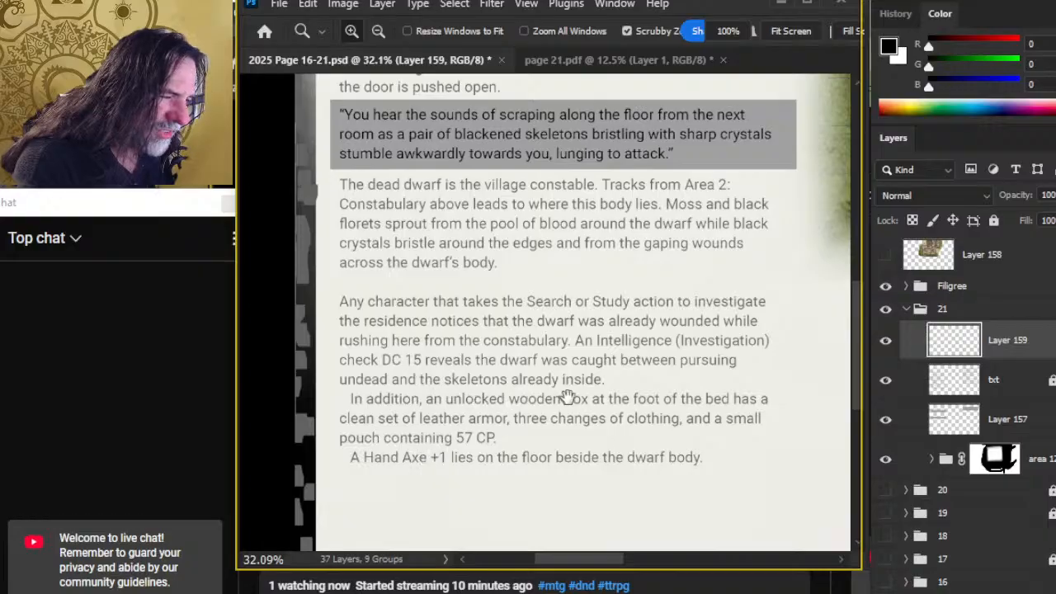
scroll(569, 405, down, 1)
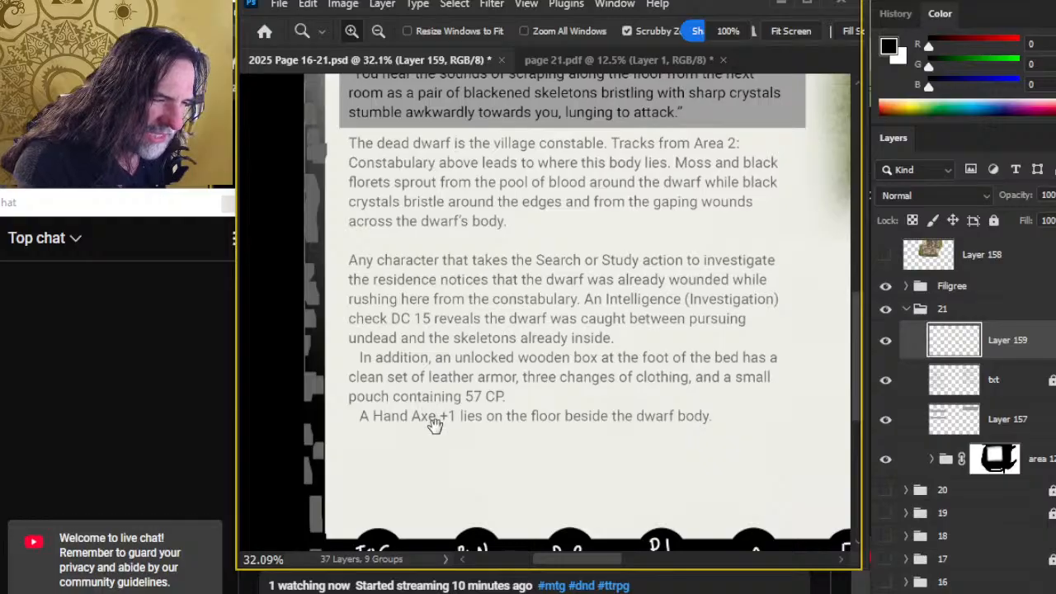
scroll(500, 415, down, 1)
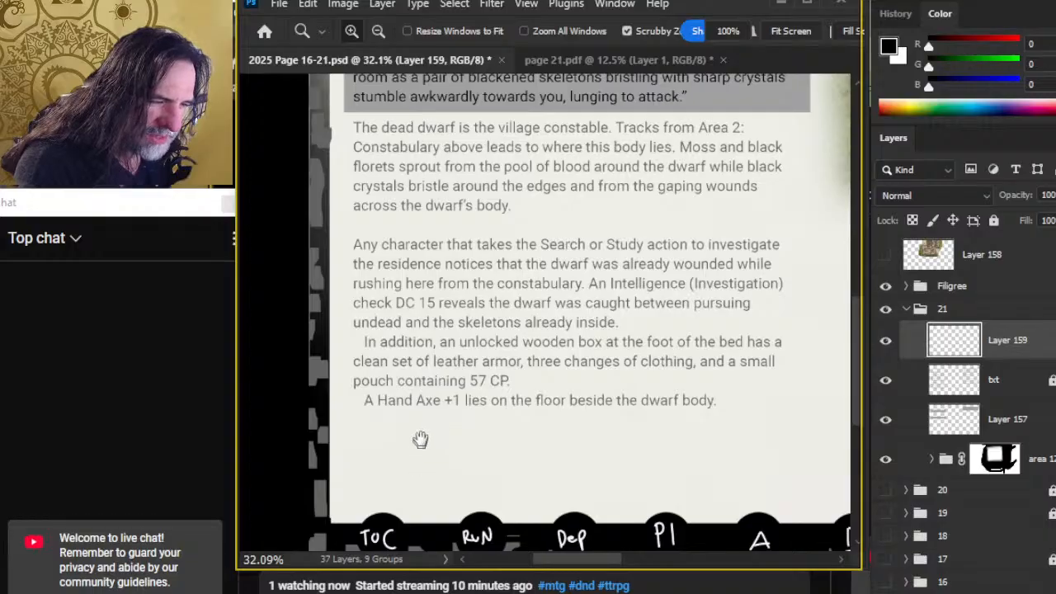
- Compare the Area 12b Mayor's Office description with the furniture, blood pools and torn door drawn on the residence map
drag(658, 441, 448, 434)
drag(756, 373, 382, 383)
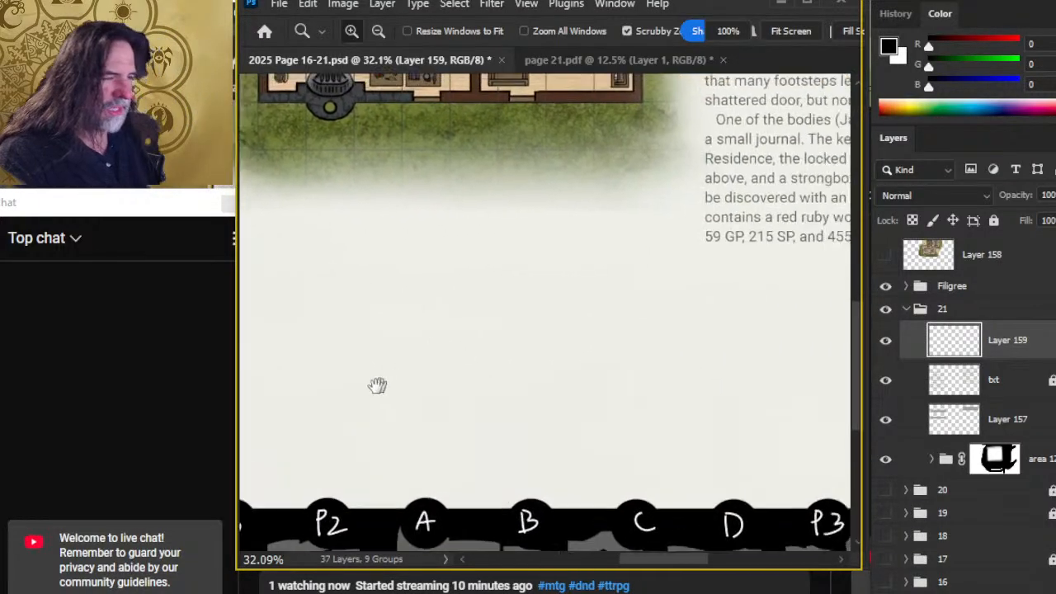
drag(668, 290, 384, 455)
drag(491, 356, 512, 495)
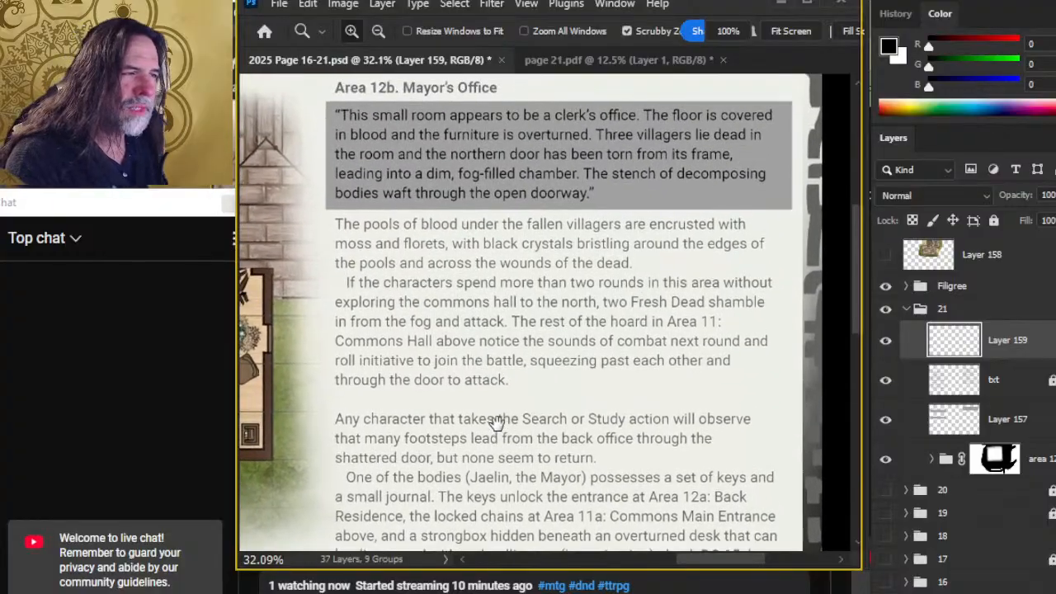
drag(496, 239, 715, 216)
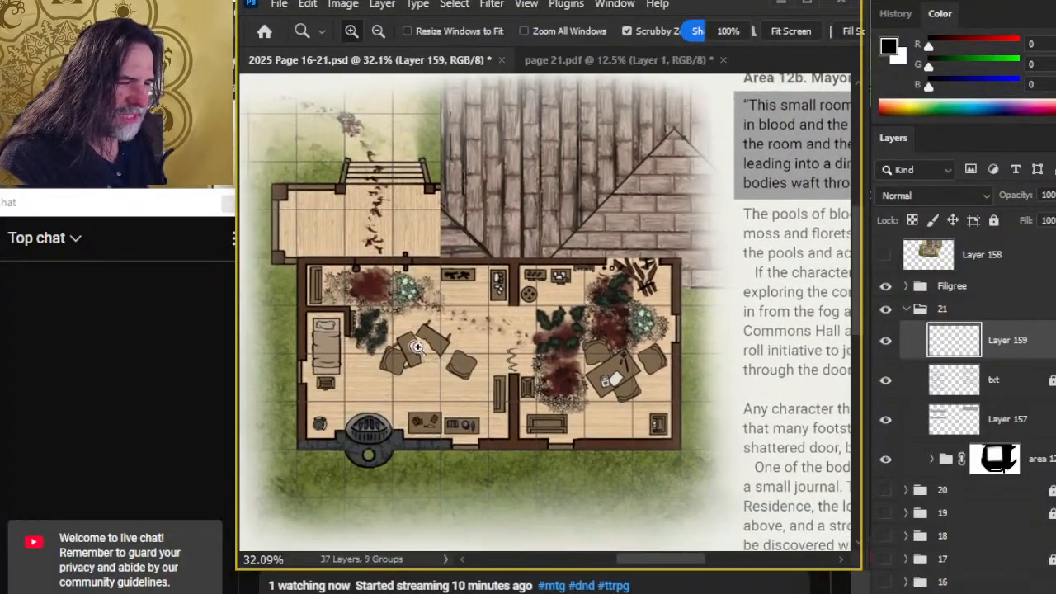
click(442, 350)
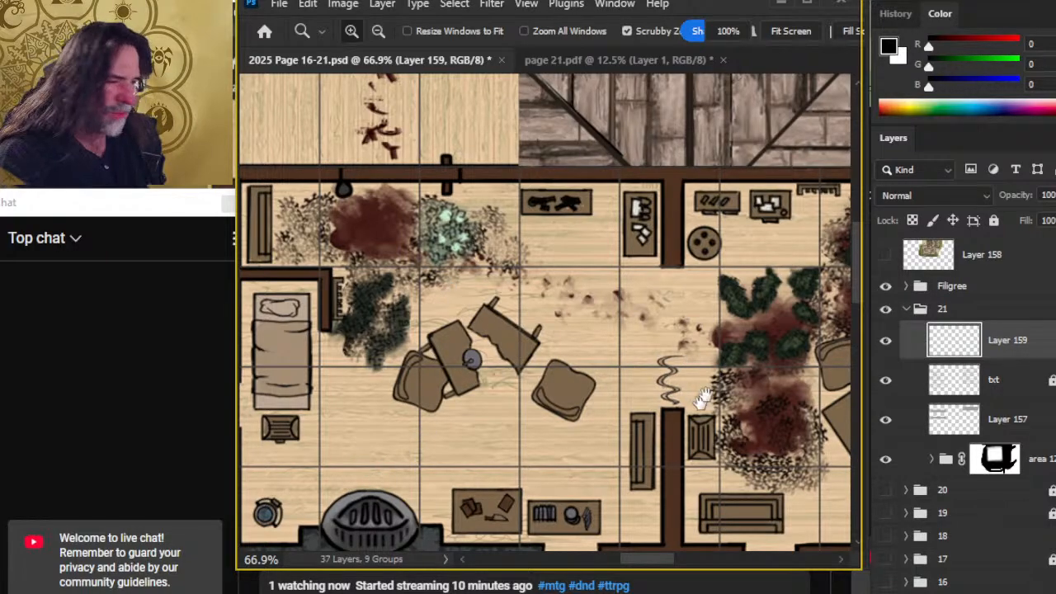
drag(758, 369, 437, 448)
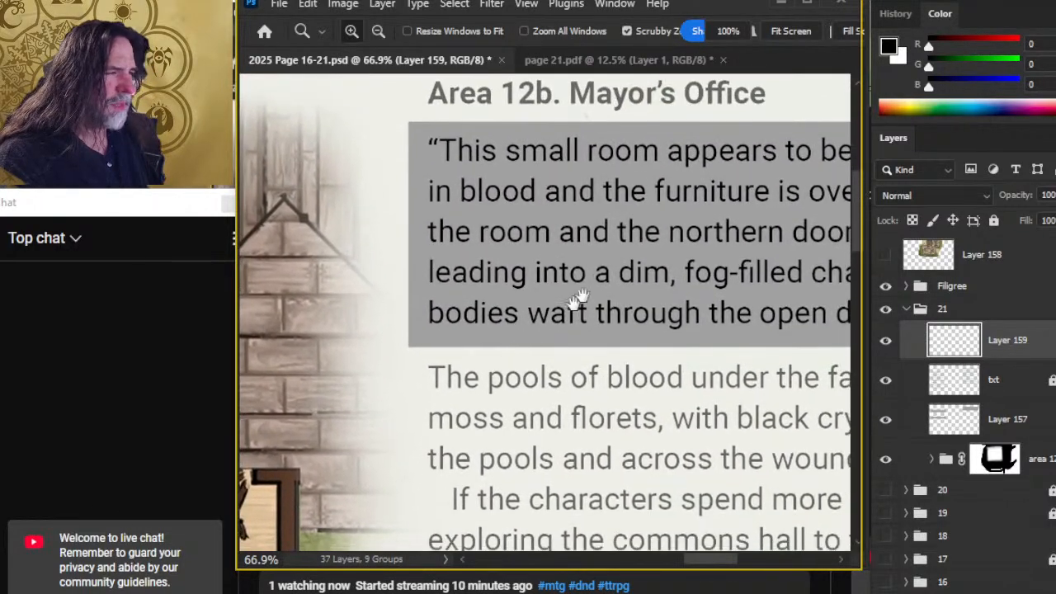
drag(498, 361, 467, 318)
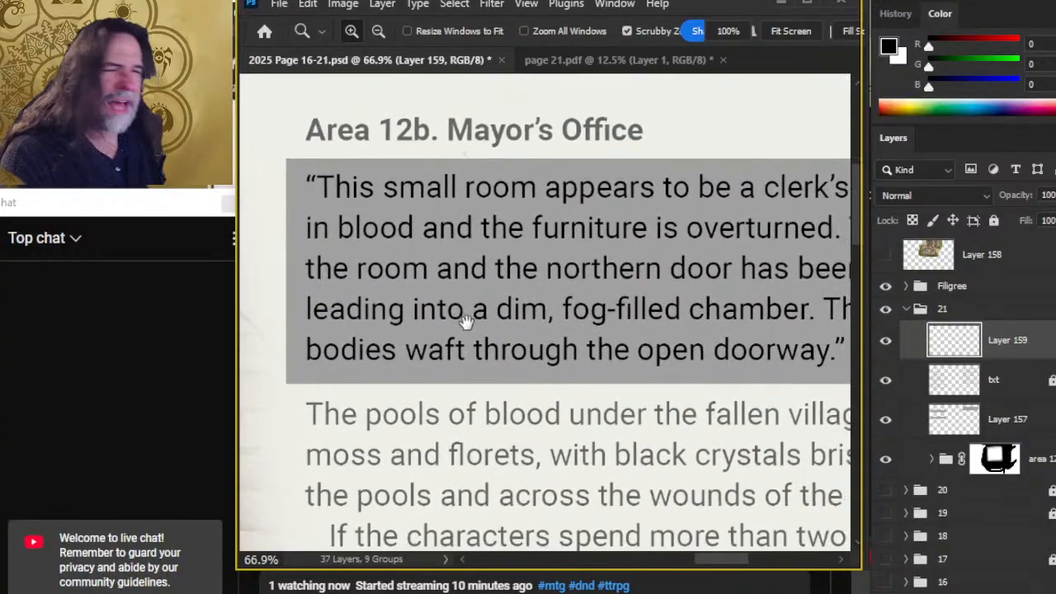
drag(585, 424, 527, 421)
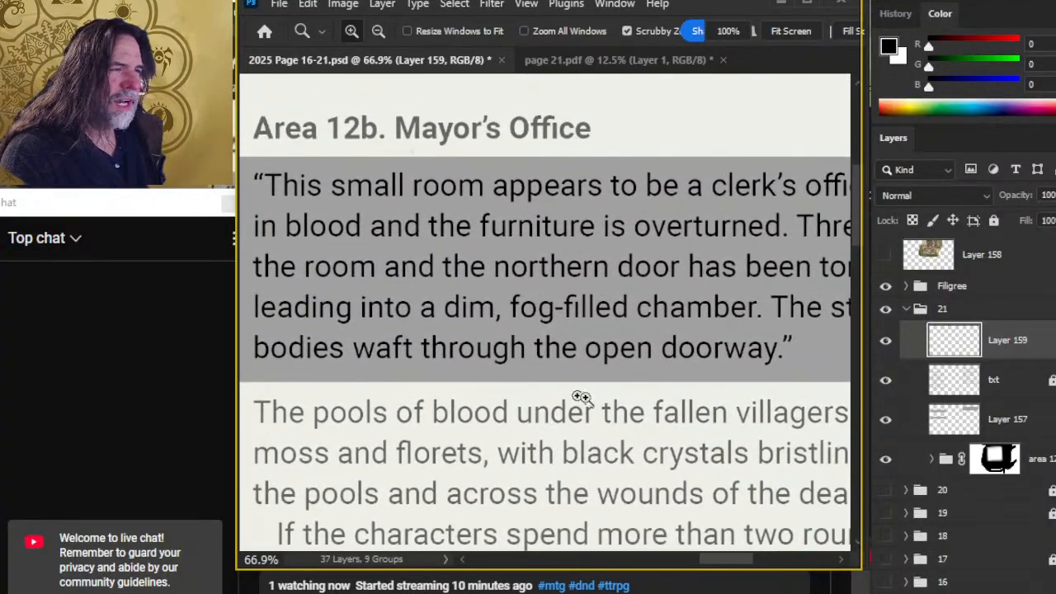
scroll(580, 401, down, 2)
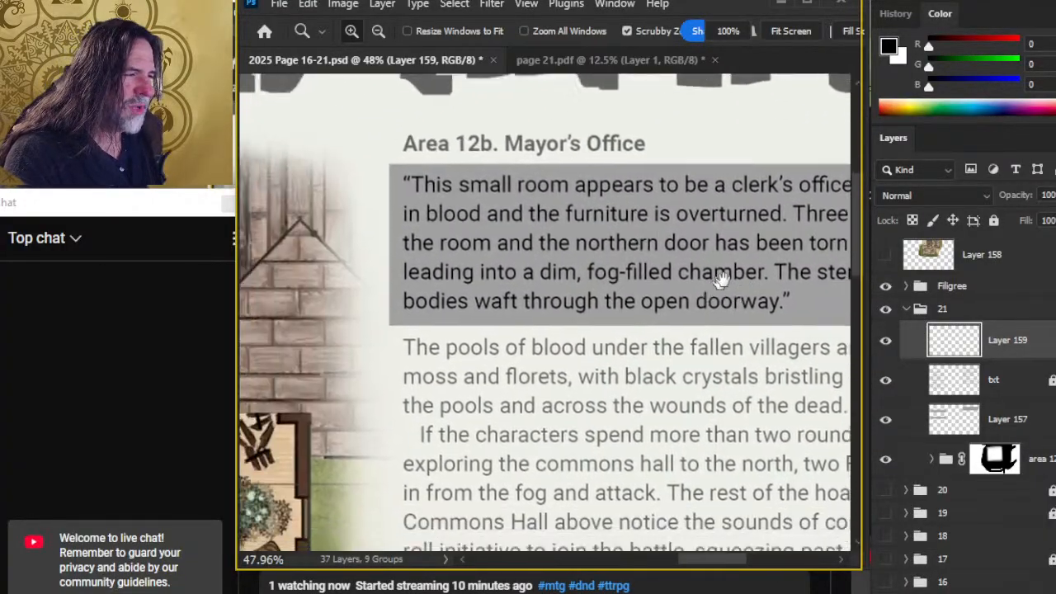
drag(722, 279, 748, 264)
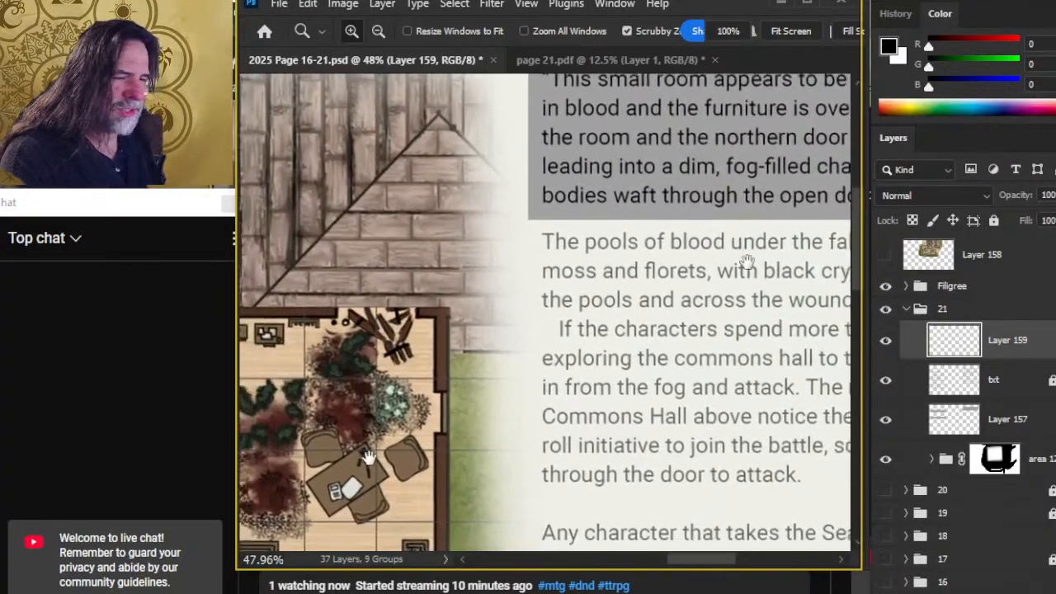
scroll(593, 384, up, 5)
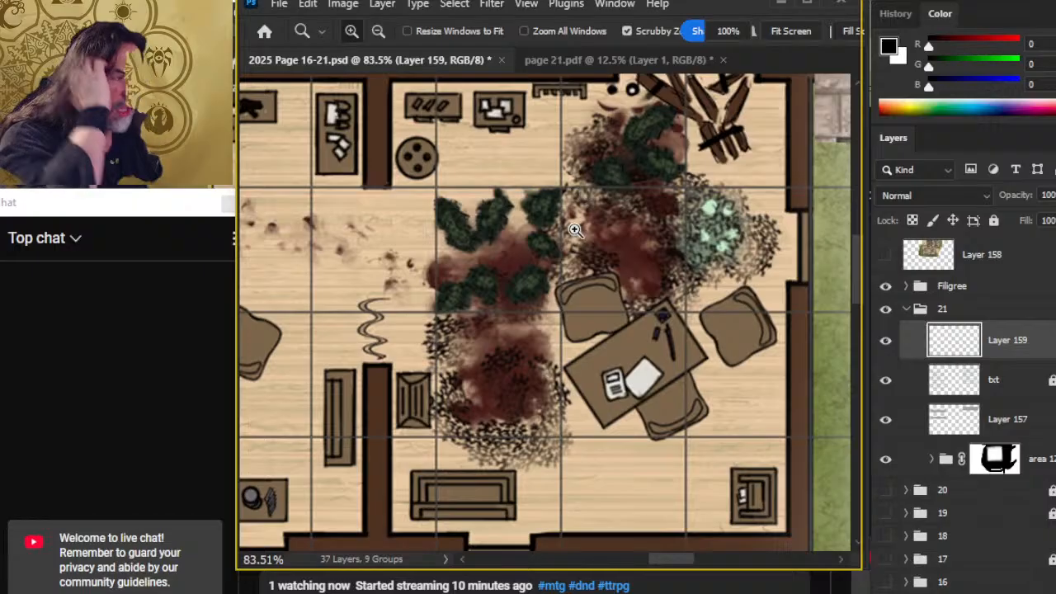
drag(613, 437, 392, 487)
scroll(570, 384, down, 3)
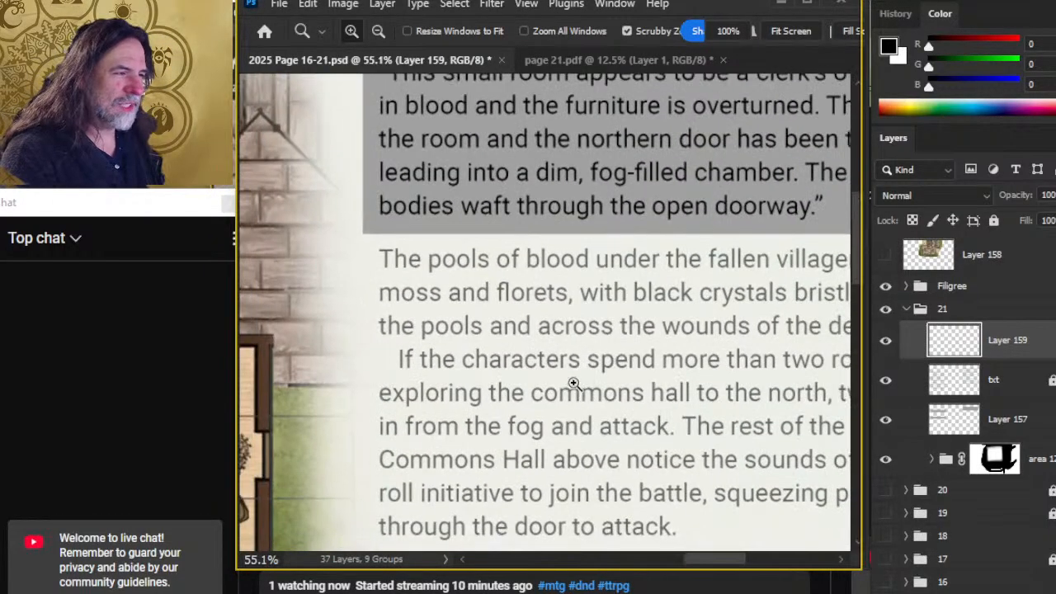
- Proofread the Mayor's Office boxed text and the paragraphs about the fallen villagers and the Fresh Dead
scroll(573, 453, up, 3)
scroll(602, 371, right, 3)
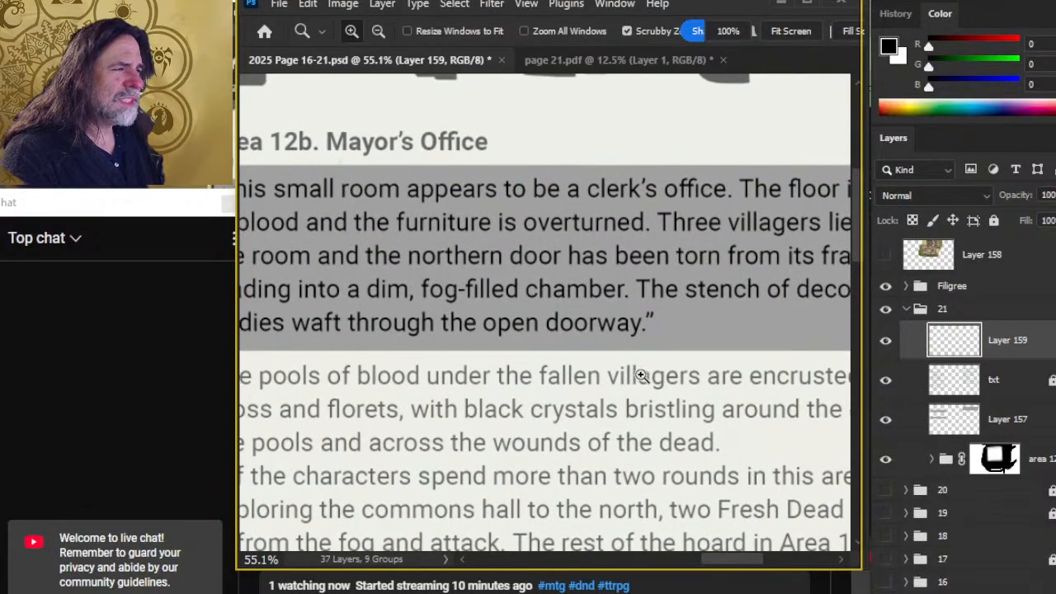
scroll(613, 360, down, 2)
scroll(594, 345, down, 1)
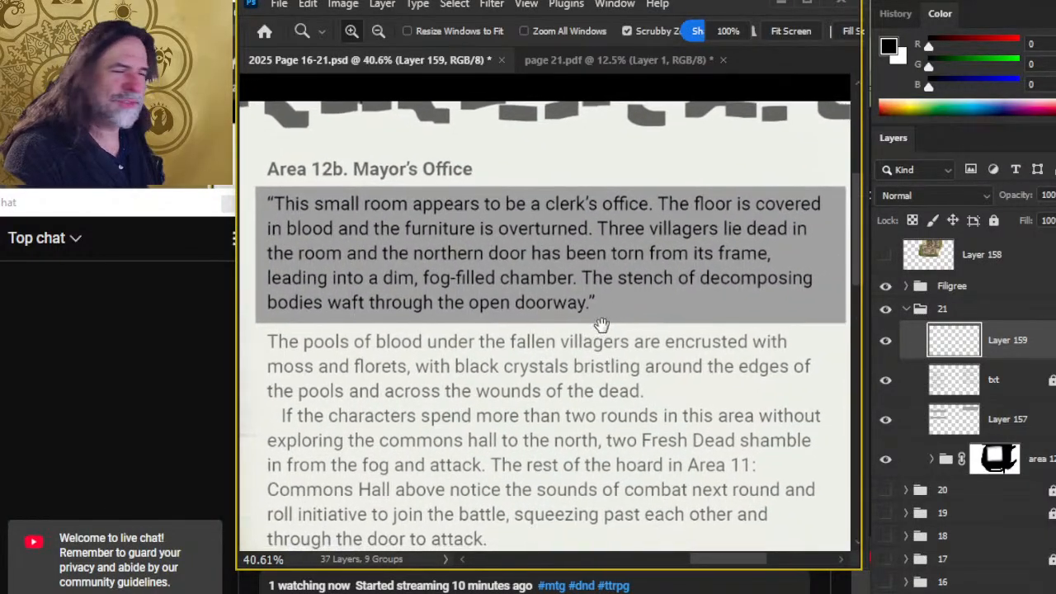
scroll(611, 339, down, 1)
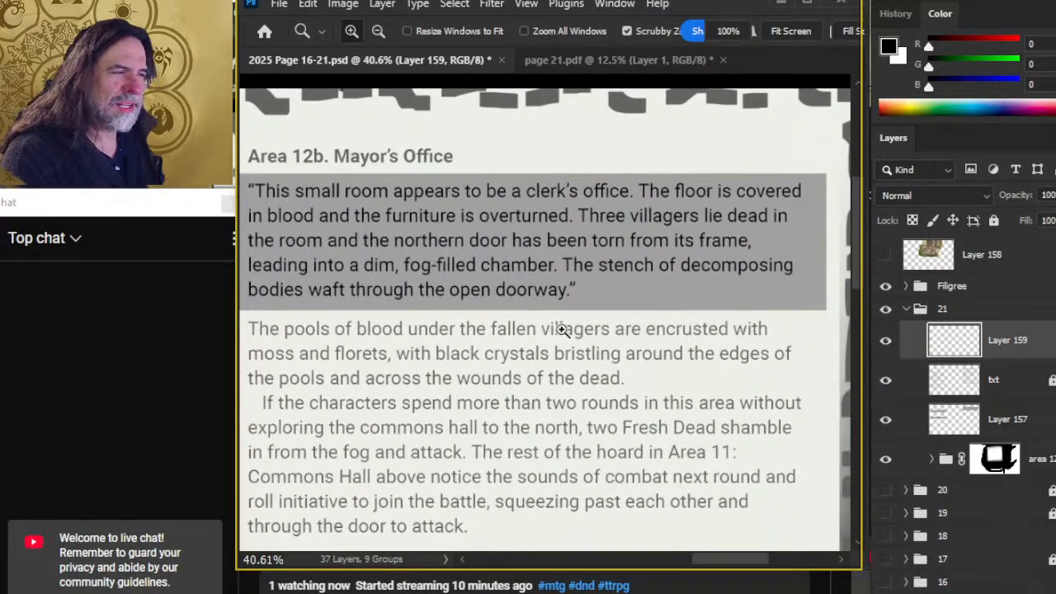
scroll(559, 380, down, 1)
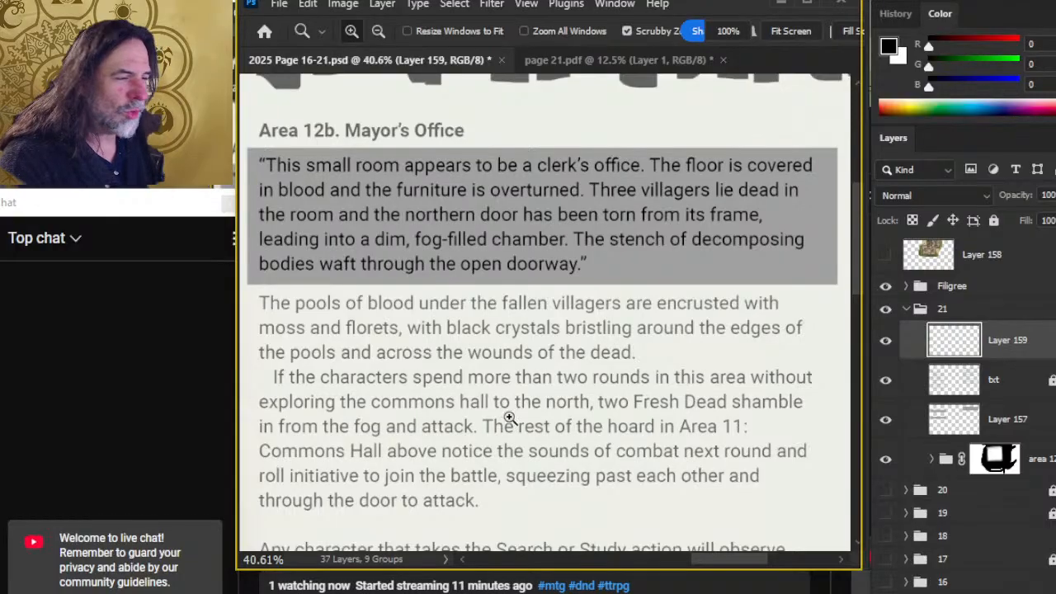
drag(505, 412, 536, 377)
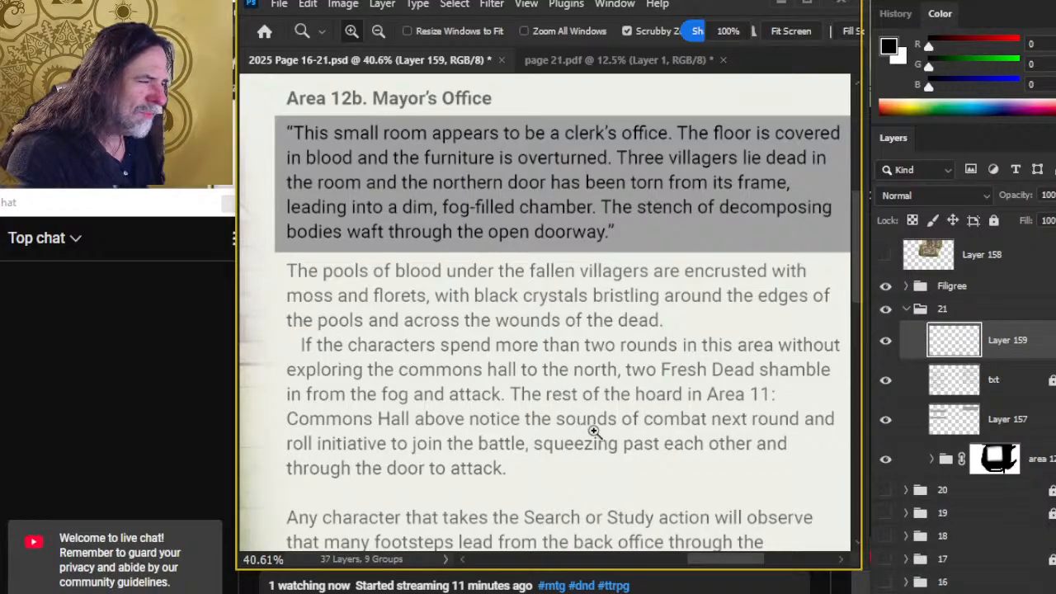
drag(594, 453, 559, 405)
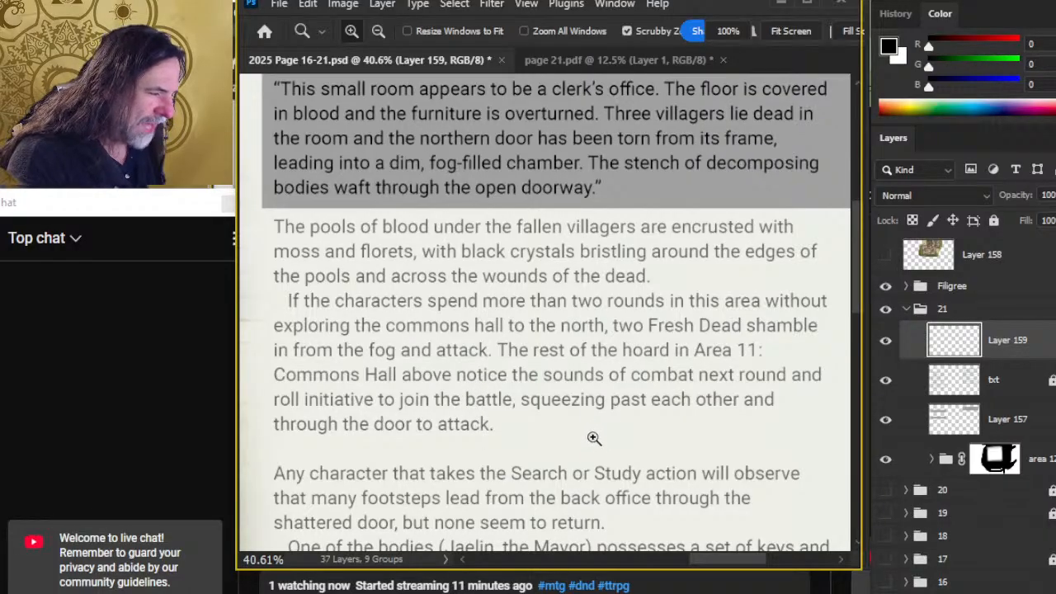
- Proofread the Area 12b paragraphs on the Search or Study action, the Mayor's keys and the strongbox treasure
drag(487, 456, 524, 305)
drag(554, 394, 541, 345)
drag(532, 409, 517, 387)
drag(488, 351, 493, 464)
drag(565, 394, 451, 332)
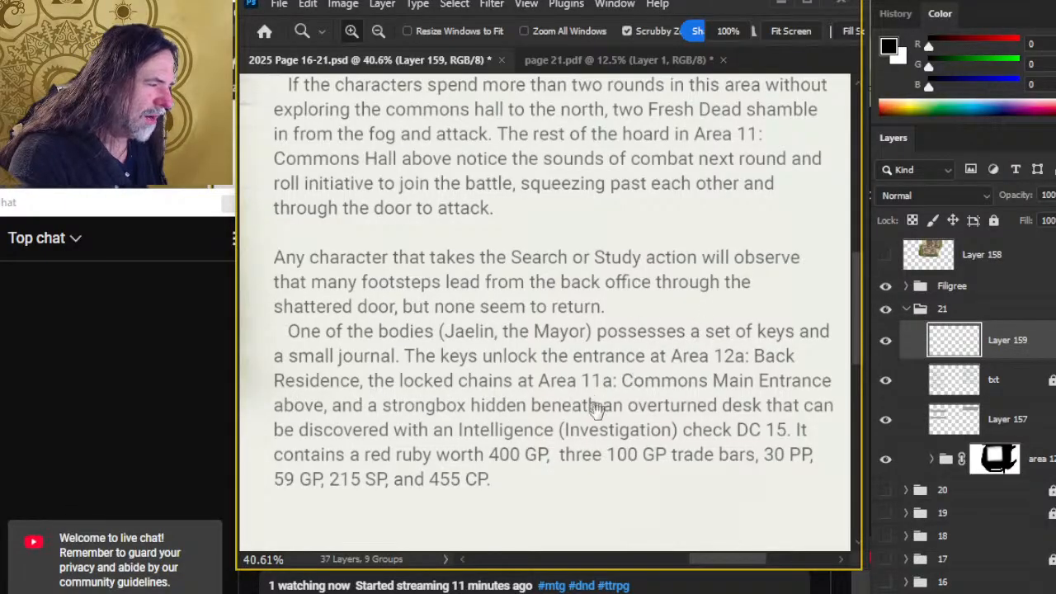
drag(598, 438, 593, 412)
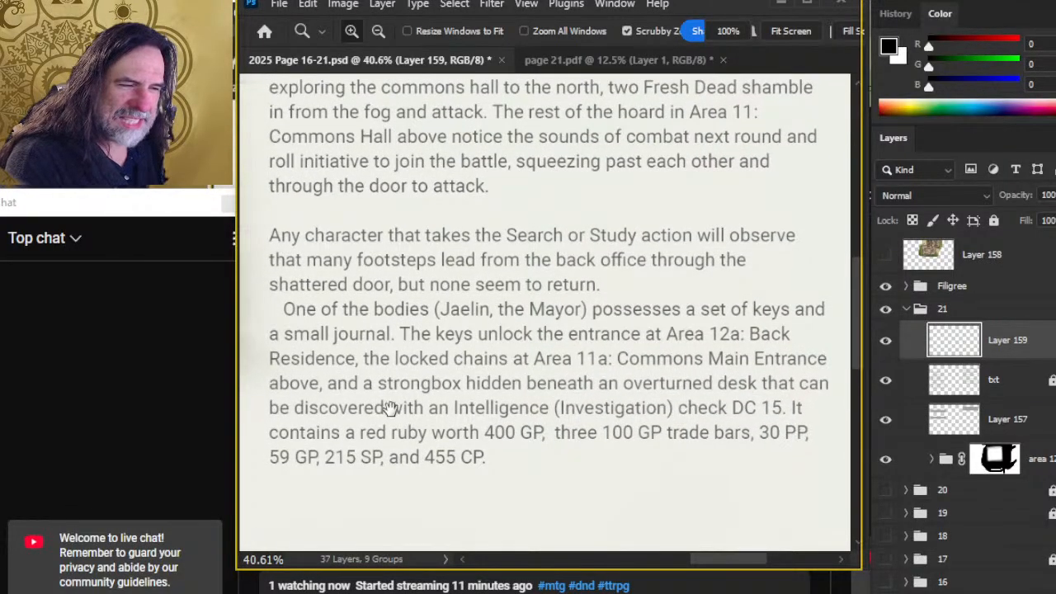
drag(505, 421, 515, 375)
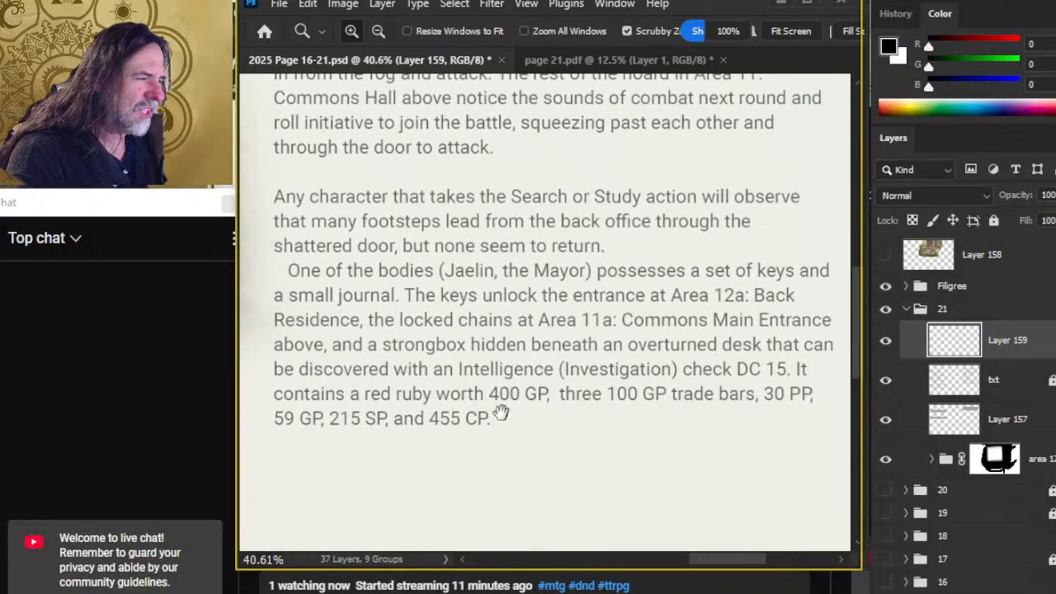
drag(484, 420, 472, 400)
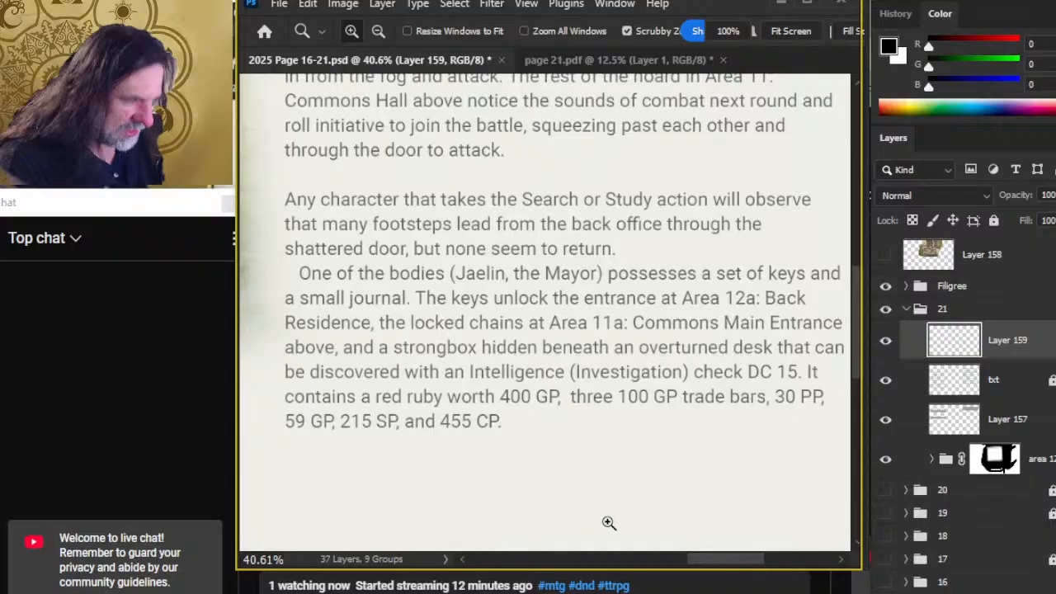
- Review the lower part of the page with the map, and recheck the wording and spacing of the strongbox contents
alt+click(654, 487)
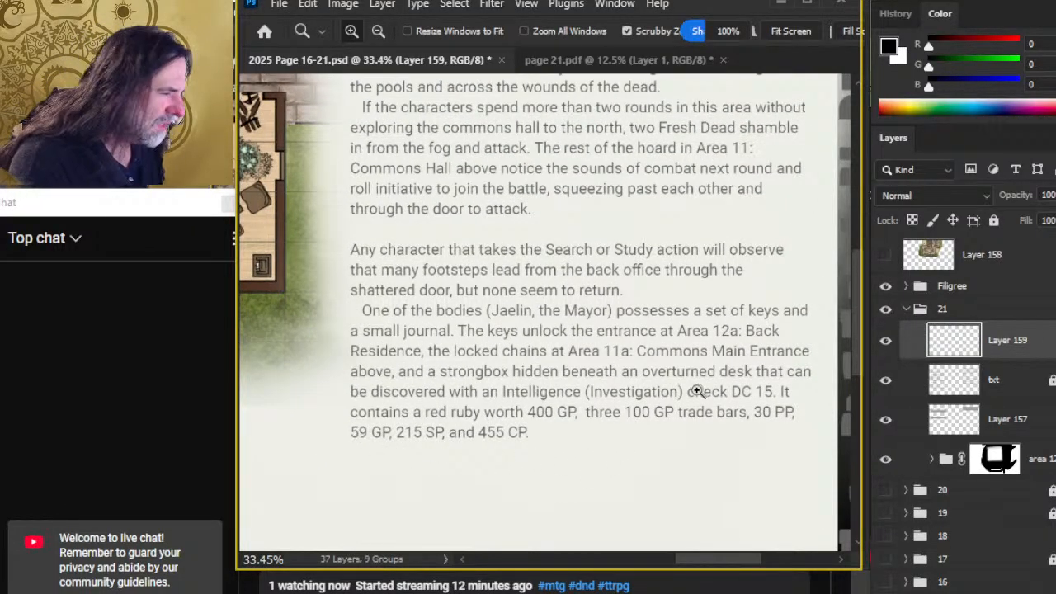
drag(634, 474, 593, 445)
alt+click(557, 469)
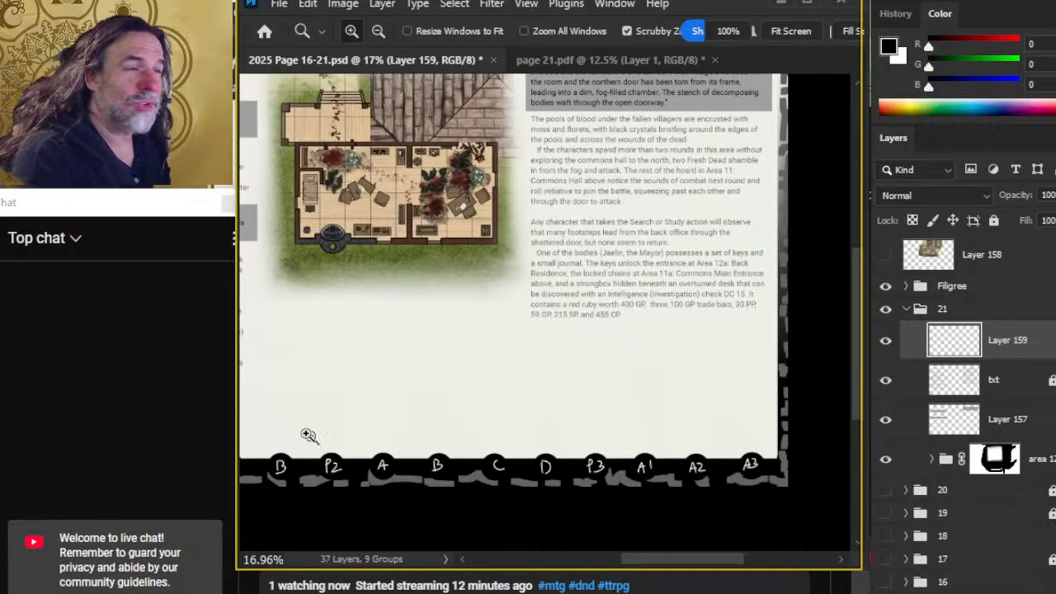
drag(501, 215, 522, 224)
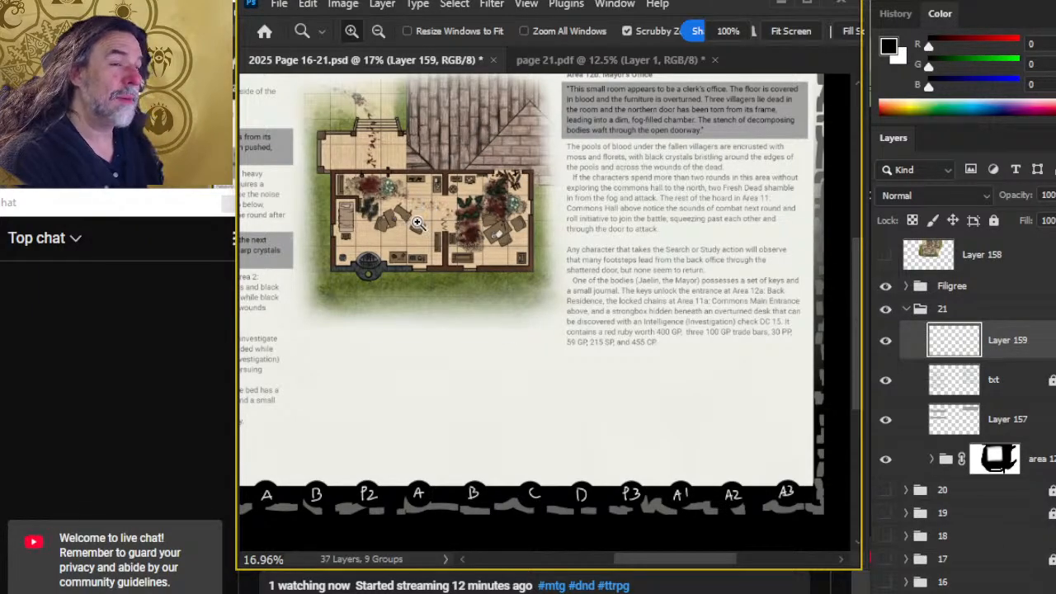
drag(627, 326, 679, 372)
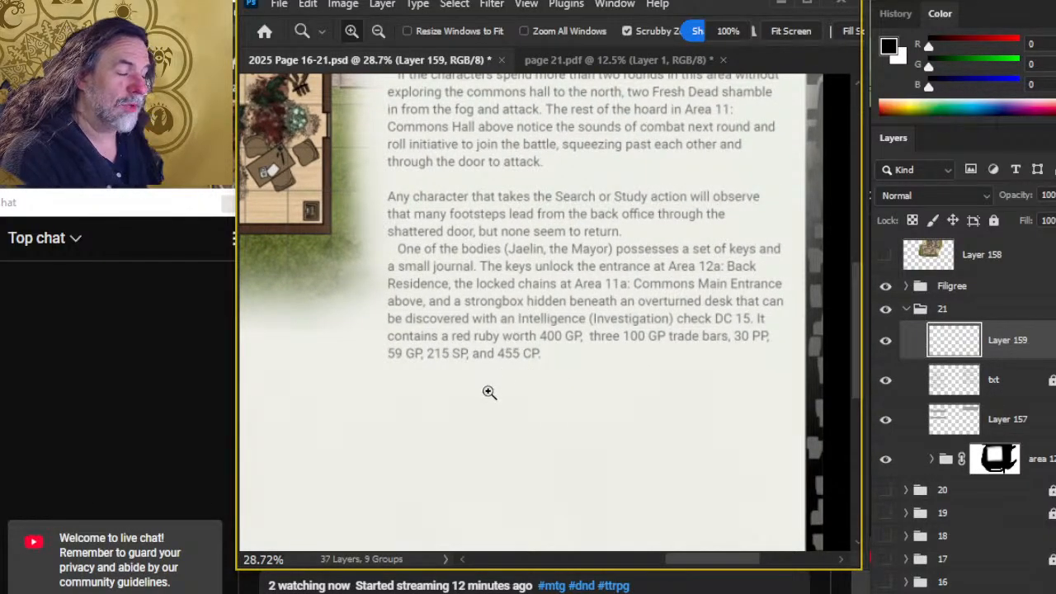
click(573, 312)
click(574, 312)
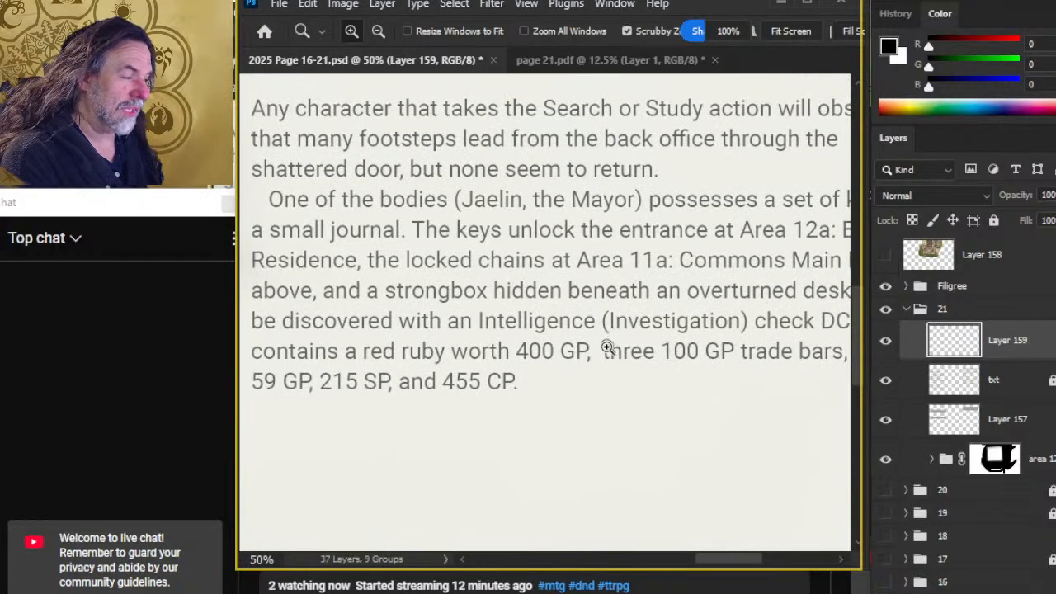
alt+click(575, 399)
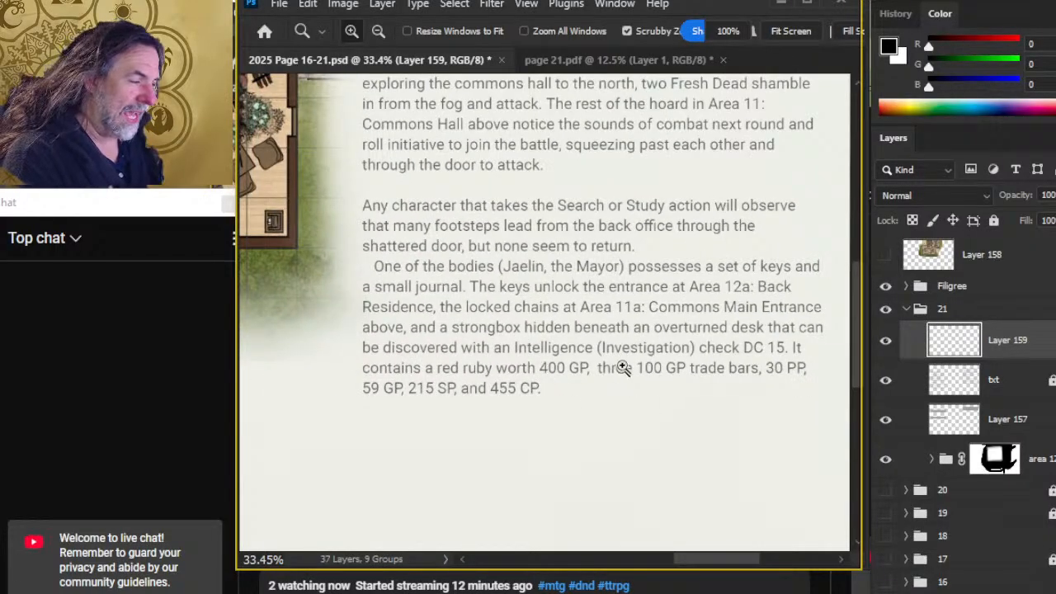
- Recheck the strongbox paragraph on the page, then open the Crystals of Mabar Layouts 2025-5-31 document in Word
drag(613, 353, 615, 388)
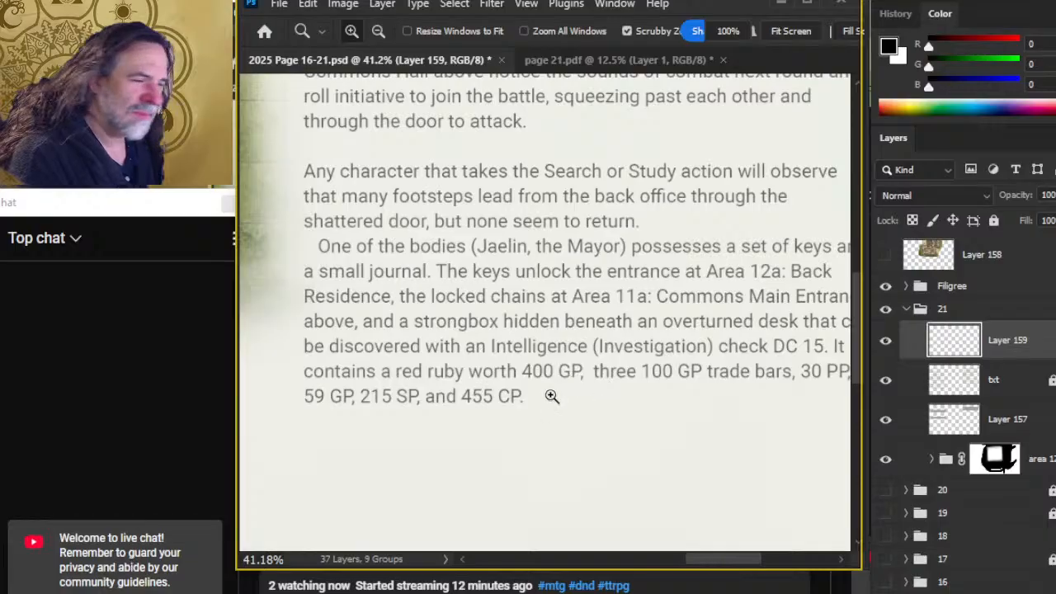
drag(646, 357, 615, 397)
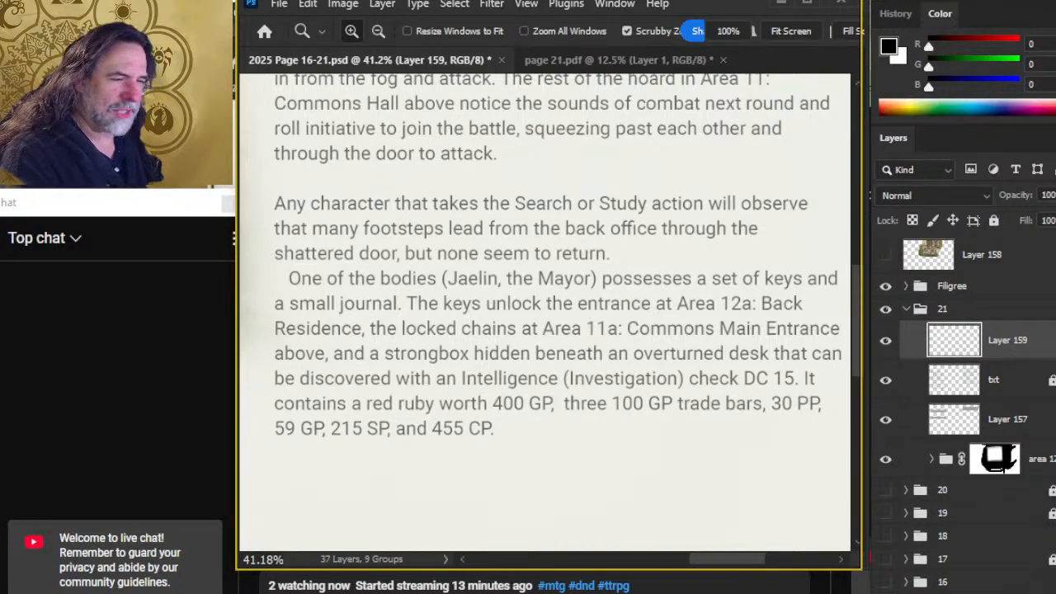
key(alt+Tab)
key(alt+Tab)
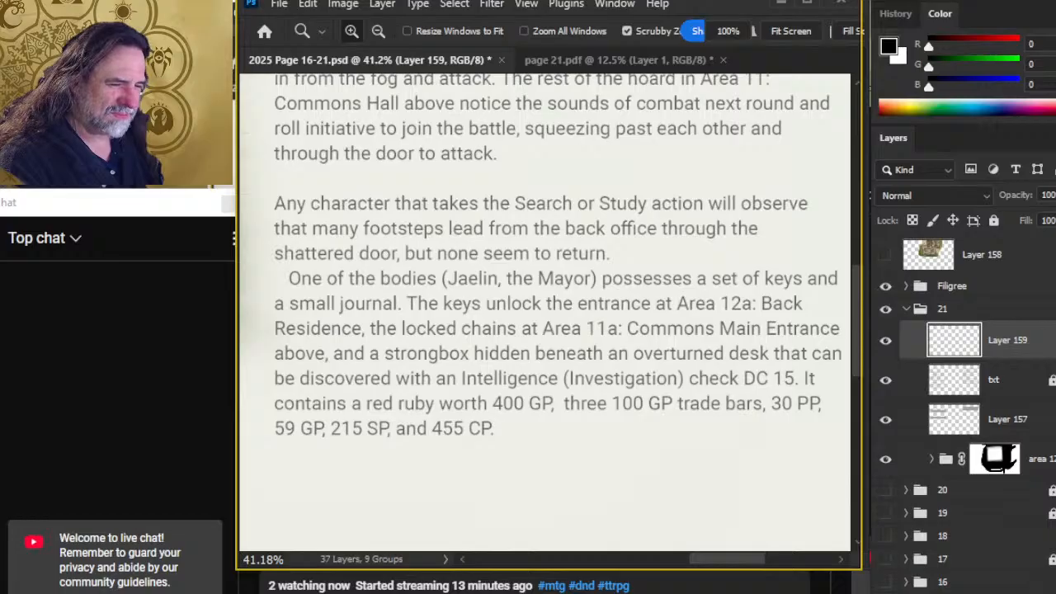
right_click(281, 593)
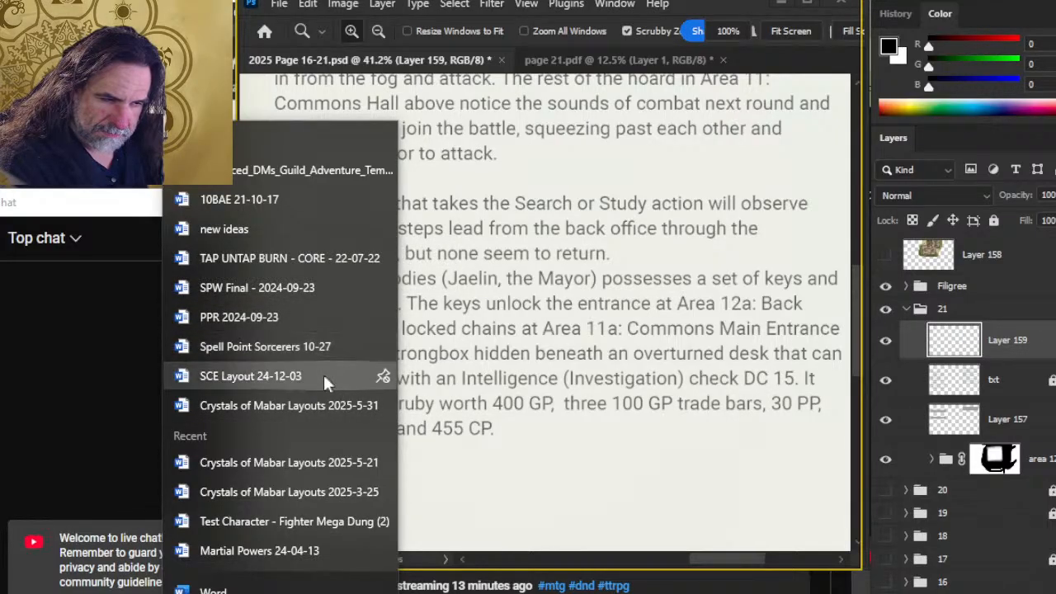
click(321, 413)
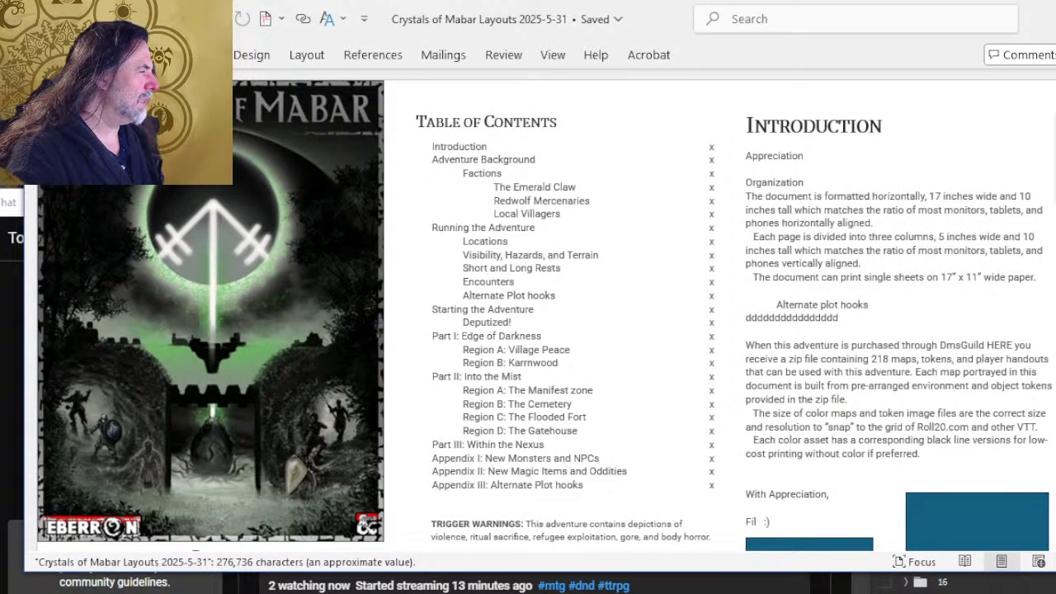
- Find the Area 12b paragraph about the Mayor's keys and strongbox on page 21 and reread it at a larger size
scroll(714, 349, down, 15)
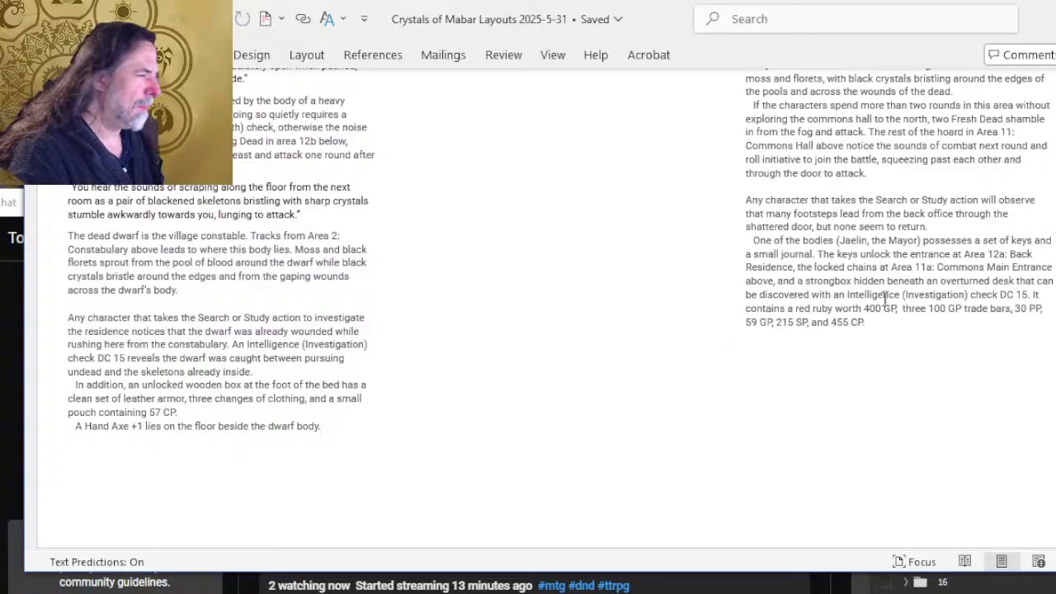
ctrl+scroll(875, 290, up, 6)
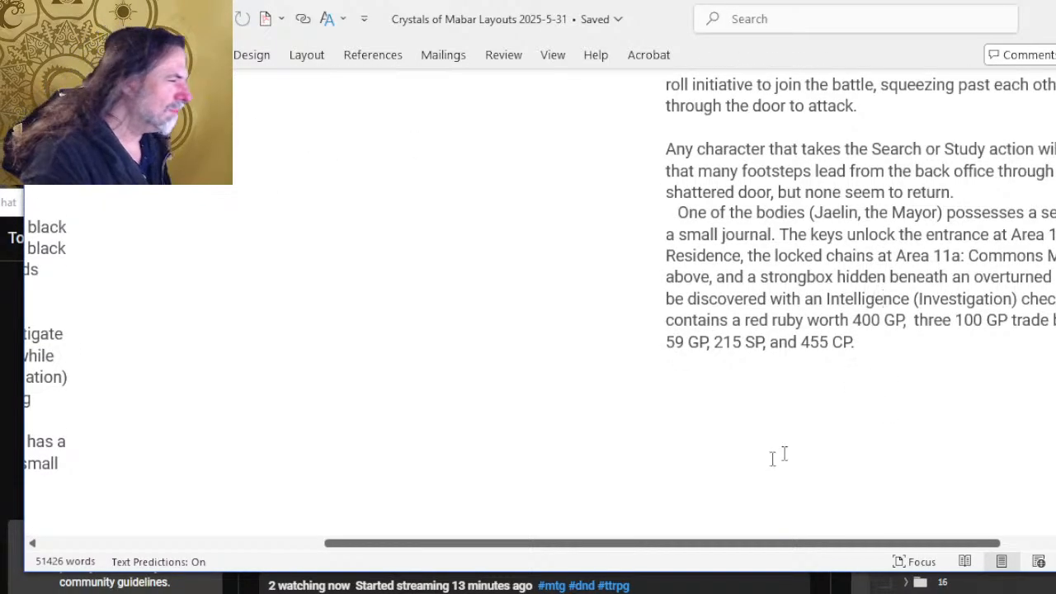
drag(759, 543, 908, 543)
scroll(750, 343, up, 1)
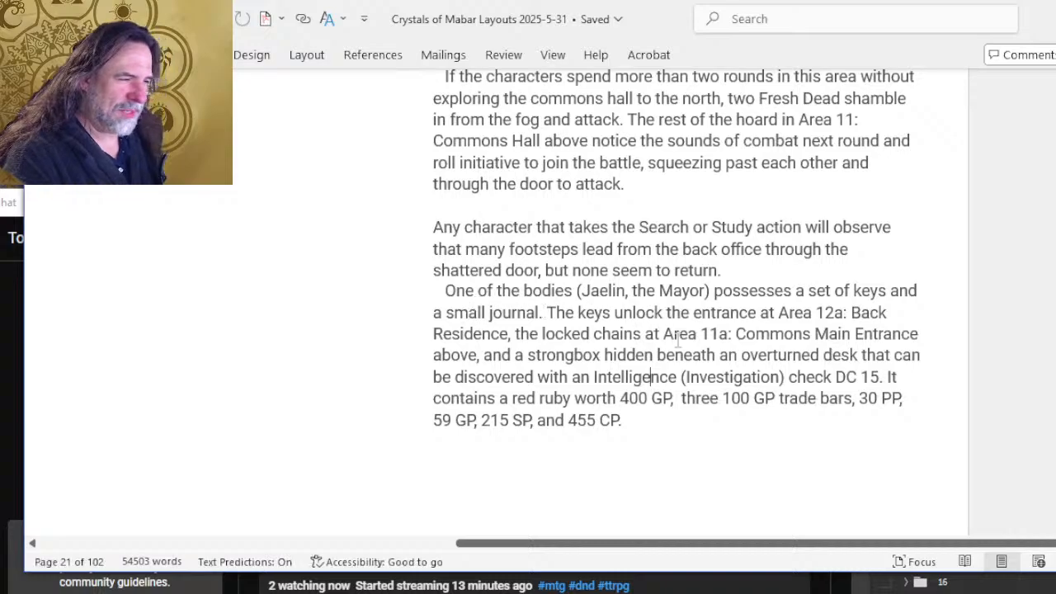
ctrl+scroll(668, 338, up, 1)
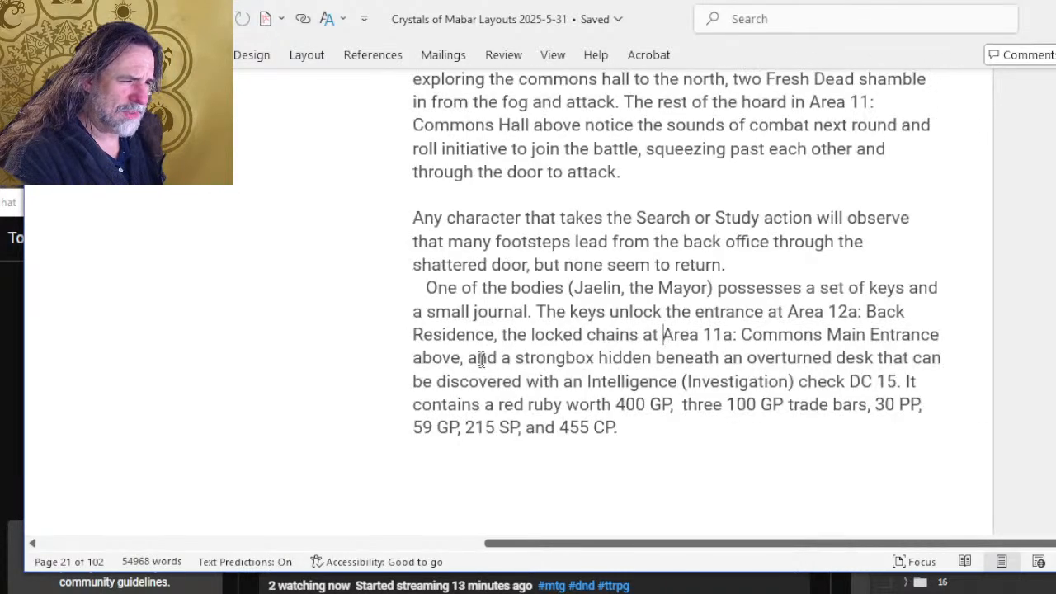
scroll(679, 339, down, 1)
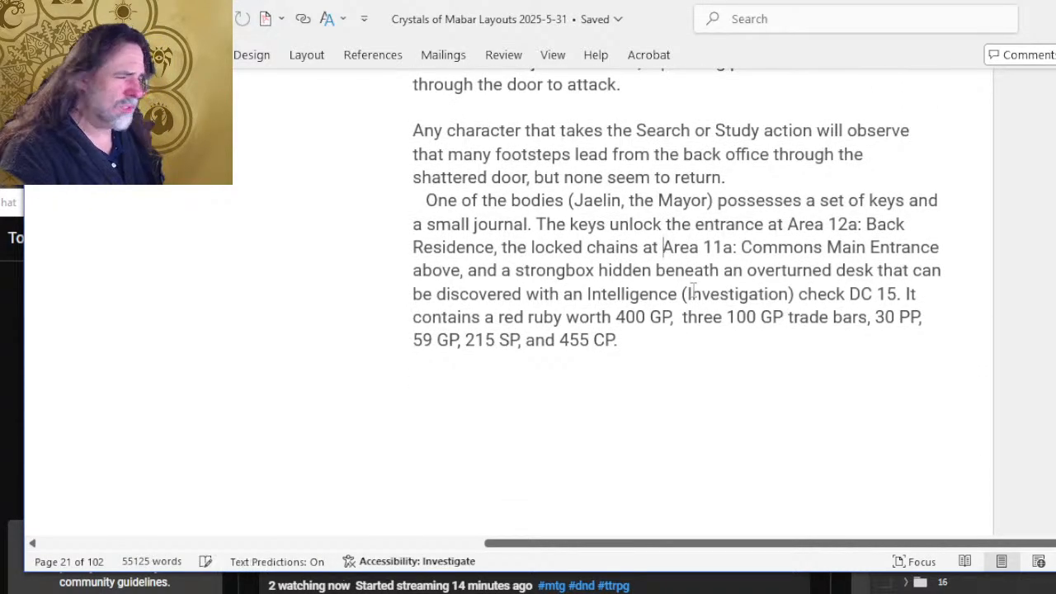
drag(26, 252, 225, 257)
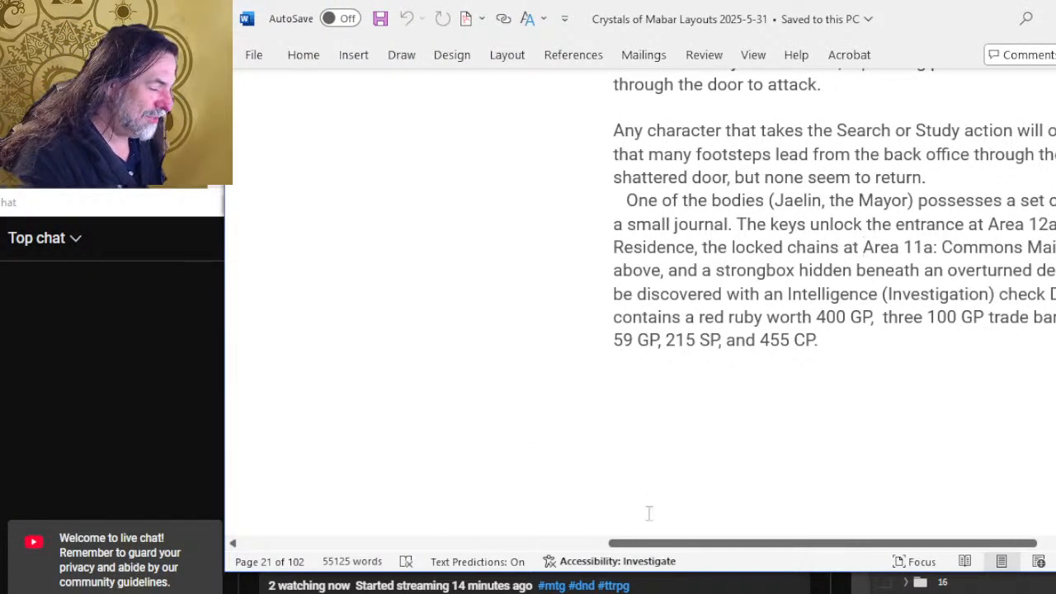
drag(632, 544, 711, 543)
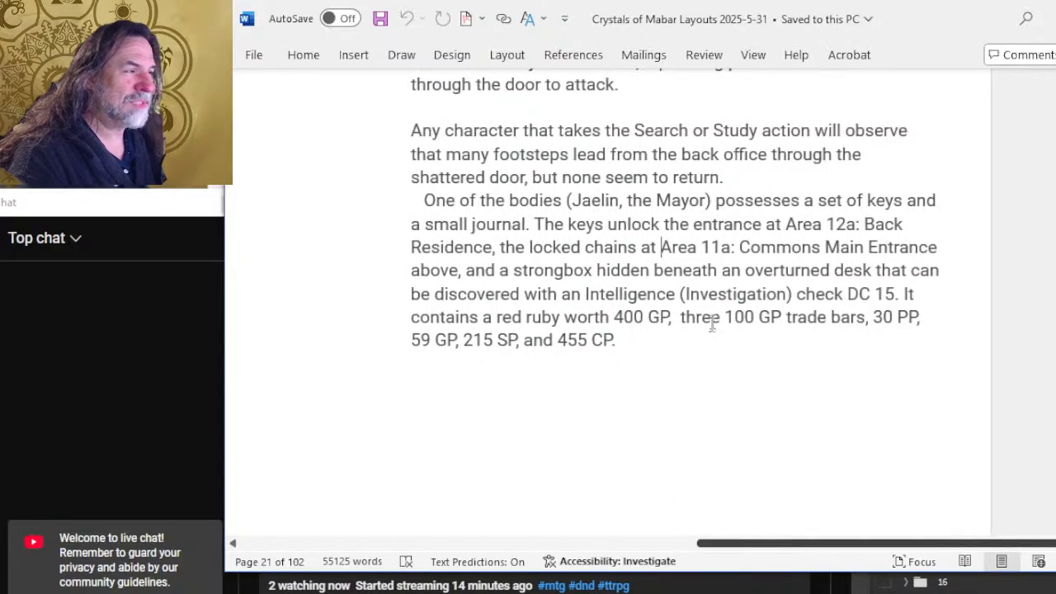
scroll(711, 330, up, 2)
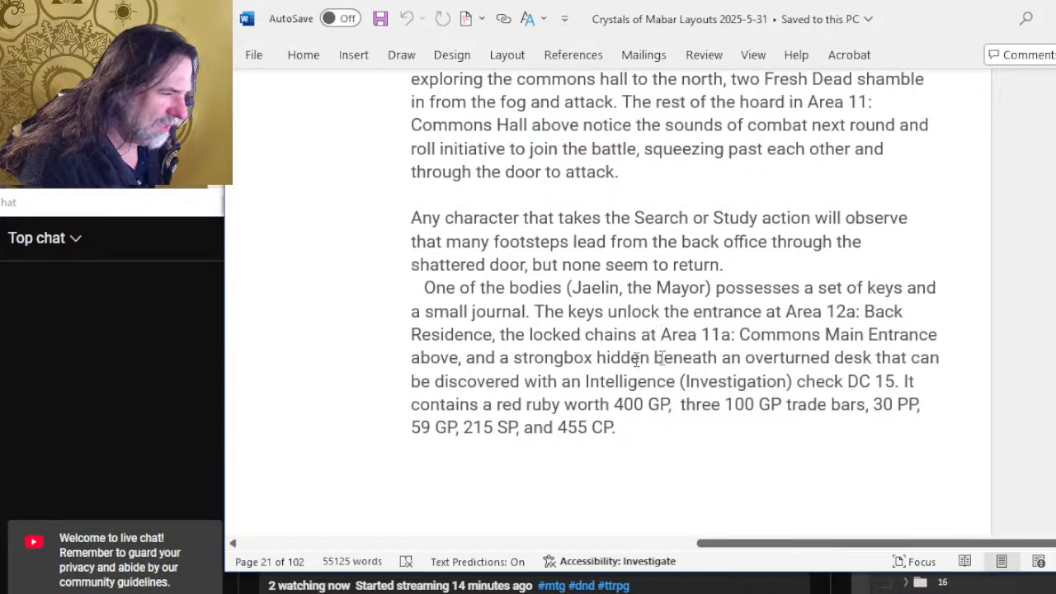
- Insert "small journal and a" before "set of keys" in the sentence about the Mayor's possessions
click(820, 291)
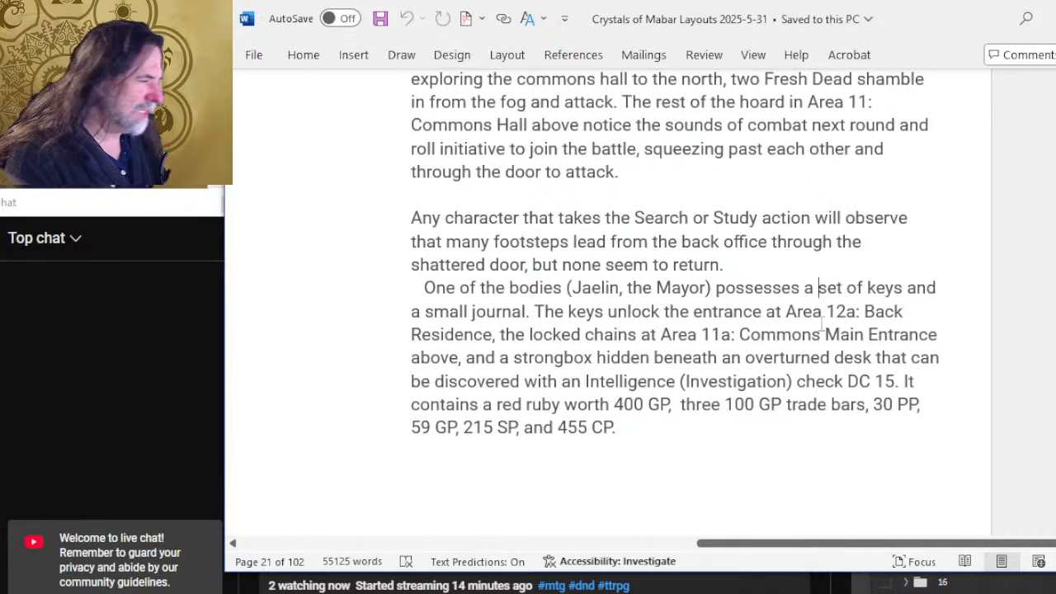
text(s)
text(mall journ)
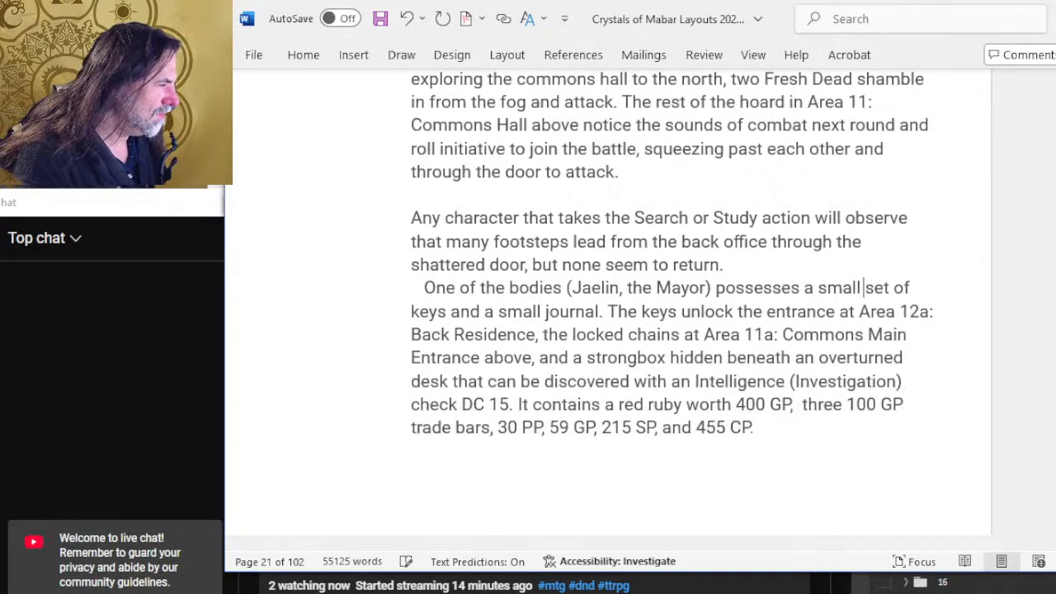
text(al )
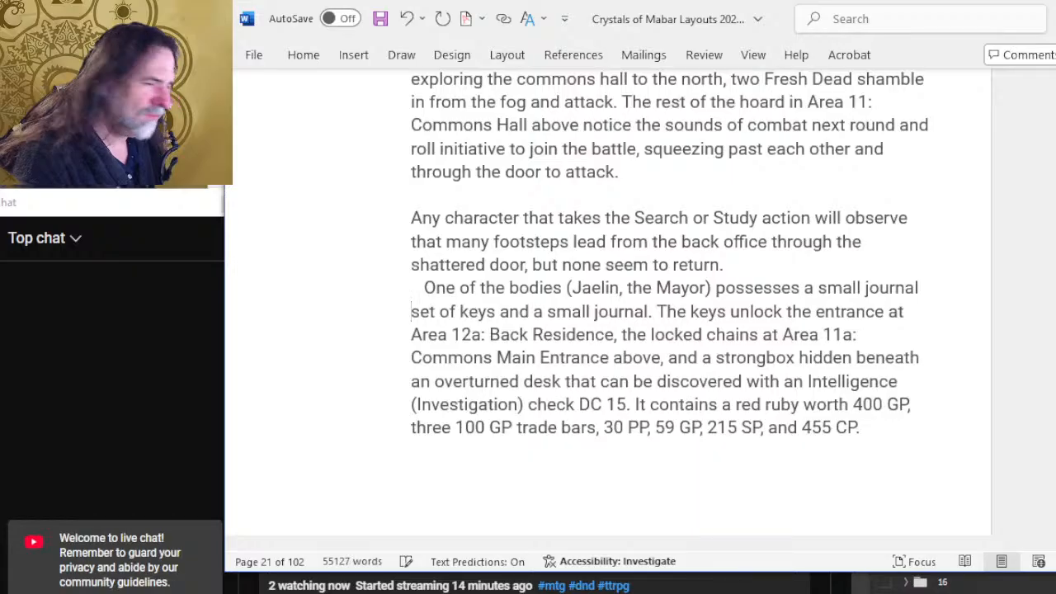
text(and a)
- Delete the duplicate "and a small journal" after "set of keys" so the sentence ends at "keys."
key(Right)
key(Right)
key(Right)
key(Right)
key(Right)
key(Right)
key(Right)
key(Right)
key(Right)
key(Right)
key(Delete)
key(Delete)
key(Delete)
key(Delete)
key(Delete)
key(Delete)
key(Delete)
key(Delete)
key(Delete)
key(Delete)
key(Delete)
key(Delete)
key(Delete)
key(Delete)
key(Delete)
key(Delete)
key(Delete)
key(Delete)
key(Delete)
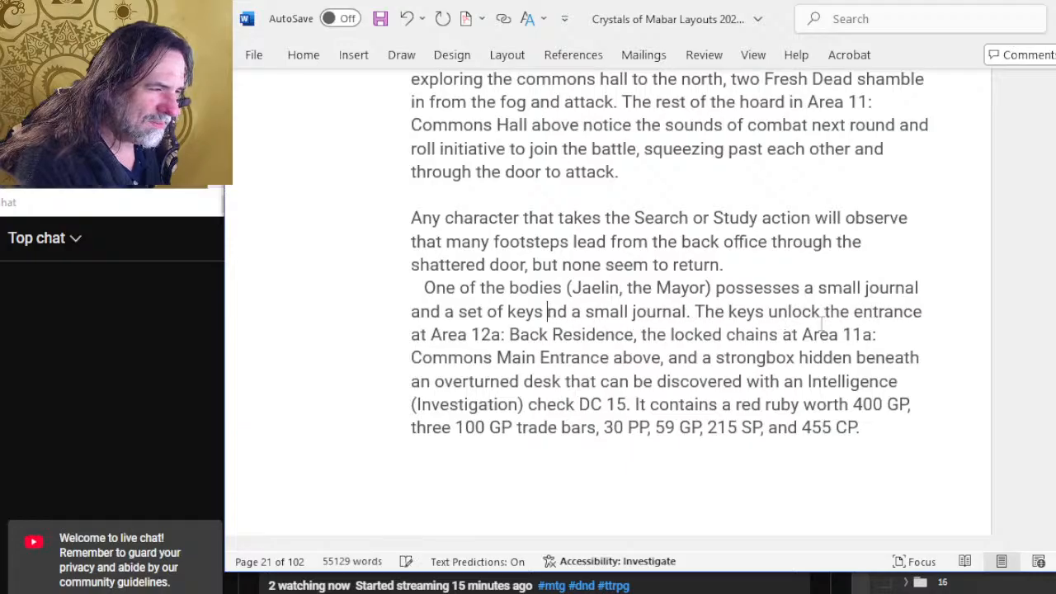
key(BackSpace)
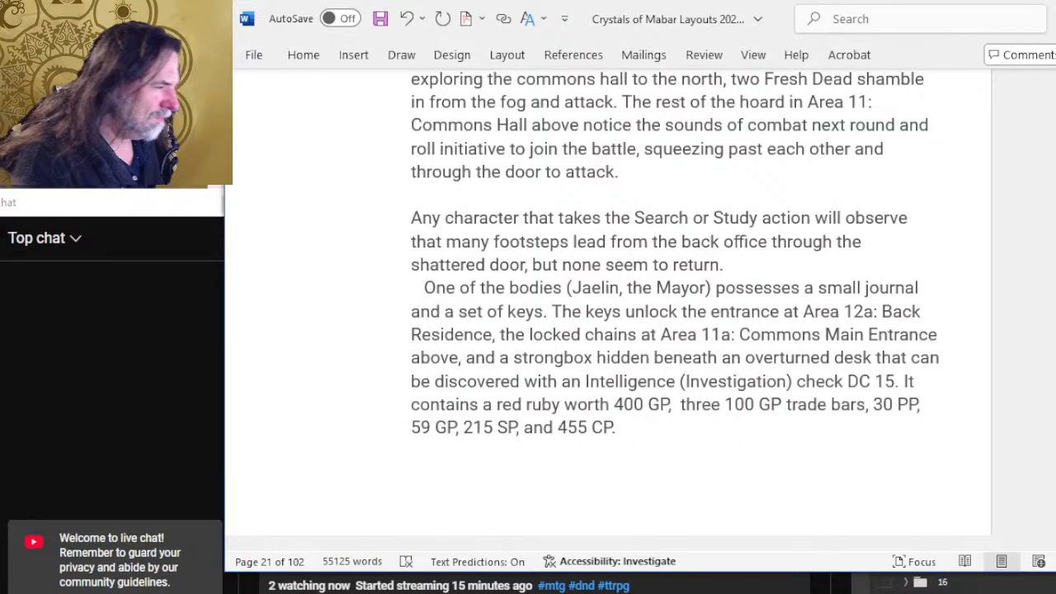
text(. The journal)
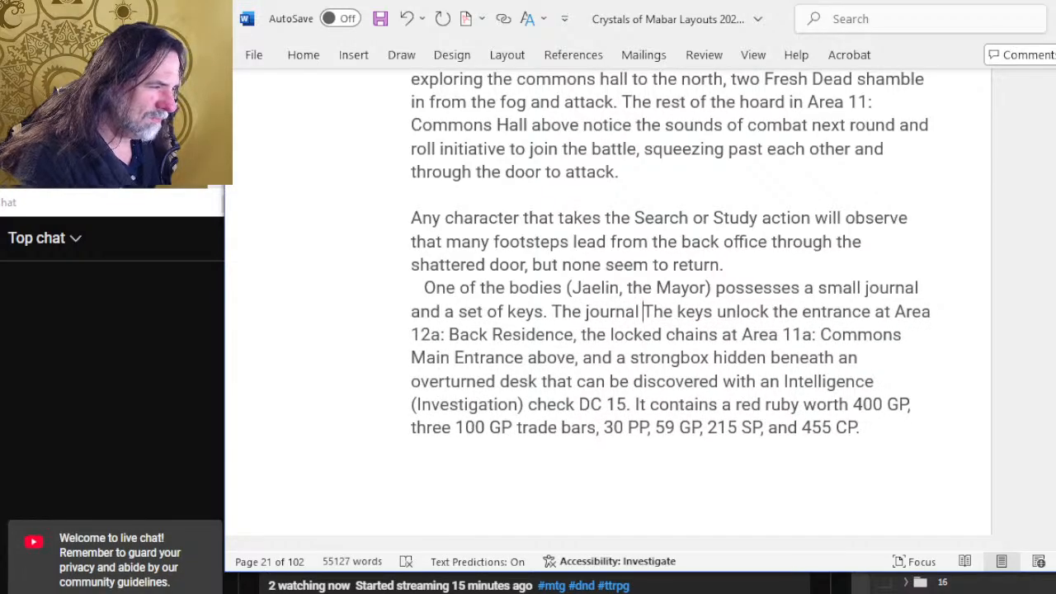
key(BackSpace)
key(BackSpace)
key(BackSpace)
key(BackSpace)
key(BackSpace)
key(BackSpace)
key(BackSpace)
key(BackSpace)
key(BackSpace)
key(BackSpace)
key(BackSpace)
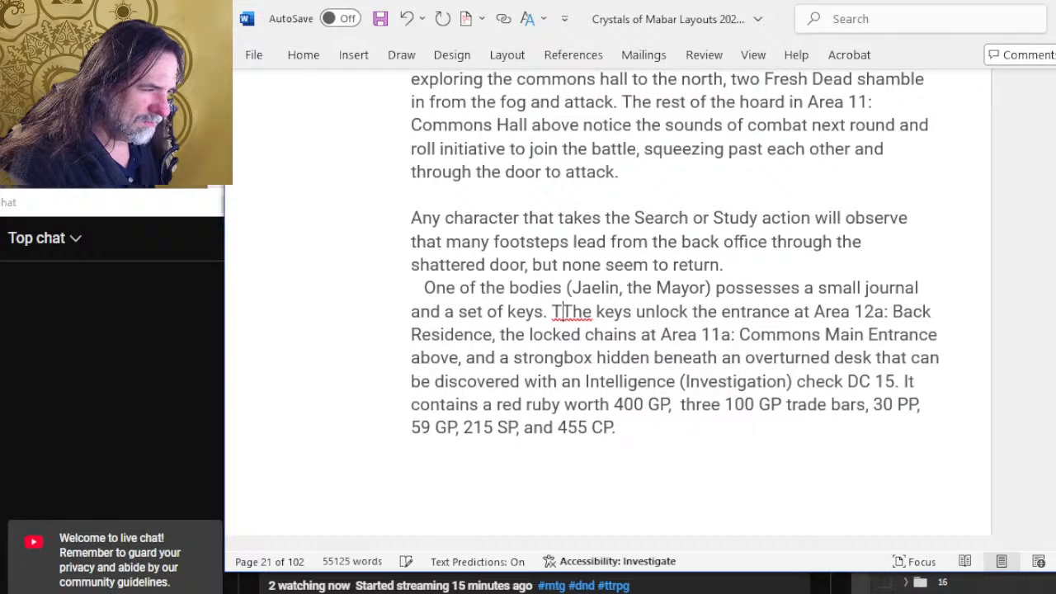
key(BackSpace)
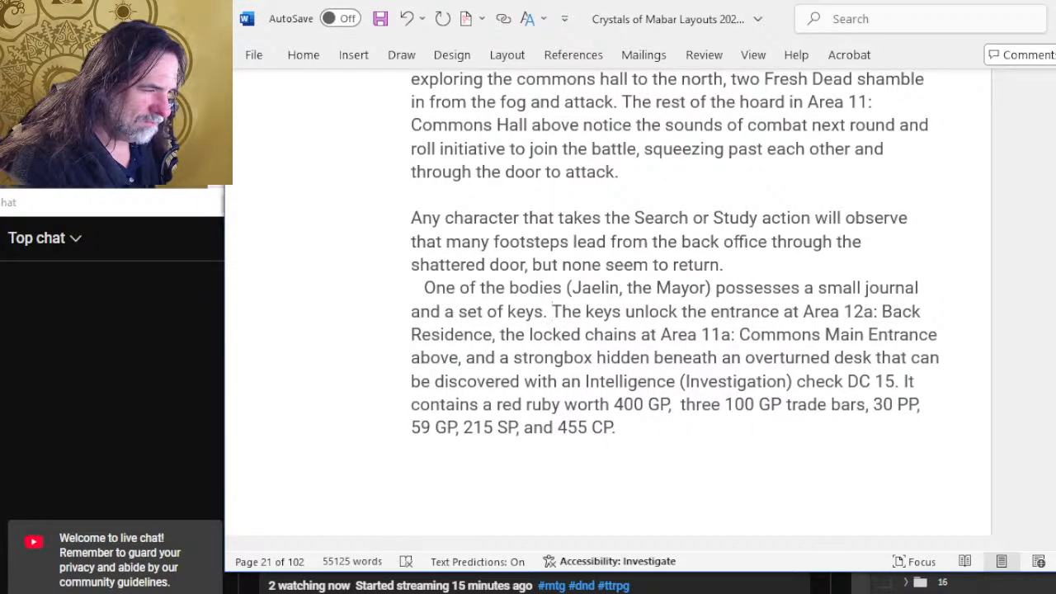
text(The journa)
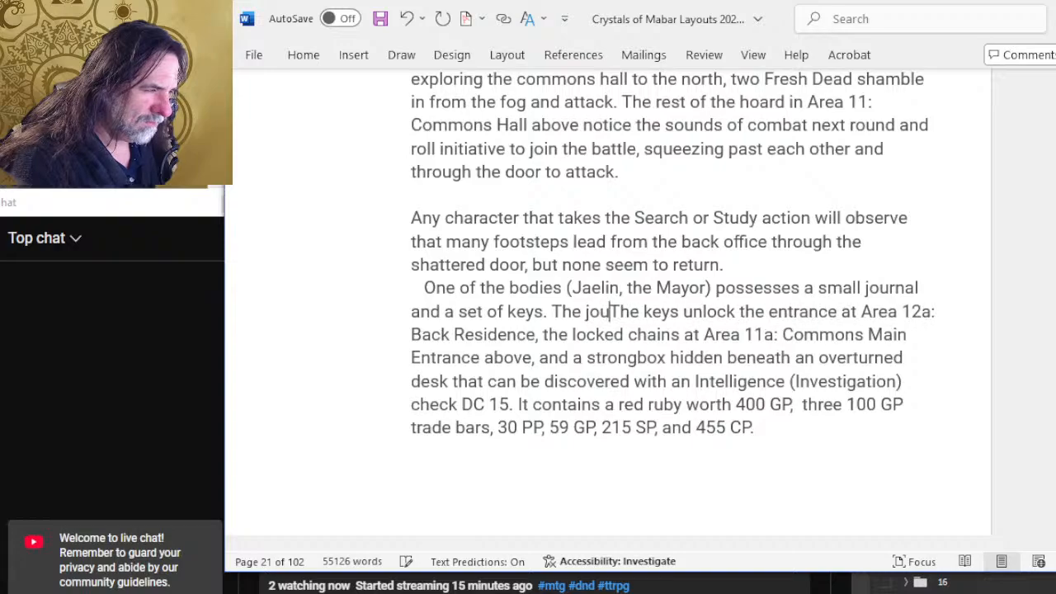
text(l)
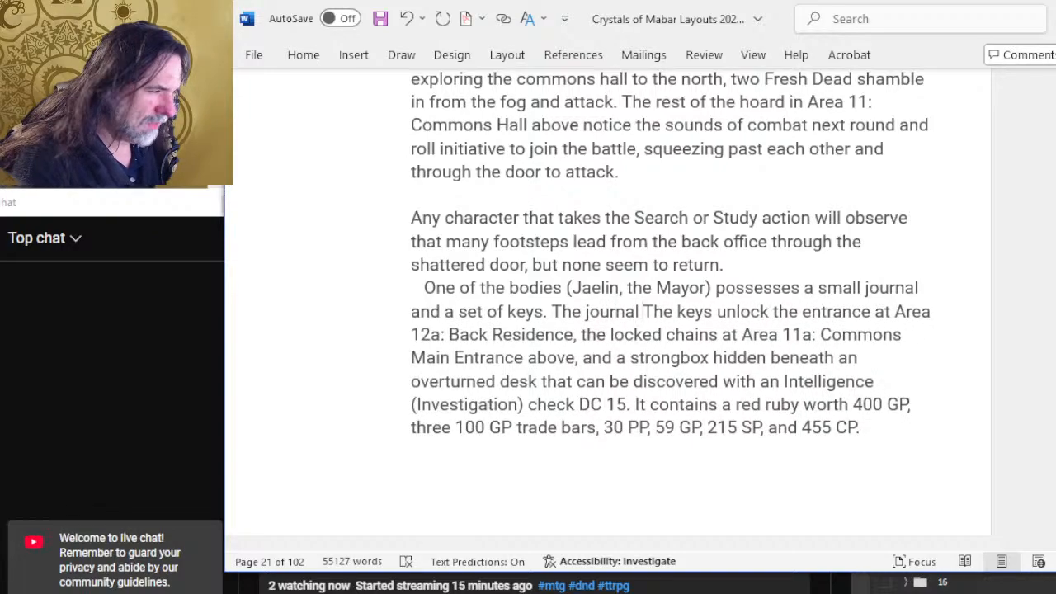
key(BackSpace)
key(BackSpace)
key(BackSpace)
key(BackSpace)
key(BackSpace)
key(BackSpace)
key(BackSpace)
key(BackSpace)
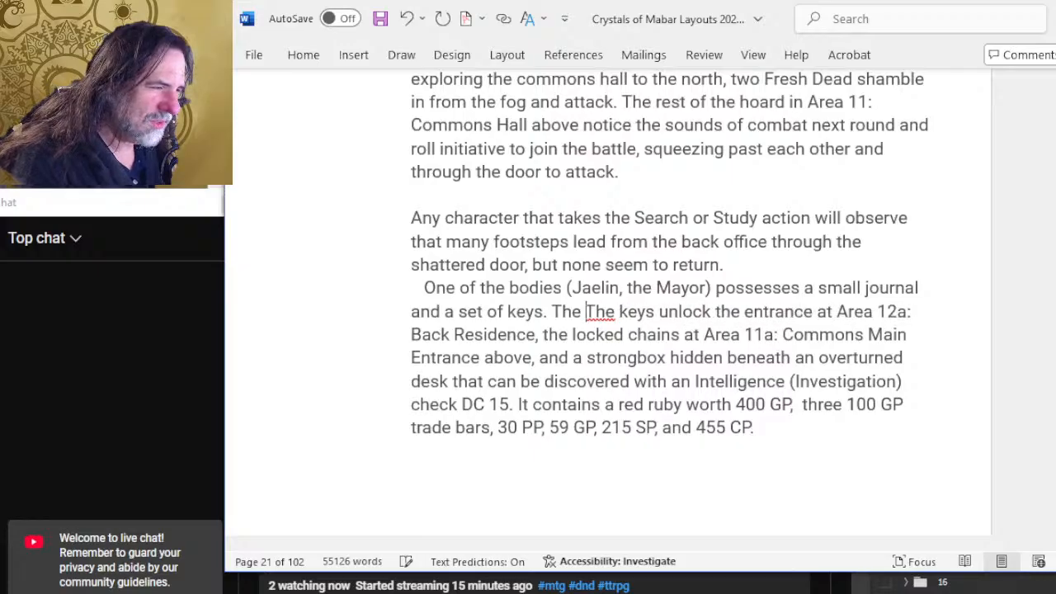
key(BackSpace)
key(BackSpace)
key(BackSpace)
key(BackSpace)
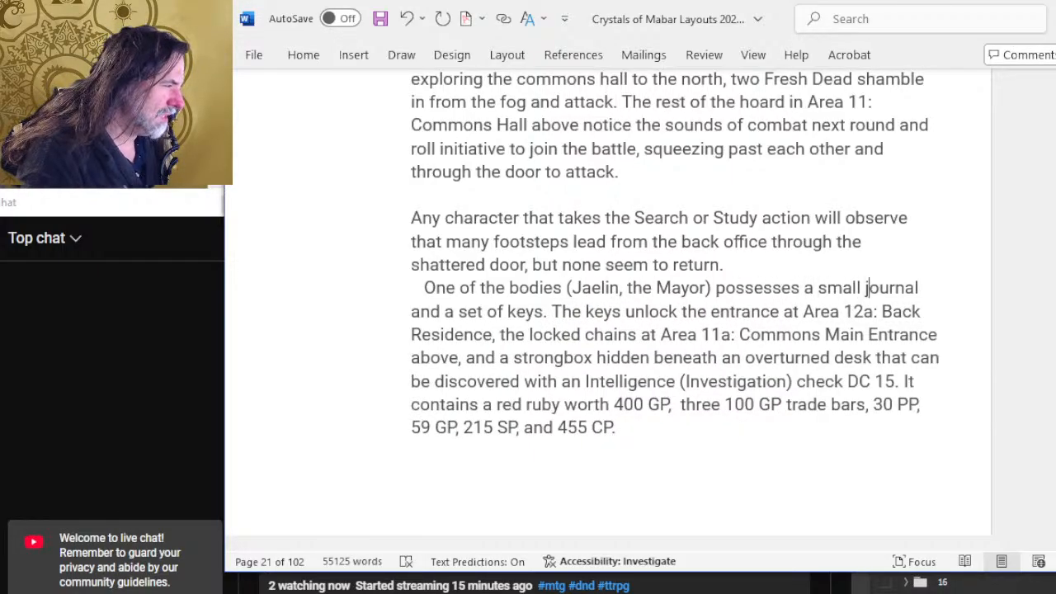
- Add "of events and accounting for the town as detailed above," after "a small journal" and save the document
text(of events and)
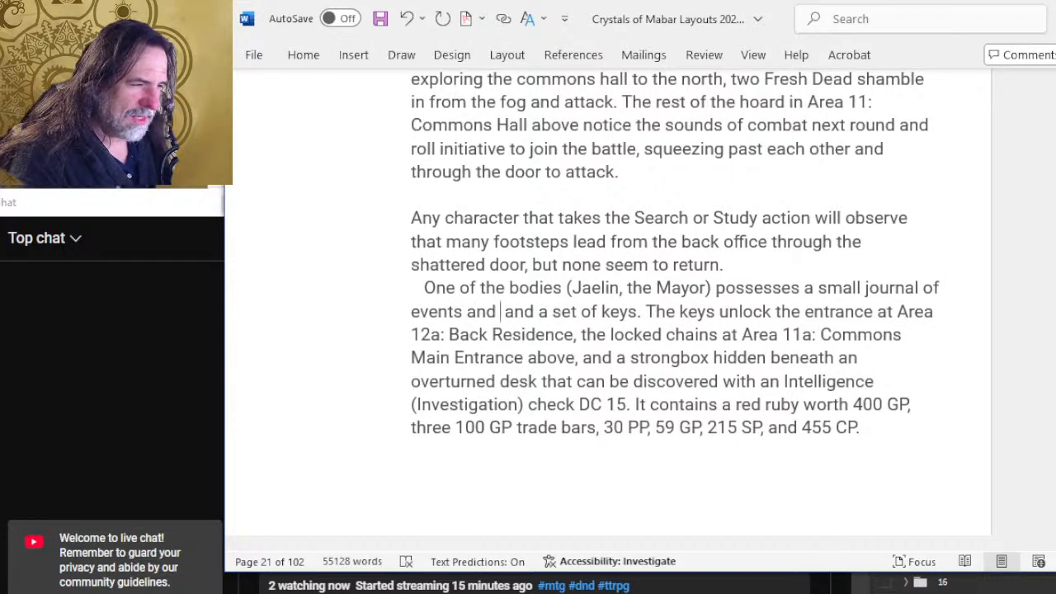
text( account)
key(BackSpace)
key(BackSpace)
key(BackSpace)
key(BackSpace)
key(BackSpace)
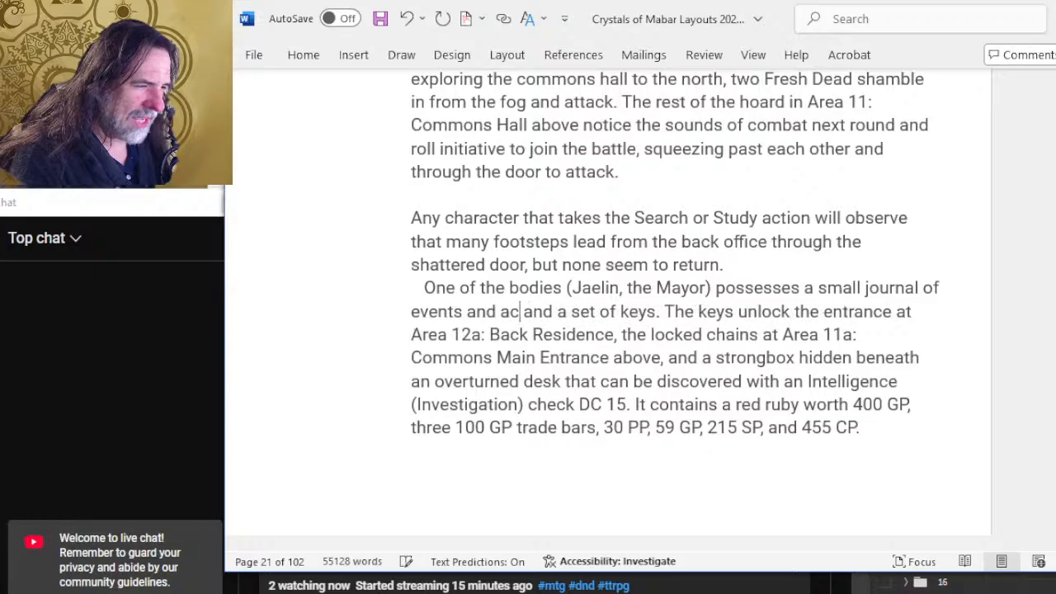
text(counting )
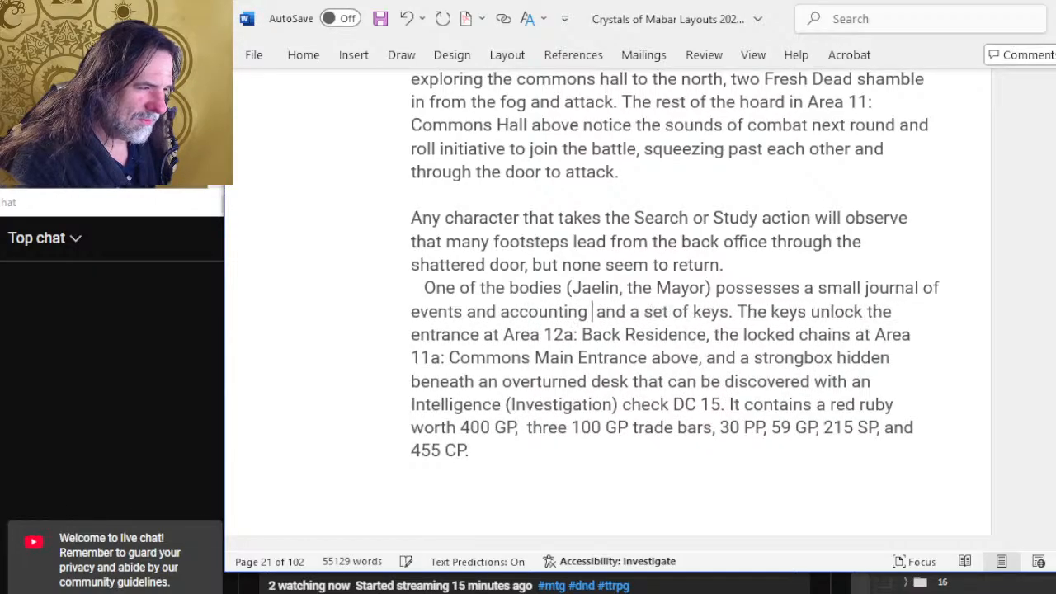
text(for the)
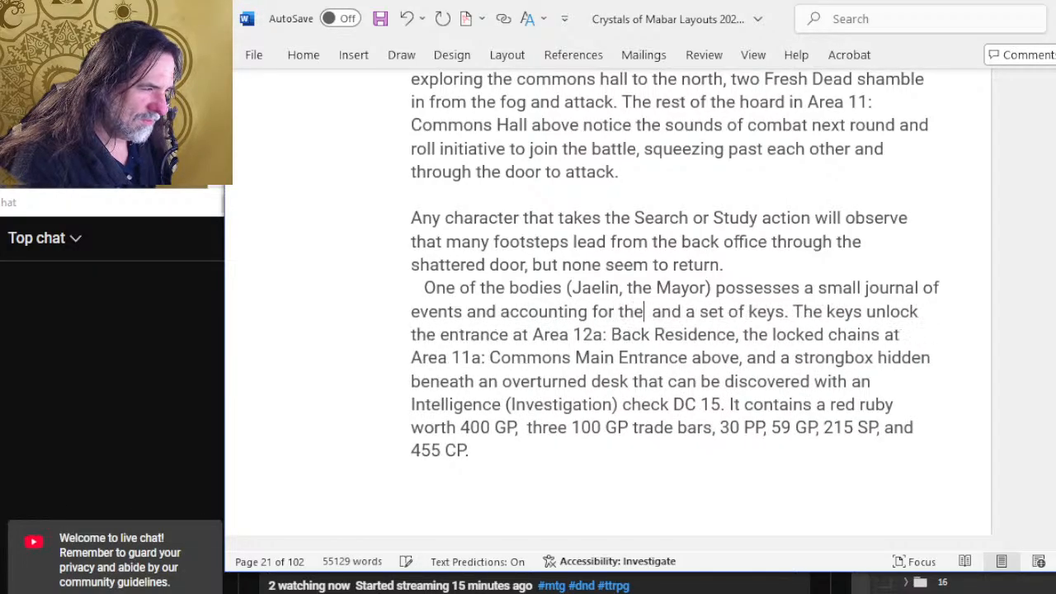
key(BackSpace)
key(BackSpace)
key(BackSpace)
key(BackSpace)
key(BackSpace)
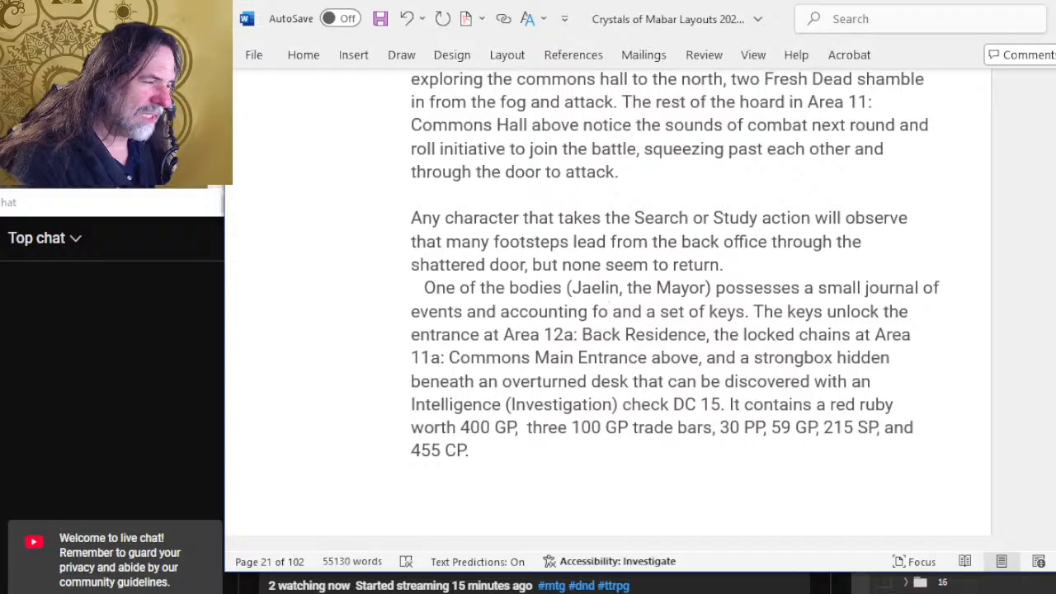
text(r the town as detailed )
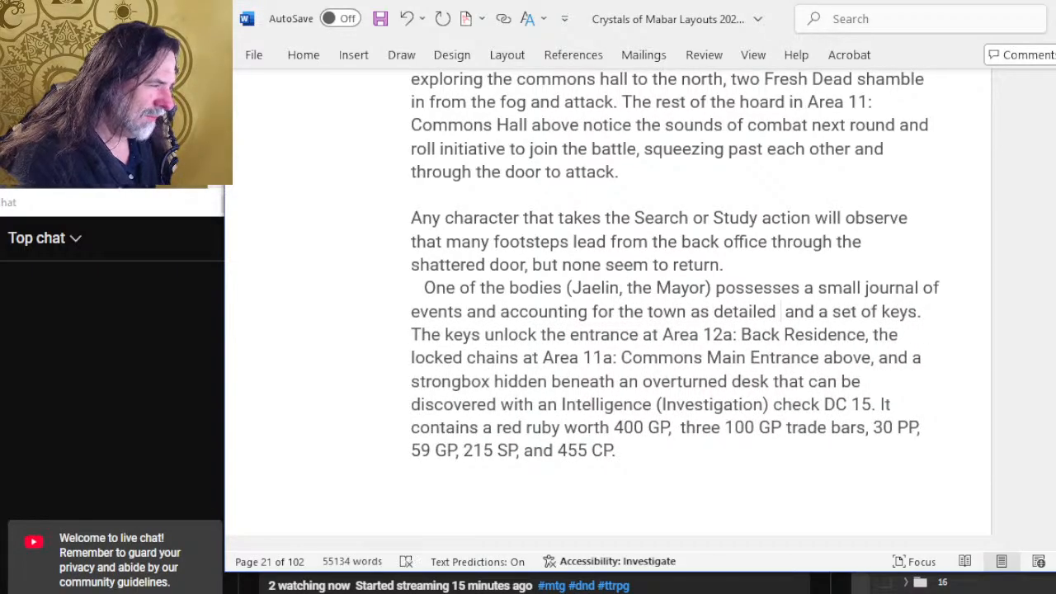
text(above)
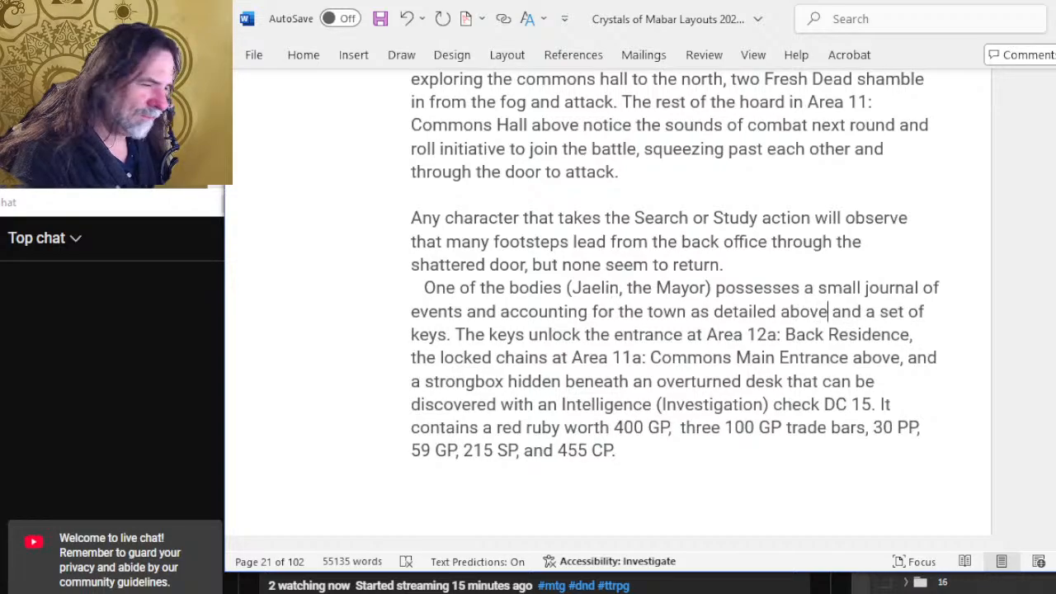
text(,)
click(822, 325)
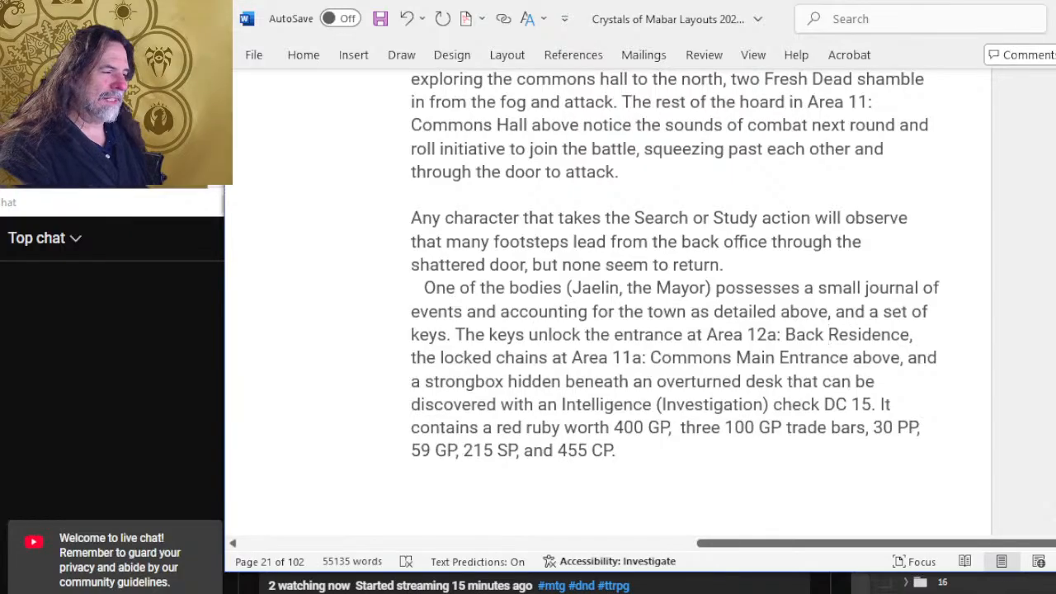
key(ctrl+s)
- Find The Village Journal section and reread its description of the book's records and the Intelligence (History) check results
click(752, 357)
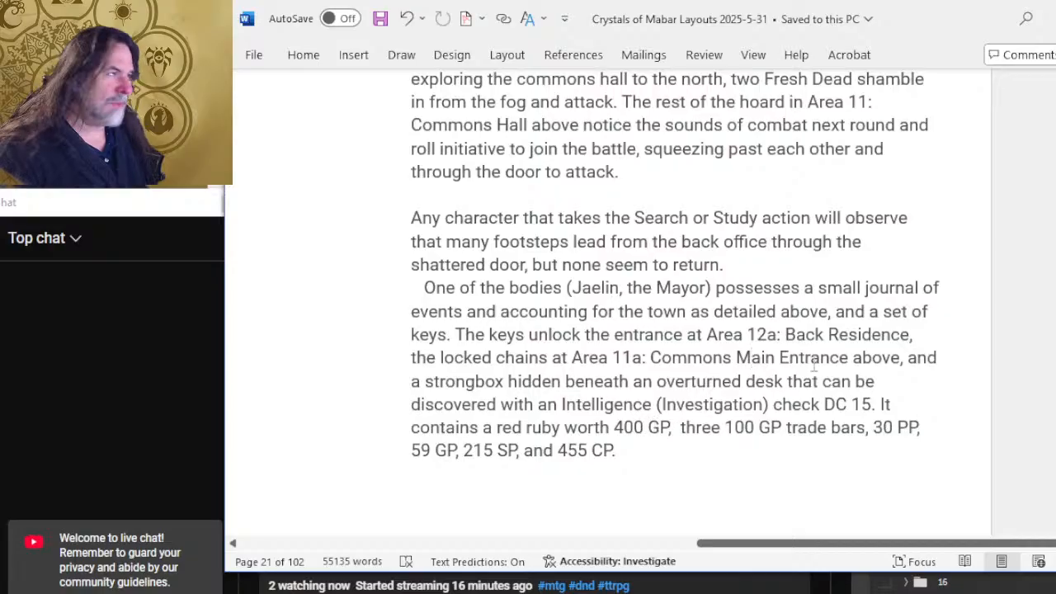
scroll(776, 453, up, 20)
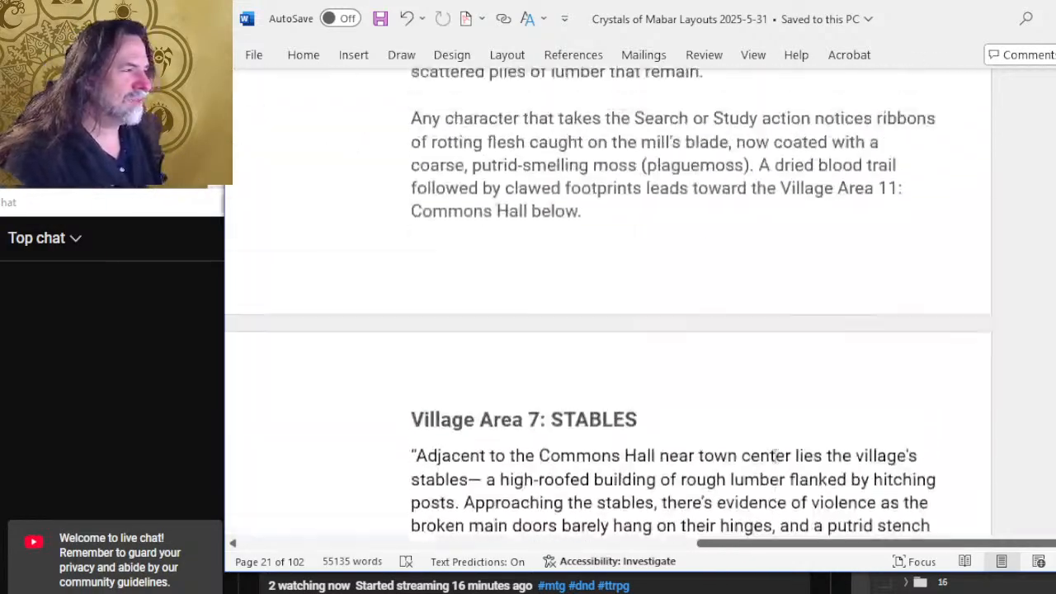
scroll(776, 454, up, 20)
scroll(571, 421, up, 20)
scroll(573, 421, up, 15)
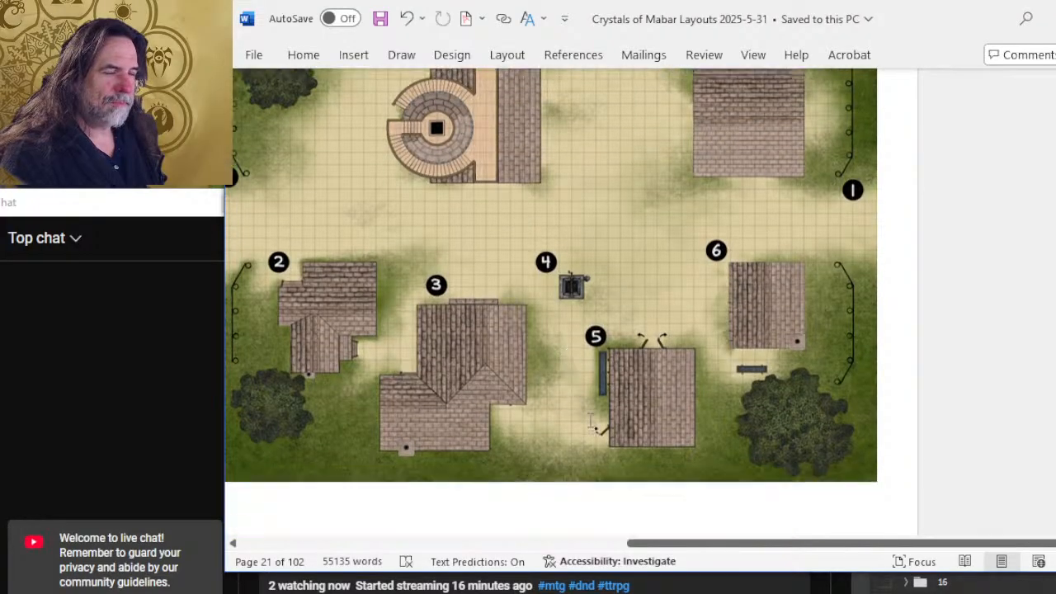
scroll(578, 417, left, 5)
scroll(600, 463, down, 5)
scroll(399, 390, down, 8)
ctrl+scroll(473, 285, up, 4)
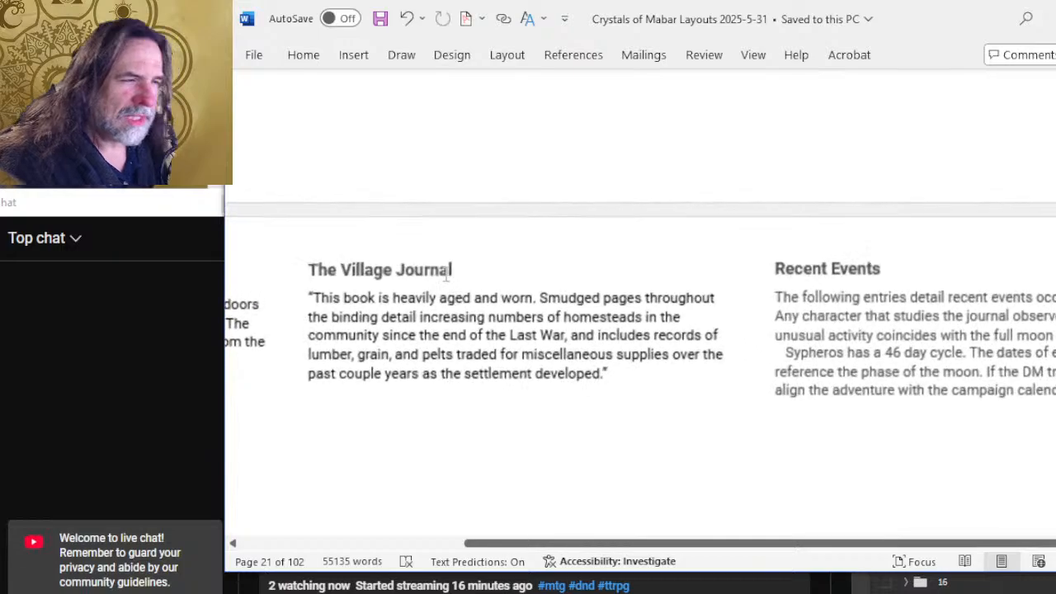
ctrl+scroll(446, 277, up, 1)
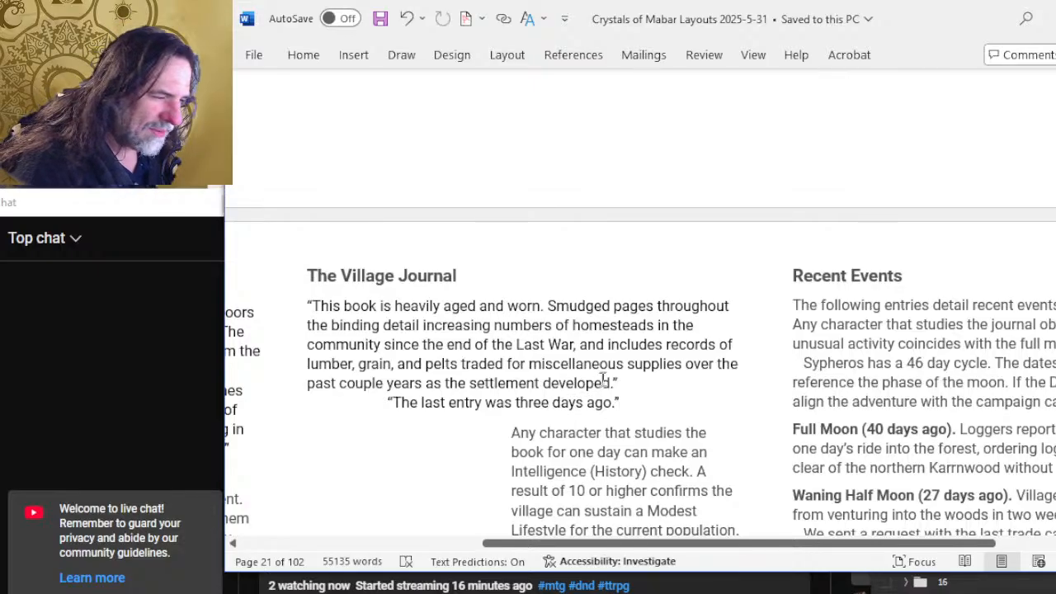
scroll(564, 378, down, 3)
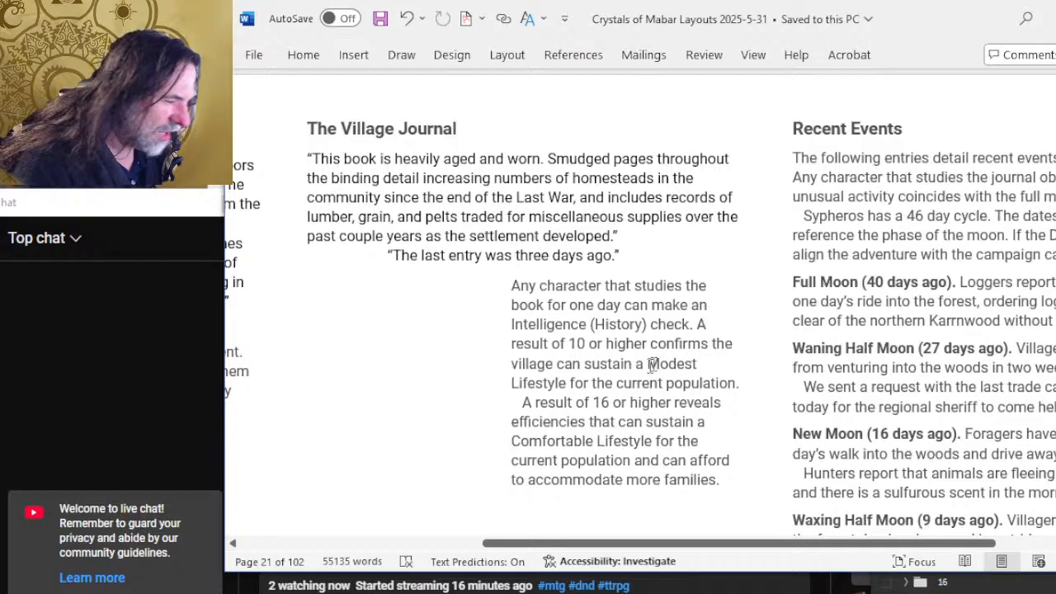
scroll(654, 363, down, 2)
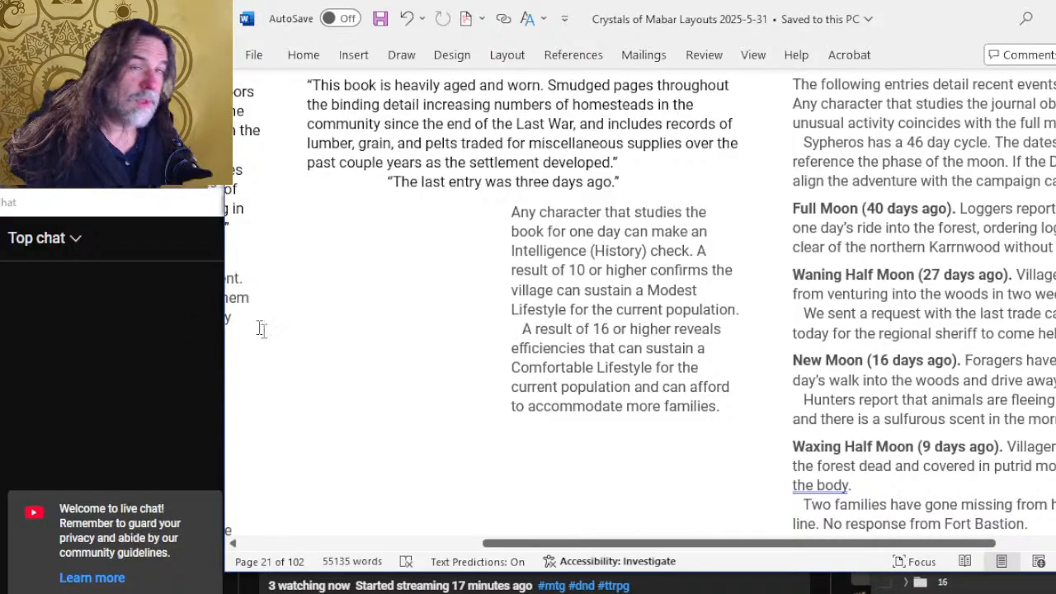
scroll(568, 443, up, 2)
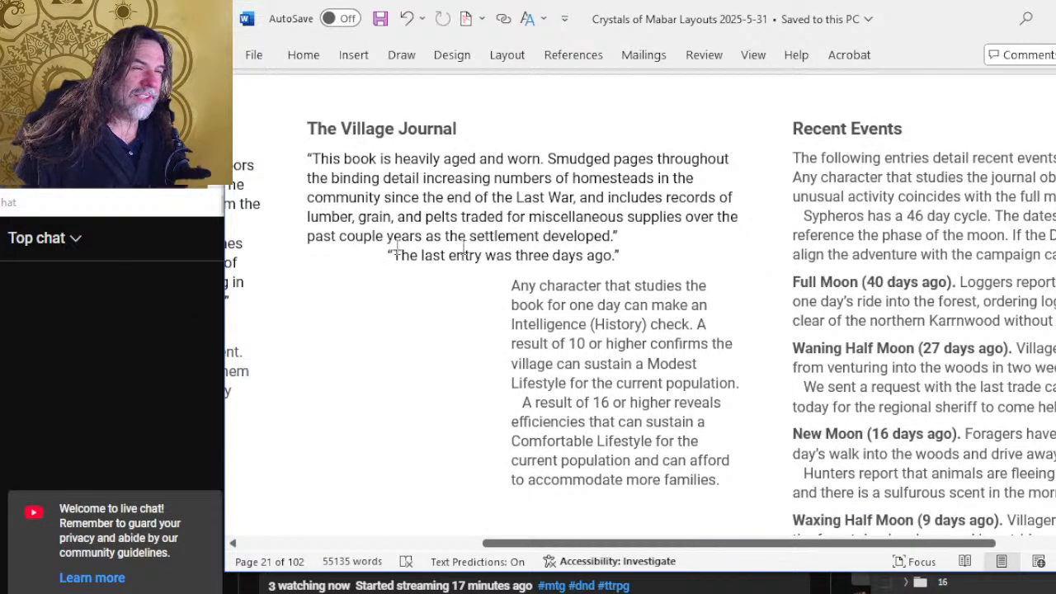
- Return to the Area 12b paragraph and recheck the "detailed above" wording about the Mayor's journal and the rest of the paragraph
scroll(828, 277, down, 5)
scroll(828, 277, down, 10)
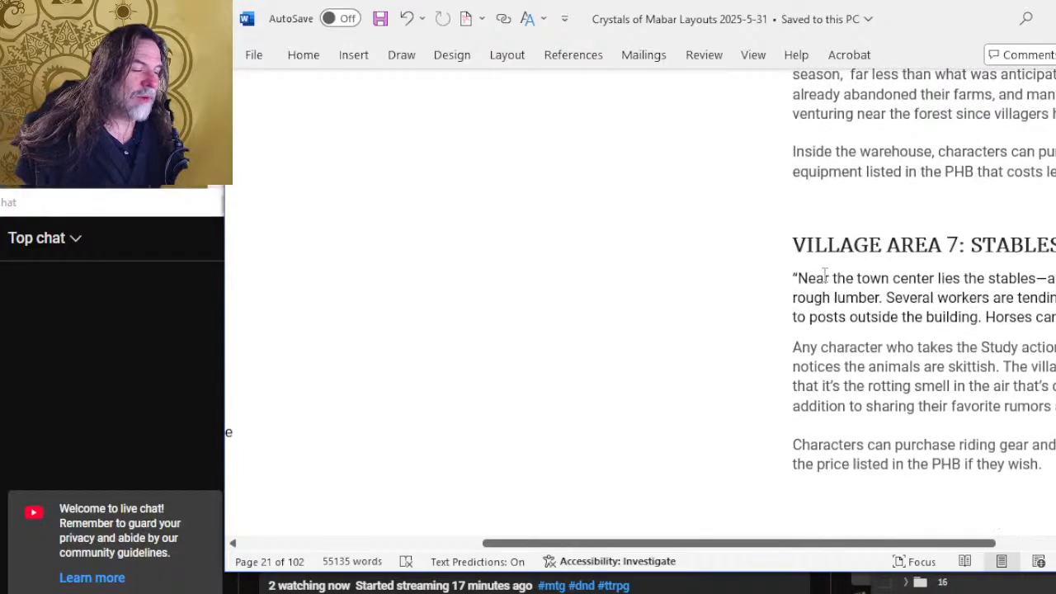
scroll(824, 278, down, 10)
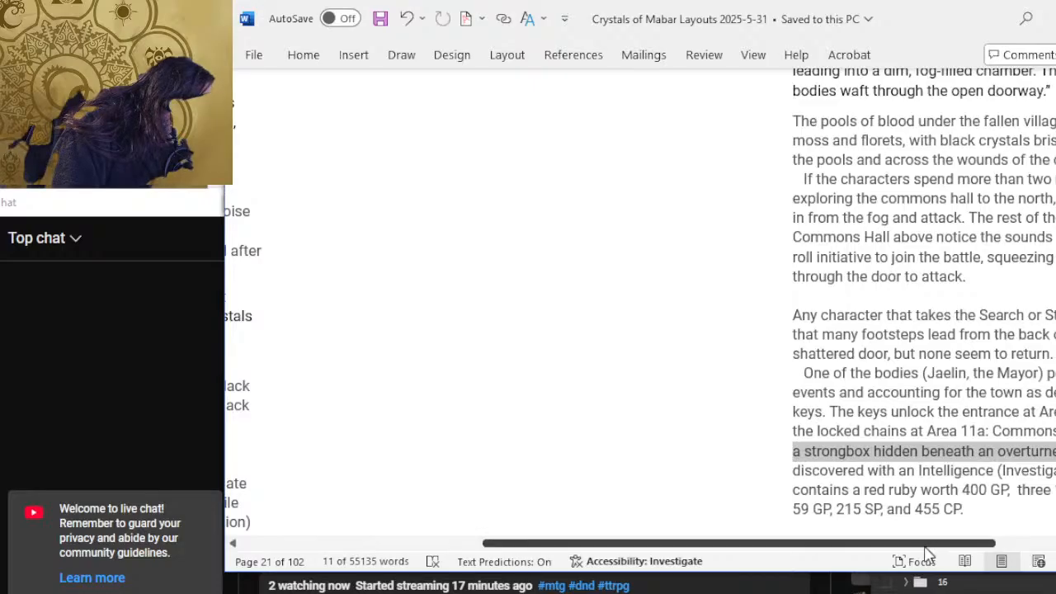
drag(925, 545, 1055, 538)
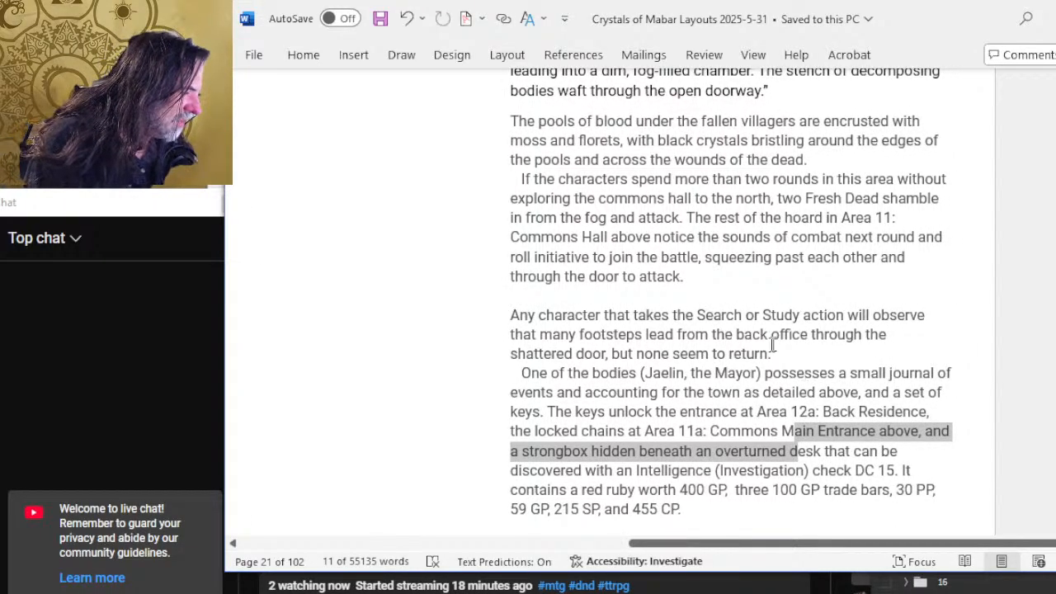
click(604, 410)
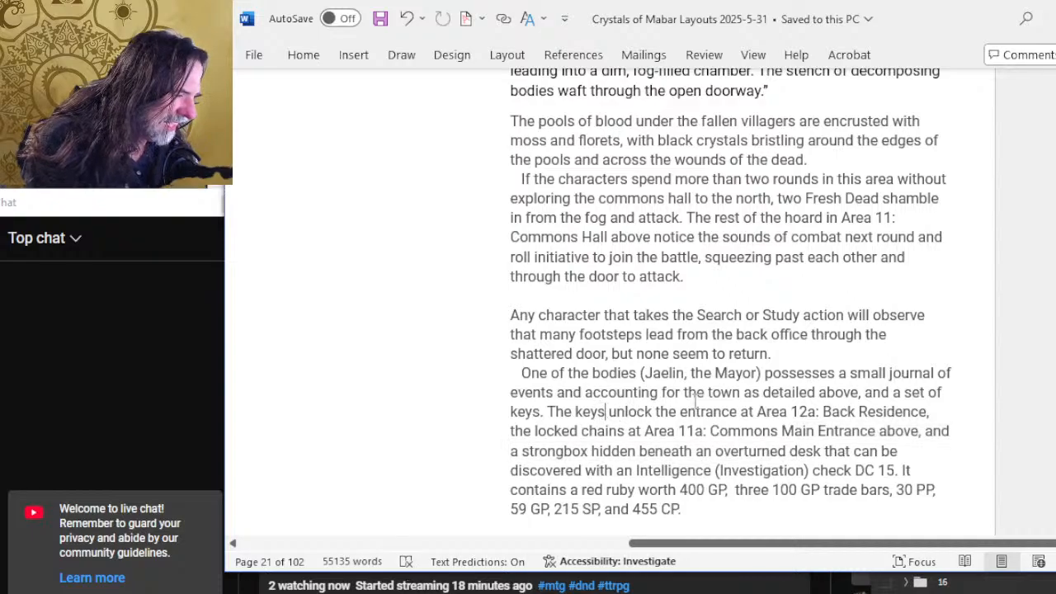
drag(859, 392, 764, 392)
click(859, 392)
drag(859, 392, 765, 391)
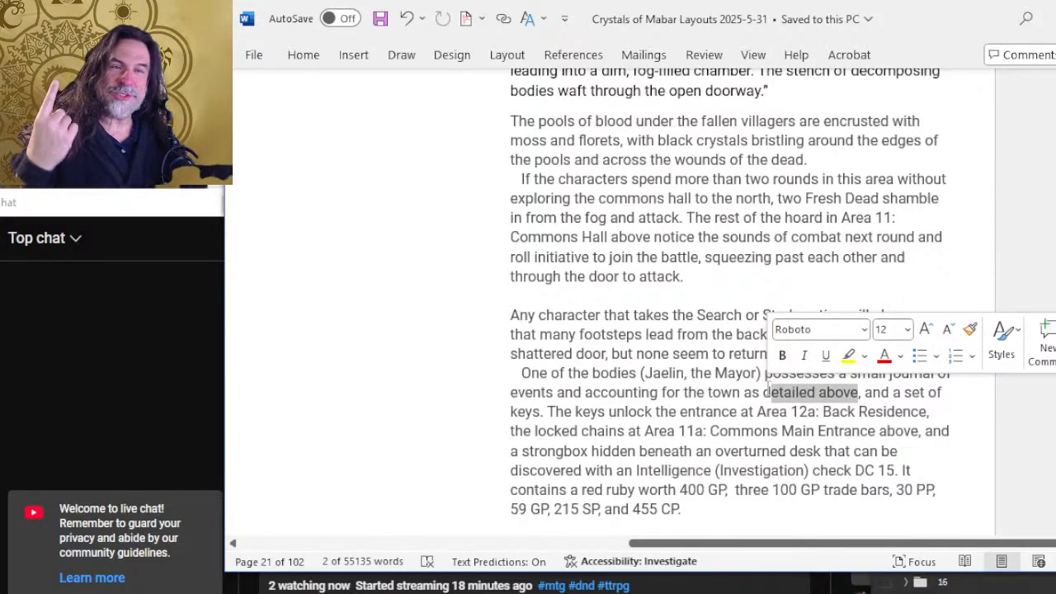
click(764, 392)
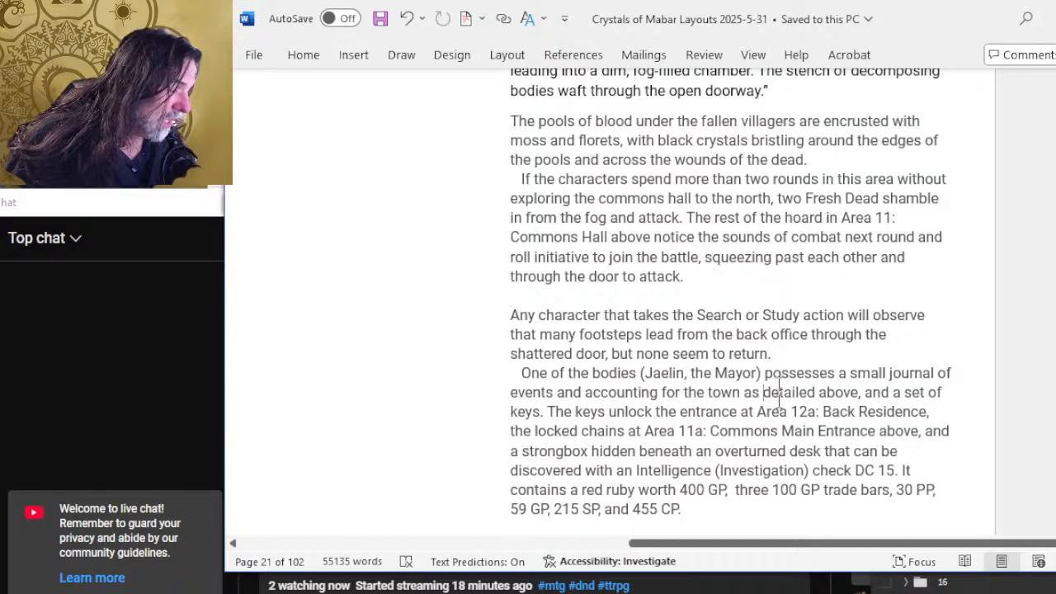
scroll(556, 413, down, 1)
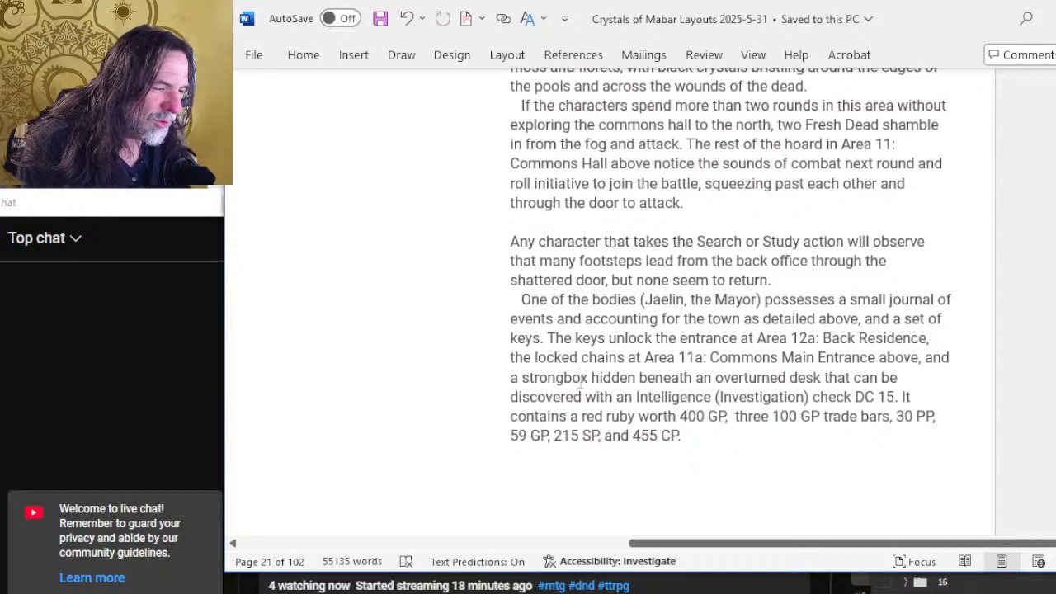
- Switch to Photoshop, unlock the txt layer and copy the last three lines of the Area 12b text to a new layer
key(alt+Tab)
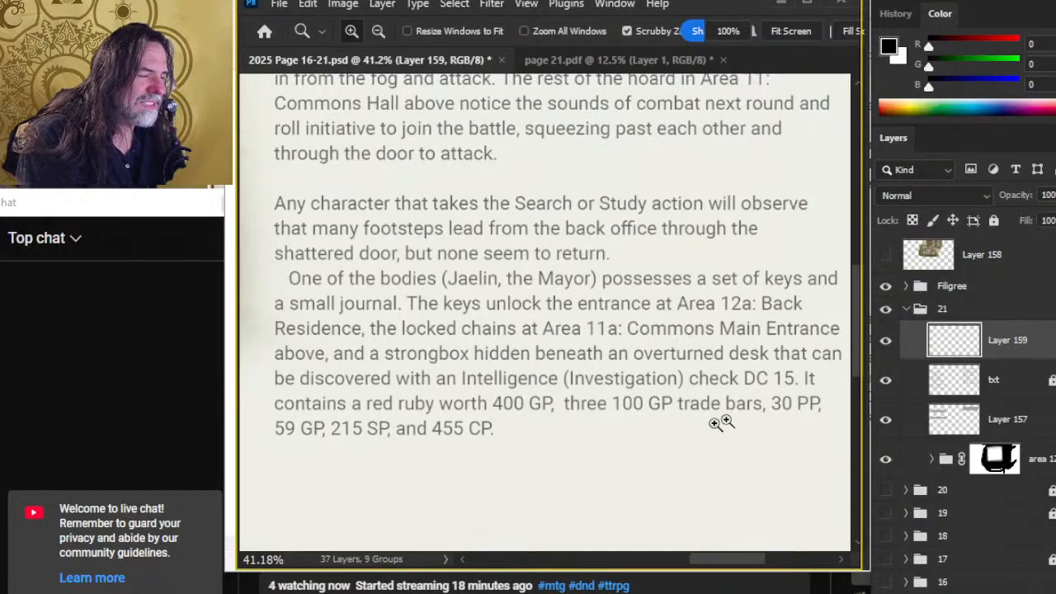
key(alt+Tab)
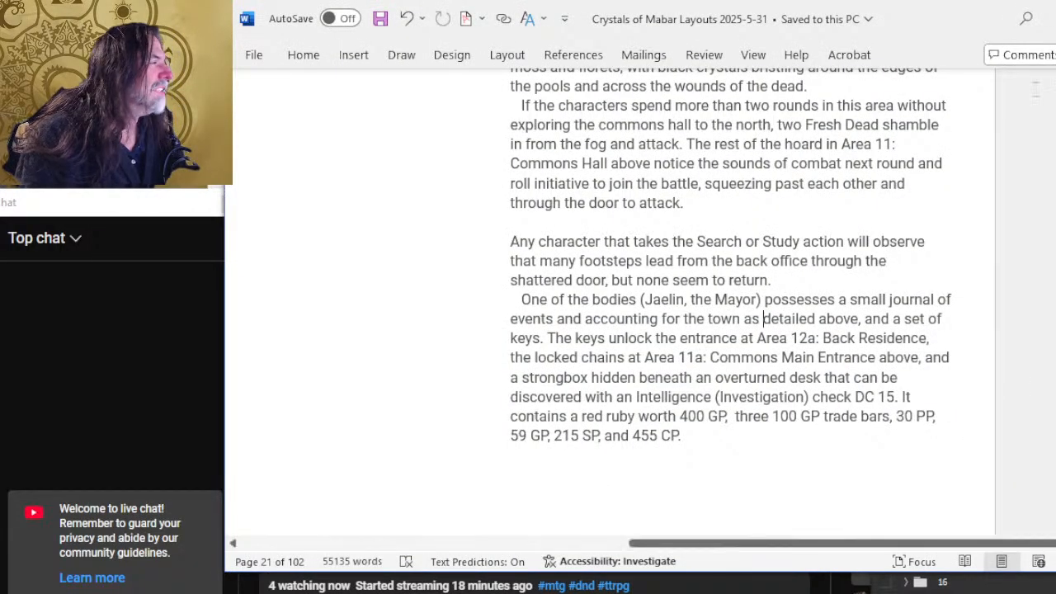
key(ctrl+w)
key(alt+Tab)
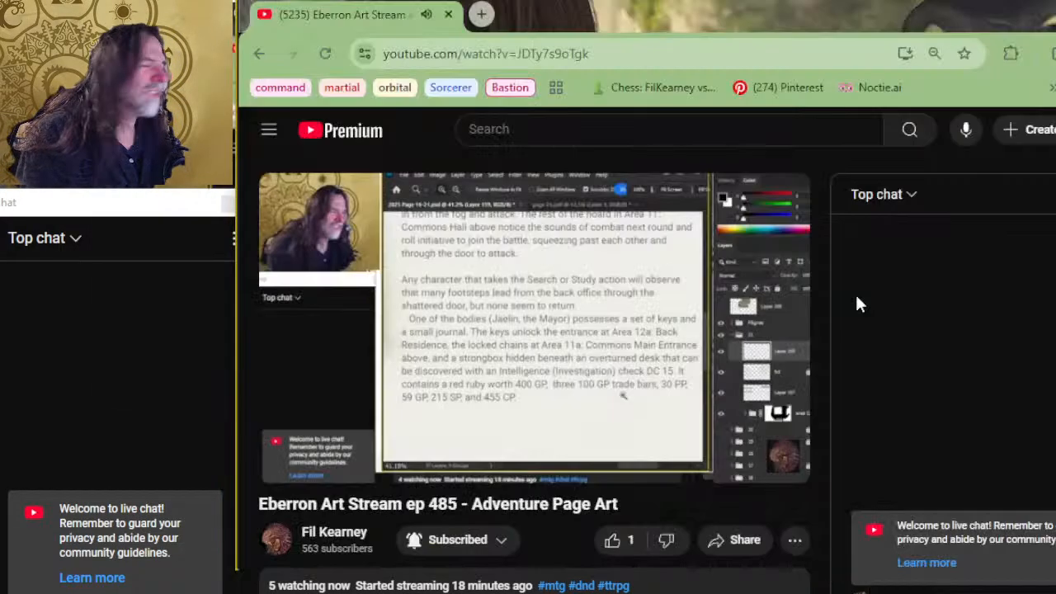
key(alt+Tab)
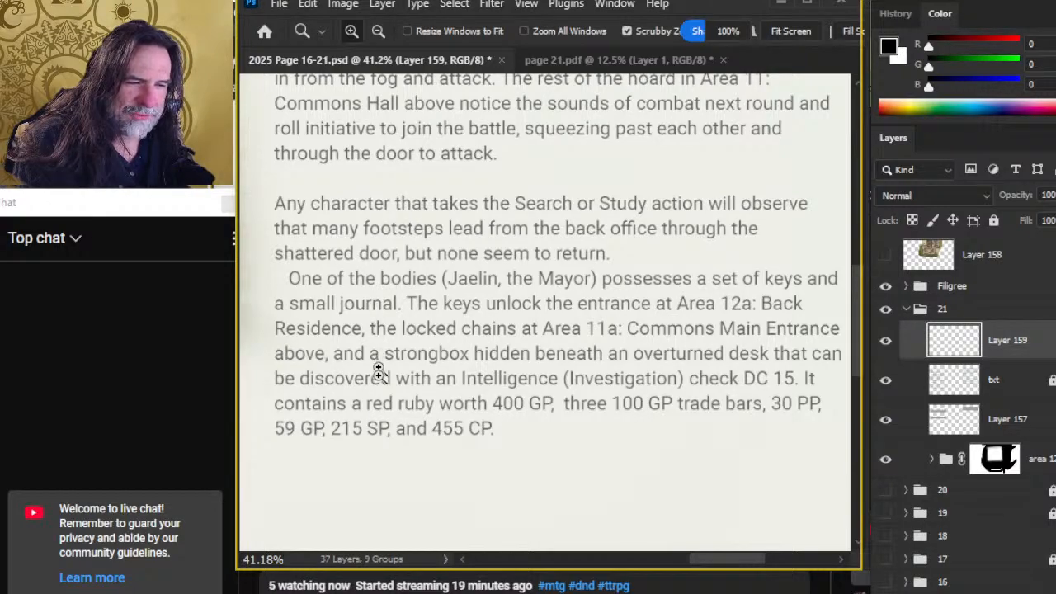
click(1013, 391)
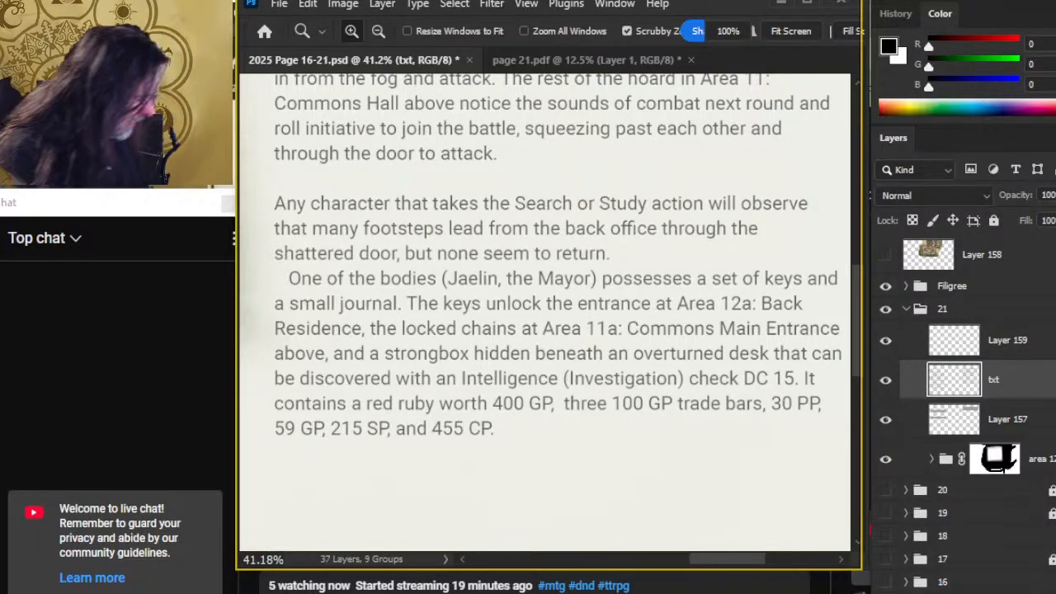
alt+click(505, 391)
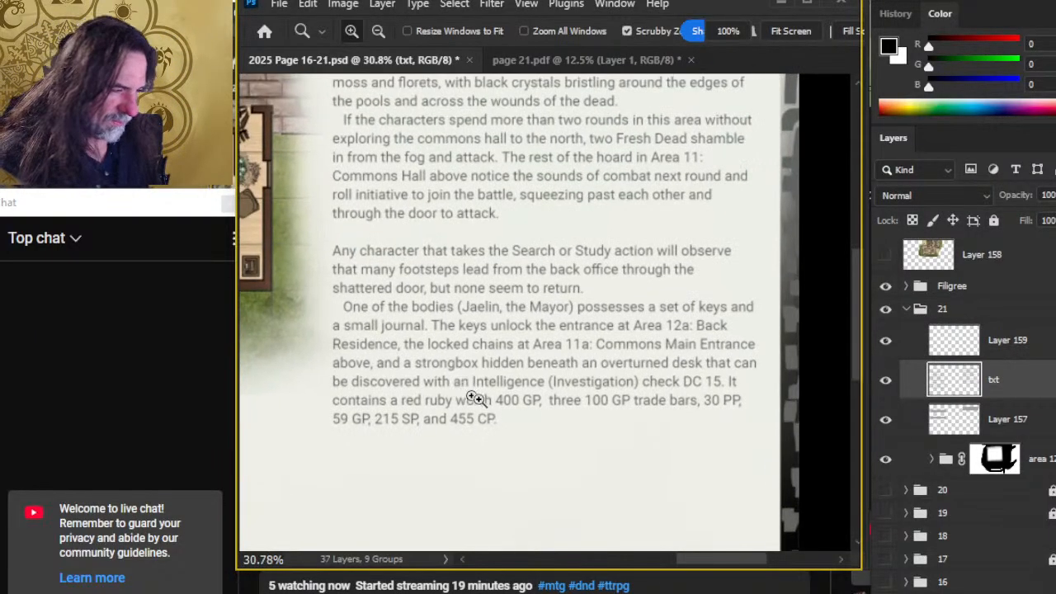
key(l)
mouse_move(349, 377)
mouse_down()
mouse_move(391, 451)
mouse_move(687, 481)
mouse_move(756, 456)
mouse_move(766, 407)
mouse_move(520, 373)
mouse_up()
key(ctrl+j)
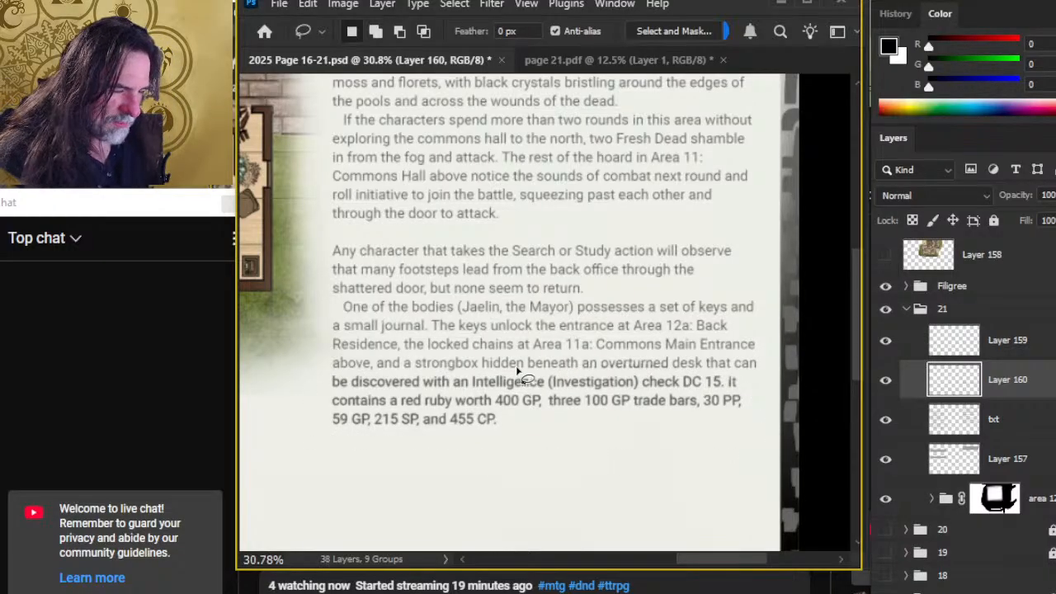
- Move the copied lines straight down by about one line of text
key(v)
key(shift+Down)
key(shift+Down)
key(shift+Down)
key(shift+Down)
key(shift+Down)
key(shift+Down)
key(shift+Down)
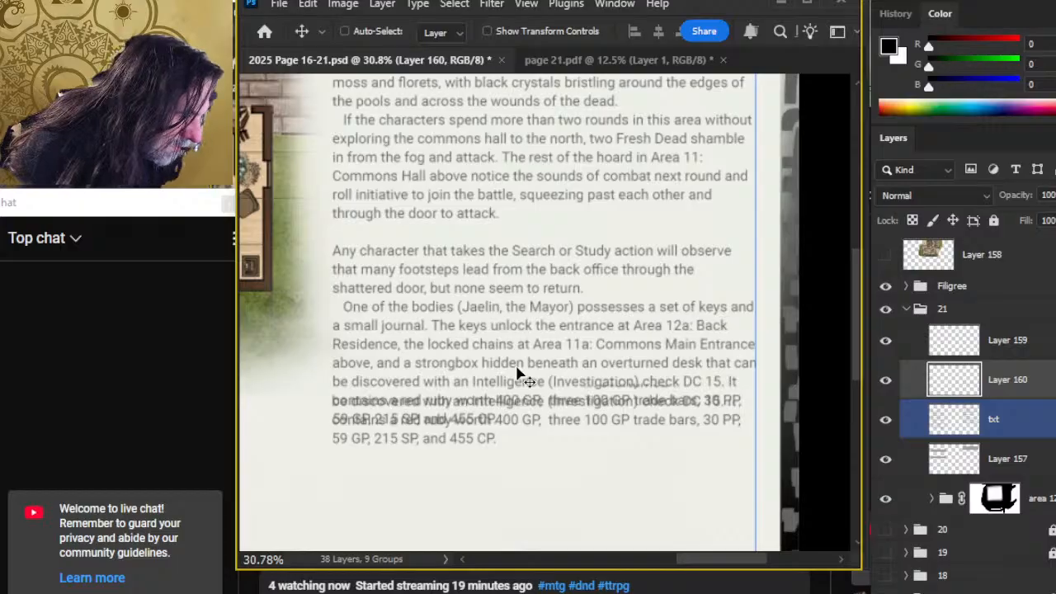
- Erase the parts of the copied text that overlap the paragraph's original last lines
key(e)
mouse_move(679, 410)
mouse_down()
mouse_move(742, 396)
mouse_move(668, 395)
mouse_up()
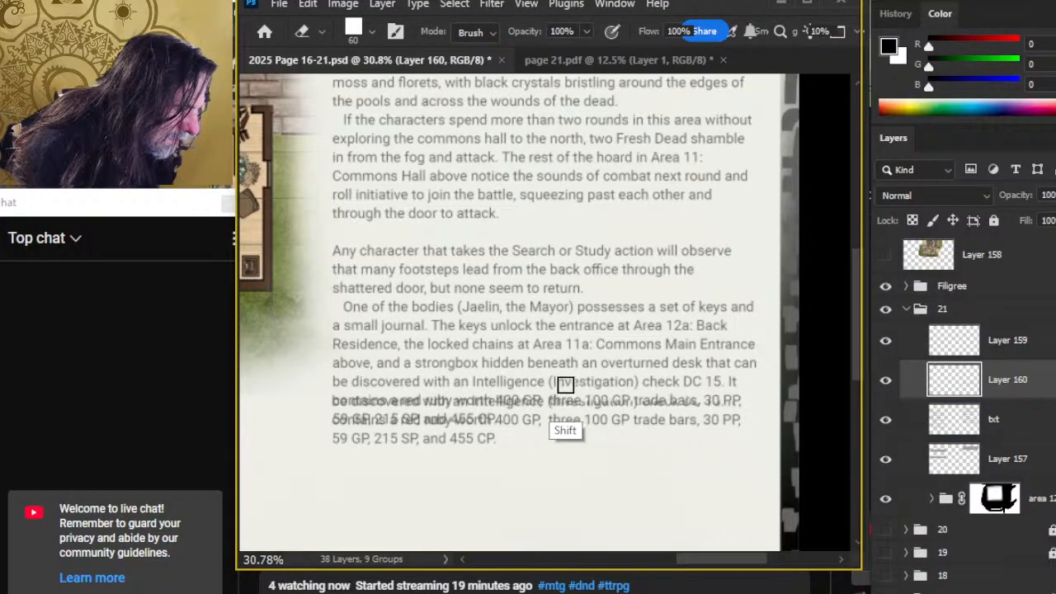
shift+click(241, 410)
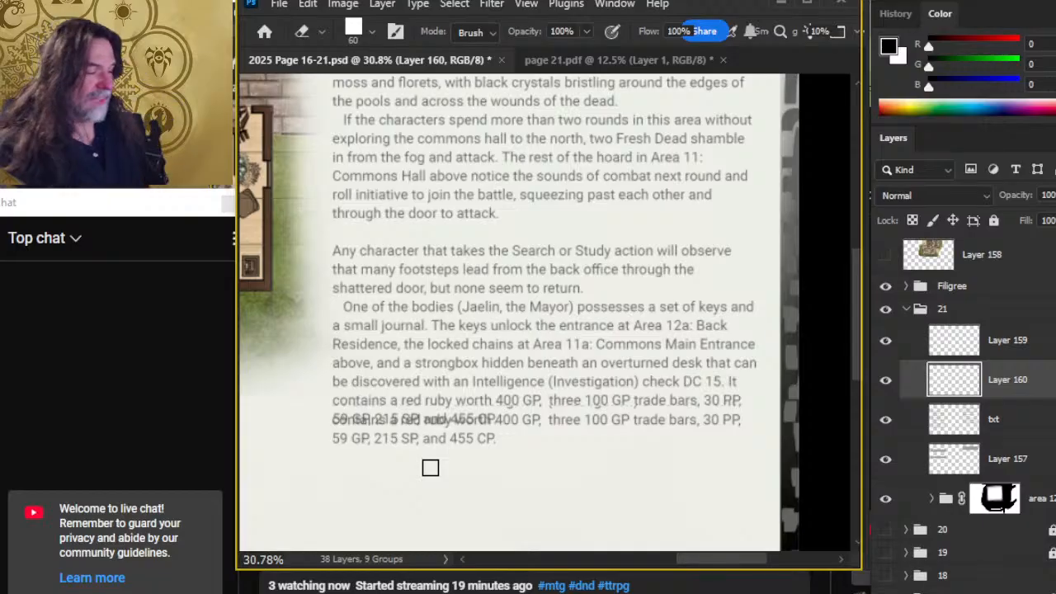
key(alt+Tab)
key(alt+Tab)
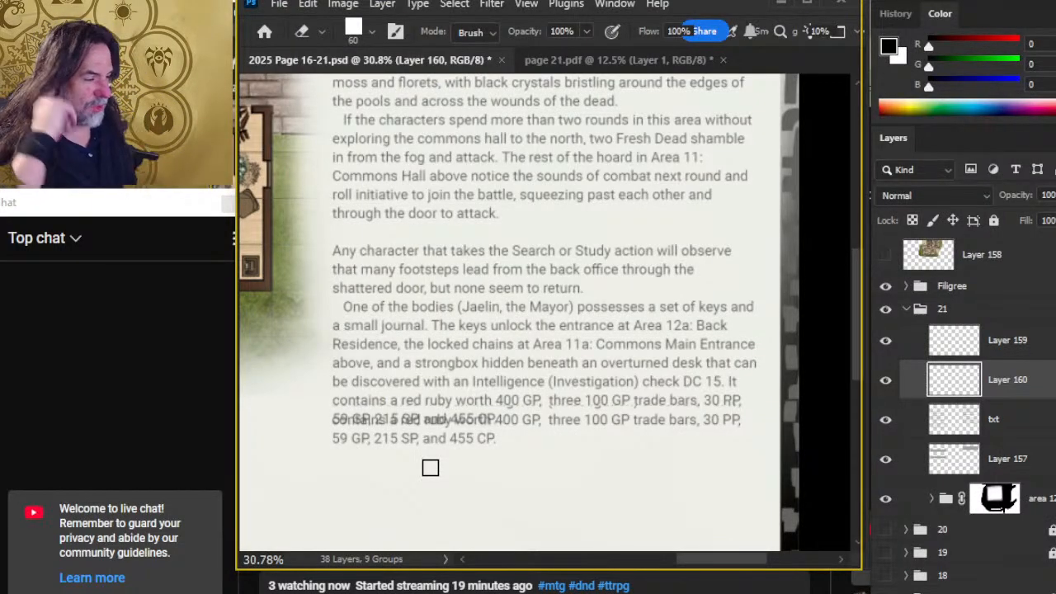
drag(326, 419, 488, 422)
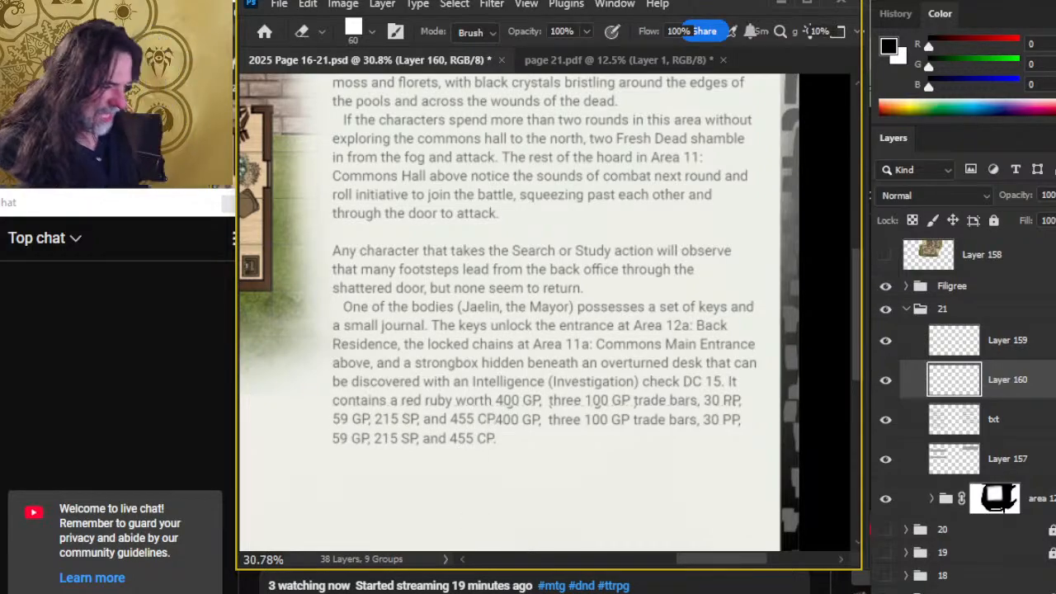
- Merge the copied text layer down into the txt layer and lock the txt layer
right_click(1041, 396)
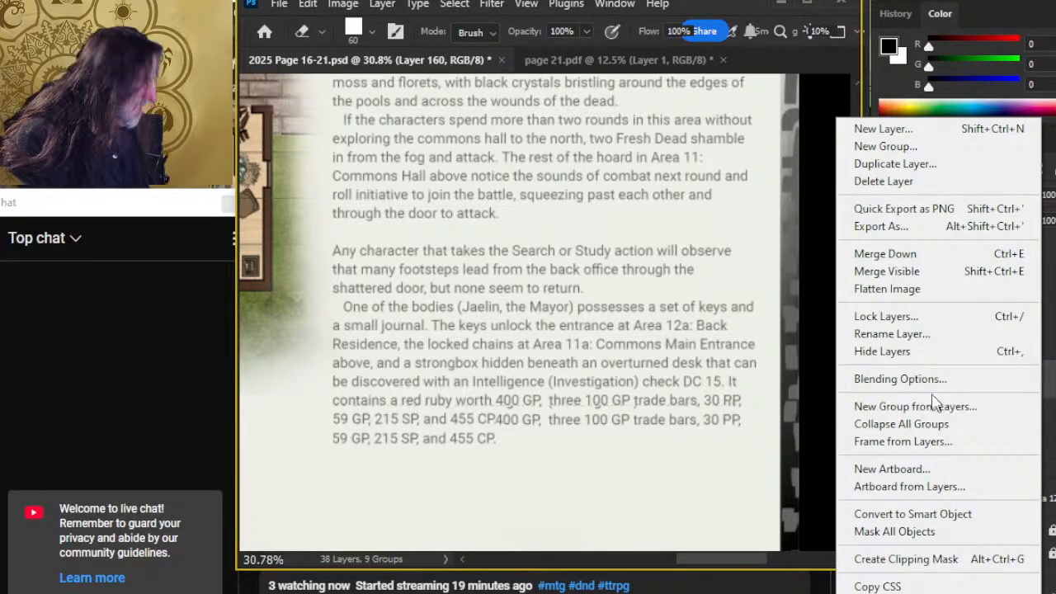
click(930, 259)
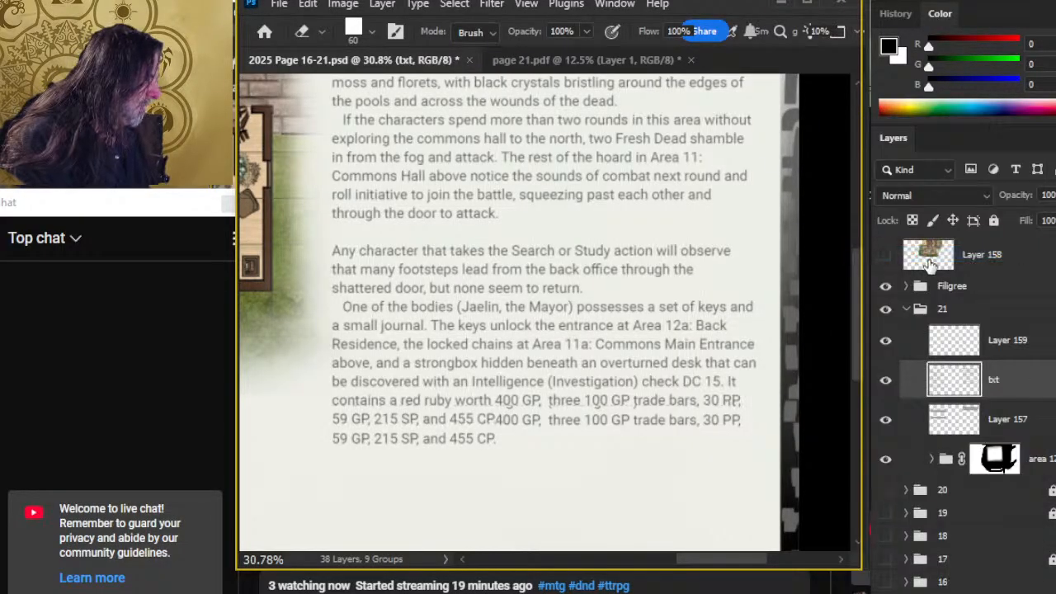
click(996, 220)
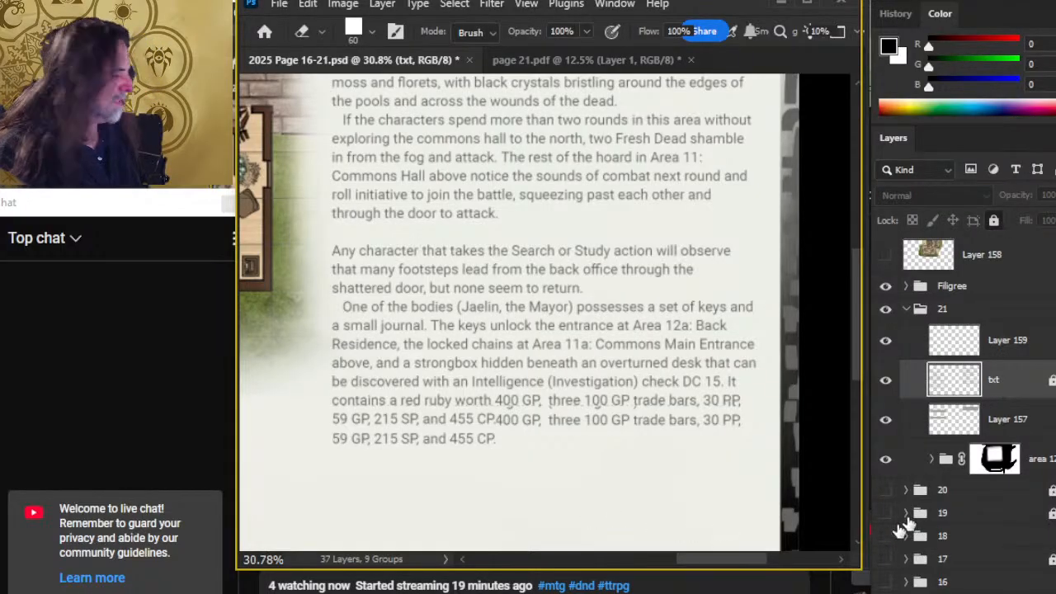
- Sketch five long, gently curving horizontal lines on Layer 159 in the blank space below the map and Area 12b text
click(1024, 344)
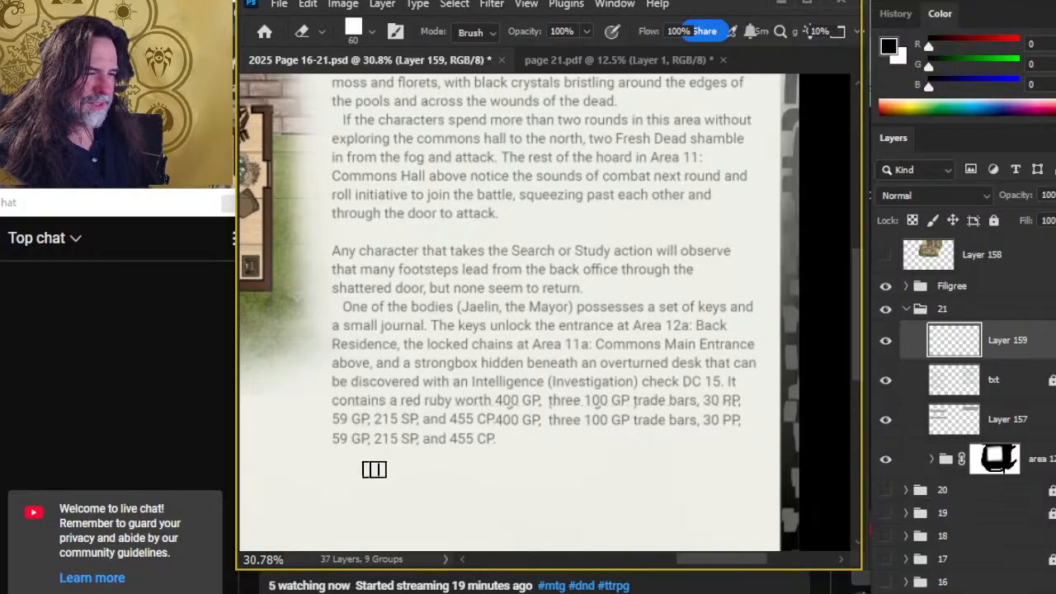
key(z)
drag(578, 465, 532, 400)
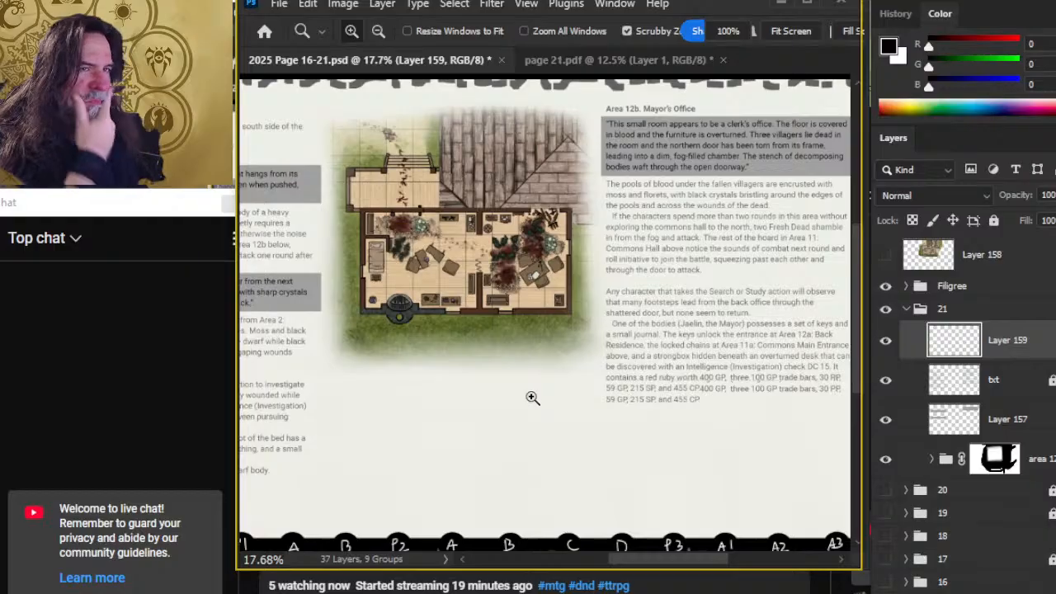
drag(526, 439, 440, 371)
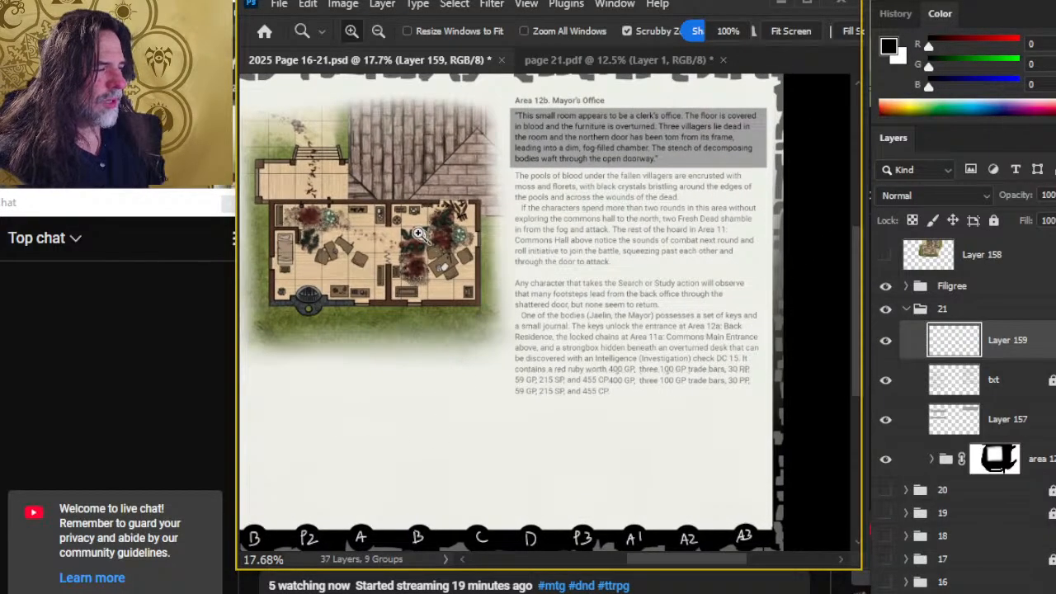
drag(437, 243, 537, 348)
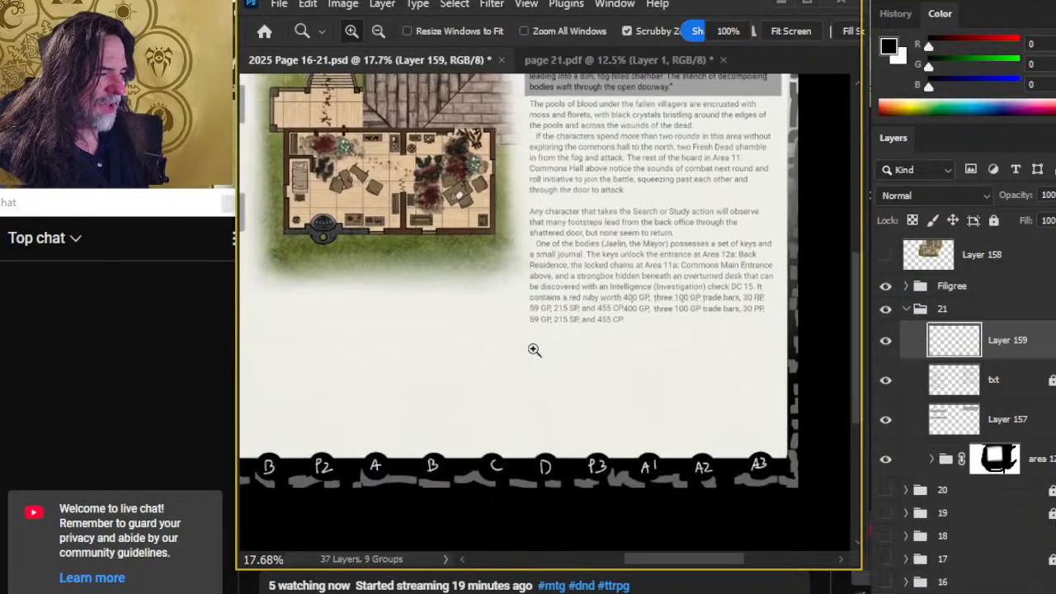
key(b)
drag(312, 368, 498, 403)
mouse_move(331, 422)
mouse_down()
mouse_move(469, 417)
mouse_move(563, 435)
mouse_up()
drag(385, 394, 561, 414)
drag(321, 381, 647, 398)
drag(341, 404, 675, 417)
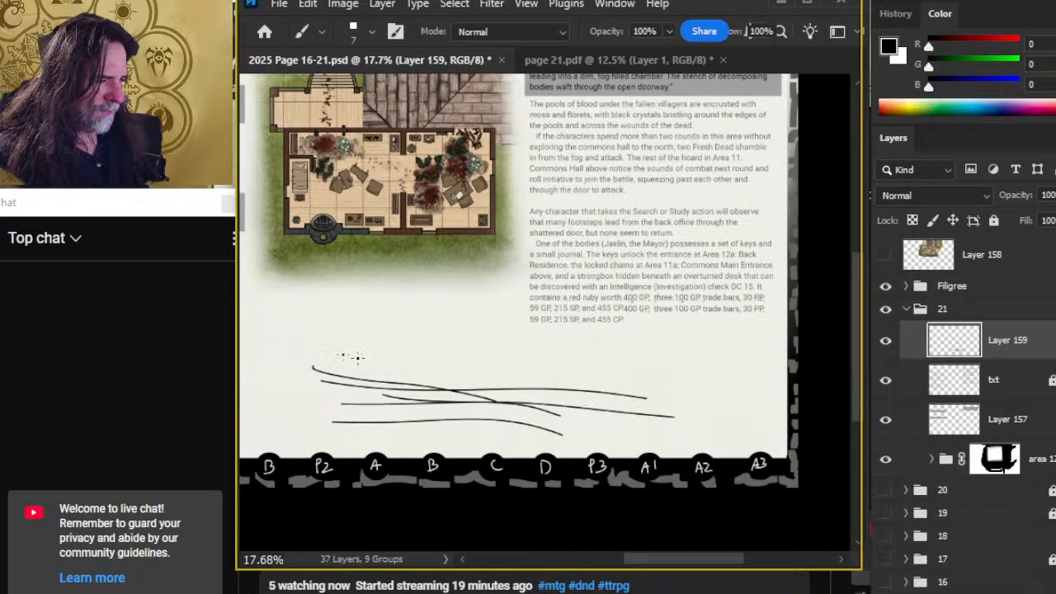
- Add rough angular and looping shapes over the horizontal lines, with a smaller curled shape and short marks near their right end
mouse_move(355, 331)
mouse_down()
mouse_move(333, 368)
mouse_move(361, 373)
mouse_up()
mouse_move(446, 398)
mouse_down()
mouse_move(386, 378)
mouse_move(430, 330)
mouse_move(474, 404)
mouse_move(467, 380)
mouse_move(426, 410)
mouse_move(462, 355)
mouse_up()
drag(355, 332, 423, 355)
drag(547, 413, 515, 425)
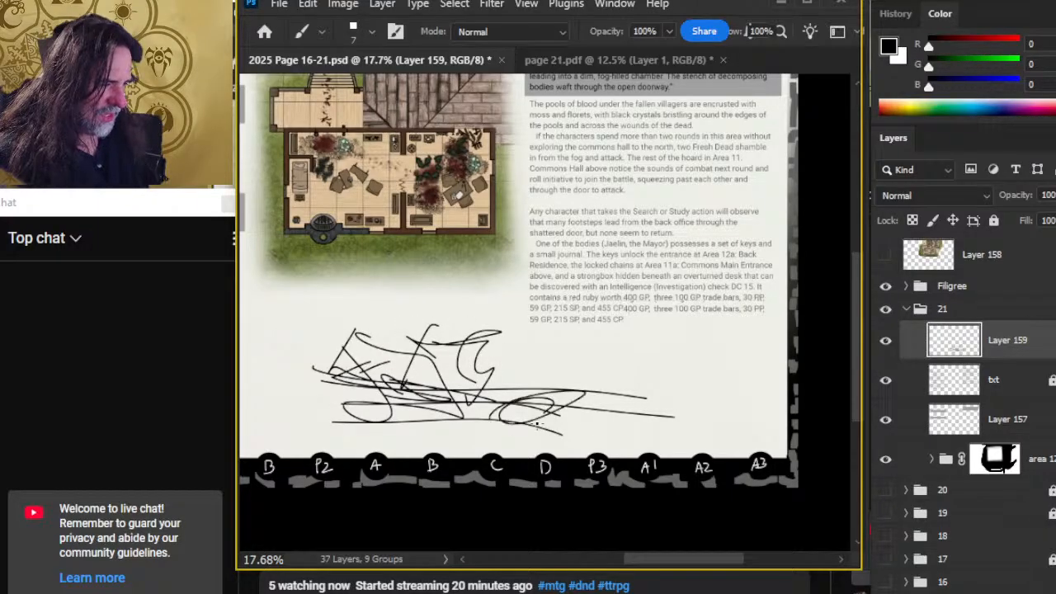
drag(597, 400, 640, 387)
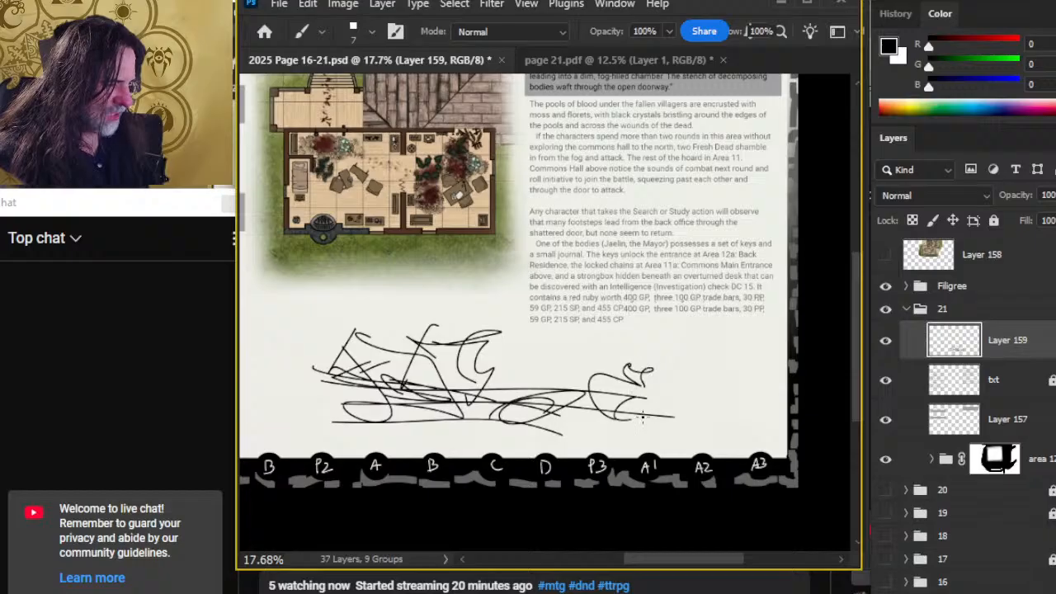
mouse_move(584, 383)
mouse_down()
mouse_move(667, 363)
mouse_move(657, 360)
mouse_up()
key(v)
drag(665, 360, 641, 357)
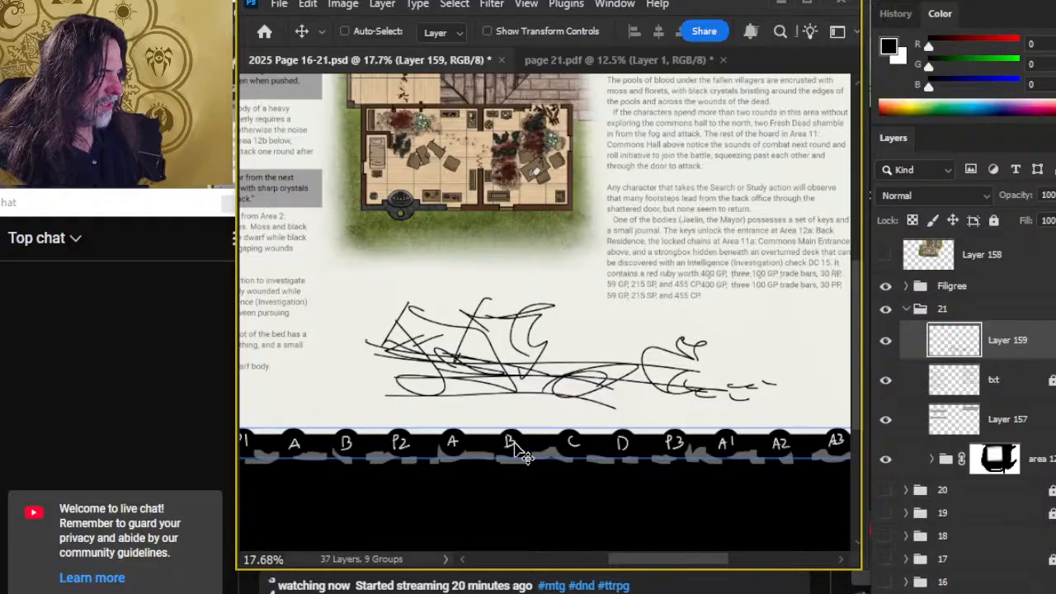
- Hide Layer 159, add a new layer and sketch two rough upright posts with short top edges below the map
click(885, 340)
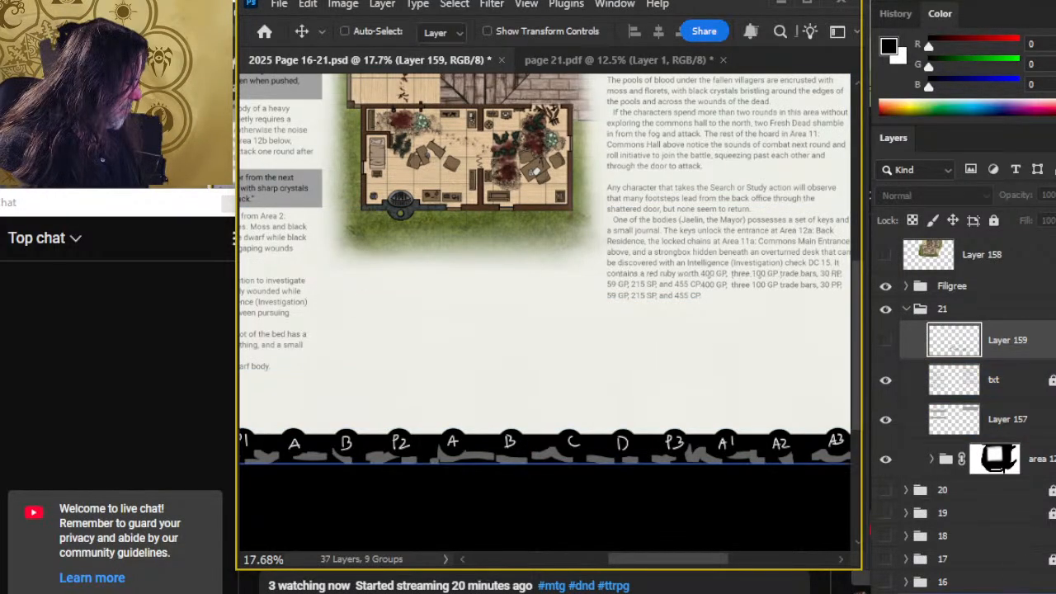
key(ctrl+shift+alt+n)
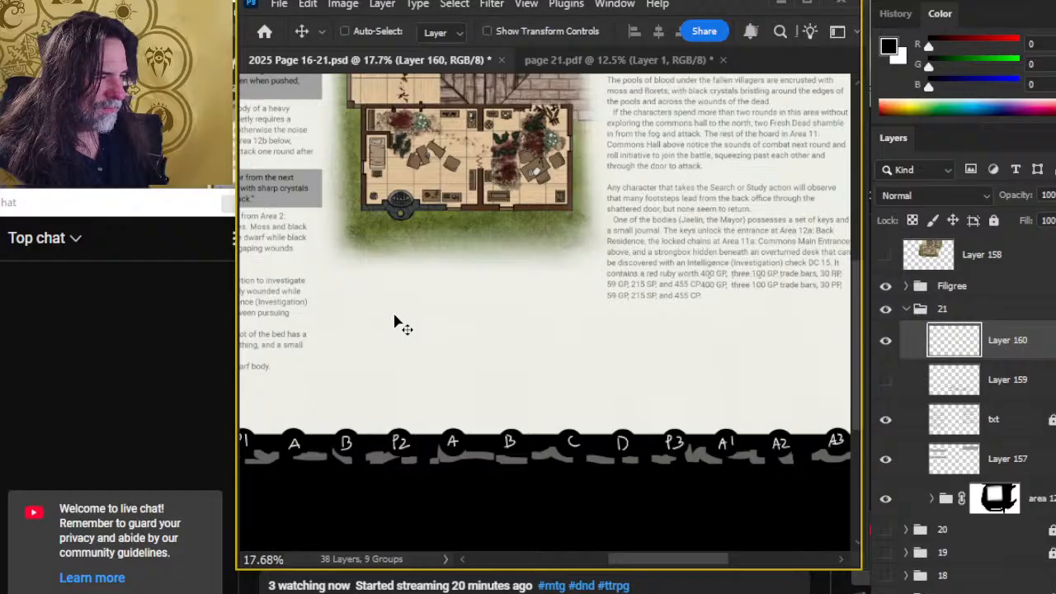
key(b)
mouse_move(420, 317)
mouse_down()
mouse_move(417, 385)
mouse_move(419, 304)
mouse_up()
mouse_move(418, 364)
mouse_down()
mouse_move(415, 268)
mouse_move(535, 270)
mouse_move(543, 409)
mouse_up()
key(e)
mouse_move(431, 297)
mouse_down()
mouse_move(473, 327)
mouse_move(490, 309)
mouse_move(450, 300)
mouse_move(450, 287)
mouse_move(499, 281)
mouse_move(465, 267)
mouse_up()
key(b)
- Frame the posts with straight vertical lines, hatch beside the left post, add a small shape to the right one and trim the right line's lower end
click(394, 269)
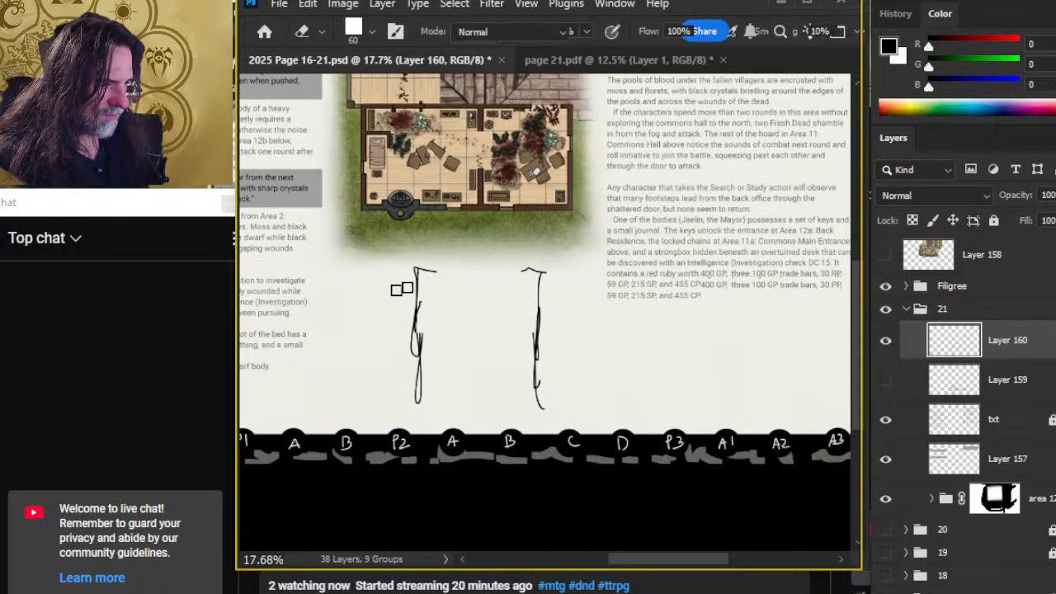
shift+click(395, 406)
shift+click(560, 431)
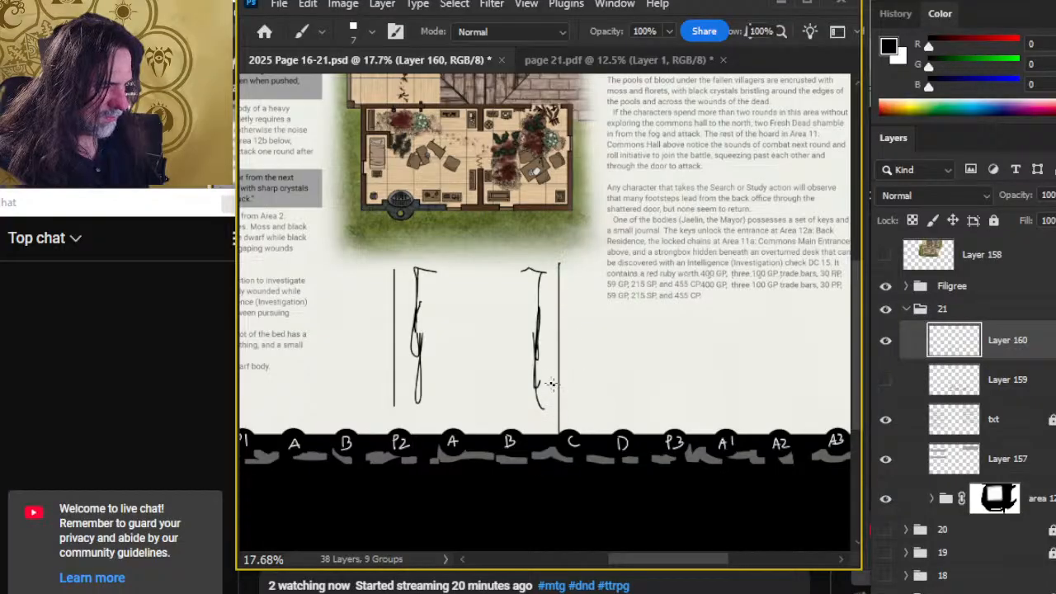
mouse_move(421, 316)
mouse_down()
mouse_move(453, 275)
mouse_move(419, 345)
mouse_up()
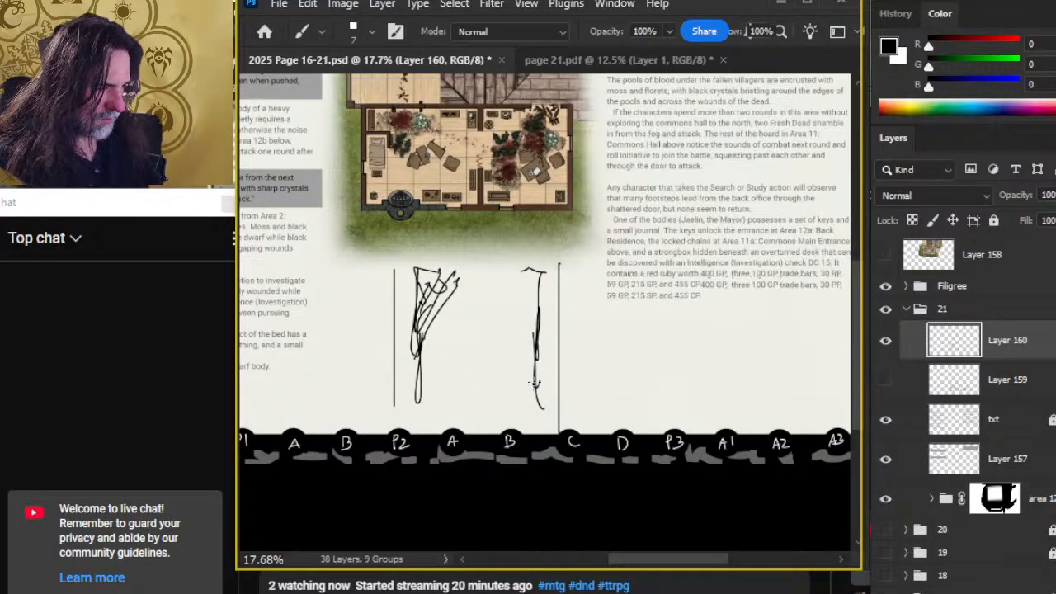
key(e)
mouse_move(547, 429)
mouse_down()
mouse_move(575, 439)
mouse_move(551, 422)
mouse_up()
key(b)
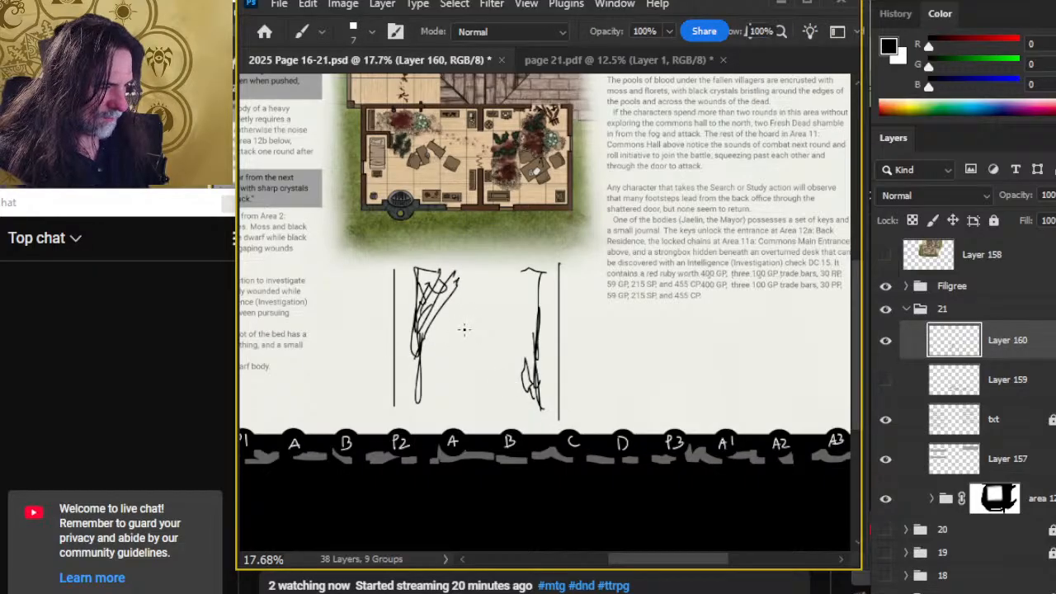
- Enlarge the framed post sketch to about 171% with Free Transform and move it slightly down
key(l)
right_click(458, 324)
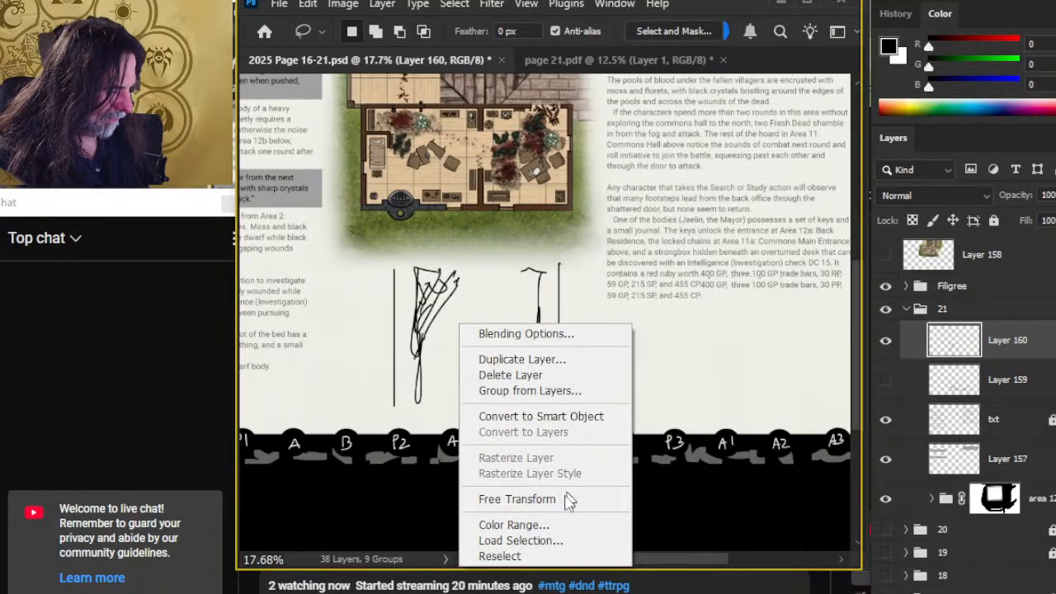
click(512, 499)
drag(479, 256, 481, 153)
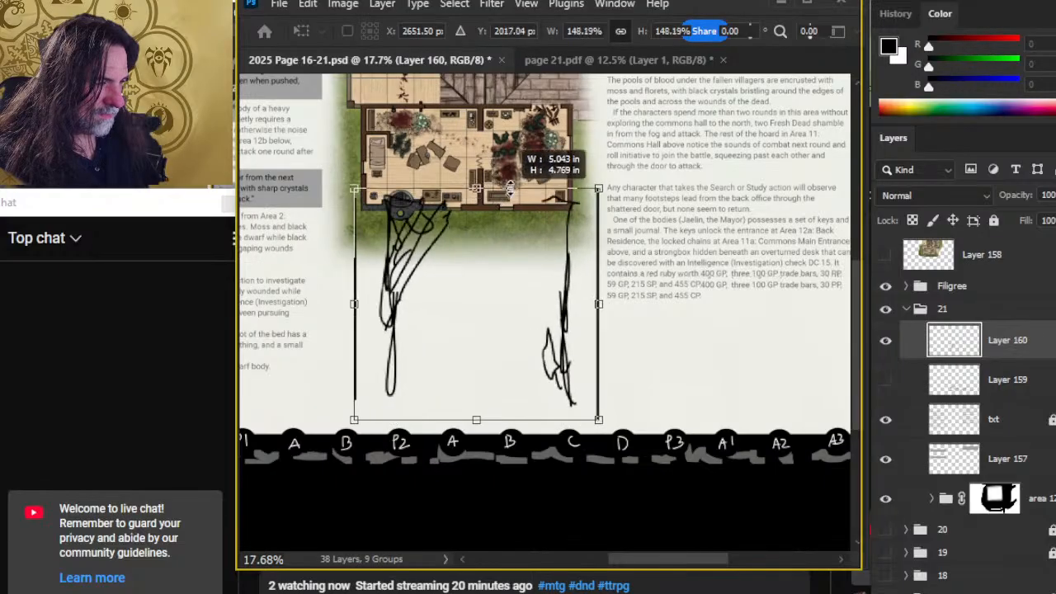
drag(490, 278, 477, 314)
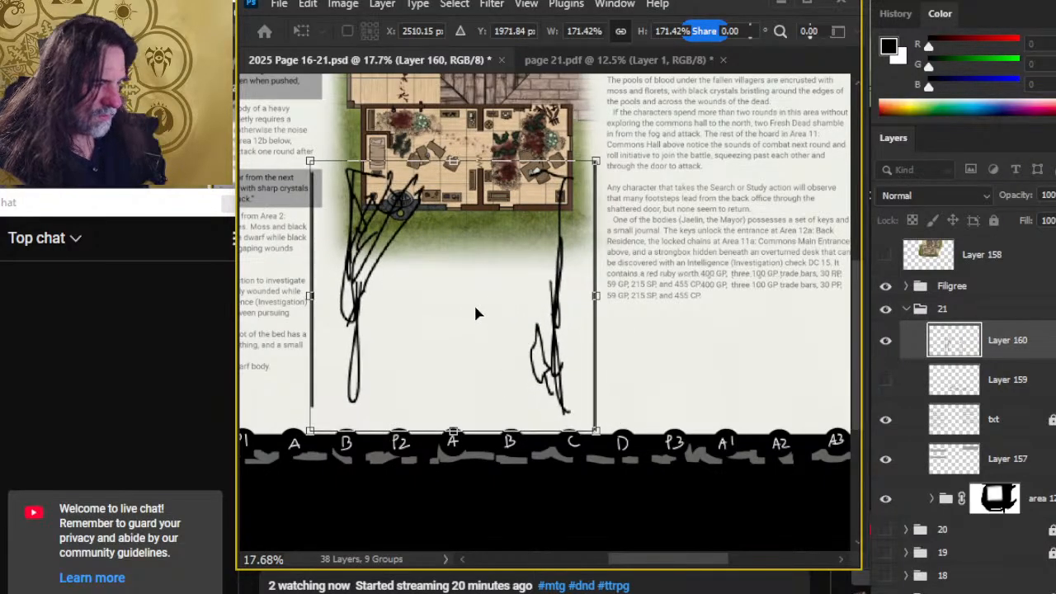
key(Return)
key(v)
drag(399, 452, 403, 462)
- Erase the upper part of the sketch that overlaps the map, using a 500 px eraser
key(b)
key(bracketright)
key(bracketright)
key(bracketright)
key(bracketright)
key(bracketright)
key(bracketright)
drag(308, 198, 388, 205)
shift+click(631, 239)
scroll(524, 314, left, 3)
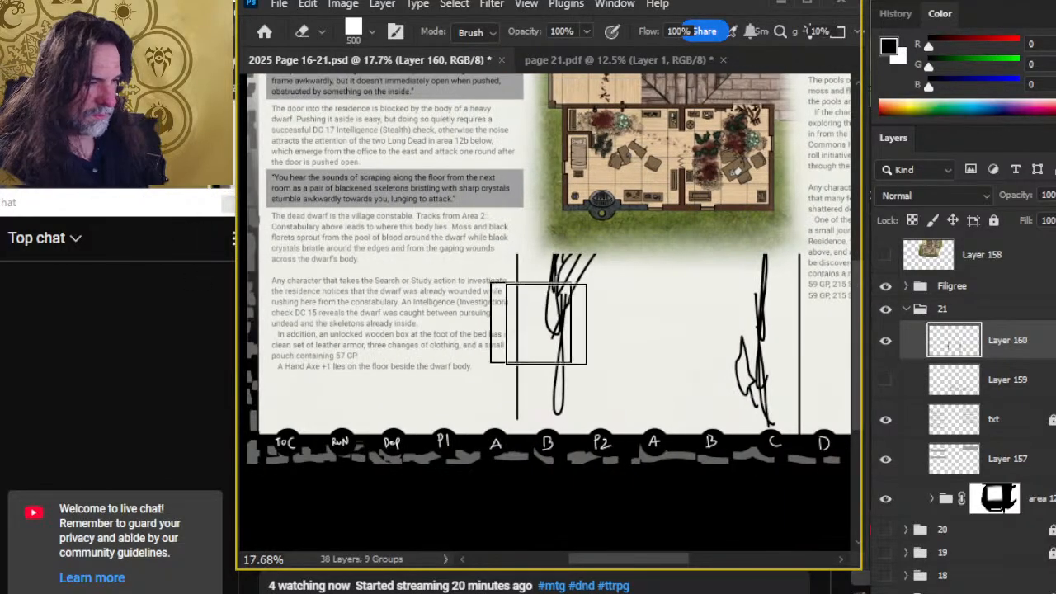
scroll(524, 313, right, 3)
- Sketch a small standing figure between the posts, with a wavy line above it and ground lines at its feet
scroll(384, 295, down, 1)
key(b)
drag(479, 246, 497, 248)
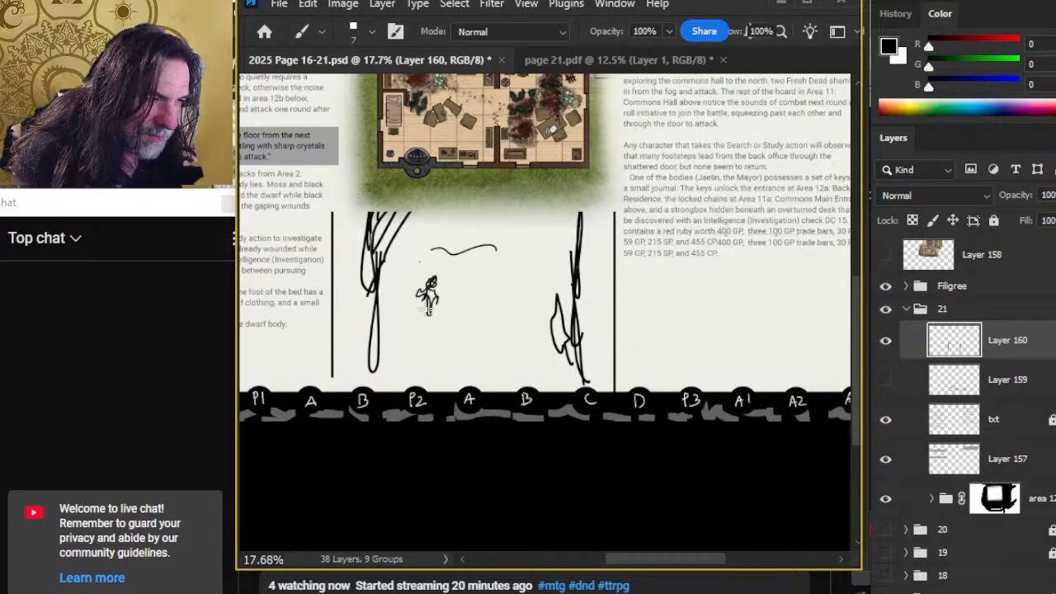
drag(394, 322, 453, 312)
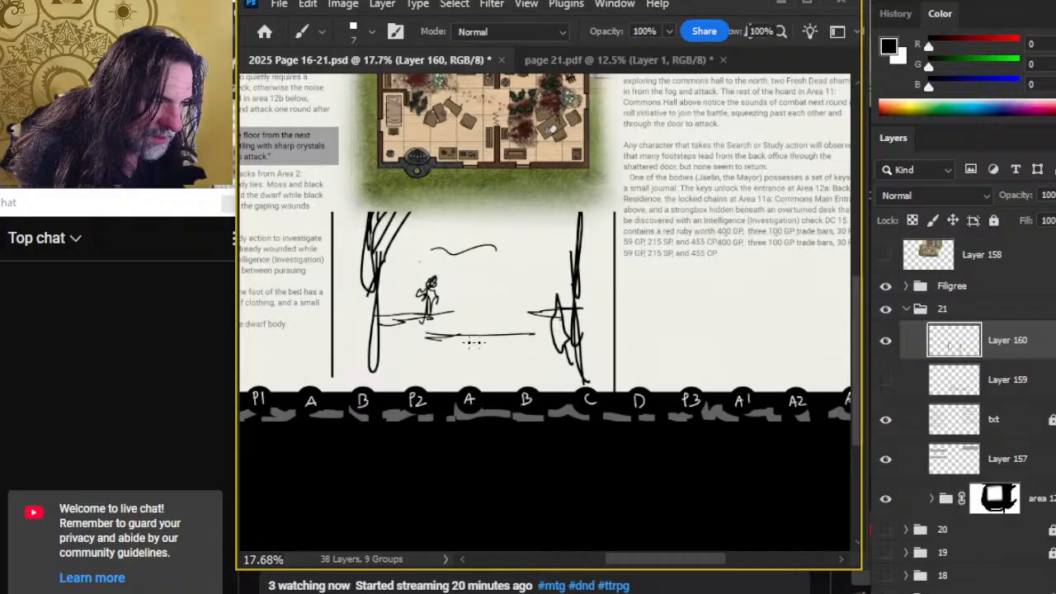
- Erase the ground lines and the figure's lower part, then draw new horizontal floor lines and a partial outline around the figure
key(e)
drag(413, 347, 543, 342)
key(b)
mouse_move(381, 331)
mouse_down()
mouse_move(509, 329)
mouse_move(444, 351)
mouse_up()
drag(403, 368, 491, 361)
mouse_move(415, 305)
mouse_down()
mouse_move(461, 266)
mouse_move(526, 276)
mouse_up()
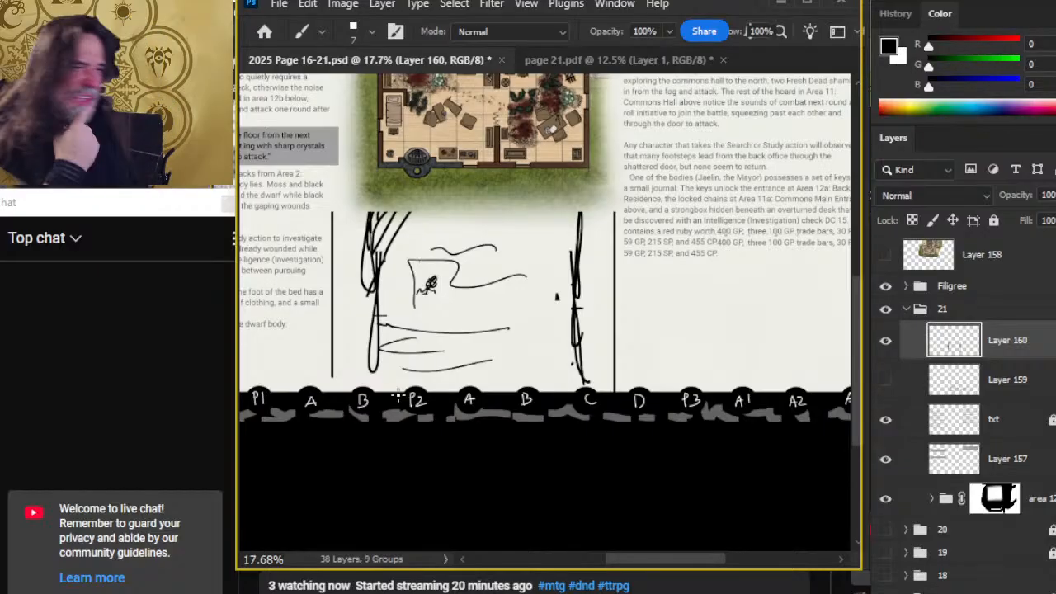
- Examine the northeast corner of the Mayor's Office on the residence map up close
drag(432, 300, 355, 421)
drag(463, 188, 562, 204)
key(z)
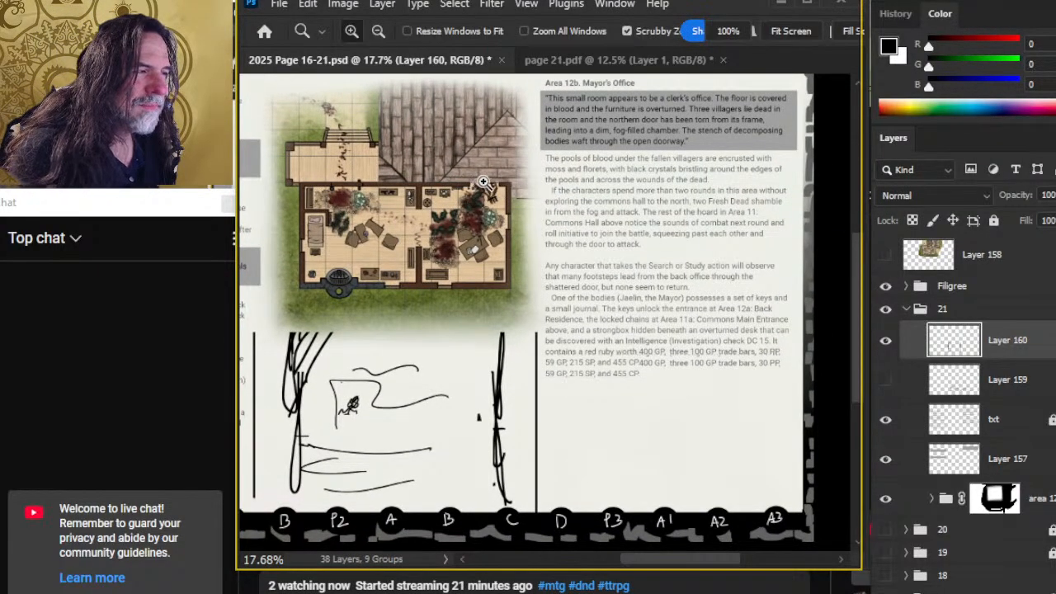
drag(483, 188, 578, 194)
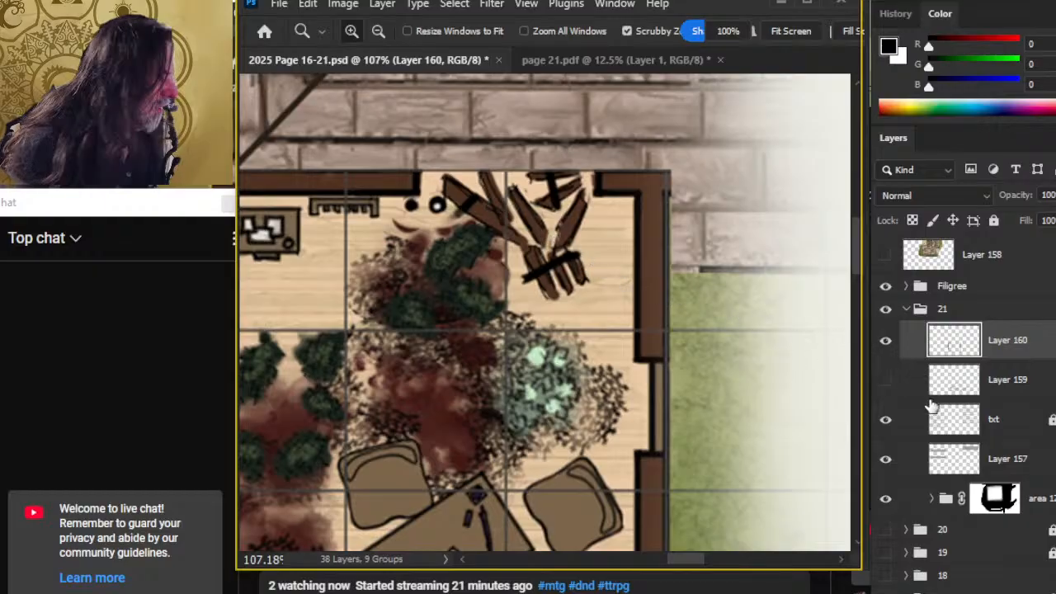
- Show group 20 in place of group 21 and examine the Commons Hall map's southern doorway and the whole page layout
click(886, 308)
click(883, 532)
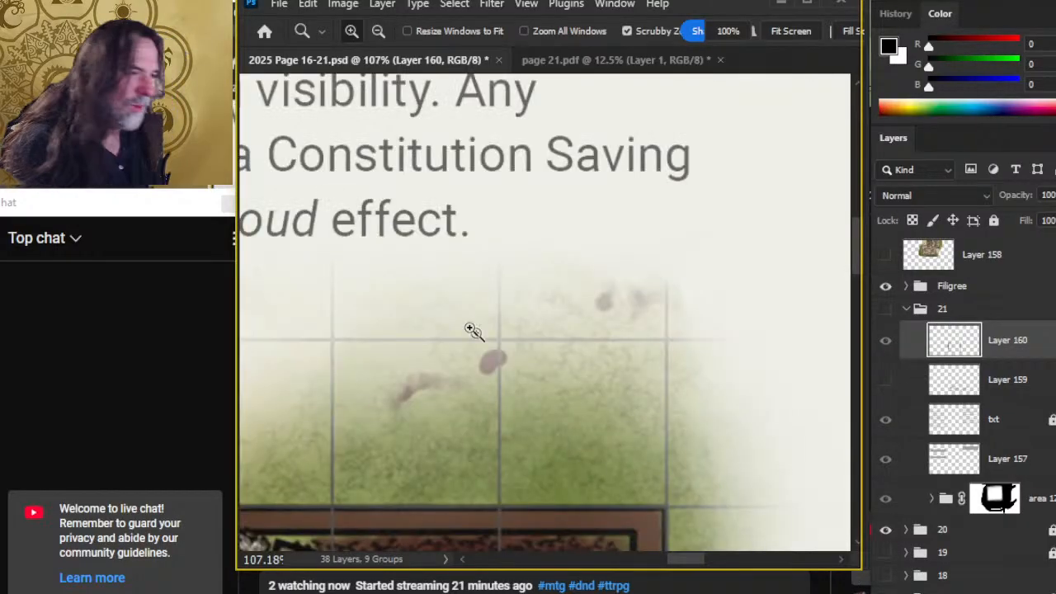
scroll(587, 207, down, 5)
key(ctrl+minus)
key(ctrl+minus)
drag(514, 452, 597, 220)
scroll(481, 343, up, 3)
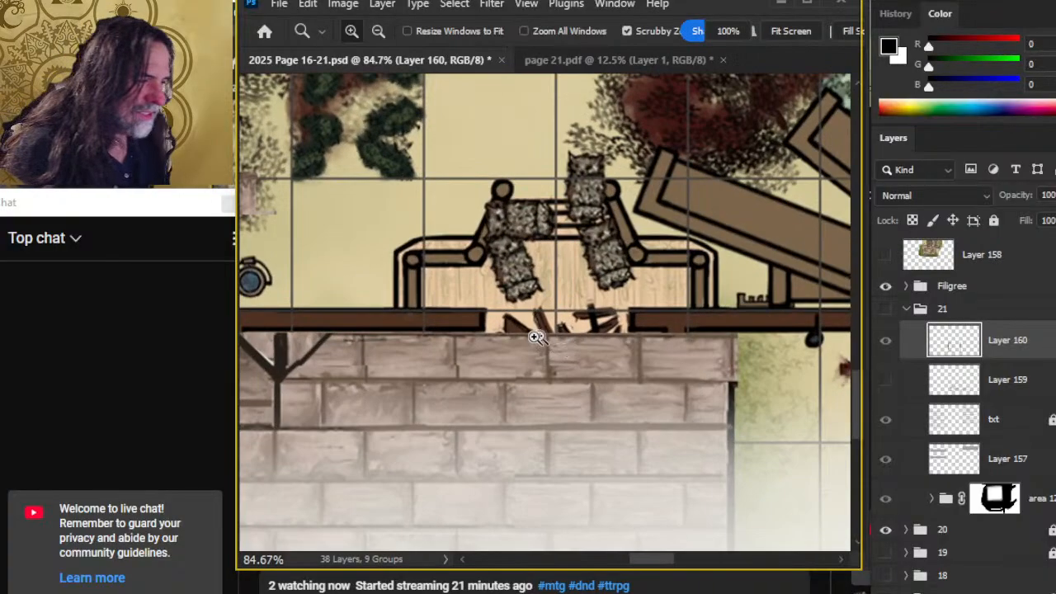
scroll(587, 231, down, 5)
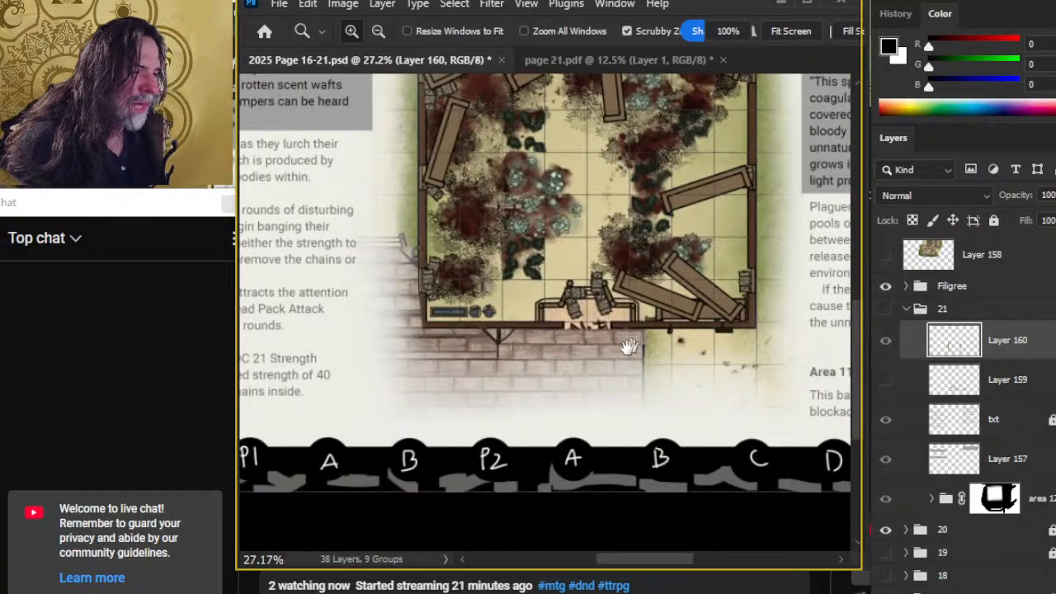
scroll(453, 351, down, 3)
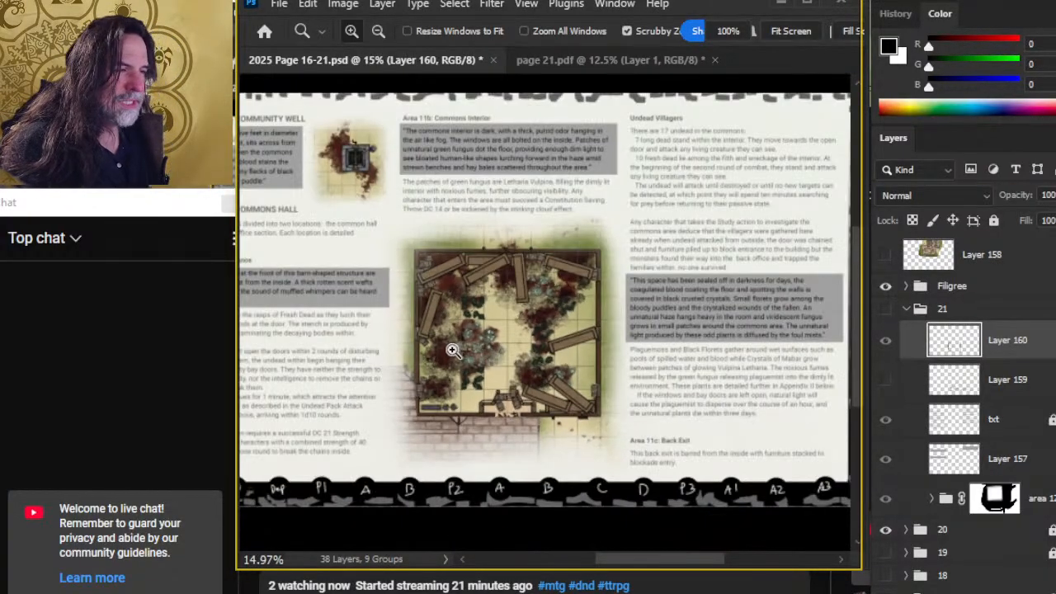
drag(452, 350, 457, 284)
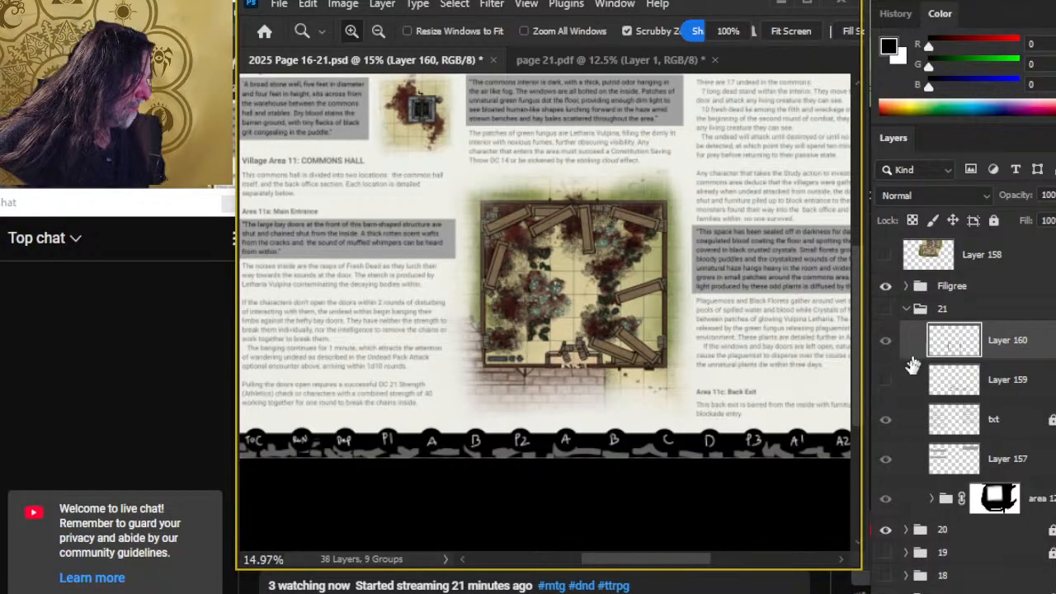
scroll(618, 322, down, 3)
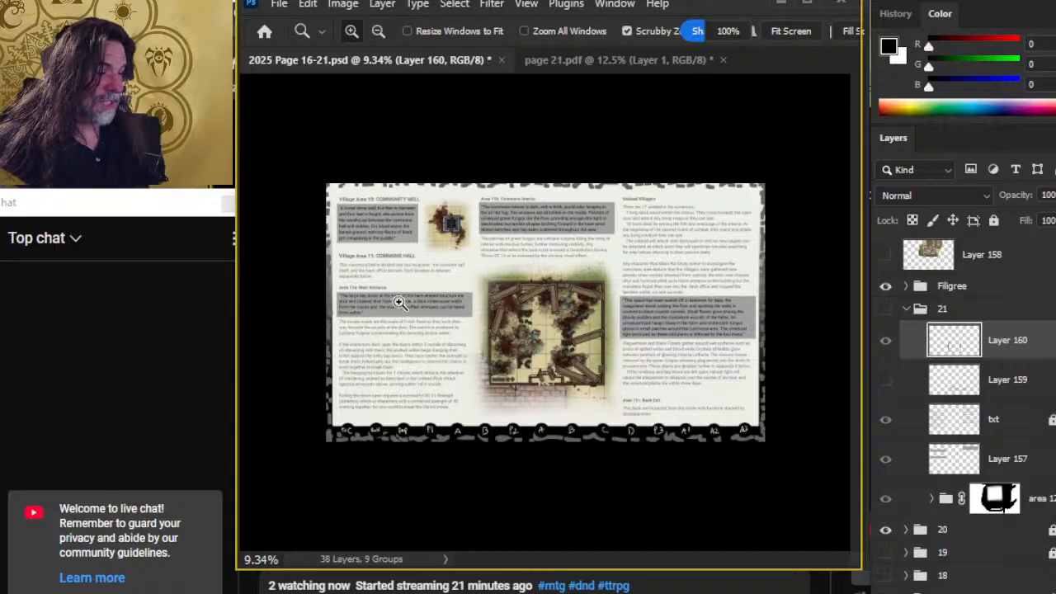
scroll(605, 326, up, 3)
scroll(605, 326, down, 2)
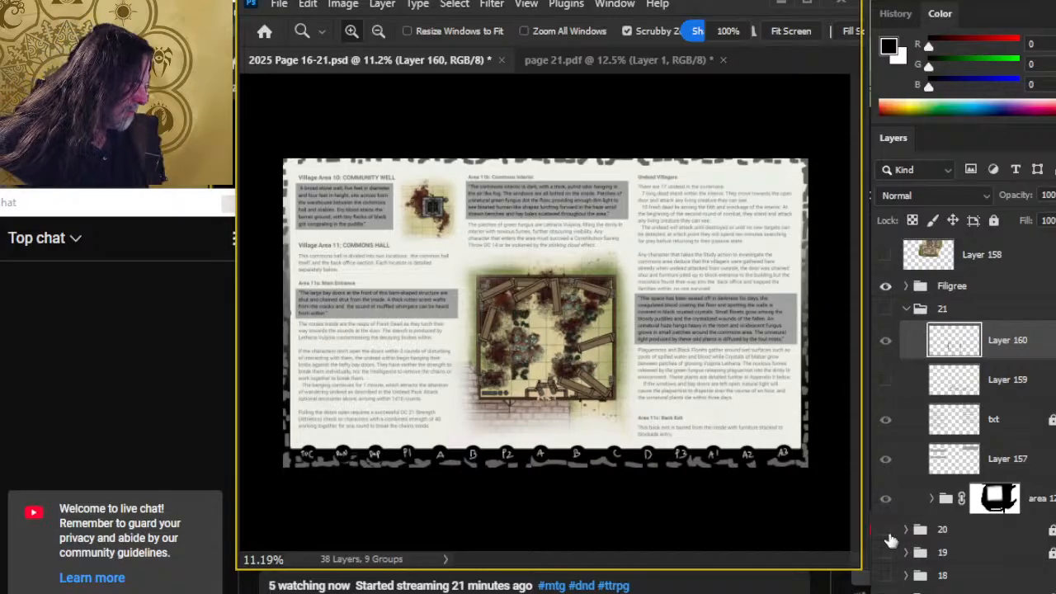
- Hide group 20, examine the village map in group 16, and switch to group 17 to view its house map
click(886, 530)
scroll(886, 537, down, 2)
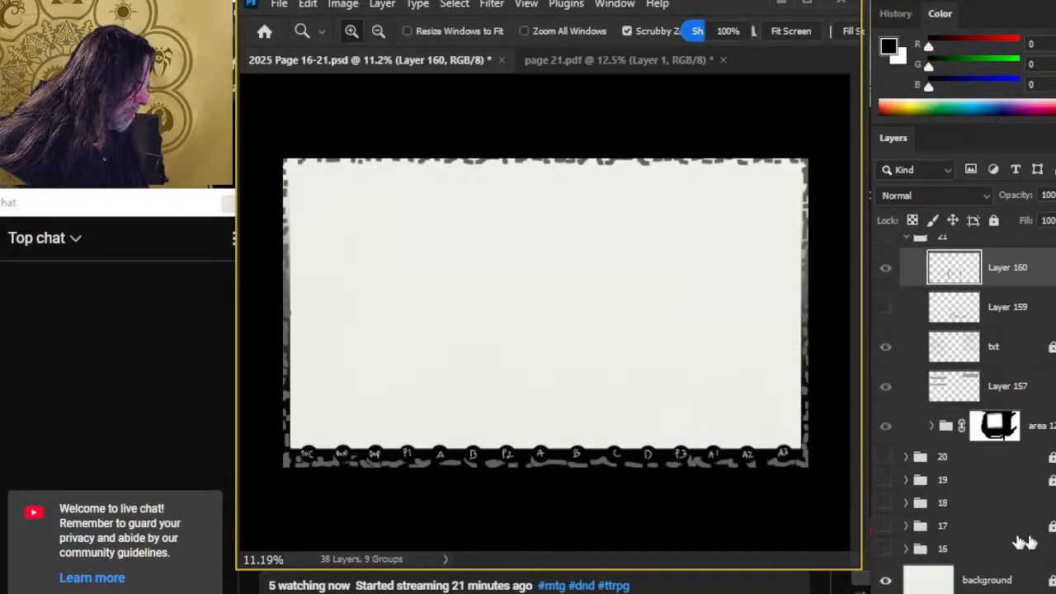
click(885, 549)
scroll(698, 417, up, 4)
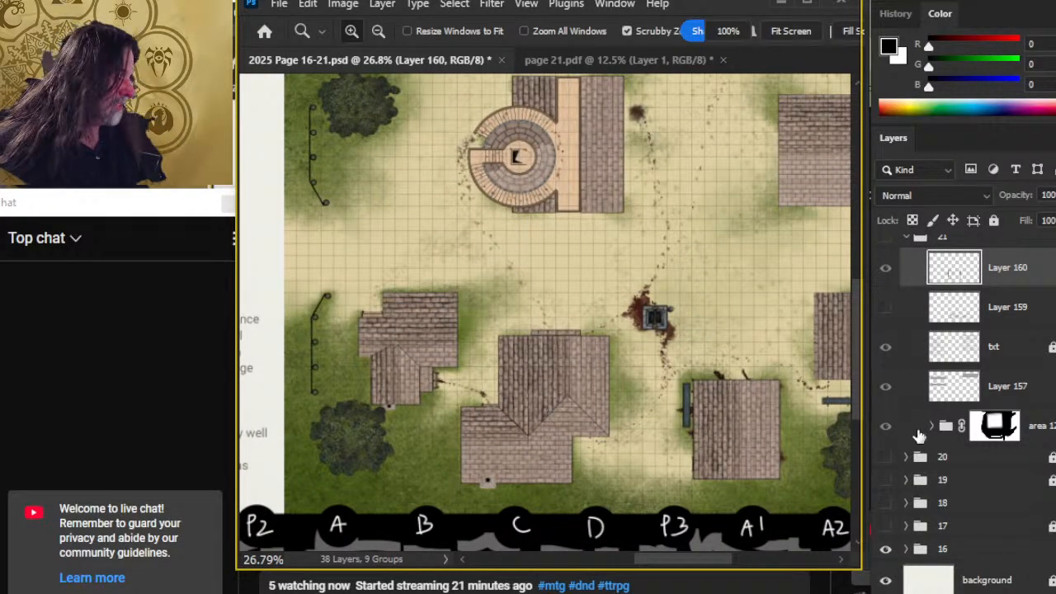
click(885, 527)
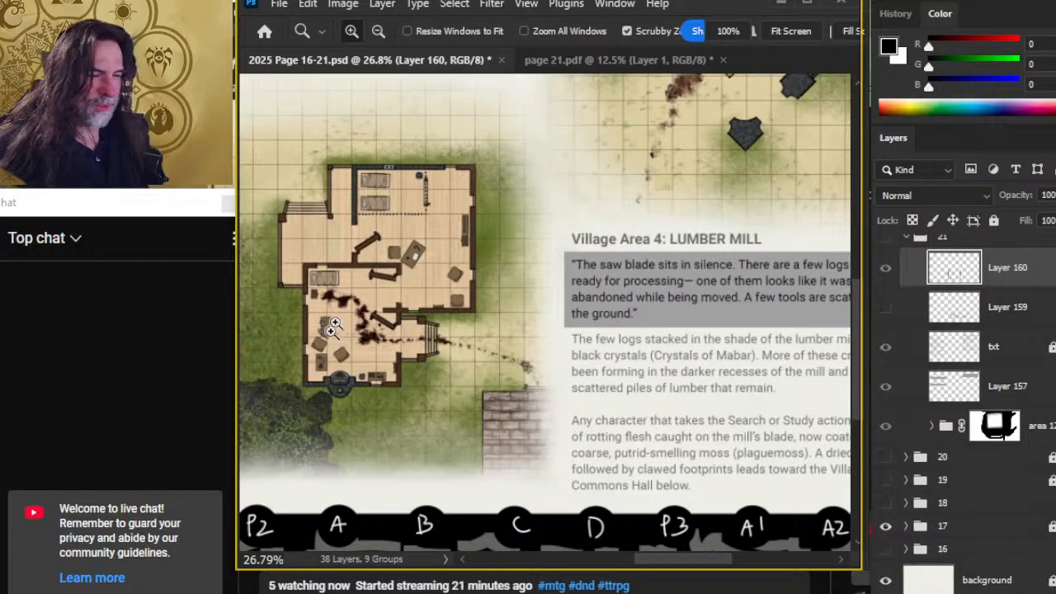
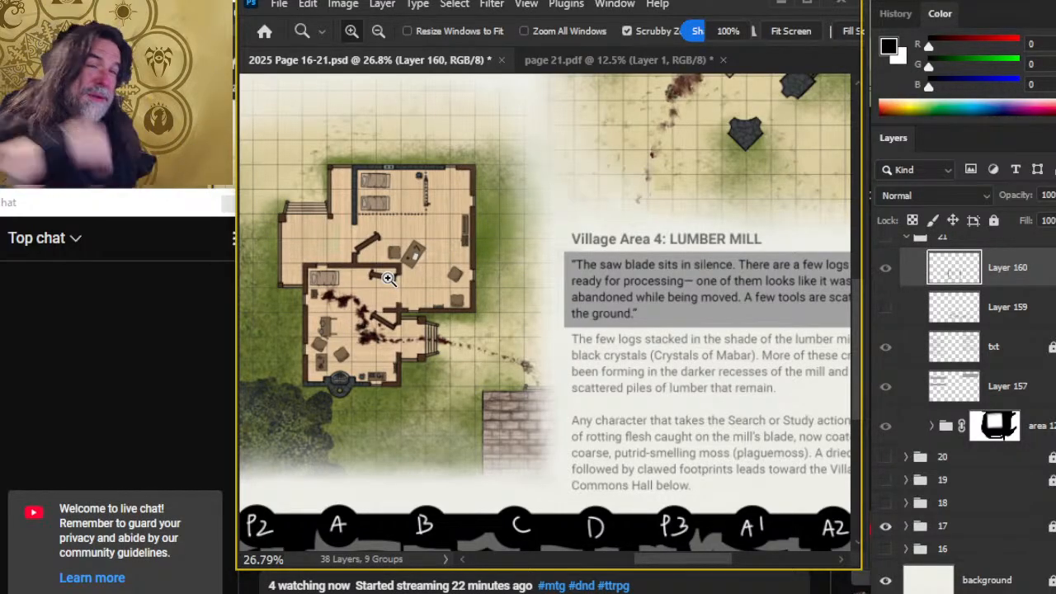
- Show group 16 again in place of group 17 and view the full village map around the community well
click(886, 526)
click(885, 549)
drag(665, 347, 585, 385)
drag(625, 392, 607, 403)
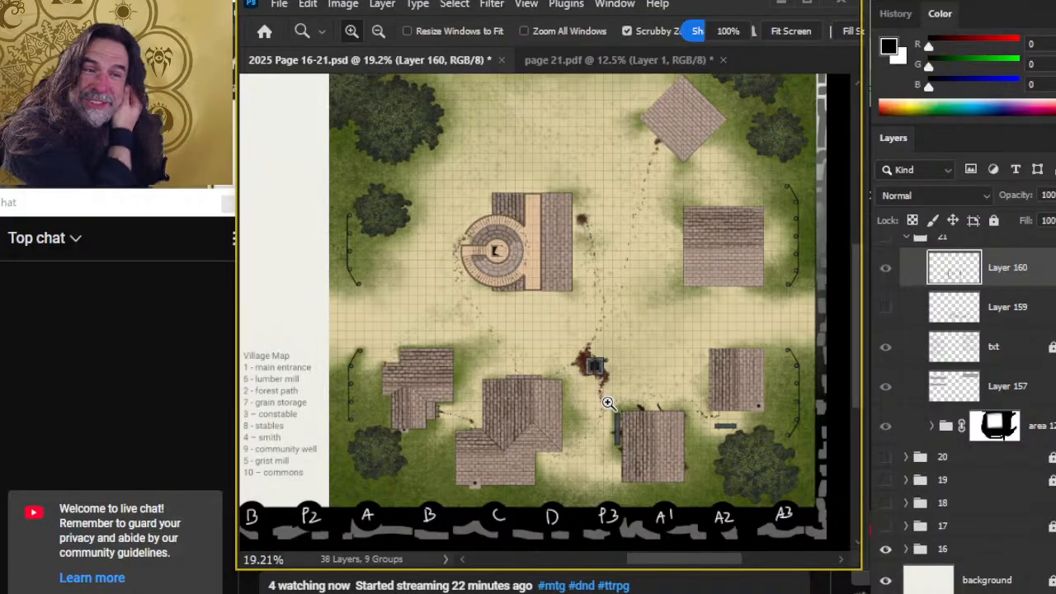
- Hide group 16 and show group 21 with the Mayor Residence page again
click(886, 549)
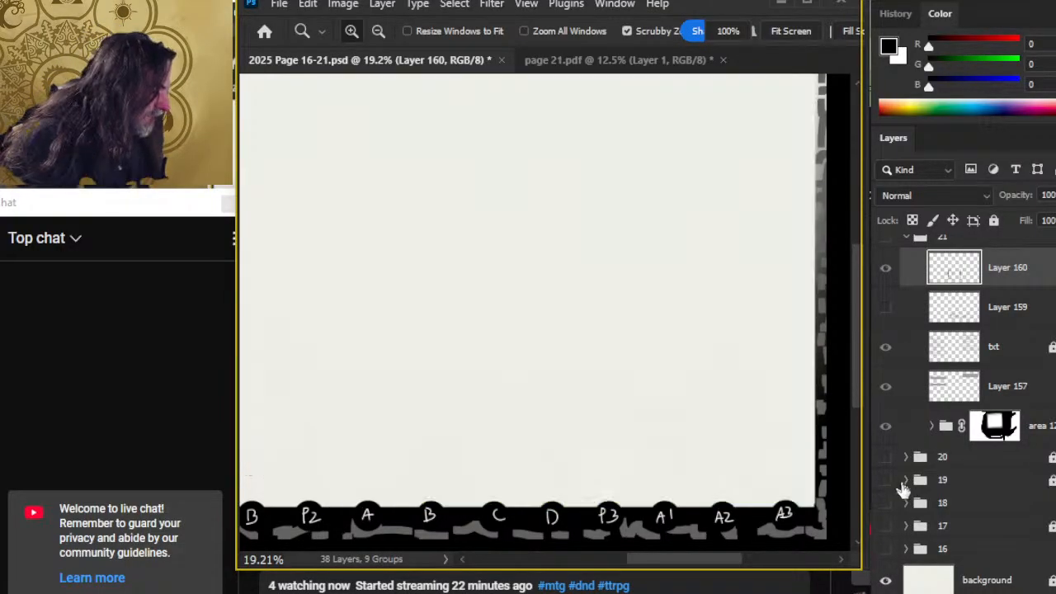
scroll(1001, 437, up, 2)
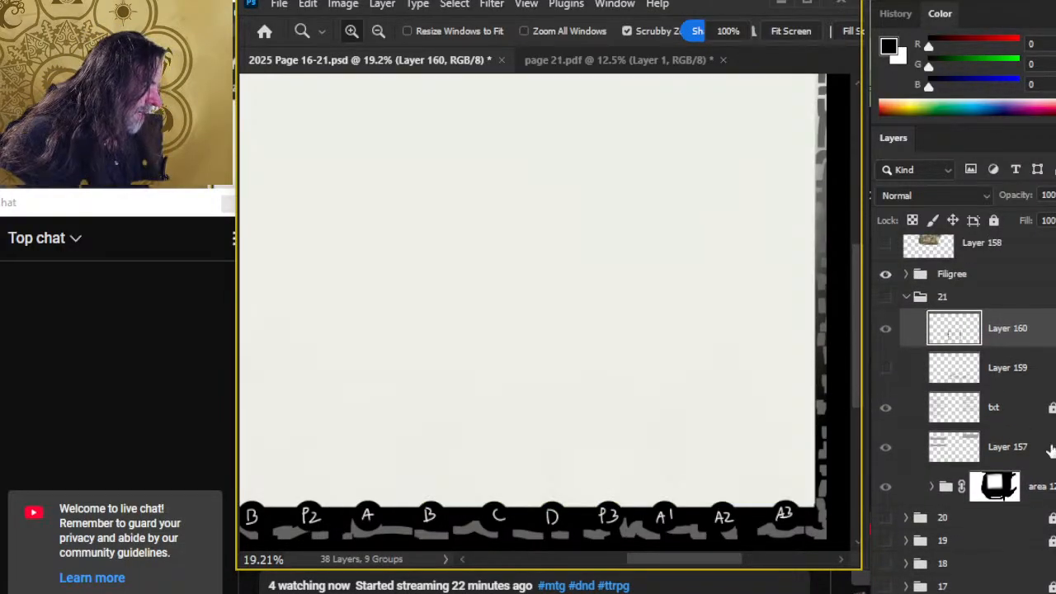
click(887, 298)
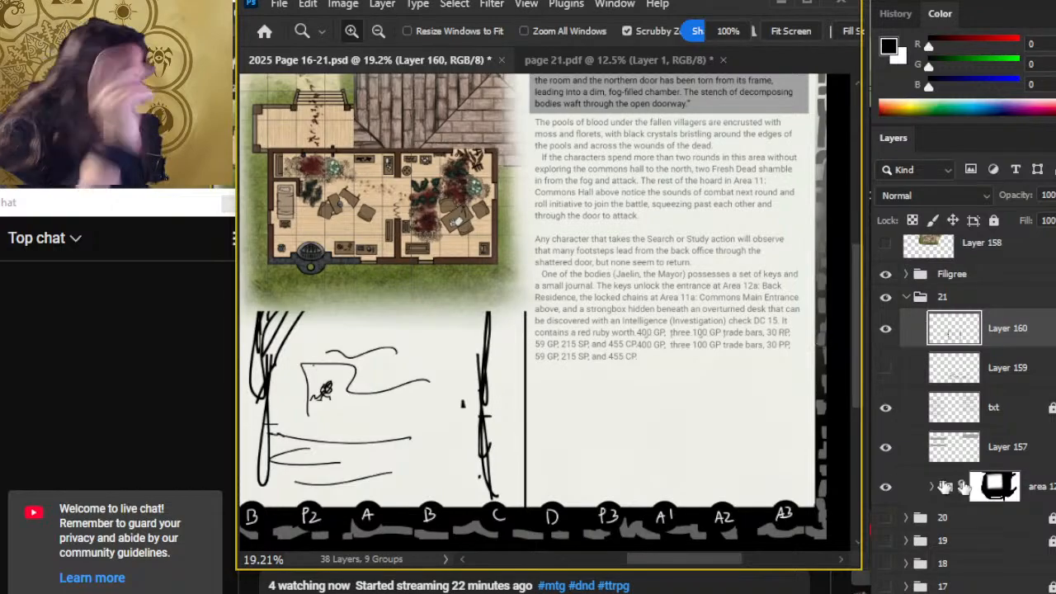
- Delete the sketch on Layer 160 and make Layer 159 visible in its place
key(Delete)
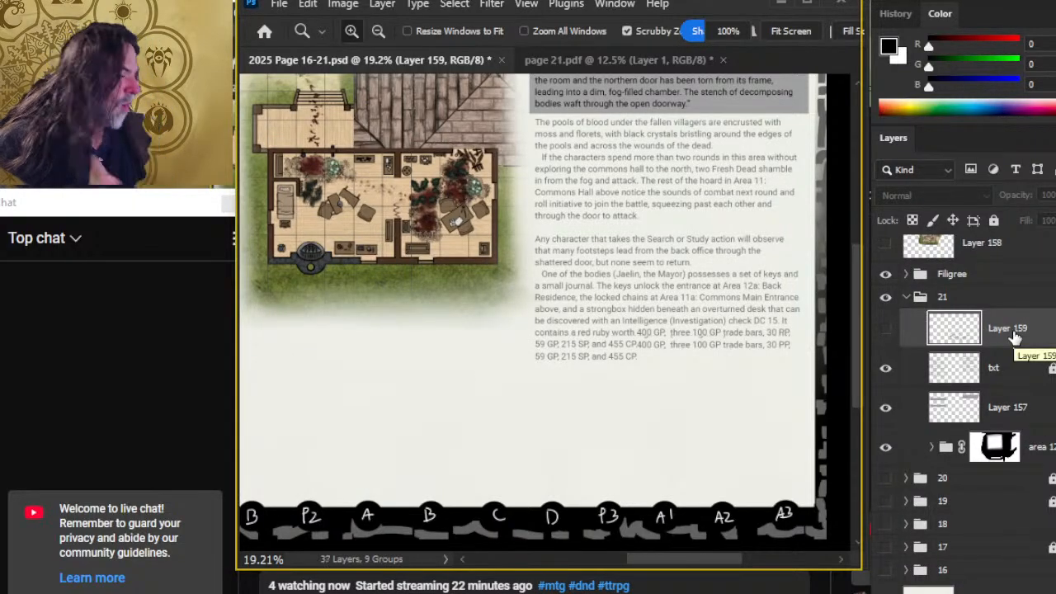
click(886, 329)
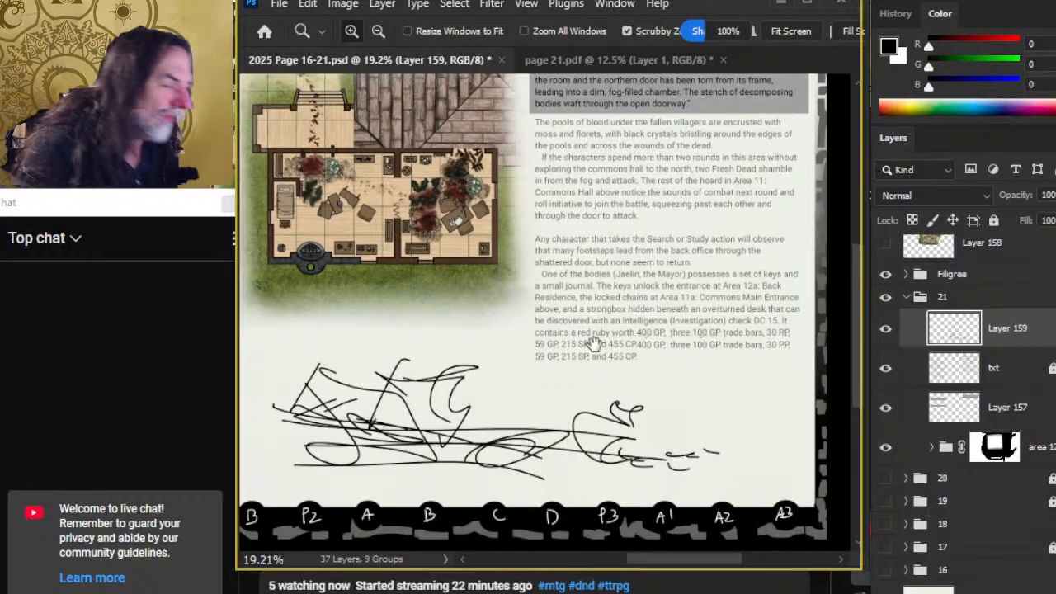
- Read the paragraph about the mayor's keys and strongbox treasure up close and view the whole page layout
drag(590, 342, 537, 338)
scroll(570, 389, up, 4)
drag(641, 397, 586, 409)
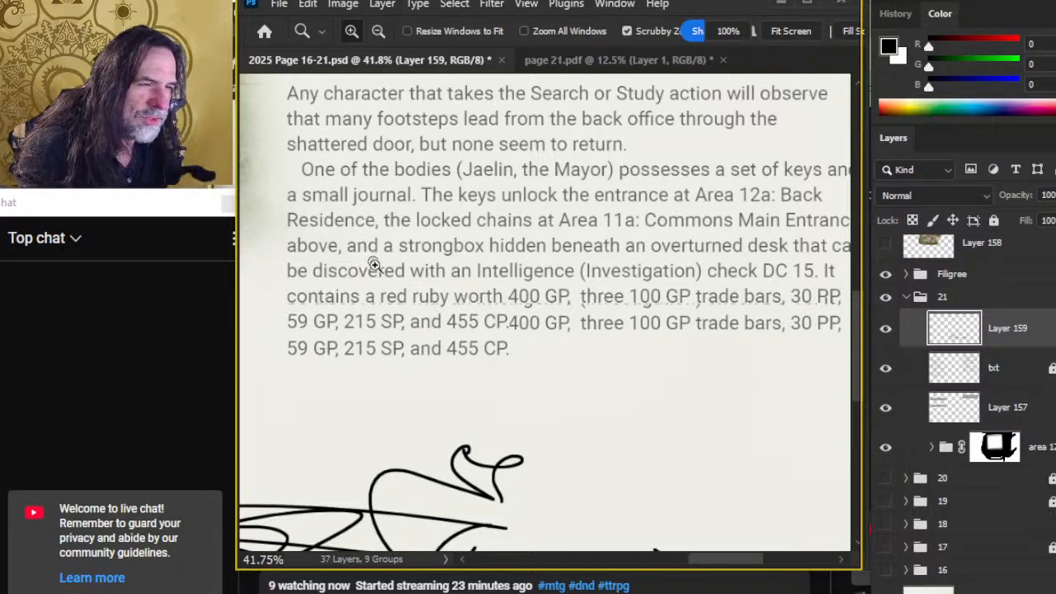
drag(441, 388, 357, 371)
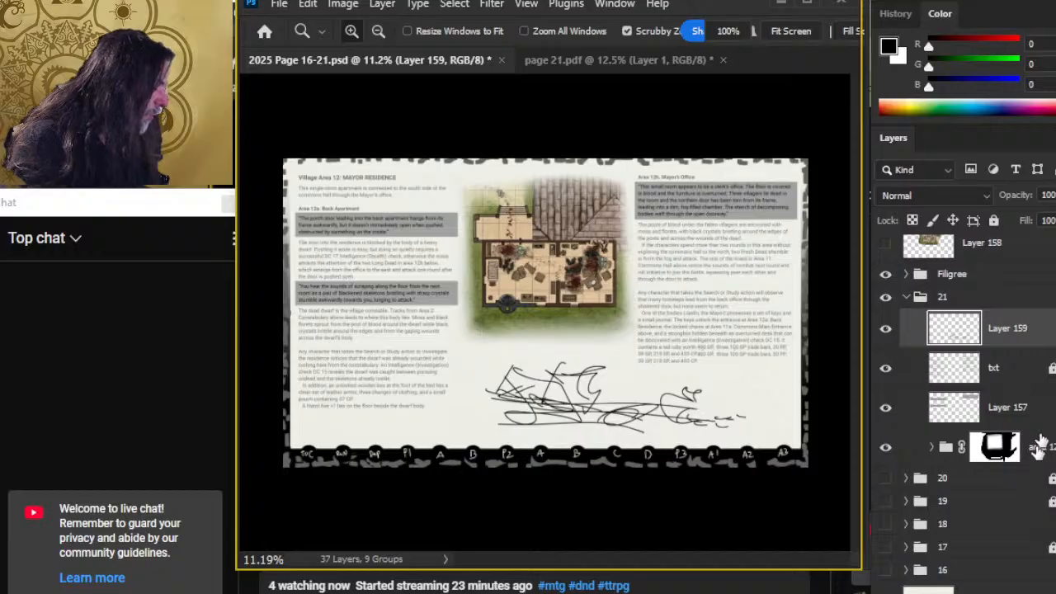
- Clear the old scribbled sketch from Layer 159 and brush a small oval in the empty space below the map
key(Delete)
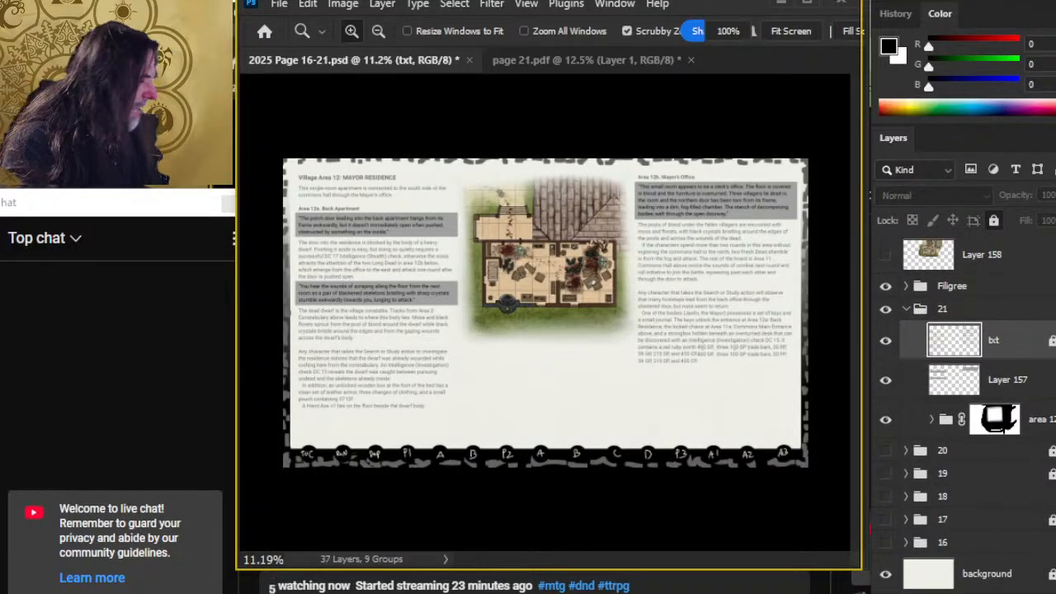
key(ctrl+z)
mouse_move(537, 413)
mouse_down()
mouse_move(596, 391)
mouse_move(549, 349)
mouse_move(525, 367)
mouse_move(542, 368)
mouse_up()
key(b)
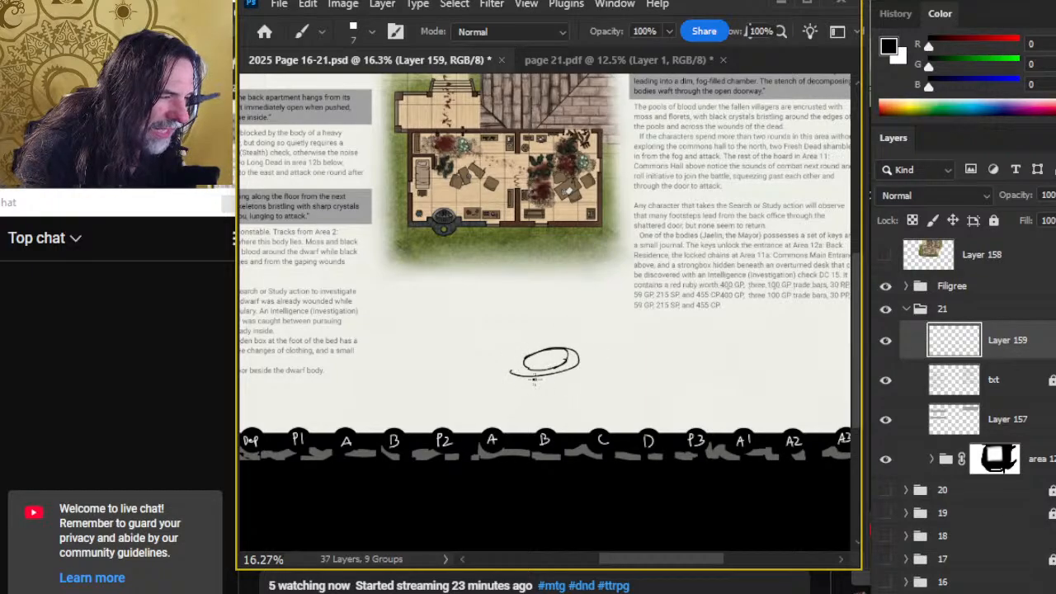
- Erase the small oval below the map and give the eraser a round tip at size 500
key(e)
mouse_move(532, 356)
mouse_down()
mouse_move(553, 371)
mouse_move(552, 385)
mouse_move(510, 360)
mouse_up()
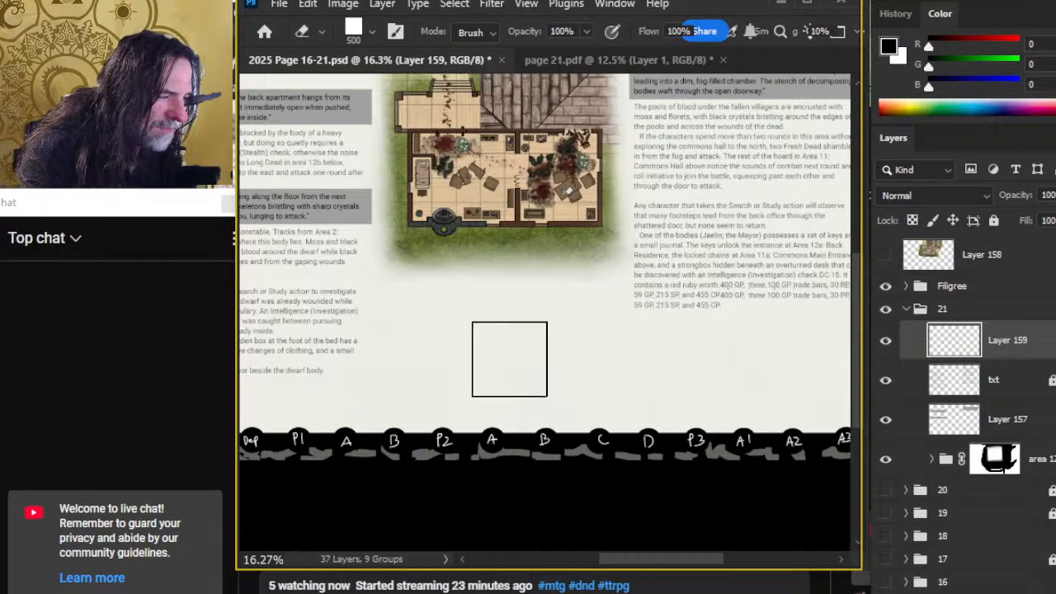
right_click(528, 363)
click(610, 468)
key(Return)
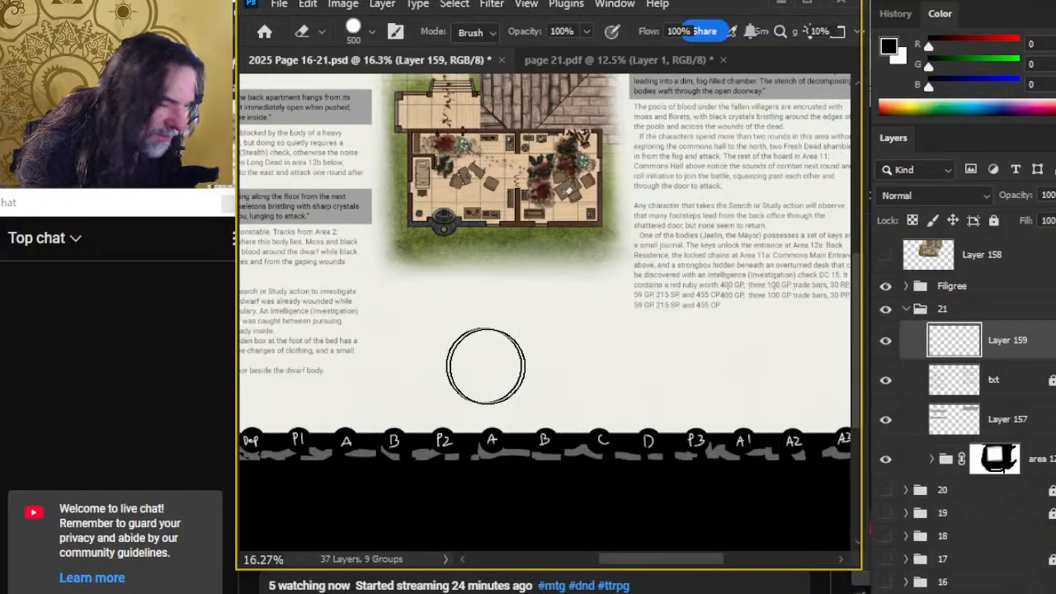
- Sketch a small oval coin with a thick edge and angled strokes beside it below the map
key(b)
mouse_move(548, 339)
mouse_down()
mouse_move(595, 360)
mouse_move(542, 356)
mouse_move(554, 338)
mouse_move(545, 335)
mouse_move(550, 358)
mouse_move(508, 343)
mouse_move(509, 370)
mouse_up()
key(e)
key(b)
key(e)
key(b)
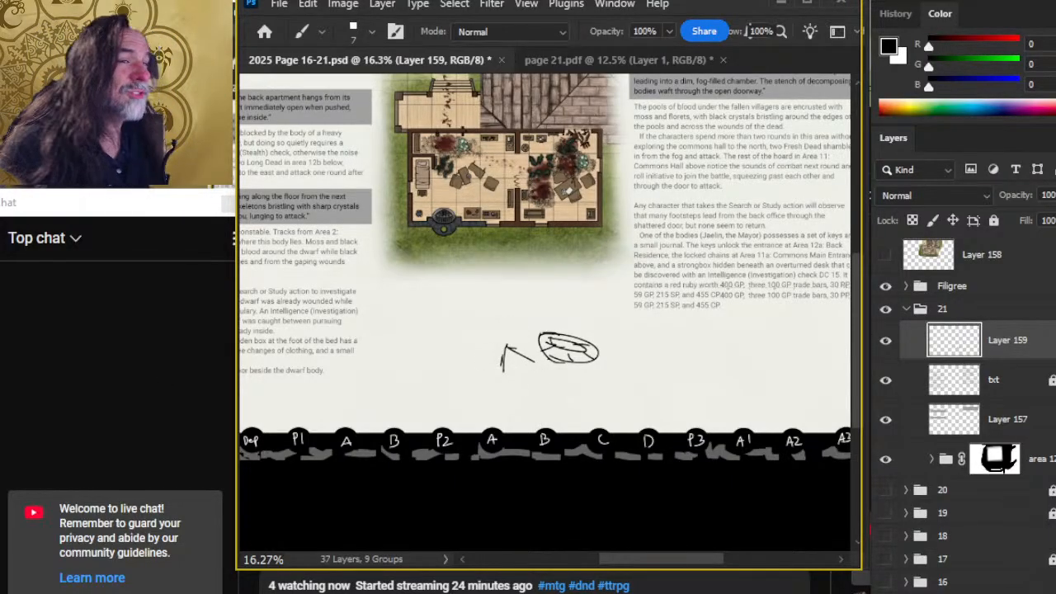
- Switch to the web browser and search Google for "dnd 5e trade bars" in a new tab
key(alt+Tab)
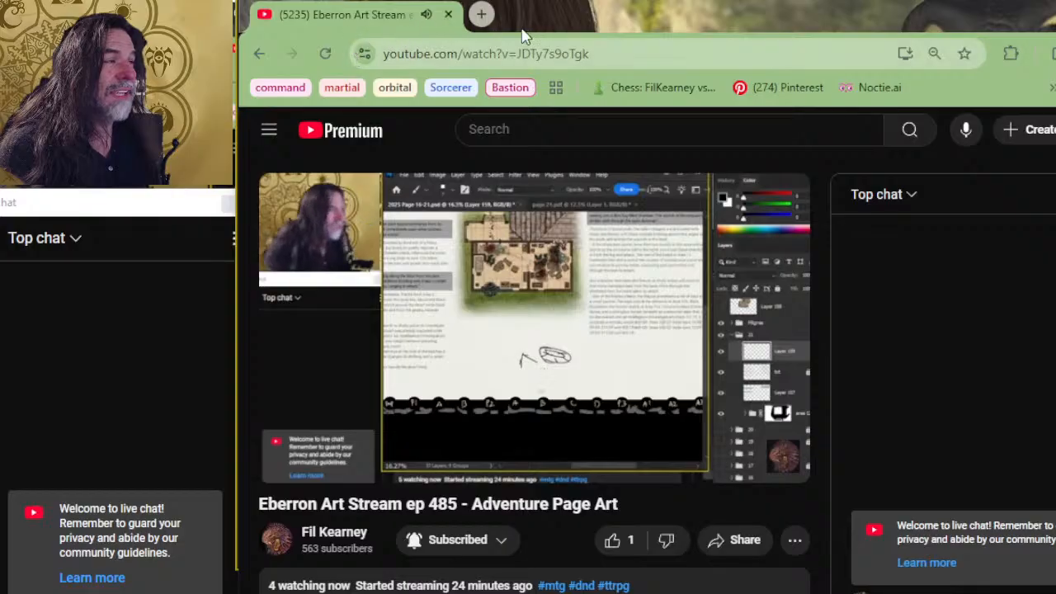
click(482, 14)
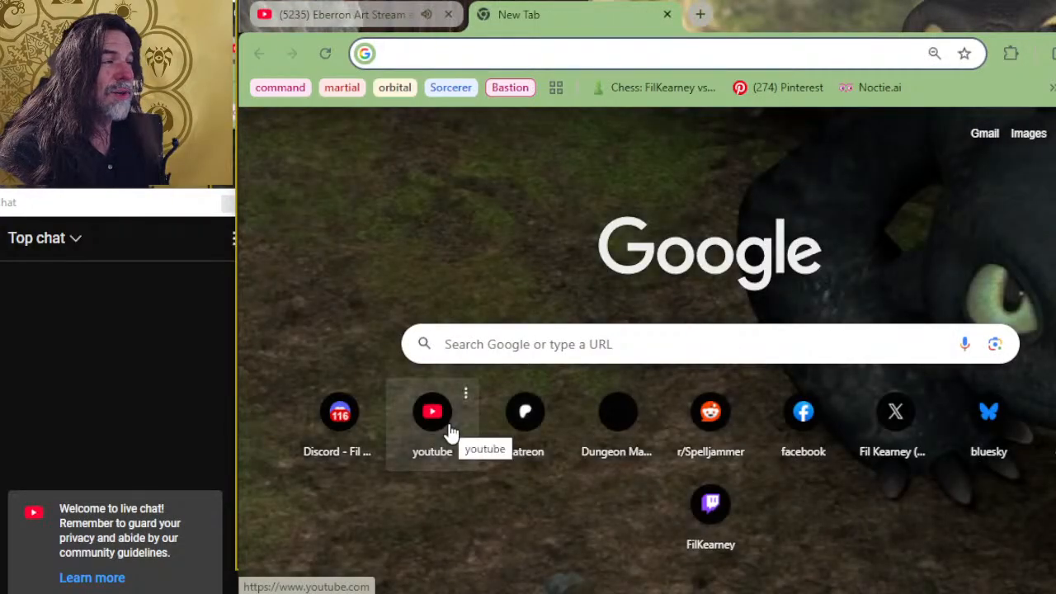
text(dnd 5e trad)
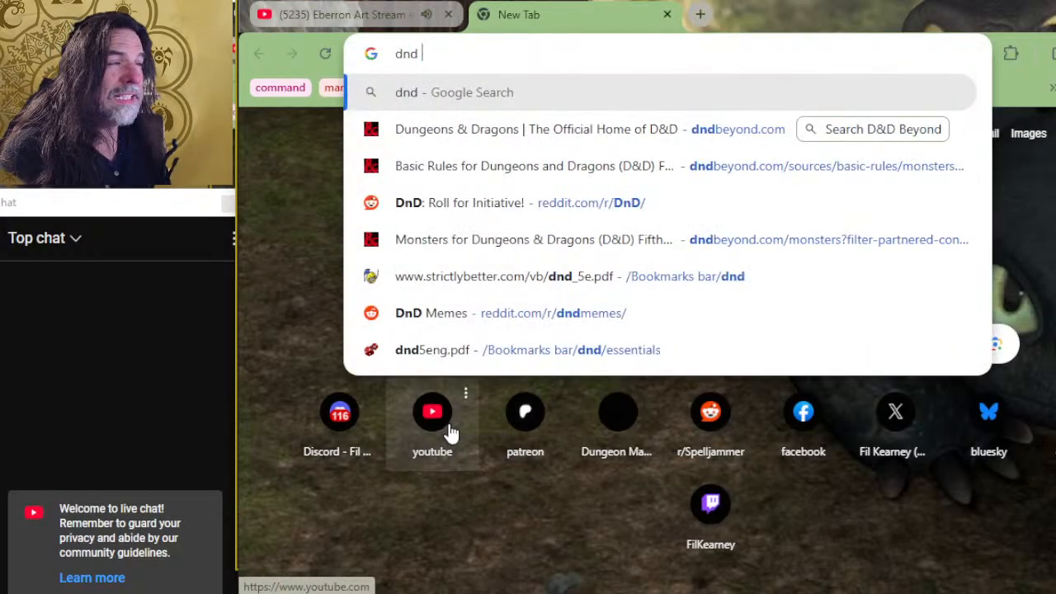
key(BackSpace)
key(BackSpace)
key(BackSpace)
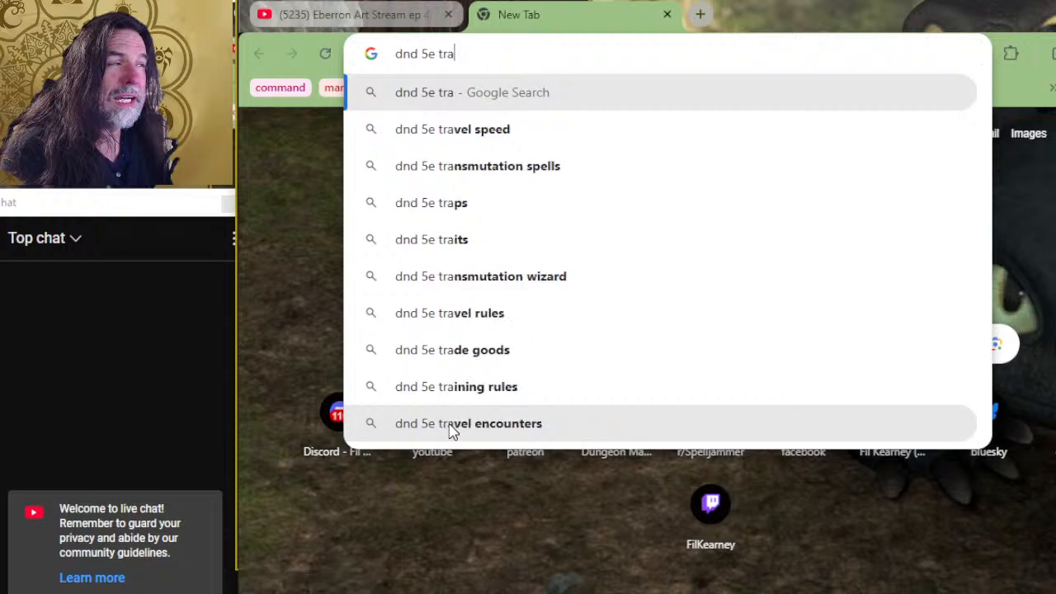
text(rade bars)
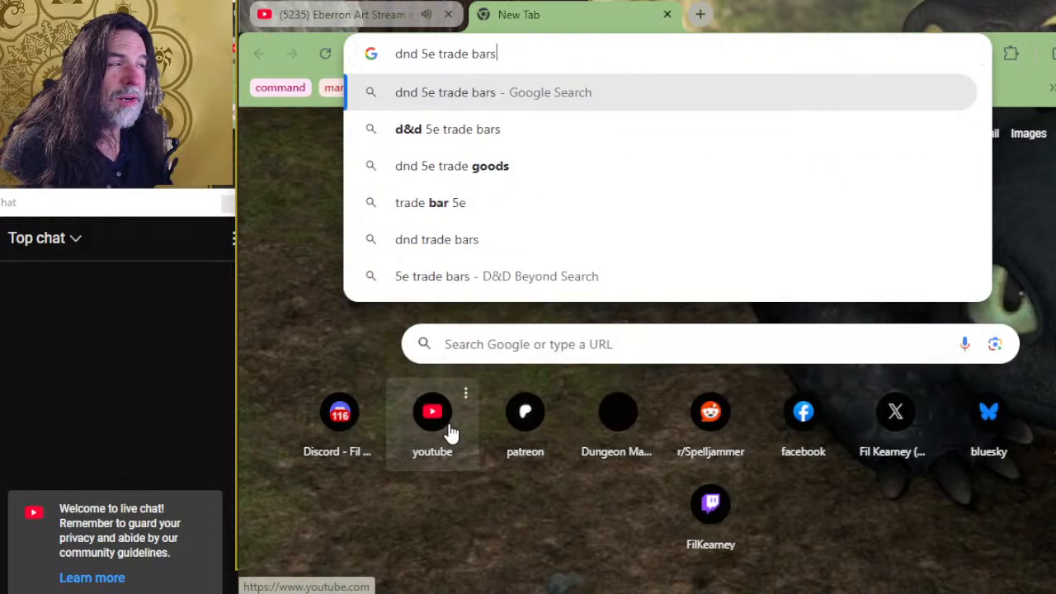
key(Return)
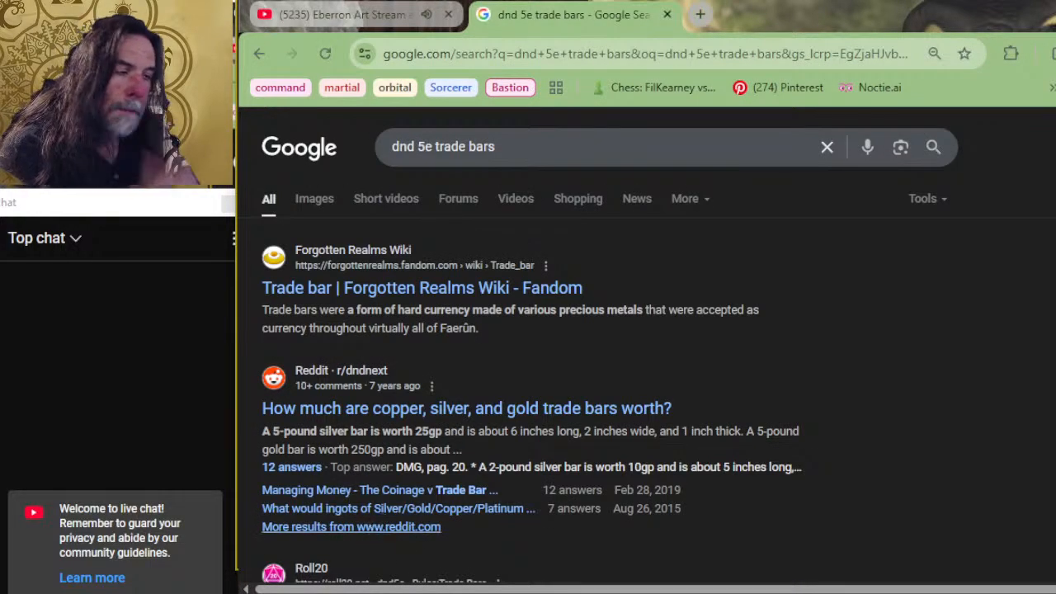
- Browse the image results for trade bars as visual reference
click(295, 200)
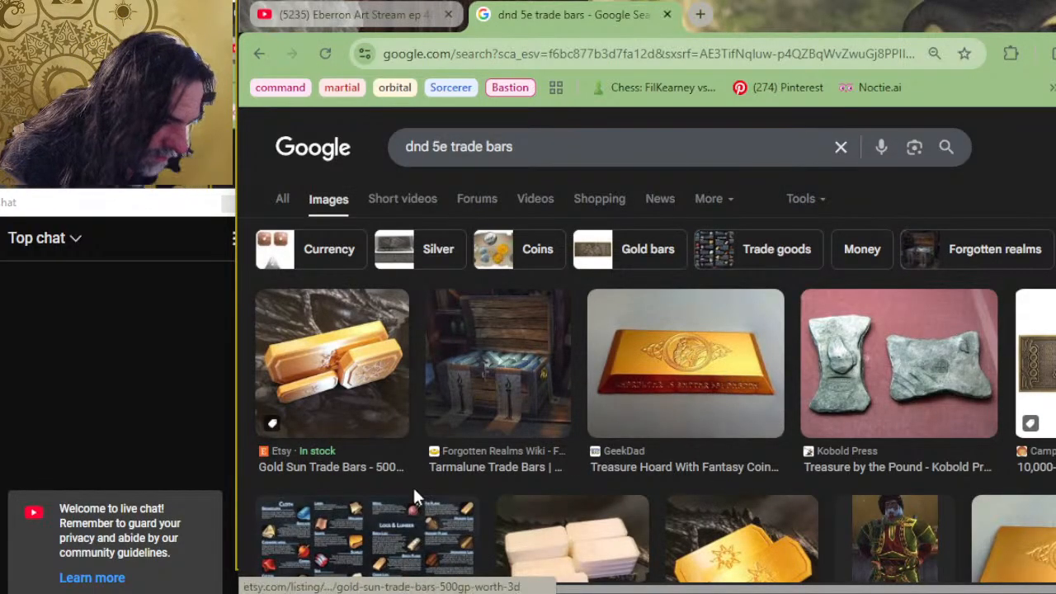
scroll(462, 288, down, 4)
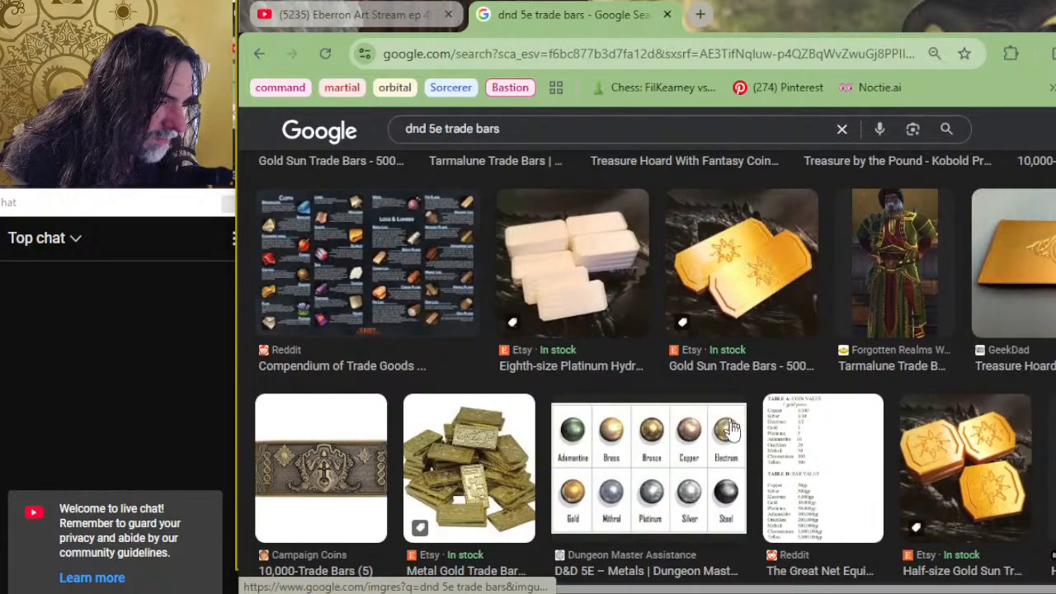
scroll(646, 392, down, 2)
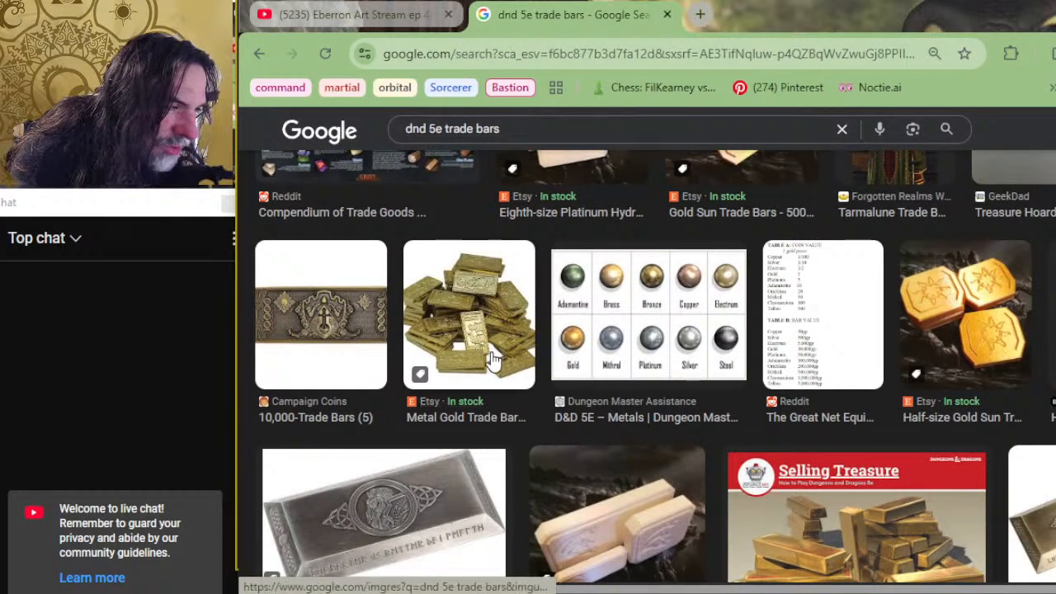
scroll(496, 364, down, 1)
scroll(496, 364, down, 1)
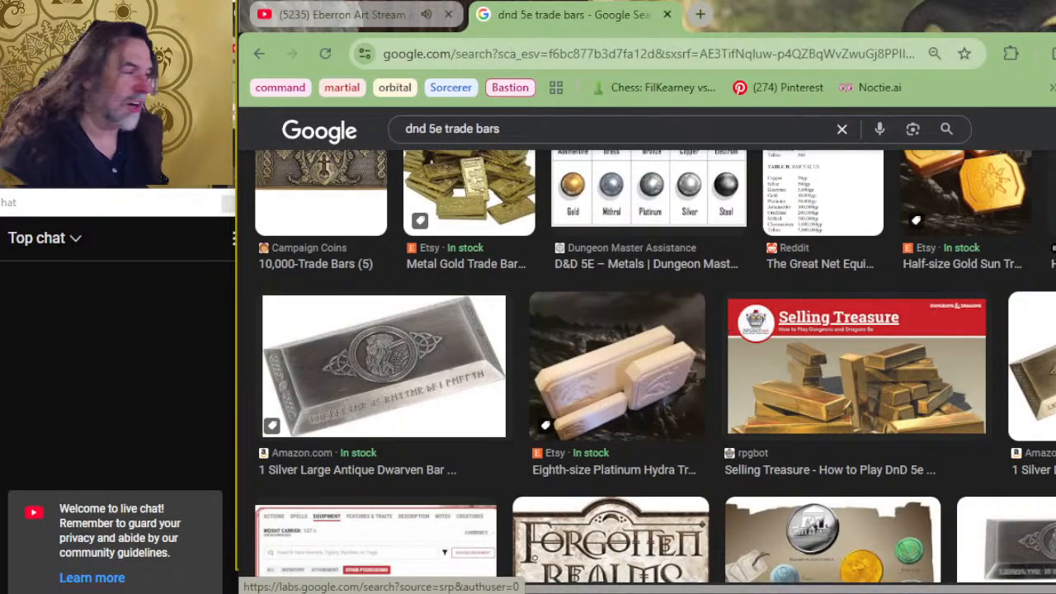
scroll(676, 316, up, 2)
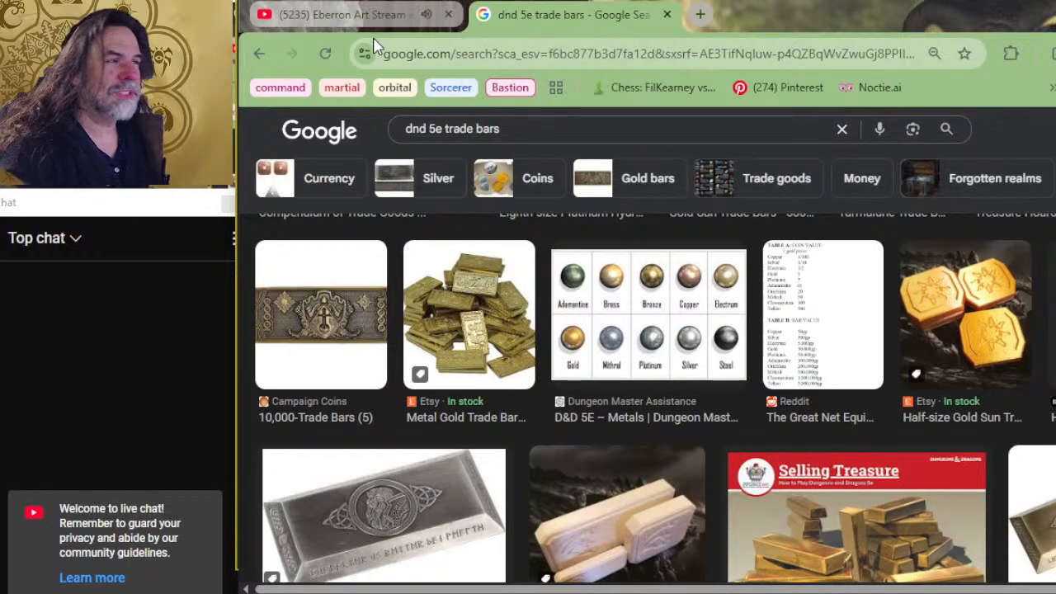
- Go to dndbeyond.com and search the site for "Trade Bars"
click(475, 56)
text(dndbeyond.com)
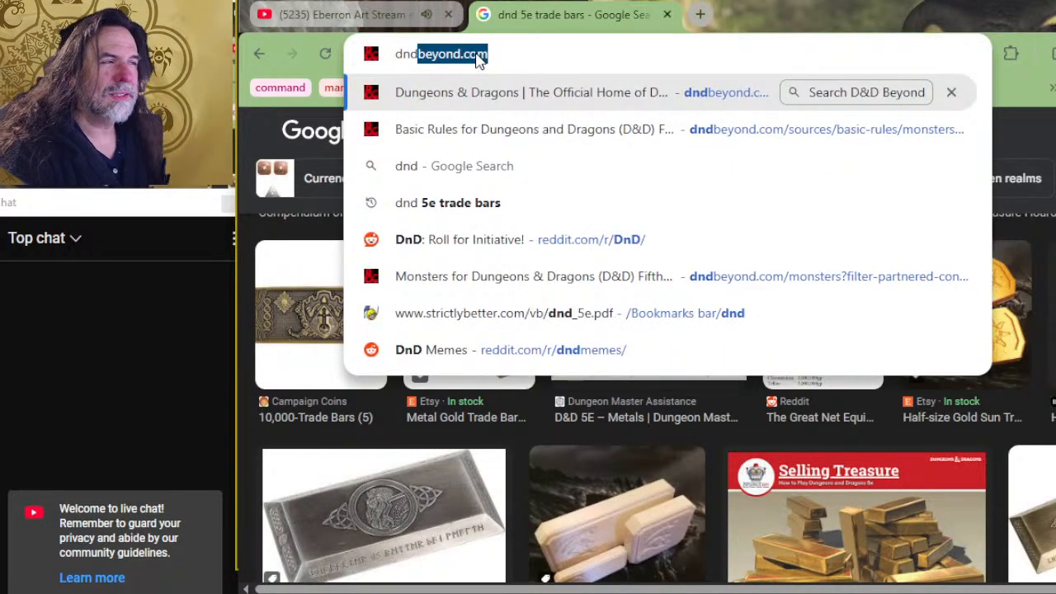
click(536, 99)
click(535, 139)
text(trade bar)
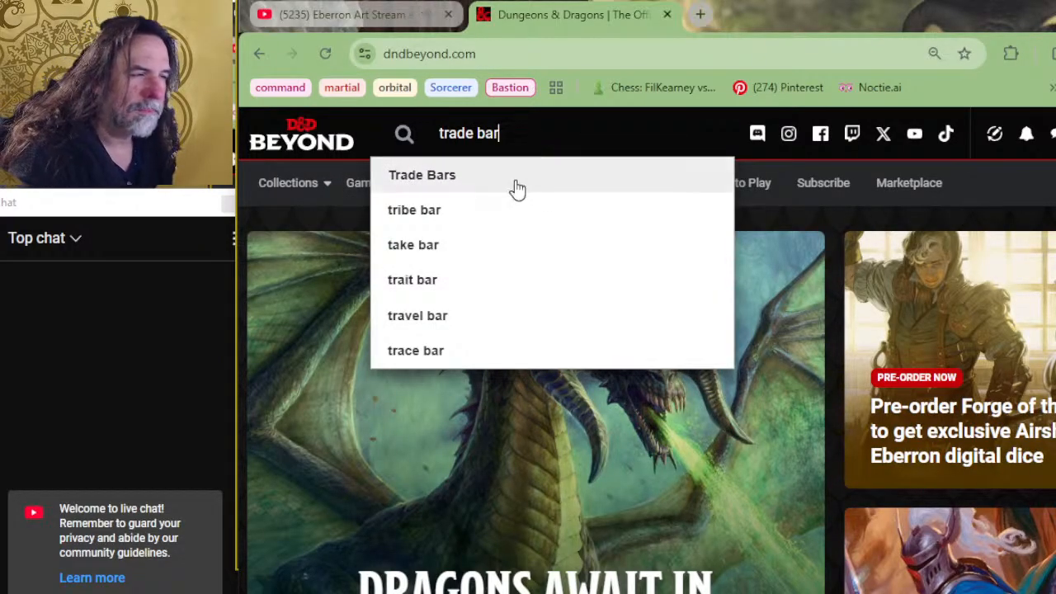
click(500, 195)
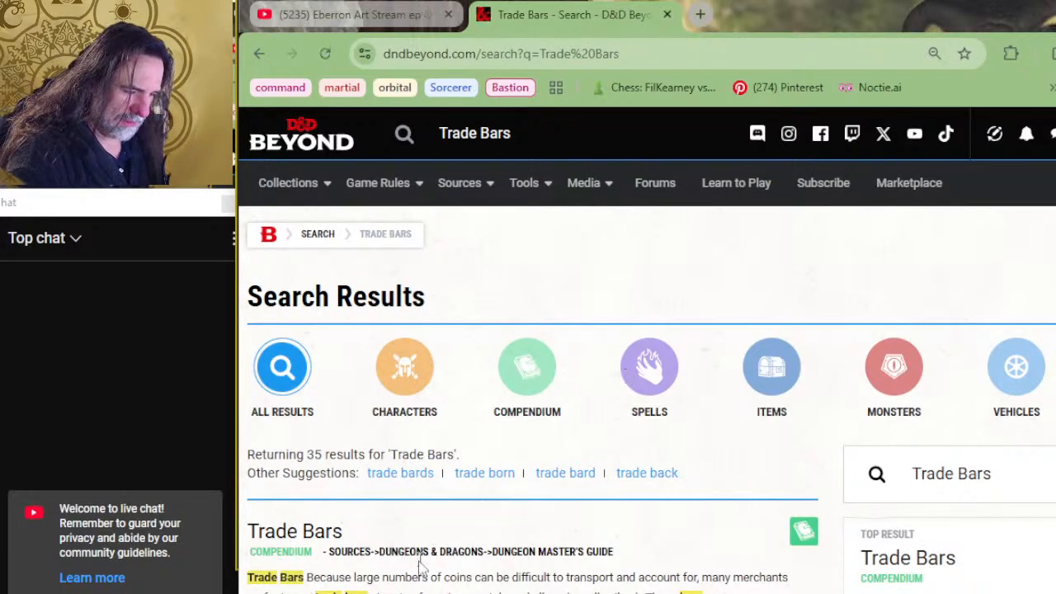
- Open the Dungeon Master's Guide entry on Trade Bars and examine the bars' values and dimensions
click(336, 538)
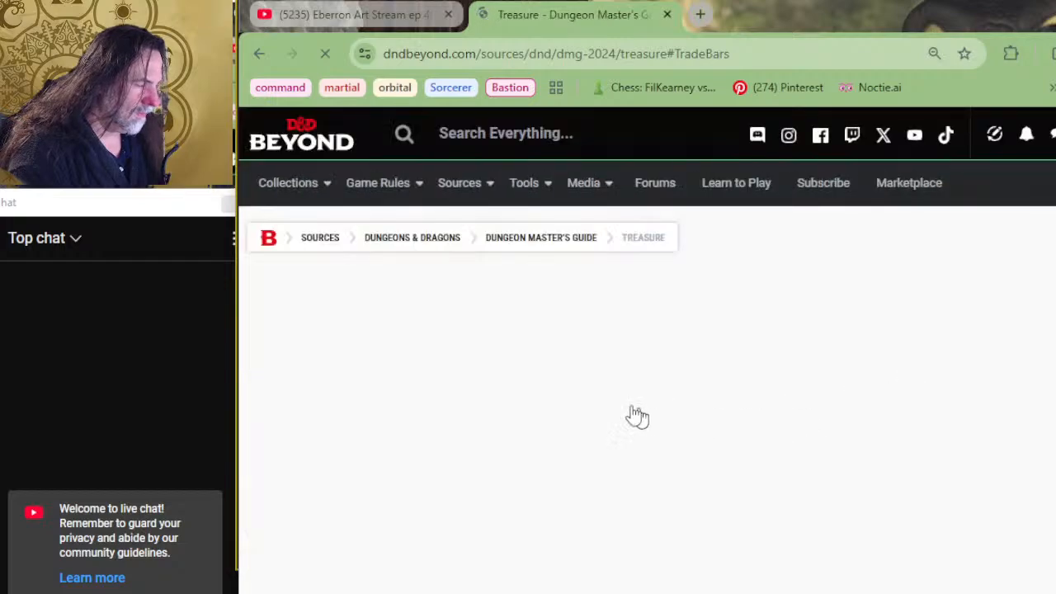
scroll(718, 297, down, 4)
scroll(718, 297, down, 12)
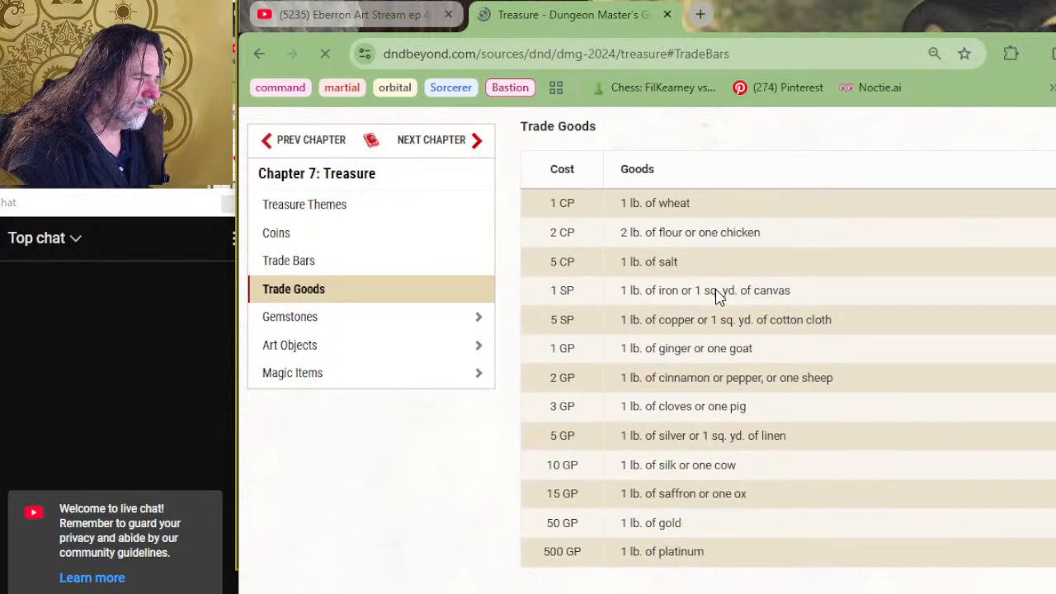
scroll(722, 293, up, 10)
scroll(734, 301, up, 4)
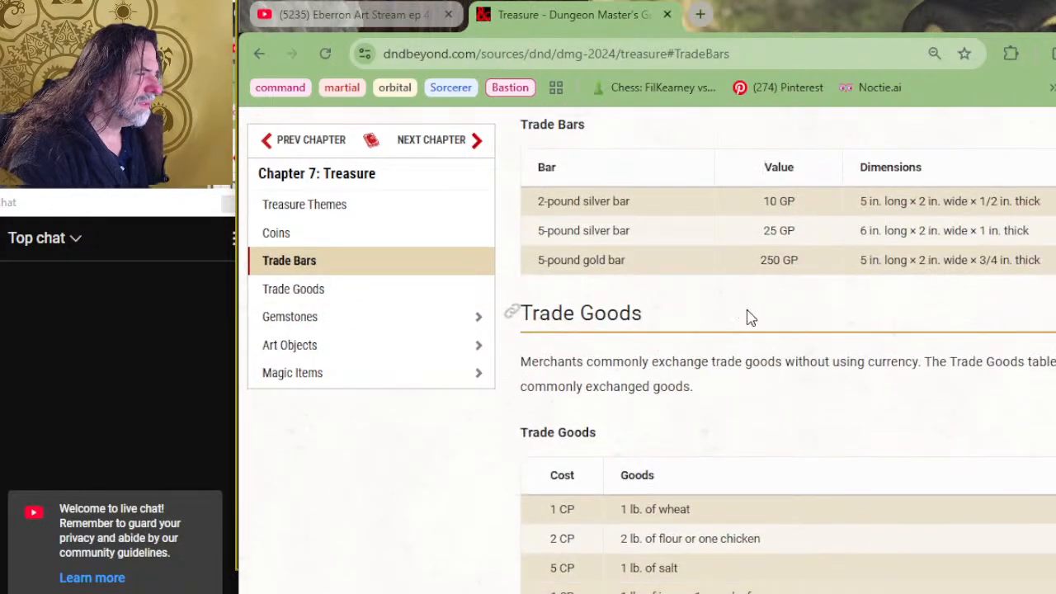
- Look through the Treasure chapter's sections on gemstones, art objects and magic items
scroll(823, 409, down, 20)
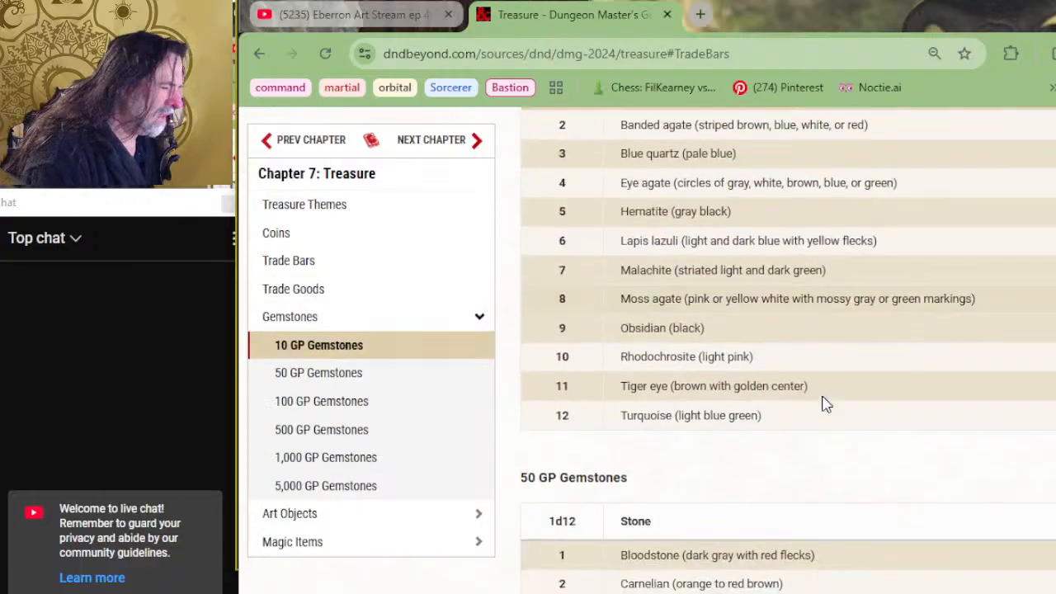
scroll(817, 396, down, 20)
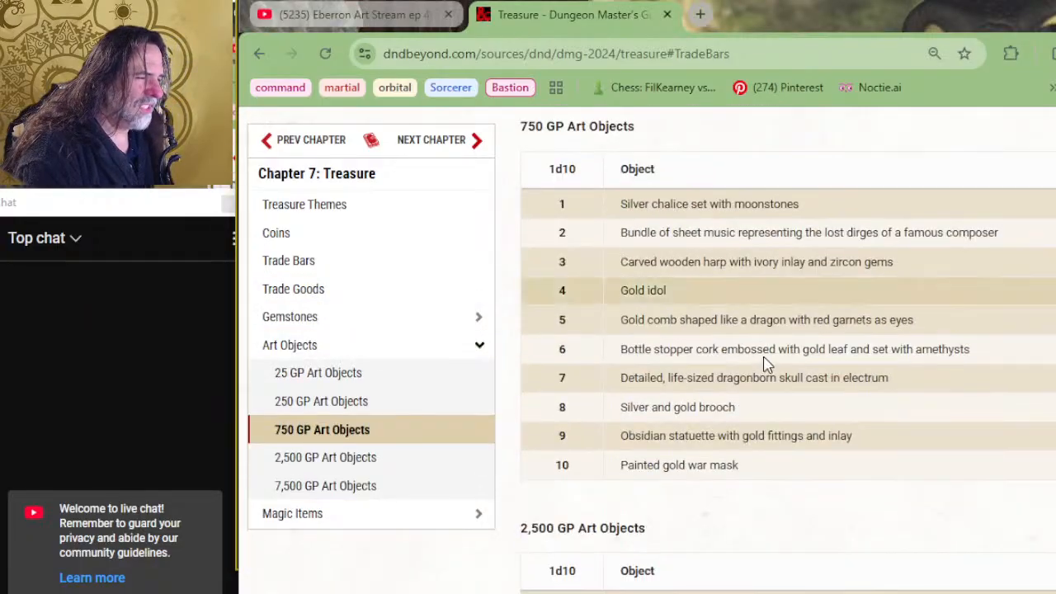
scroll(774, 347, down, 20)
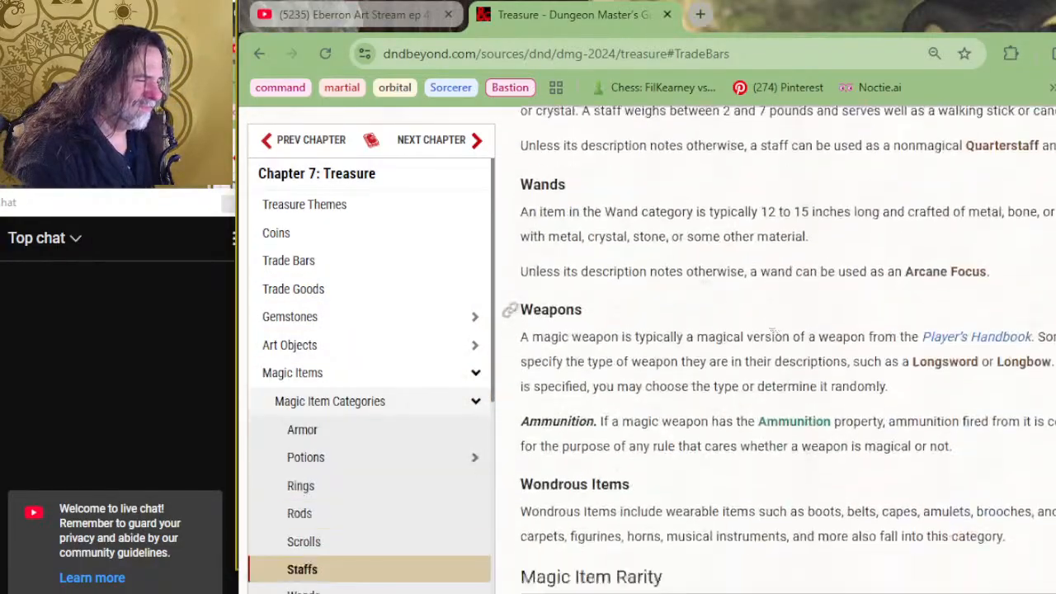
- Skim the magic item sections of the Dungeon Master's Guide Treasure chapter, and close its page
scroll(766, 334, down, 5)
scroll(766, 334, up, 5)
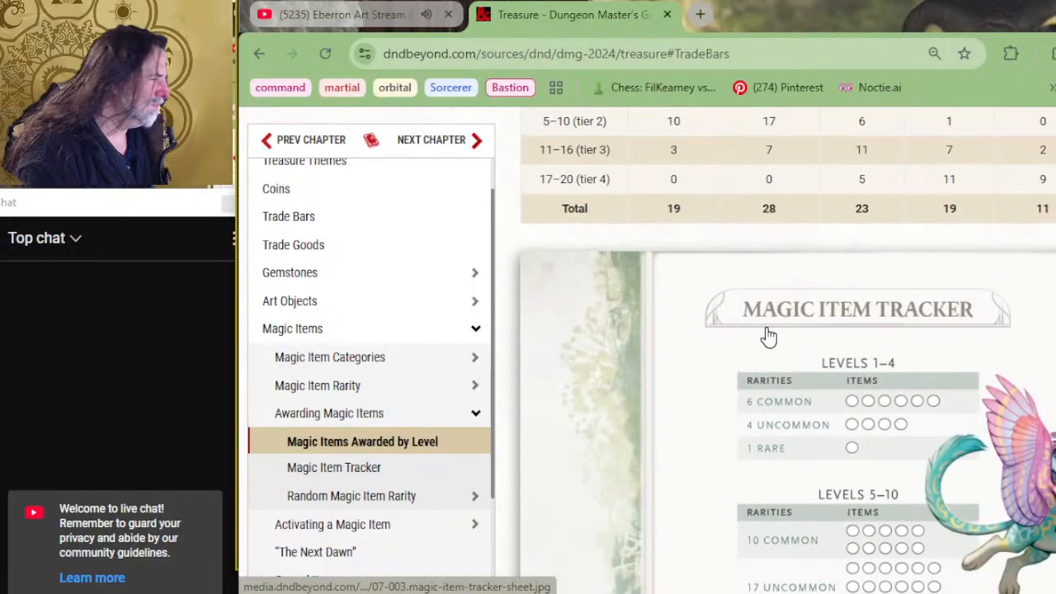
scroll(766, 335, down, 12)
scroll(766, 335, down, 20)
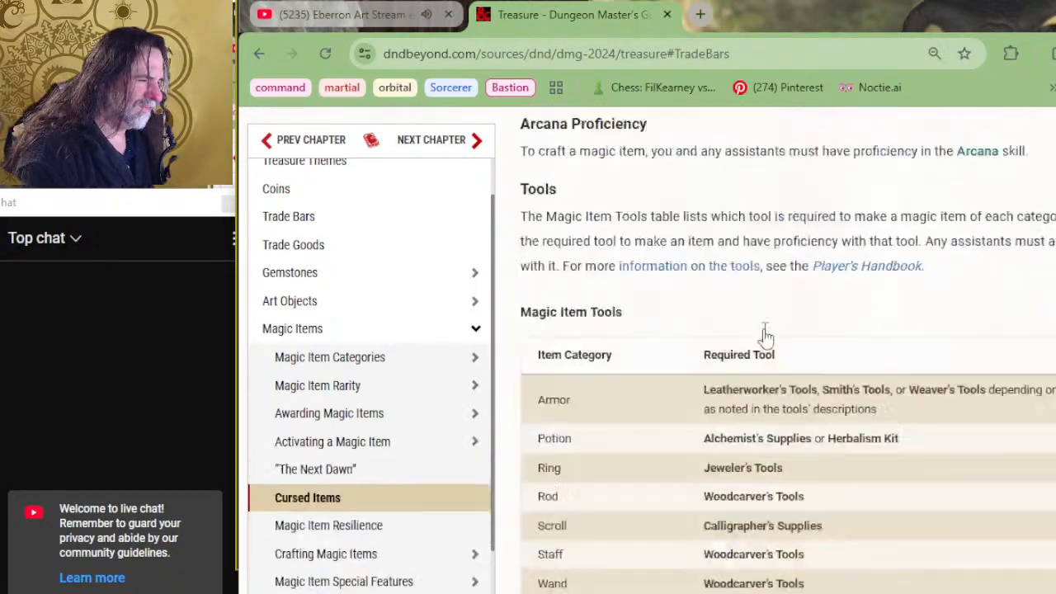
scroll(766, 339, up, 3)
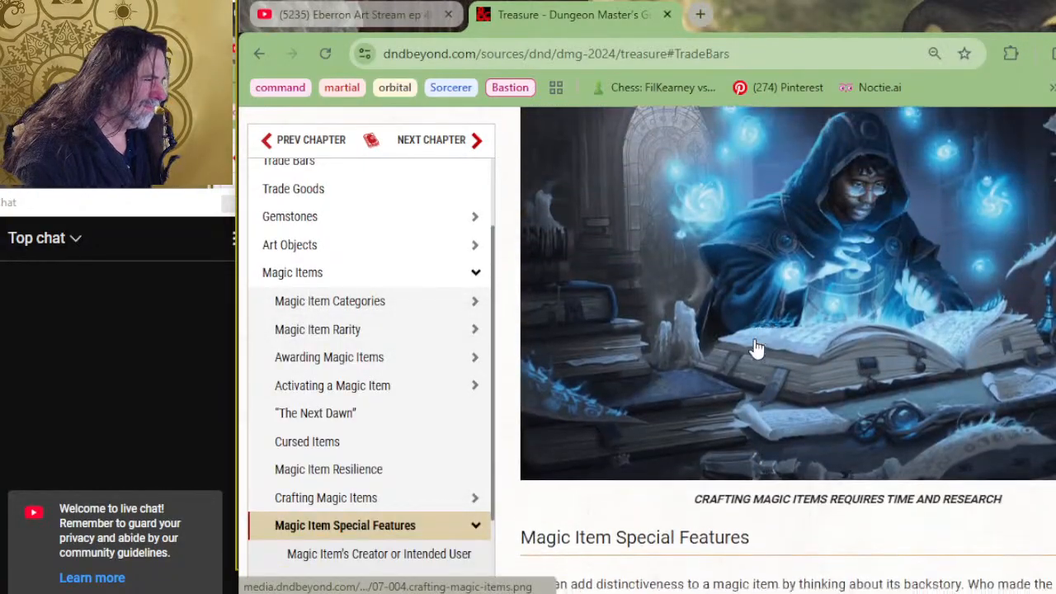
scroll(759, 349, down, 15)
scroll(760, 342, up, 20)
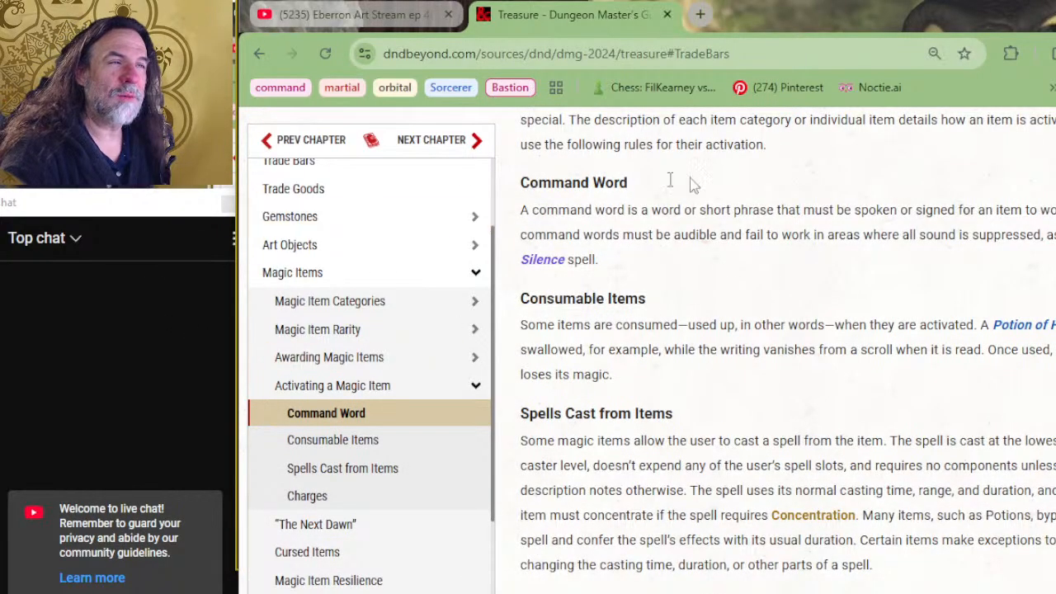
click(668, 15)
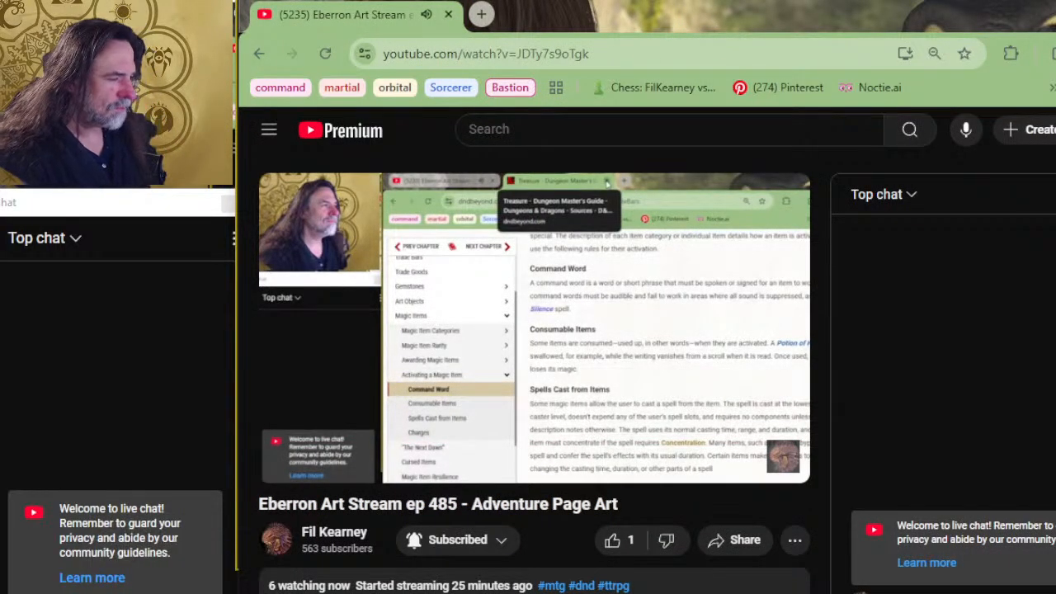
- Switch to Photoshop and rework the small oval sketch below the map, shifting it right and removing the arrow beside it
key(alt+Tab)
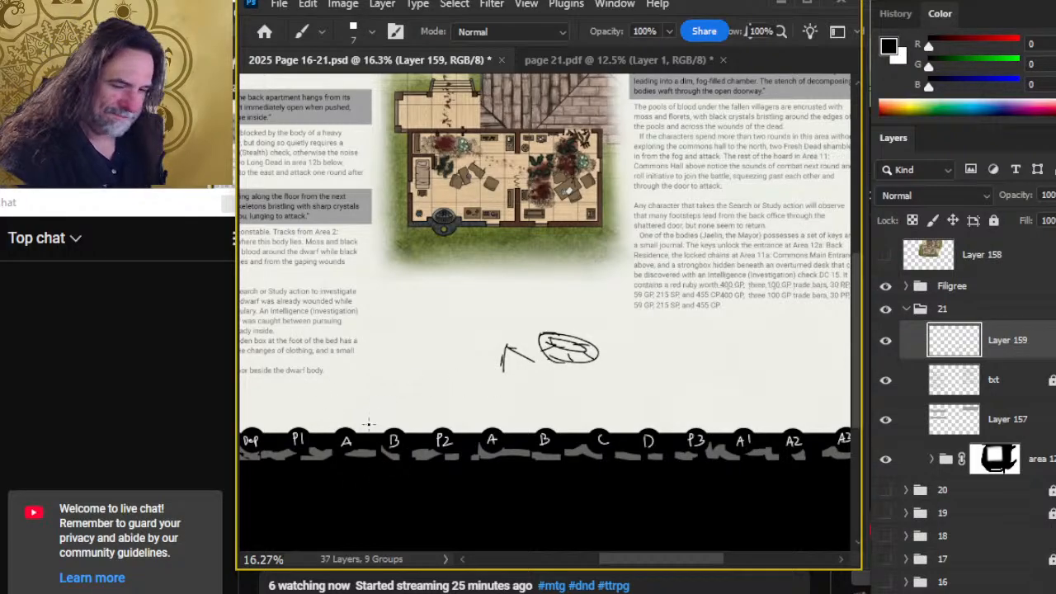
mouse_move(530, 364)
mouse_down()
mouse_move(505, 345)
mouse_move(490, 356)
mouse_move(505, 433)
mouse_move(542, 350)
mouse_move(537, 335)
mouse_move(545, 349)
mouse_move(535, 352)
mouse_move(641, 388)
mouse_up()
key(v)
key(b)
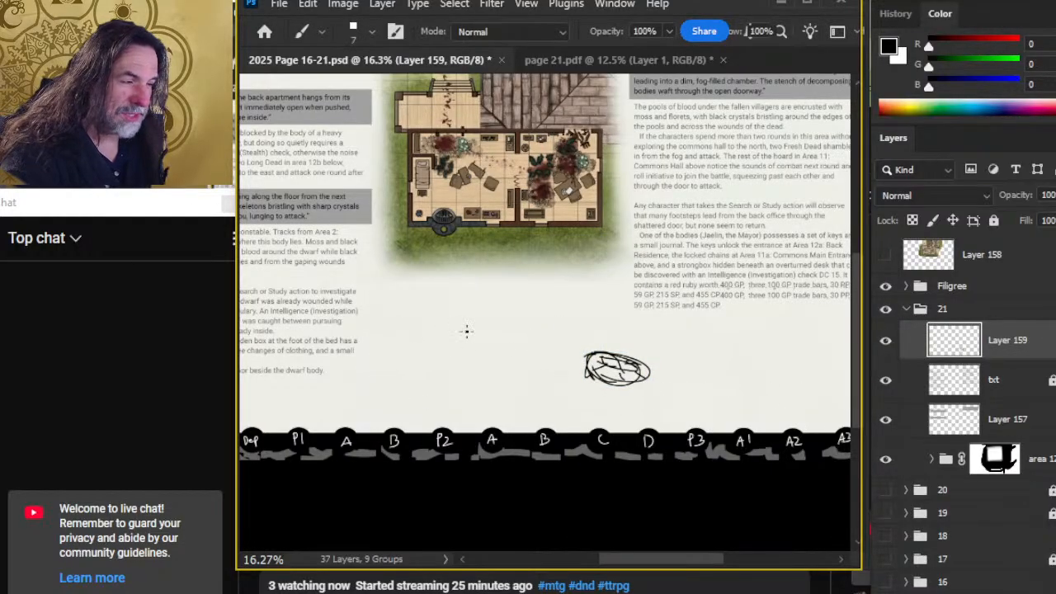
- Sketch the chest's boxy front with posts, a vertical strap and edges below the map, moving the oval clear of it
mouse_move(433, 319)
mouse_down()
mouse_move(432, 345)
mouse_move(437, 323)
mouse_move(472, 310)
mouse_move(425, 332)
mouse_move(419, 384)
mouse_up()
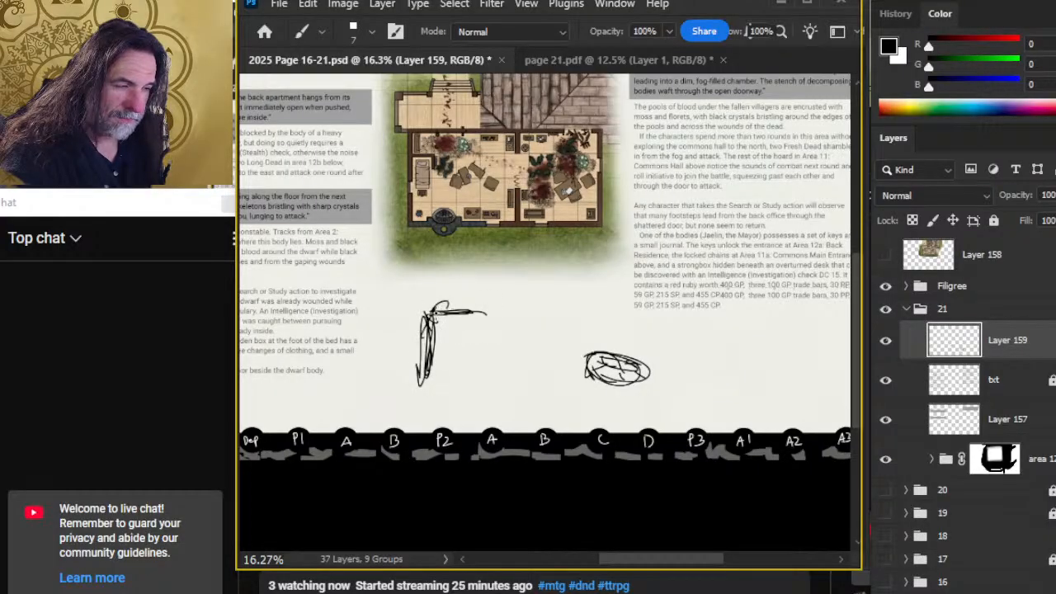
mouse_move(498, 339)
mouse_down()
mouse_move(497, 398)
mouse_move(425, 392)
mouse_move(589, 390)
mouse_up()
mouse_move(477, 343)
mouse_down()
mouse_move(585, 331)
mouse_move(612, 339)
mouse_move(579, 349)
mouse_move(599, 391)
mouse_move(676, 388)
mouse_up()
key(l)
key(v)
drag(619, 369, 731, 371)
key(b)
drag(593, 332, 591, 400)
drag(591, 399, 592, 326)
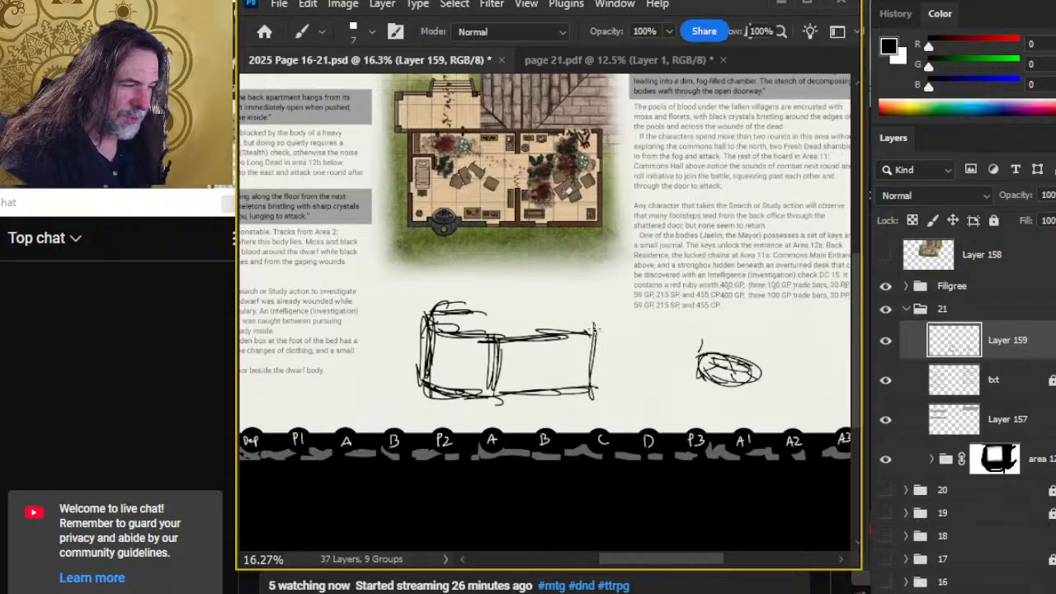
- Sketch the chest's open lid above the box, erase its stray right-hand lines and reinforce the top edge
drag(498, 310, 589, 329)
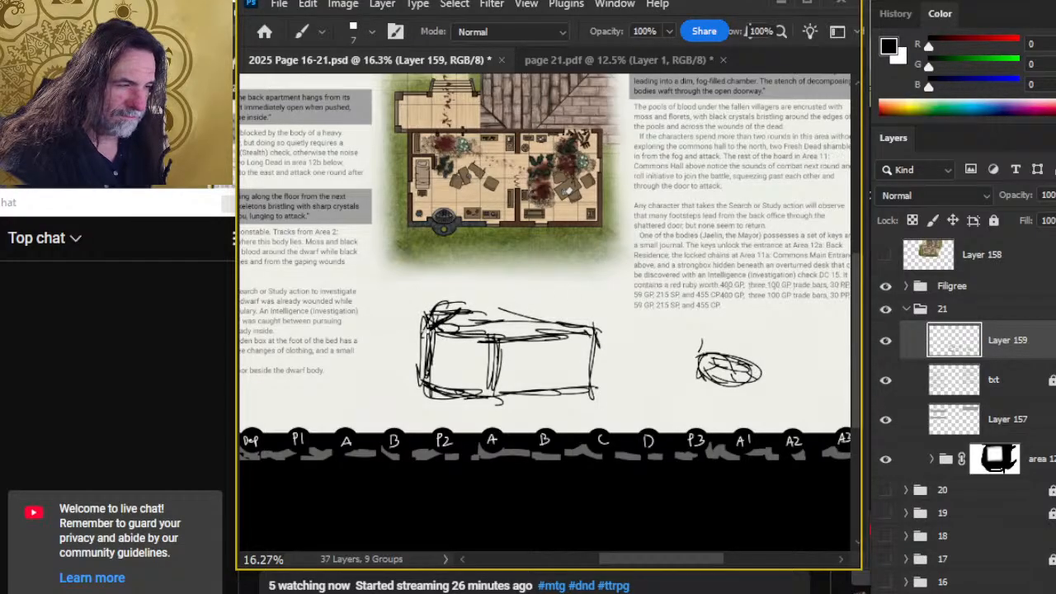
mouse_move(396, 291)
mouse_down()
mouse_move(402, 332)
mouse_move(417, 341)
mouse_move(402, 299)
mouse_move(470, 289)
mouse_move(435, 288)
mouse_up()
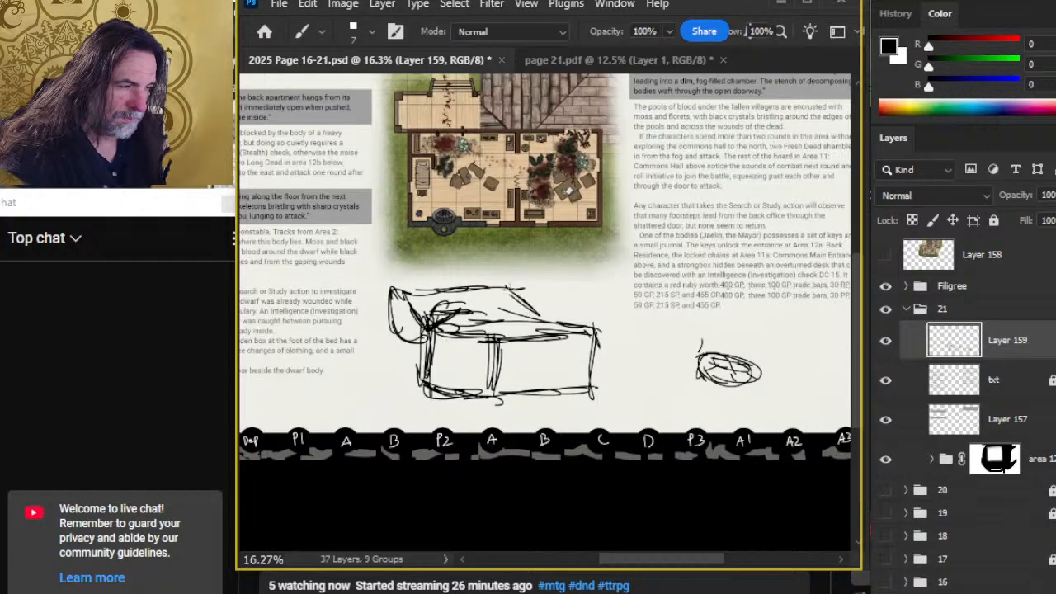
key(e)
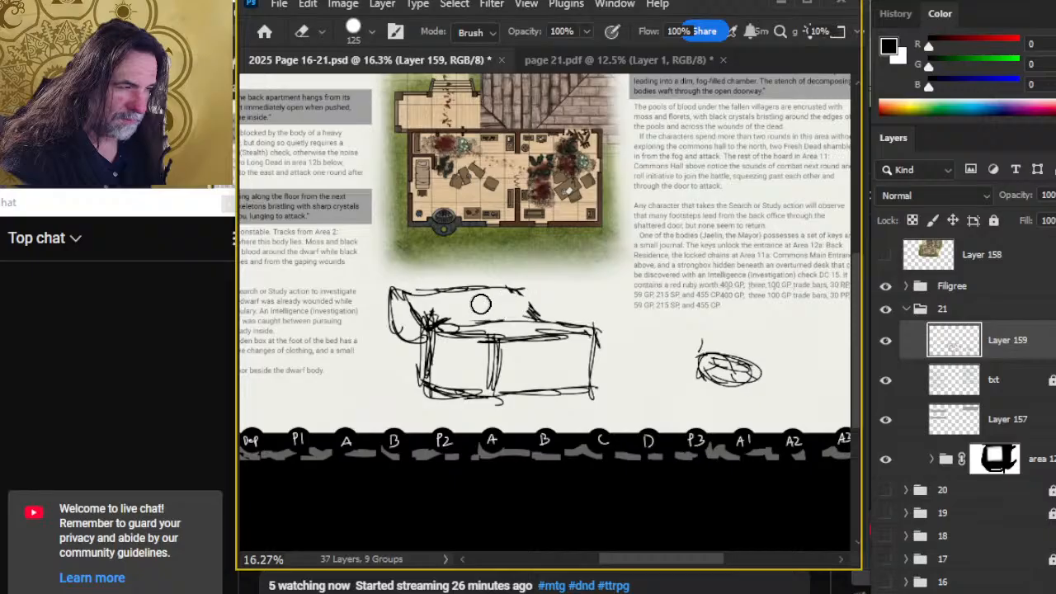
key(b)
mouse_move(466, 287)
mouse_down()
mouse_move(439, 288)
mouse_move(490, 287)
mouse_up()
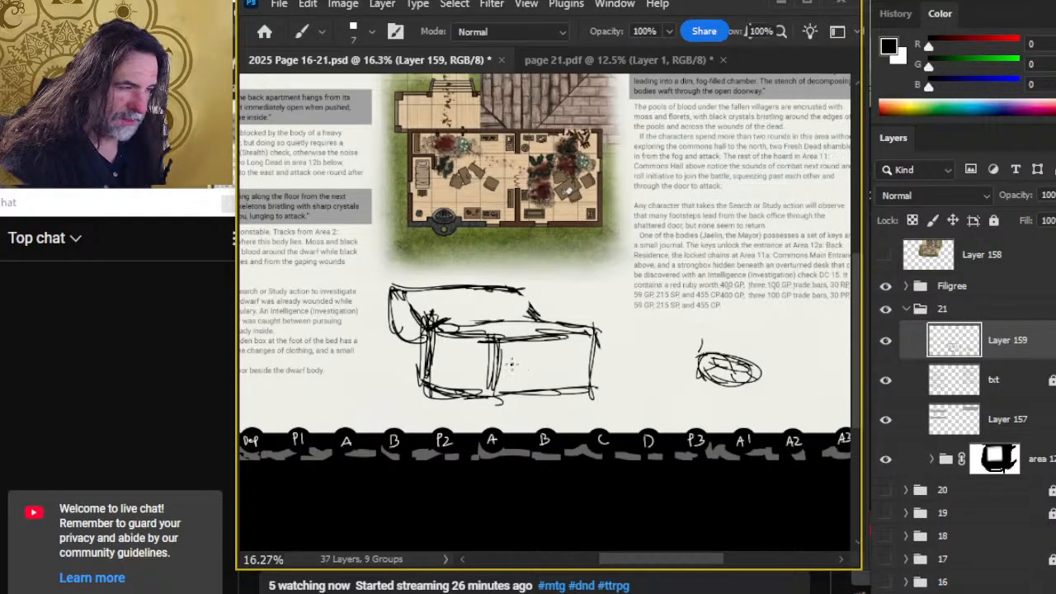
- Erase and redraw the chest's bottom edge, and shift the whole sketch slightly up and left
key(e)
drag(413, 401, 512, 404)
key(b)
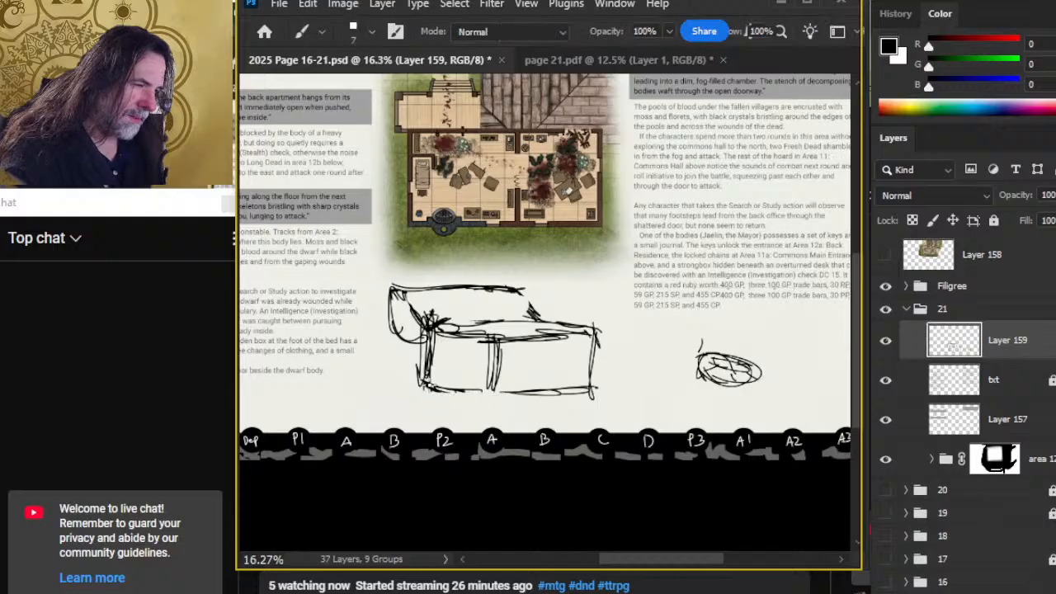
key(v)
drag(577, 360, 547, 331)
key(e)
key(b)
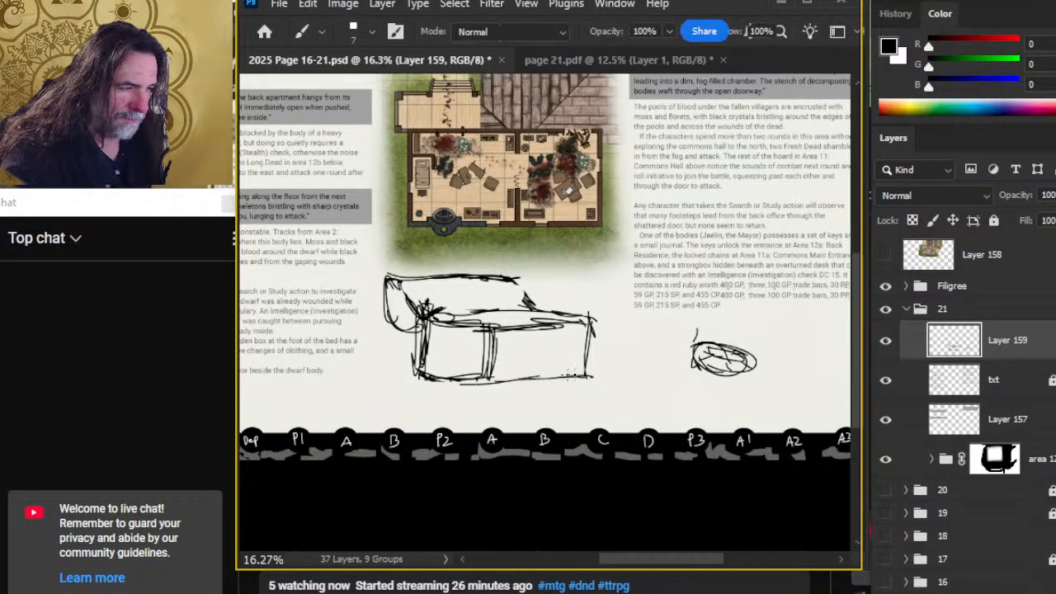
key(e)
drag(413, 383, 494, 381)
key(b)
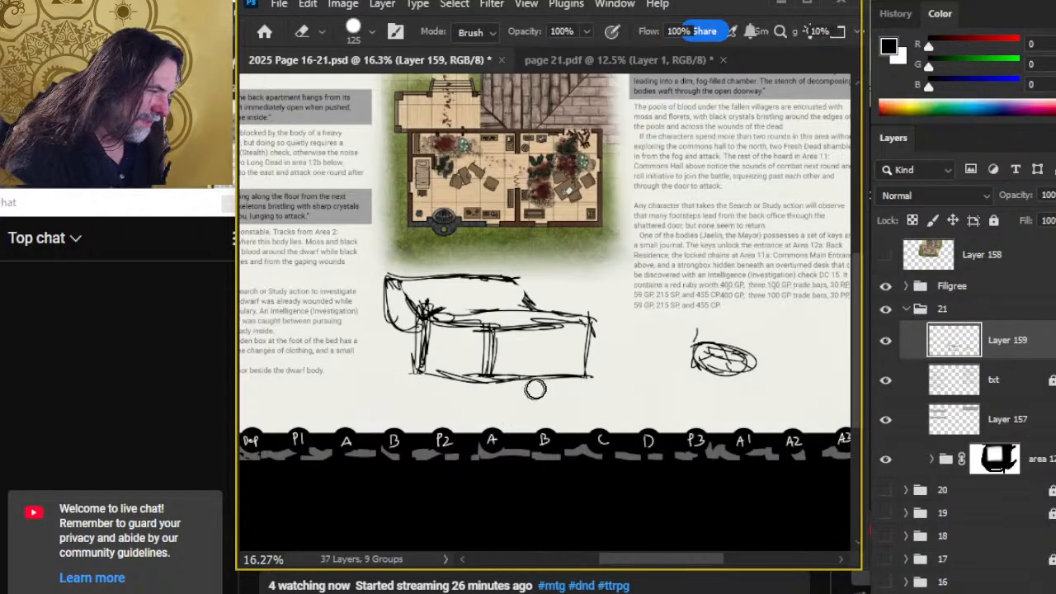
- Rough in a low, flat pile at the chest's lower right corner, and move the oval up onto the text column
mouse_move(528, 377)
mouse_down()
mouse_move(599, 365)
mouse_move(622, 346)
mouse_move(477, 385)
mouse_move(542, 403)
mouse_up()
key(v)
key(b)
mouse_move(495, 378)
mouse_down()
mouse_move(565, 395)
mouse_move(609, 386)
mouse_move(474, 381)
mouse_move(599, 384)
mouse_move(586, 367)
mouse_move(503, 400)
mouse_move(672, 385)
mouse_up()
key(l)
mouse_move(652, 343)
mouse_down()
mouse_move(687, 363)
mouse_move(627, 388)
mouse_move(656, 258)
mouse_move(660, 337)
mouse_up()
key(v)
key(ctrl+d)
key(b)
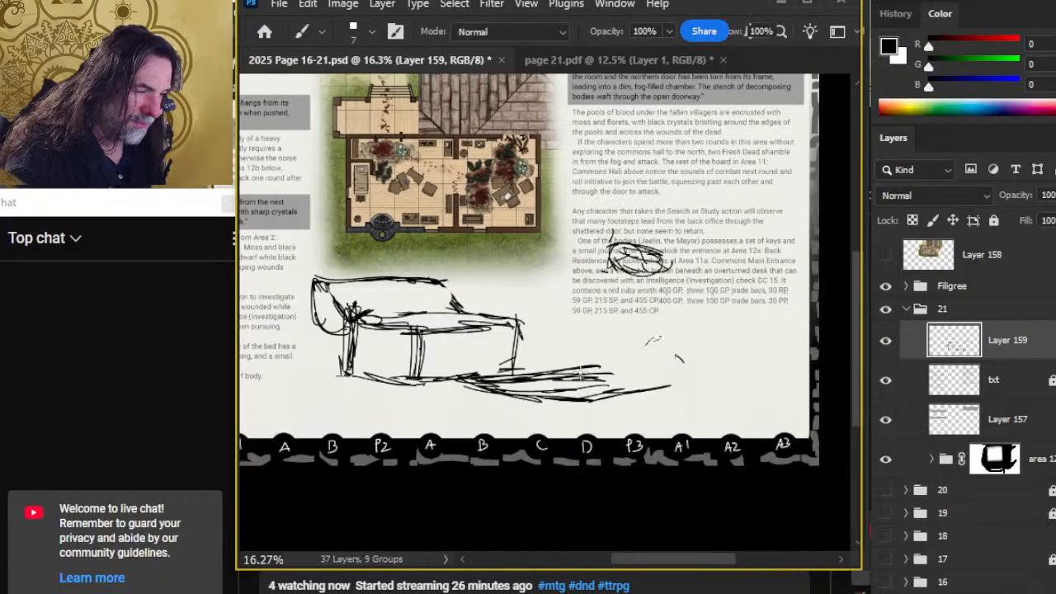
- Undo the last stroke and shape the pile into flat bars with a rounded near end, alternating brush and eraser
key(ctrl+z)
mouse_move(585, 367)
mouse_down()
mouse_move(648, 373)
mouse_move(506, 388)
mouse_move(661, 375)
mouse_move(644, 374)
mouse_move(695, 383)
mouse_move(614, 393)
mouse_move(652, 391)
mouse_move(627, 400)
mouse_move(588, 374)
mouse_up()
mouse_move(488, 374)
mouse_down()
mouse_move(614, 361)
mouse_move(582, 381)
mouse_move(609, 368)
mouse_move(485, 381)
mouse_move(579, 361)
mouse_move(596, 361)
mouse_move(533, 380)
mouse_move(611, 371)
mouse_move(577, 363)
mouse_move(594, 375)
mouse_move(636, 363)
mouse_up()
shift+click(610, 367)
key(e)
key(e)
key(b)
key(e)
key(b)
mouse_move(538, 384)
mouse_down()
mouse_move(591, 388)
mouse_move(581, 382)
mouse_move(629, 363)
mouse_move(670, 366)
mouse_up()
key(e)
mouse_move(610, 388)
mouse_down()
mouse_move(585, 393)
mouse_move(647, 380)
mouse_move(556, 392)
mouse_move(513, 381)
mouse_move(547, 399)
mouse_move(611, 372)
mouse_up()
key(b)
key(e)
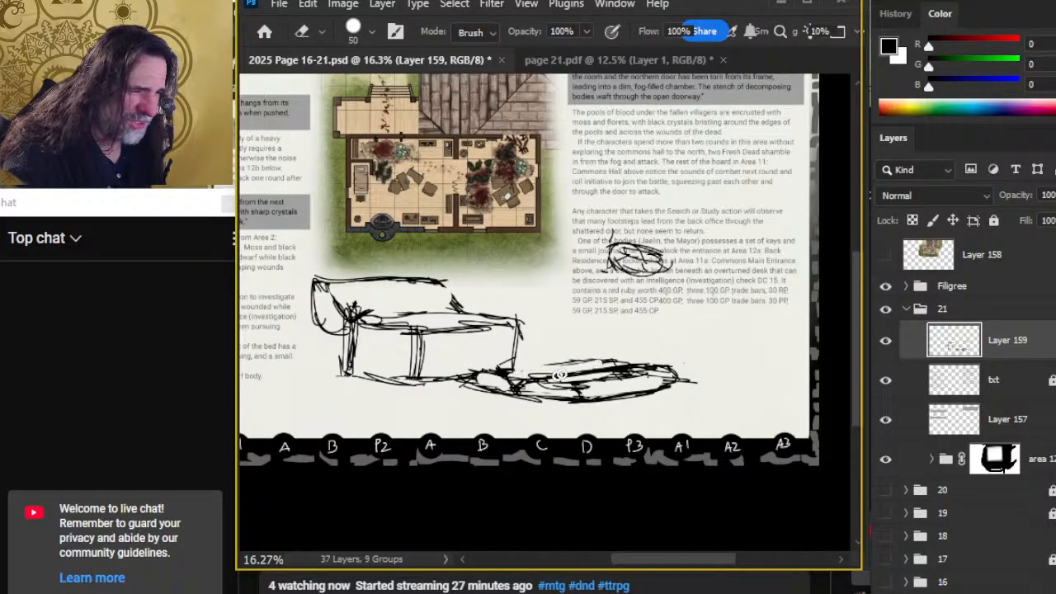
- Draw the rear bar's upper contour behind the pile, and erase and redraw it into a cleaner line
key(b)
drag(588, 356, 607, 352)
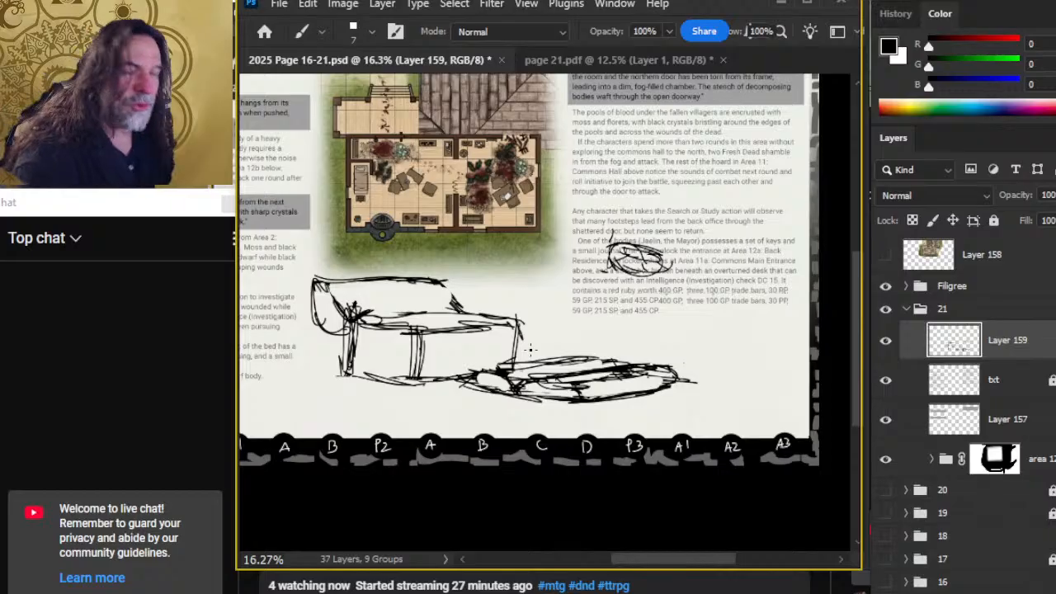
key(e)
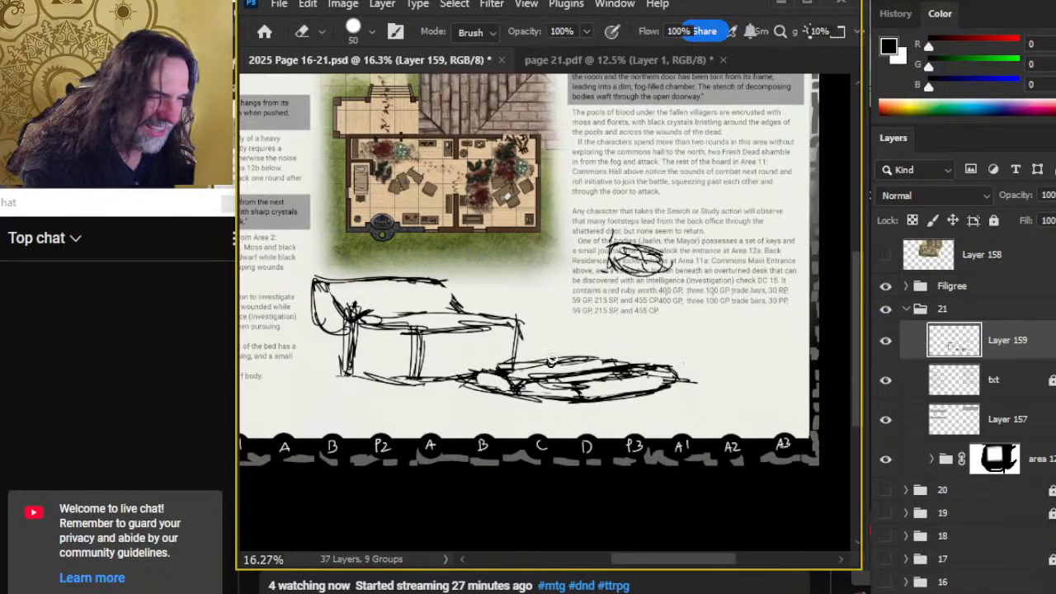
mouse_move(505, 361)
mouse_down()
mouse_move(547, 370)
mouse_move(521, 365)
mouse_move(567, 353)
mouse_move(596, 360)
mouse_up()
key(b)
key(e)
key(b)
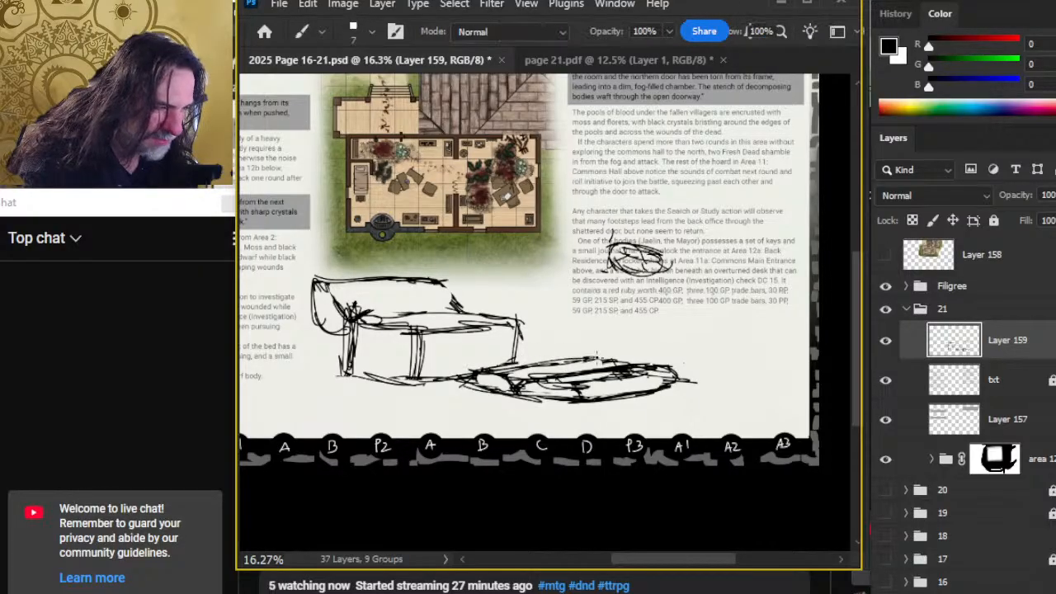
- Clean up the lines between the front and rear bars, and darken the pile's upper contour and left end
key(e)
drag(502, 369, 615, 363)
key(b)
mouse_move(540, 370)
mouse_down()
mouse_move(605, 360)
mouse_move(542, 358)
mouse_move(594, 351)
mouse_move(629, 357)
mouse_up()
key(e)
key(b)
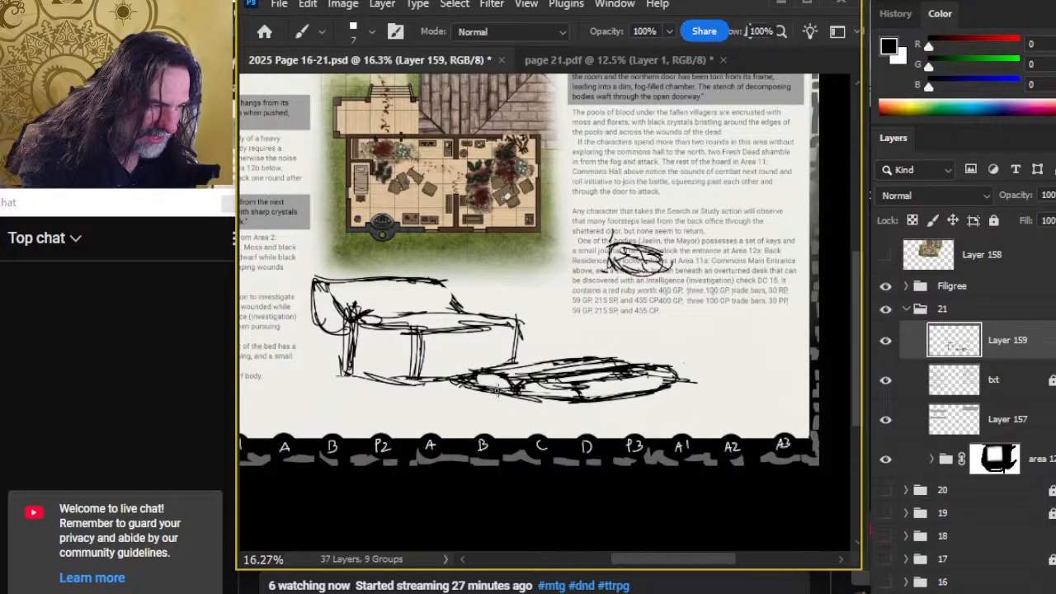
- Strengthen the front bar's lower edge and square off the right end of the pile
mouse_move(582, 398)
mouse_down()
mouse_move(520, 405)
mouse_move(665, 388)
mouse_move(617, 375)
mouse_move(672, 368)
mouse_up()
key(e)
key(b)
mouse_move(586, 382)
mouse_down()
mouse_move(652, 376)
mouse_move(622, 341)
mouse_up()
key(e)
key(b)
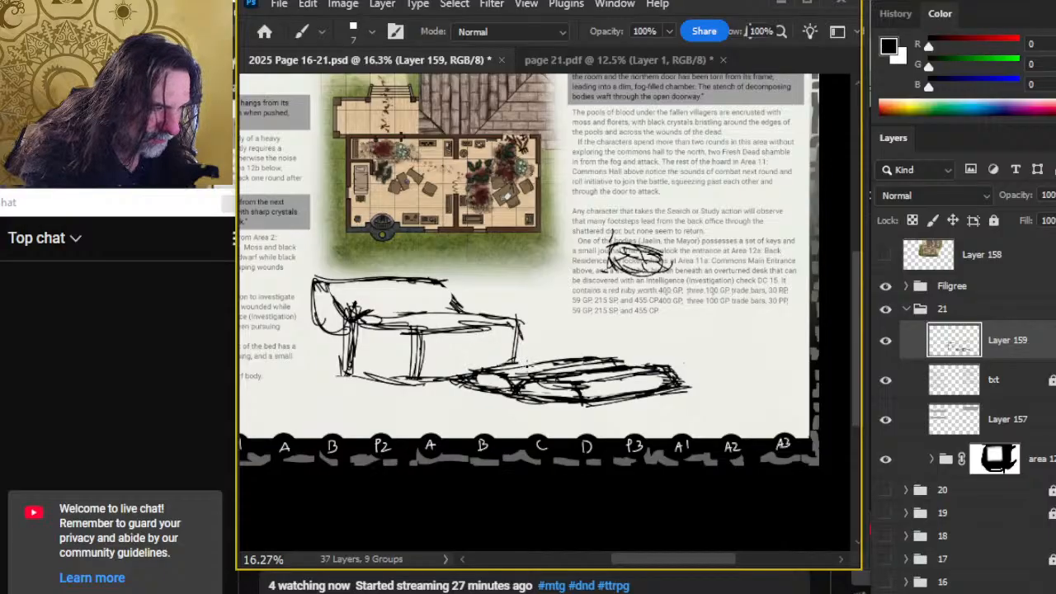
- Add another layer of bars on top of the pile, and tidy its overlapping lines
mouse_move(554, 385)
mouse_down()
mouse_move(519, 361)
mouse_move(556, 354)
mouse_move(521, 361)
mouse_move(566, 375)
mouse_move(632, 350)
mouse_move(580, 355)
mouse_move(637, 354)
mouse_move(480, 363)
mouse_move(466, 407)
mouse_move(661, 423)
mouse_move(673, 353)
mouse_up()
key(e)
key(b)
- Move the bar pile onto its own new layer and scale it down proportionally to about 81%
key(l)
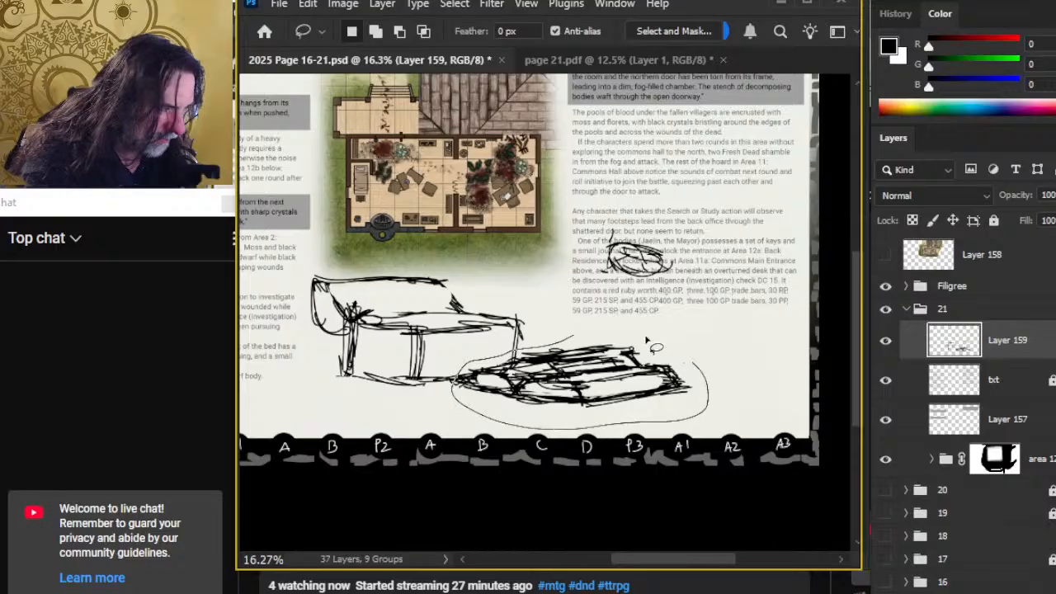
key(ctrl+x)
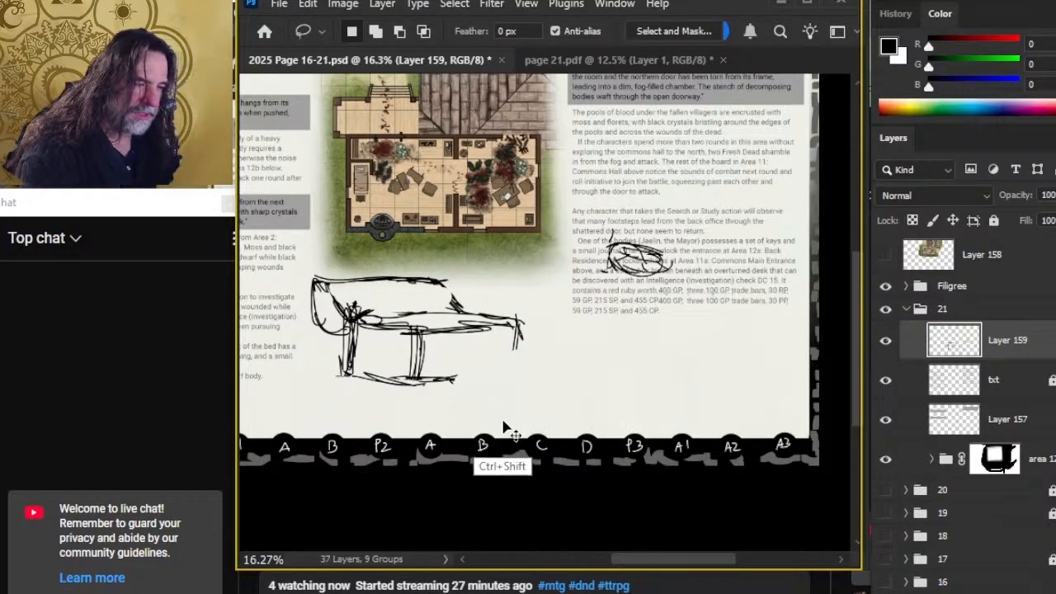
key(ctrl+shift+v)
right_click(532, 392)
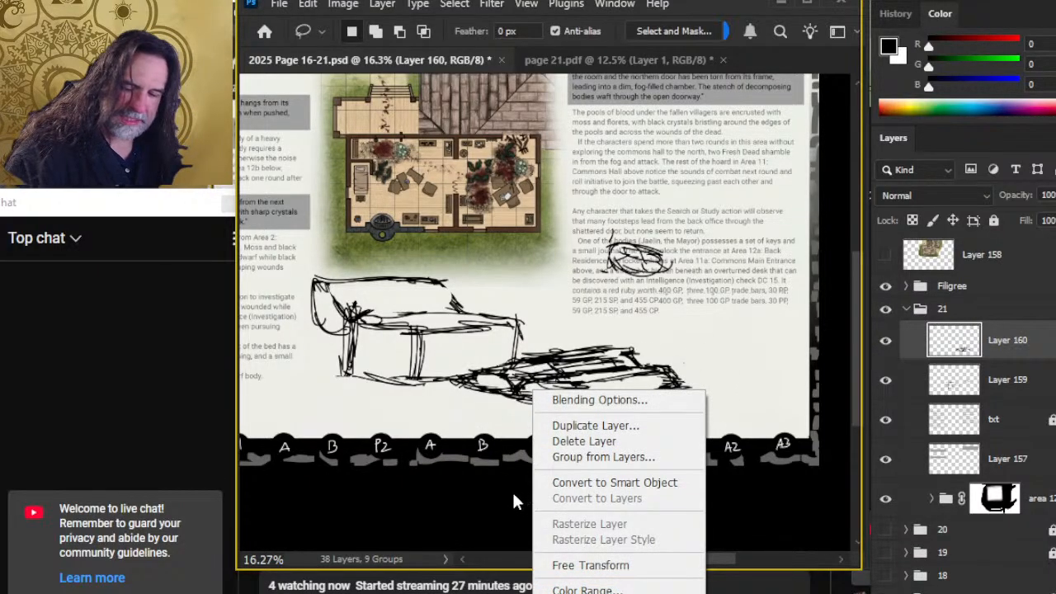
click(591, 566)
mouse_move(699, 347)
mouse_down()
mouse_move(747, 320)
mouse_move(648, 357)
mouse_up()
drag(598, 396, 586, 388)
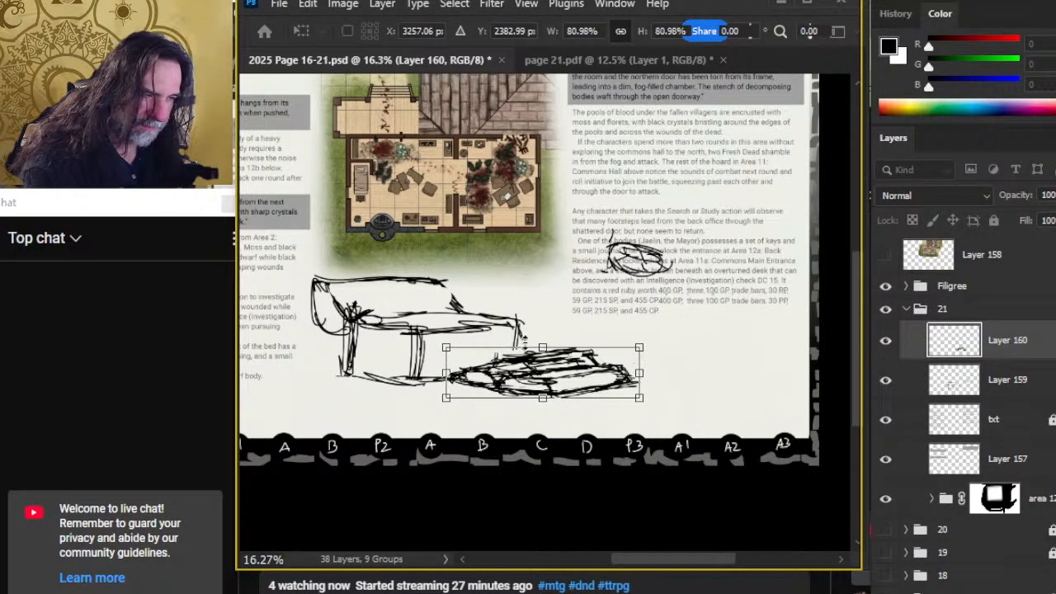
key(Return)
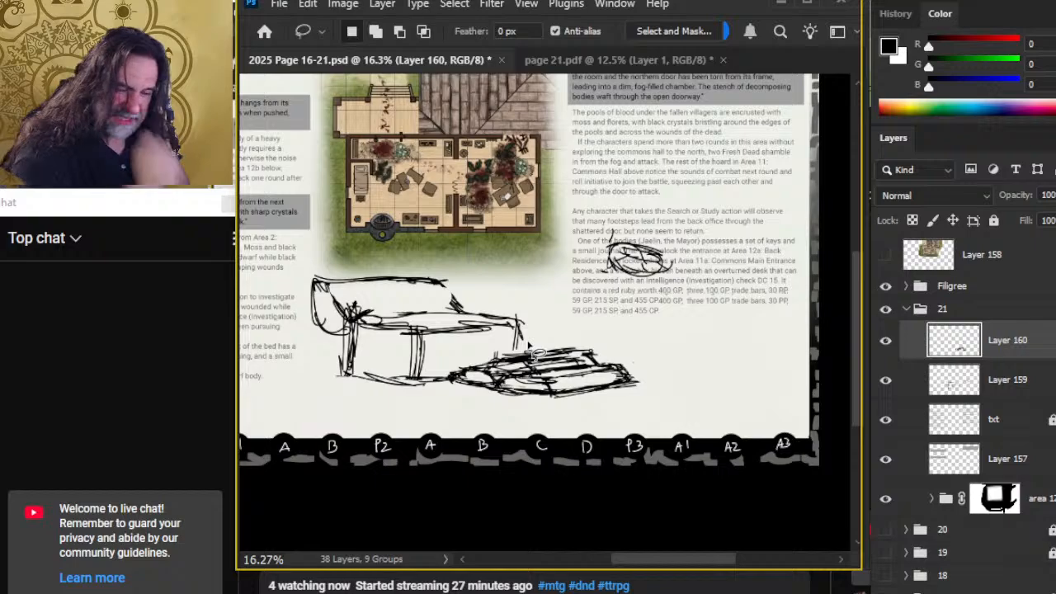
- Clean up the scaled pile by erasing excess lines between the bars and redrawing their lower and upper edges
key(e)
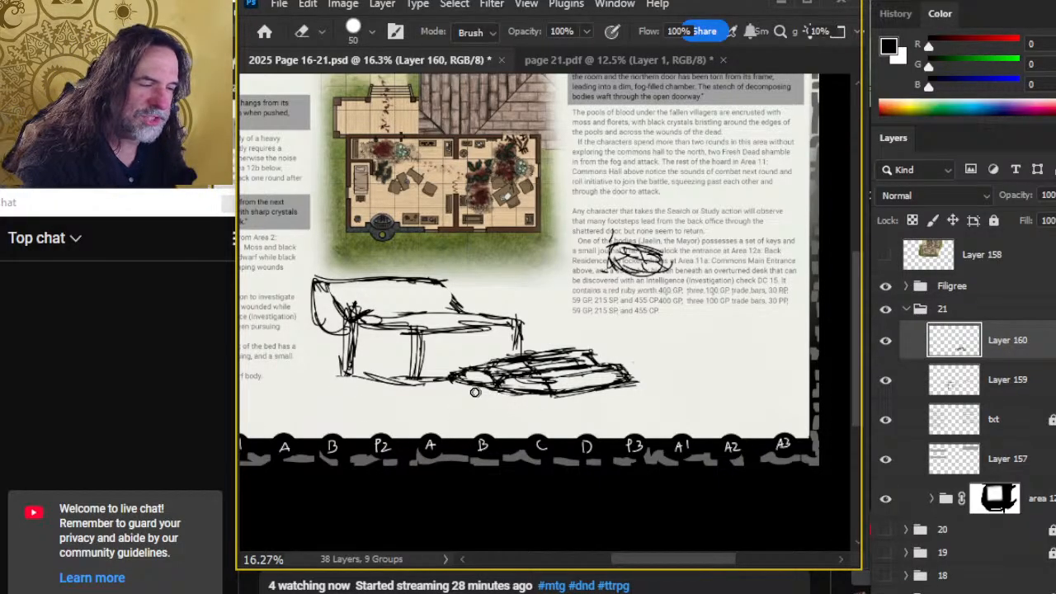
key(b)
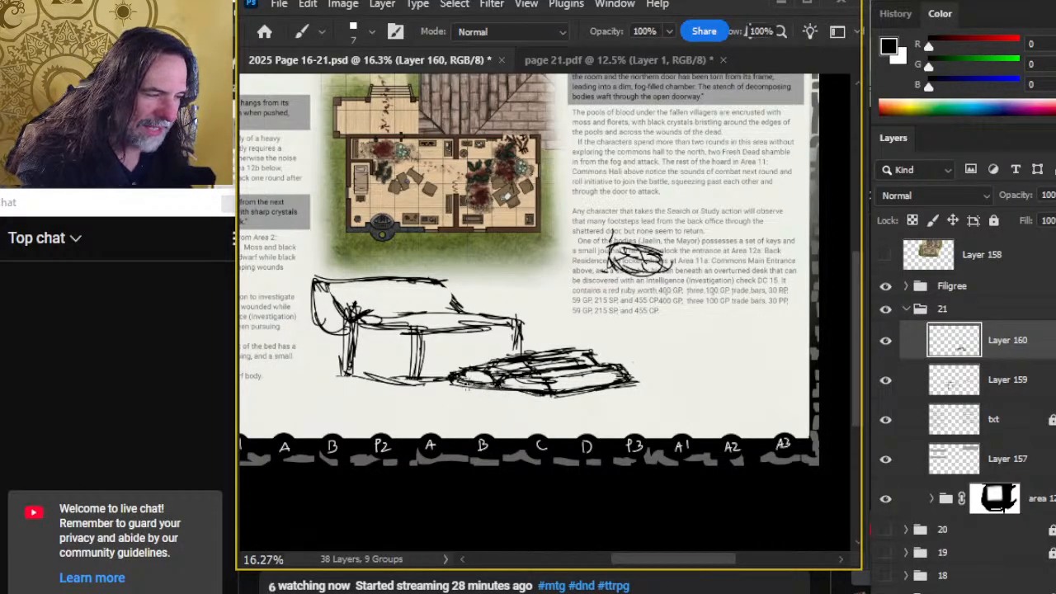
key(e)
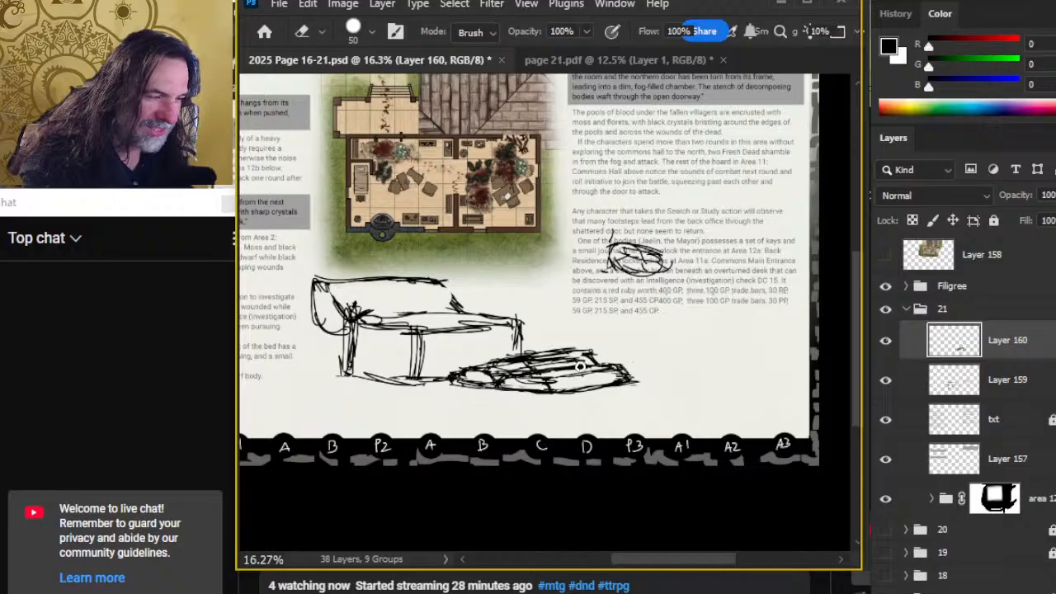
key(b)
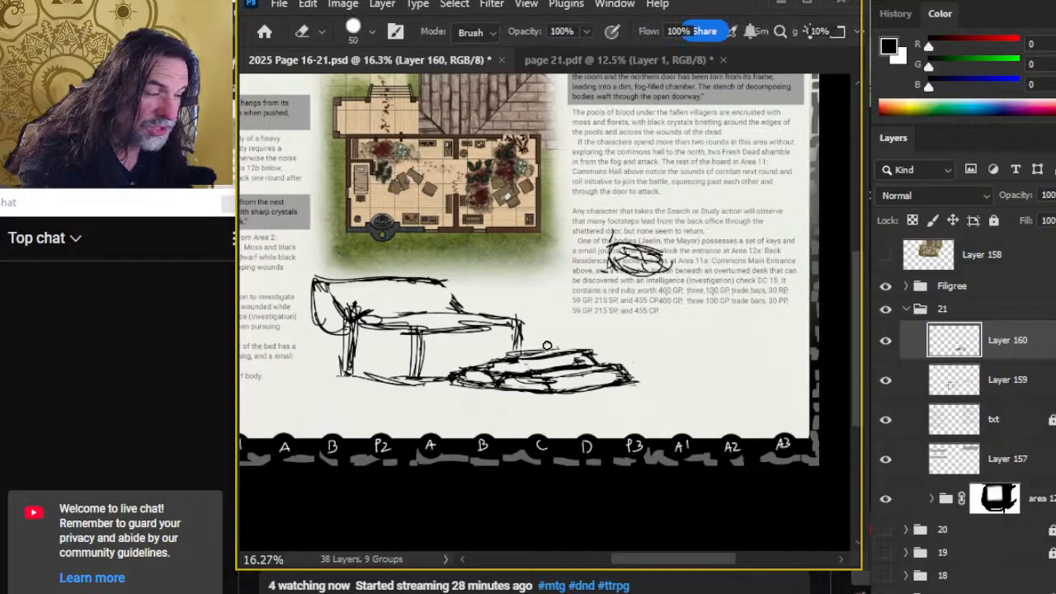
key(e)
key(b)
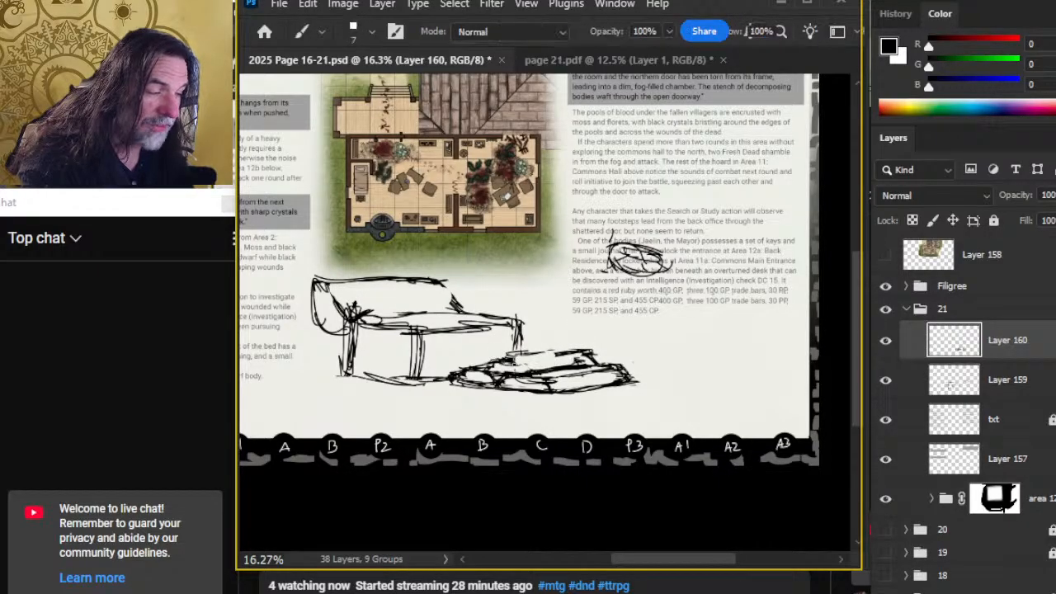
- Erase stray lines from the top of the bar pile and redraw the upper bars' edges
key(e)
drag(549, 347, 608, 363)
key(b)
mouse_move(513, 363)
mouse_down()
mouse_move(576, 350)
mouse_move(500, 364)
mouse_move(596, 347)
mouse_move(507, 350)
mouse_move(569, 350)
mouse_move(531, 356)
mouse_up()
key(e)
key(b)
key(e)
key(b)
key(e)
key(b)
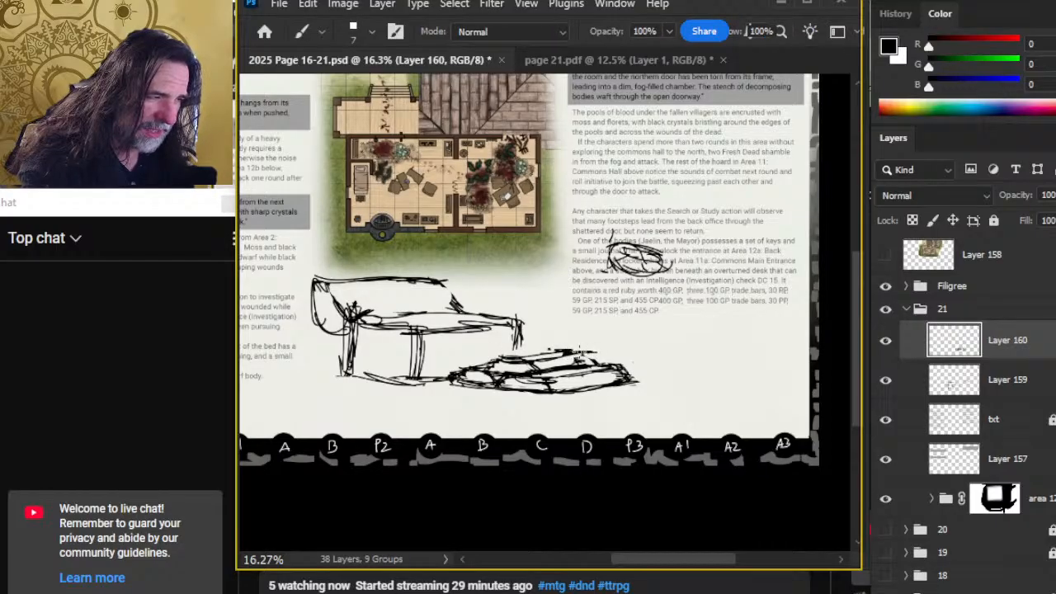
key(e)
drag(597, 347, 563, 343)
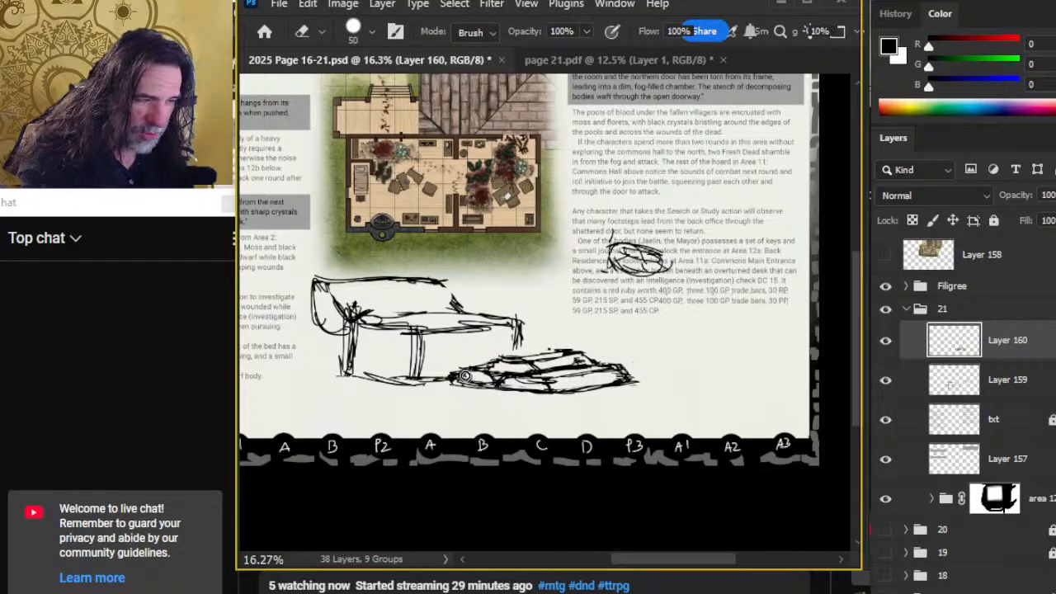
- Select the bar pile, shift it slightly closer to the chest, and touch up the chest's right corner
key(l)
mouse_move(499, 356)
mouse_down()
mouse_move(450, 378)
mouse_move(469, 417)
mouse_move(640, 425)
mouse_move(639, 350)
mouse_move(575, 342)
mouse_up()
key(v)
mouse_move(570, 379)
mouse_down()
mouse_move(553, 330)
mouse_move(572, 429)
mouse_move(576, 418)
mouse_up()
key(l)
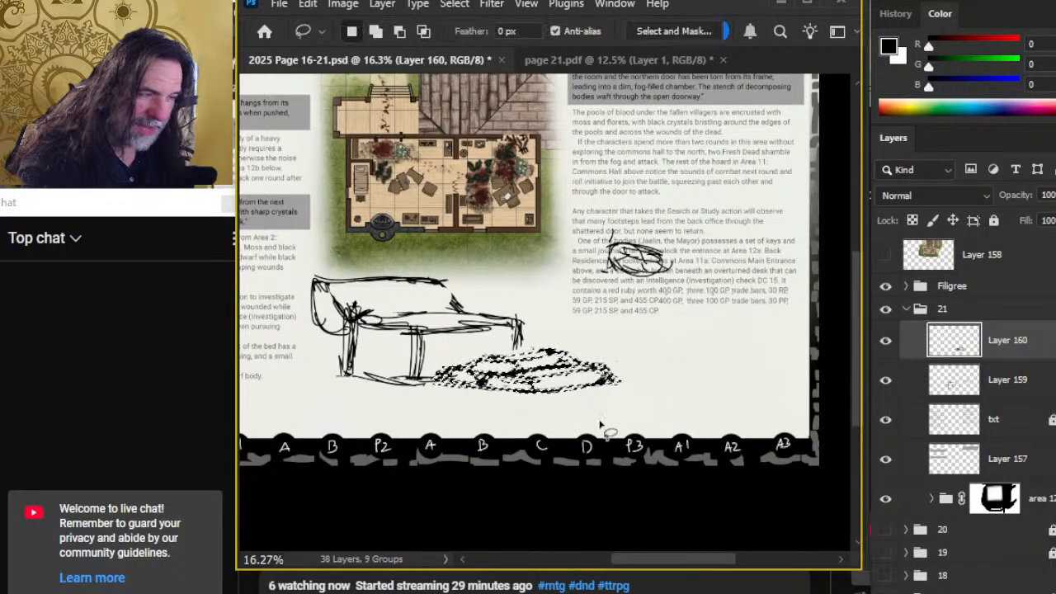
key(ctrl+d)
key(b)
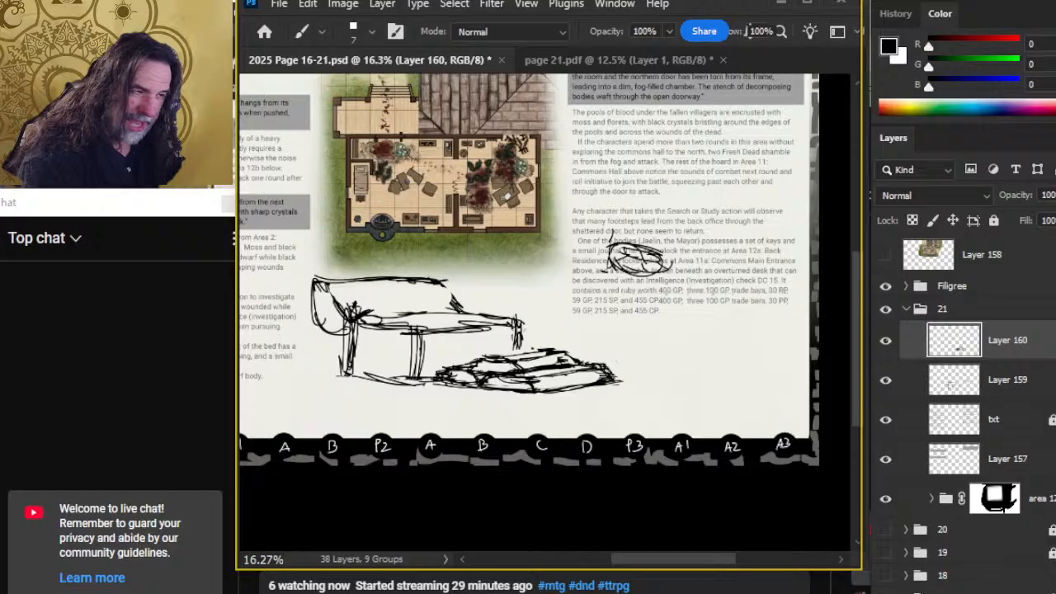
key(e)
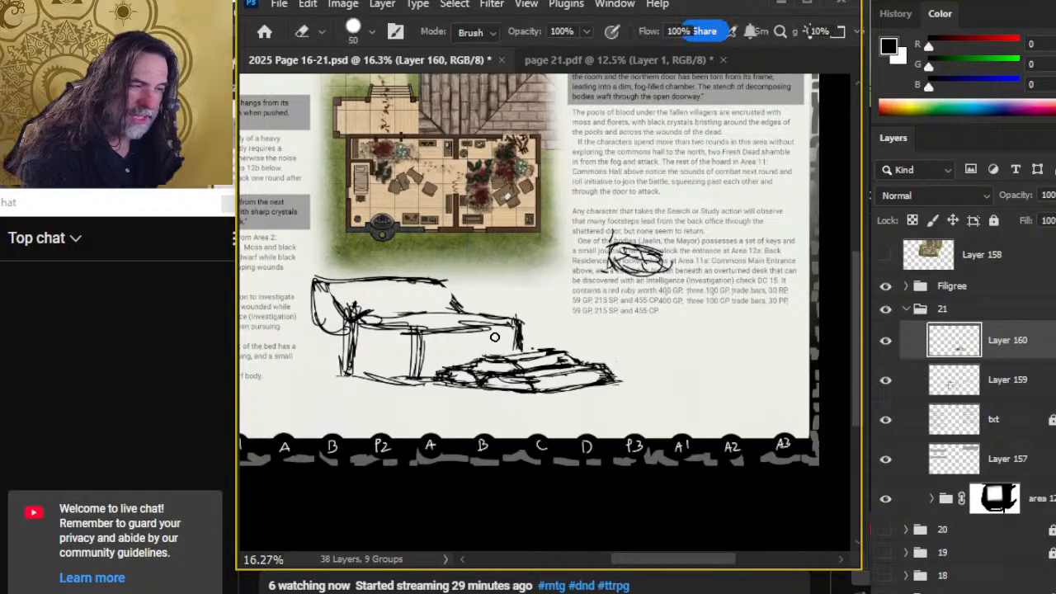
- Merge the bar pile layer (Layer 160) down into the chest sketch layer, Layer 159
right_click(896, 363)
key(Escape)
click(886, 344)
click(887, 350)
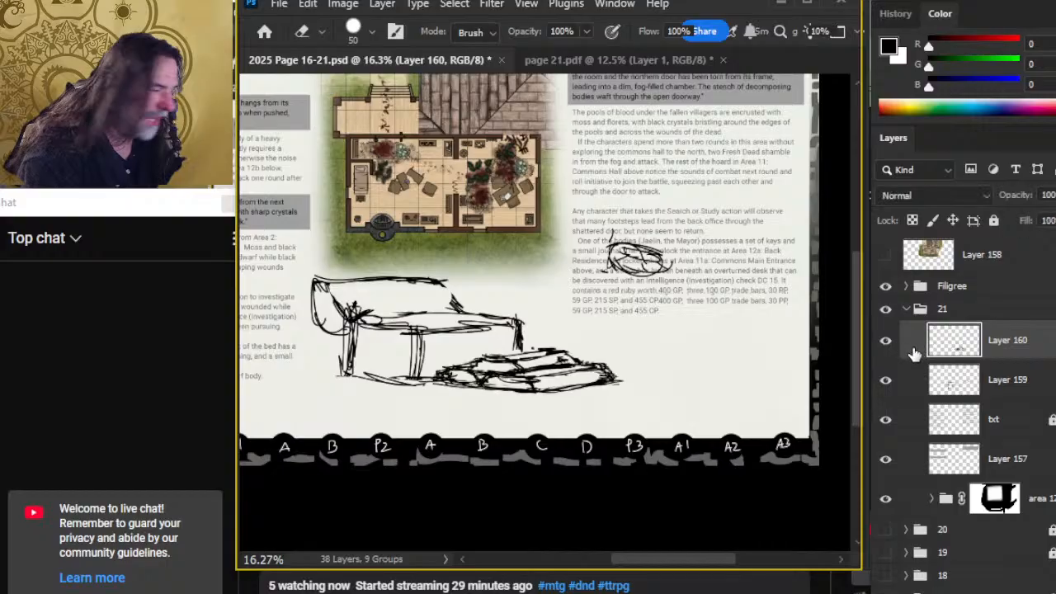
right_click(918, 353)
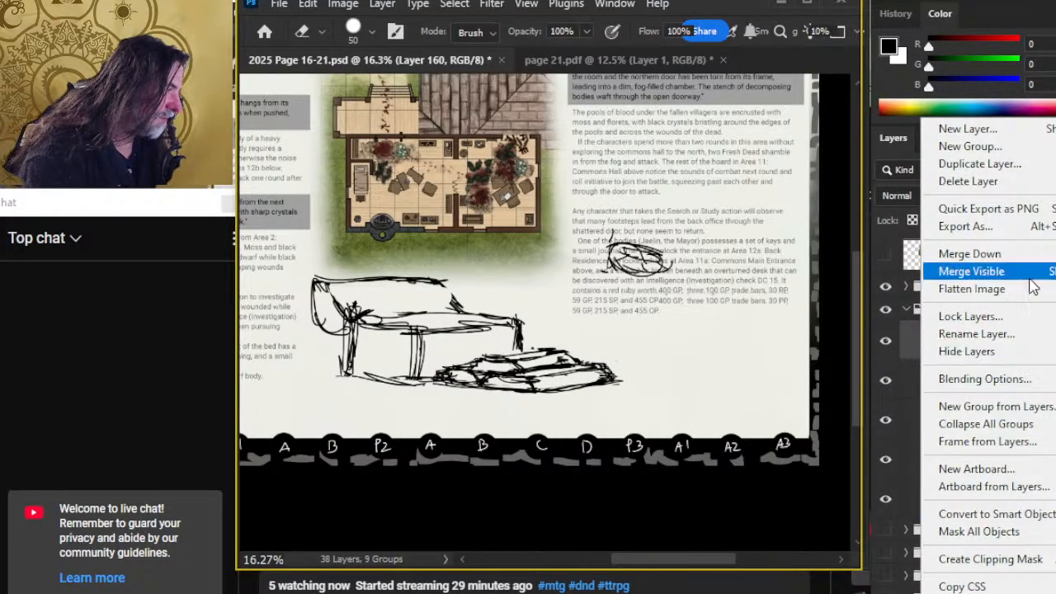
click(1029, 254)
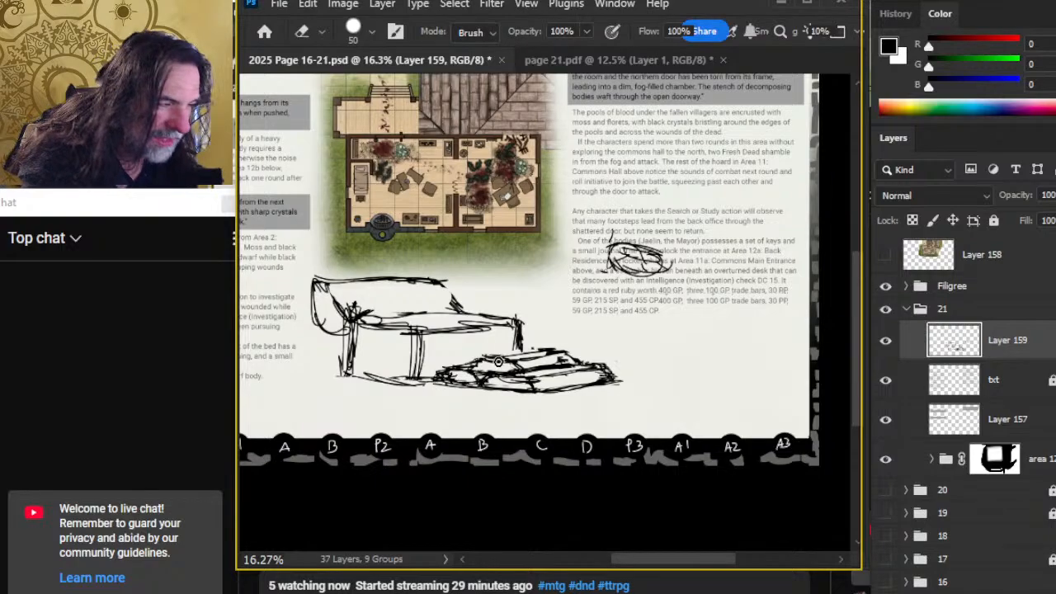
- Redraw the top bar's outline and clean up the overlapping lines at the left end of the pile
key(b)
mouse_move(482, 360)
mouse_down()
mouse_move(568, 346)
mouse_move(511, 355)
mouse_move(558, 350)
mouse_up()
key(e)
key(b)
key(e)
key(b)
key(e)
mouse_move(438, 365)
mouse_down()
mouse_move(456, 383)
mouse_move(441, 363)
mouse_move(485, 358)
mouse_move(526, 384)
mouse_move(507, 382)
mouse_move(537, 388)
mouse_up()
key(b)
key(e)
key(b)
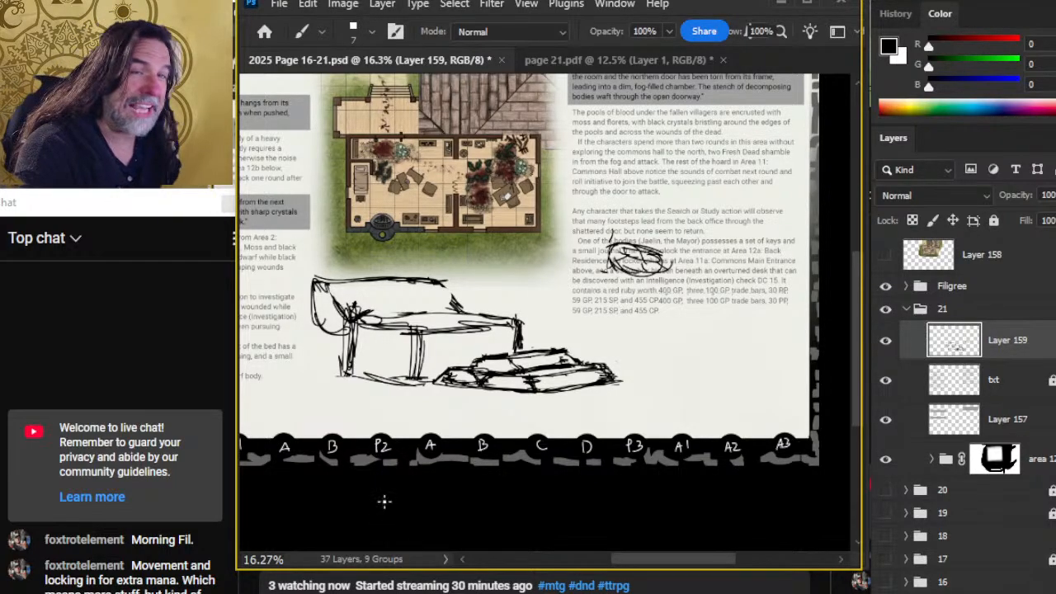
- Trim and redraw the right end of the bar pile, erasing excess lines along its edges
key(e)
mouse_move(590, 357)
mouse_down()
mouse_move(624, 370)
mouse_move(605, 367)
mouse_move(621, 385)
mouse_move(550, 379)
mouse_move(593, 370)
mouse_up()
key(b)
key(e)
key(b)
key(e)
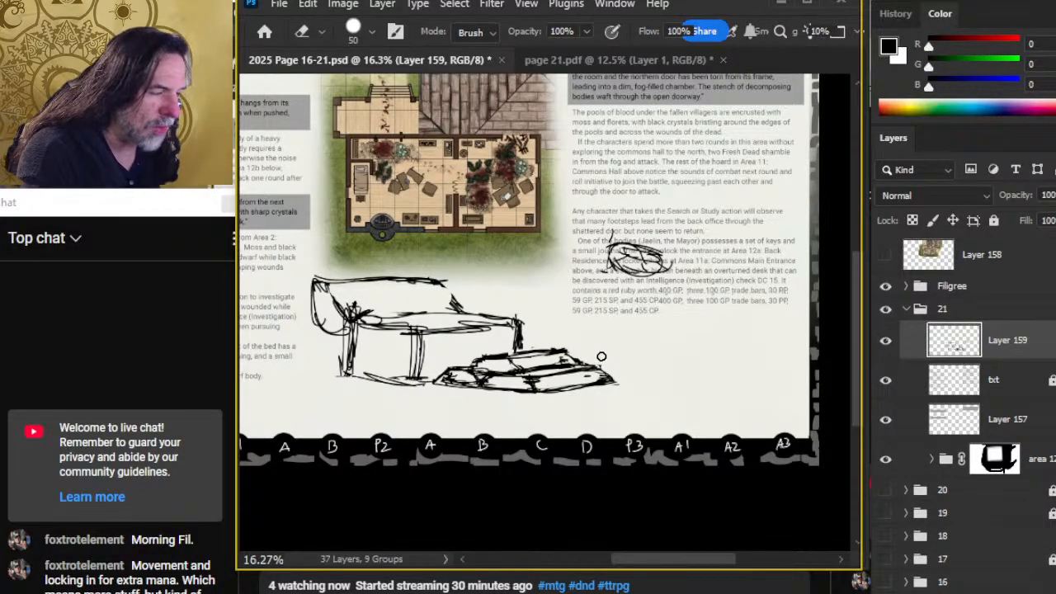
key(b)
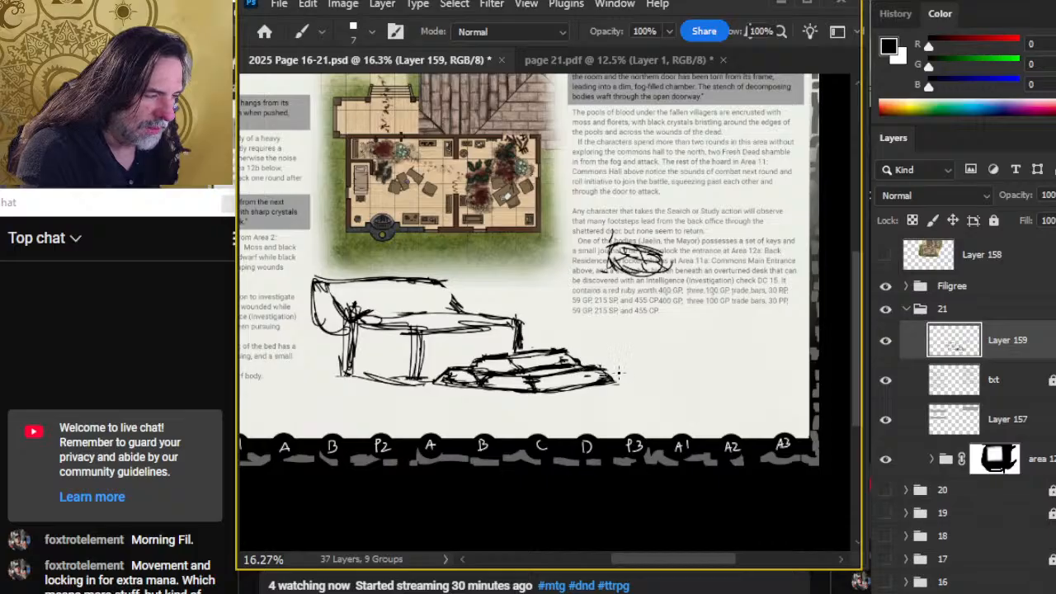
key(e)
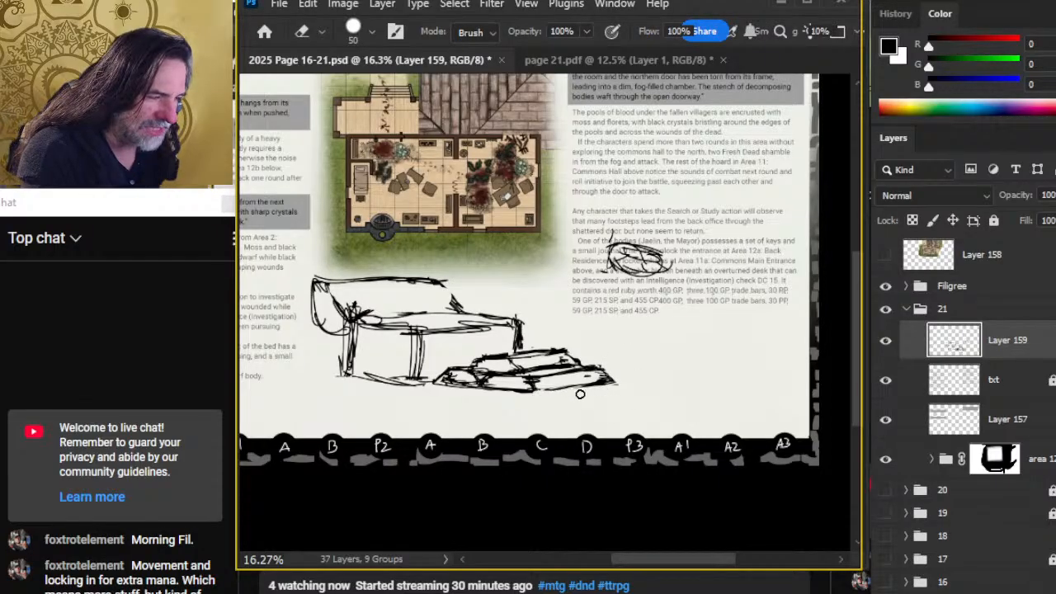
- Redraw the lower edge of the front bar and clean up its corner
key(b)
drag(532, 388, 643, 386)
key(e)
key(b)
mouse_move(536, 387)
mouse_down()
mouse_move(629, 379)
mouse_move(521, 393)
mouse_up()
key(e)
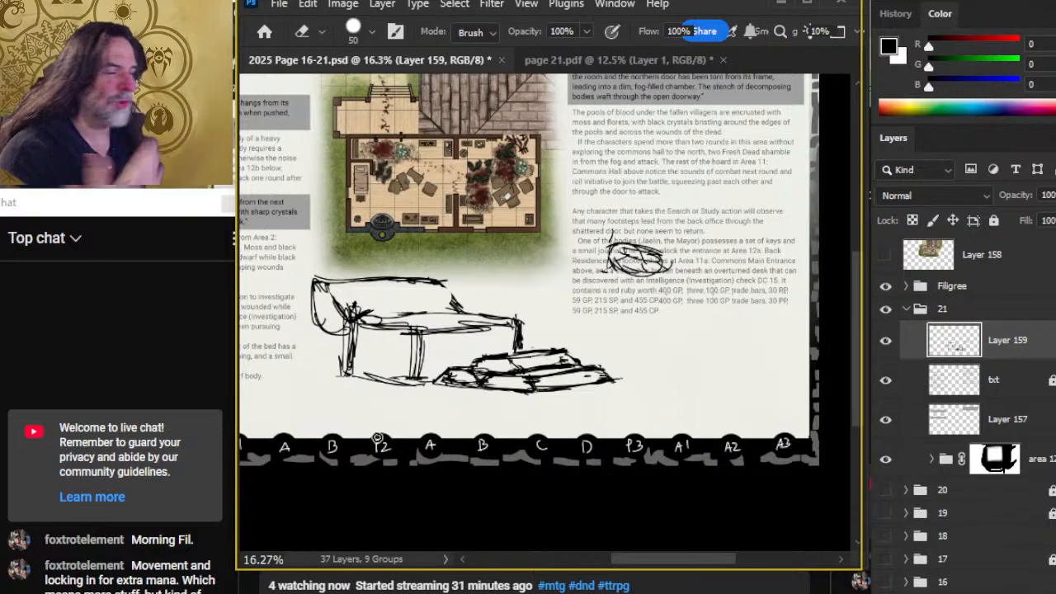
- Redraw the chest lid's right side, curved end and top edge, and erase stray lines around it
click(885, 341)
click(885, 347)
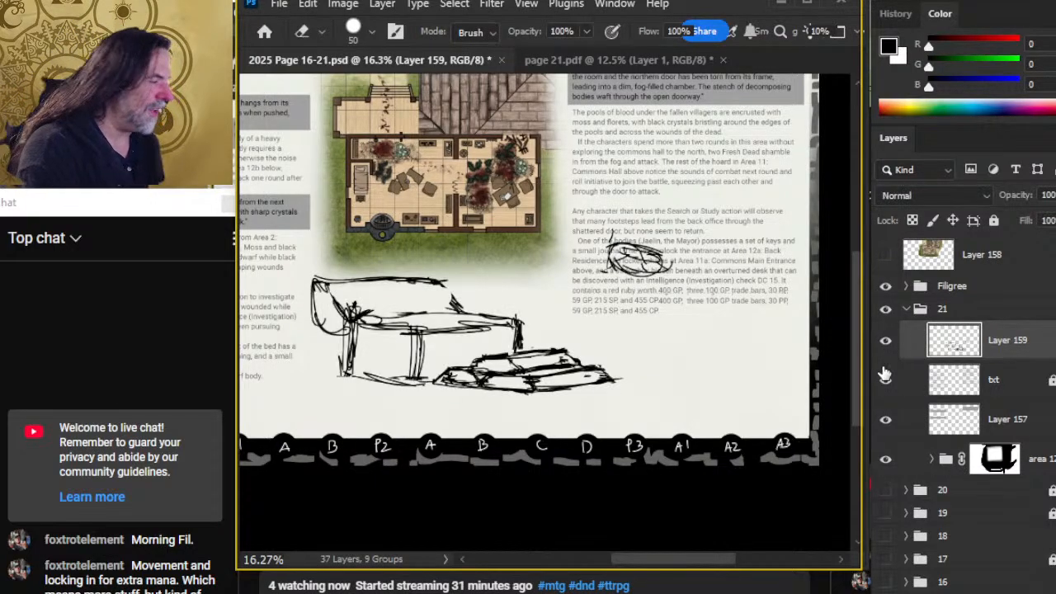
key(b)
mouse_move(355, 322)
mouse_down()
mouse_move(469, 315)
mouse_move(446, 289)
mouse_move(472, 316)
mouse_up()
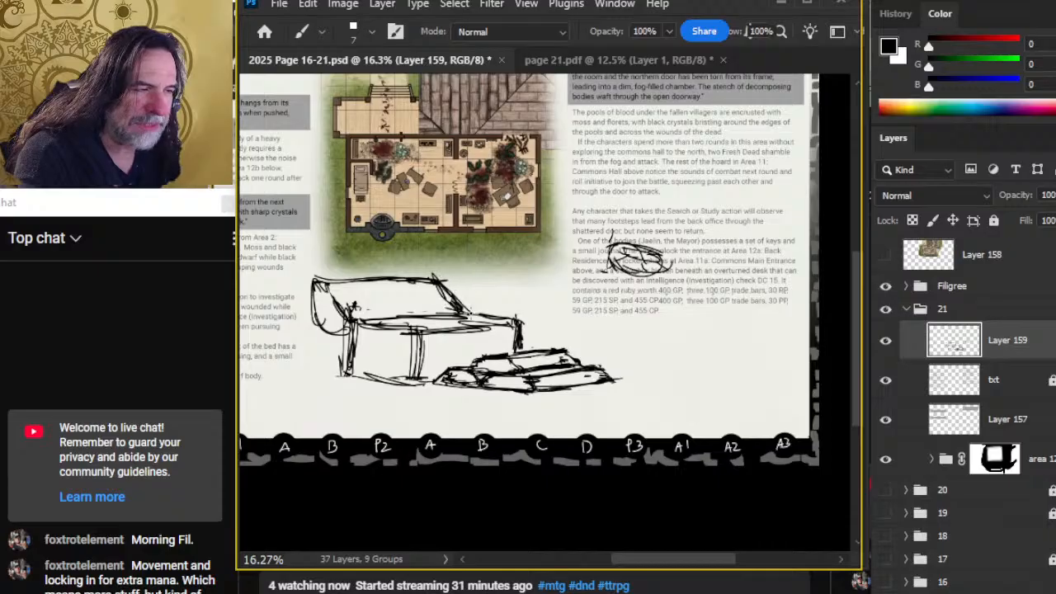
drag(435, 279, 425, 310)
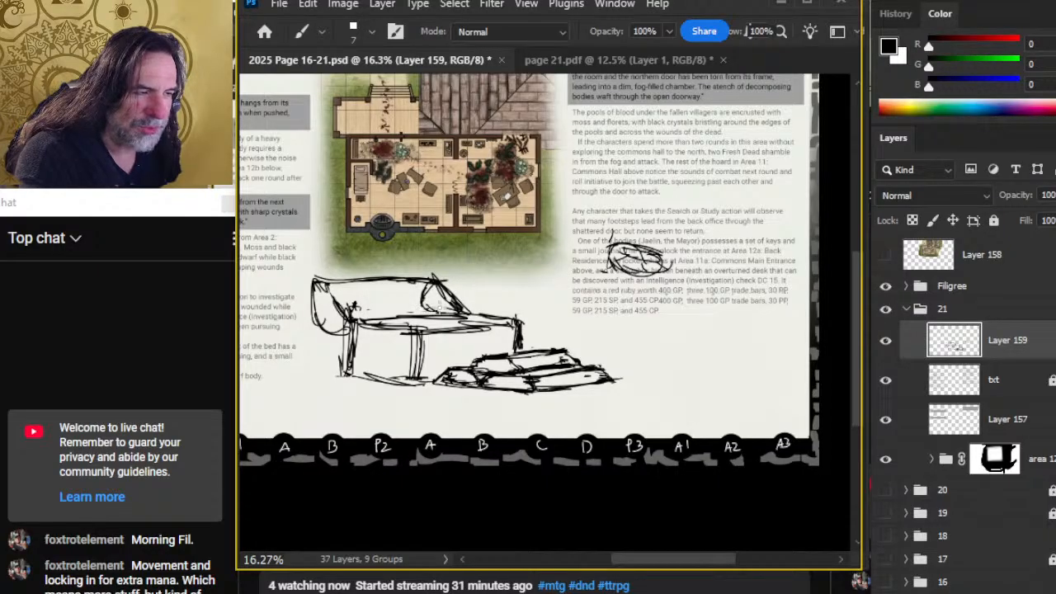
key(e)
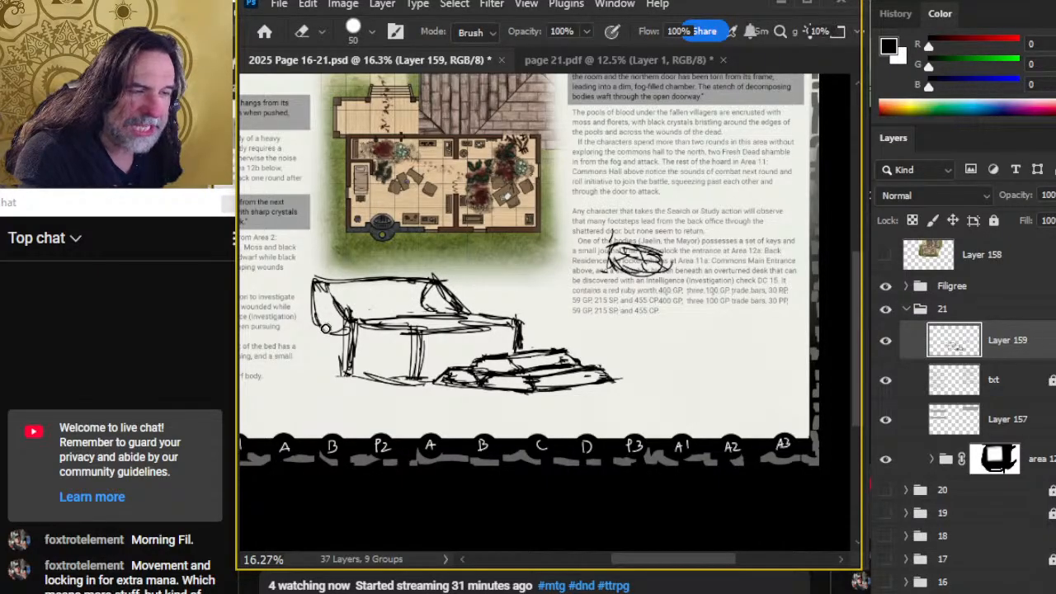
key(b)
drag(322, 281, 437, 275)
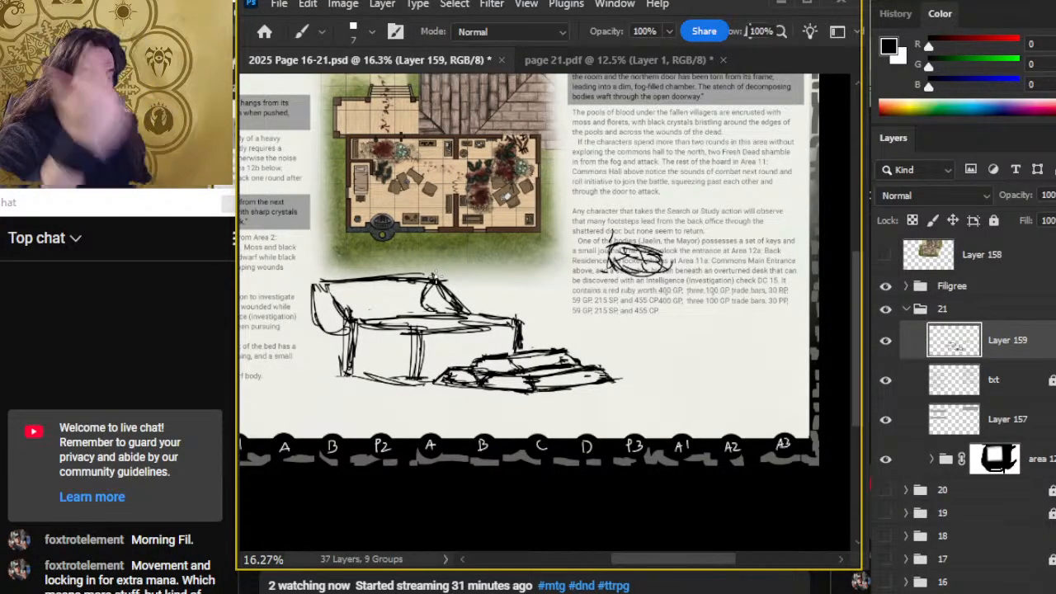
key(e)
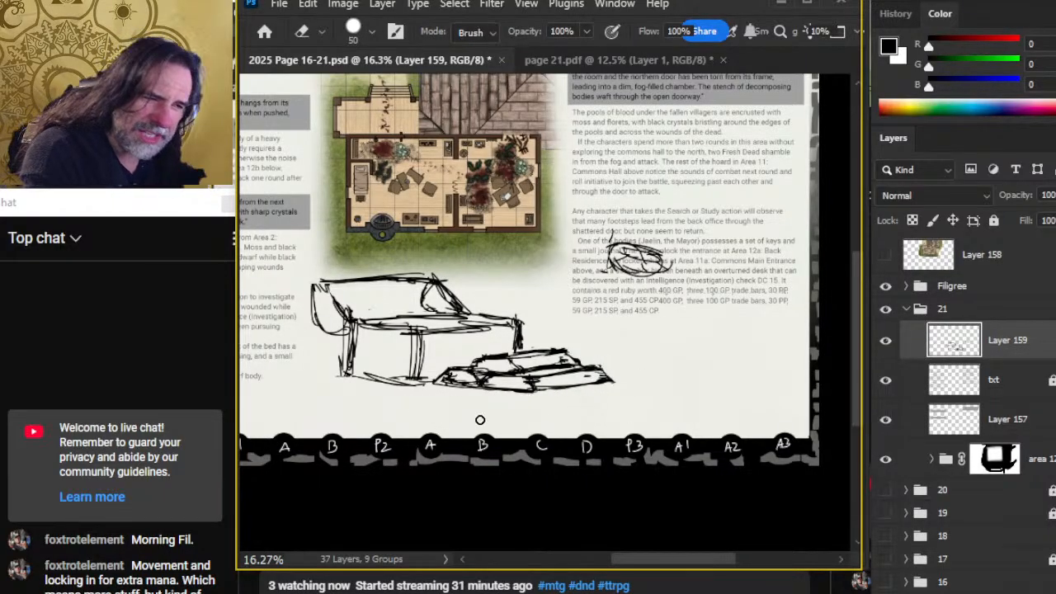
- Simplify the left end of the bar pile and redraw the upper bars' left edges
key(b)
mouse_move(446, 378)
mouse_down()
mouse_move(489, 376)
mouse_move(484, 363)
mouse_move(495, 373)
mouse_up()
key(e)
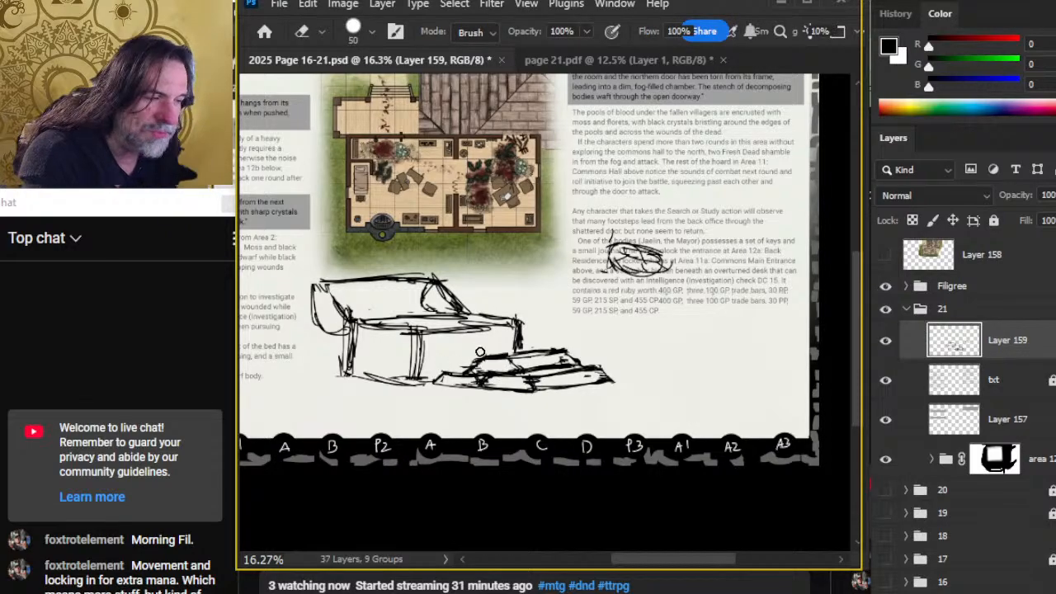
key(b)
drag(522, 357, 479, 353)
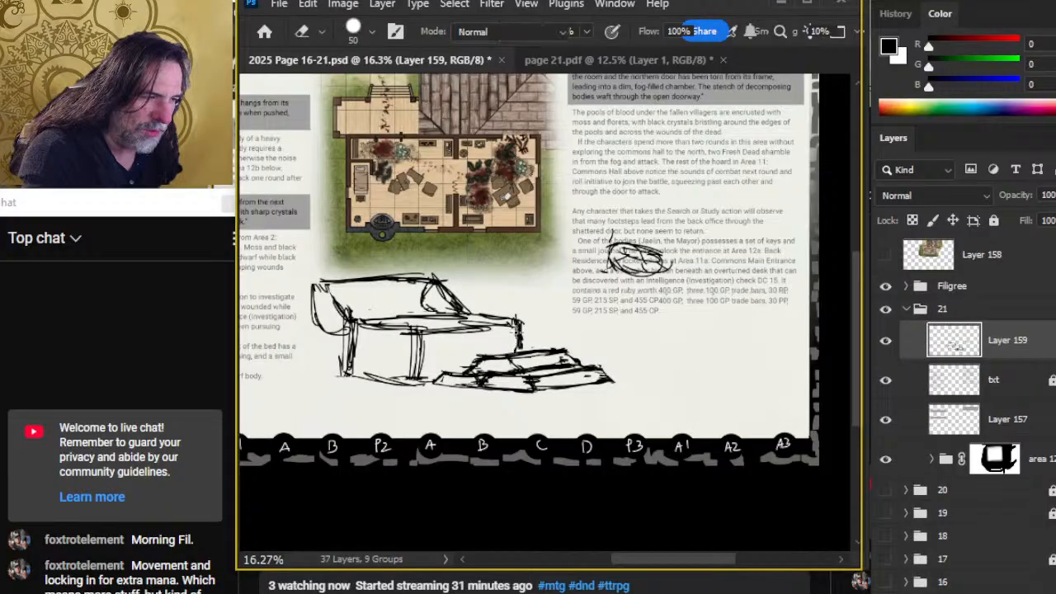
key(e)
- Strengthen the chest's front corner posts and the base line between them
key(b)
mouse_move(343, 381)
mouse_down()
mouse_move(425, 380)
mouse_move(420, 324)
mouse_up()
drag(413, 390, 421, 329)
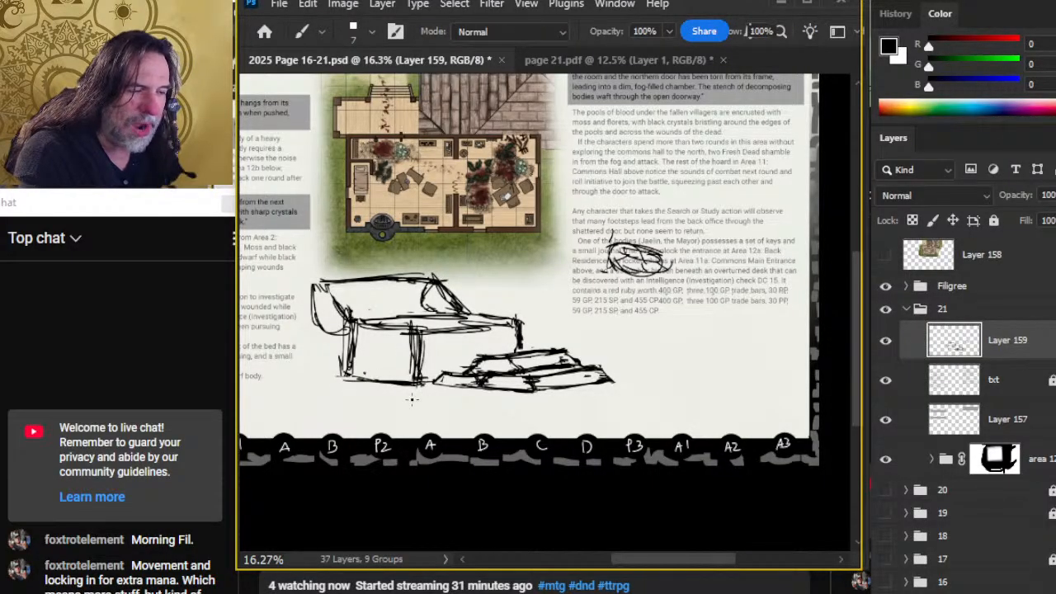
key(e)
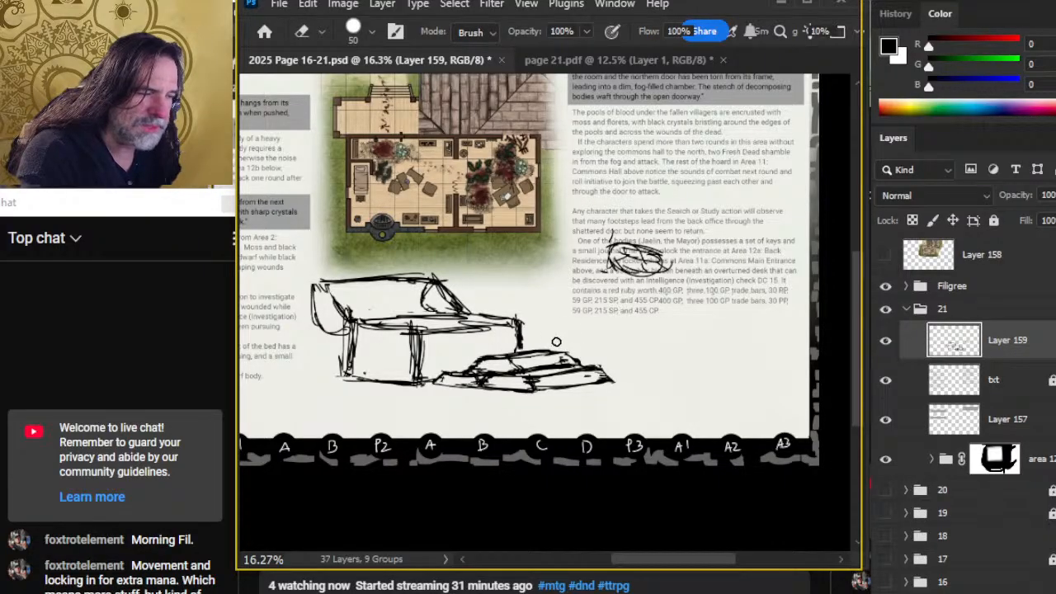
- Trim the right tip of the bar pile and touch up its lower bars
key(b)
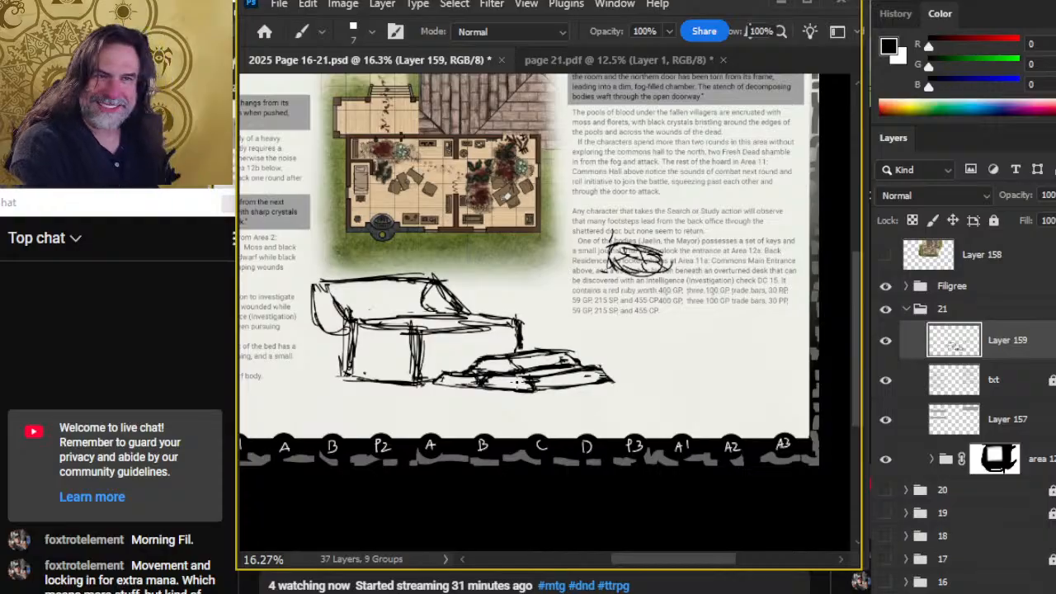
key(l)
key(e)
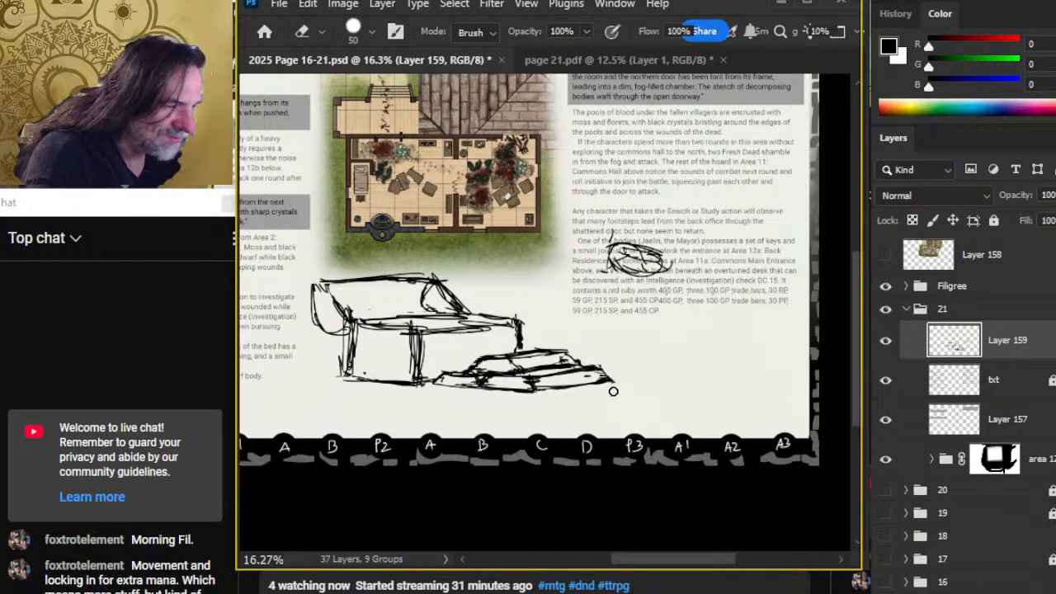
key(b)
key(e)
mouse_move(623, 391)
mouse_down()
mouse_move(536, 395)
mouse_move(611, 378)
mouse_up()
key(b)
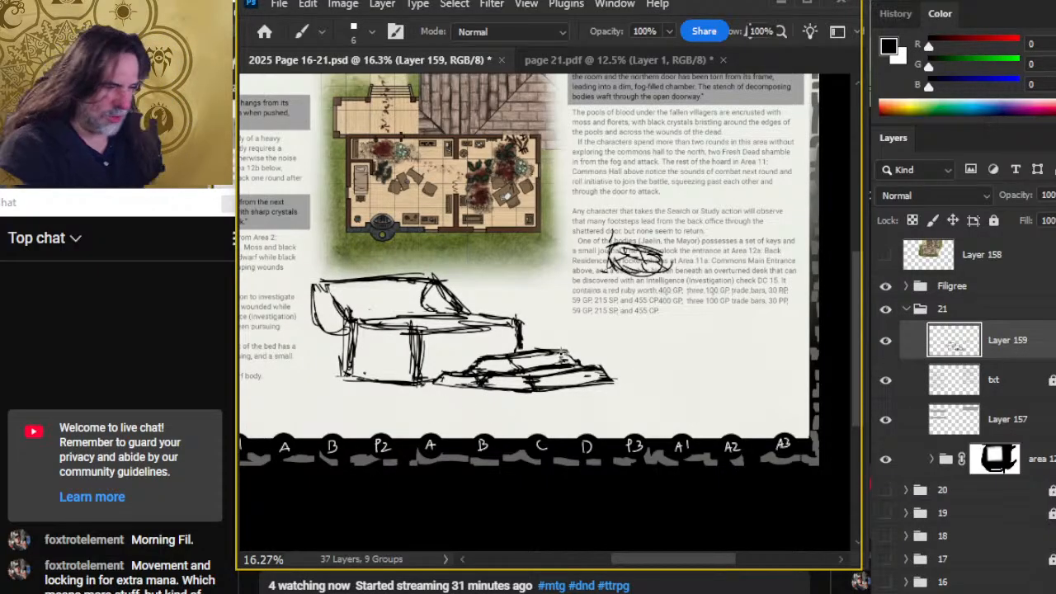
- Select only the chest with the Lasso, enlarge it slightly with Free Transform, and reposition it behind the pile
key(l)
mouse_move(324, 254)
mouse_down()
mouse_move(284, 277)
mouse_move(332, 432)
mouse_move(416, 415)
mouse_move(435, 378)
mouse_move(465, 359)
mouse_move(522, 352)
mouse_move(442, 281)
mouse_up()
right_click(425, 280)
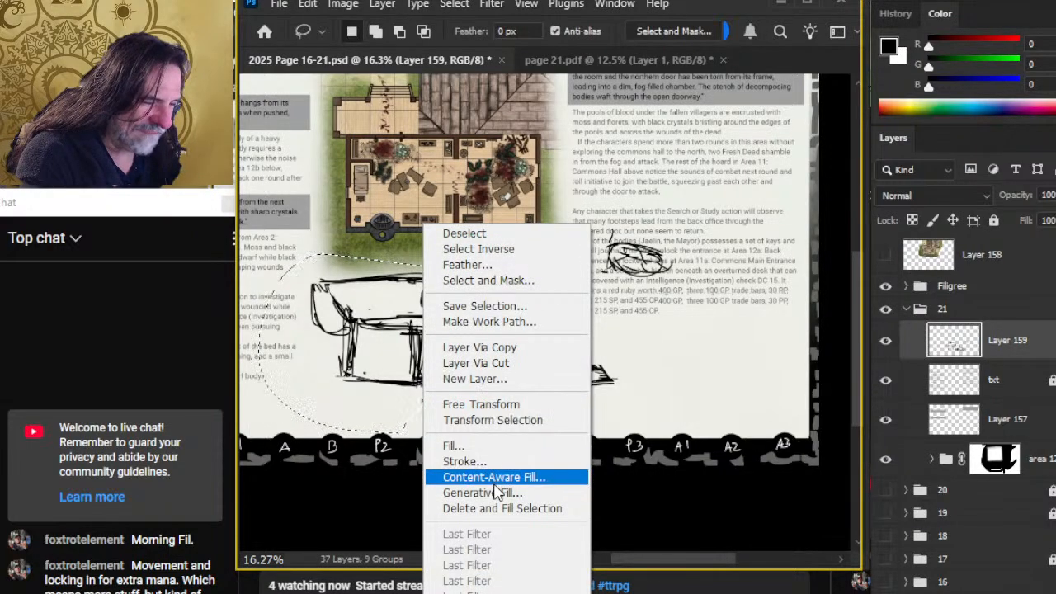
click(483, 404)
mouse_move(428, 263)
mouse_down()
mouse_move(425, 198)
mouse_move(421, 226)
mouse_up()
key(Return)
key(v)
drag(547, 330, 547, 338)
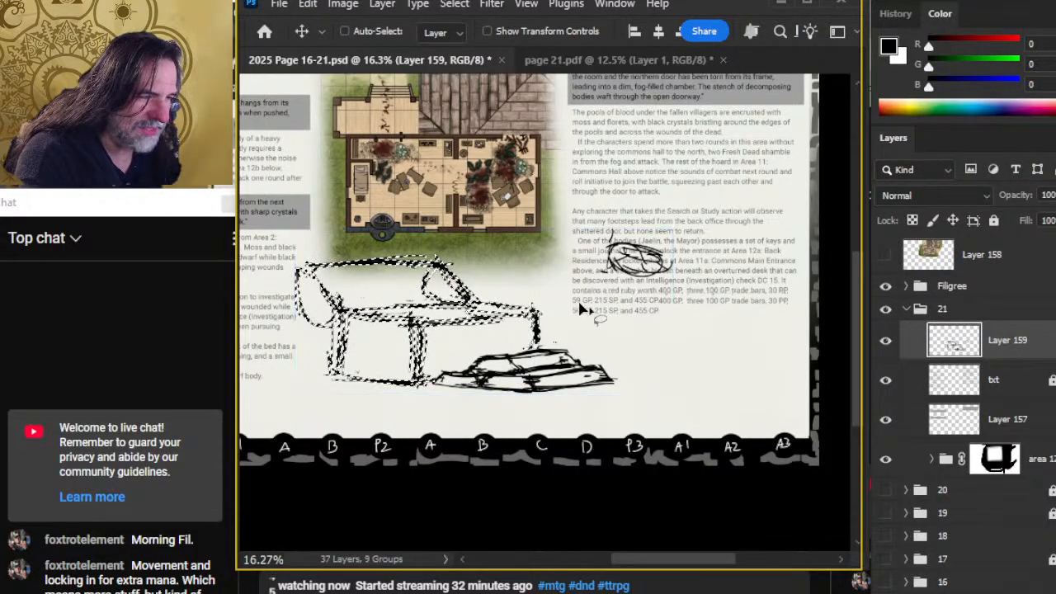
key(ctrl+d)
- Scale the whole treasure sketch proportionally to 79.74% and position it in the empty space below the map
key(l)
right_click(555, 307)
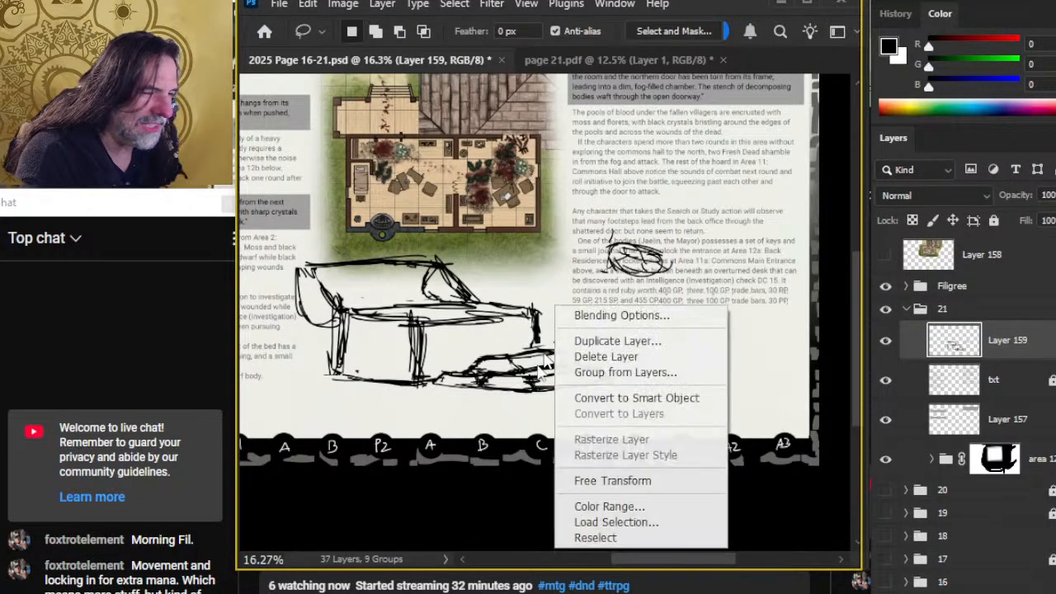
click(602, 482)
drag(294, 228, 356, 258)
drag(521, 331, 505, 356)
drag(341, 282, 353, 287)
mouse_move(541, 360)
mouse_down()
mouse_move(504, 346)
mouse_move(514, 349)
mouse_up()
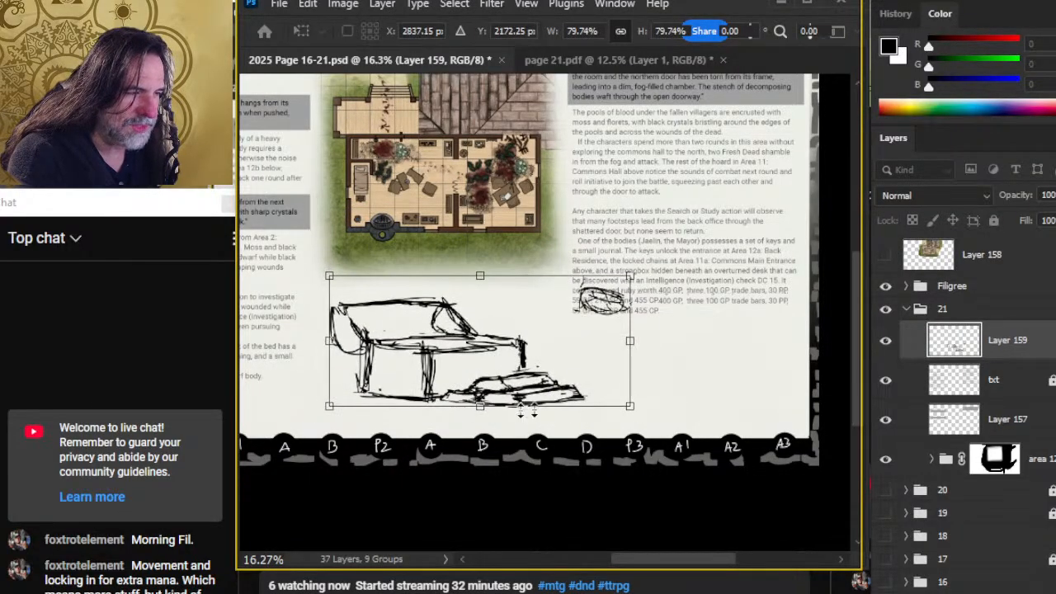
key(Return)
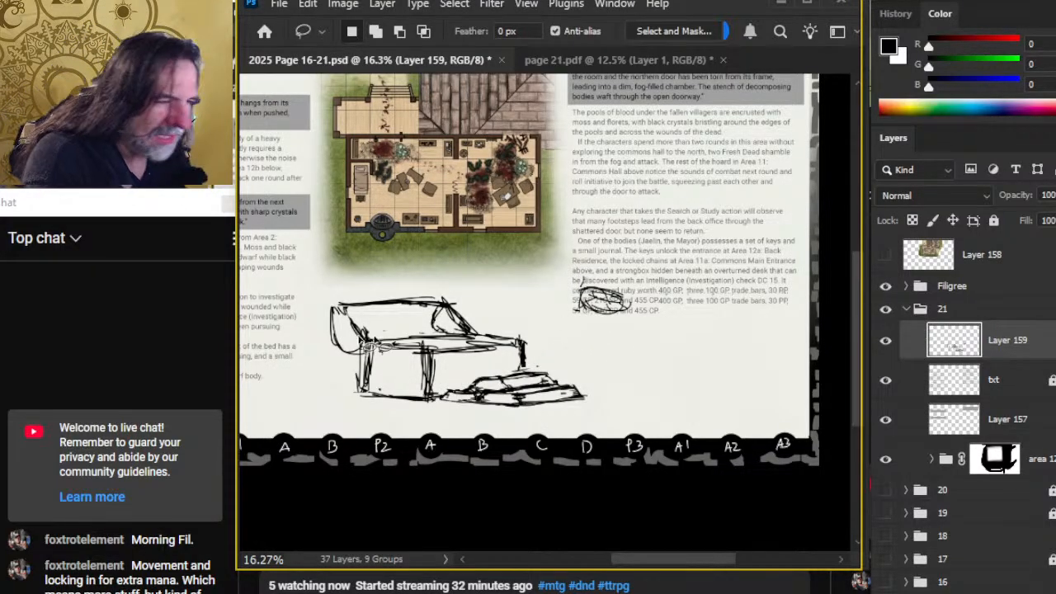
- Select the lid and upper part of the chest and move them up to make the chest taller
mouse_move(334, 283)
mouse_down()
mouse_move(328, 383)
mouse_move(472, 377)
mouse_move(519, 362)
mouse_move(536, 305)
mouse_up()
key(v)
drag(461, 350, 461, 329)
key(ctrl+d)
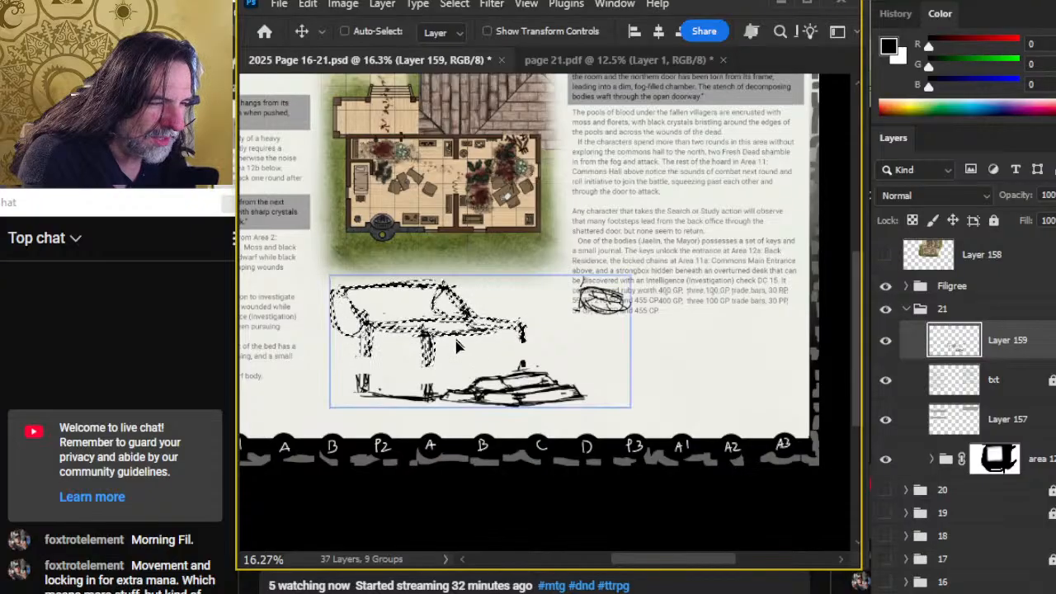
- Draw vertical lines reconnecting the chest's corner posts across the gap in its body
key(b)
drag(360, 330, 361, 399)
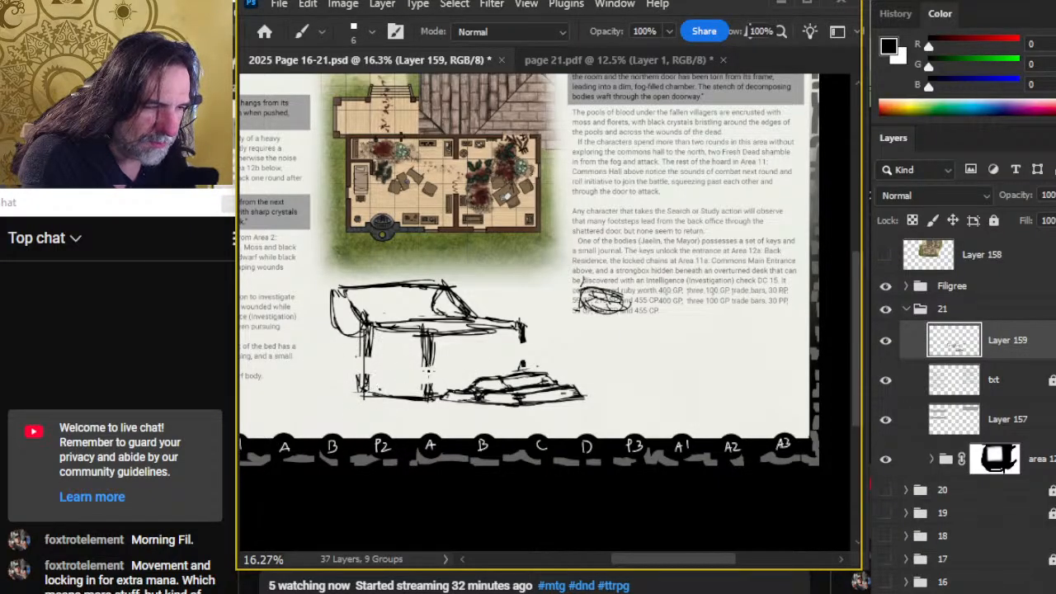
drag(427, 344, 429, 407)
drag(522, 327, 521, 378)
- Draw a hasp and padlock on the chest's front and a small fitting on top of the lid
drag(469, 329, 501, 340)
drag(382, 284, 402, 272)
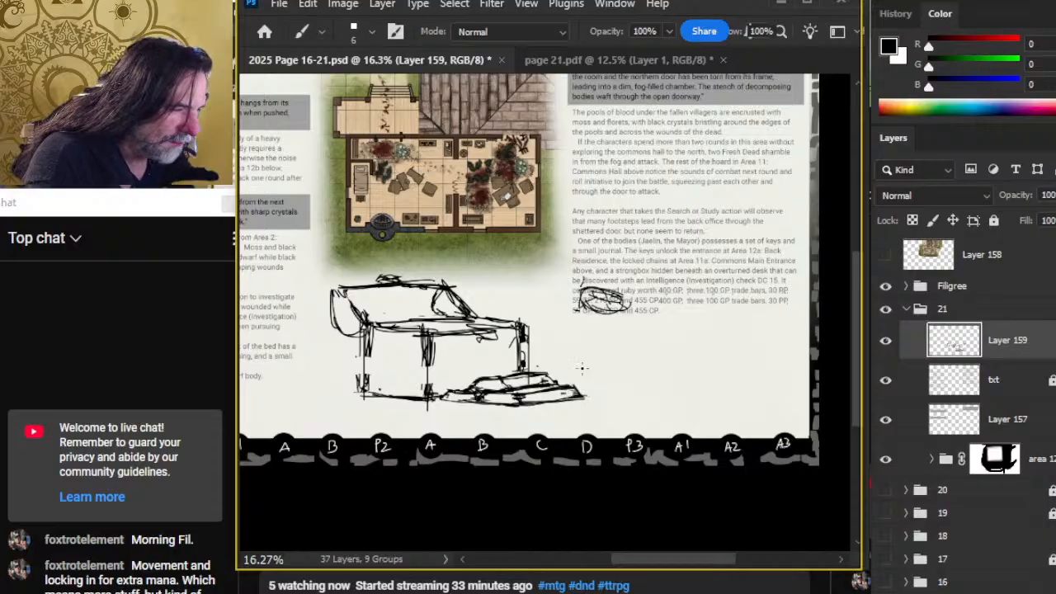
mouse_move(490, 347)
mouse_down()
mouse_move(495, 337)
mouse_move(489, 360)
mouse_move(472, 358)
mouse_move(493, 356)
mouse_move(484, 370)
mouse_move(477, 358)
mouse_move(499, 353)
mouse_up()
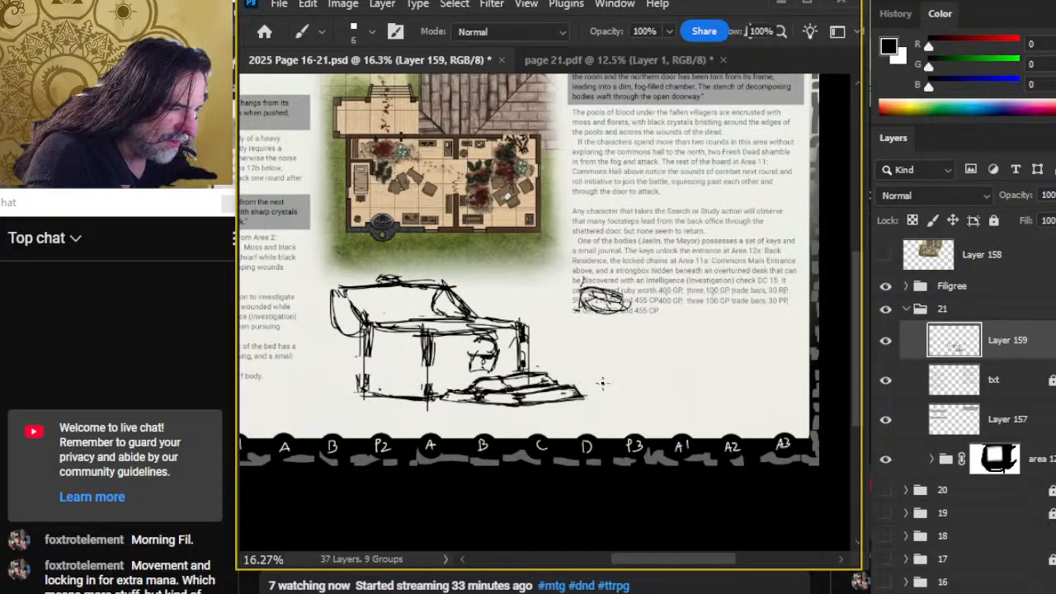
- Sketch a long flat slab to the right of the stack of bars, with a top face and thin edges
drag(605, 388, 669, 404)
mouse_move(605, 394)
mouse_down()
mouse_move(604, 375)
mouse_move(690, 410)
mouse_move(628, 396)
mouse_move(671, 384)
mouse_move(692, 396)
mouse_move(665, 373)
mouse_move(765, 385)
mouse_up()
mouse_move(669, 383)
mouse_down()
mouse_move(692, 408)
mouse_move(718, 396)
mouse_up()
mouse_move(735, 396)
mouse_down()
mouse_move(649, 374)
mouse_move(674, 374)
mouse_move(604, 372)
mouse_move(646, 413)
mouse_move(700, 402)
mouse_up()
key(e)
key(b)
key(e)
mouse_move(612, 404)
mouse_down()
mouse_move(708, 419)
mouse_move(772, 401)
mouse_move(654, 405)
mouse_up()
key(b)
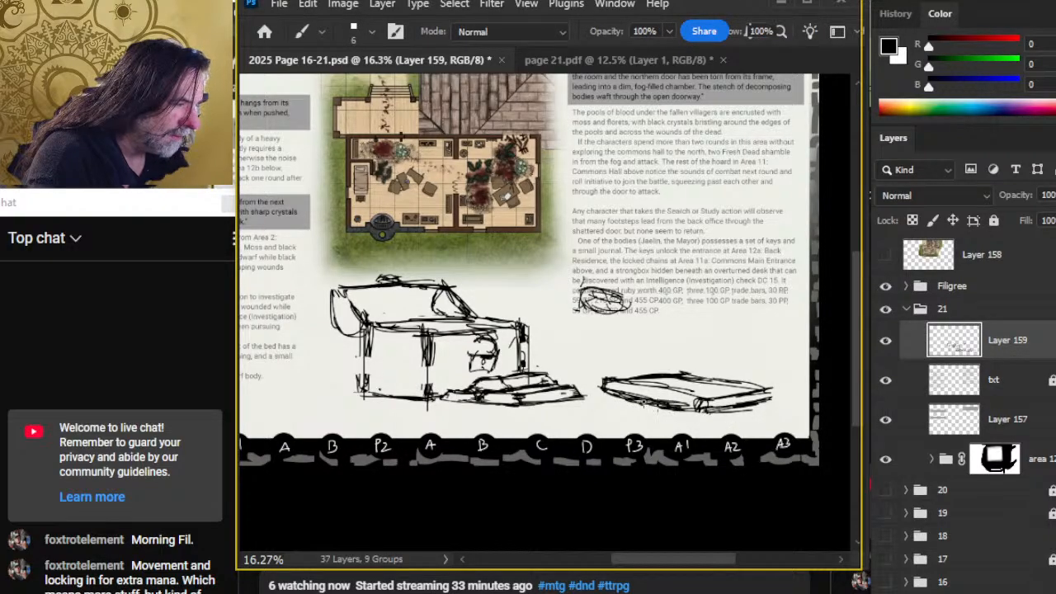
- Clean up the slab's left end and top back edge, erasing stray lines and redrawing the outline
key(e)
mouse_move(591, 394)
mouse_down()
mouse_move(675, 414)
mouse_move(627, 405)
mouse_up()
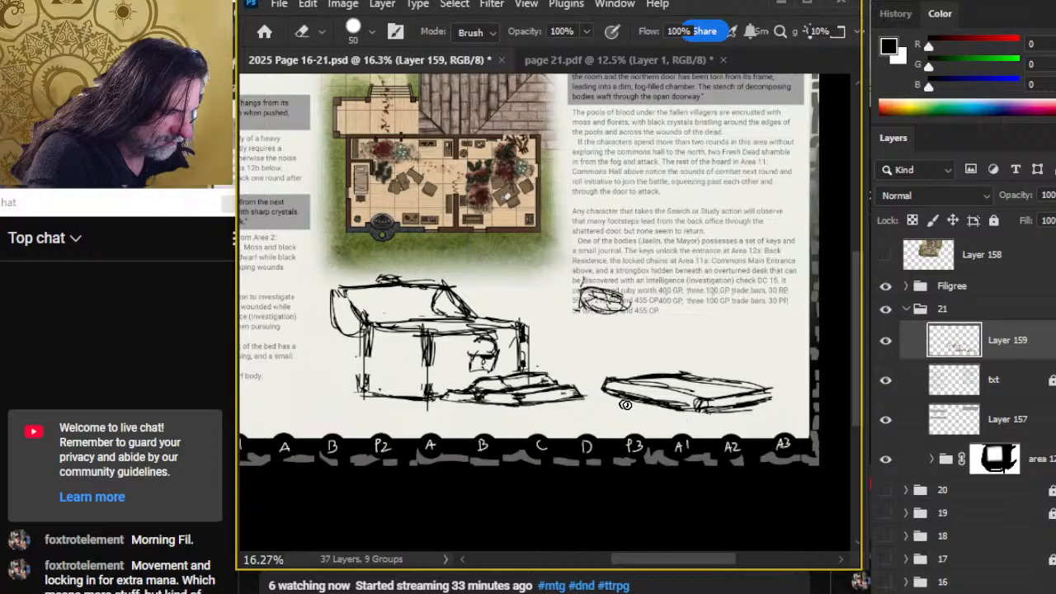
key(b)
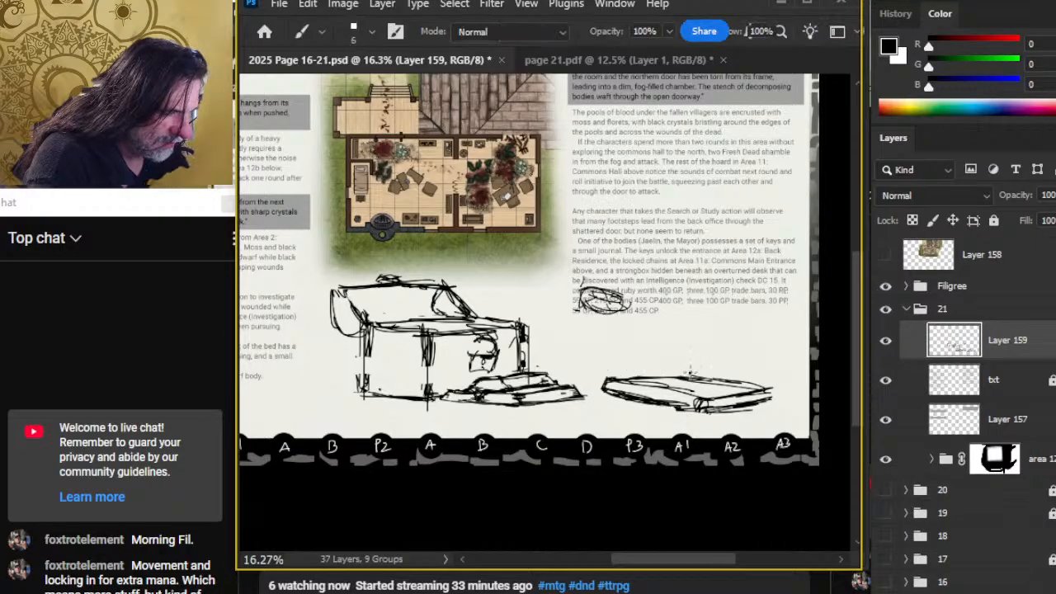
key(e)
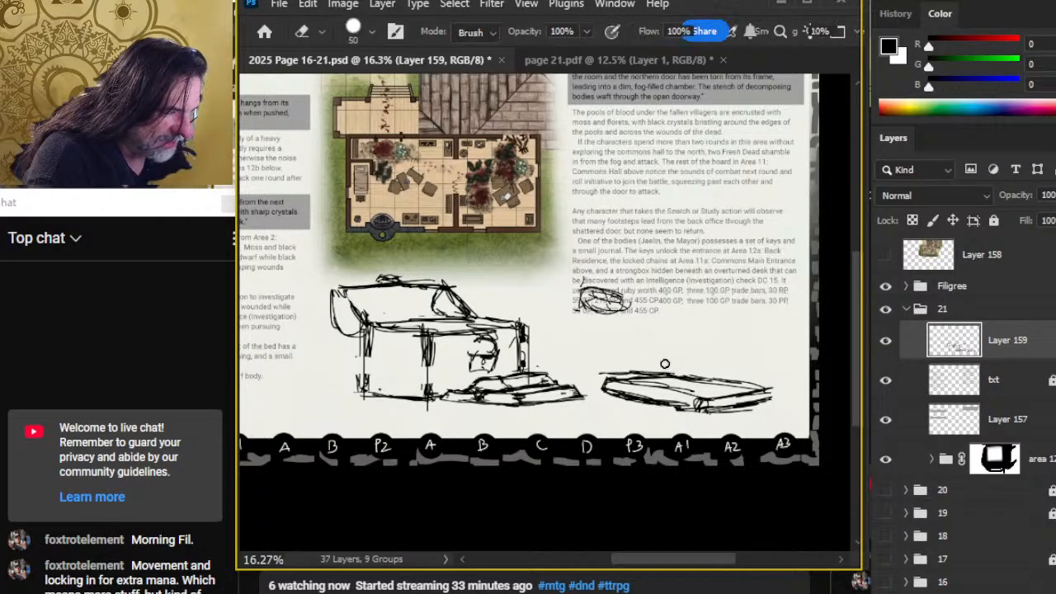
key(b)
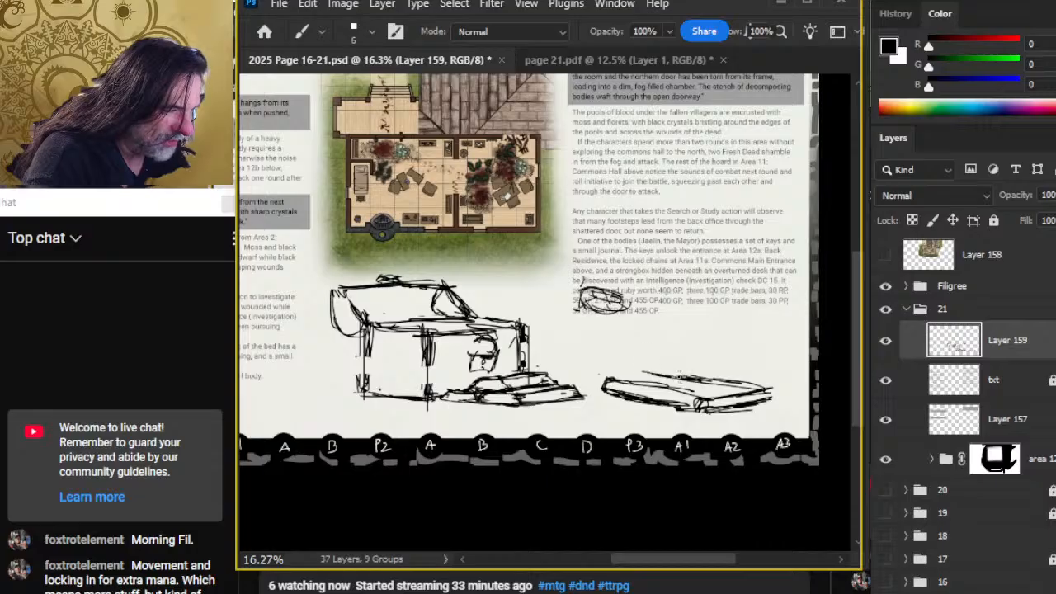
key(e)
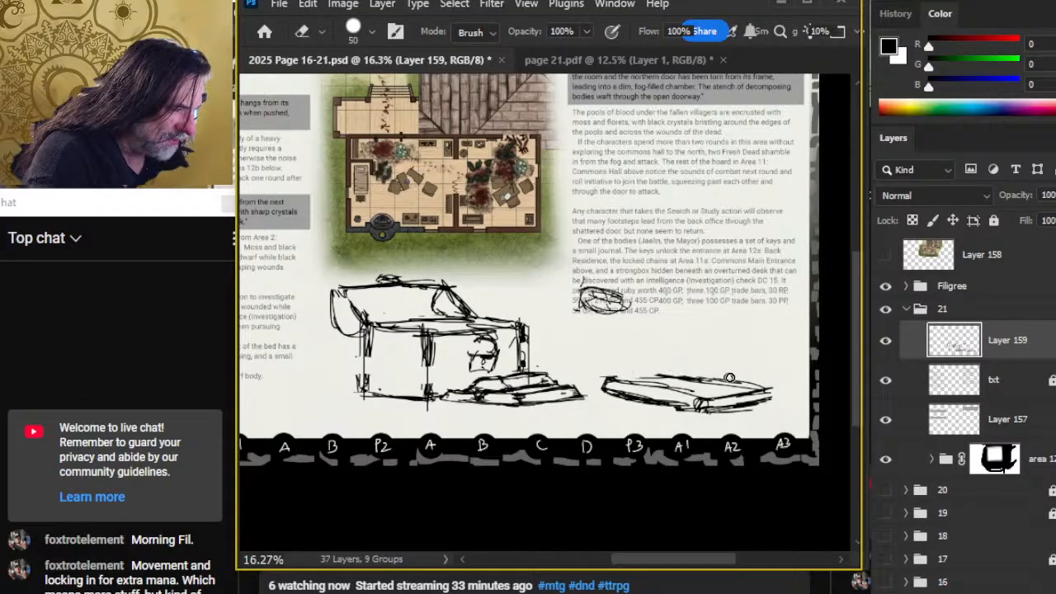
key(b)
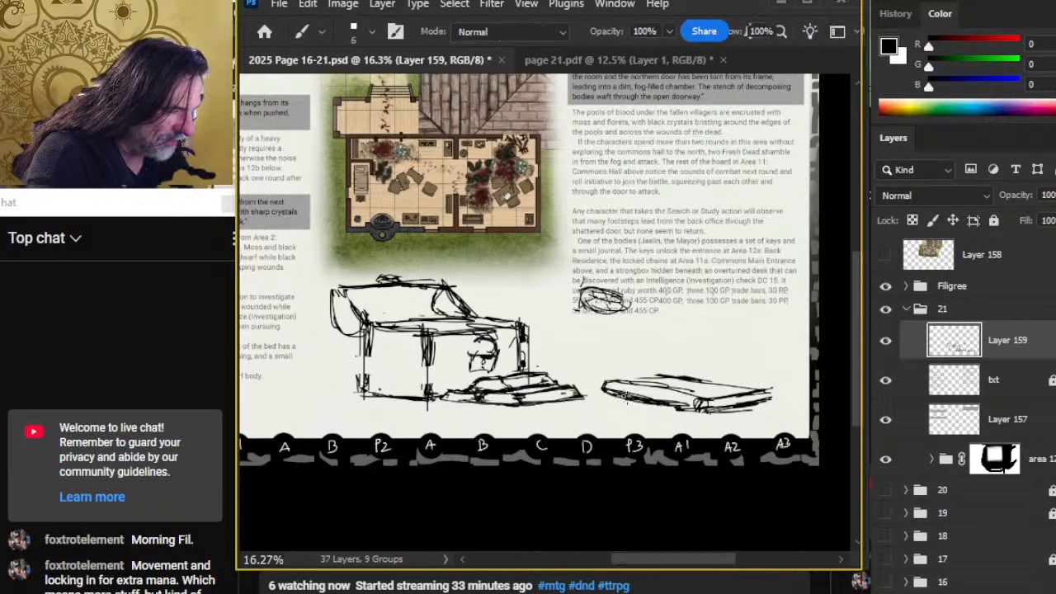
key(e)
key(b)
drag(650, 396, 631, 403)
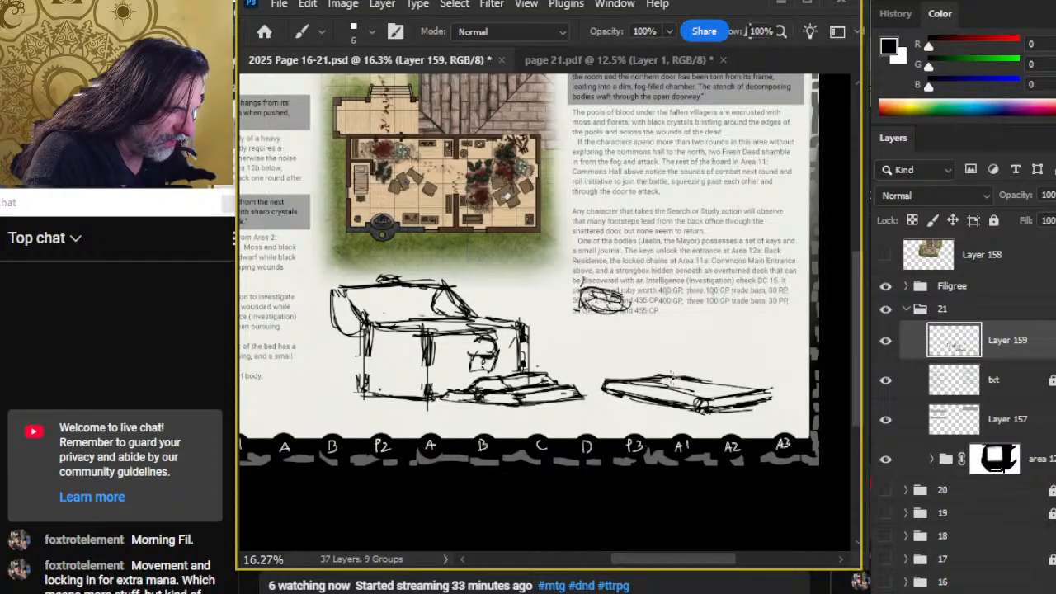
- Trim the slab's overlapping lines and redraw its near corner and right end more firmly
key(e)
mouse_move(692, 375)
mouse_down()
mouse_move(663, 370)
mouse_move(739, 419)
mouse_move(714, 415)
mouse_up()
key(b)
mouse_move(769, 394)
mouse_down()
mouse_move(716, 406)
mouse_move(665, 386)
mouse_up()
key(e)
key(b)
key(e)
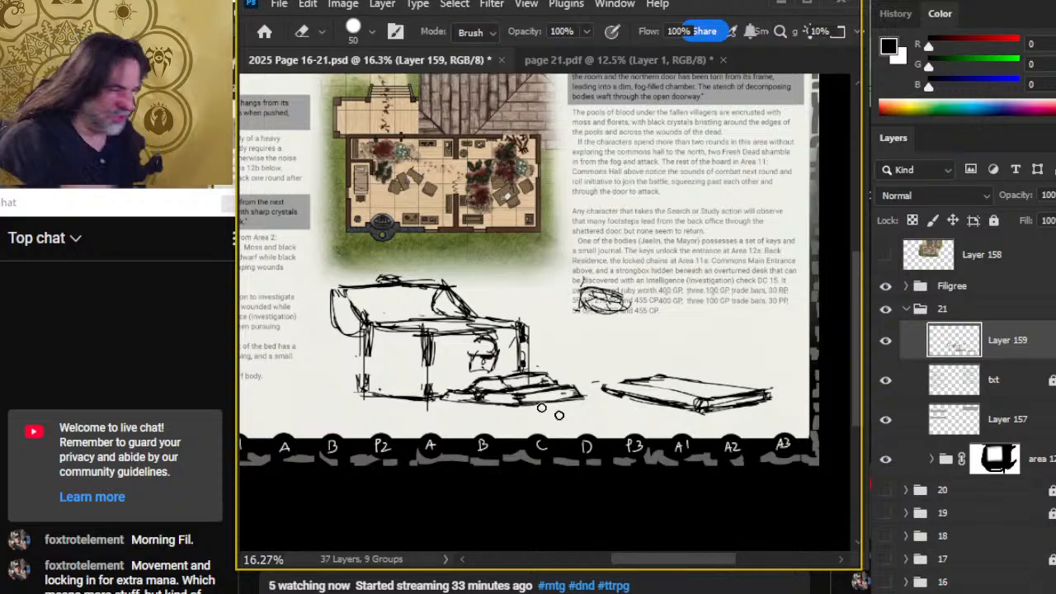
- Sketch three rounded pouch-like shapes above the gap between the bars and the slab and behind the slab
key(b)
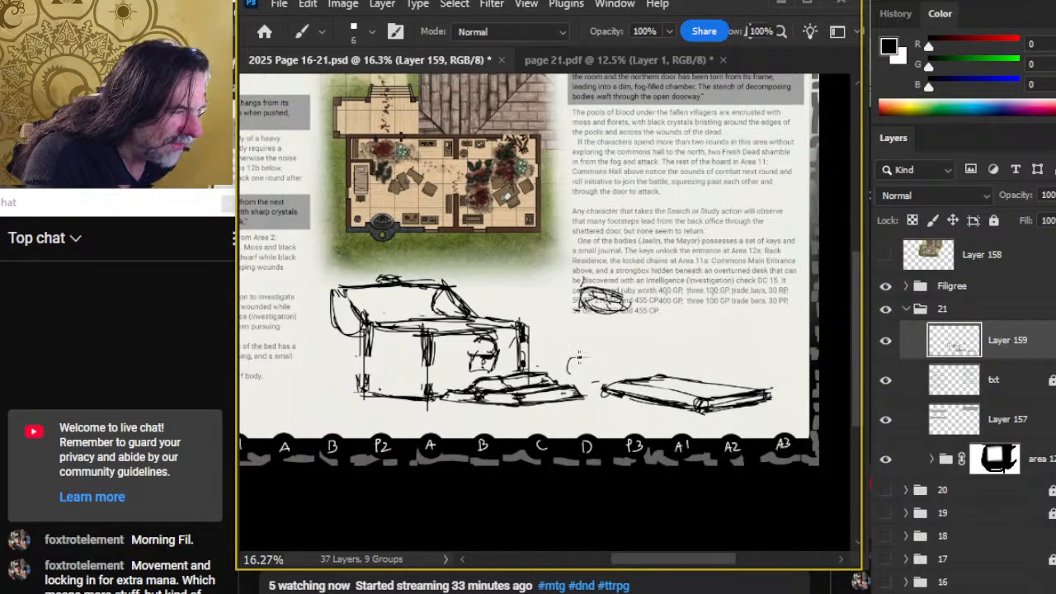
mouse_move(582, 355)
mouse_down()
mouse_move(628, 360)
mouse_move(638, 341)
mouse_move(633, 365)
mouse_move(656, 337)
mouse_move(665, 364)
mouse_up()
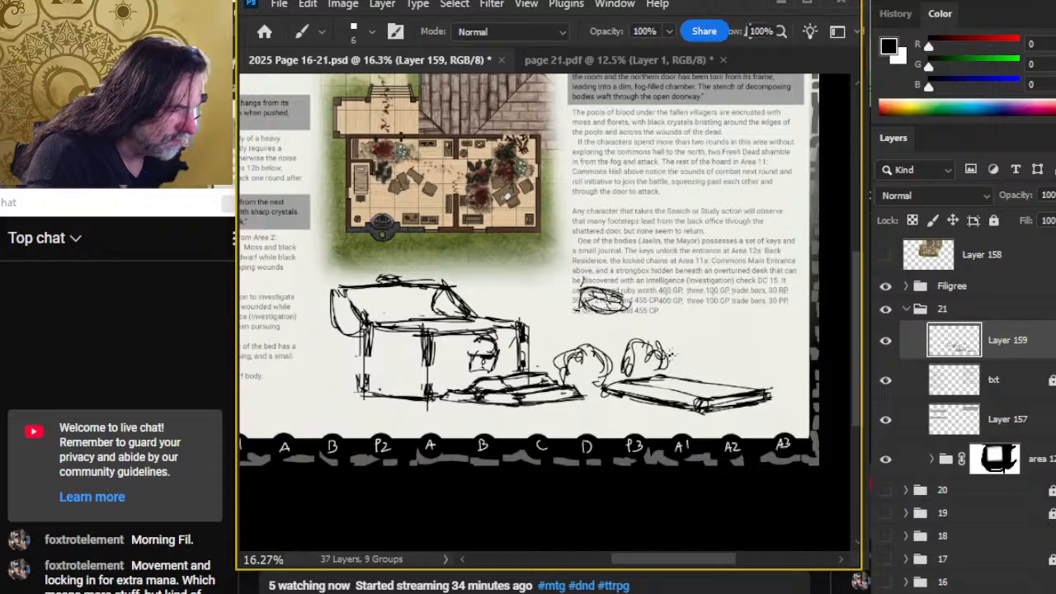
drag(693, 357, 715, 342)
mouse_move(732, 382)
mouse_down()
mouse_move(727, 344)
mouse_move(715, 349)
mouse_move(726, 376)
mouse_up()
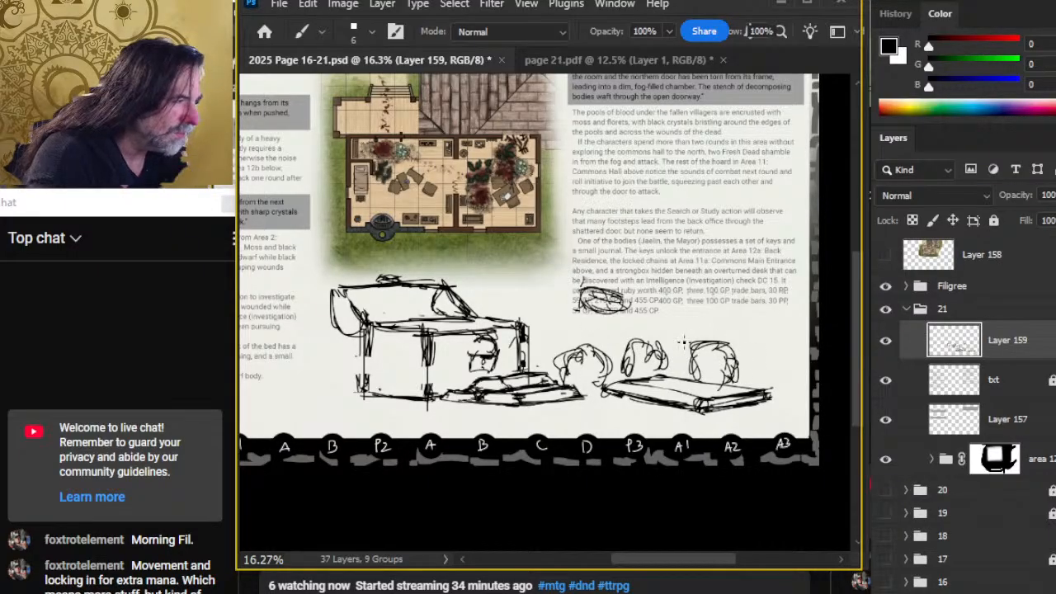
- Erase the slab's left tip and sketch loose contents spilling below the leftmost rounded shape
key(e)
mouse_move(609, 363)
mouse_down()
mouse_move(608, 401)
mouse_move(592, 377)
mouse_move(596, 355)
mouse_move(585, 367)
mouse_move(601, 386)
mouse_move(592, 394)
mouse_move(610, 385)
mouse_move(597, 409)
mouse_move(628, 401)
mouse_move(633, 385)
mouse_move(586, 404)
mouse_move(561, 418)
mouse_up()
key(b)
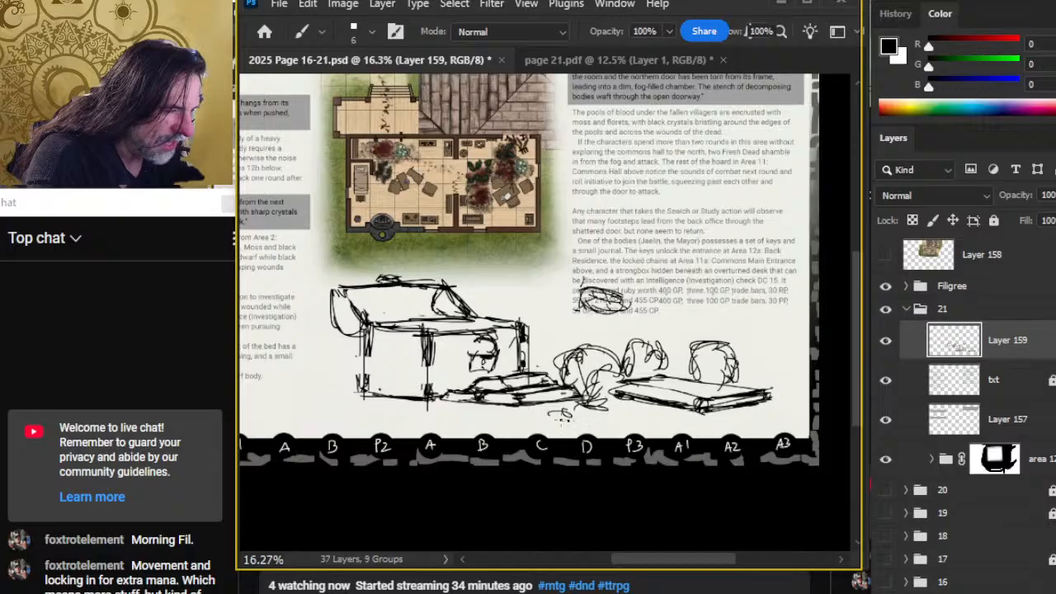
key(e)
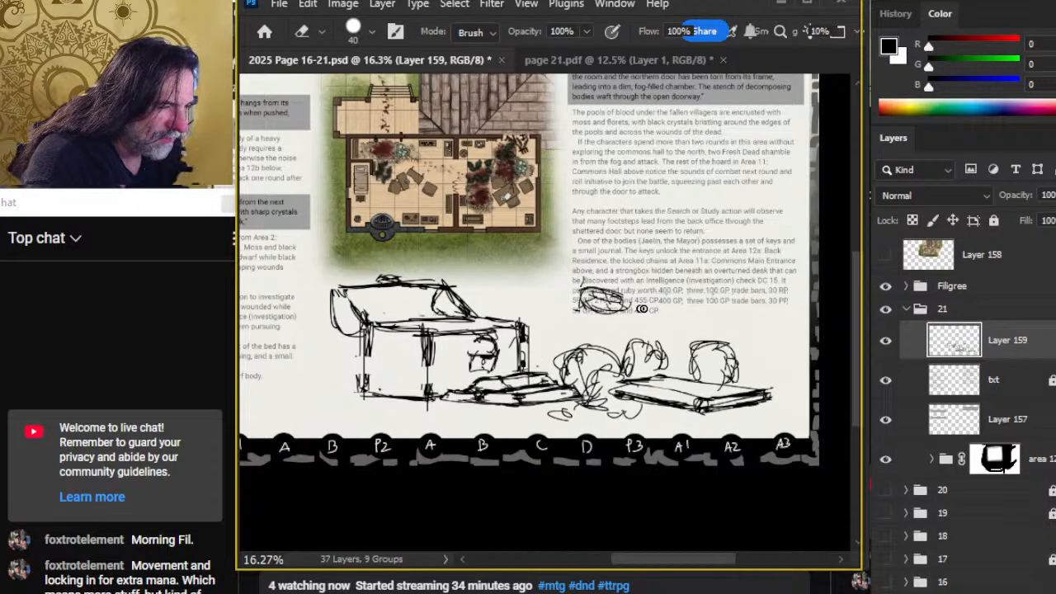
- Move the oval gem sketch off the text column to the ground below the chest and touch up the lines around it
key(l)
key(v)
mouse_move(604, 271)
mouse_down()
mouse_move(466, 417)
mouse_move(379, 397)
mouse_move(408, 409)
mouse_up()
key(ctrl+d)
key(l)
key(e)
key(b)
key(z)
key(b)
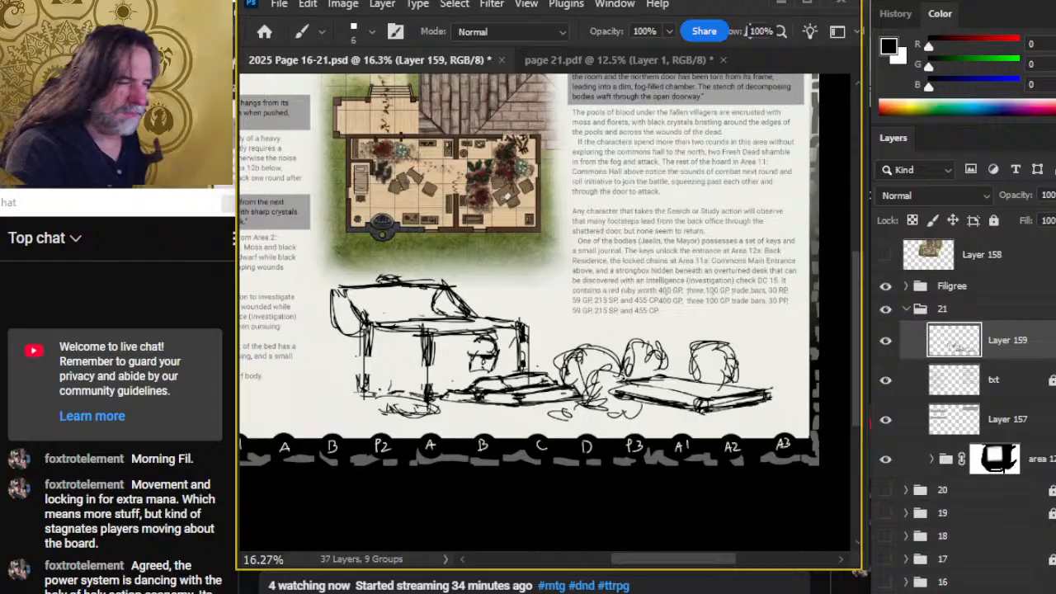
- Strengthen the chest's corner posts and lid edge, and clean up the padlock area on its front
key(z)
drag(623, 378, 565, 384)
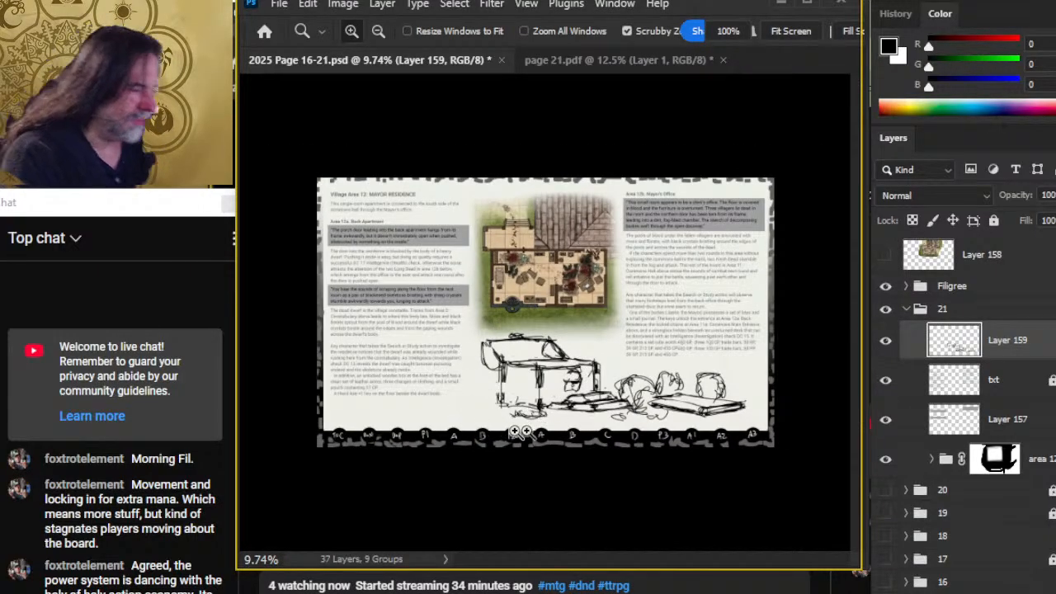
key(b)
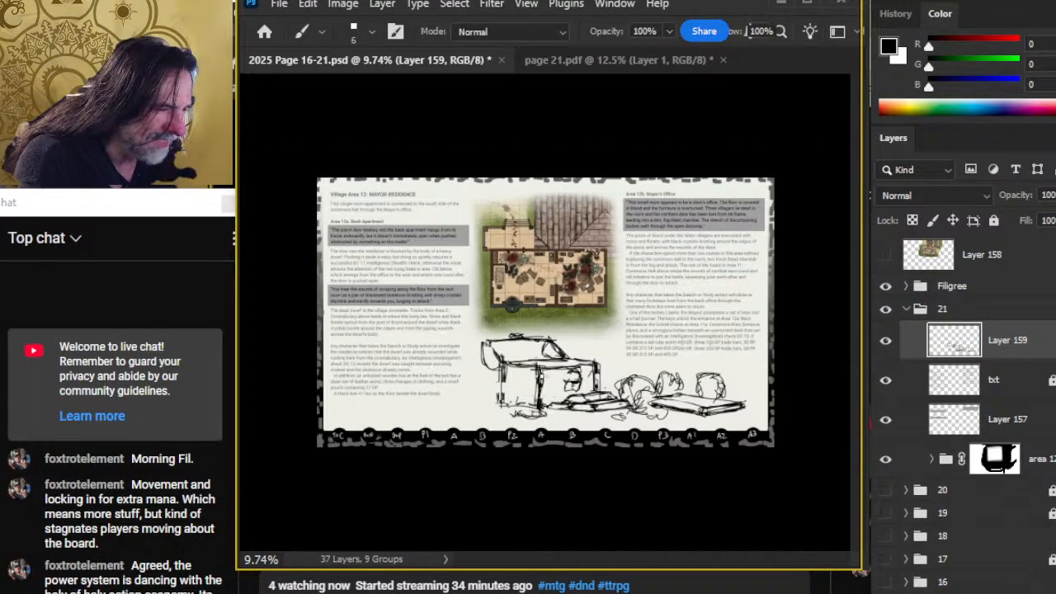
key(e)
mouse_move(504, 406)
mouse_down()
mouse_move(475, 370)
mouse_move(493, 334)
mouse_up()
key(b)
key(e)
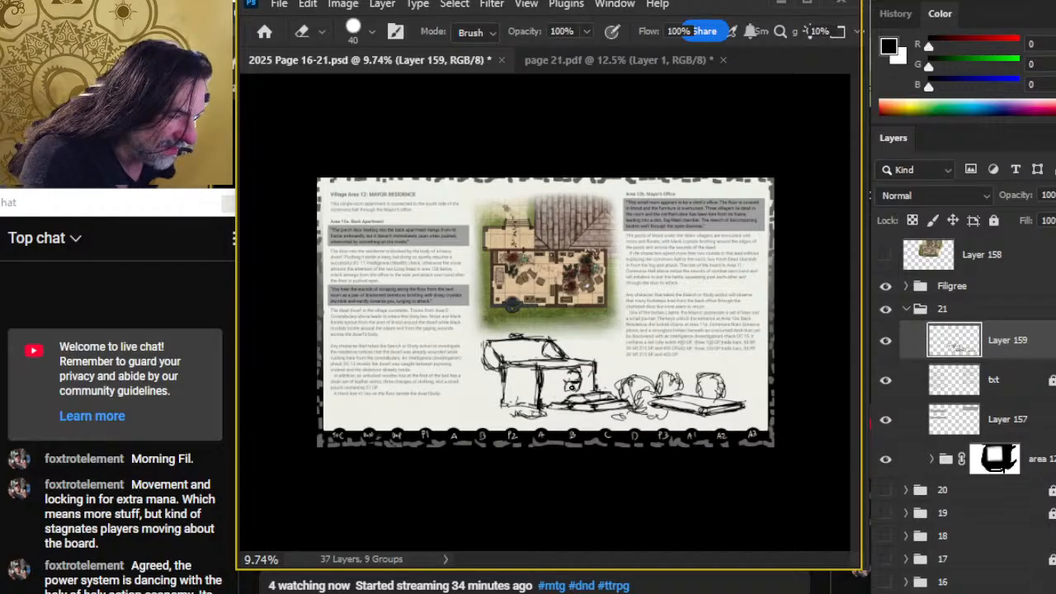
key(b)
key(e)
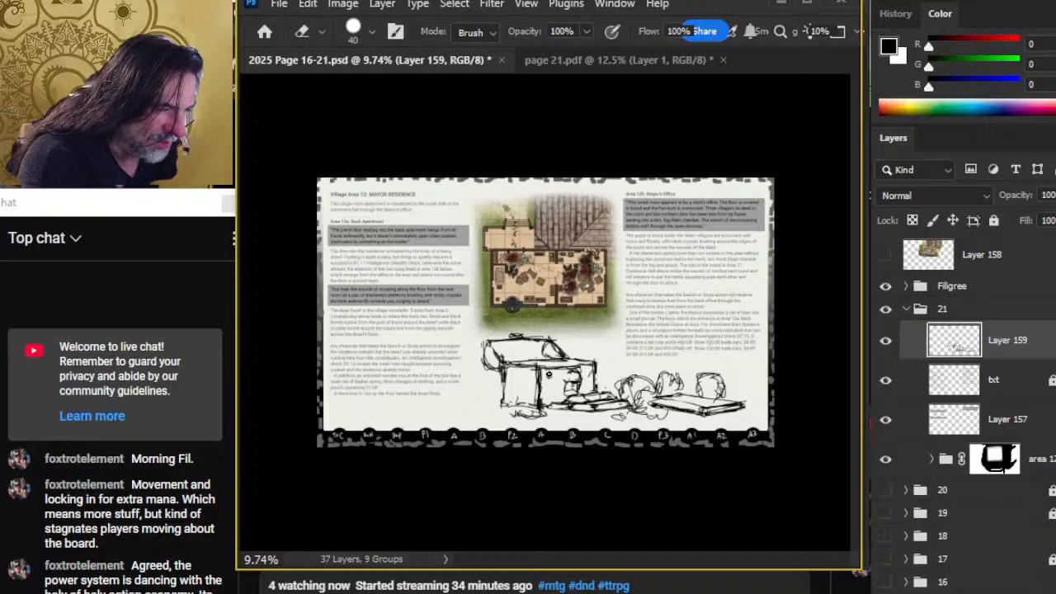
key(b)
key(e)
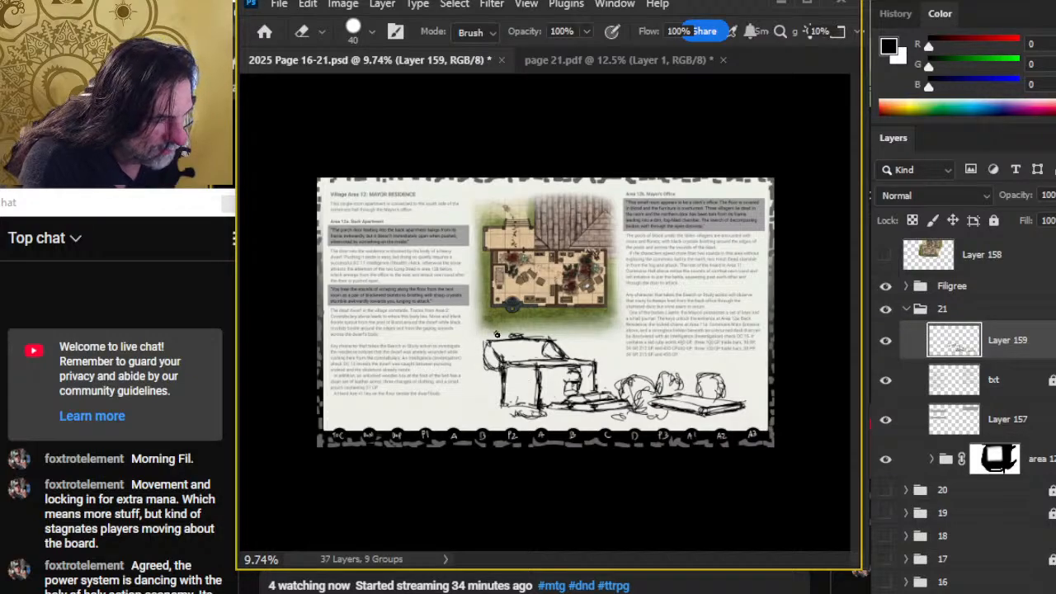
- Select the curved left end of the chest's lid and adjust its shape with Free Transform
key(l)
mouse_move(492, 351)
mouse_down()
mouse_move(468, 366)
mouse_move(477, 380)
mouse_move(535, 361)
mouse_move(576, 368)
mouse_move(545, 323)
mouse_move(499, 326)
mouse_up()
right_click(488, 225)
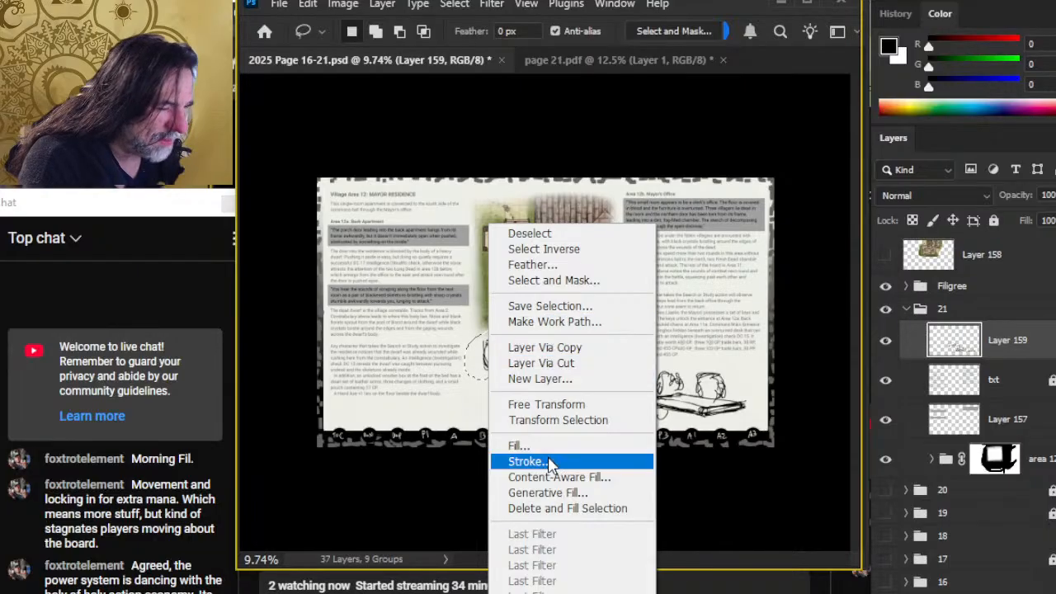
click(543, 406)
mouse_move(464, 320)
mouse_down()
mouse_move(452, 312)
mouse_move(489, 320)
mouse_move(446, 355)
mouse_move(499, 386)
mouse_move(525, 351)
mouse_move(489, 322)
mouse_up()
key(Return)
key(v)
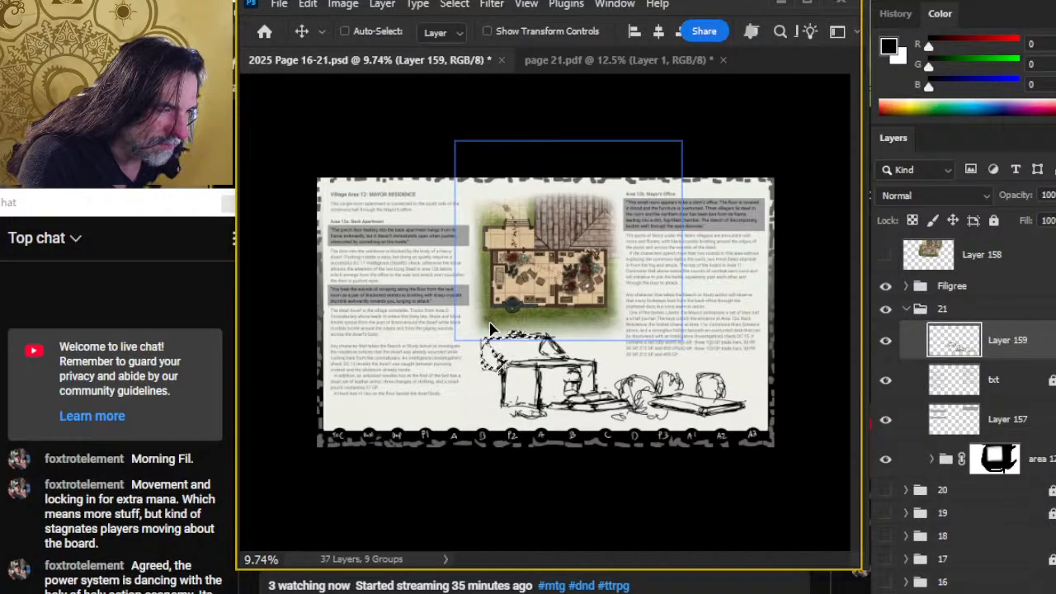
key(ctrl+d)
- Redraw and trim the sloping line at the right end of the chest's lid
key(l)
key(b)
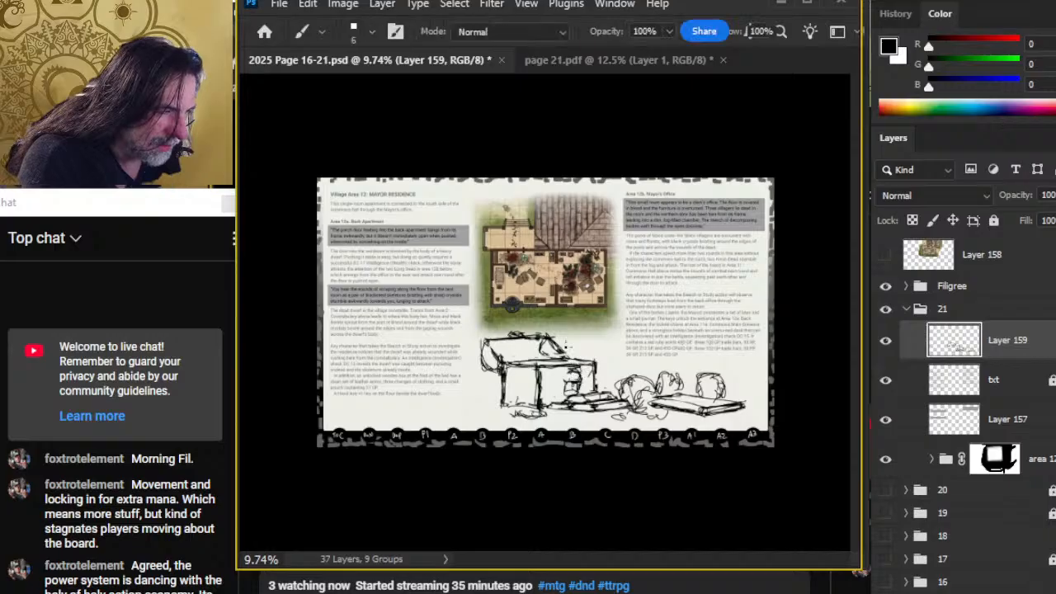
key(e)
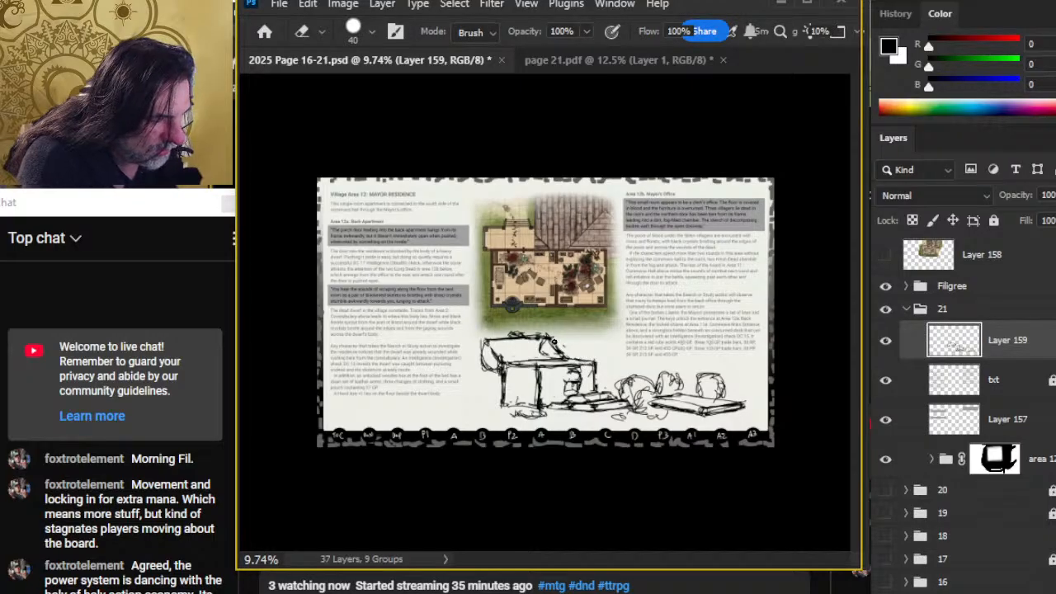
key(b)
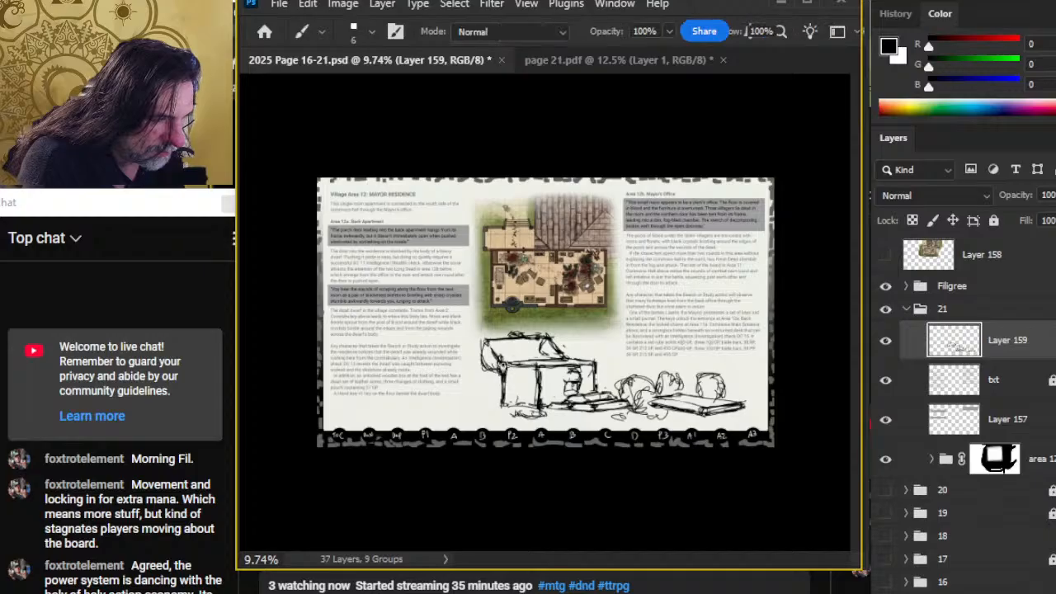
key(e)
- Redraw the lid's lower rim and curved left end, erasing the stray lines around them
key(b)
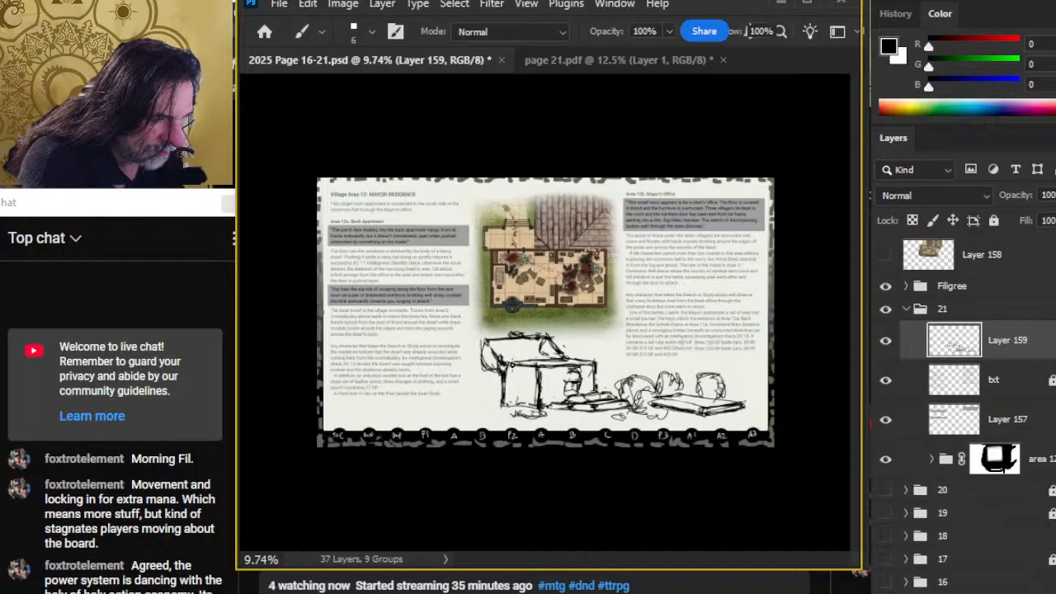
key(e)
key(b)
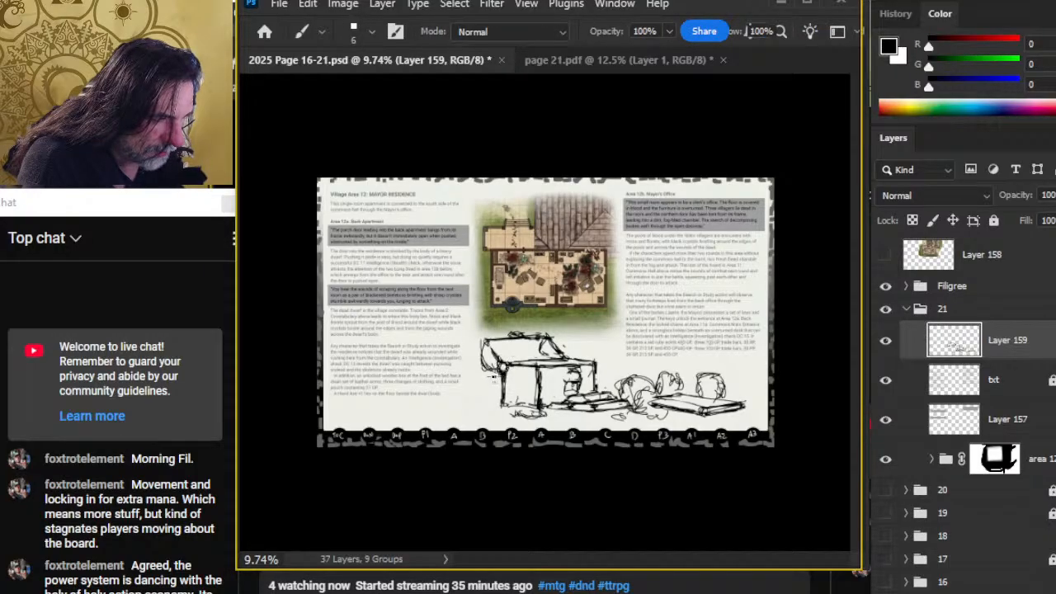
key(e)
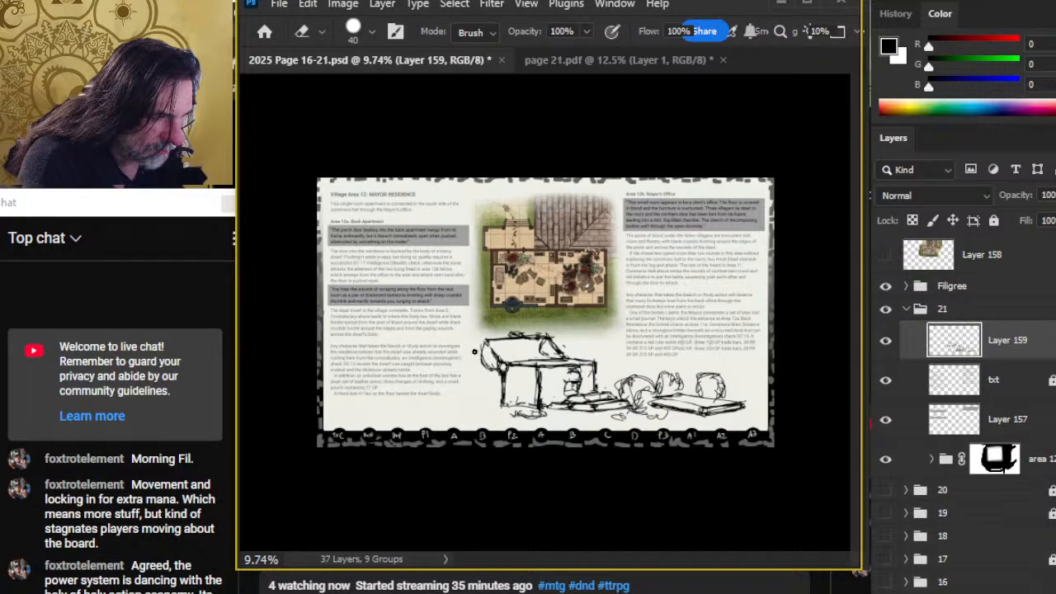
key(b)
key(e)
key(b)
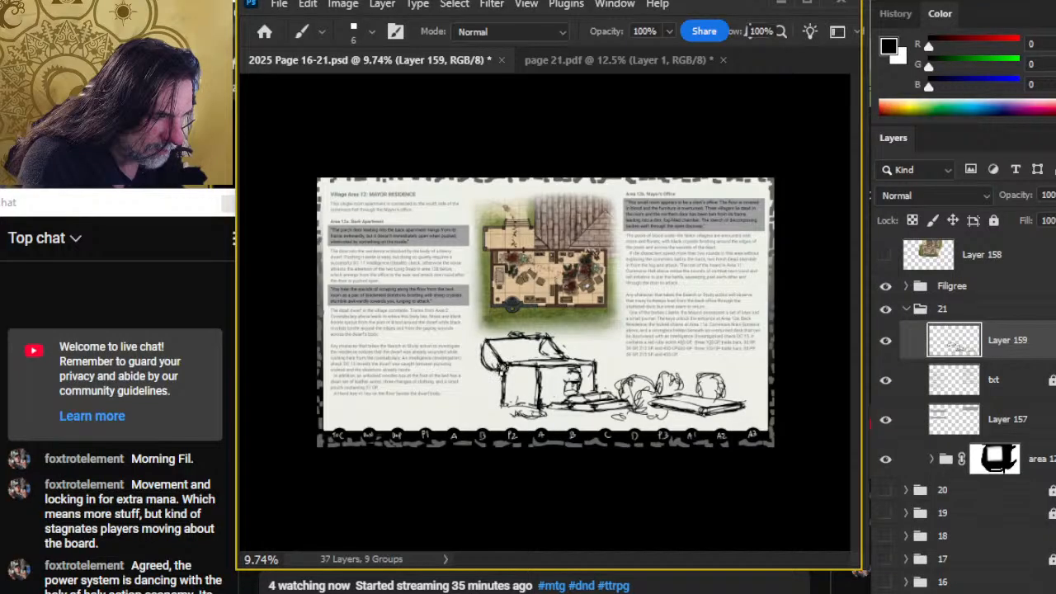
- Reshape the lid's right end into a cleaner peaked outline that meets the chest's rim, erasing excess lines
key(e)
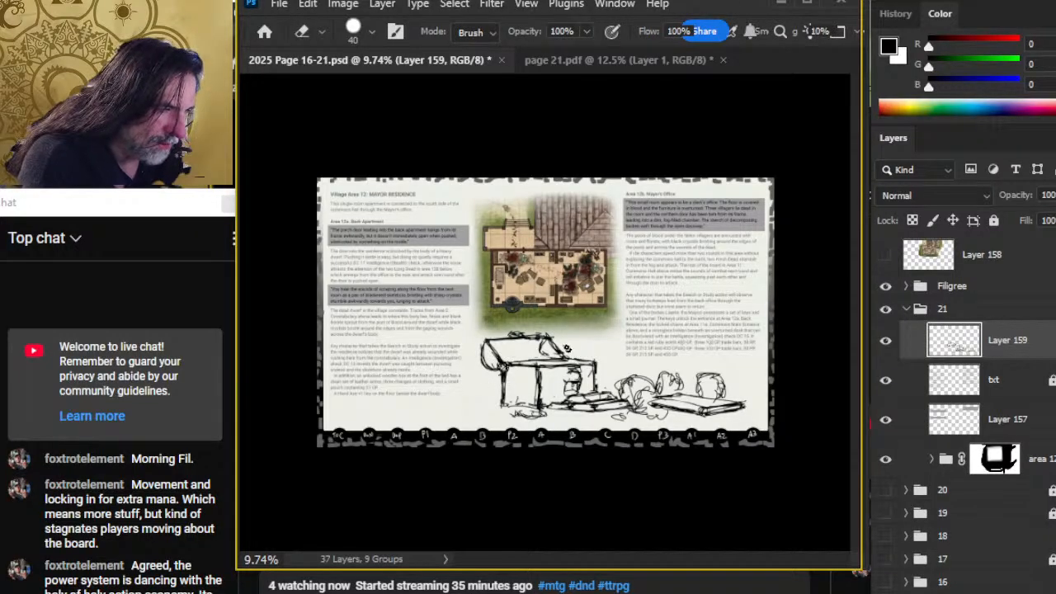
key(b)
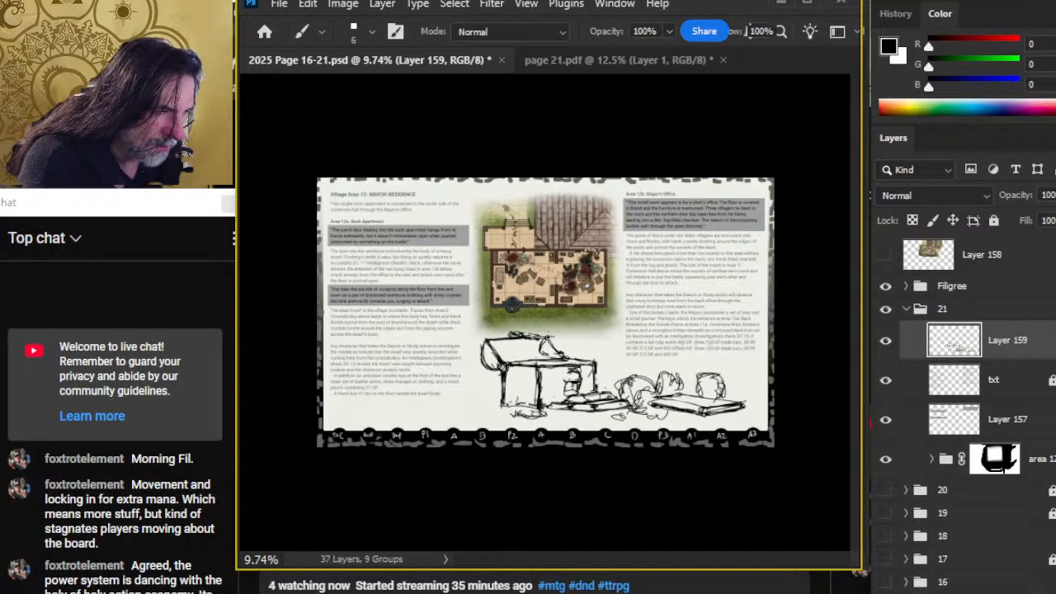
key(e)
key(b)
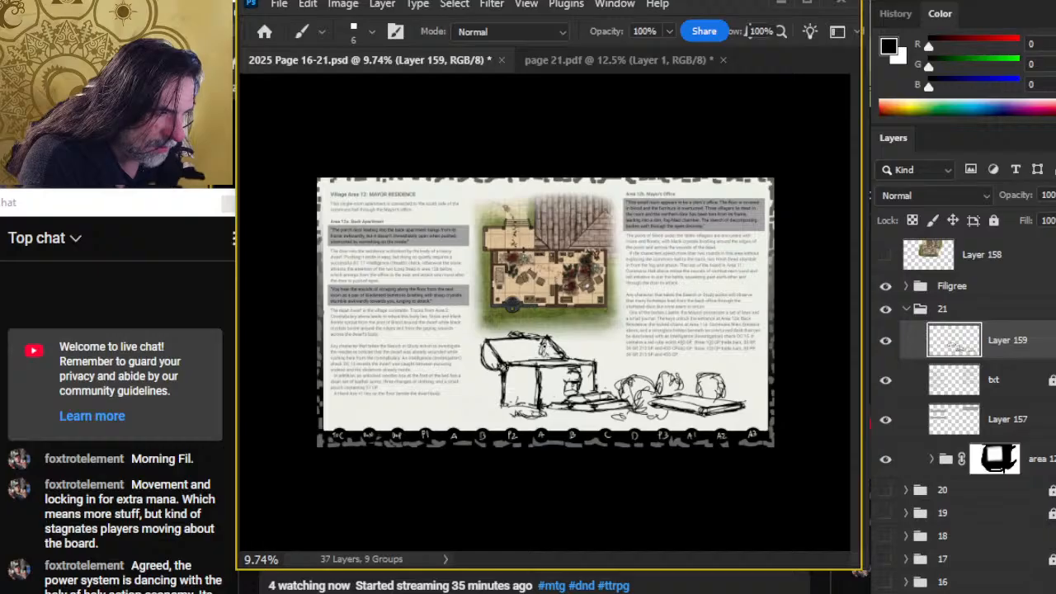
key(e)
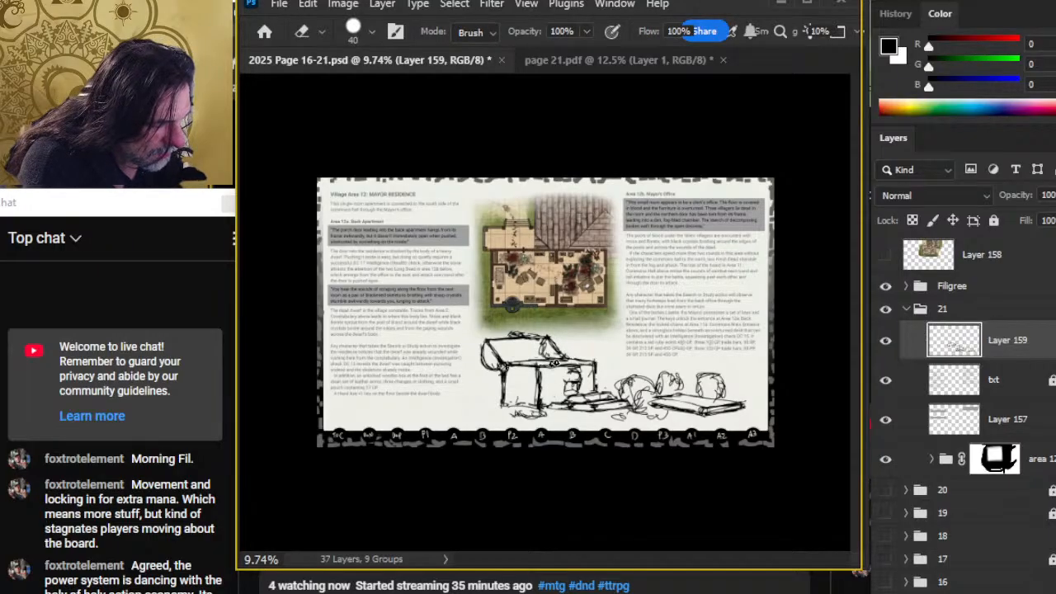
key(b)
key(e)
key(b)
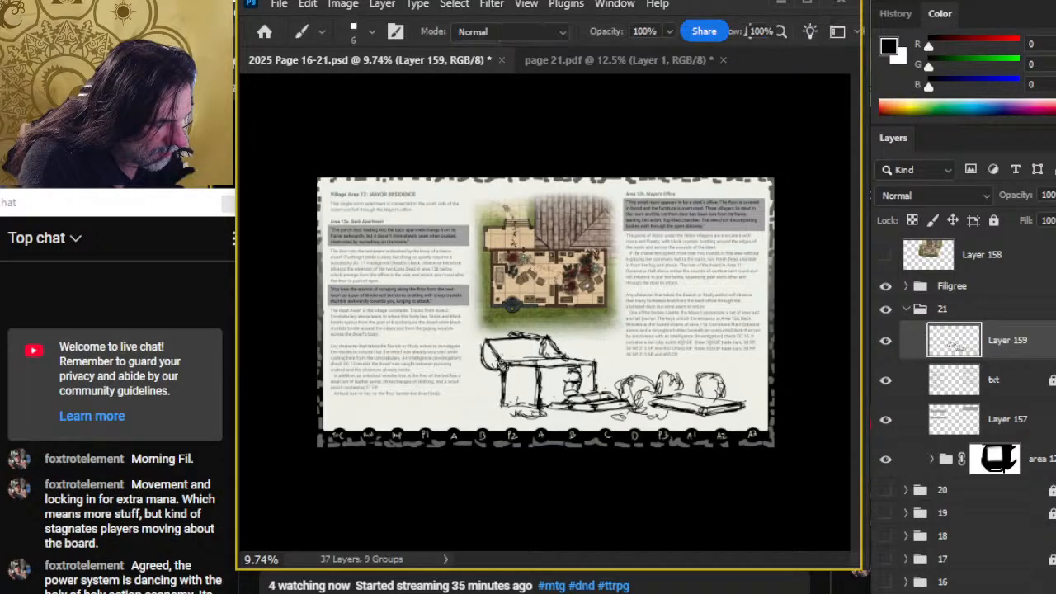
key(e)
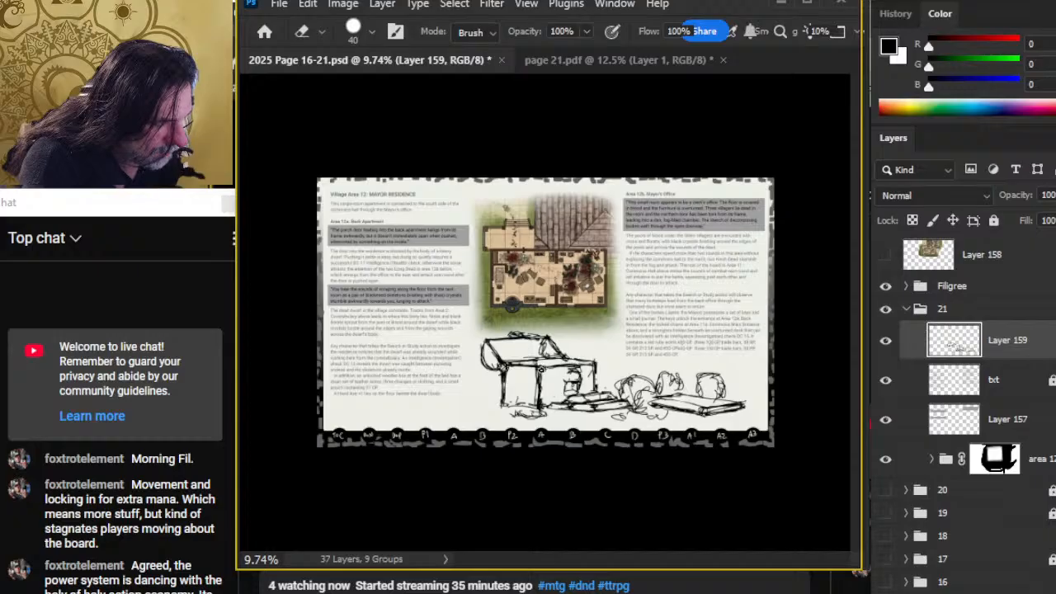
- Clean up the chest's front around the stacked bars and along its base, alternating brush strokes and erasing
key(b)
key(e)
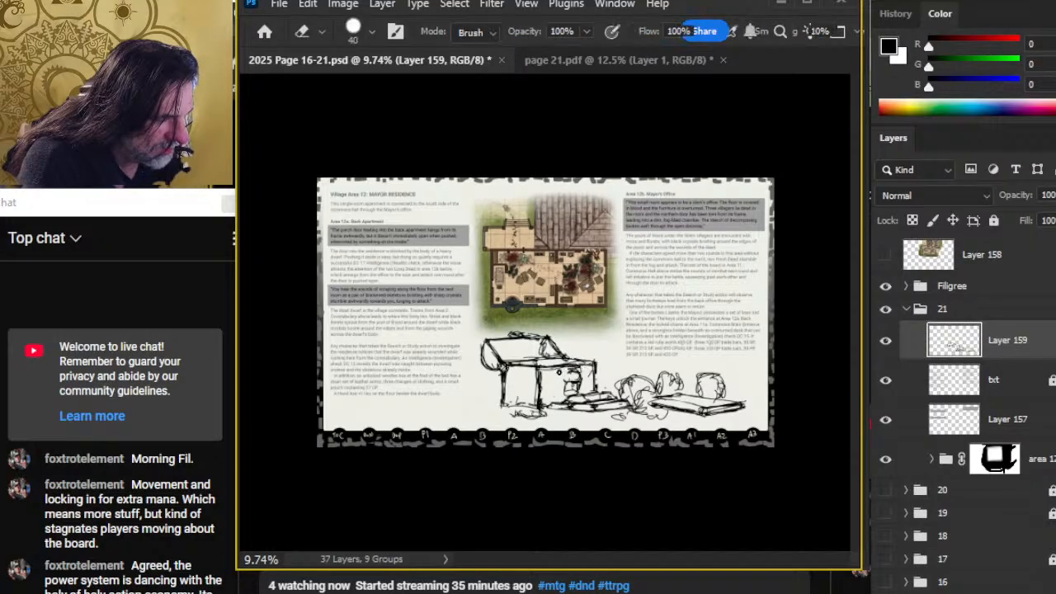
key(b)
key(e)
key(b)
key(e)
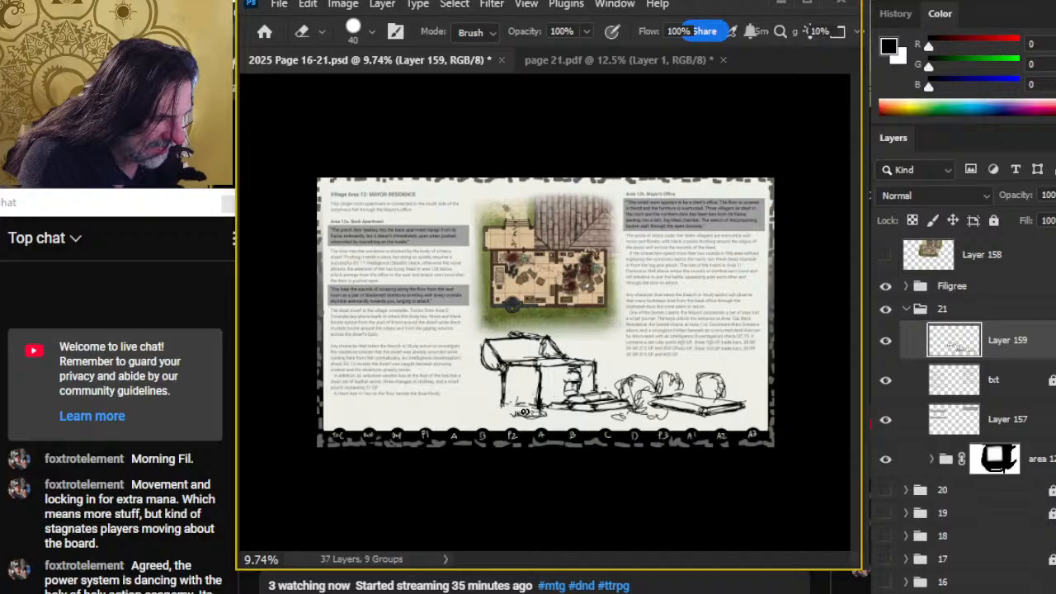
key(b)
key(e)
key(b)
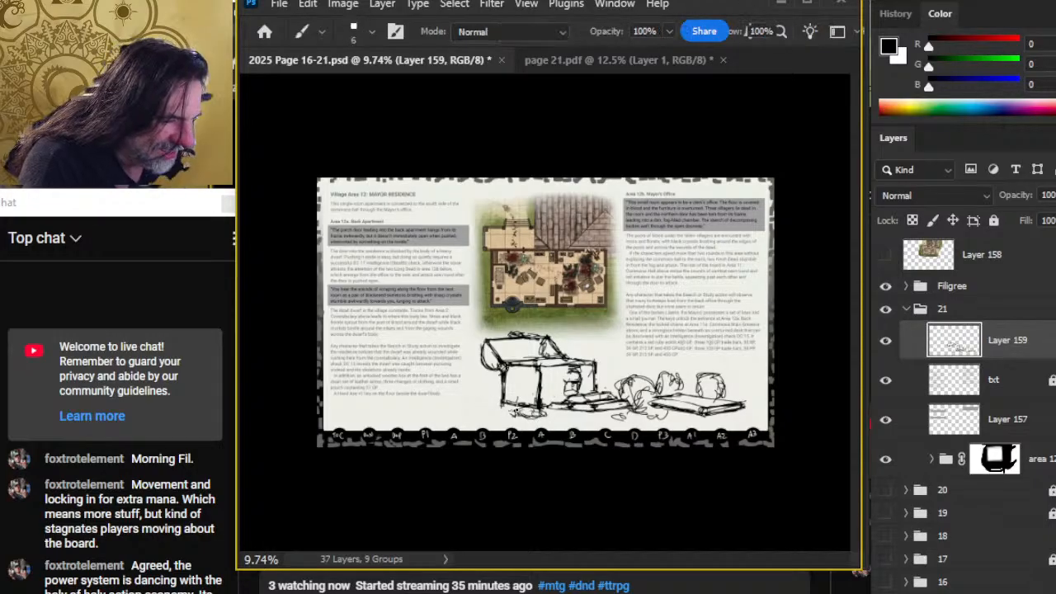
- Refine the chest's vertical corner edge and the bottom line meeting it, erasing the excess strokes
key(e)
key(b)
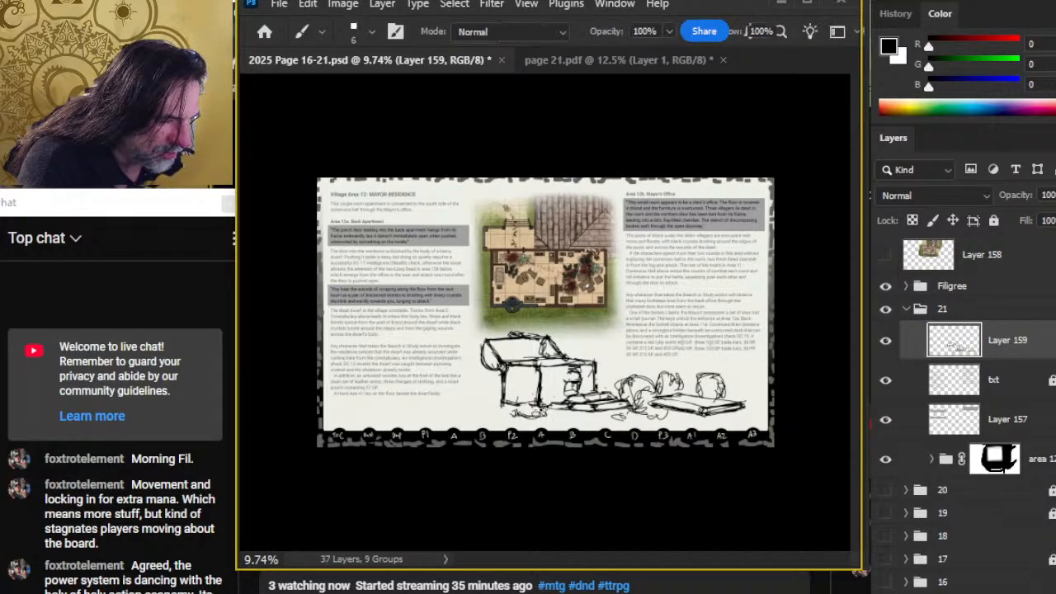
key(e)
key(b)
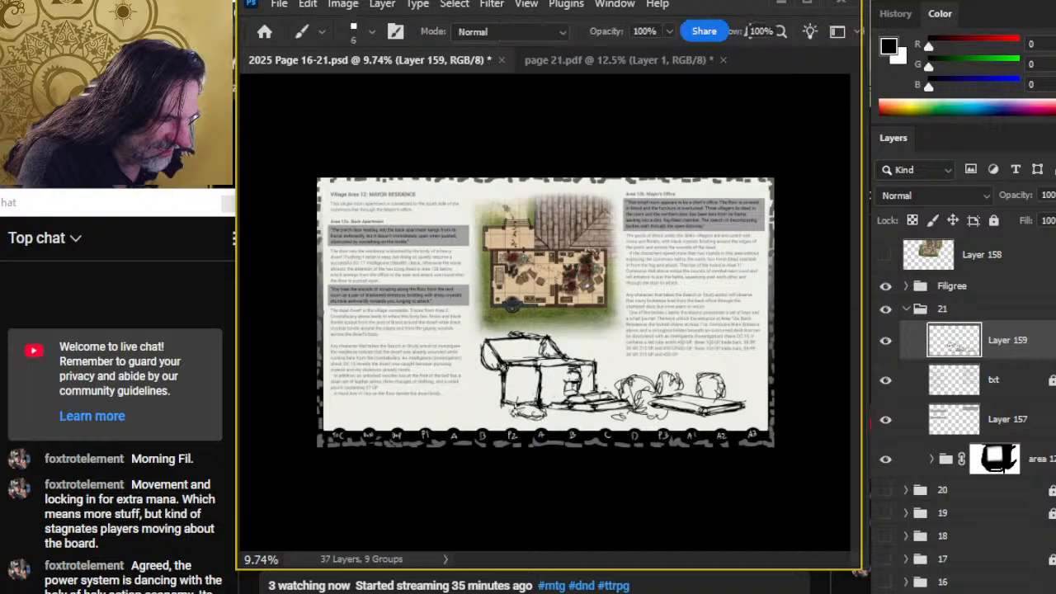
key(e)
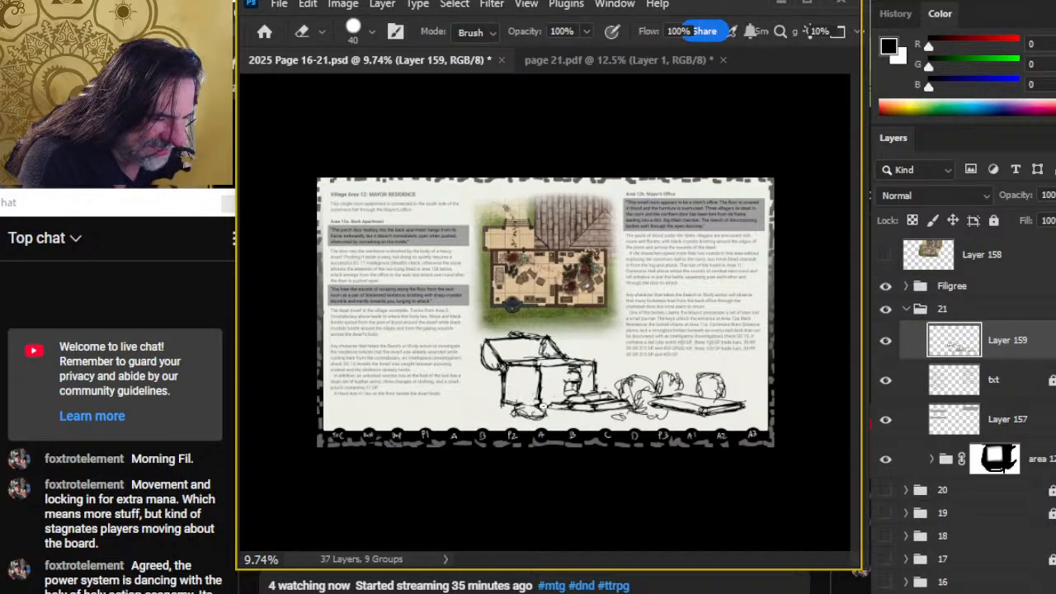
key(b)
key(e)
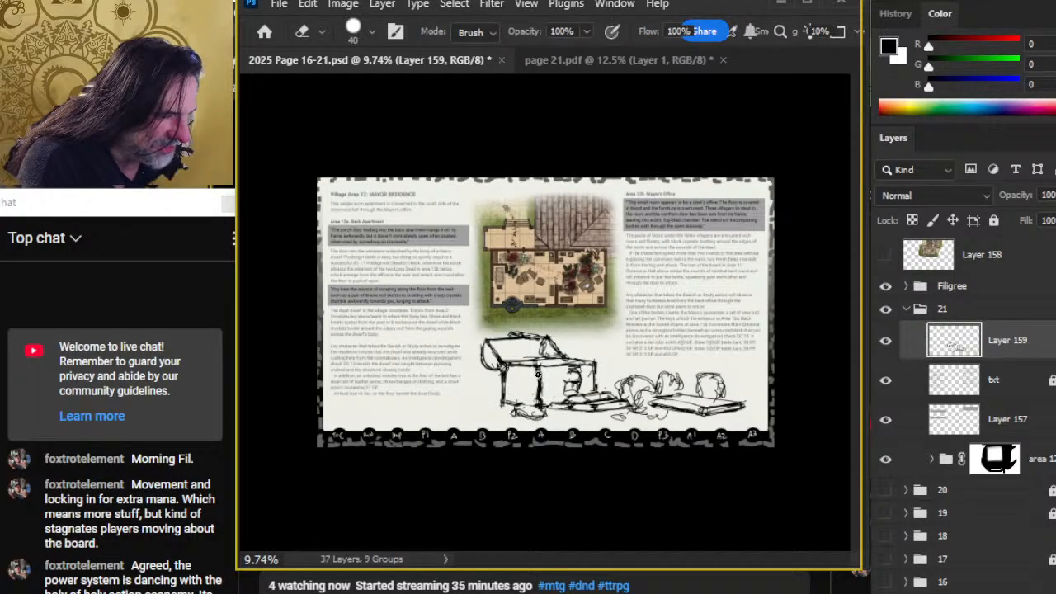
key(b)
key(e)
key(b)
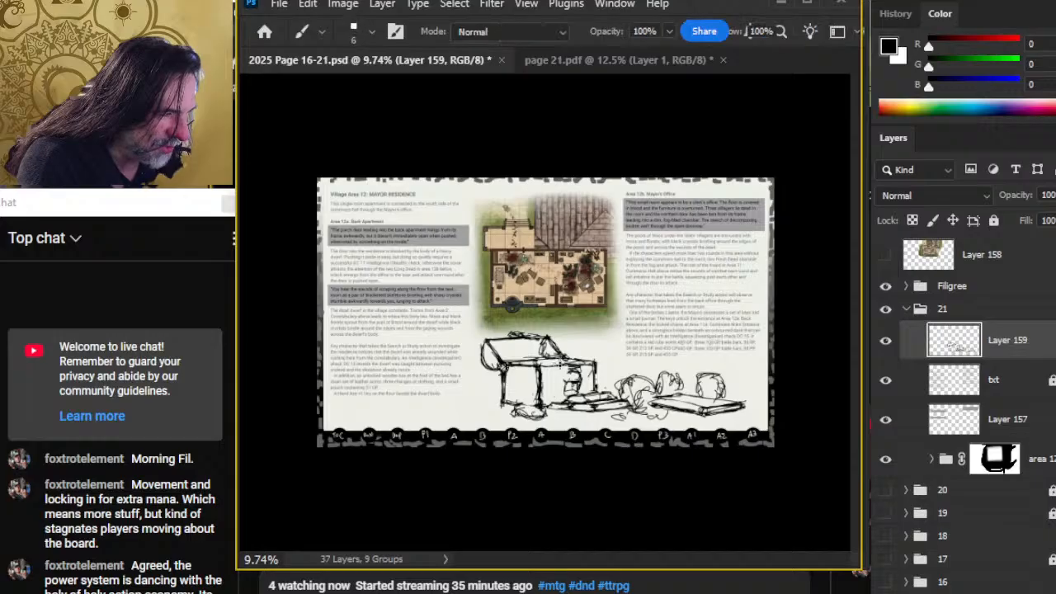
key(e)
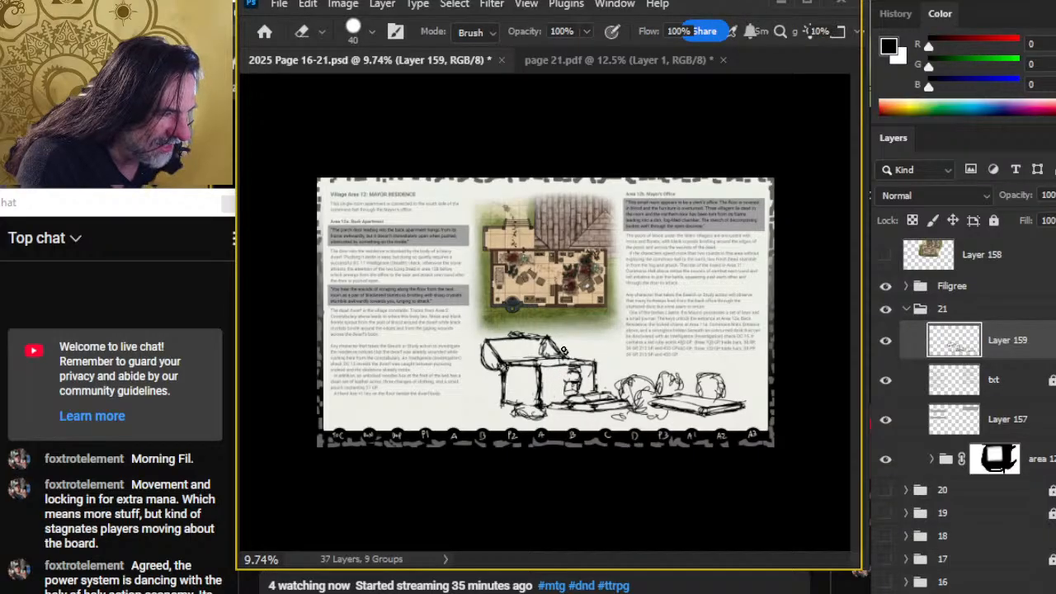
- Redraw the chest's rim just below the lid's peaked right end and trim the overlapping lines
key(b)
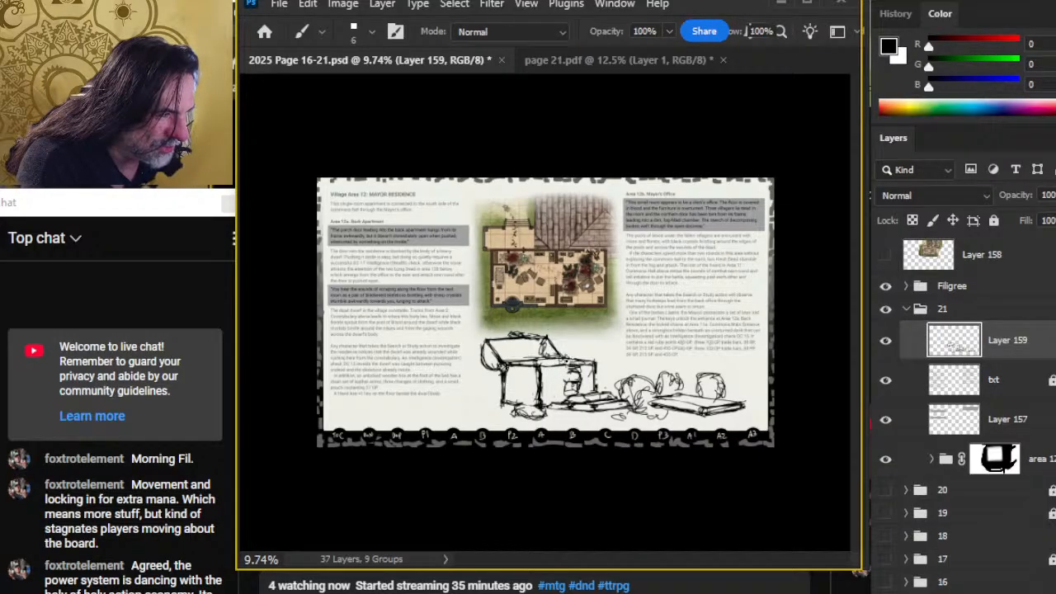
key(e)
key(b)
key(e)
key(b)
key(e)
key(b)
key(e)
key(b)
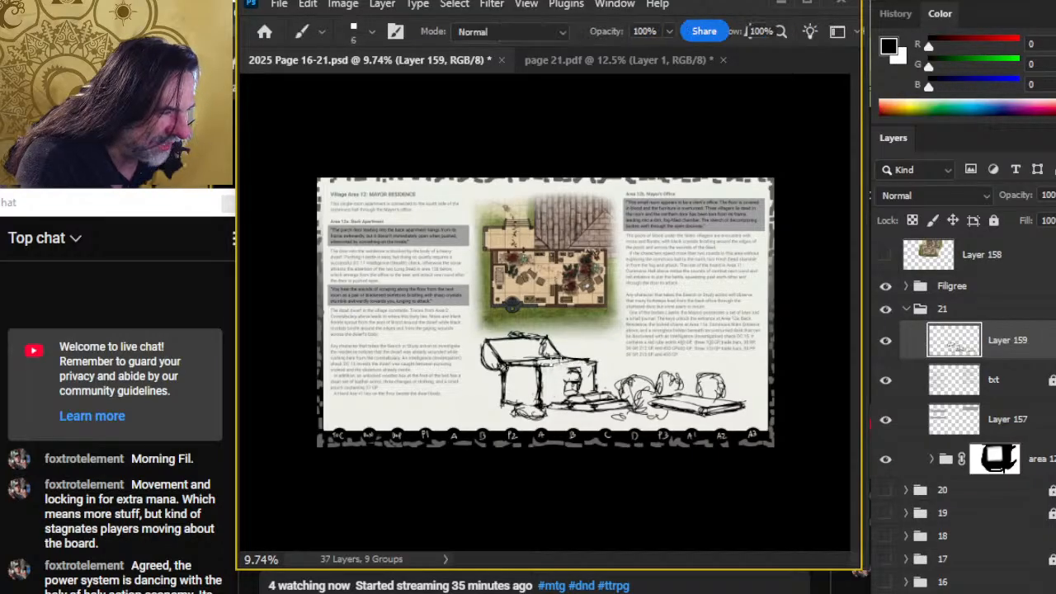
- Tidy the right end of the chest's rim, redrawing its corner and erasing the overshooting lines
key(e)
key(b)
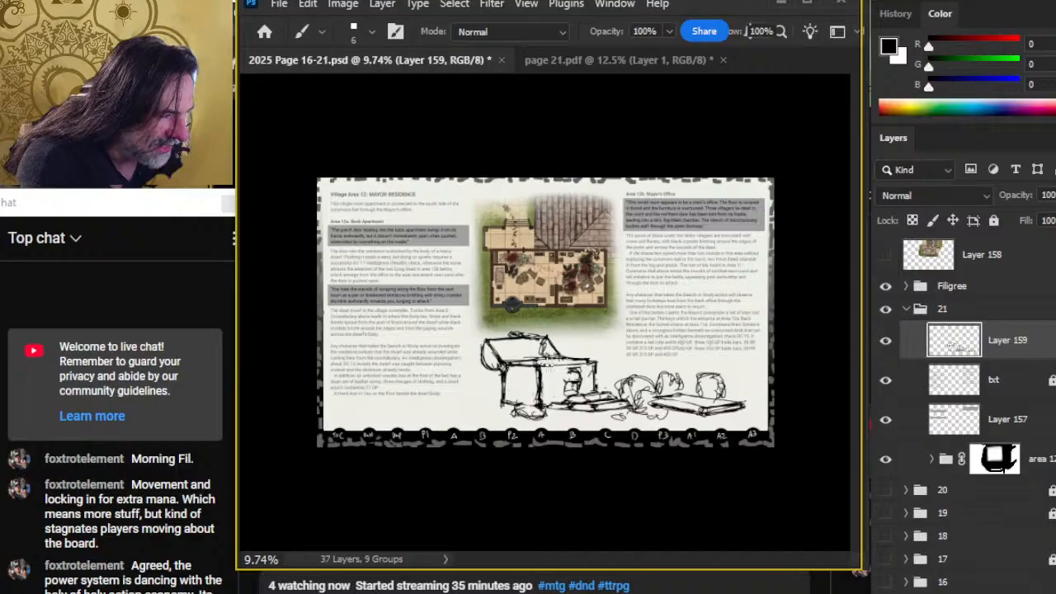
key(e)
key(b)
key(e)
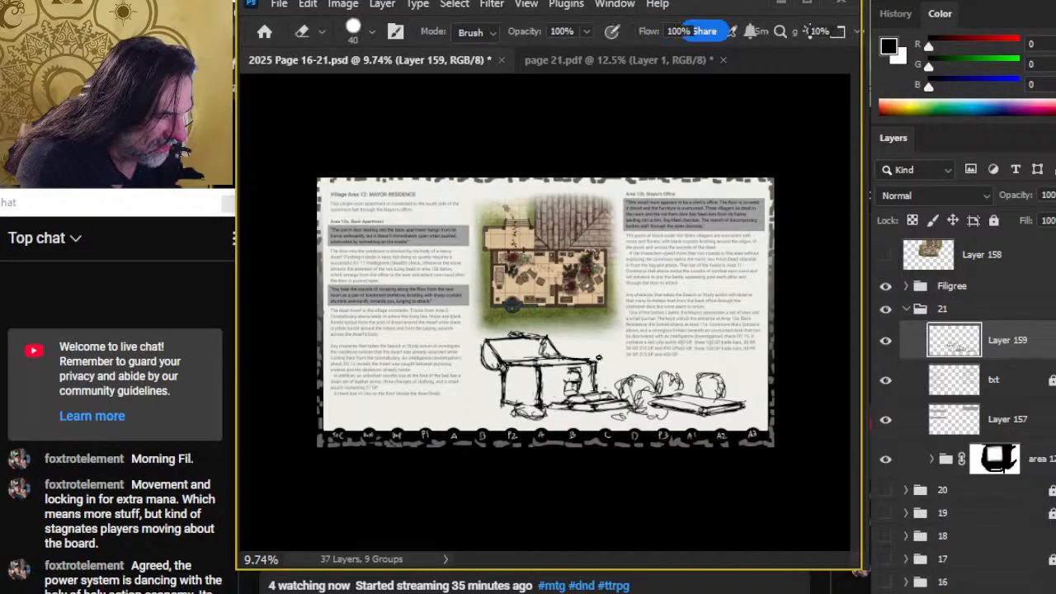
key(b)
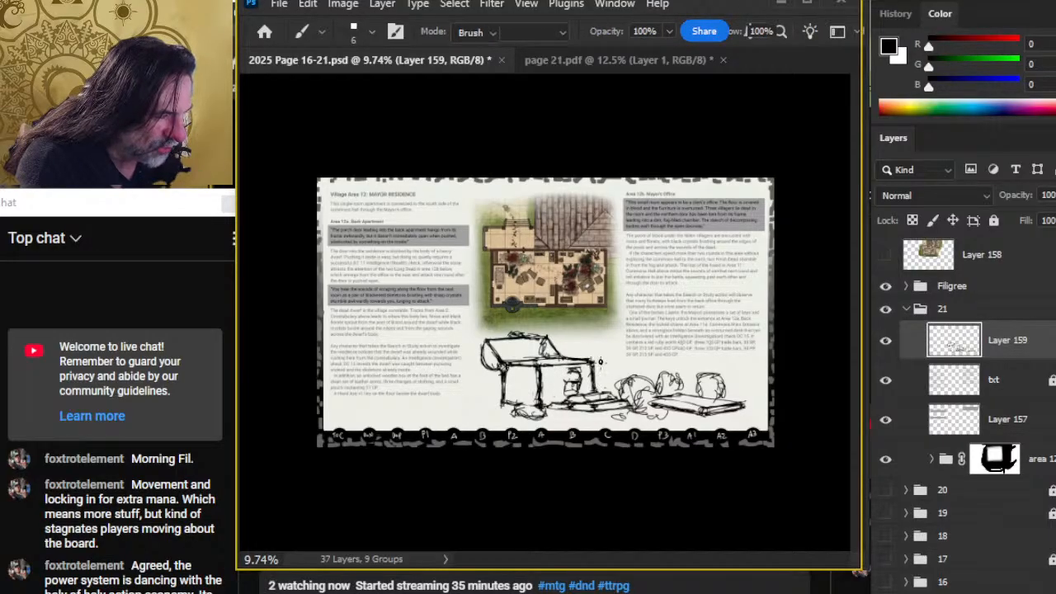
key(e)
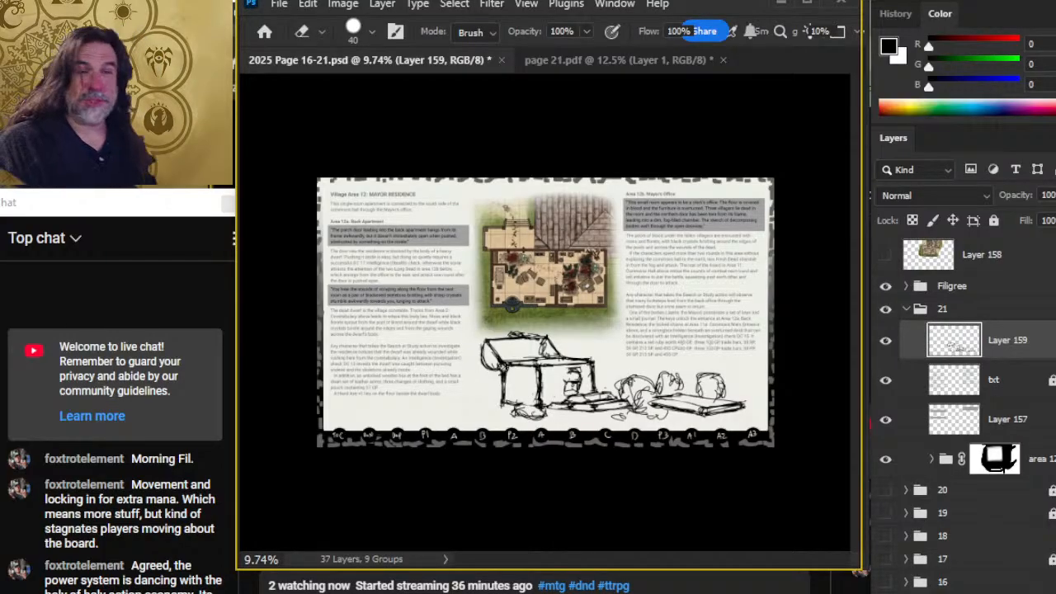
- Scale the whole treasure sketch to about 88.74% with Free Transform and move it slightly left below the map
key(v)
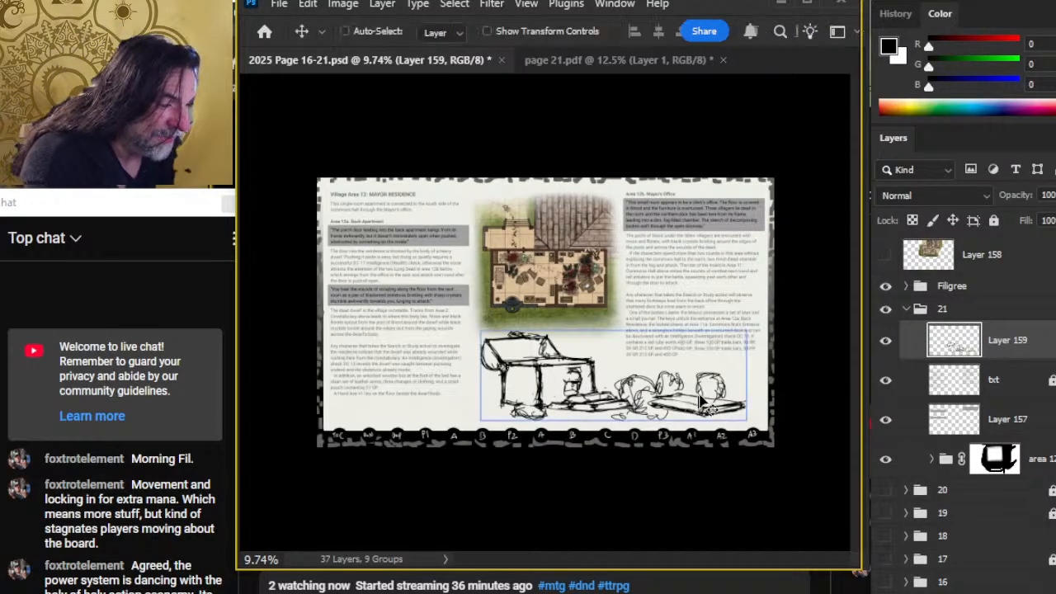
key(l)
right_click(656, 367)
click(693, 541)
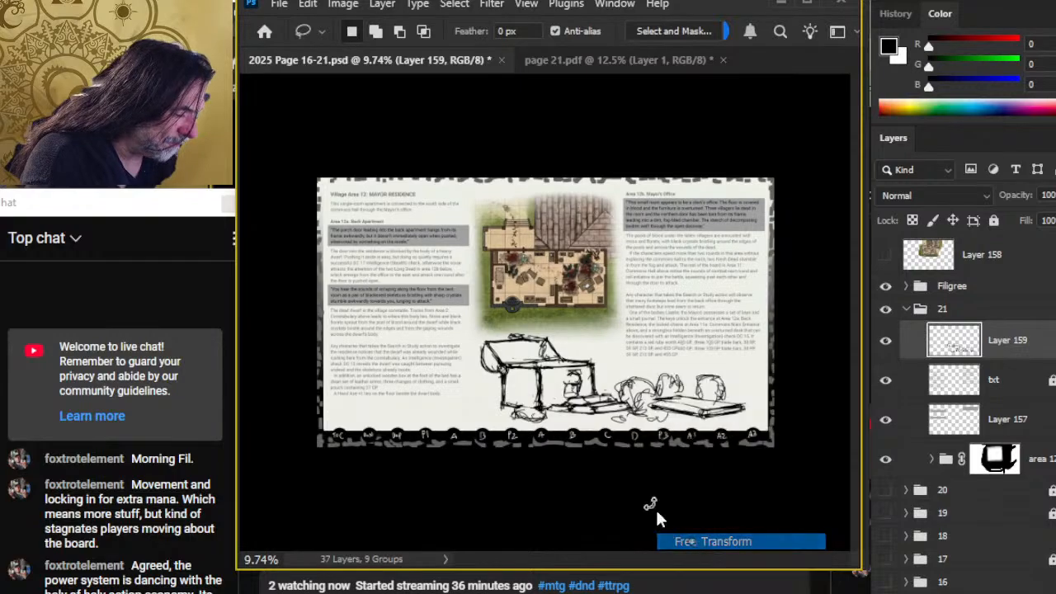
drag(622, 336, 612, 334)
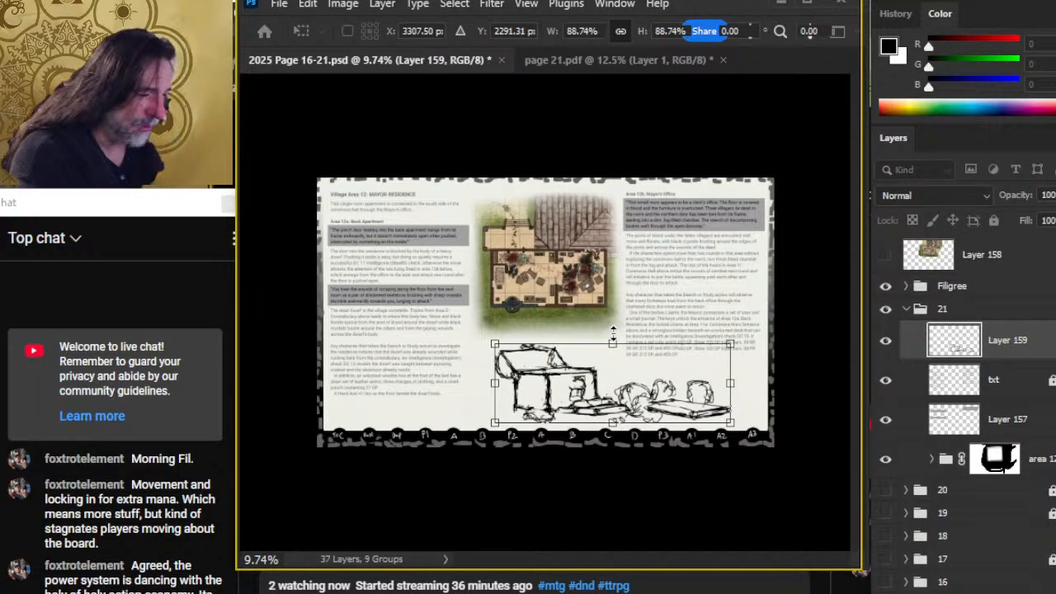
key(Return)
mouse_move(718, 439)
mouse_down()
mouse_move(734, 417)
mouse_move(728, 430)
mouse_up()
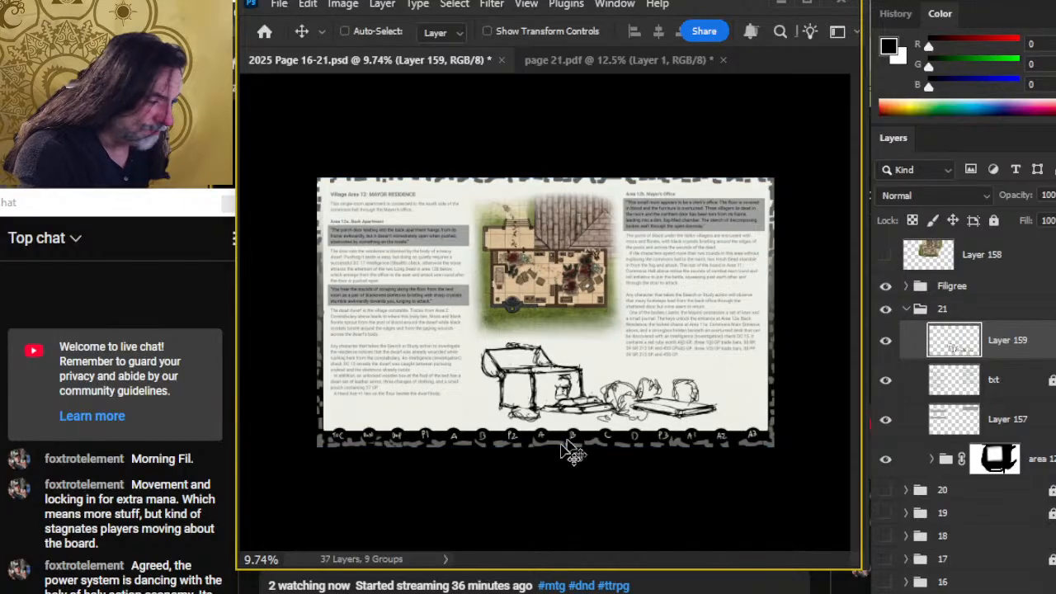
- Sketch loose scattered shapes and ground lines beside the chest and past the far end of the slab
key(e)
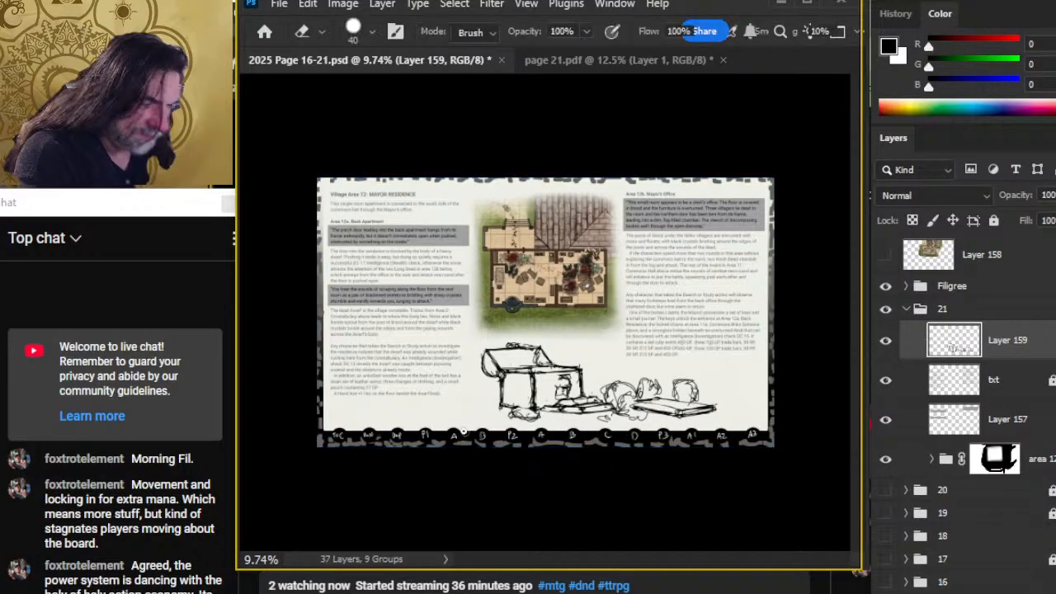
key(b)
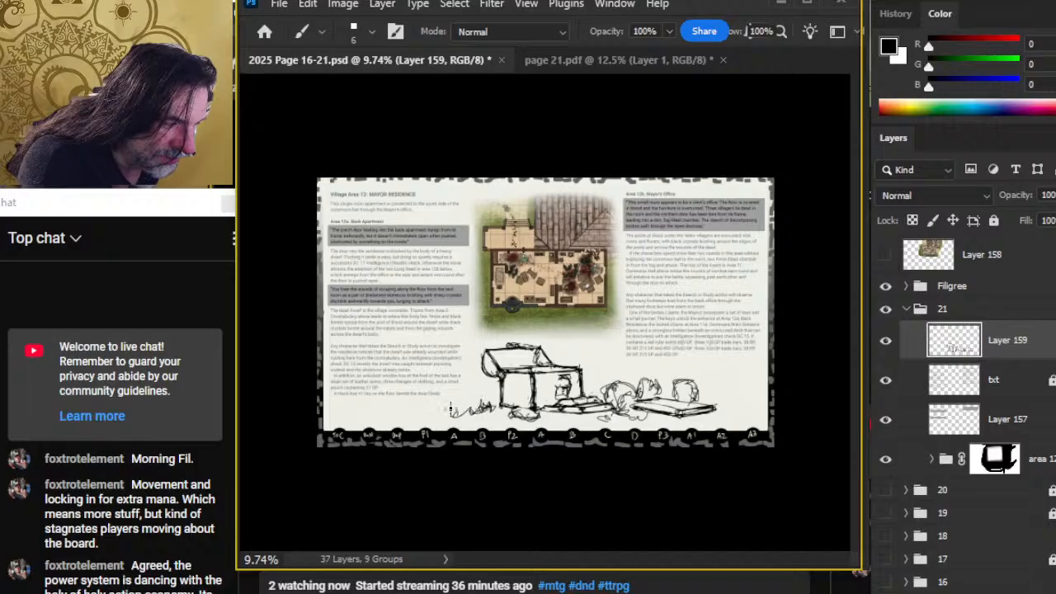
drag(448, 412, 578, 418)
drag(688, 415, 757, 415)
drag(718, 409, 743, 410)
mouse_move(482, 408)
mouse_down()
mouse_move(489, 400)
mouse_move(472, 403)
mouse_move(490, 400)
mouse_up()
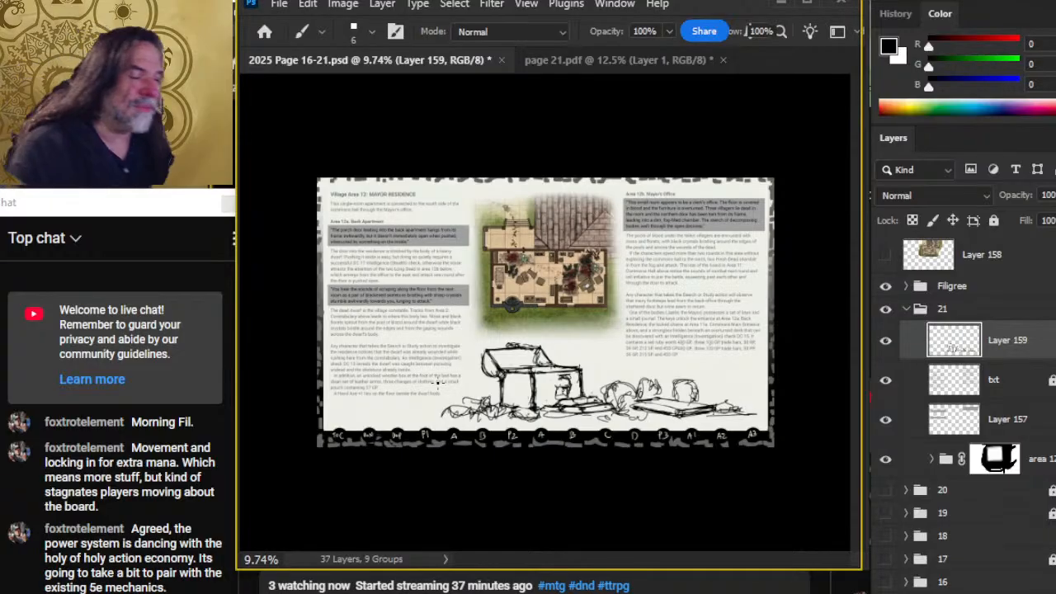
- Erase the scattered shapes left of the chest and touch up the lines at the chest's lower left corner
key(e)
mouse_move(453, 399)
mouse_down()
mouse_move(452, 419)
mouse_move(454, 404)
mouse_move(479, 397)
mouse_move(470, 420)
mouse_move(473, 400)
mouse_up()
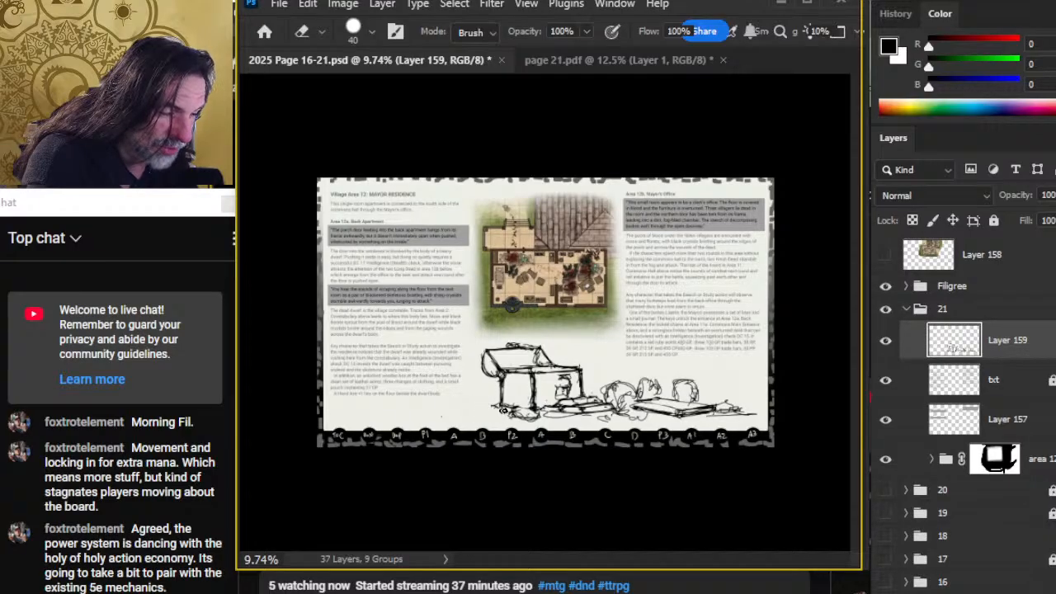
key(b)
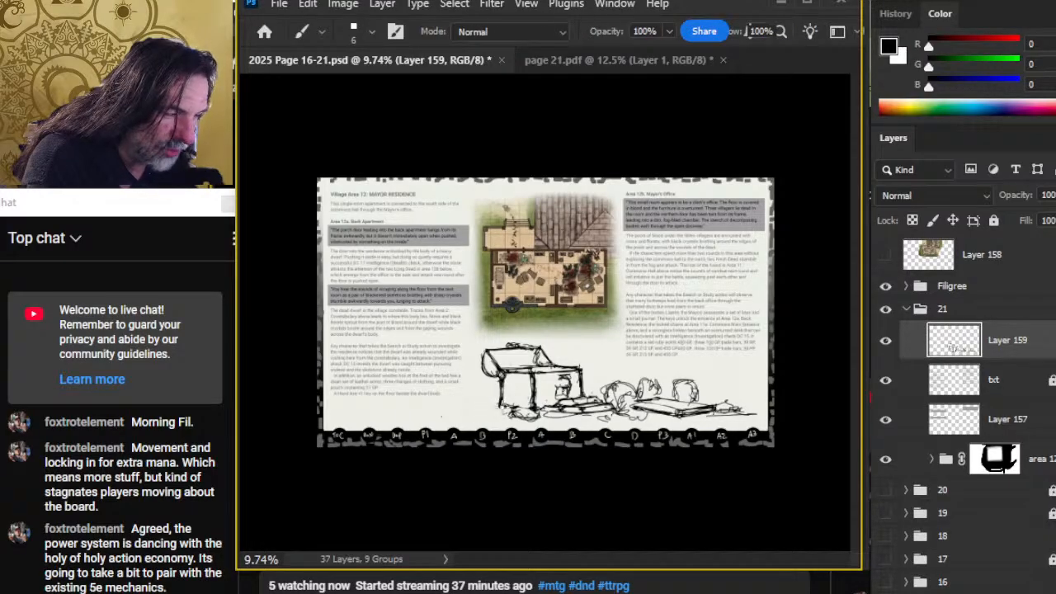
key(e)
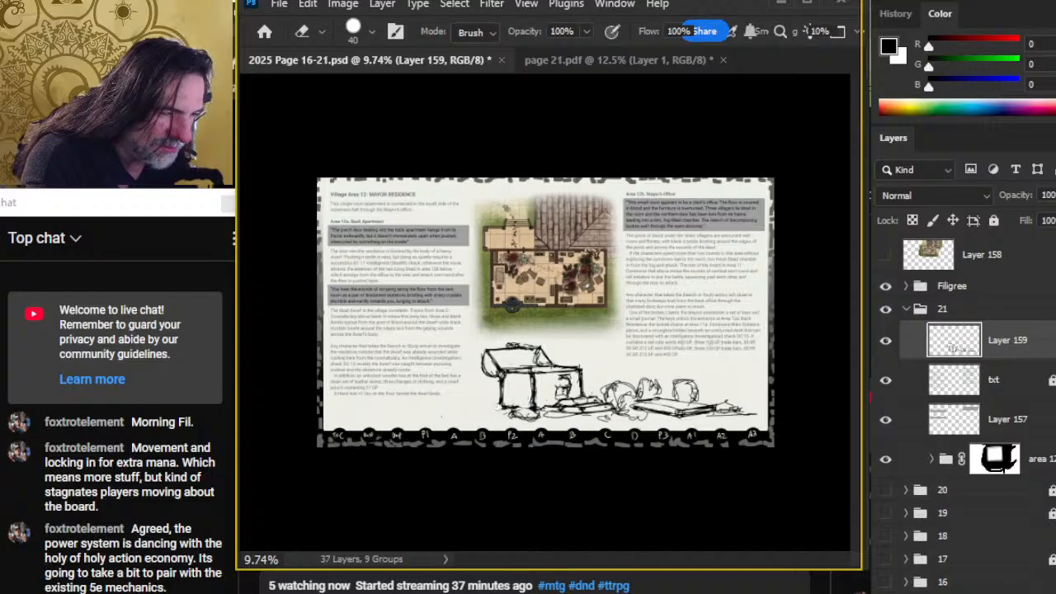
key(b)
key(e)
key(b)
key(e)
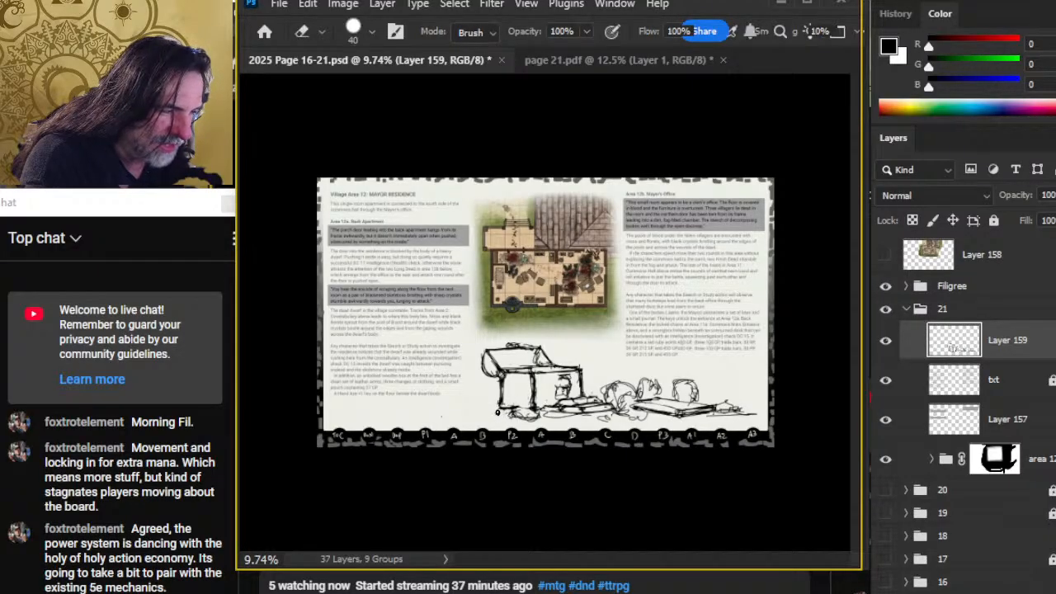
- Redraw the chest's left vertical edge and its bottom corner, erasing the doubled lines beside them
key(b)
key(e)
key(b)
key(e)
key(b)
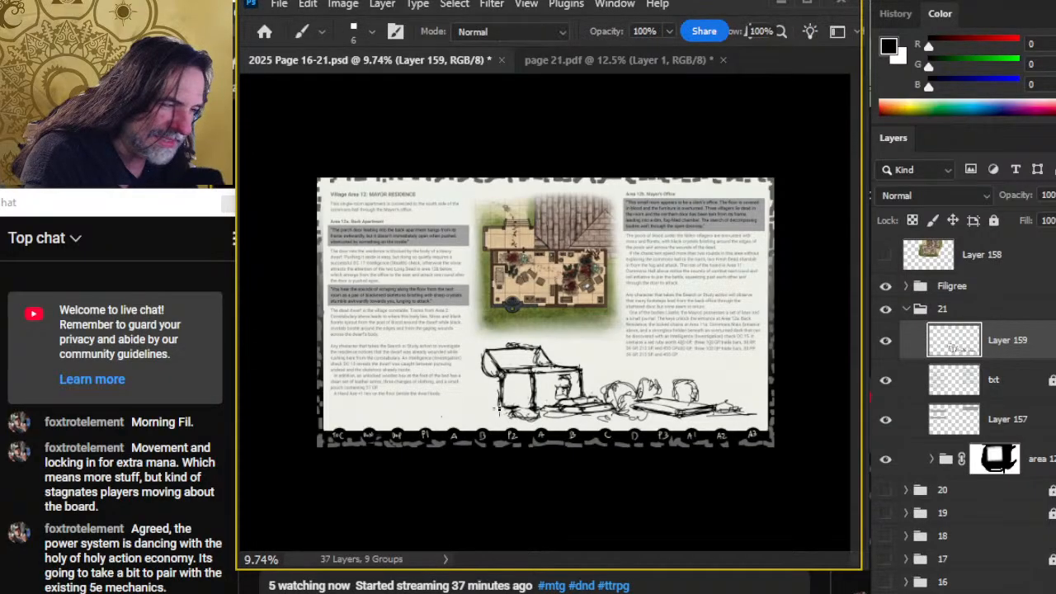
key(e)
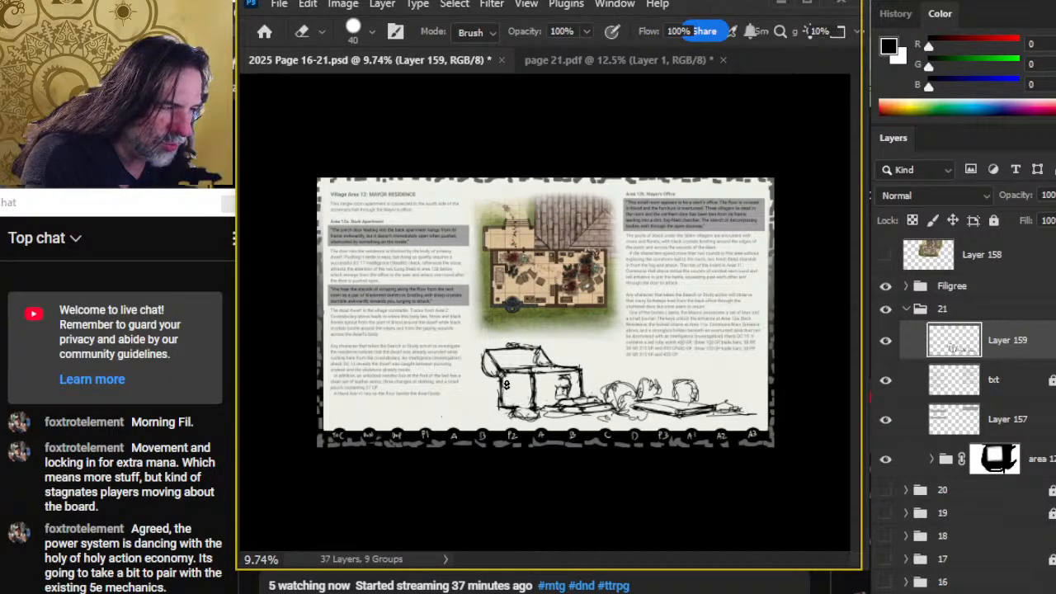
key(b)
key(e)
key(b)
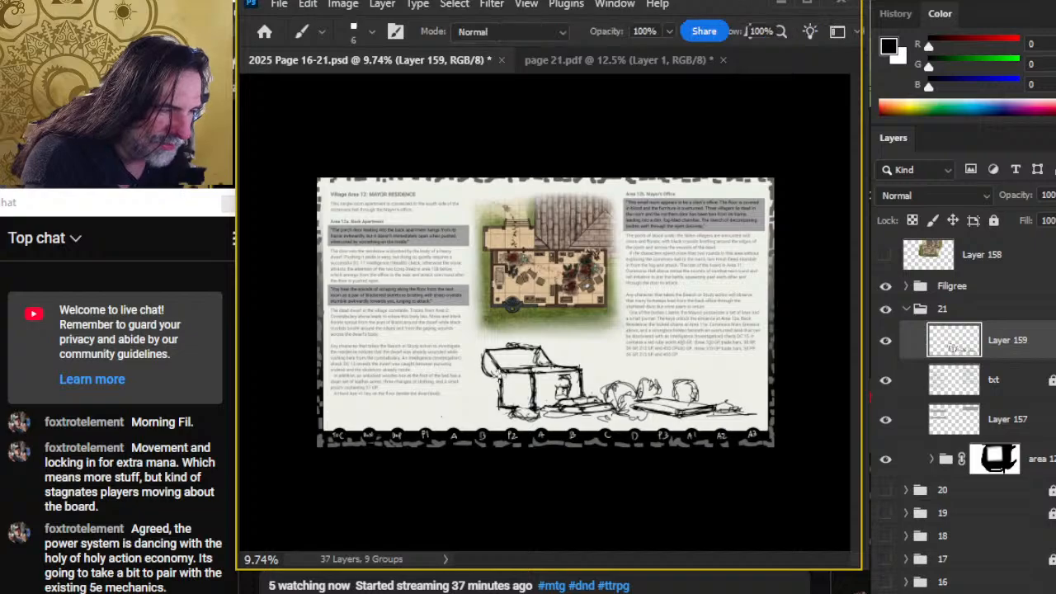
key(e)
key(b)
key(e)
key(b)
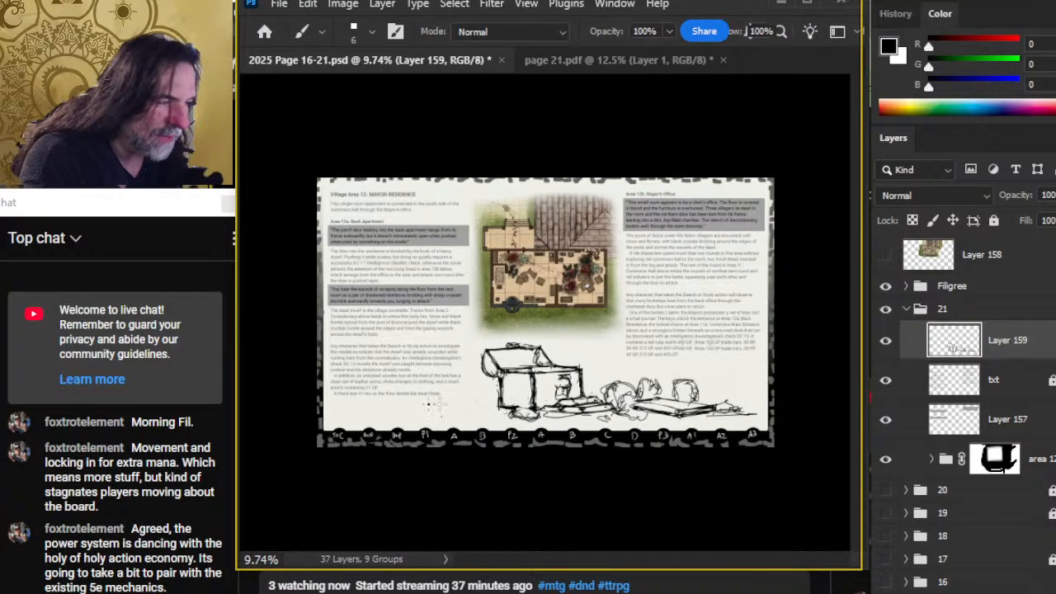
- Redraw the pouch at the slab's far end with a rounder outline and erase the surplus lines around it
key(e)
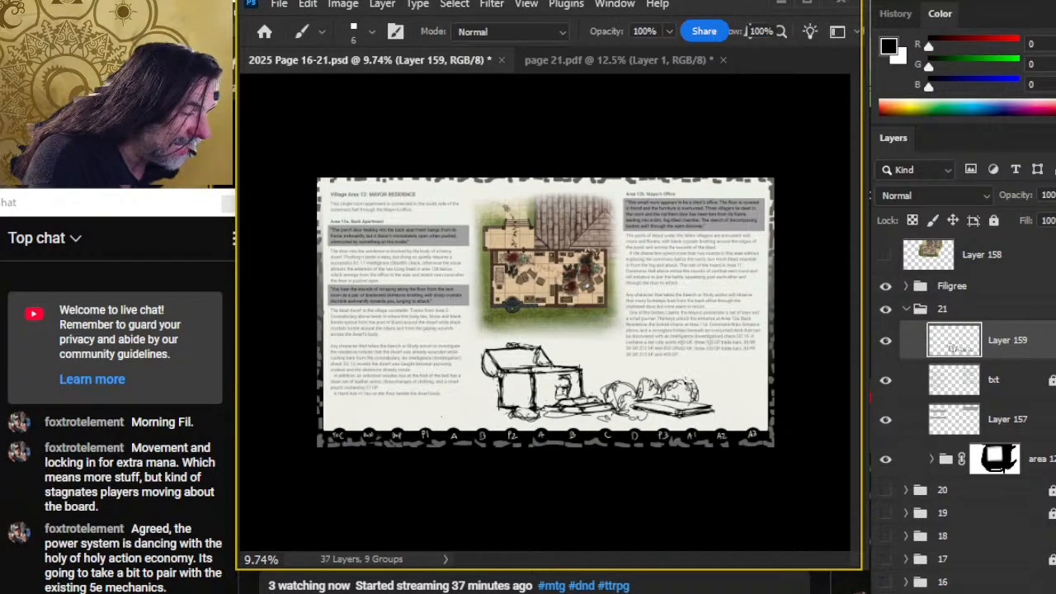
drag(698, 383, 694, 396)
key(b)
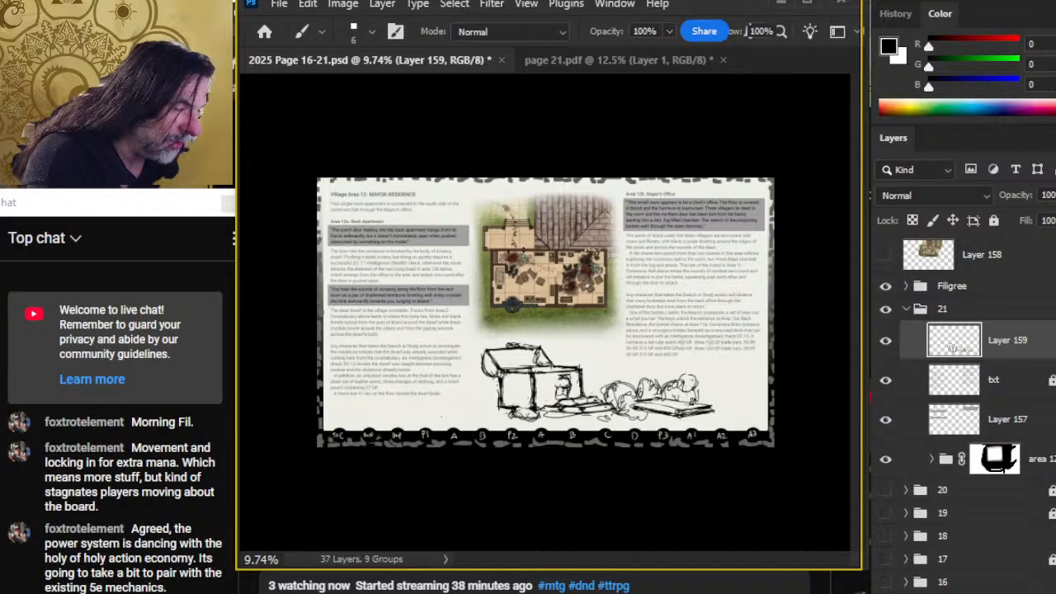
key(e)
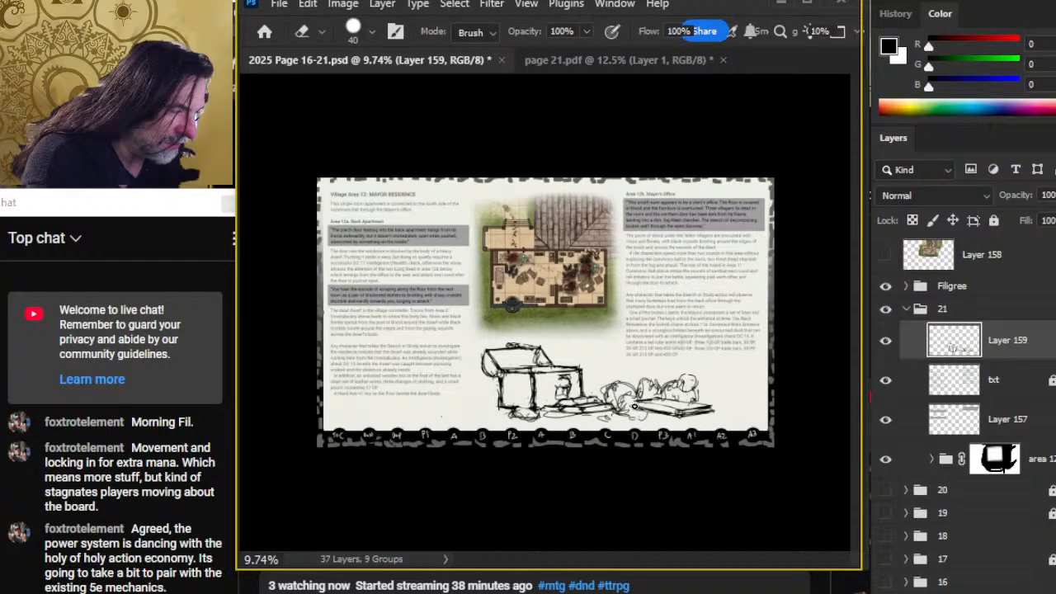
key(b)
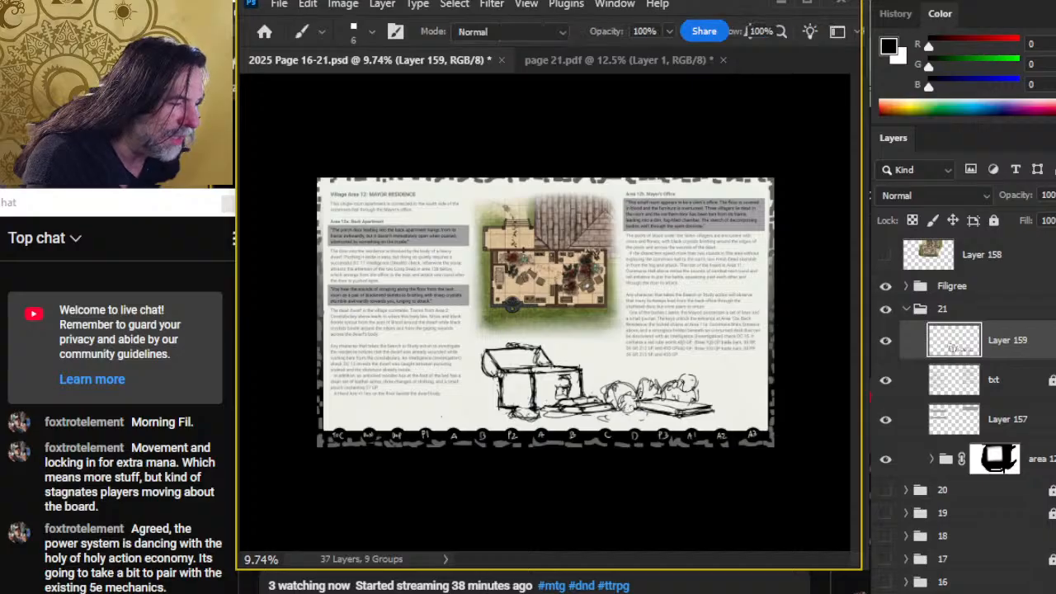
- Rework the middle pouch behind the slab, erasing its old lines and sketching a rounder shape
key(e)
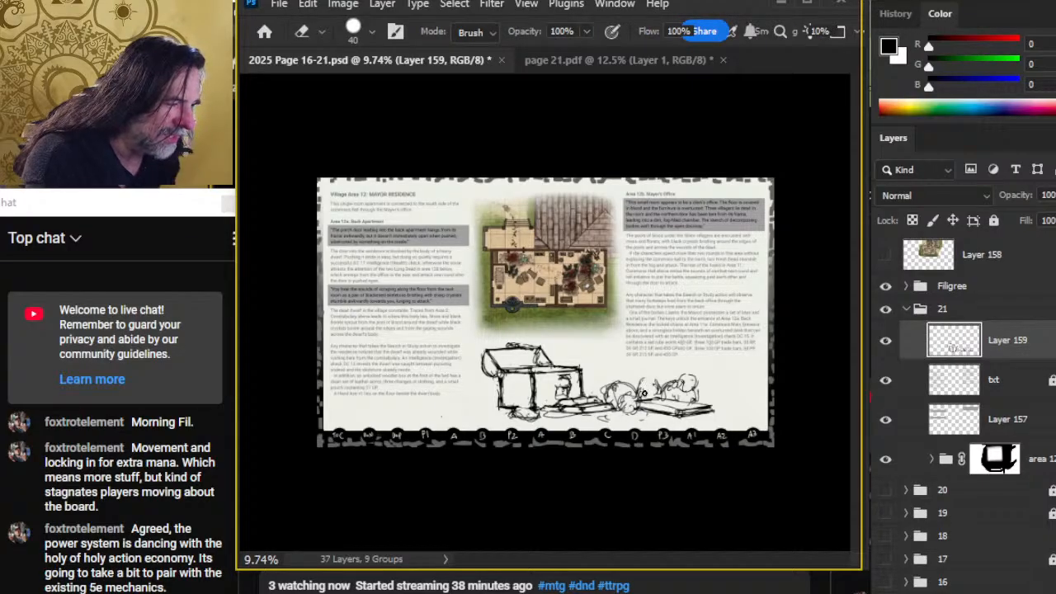
key(b)
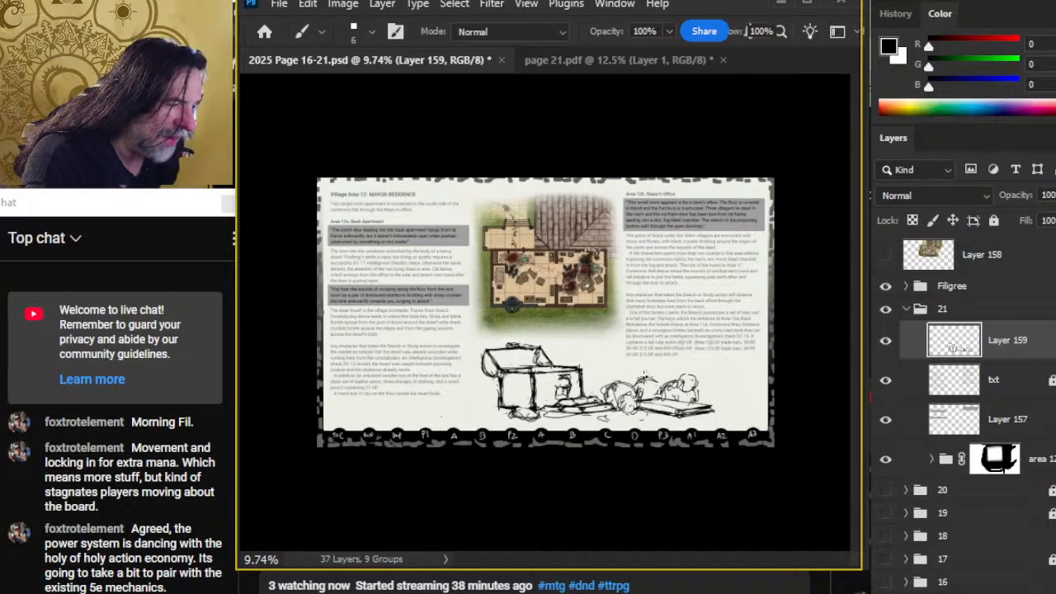
key(e)
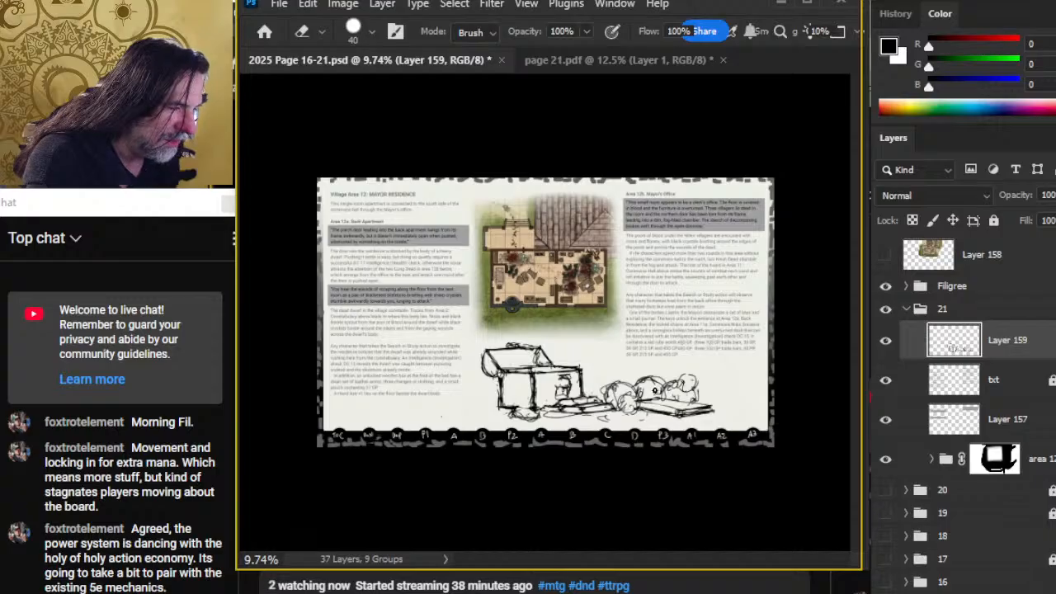
key(b)
key(e)
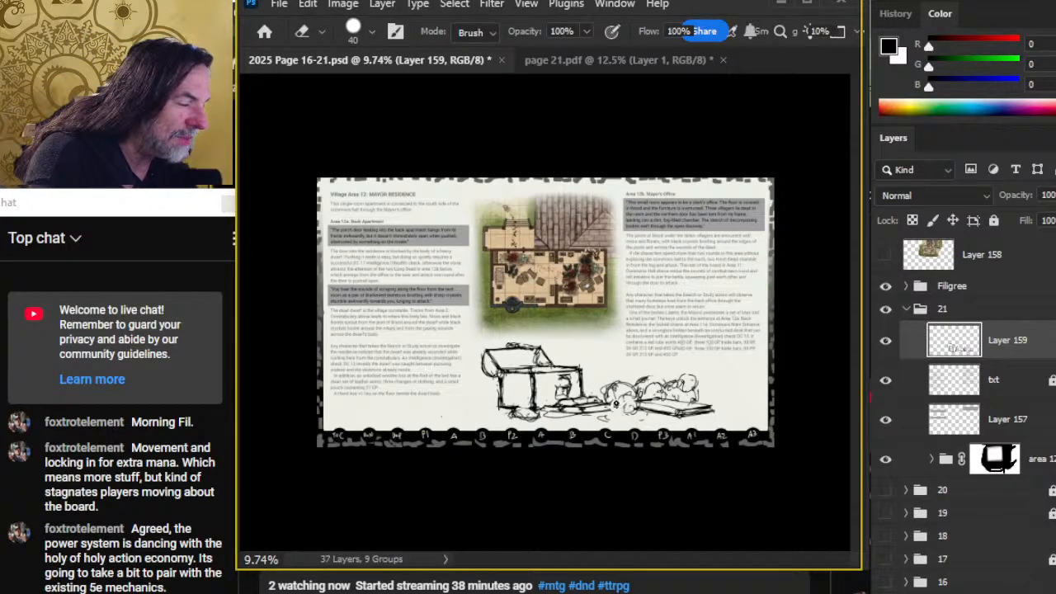
- Reshape the front pouch at the slab's near end and clean up the loose marks beneath it
key(b)
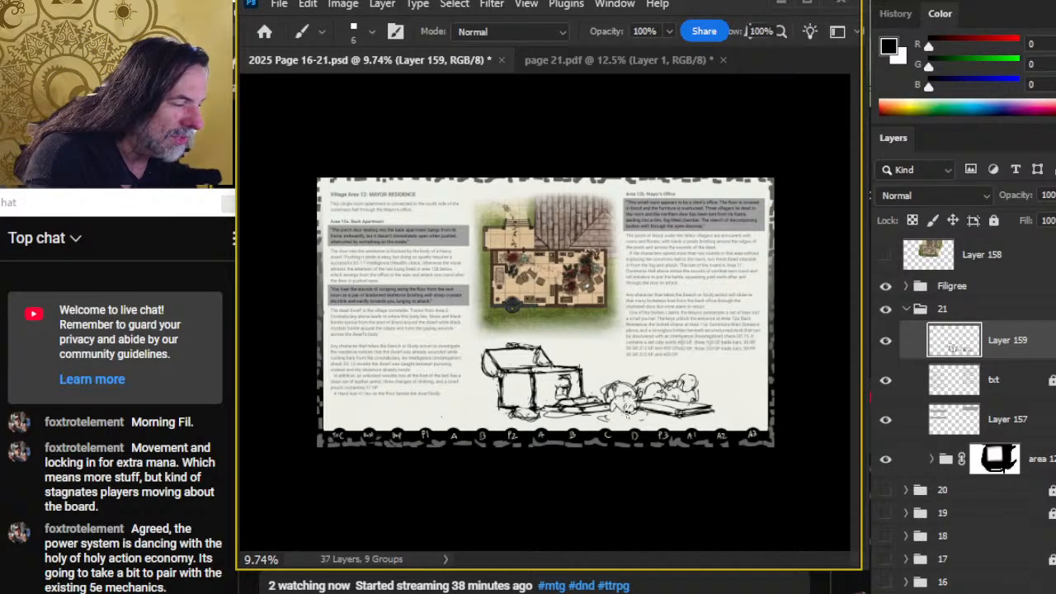
key(e)
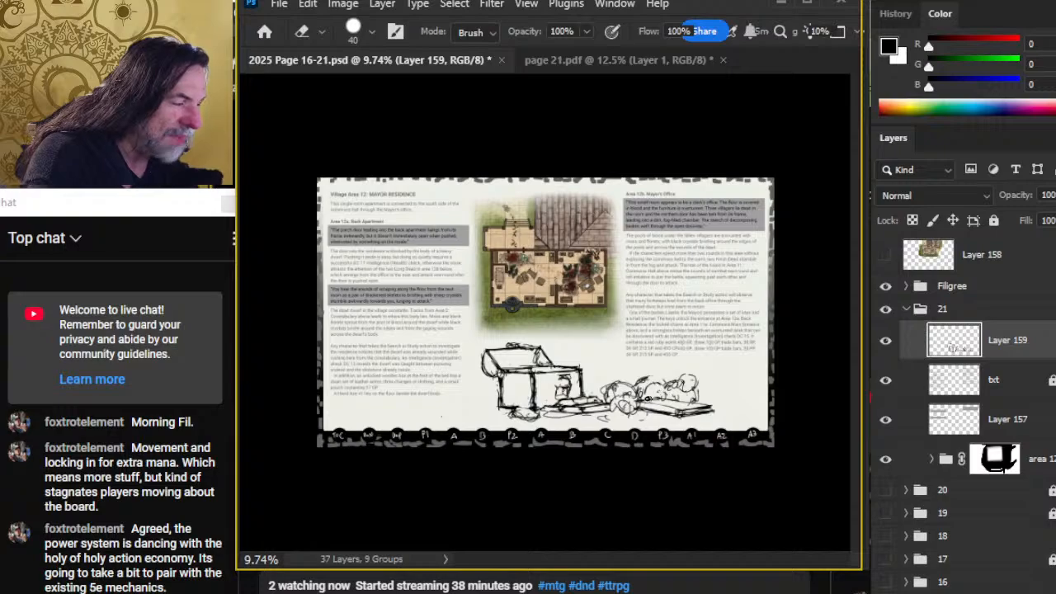
key(b)
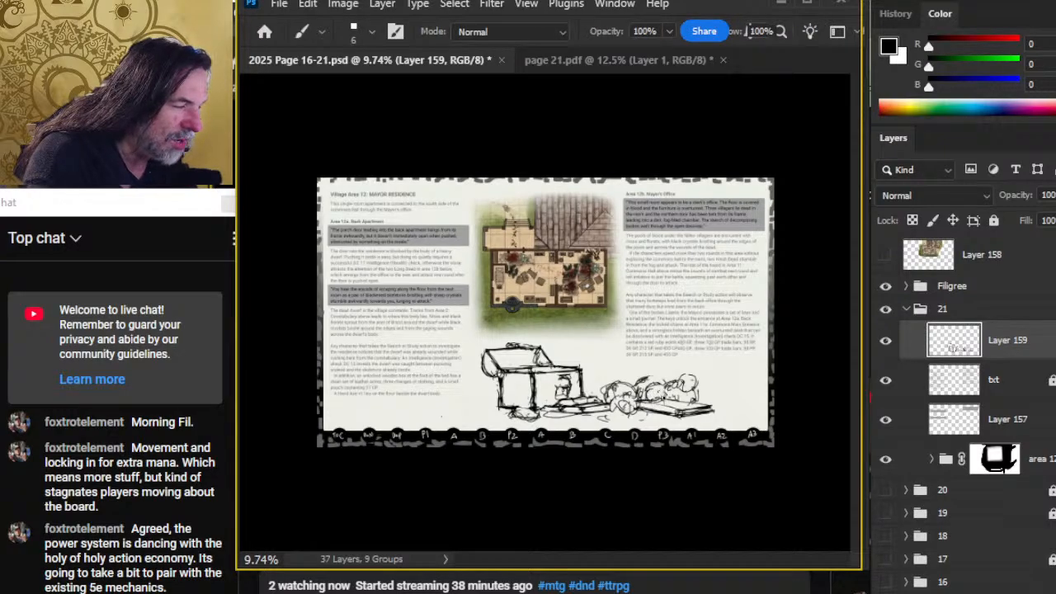
key(e)
key(b)
key(e)
key(b)
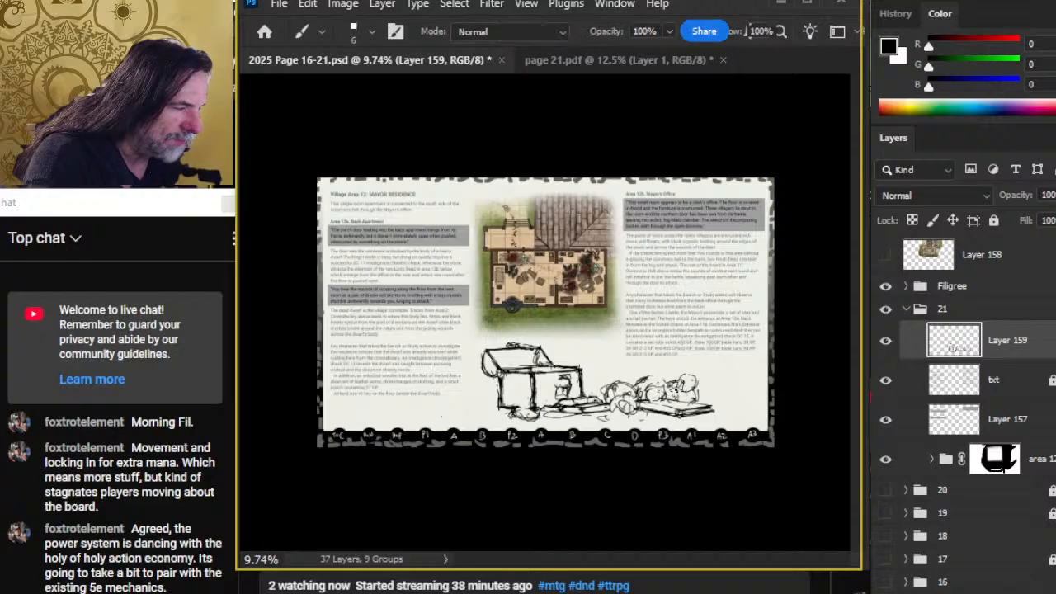
- Refine the overlapping rounded outlines of the pouches behind the slab, erasing stray lines between them
key(e)
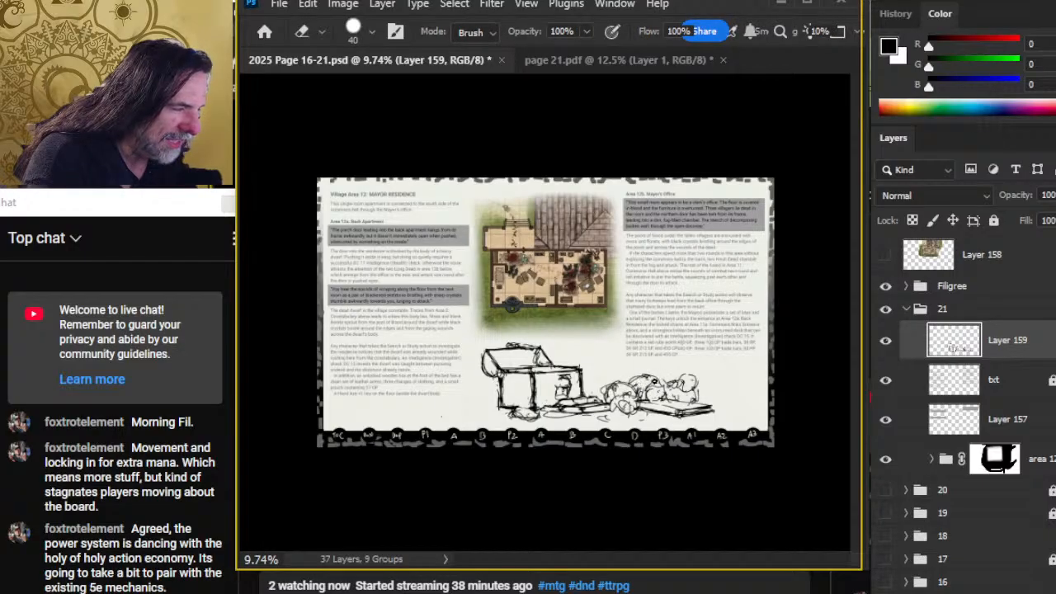
key(b)
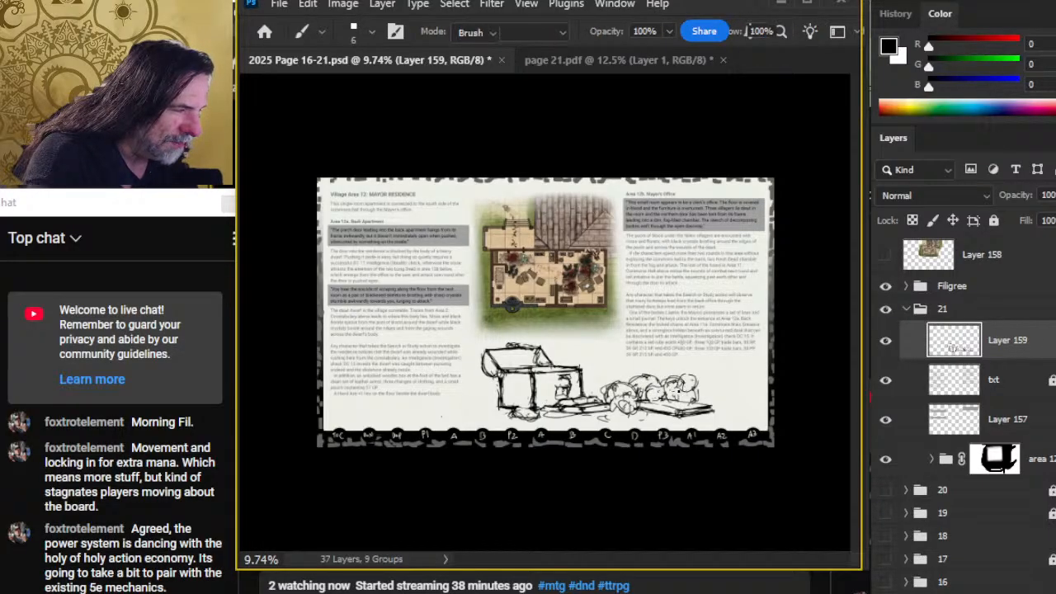
key(e)
key(b)
key(e)
key(b)
key(e)
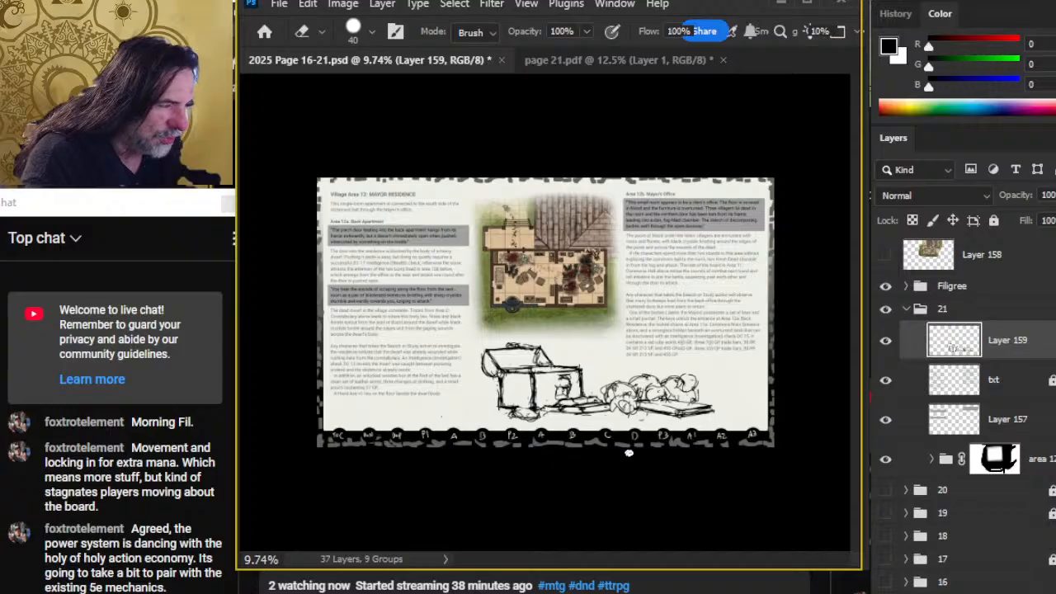
- Lasso the slab and the pouches behind it, adjust them with Free Transform and shift them slightly left
key(l)
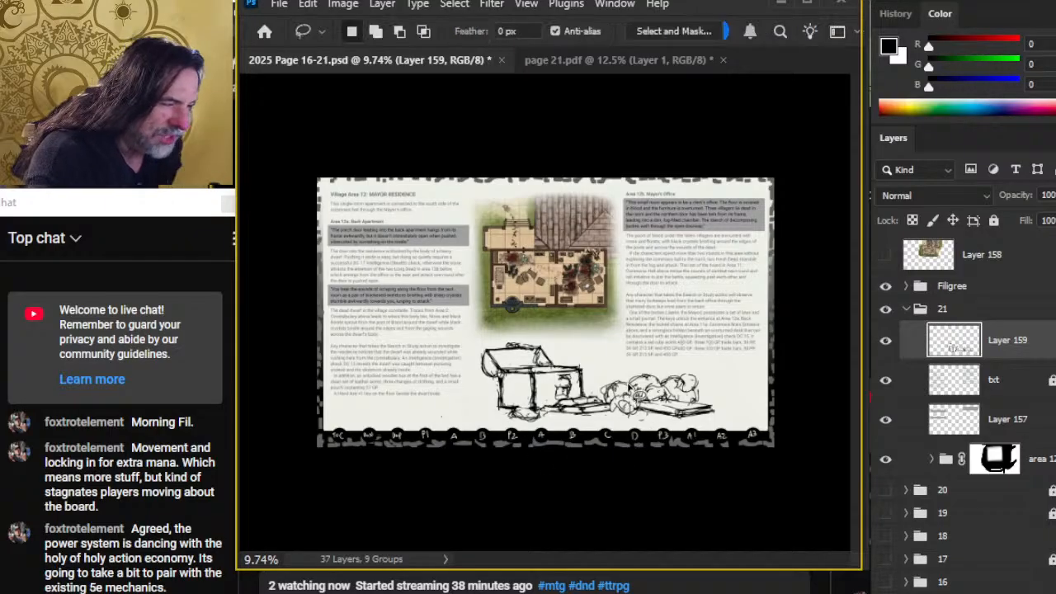
mouse_move(626, 387)
mouse_down()
mouse_move(597, 388)
mouse_move(623, 416)
mouse_move(658, 426)
mouse_move(738, 420)
mouse_up()
right_click(619, 396)
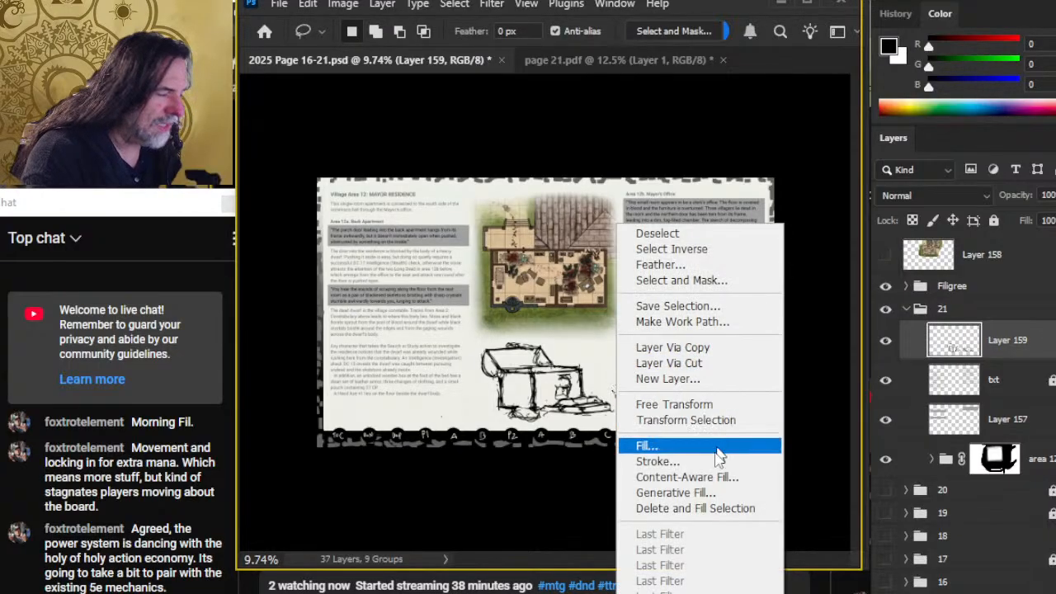
click(708, 406)
drag(741, 373, 728, 377)
key(Return)
key(v)
drag(726, 429, 718, 435)
key(l)
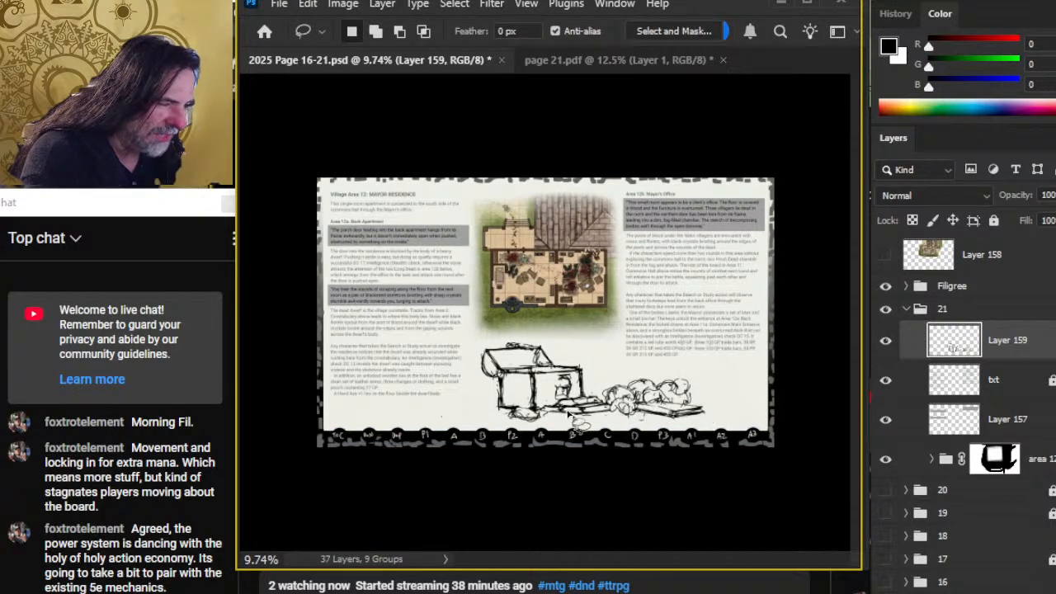
- Touch up the lines of the repositioned slab and pouches with alternating brush and eraser strokes
key(b)
key(e)
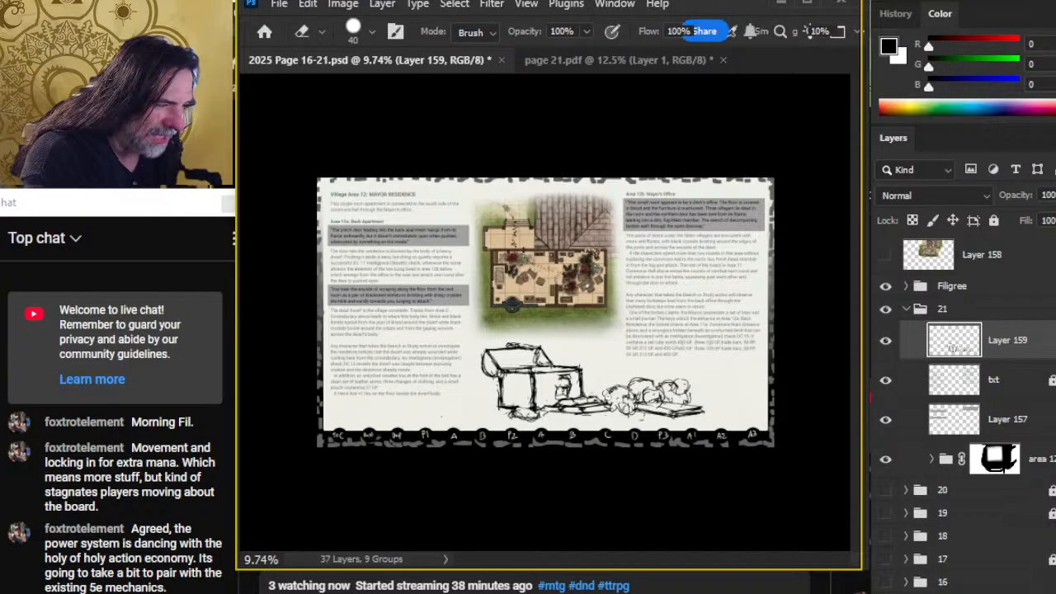
key(b)
key(e)
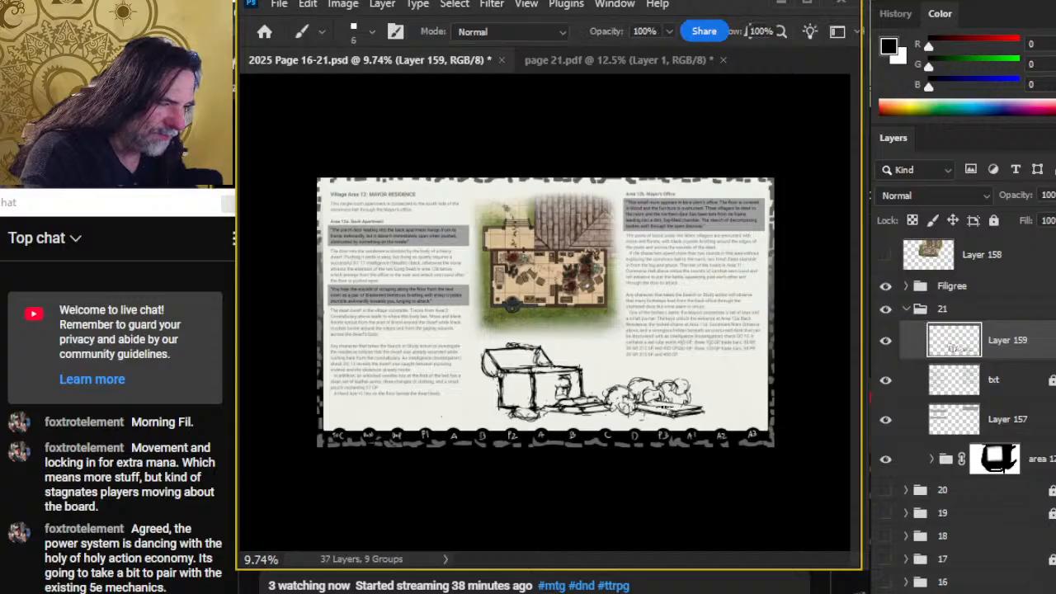
key(b)
key(e)
key(b)
key(e)
key(b)
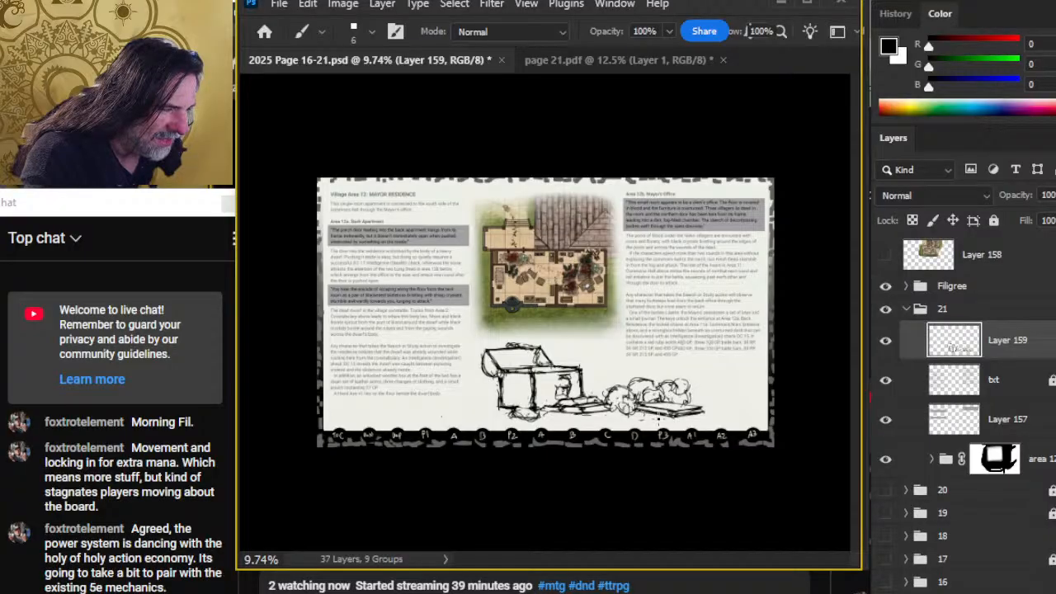
- Refine the oval shape under the chest's lower left corner using a size 30 eraser and the brush
key(e)
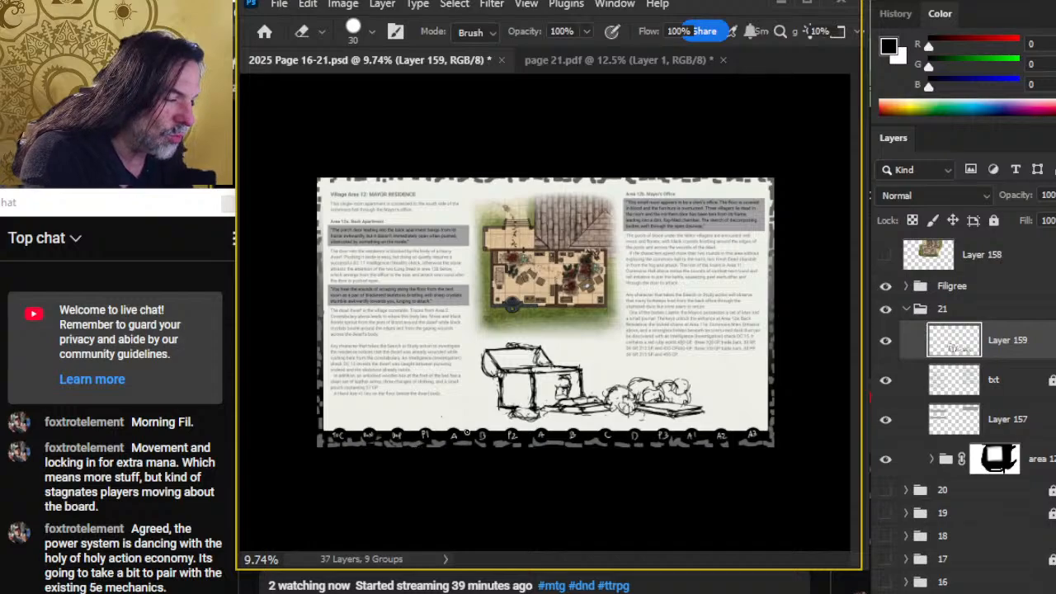
key(b)
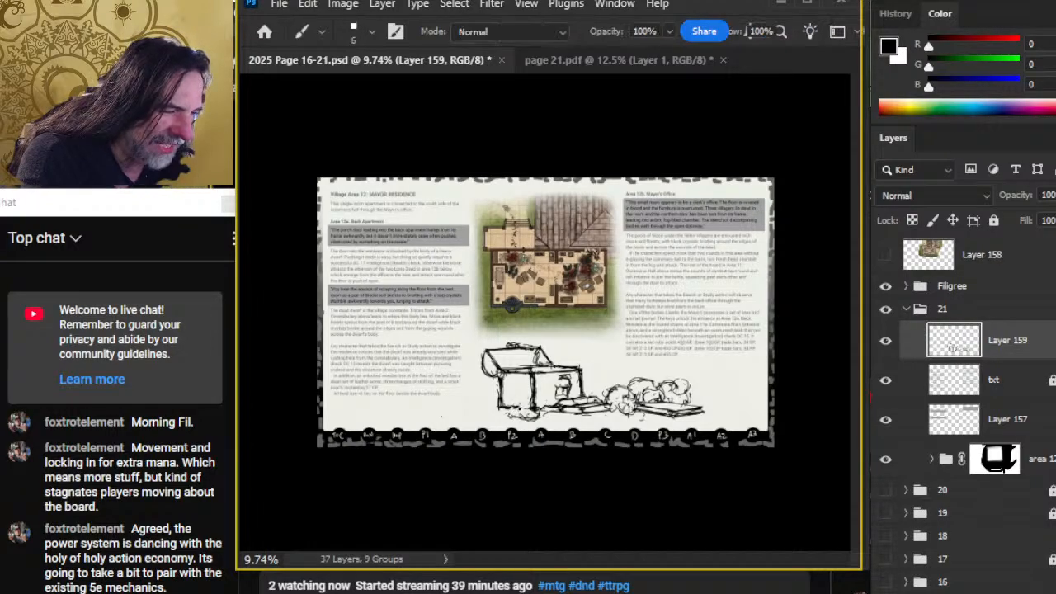
key(e)
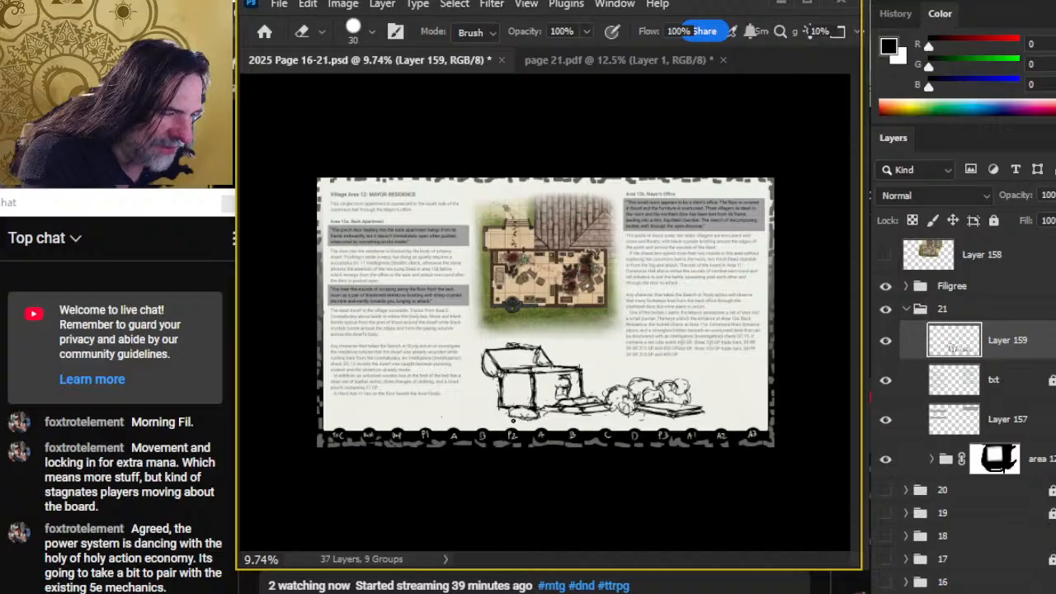
key(b)
key(e)
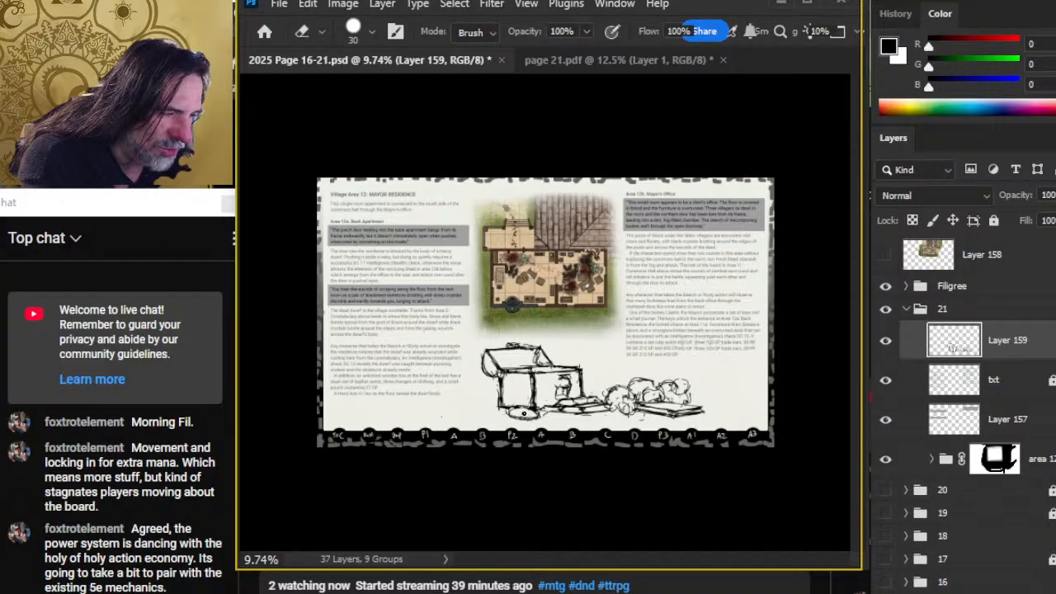
key(b)
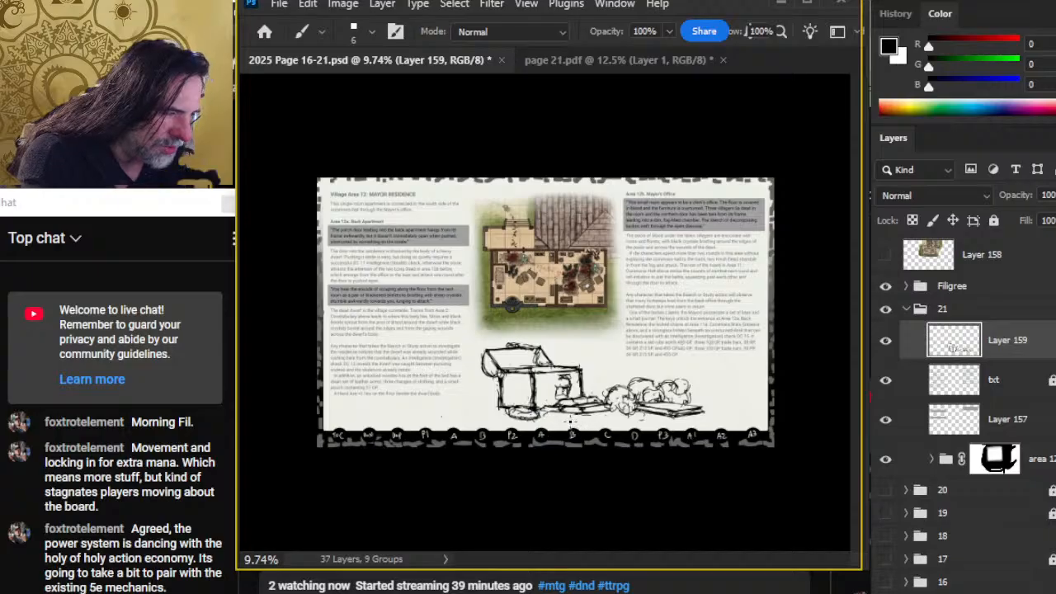
- Touch up the ground line beneath the stacked bars and the details on the chest's front
key(e)
key(b)
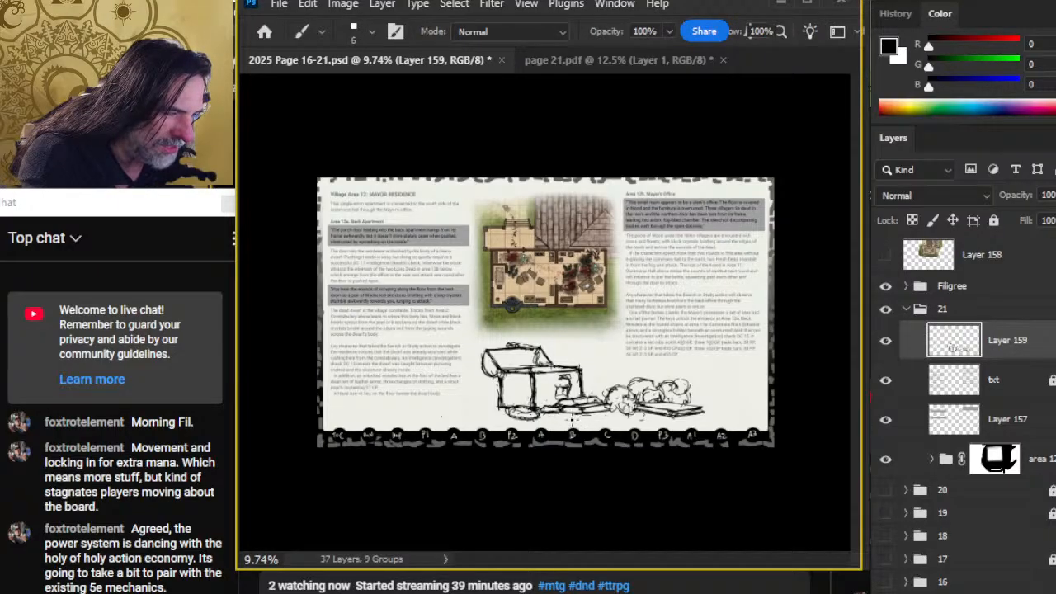
key(e)
key(b)
key(e)
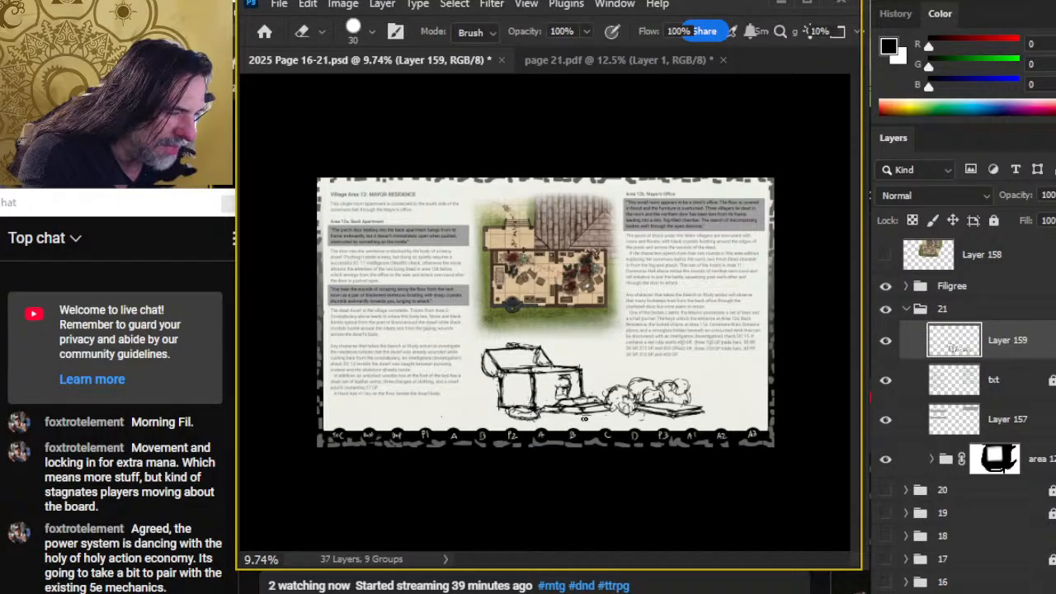
key(b)
key(e)
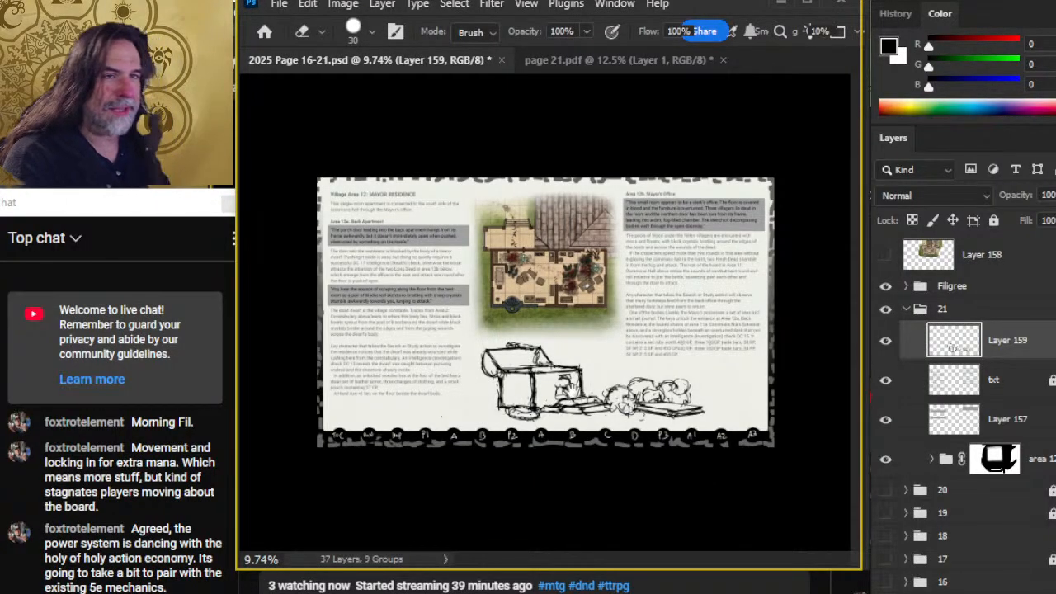
- Strengthen the slab's upper edge with long brush strokes and clean up the front pouch's outline at its near end
key(z)
click(672, 450)
key(b)
mouse_move(649, 371)
mouse_down()
mouse_move(665, 402)
mouse_move(682, 385)
mouse_move(718, 391)
mouse_up()
drag(651, 373, 723, 391)
key(e)
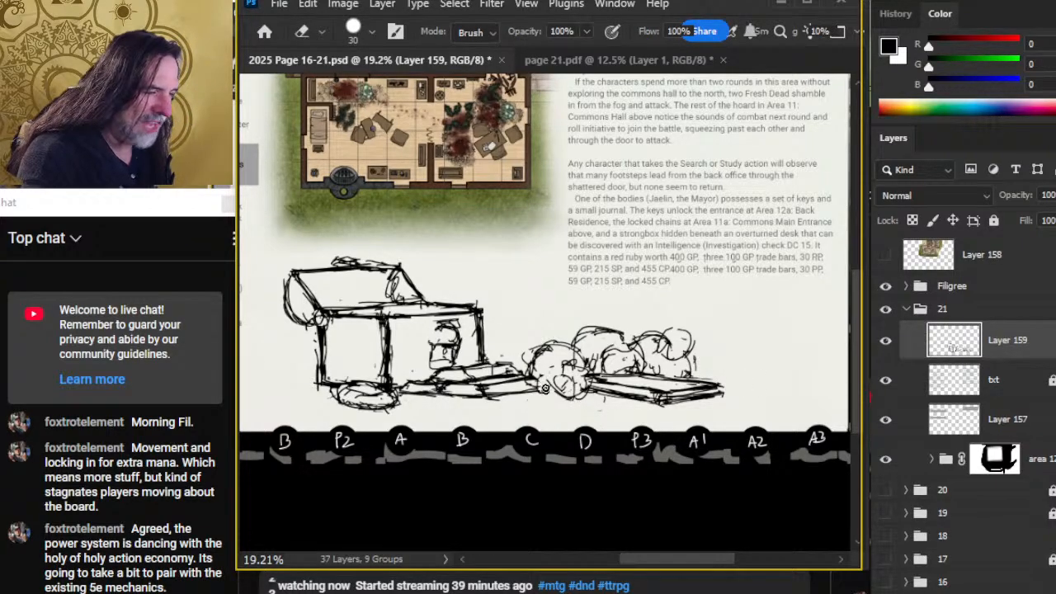
key(b)
key(b)
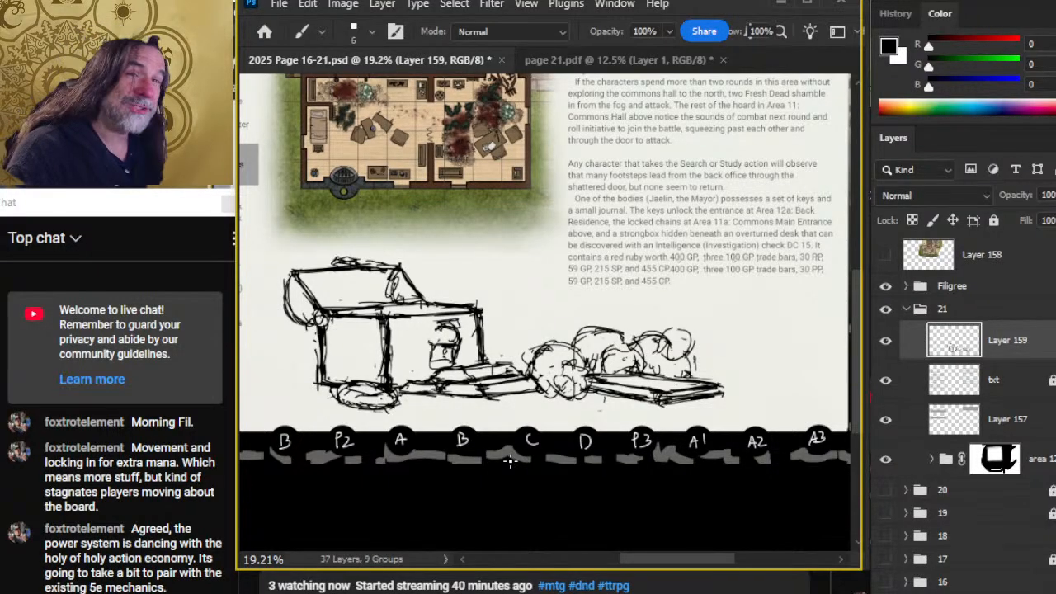
- Clean up the slab's top surface and far corner, then trim the far pouch's lines with a size 20 eraser
key(e)
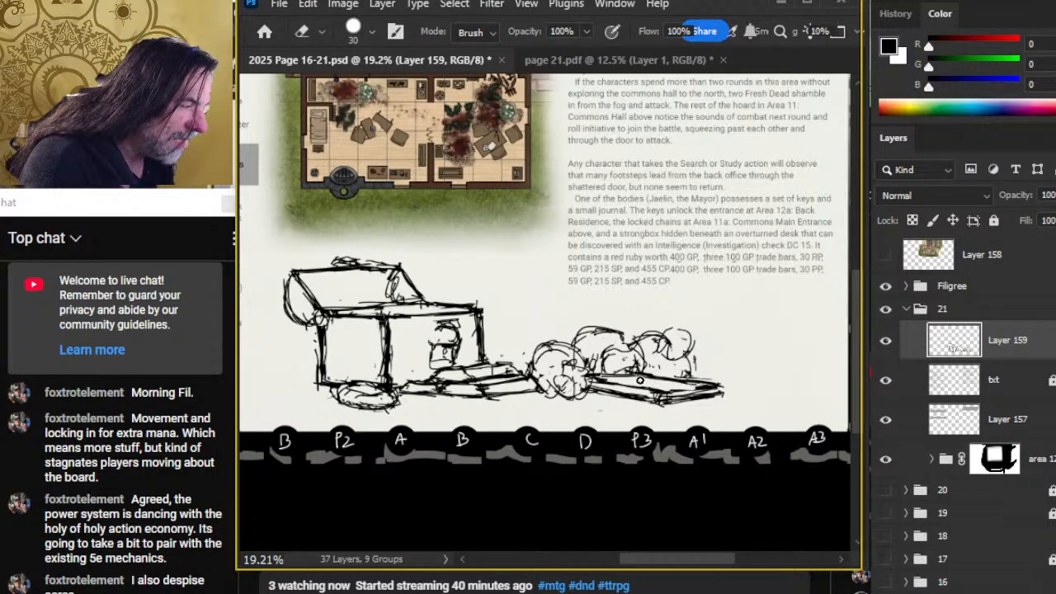
key(b)
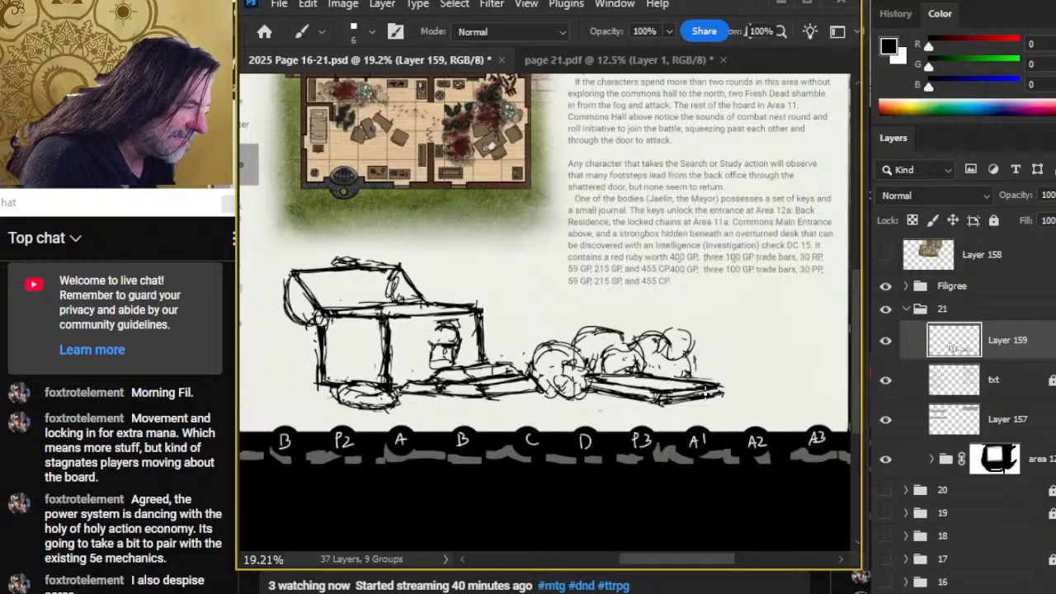
key(e)
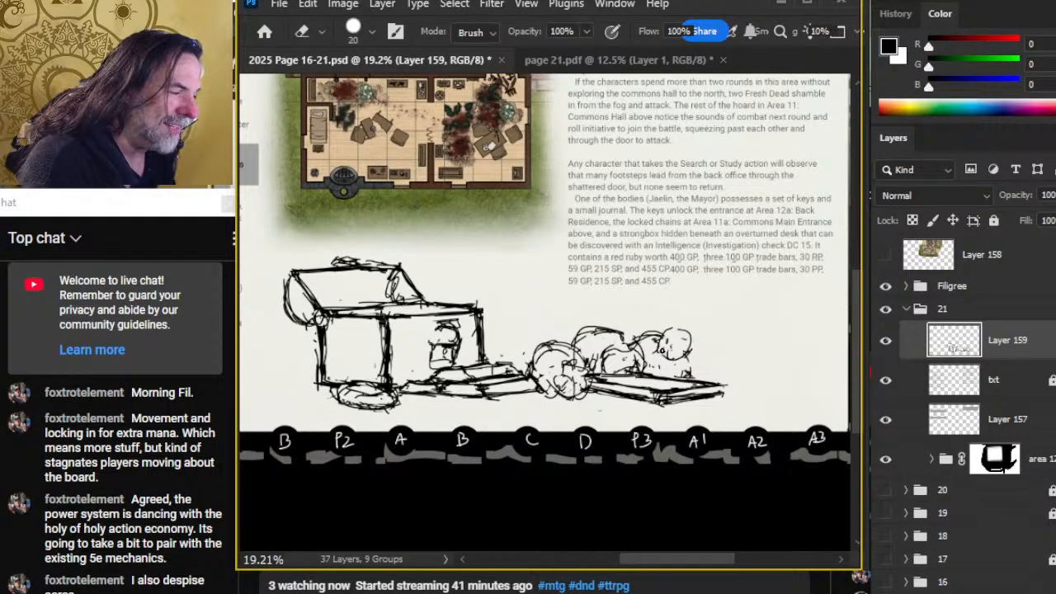
- Rework the round top of the far pouch with short brush strokes and inner detail, erasing stray lines around it
key(b)
mouse_move(673, 353)
mouse_down()
mouse_move(687, 343)
mouse_move(677, 356)
mouse_move(692, 363)
mouse_move(648, 335)
mouse_move(661, 331)
mouse_move(672, 353)
mouse_move(695, 333)
mouse_move(683, 330)
mouse_move(697, 335)
mouse_move(677, 328)
mouse_move(696, 328)
mouse_move(652, 337)
mouse_move(656, 329)
mouse_move(650, 336)
mouse_move(703, 337)
mouse_up()
key(e)
key(b)
key(e)
key(b)
key(e)
key(b)
key(e)
key(b)
key(e)
key(b)
key(e)
key(b)
key(e)
key(b)
key(e)
key(b)
key(e)
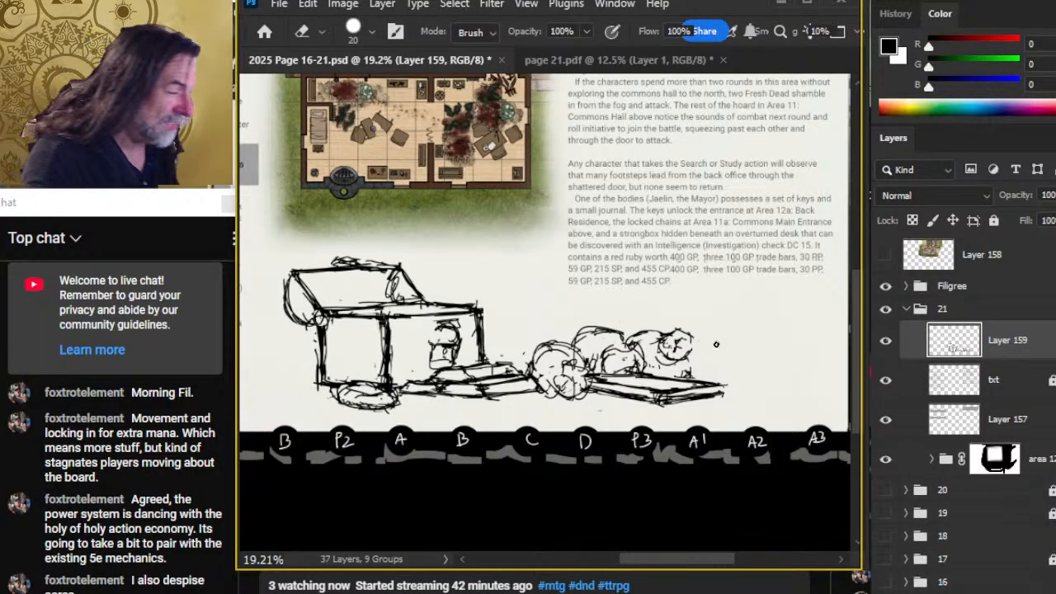
- Finish the far pouch's outline and inner folds with short size 6 brush strokes, erasing stray marks between them
key(b)
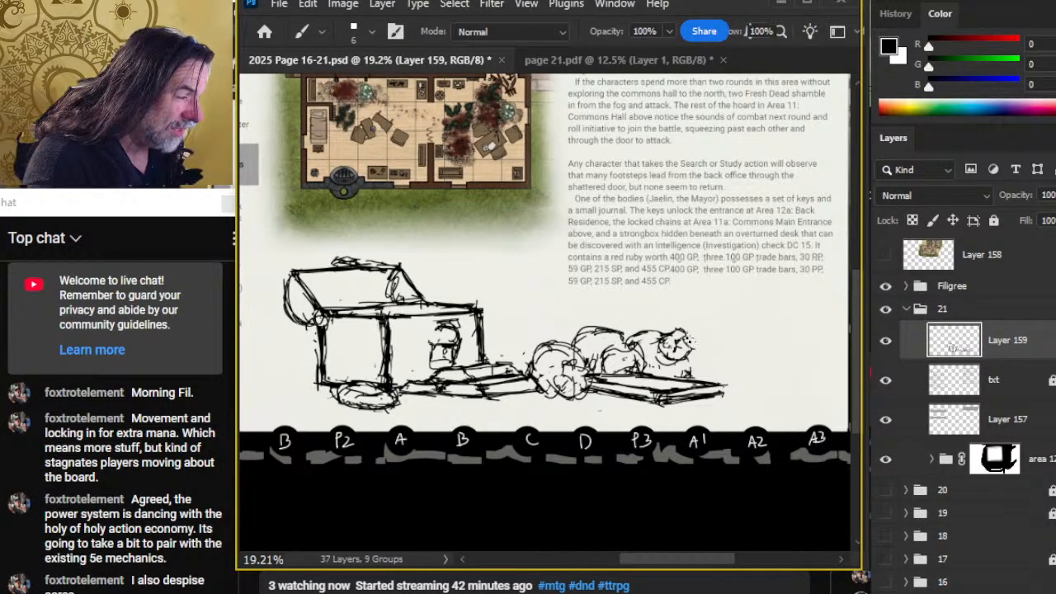
key(e)
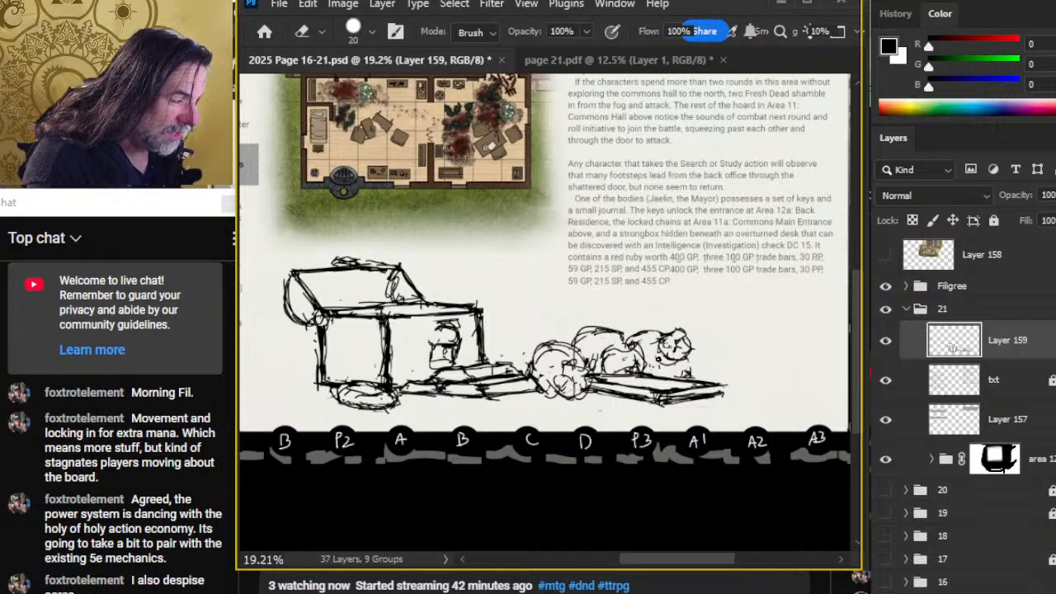
key(b)
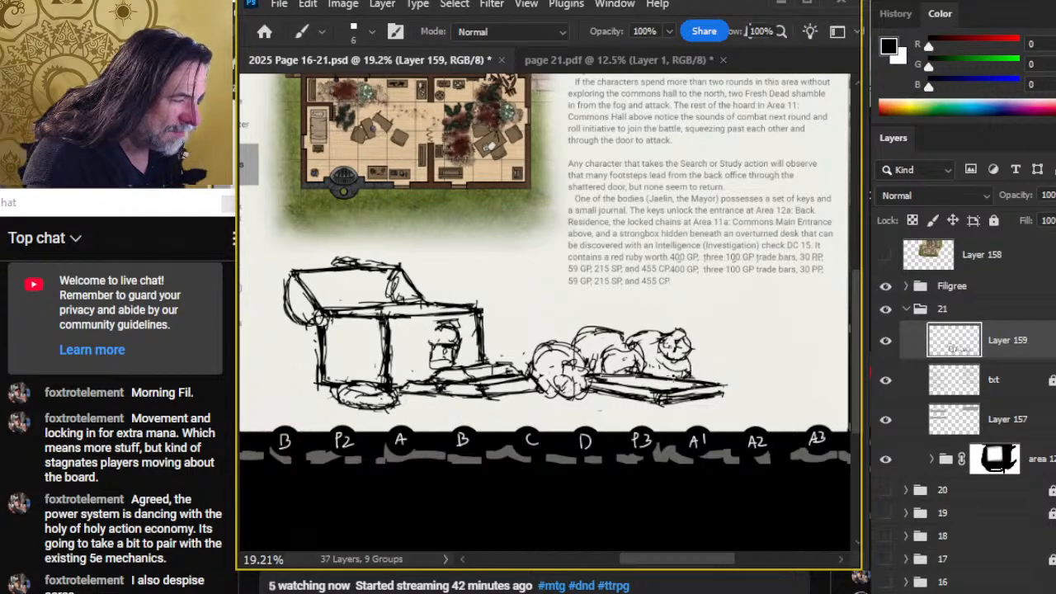
key(e)
key(b)
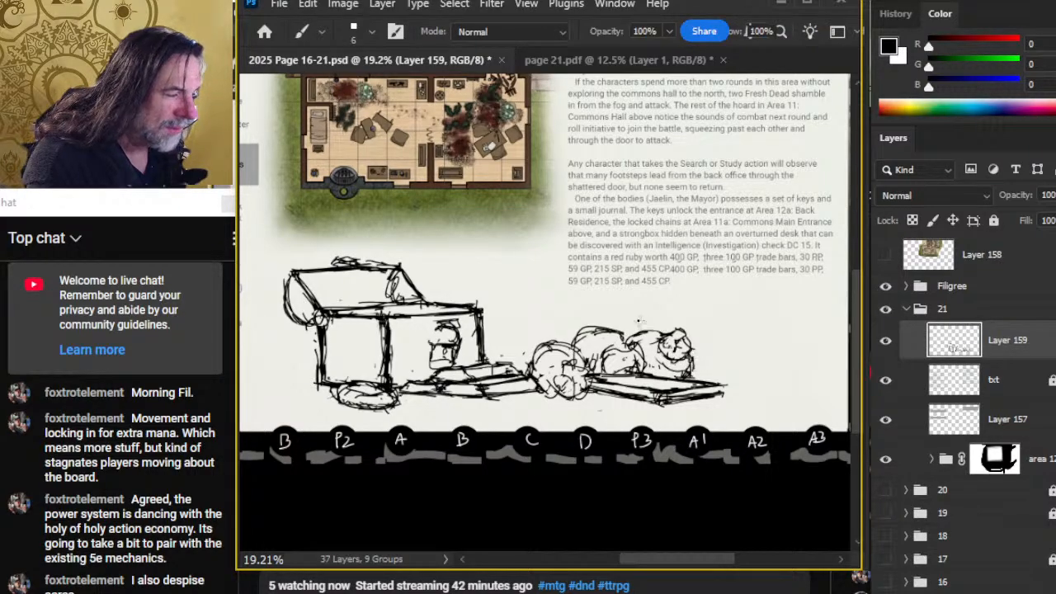
- Refine the middle pouch's upper outline and clear and redraw the inner lines of the front pouch
key(e)
key(b)
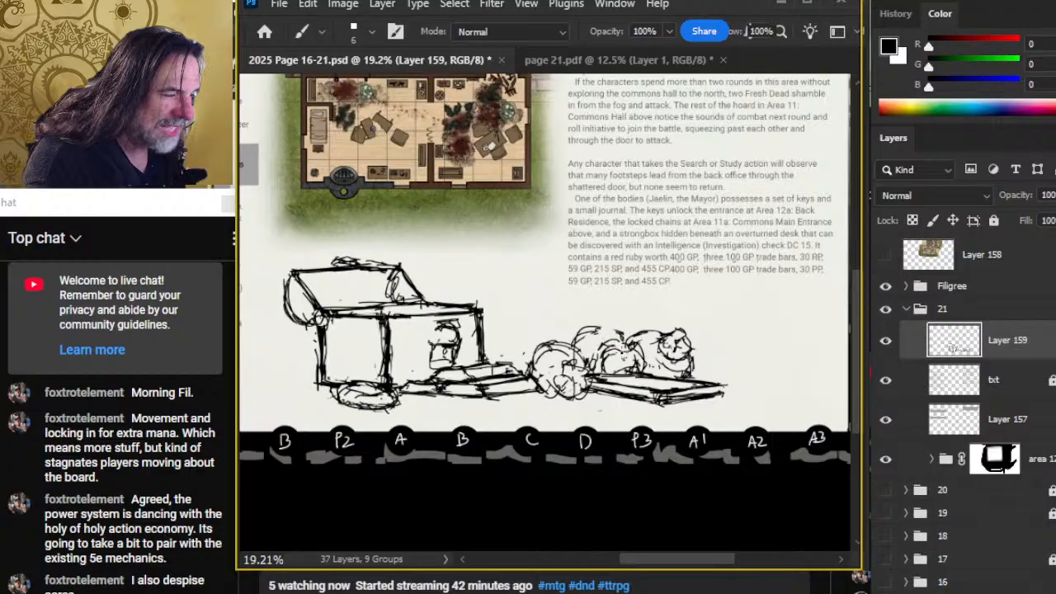
key(e)
key(b)
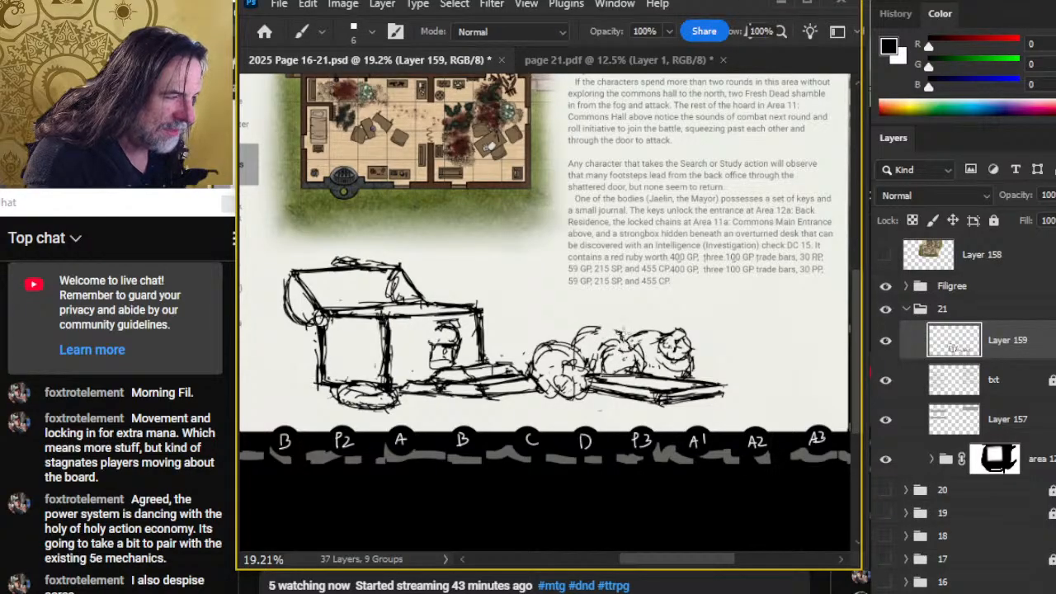
key(e)
mouse_move(568, 336)
mouse_down()
mouse_move(542, 350)
mouse_move(578, 358)
mouse_up()
key(b)
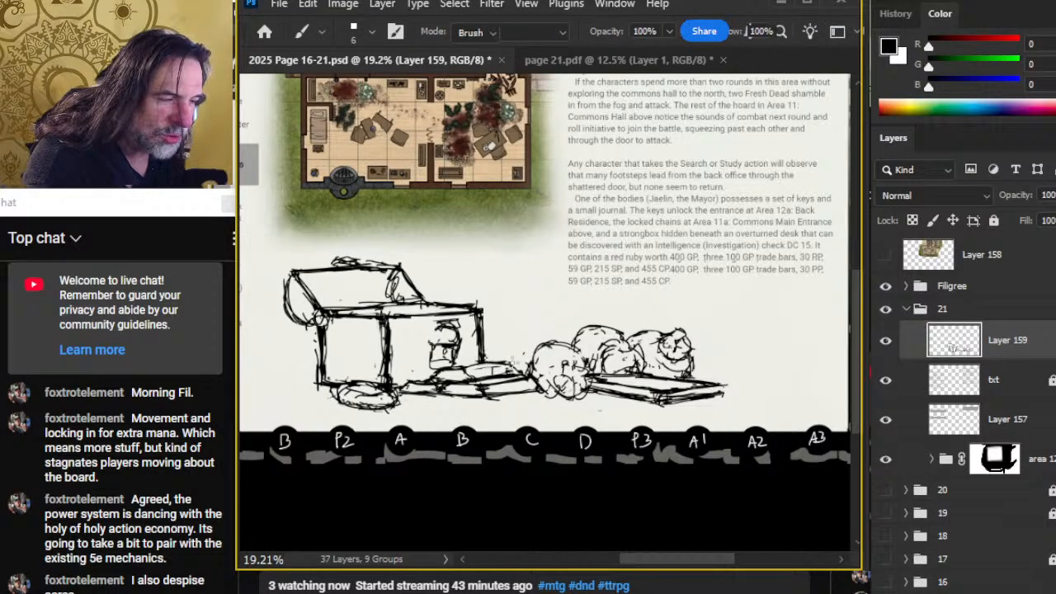
- Erase the heavy double lines along the chest's upper front rim and redraw the rim out to the right corner
key(e)
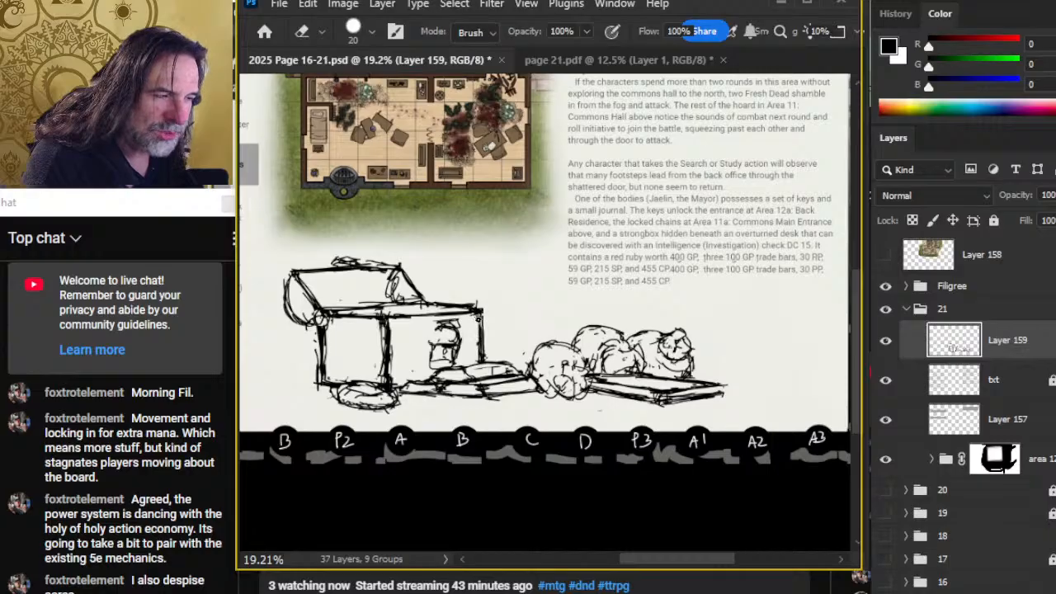
mouse_move(490, 296)
mouse_down()
mouse_move(436, 293)
mouse_move(479, 304)
mouse_move(402, 321)
mouse_move(480, 312)
mouse_move(392, 322)
mouse_up()
key(b)
key(e)
key(b)
key(e)
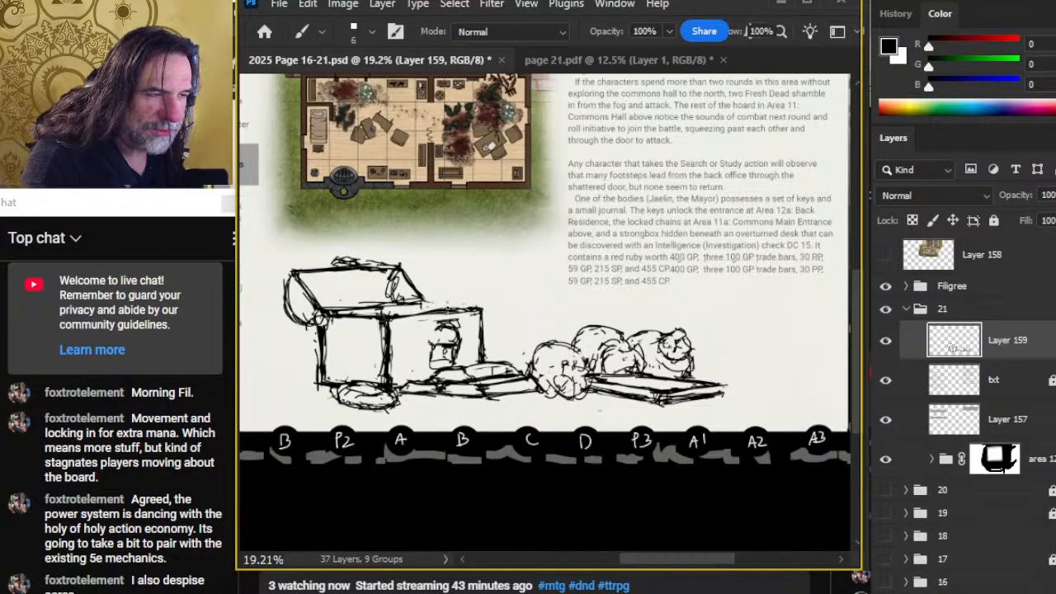
key(e)
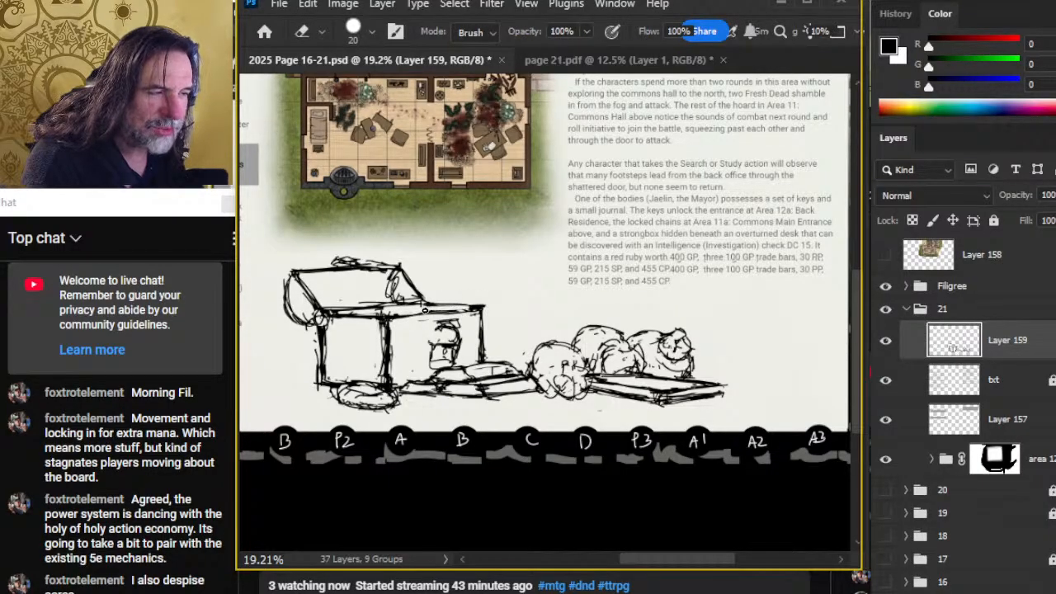
mouse_move(425, 310)
mouse_down()
mouse_move(482, 308)
mouse_move(464, 314)
mouse_up()
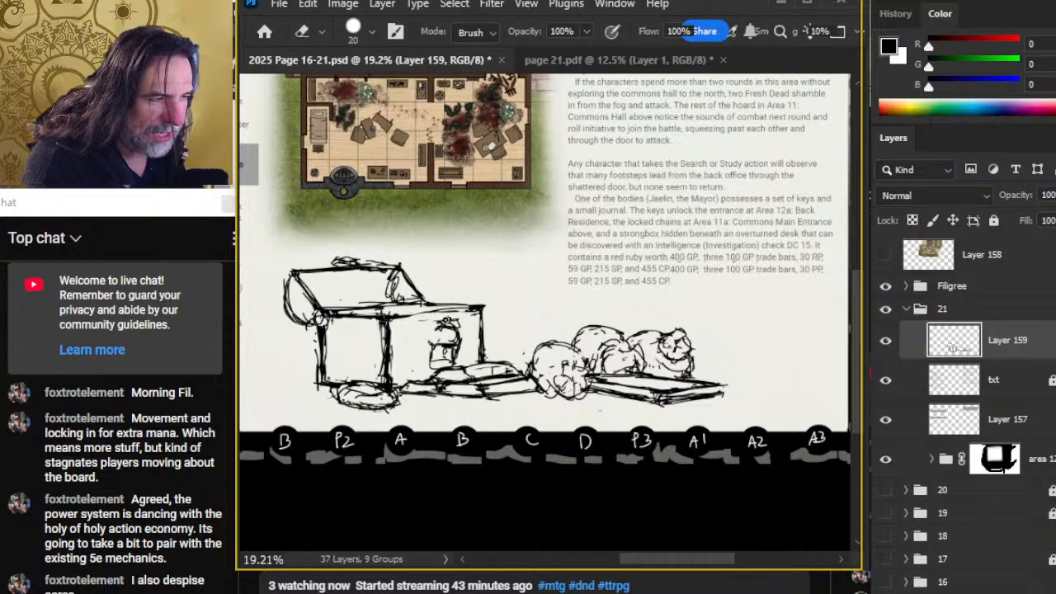
- Thin the chest's front rim near the middle post and restate it with alternating eraser and brush strokes
key(b)
key(e)
mouse_move(400, 316)
mouse_down()
mouse_move(482, 309)
mouse_move(403, 315)
mouse_up()
key(b)
key(e)
key(b)
key(e)
key(b)
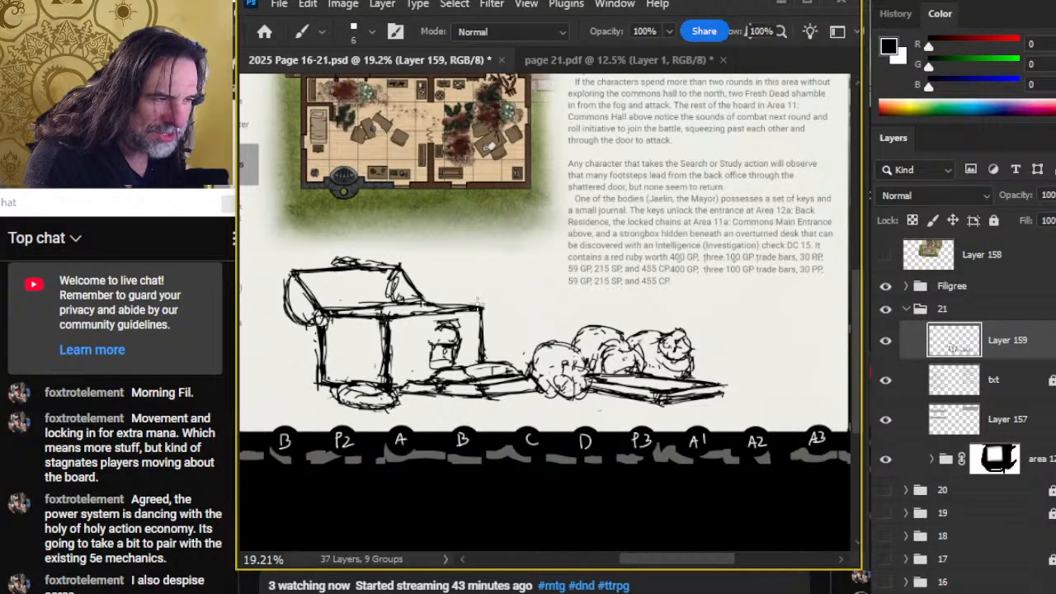
- Clean up the rim between the open lid and the chest's right corner, then touch up that corner
key(e)
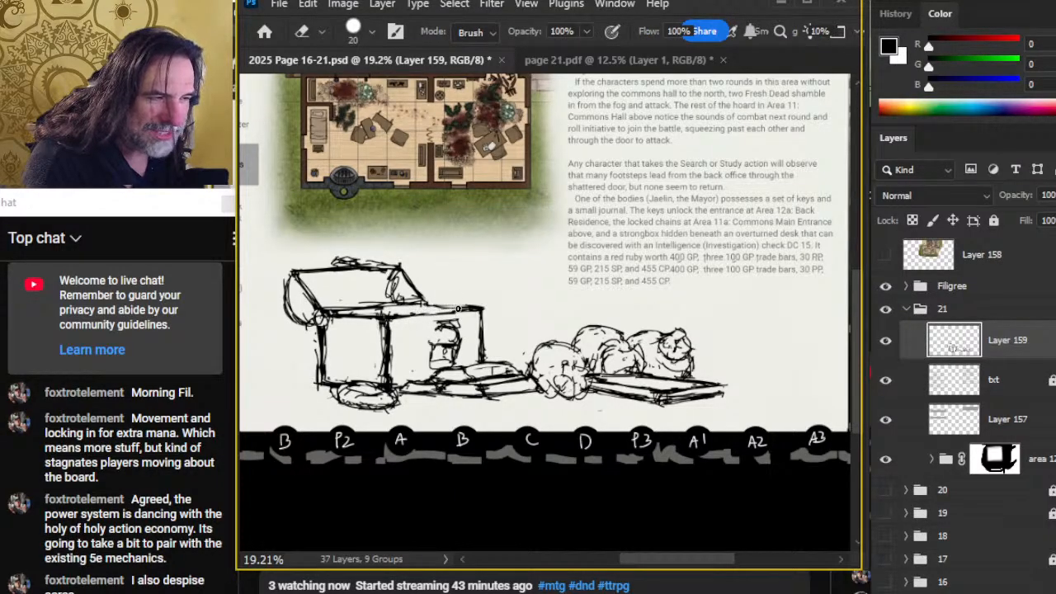
key(b)
key(e)
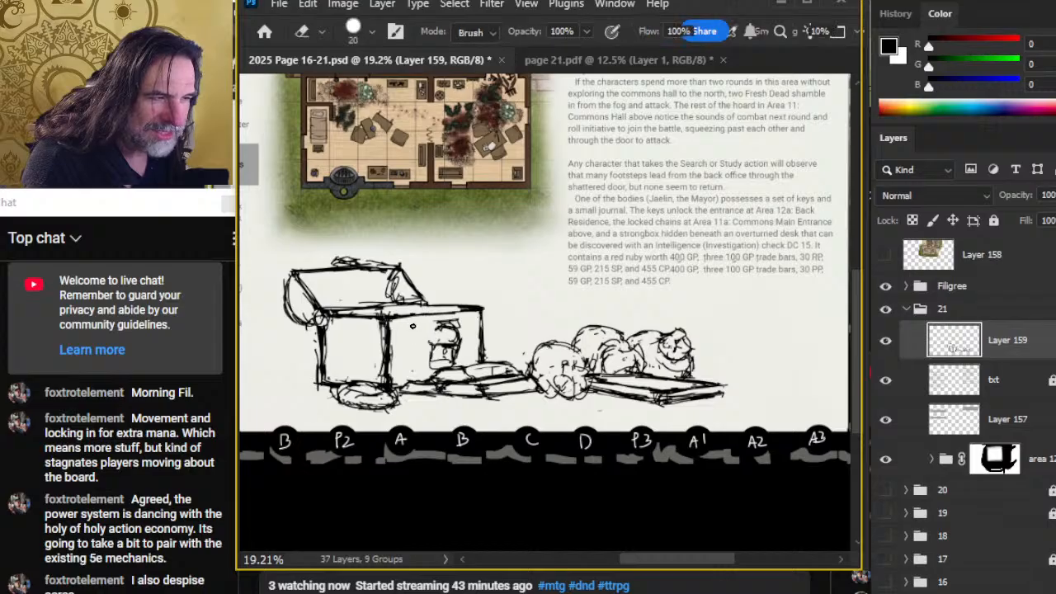
key(b)
mouse_move(481, 309)
mouse_down()
mouse_move(398, 320)
mouse_move(480, 308)
mouse_up()
key(e)
key(b)
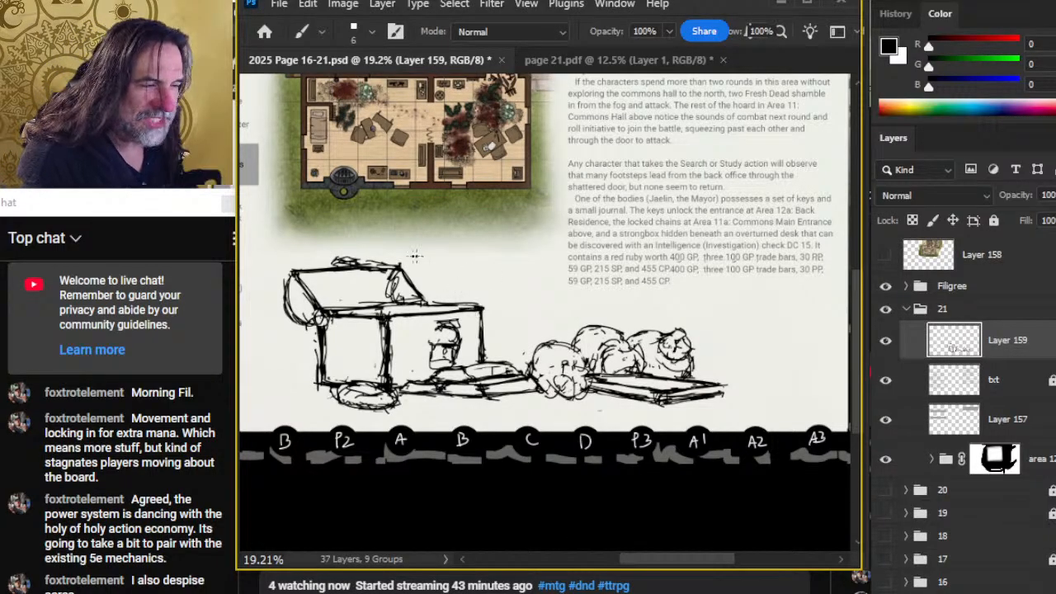
- Trim the right end of the open lid and redraw its sloping edge and inner detail
key(e)
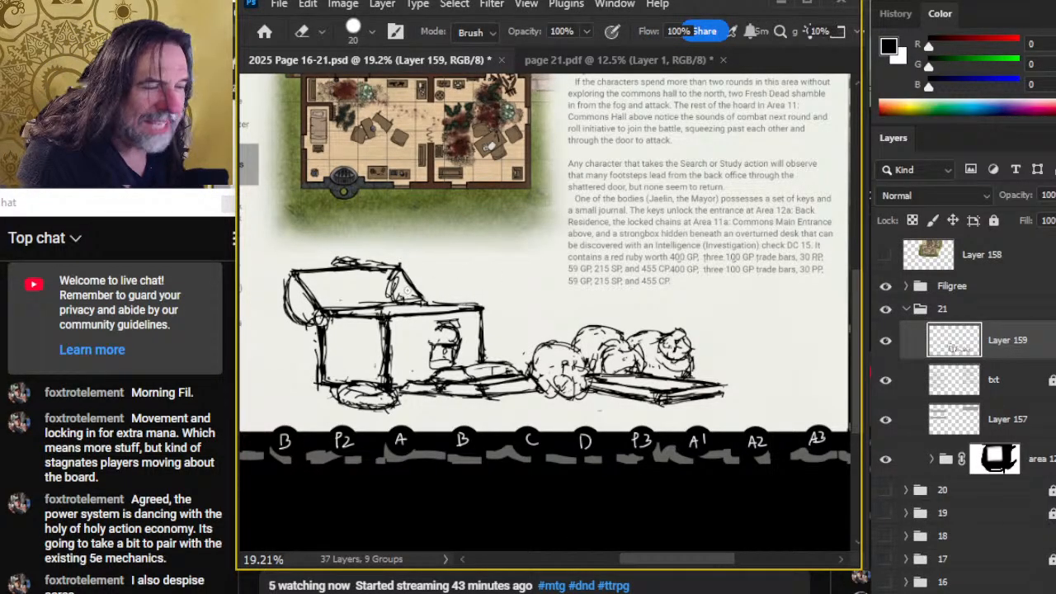
mouse_move(405, 279)
mouse_down()
mouse_move(418, 297)
mouse_move(397, 265)
mouse_move(425, 304)
mouse_move(388, 274)
mouse_move(393, 299)
mouse_move(311, 279)
mouse_move(401, 259)
mouse_move(376, 264)
mouse_move(399, 261)
mouse_move(378, 278)
mouse_move(399, 269)
mouse_up()
key(b)
key(e)
key(b)
key(e)
key(b)
key(e)
key(b)
key(e)
- Erase the scribbled bump on top of the chest lid and redraw the lid's upper edge as a clean line
mouse_move(316, 272)
mouse_down()
mouse_move(368, 271)
mouse_move(333, 276)
mouse_move(371, 264)
mouse_move(364, 257)
mouse_up()
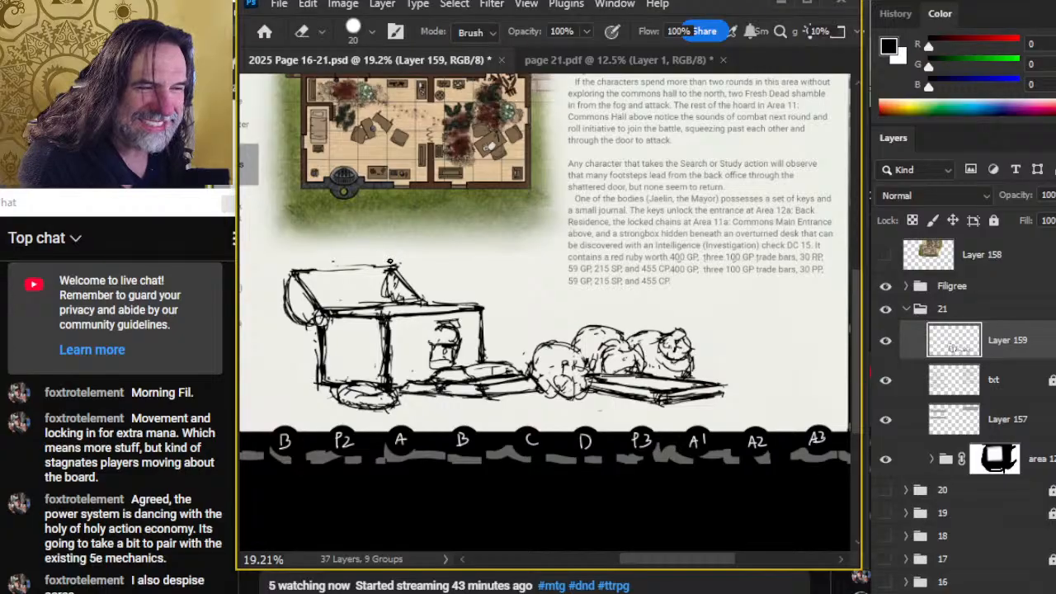
key(b)
drag(296, 274, 388, 264)
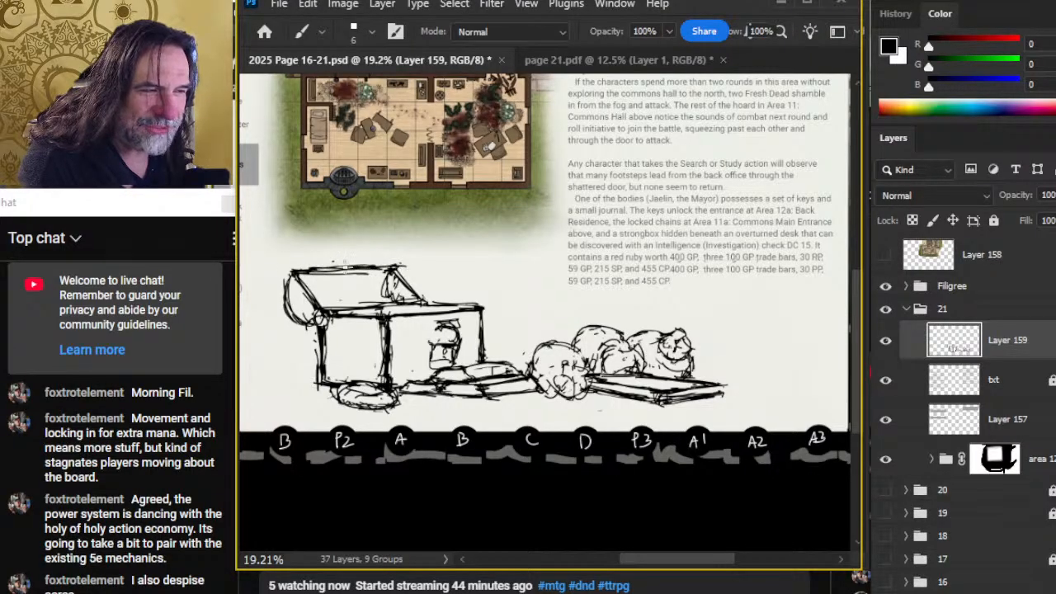
key(e)
mouse_move(313, 266)
mouse_down()
mouse_move(391, 268)
mouse_move(328, 274)
mouse_up()
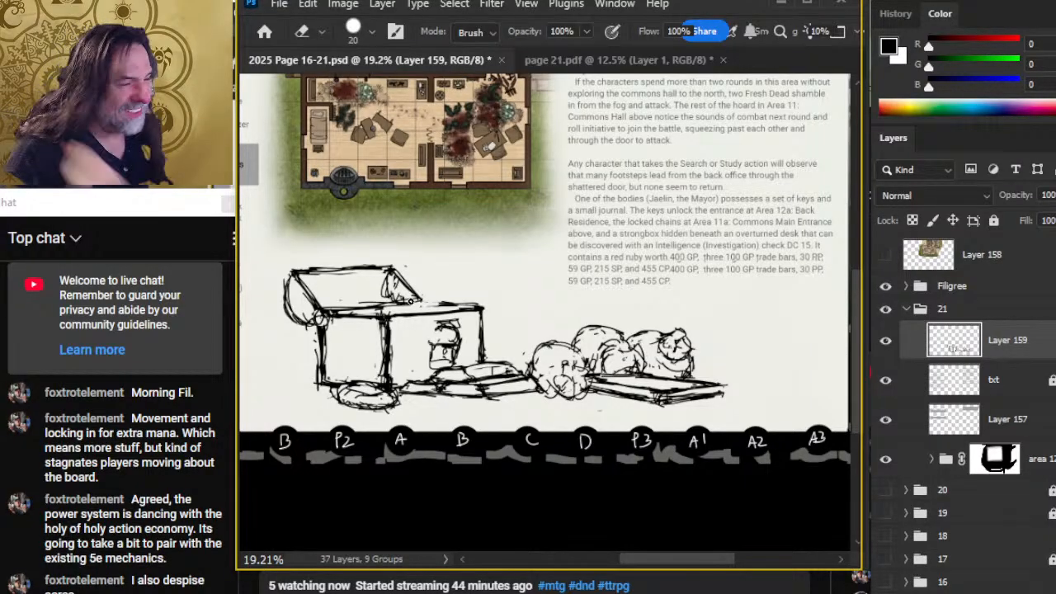
- Rework the chest's back rim where it meets the lower corner of the lid, erasing at 100% opacity
key(3)
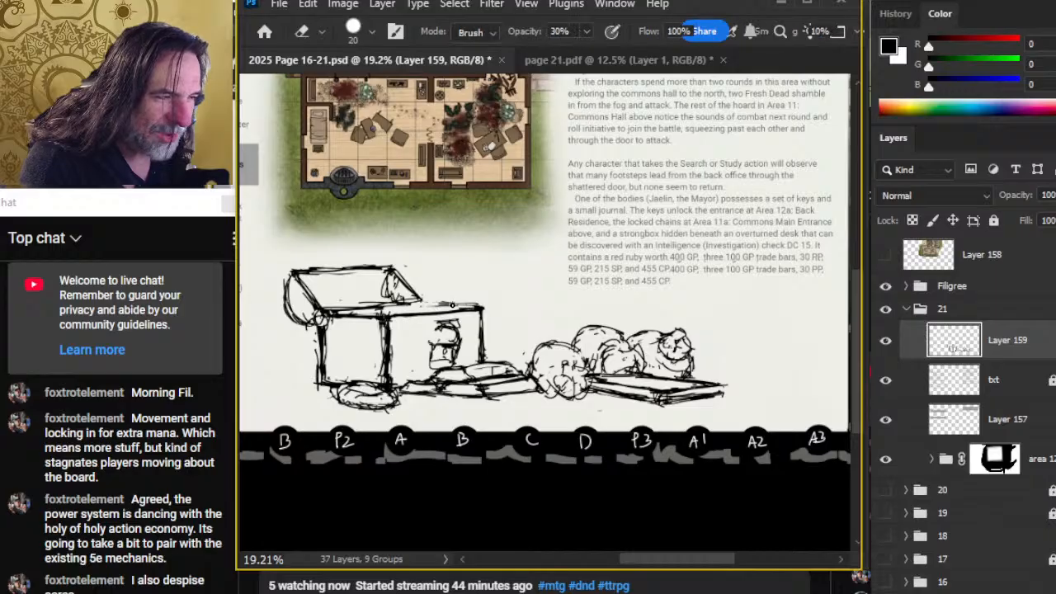
key(0)
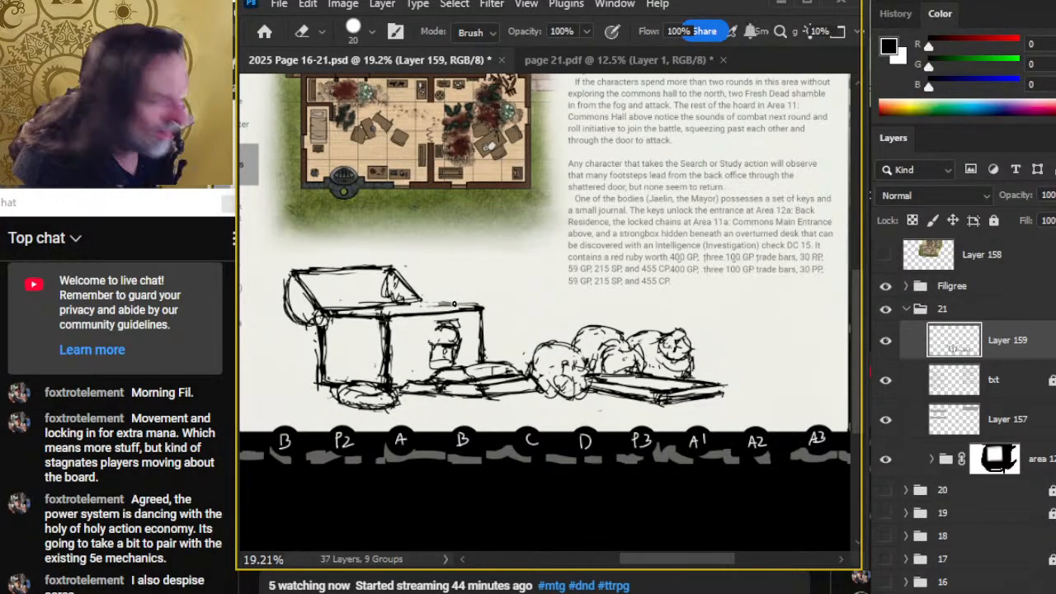
key(b)
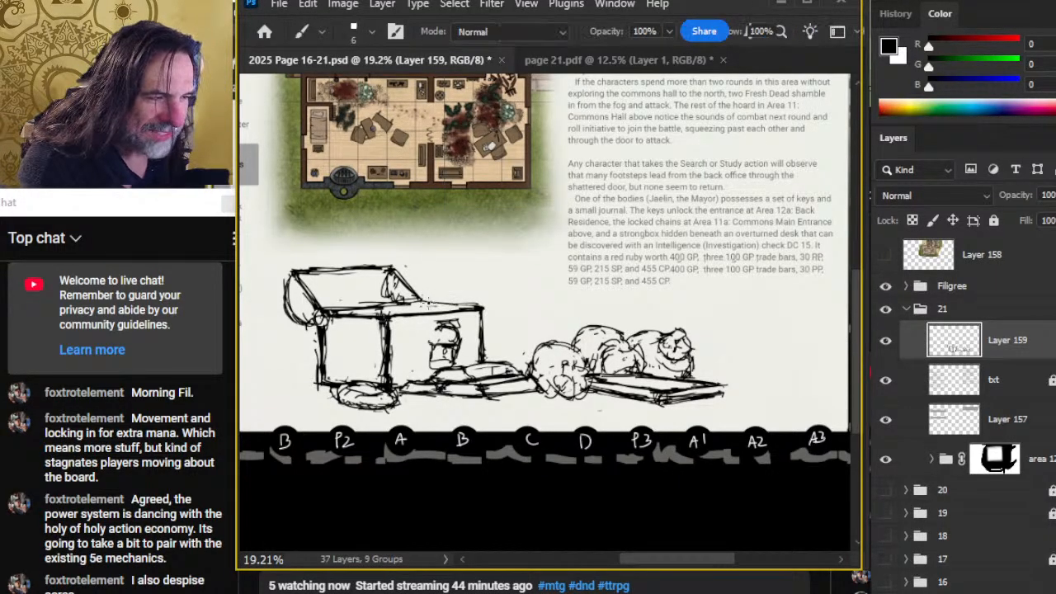
key(e)
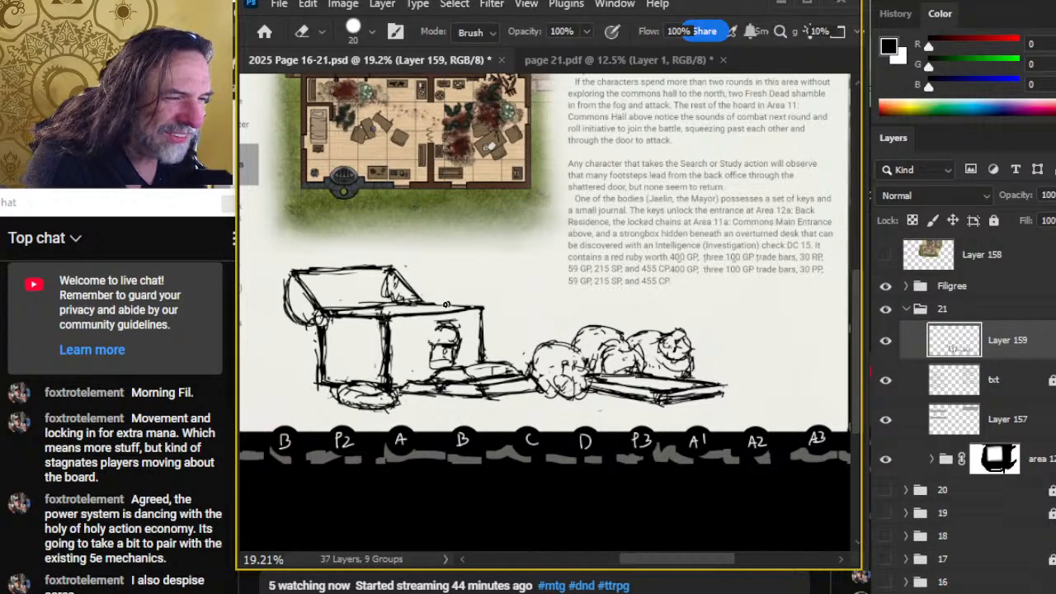
key(b)
key(e)
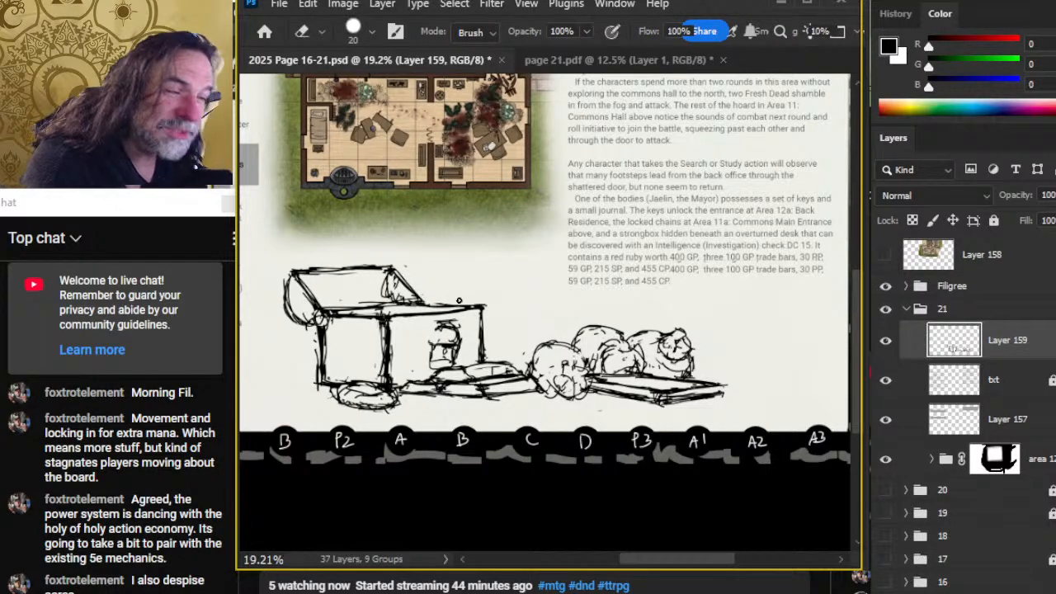
key(b)
key(e)
drag(422, 305, 409, 306)
key(b)
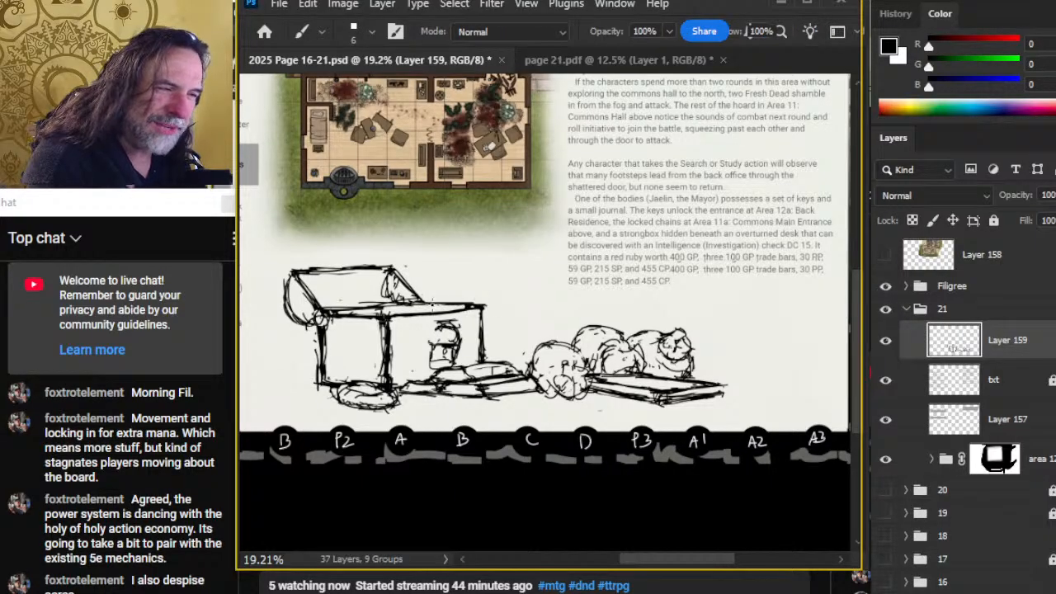
- Erase the overlapping rim lines toward the chest's right corner and redraw the back rim from the lid outward
key(e)
mouse_move(422, 318)
mouse_down()
mouse_move(390, 319)
mouse_move(482, 307)
mouse_up()
key(b)
key(e)
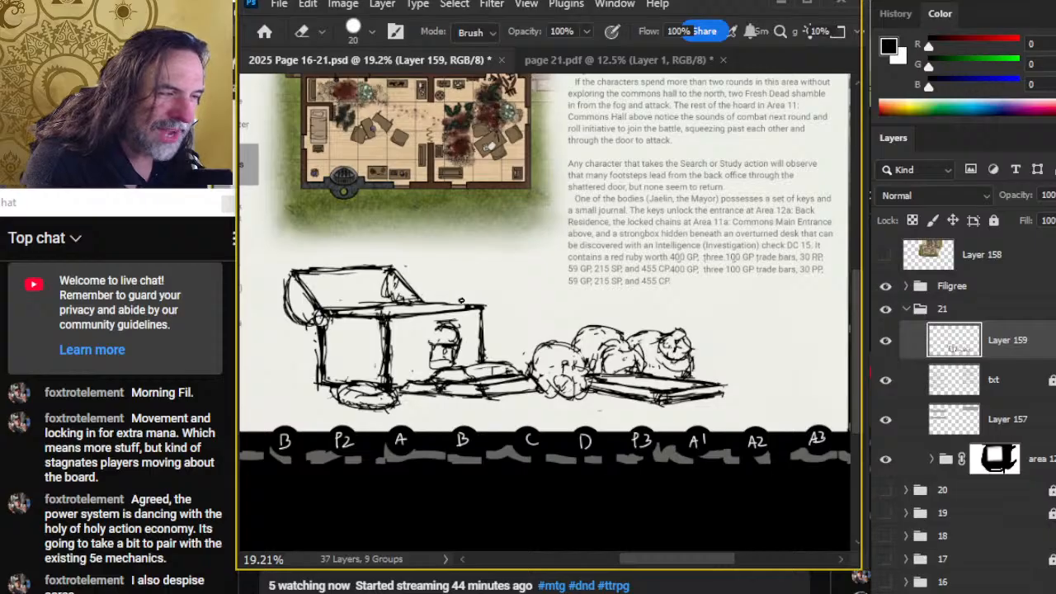
key(b)
key(e)
key(b)
key(e)
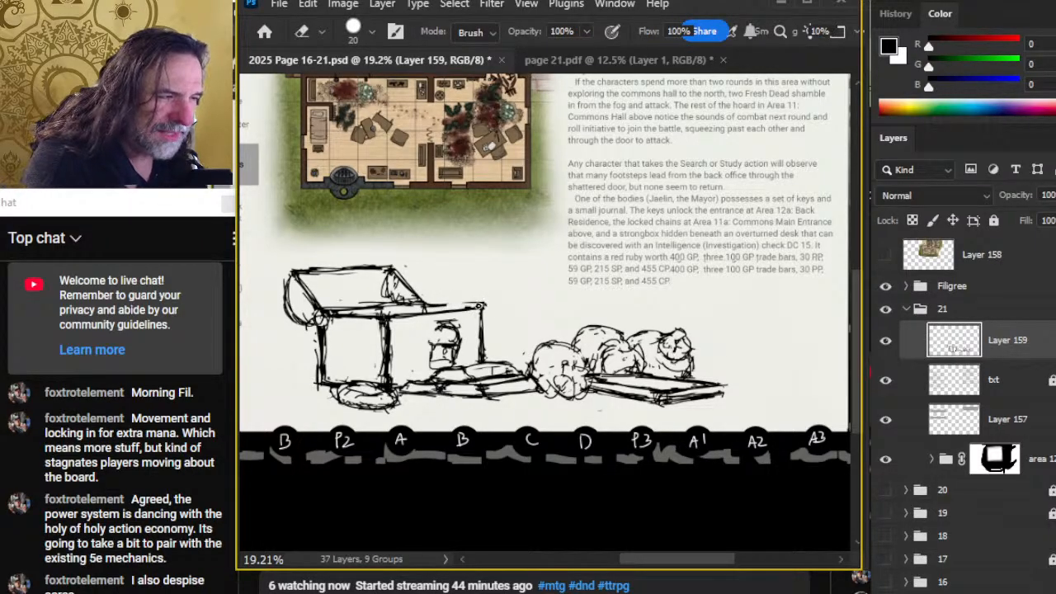
key(b)
key(e)
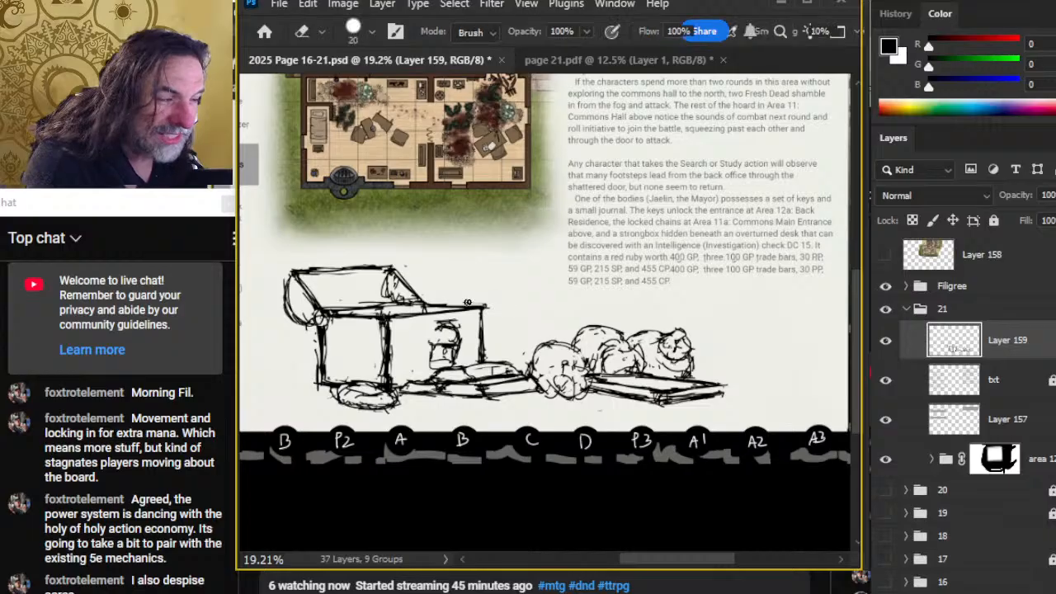
- Trim the overshooting lines at the chest's right corner and tidy the back rim beside the lid
mouse_move(486, 305)
mouse_down()
mouse_move(438, 305)
mouse_move(441, 338)
mouse_move(445, 312)
mouse_move(426, 311)
mouse_move(481, 307)
mouse_move(451, 328)
mouse_move(439, 307)
mouse_move(486, 308)
mouse_up()
key(b)
key(e)
key(b)
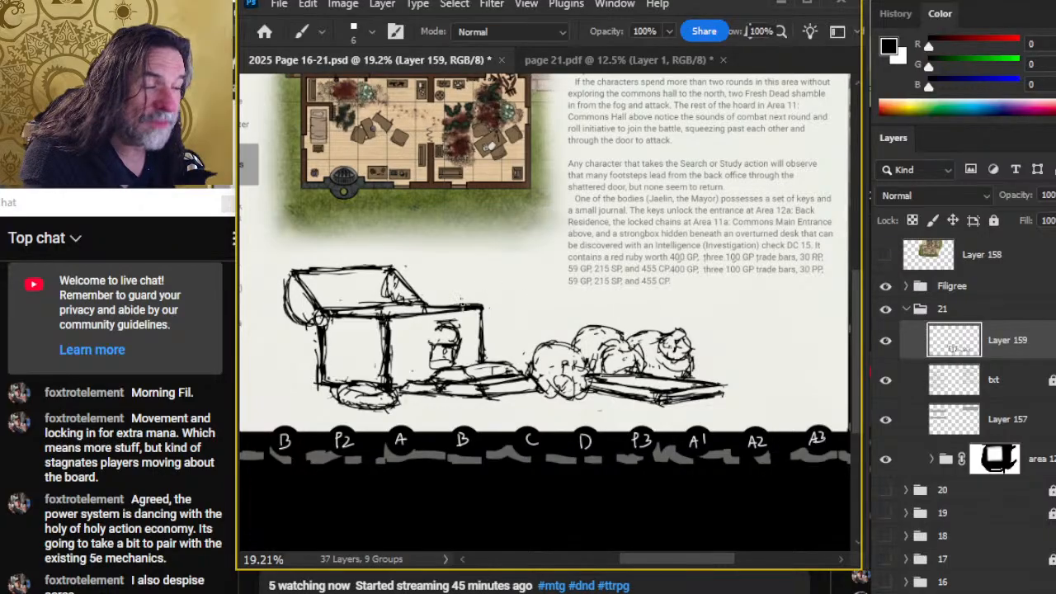
key(e)
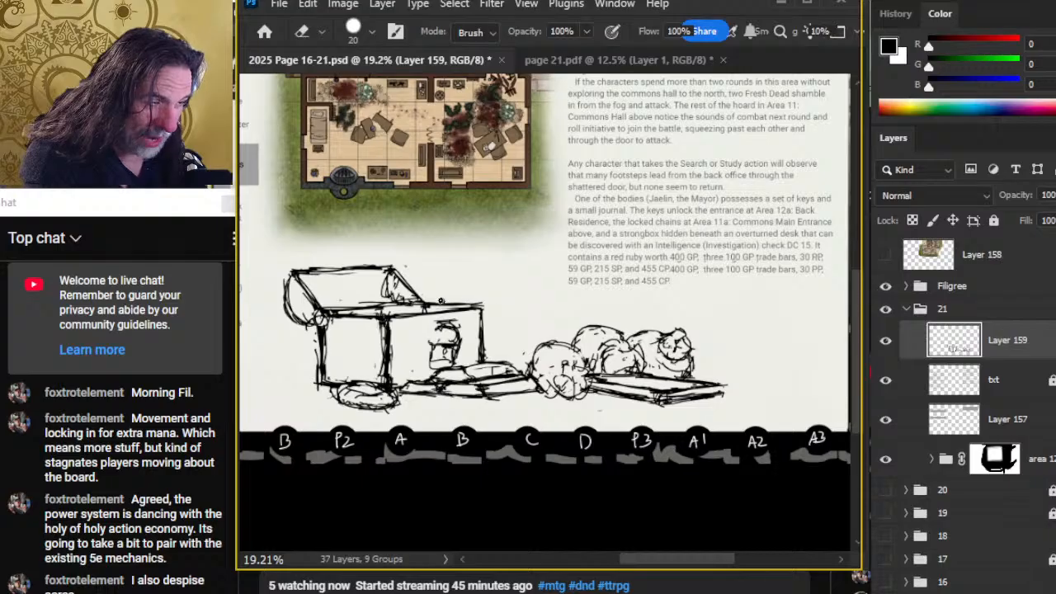
key(b)
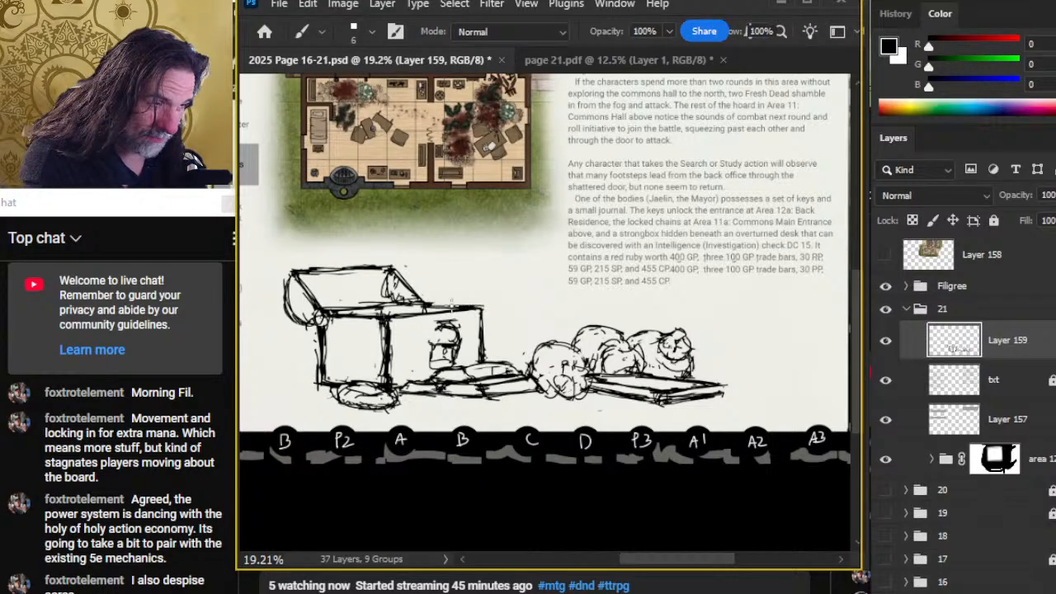
key(e)
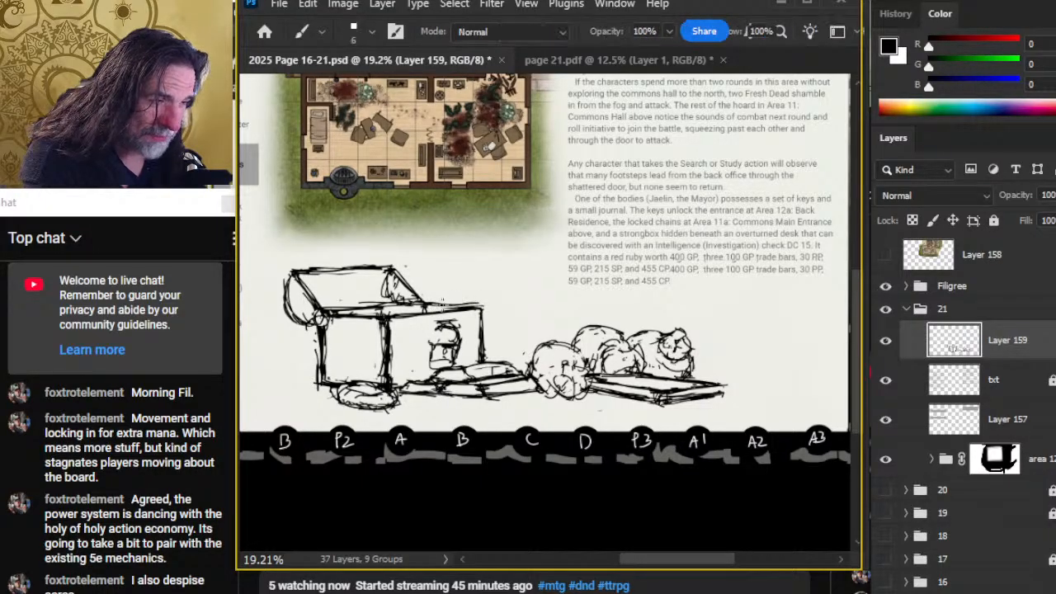
drag(488, 301, 479, 303)
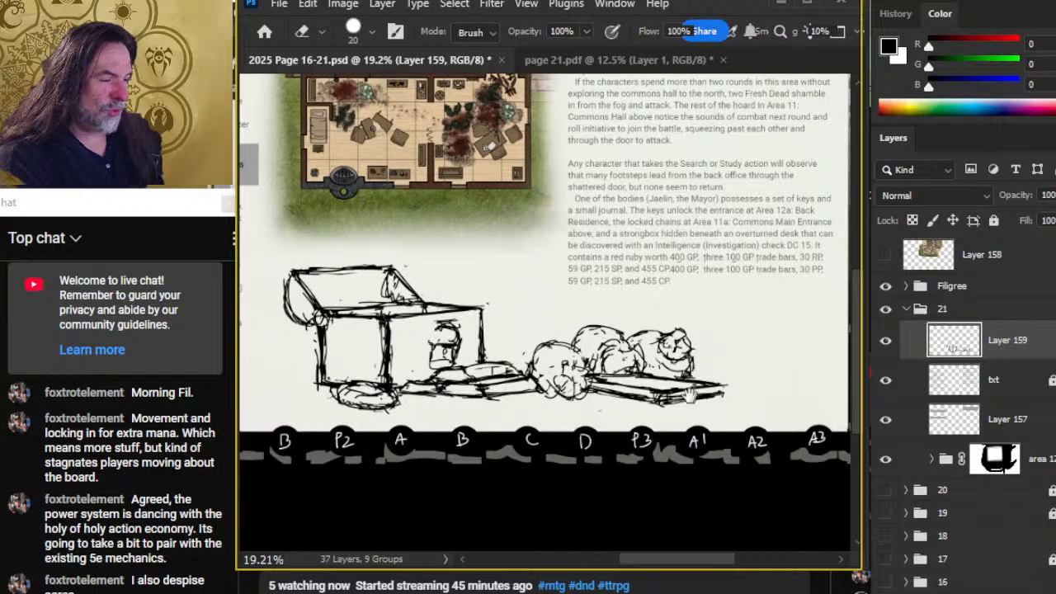
- Lasso the pouches and the slab, move them away from the stacked bars to open a gap, and deselect
drag(699, 405, 665, 370)
key(l)
mouse_move(505, 290)
mouse_down()
mouse_move(493, 328)
mouse_move(508, 358)
mouse_move(623, 396)
mouse_move(769, 326)
mouse_up()
drag(550, 359, 613, 358)
key(ctrl+d)
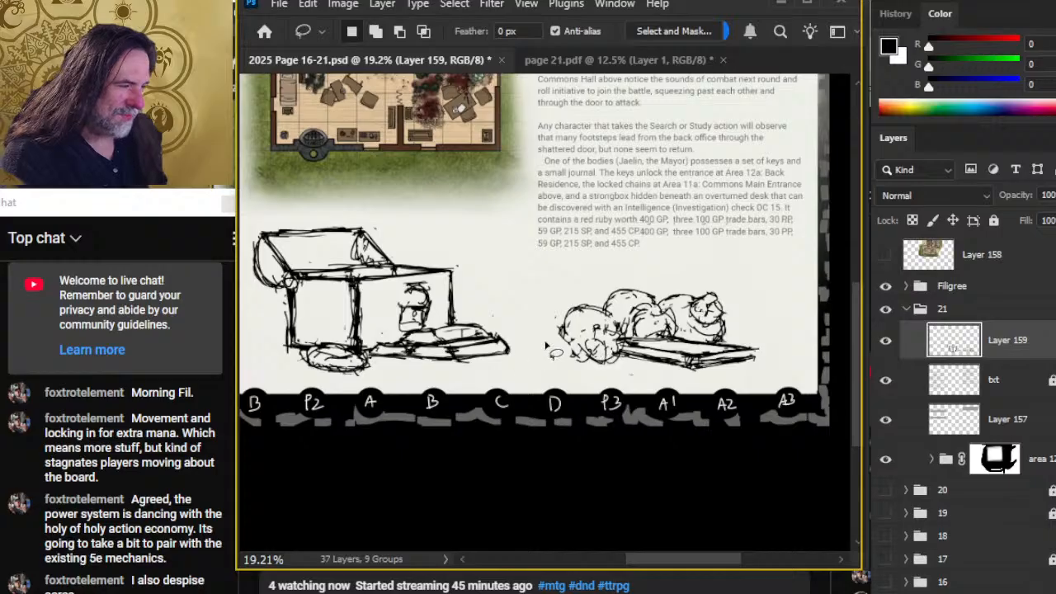
key(b)
mouse_move(506, 333)
mouse_down()
mouse_move(521, 302)
mouse_move(547, 324)
mouse_up()
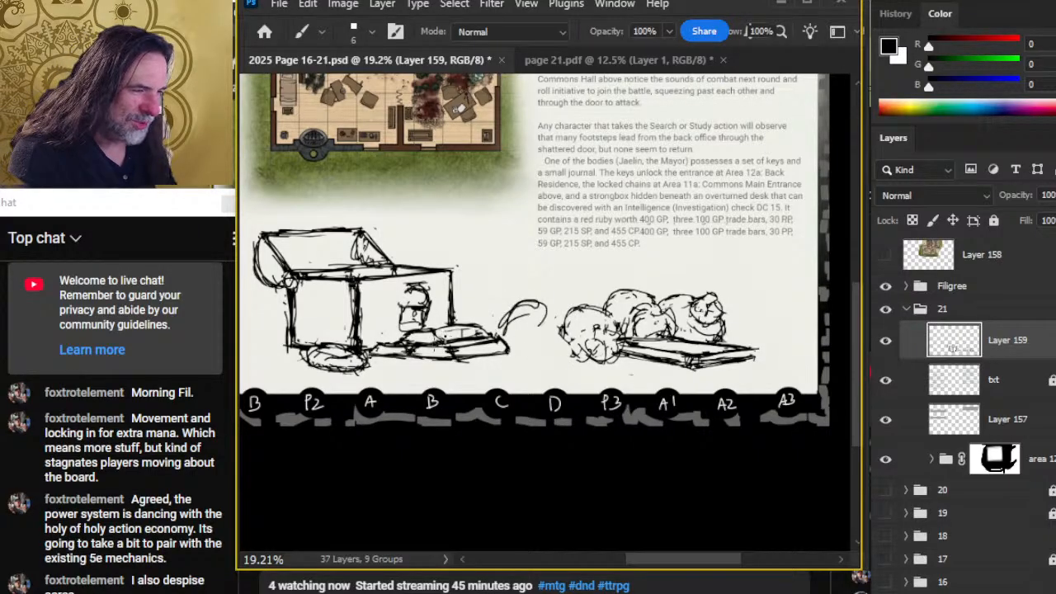
key(e)
mouse_move(444, 340)
mouse_down()
mouse_move(465, 321)
mouse_move(449, 328)
mouse_move(463, 332)
mouse_move(442, 333)
mouse_move(476, 330)
mouse_move(426, 328)
mouse_move(497, 328)
mouse_move(470, 331)
mouse_move(479, 323)
mouse_move(514, 337)
mouse_move(493, 333)
mouse_move(518, 353)
mouse_move(497, 338)
mouse_move(510, 304)
mouse_move(493, 315)
mouse_move(518, 345)
mouse_move(500, 328)
mouse_move(506, 309)
mouse_move(518, 298)
mouse_move(534, 304)
mouse_move(520, 326)
mouse_move(559, 306)
mouse_up()
- Rework the stacked bars beside the chest, alternately erasing rough lines and redrawing their ends and layered edges
key(b)
key(e)
key(b)
key(e)
key(b)
key(e)
key(b)
key(e)
key(b)
key(e)
key(b)
key(e)
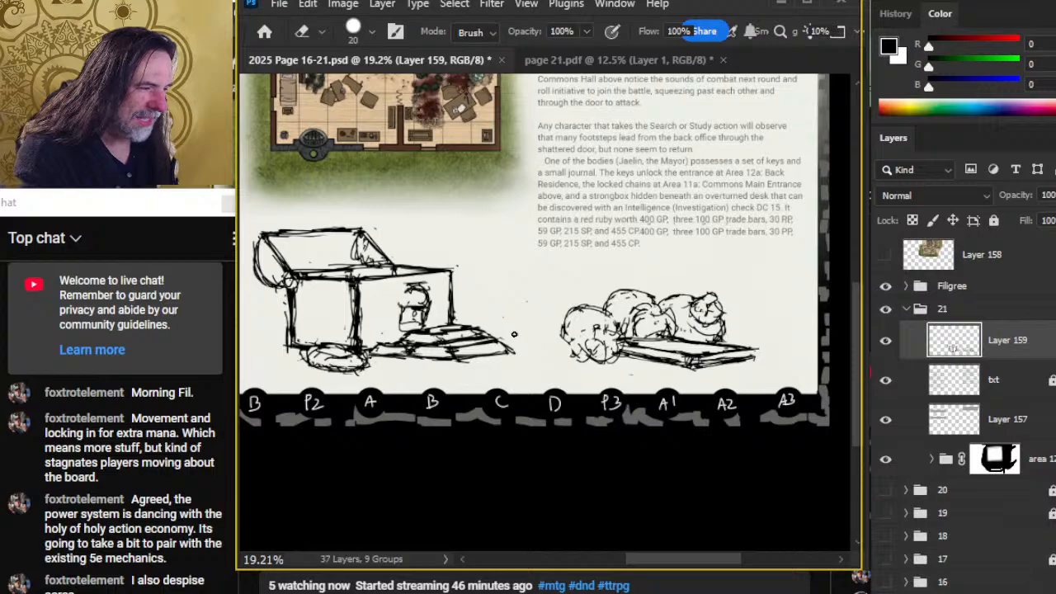
- Sketch an open pouch in the gap between the stacked bars and the pouches, with small pieces spilling from its mouth
key(b)
mouse_move(533, 294)
mouse_down()
mouse_move(514, 295)
mouse_move(503, 329)
mouse_up()
mouse_move(512, 294)
mouse_down()
mouse_move(560, 303)
mouse_move(545, 290)
mouse_move(508, 330)
mouse_move(529, 340)
mouse_move(564, 317)
mouse_move(520, 346)
mouse_move(561, 322)
mouse_move(549, 345)
mouse_move(528, 338)
mouse_move(561, 359)
mouse_move(520, 363)
mouse_move(570, 351)
mouse_move(565, 363)
mouse_move(558, 340)
mouse_move(570, 357)
mouse_up()
key(e)
key(b)
mouse_move(573, 350)
mouse_down()
mouse_move(552, 369)
mouse_move(501, 368)
mouse_move(558, 373)
mouse_move(479, 369)
mouse_up()
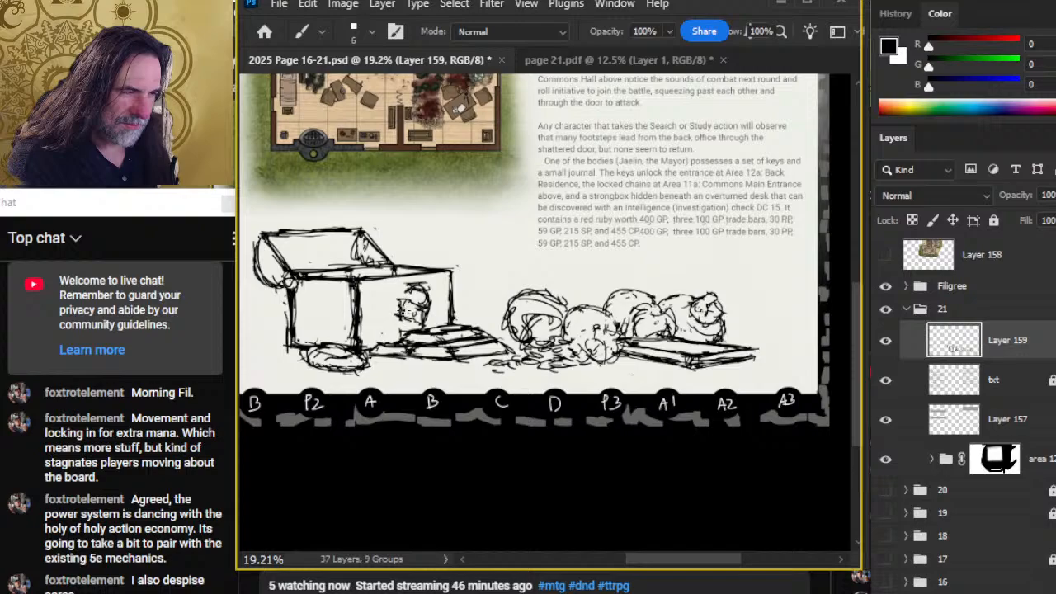
- Clean up and redraw the padlock on the chest's side, reworking its shackle and body
key(e)
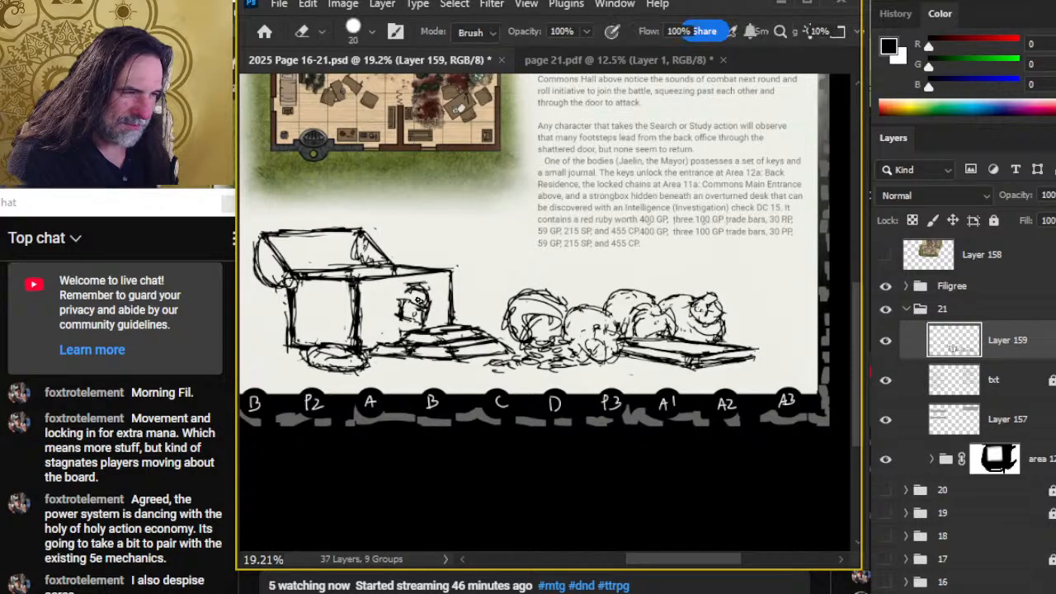
key(b)
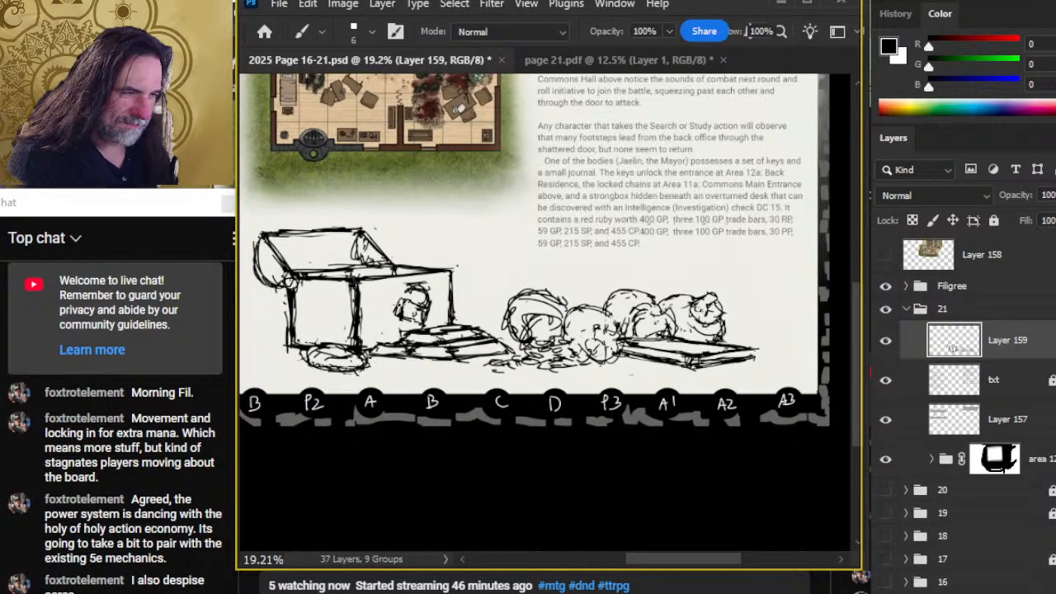
key(e)
mouse_move(407, 288)
mouse_down()
mouse_move(424, 287)
mouse_move(429, 312)
mouse_move(401, 323)
mouse_move(421, 325)
mouse_move(394, 326)
mouse_move(429, 345)
mouse_move(452, 302)
mouse_move(416, 308)
mouse_move(423, 289)
mouse_up()
key(b)
key(e)
key(b)
key(e)
key(b)
- Lasso the padlock, reposition it so it hangs tilted on the chest's side, and deselect
key(l)
key(v)
key(l)
key(ctrl+d)
key(b)
key(b)
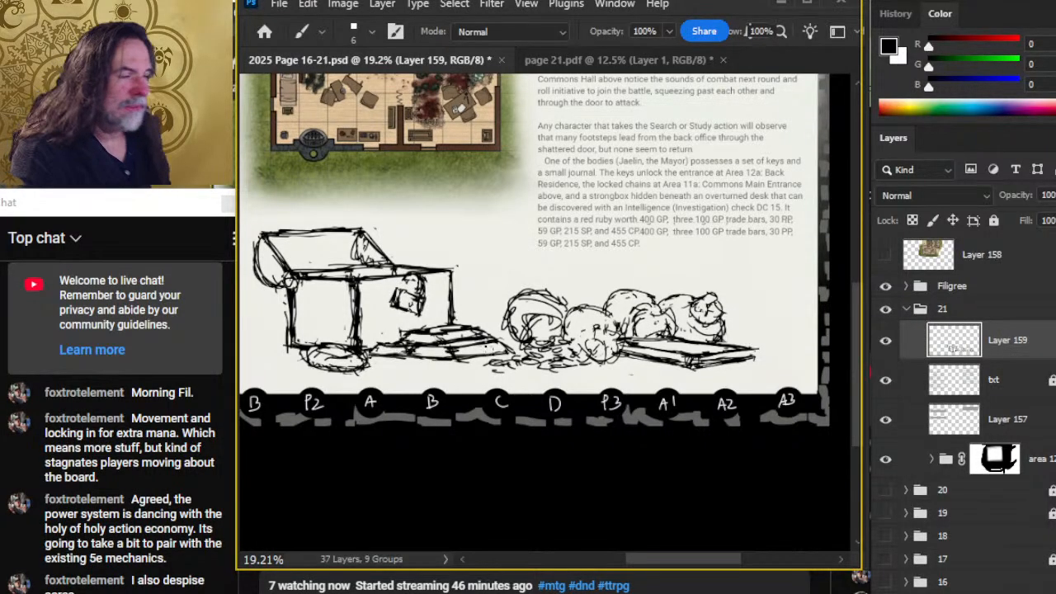
- Sketch the outline of a low, spread-out heap on the ground beside the chest's hinge end
key(z)
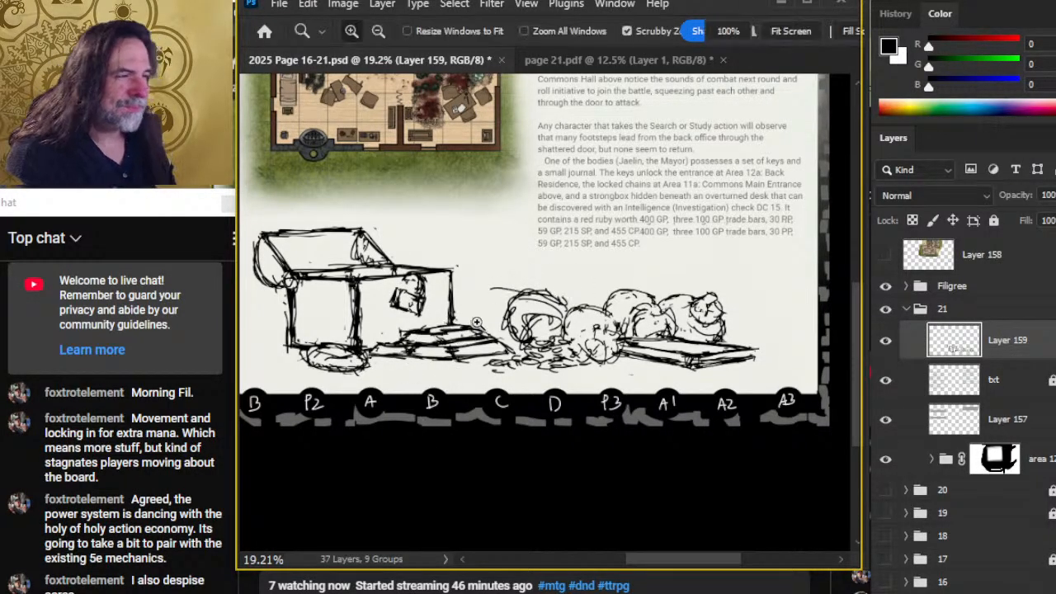
drag(458, 310, 405, 313)
drag(460, 424, 483, 426)
key(b)
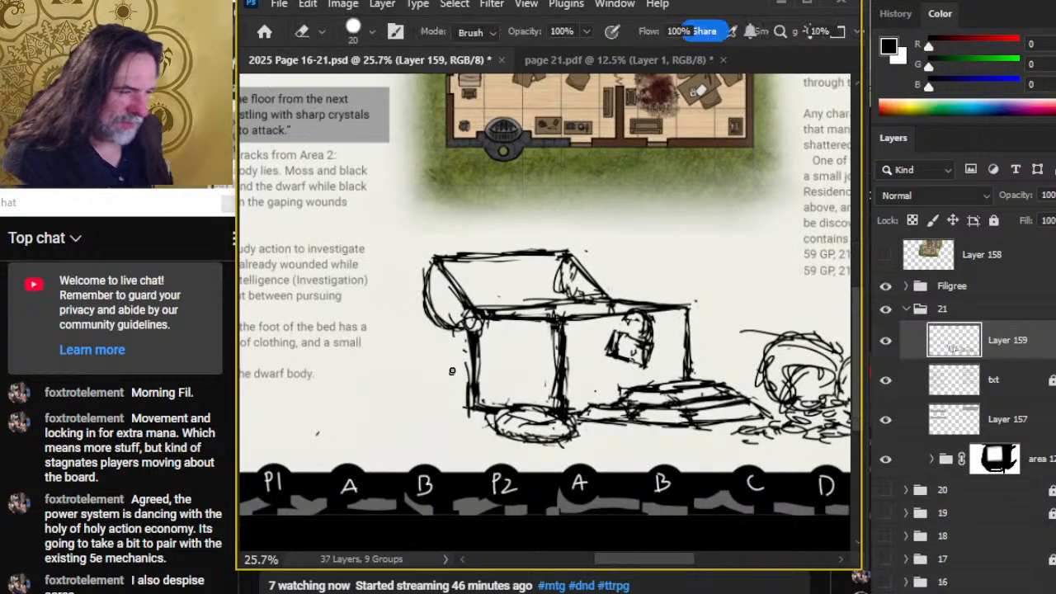
key(b)
mouse_move(450, 393)
mouse_down()
mouse_move(379, 399)
mouse_move(462, 399)
mouse_move(354, 416)
mouse_move(411, 400)
mouse_move(379, 406)
mouse_move(388, 390)
mouse_move(402, 400)
mouse_move(367, 405)
mouse_move(445, 383)
mouse_move(350, 389)
mouse_move(249, 431)
mouse_move(478, 417)
mouse_up()
key(ctrl+z)
key(ctrl+z)
mouse_move(327, 388)
mouse_down()
mouse_move(425, 391)
mouse_move(273, 417)
mouse_up()
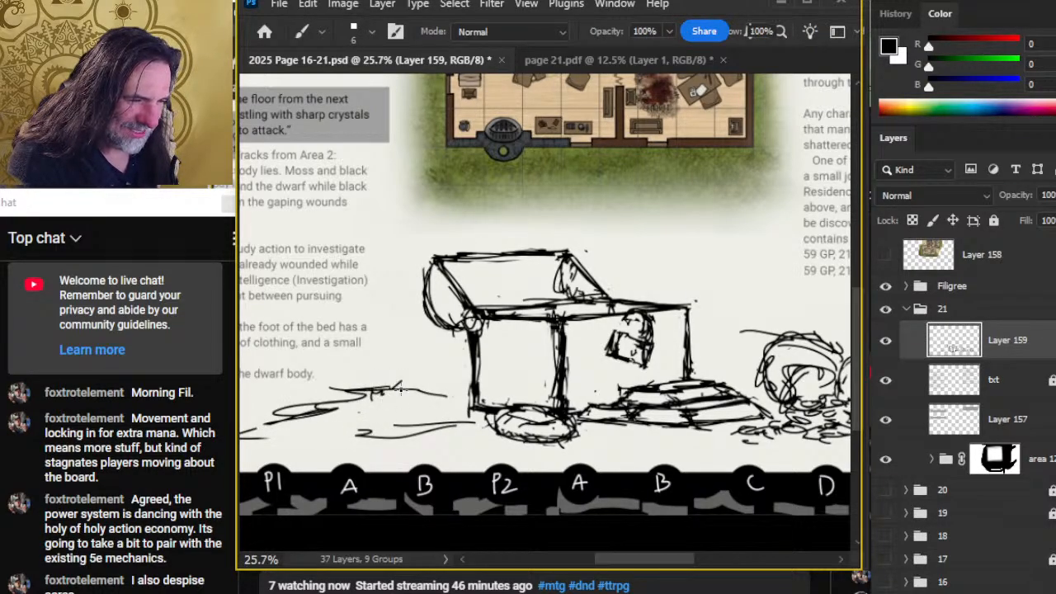
mouse_move(425, 388)
mouse_down()
mouse_move(446, 392)
mouse_move(412, 381)
mouse_move(324, 411)
mouse_move(450, 406)
mouse_move(416, 436)
mouse_up()
mouse_move(266, 437)
mouse_down()
mouse_move(466, 429)
mouse_move(355, 442)
mouse_move(402, 458)
mouse_move(381, 455)
mouse_move(421, 438)
mouse_move(360, 435)
mouse_up()
- Fill the low heap beside the chest with short loose strokes and correct its lower contour
key(e)
drag(360, 435, 445, 430)
key(b)
mouse_move(306, 451)
mouse_down()
mouse_move(461, 465)
mouse_move(316, 465)
mouse_move(349, 445)
mouse_move(347, 454)
mouse_move(494, 433)
mouse_up()
key(e)
key(b)
- Check the treasure sketch against the whole page in full-screen view and return to a close view of the chest
key(z)
scroll(538, 463, down, 5)
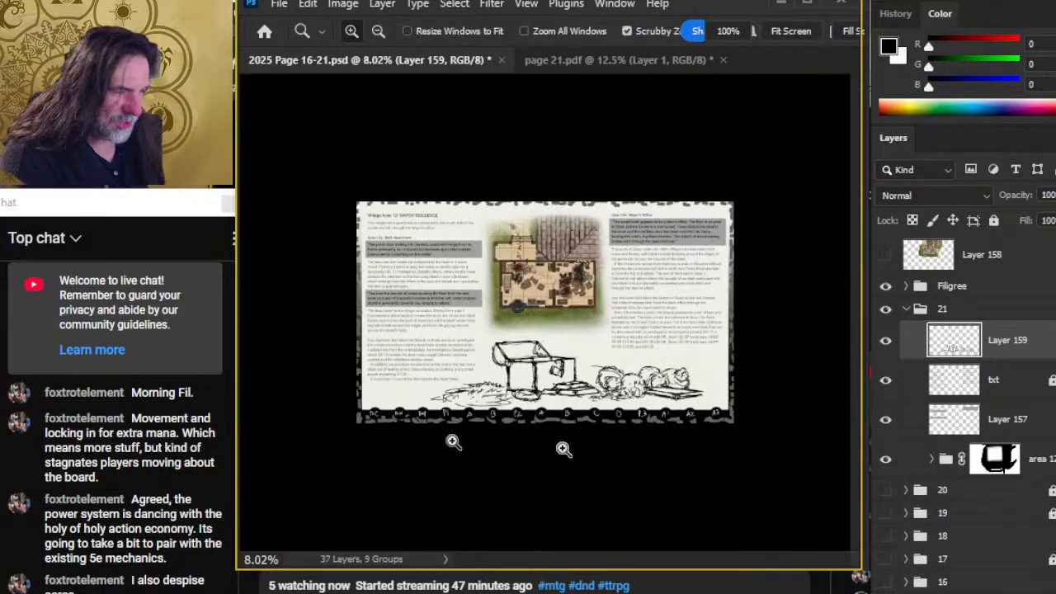
key(f)
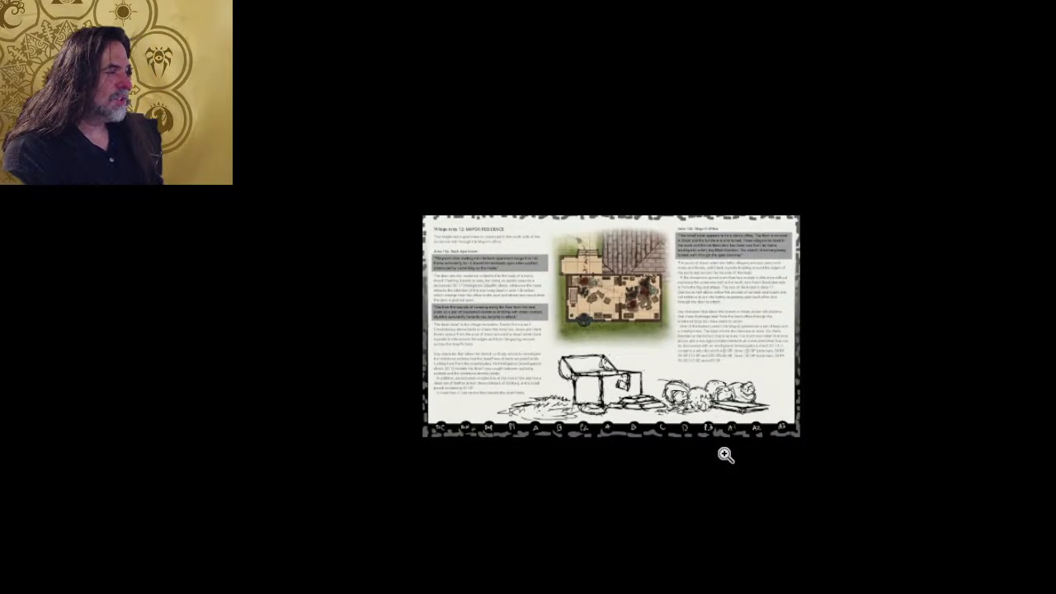
drag(789, 371, 866, 343)
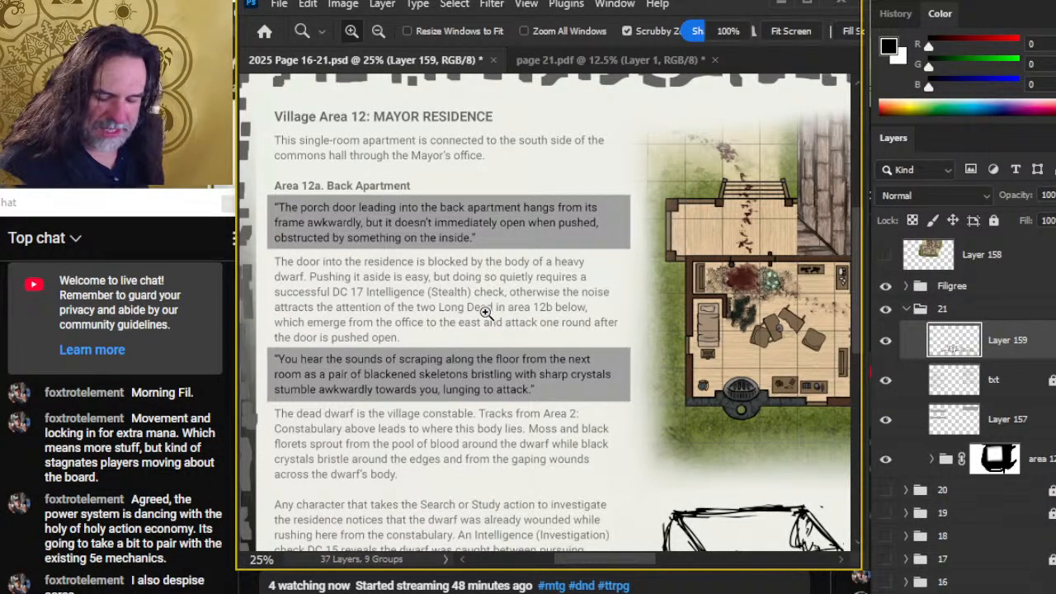
scroll(708, 513, down, 4)
scroll(708, 513, right, 4)
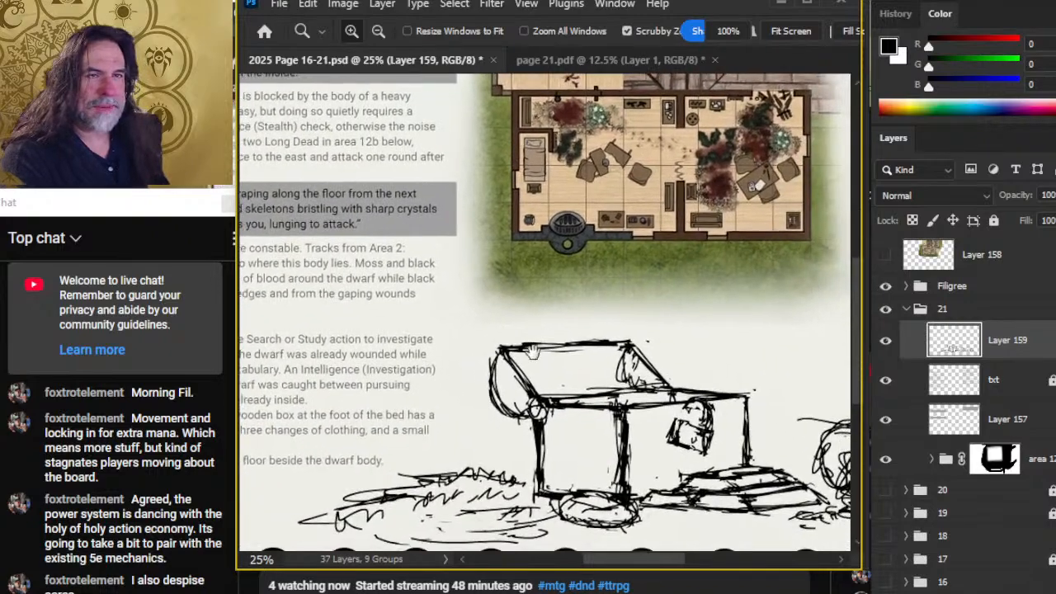
- Clean up the chest's vertical edges and reinforce the corners where they meet the rim
key(b)
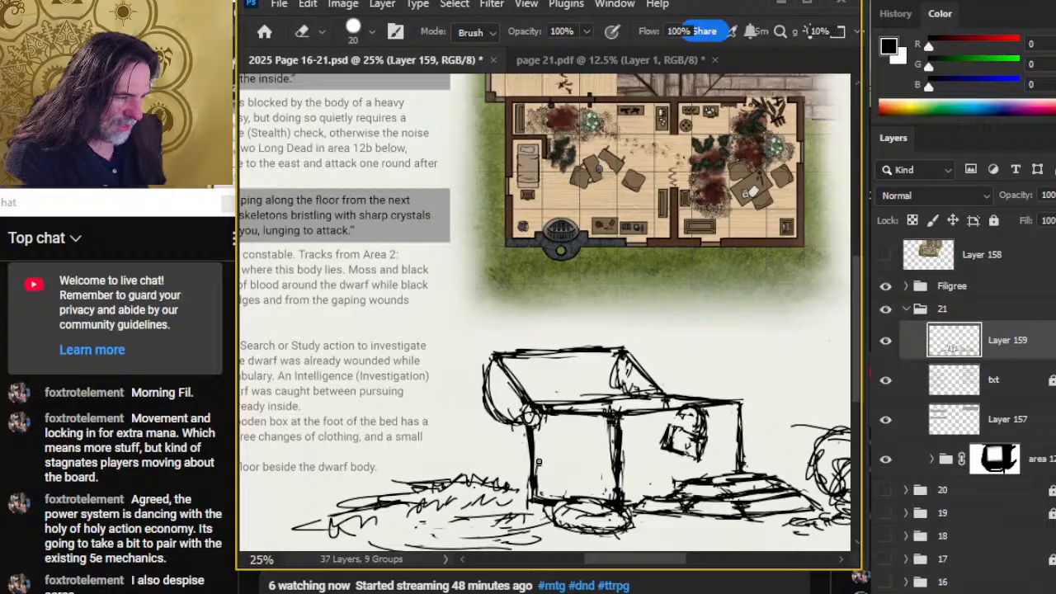
key(b)
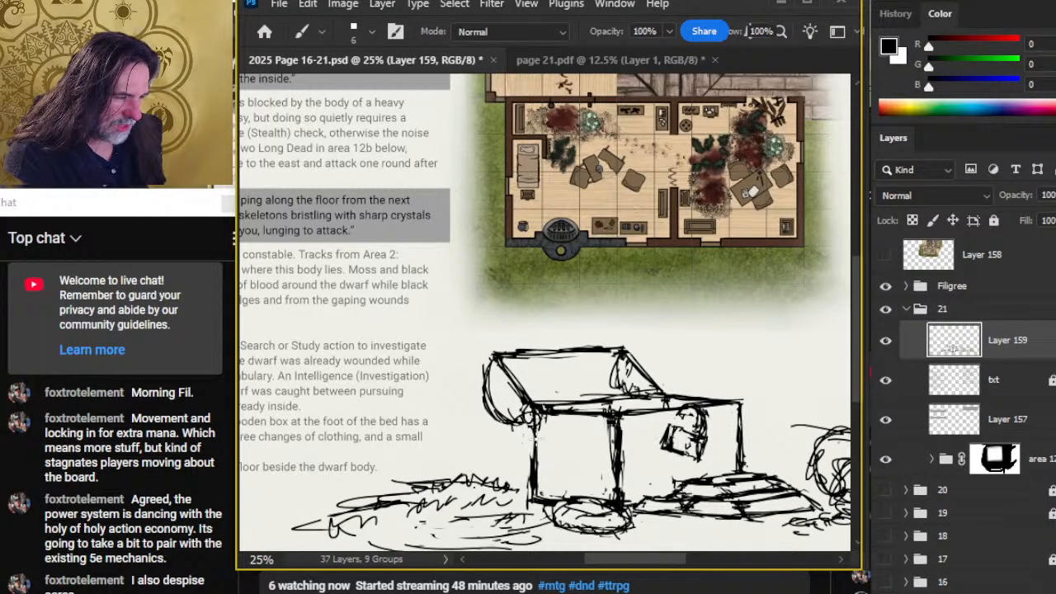
key(e)
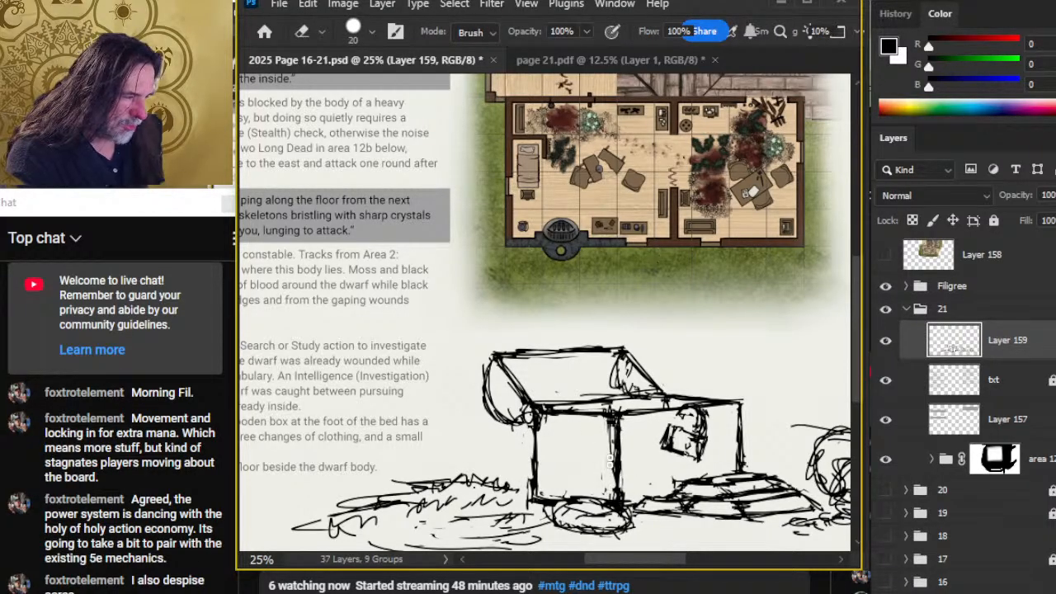
key(b)
key(e)
key(b)
drag(538, 415, 535, 446)
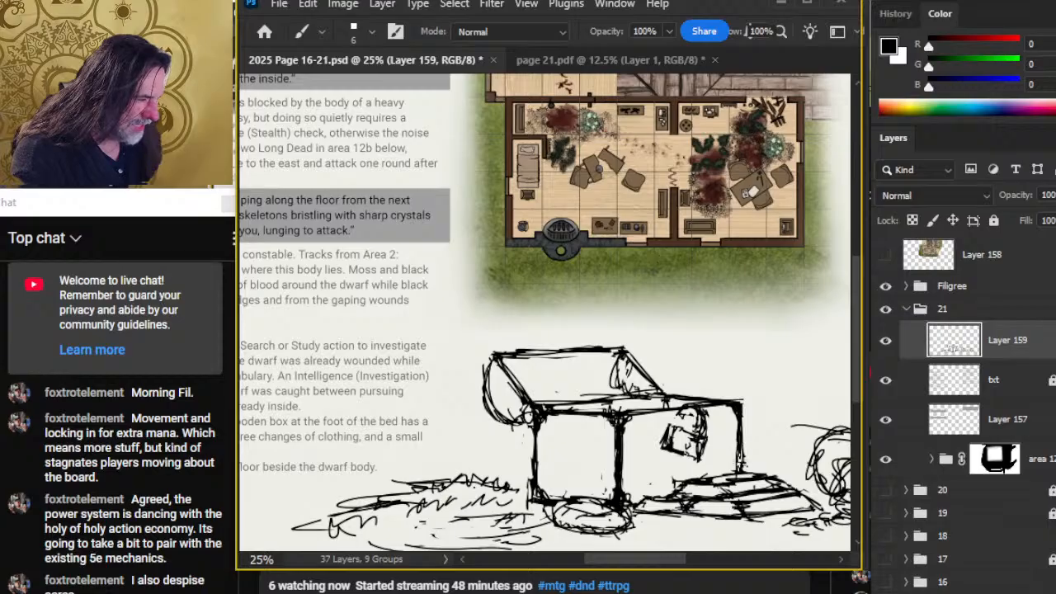
- Erase the oval's upper lines where they overlap the chest's base and tidy the chest's outer vertical edge
key(e)
key(b)
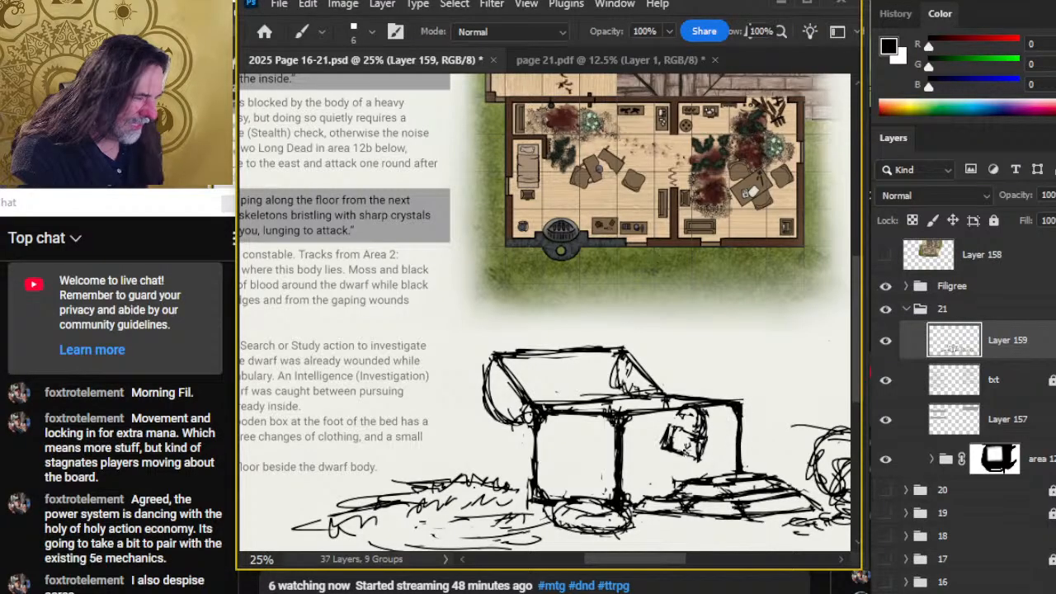
key(e)
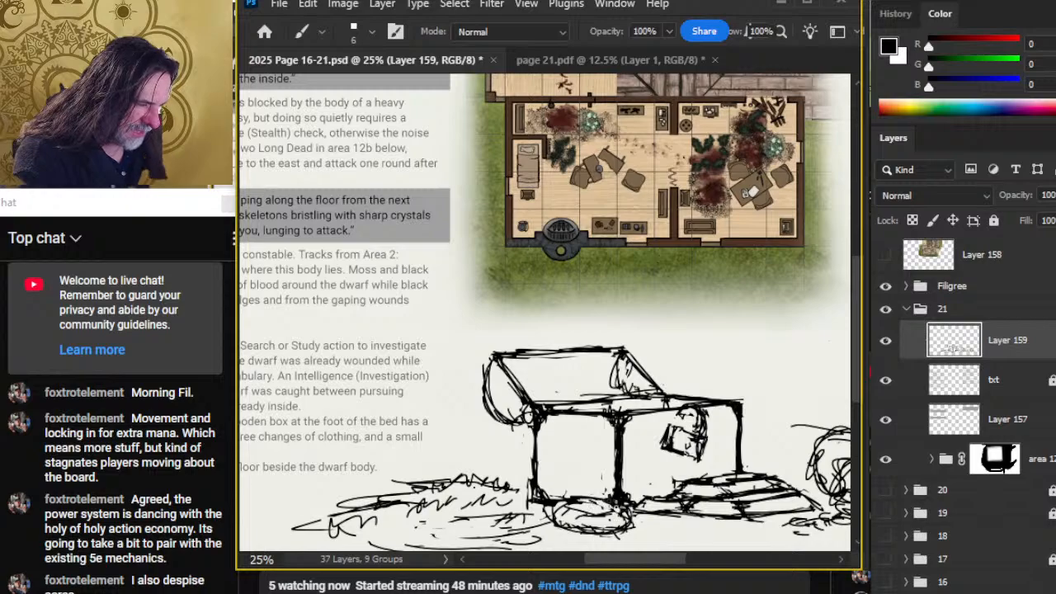
key(b)
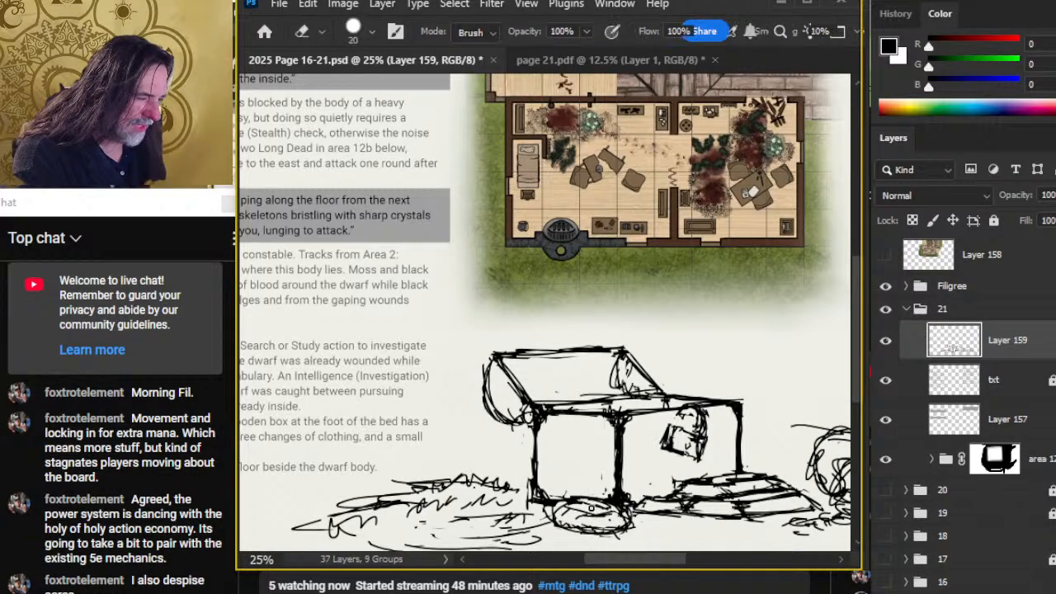
key(e)
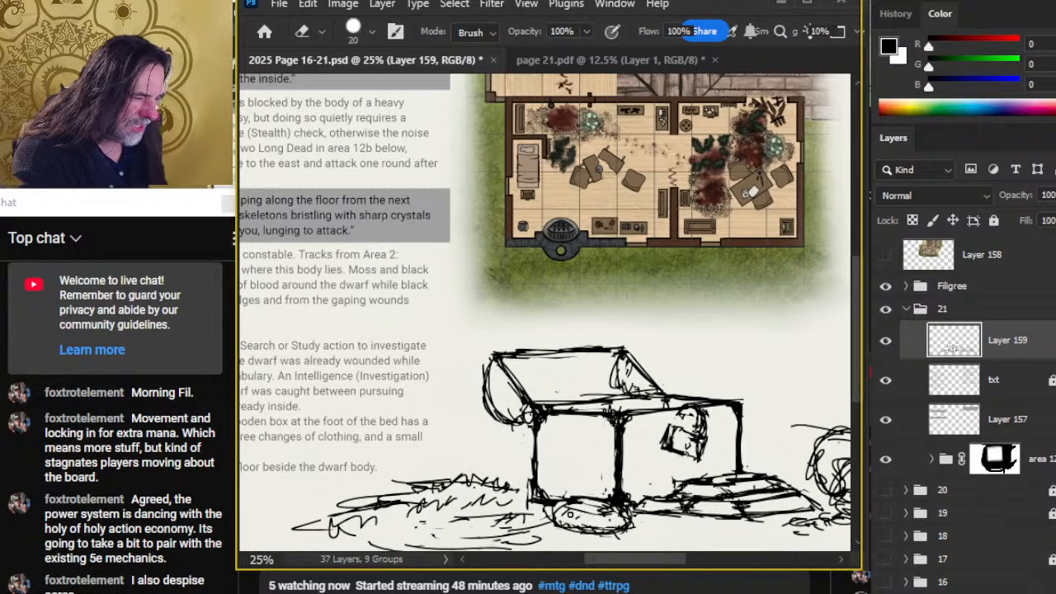
mouse_move(586, 507)
mouse_down()
mouse_move(617, 515)
mouse_move(604, 506)
mouse_move(626, 525)
mouse_move(609, 520)
mouse_move(596, 538)
mouse_move(631, 532)
mouse_move(570, 527)
mouse_move(580, 535)
mouse_move(555, 521)
mouse_move(612, 519)
mouse_move(599, 513)
mouse_up()
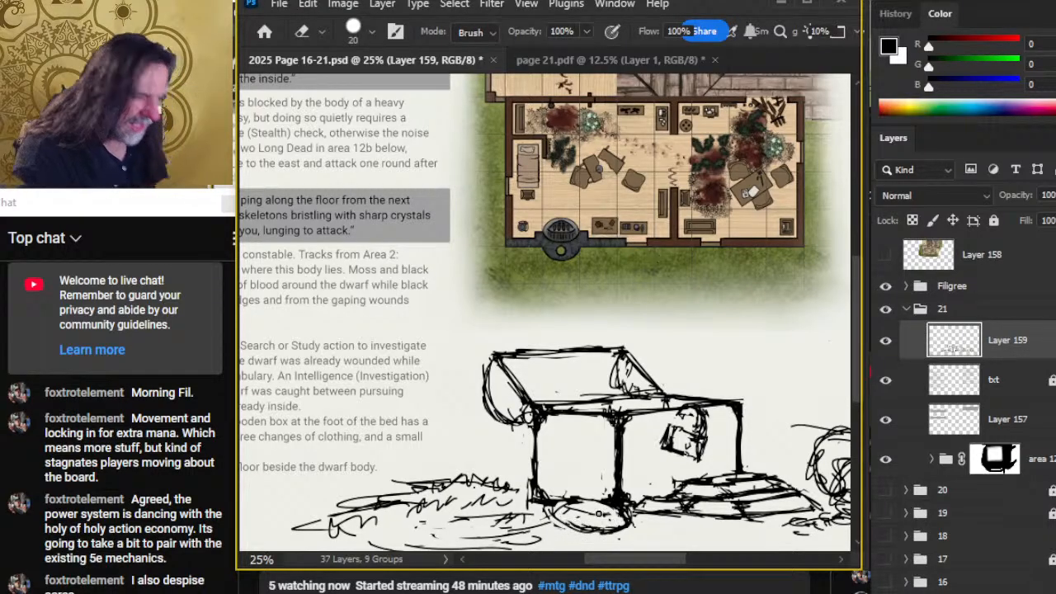
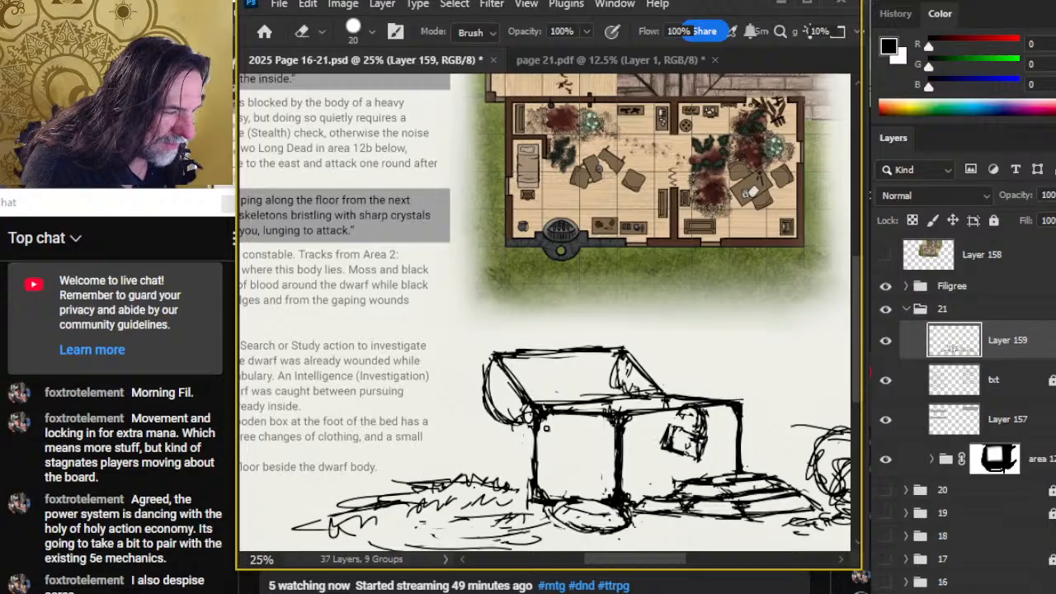
key(b)
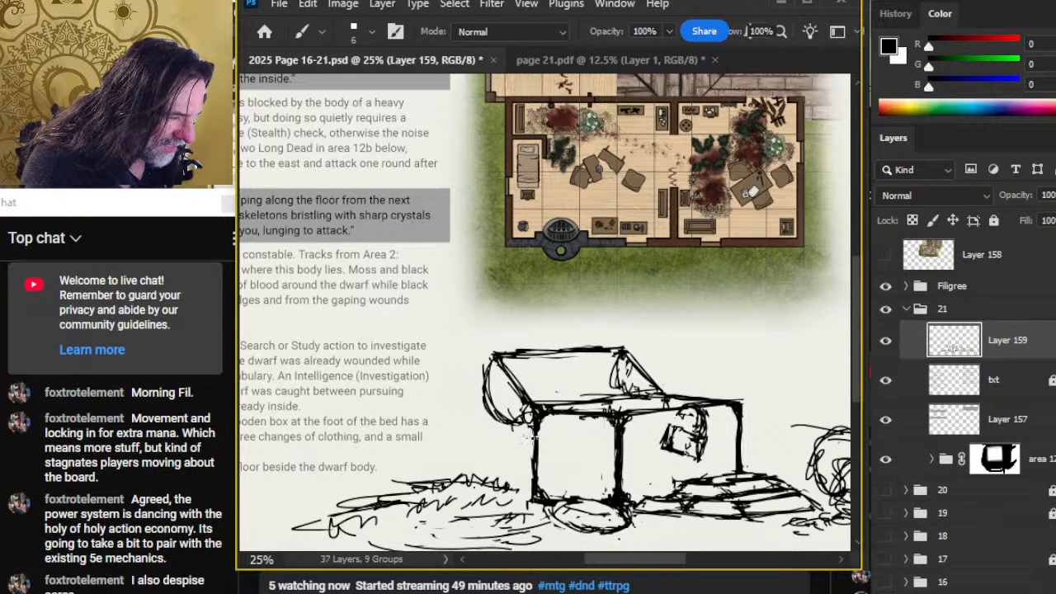
key(e)
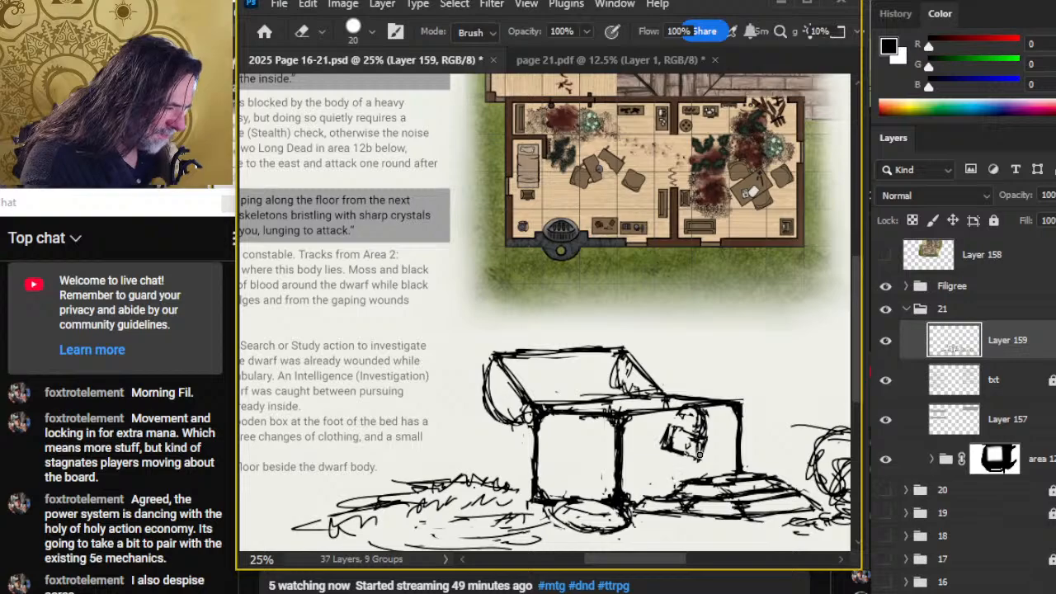
- Thicken the lid's curved end, redraw its top edge and far end line, and trim the stray marks at the corner
key(b)
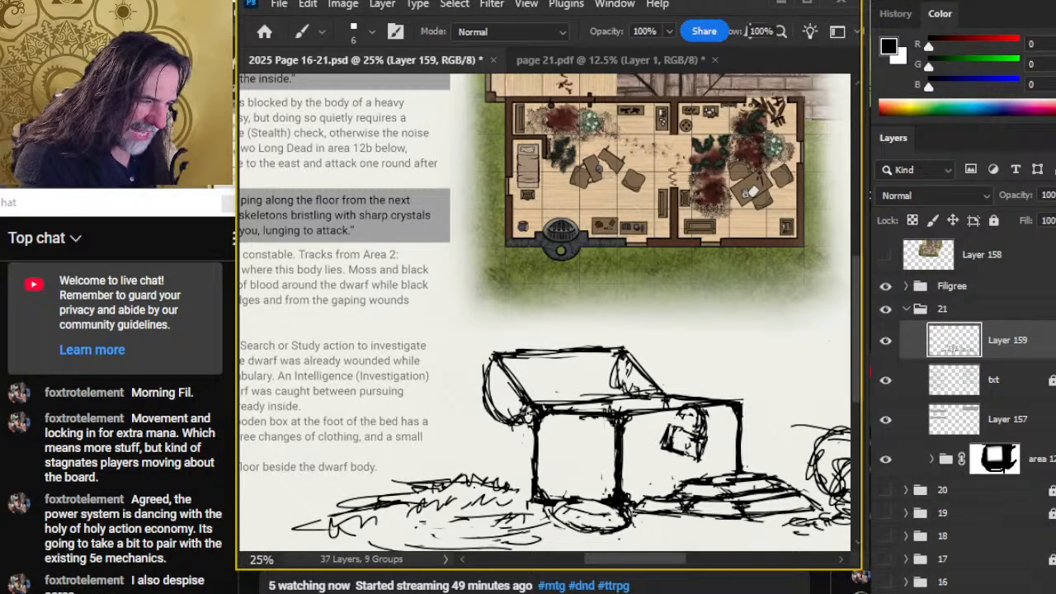
drag(496, 357, 487, 376)
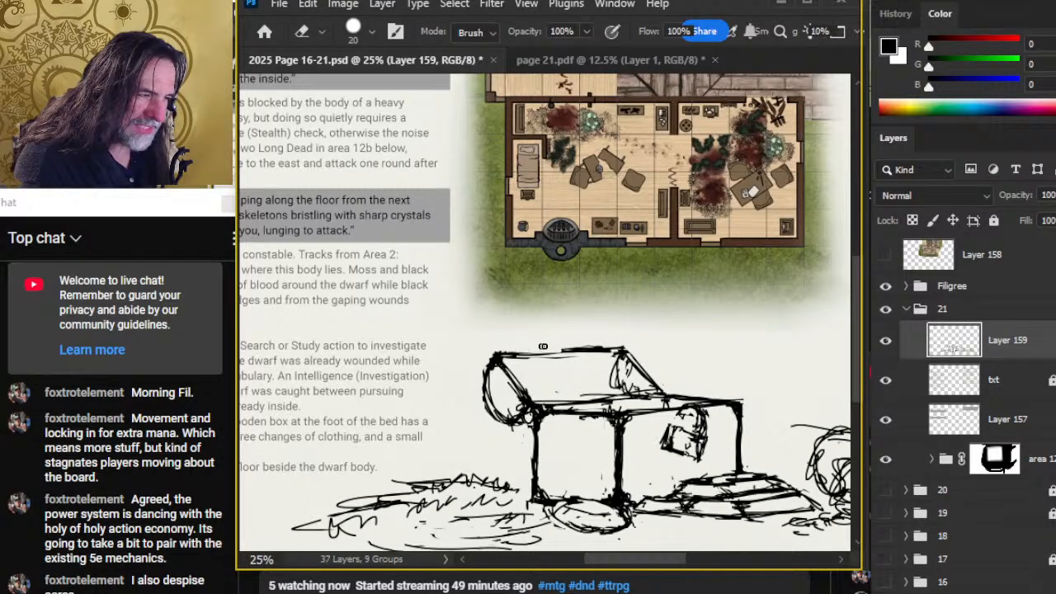
key(b)
key(e)
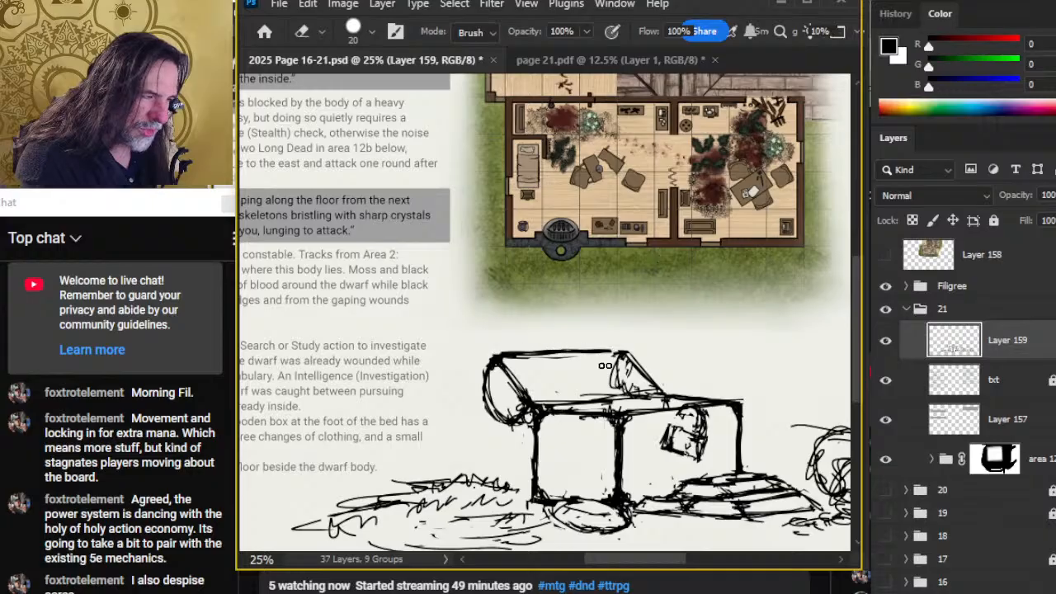
key(b)
mouse_move(617, 395)
mouse_down()
mouse_move(619, 347)
mouse_move(603, 349)
mouse_up()
key(e)
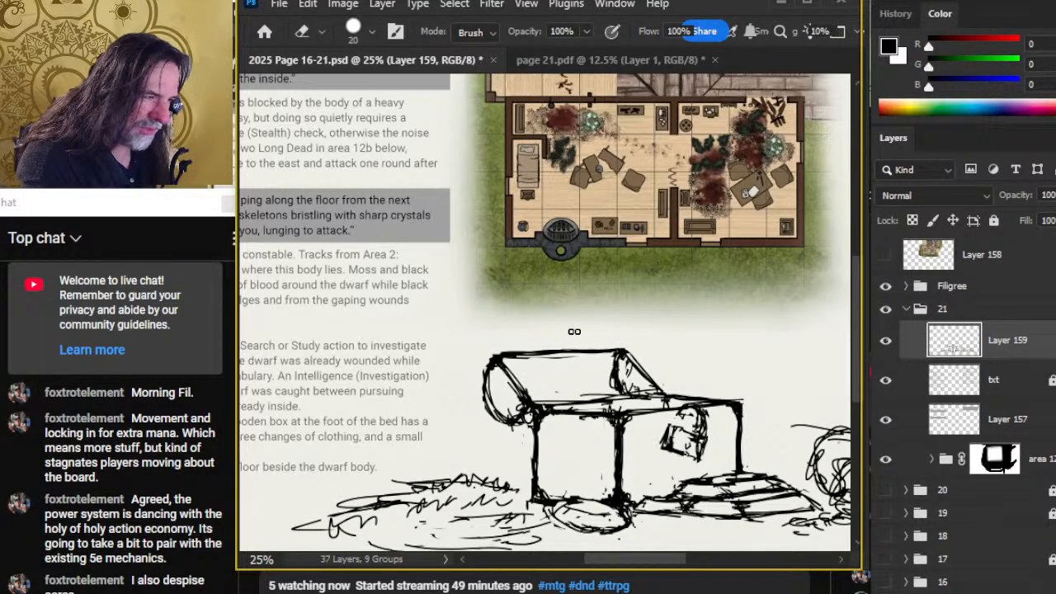
mouse_move(479, 350)
mouse_down()
mouse_move(563, 344)
mouse_move(494, 354)
mouse_up()
- Reduce the eraser to size 9, clean the lid's far inner end, and draw a straight line just inside its top edge
key(bracketleft)
key(bracketleft)
key(bracketleft)
mouse_move(611, 363)
mouse_down()
mouse_move(628, 405)
mouse_move(623, 396)
mouse_up()
key(b)
click(623, 354)
shift+click(501, 360)
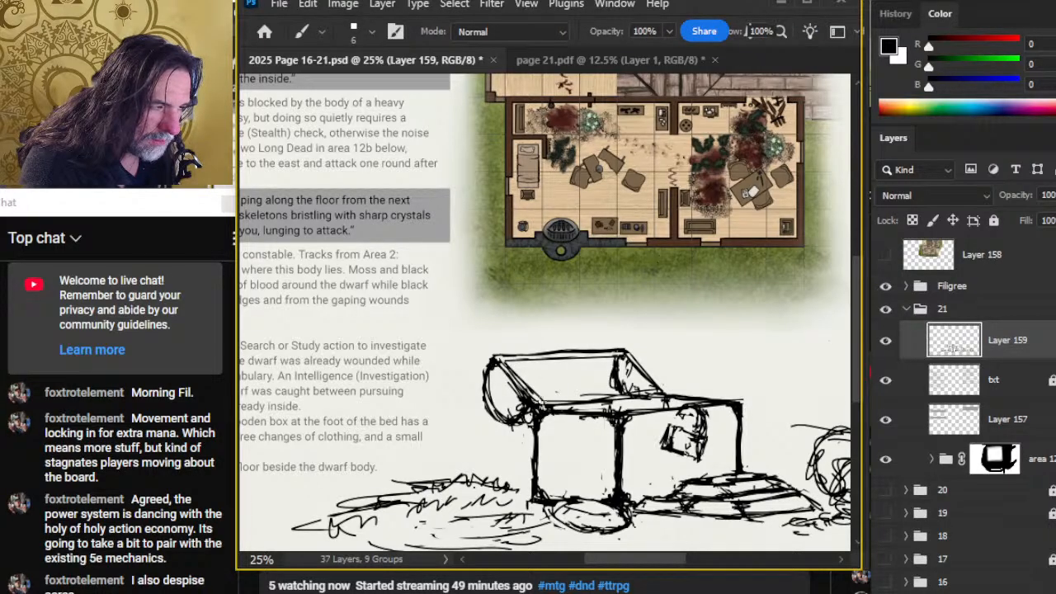
- Erase and redraw the lid's slanted side edges, cleaning the sketch lines inside its far end
key(e)
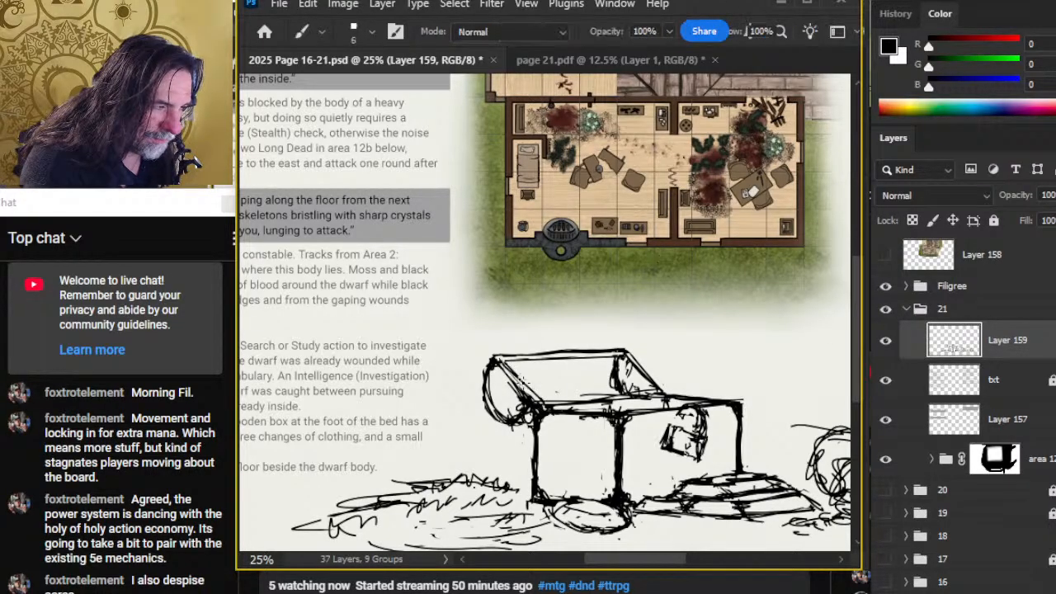
key(b)
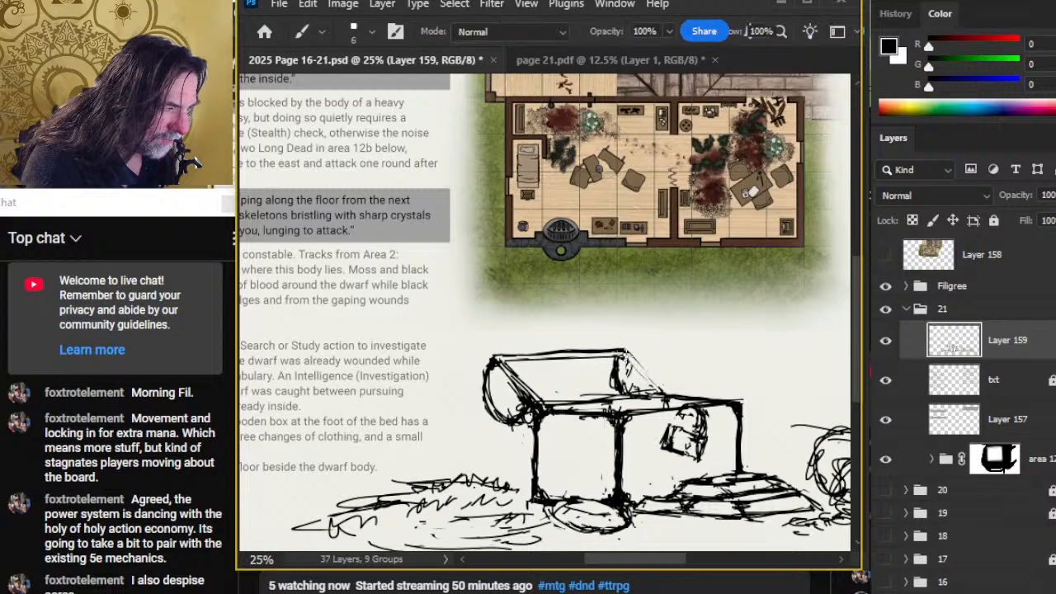
key(e)
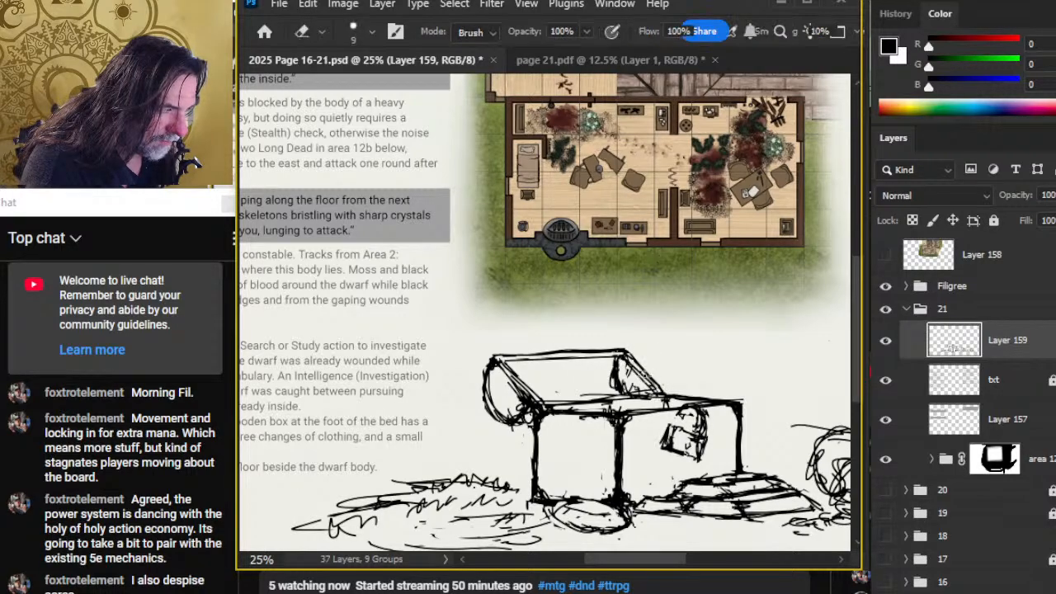
key(b)
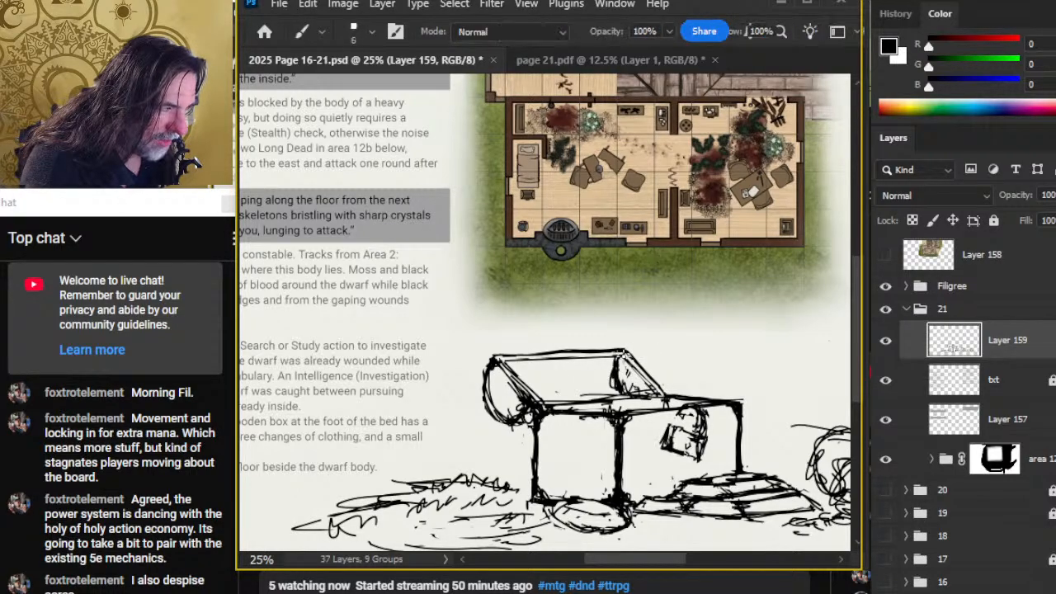
key(e)
mouse_move(630, 367)
mouse_down()
mouse_move(640, 385)
mouse_move(617, 381)
mouse_move(636, 401)
mouse_move(647, 397)
mouse_up()
key(b)
key(e)
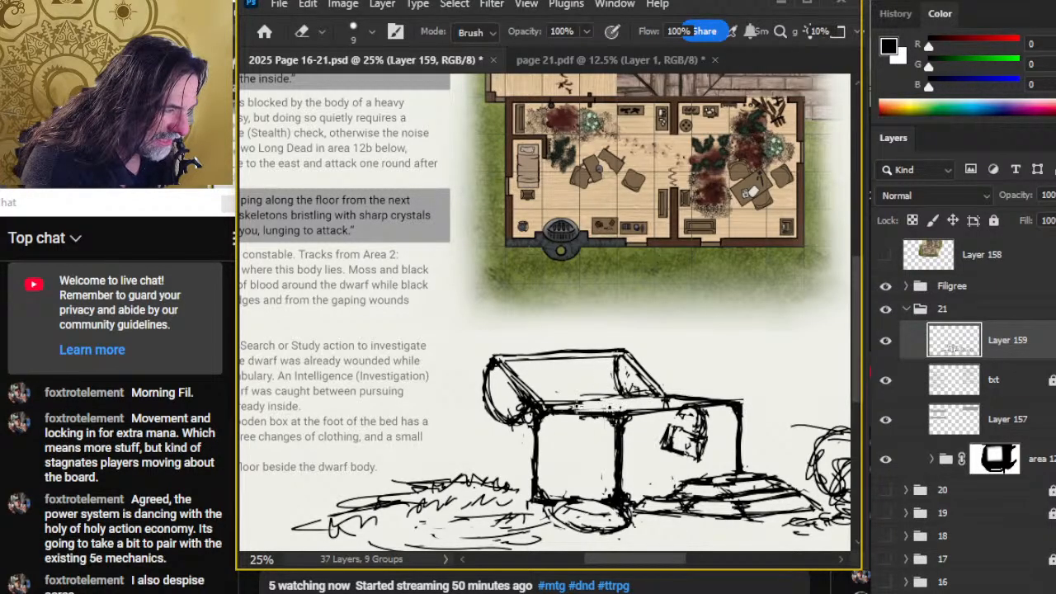
- Redraw the chest's upper rim along the lid's lower edge, alternately inking and erasing to tidy the line
key(b)
key(e)
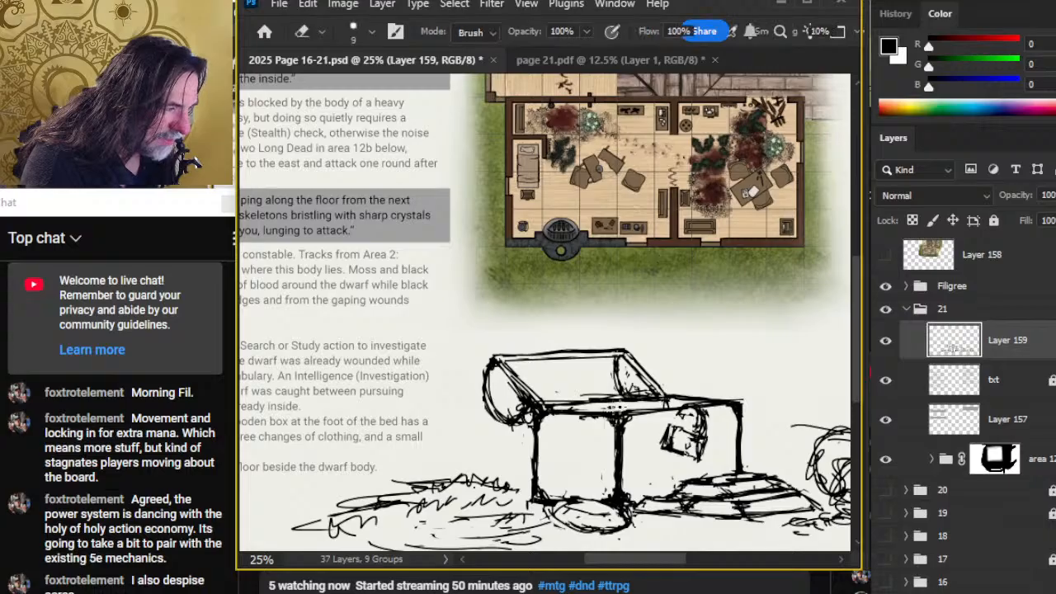
mouse_move(569, 398)
mouse_down()
mouse_move(660, 401)
mouse_move(582, 404)
mouse_move(650, 402)
mouse_move(592, 390)
mouse_move(626, 372)
mouse_move(634, 389)
mouse_move(616, 401)
mouse_move(671, 402)
mouse_move(627, 413)
mouse_move(671, 397)
mouse_move(710, 407)
mouse_move(667, 394)
mouse_move(671, 402)
mouse_move(639, 411)
mouse_move(688, 392)
mouse_move(743, 400)
mouse_up()
key(b)
key(e)
key(b)
key(e)
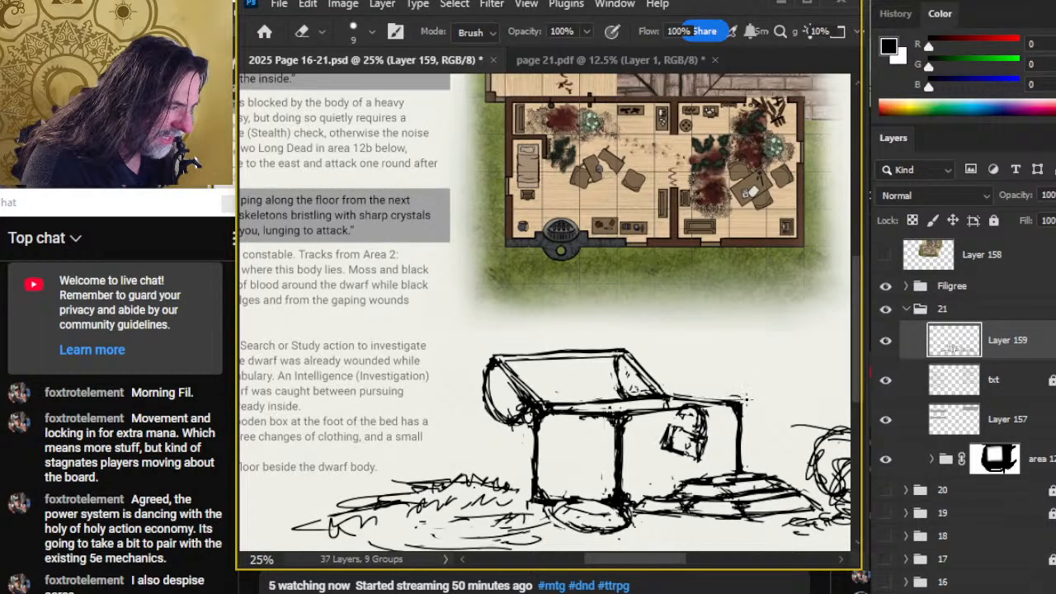
key(b)
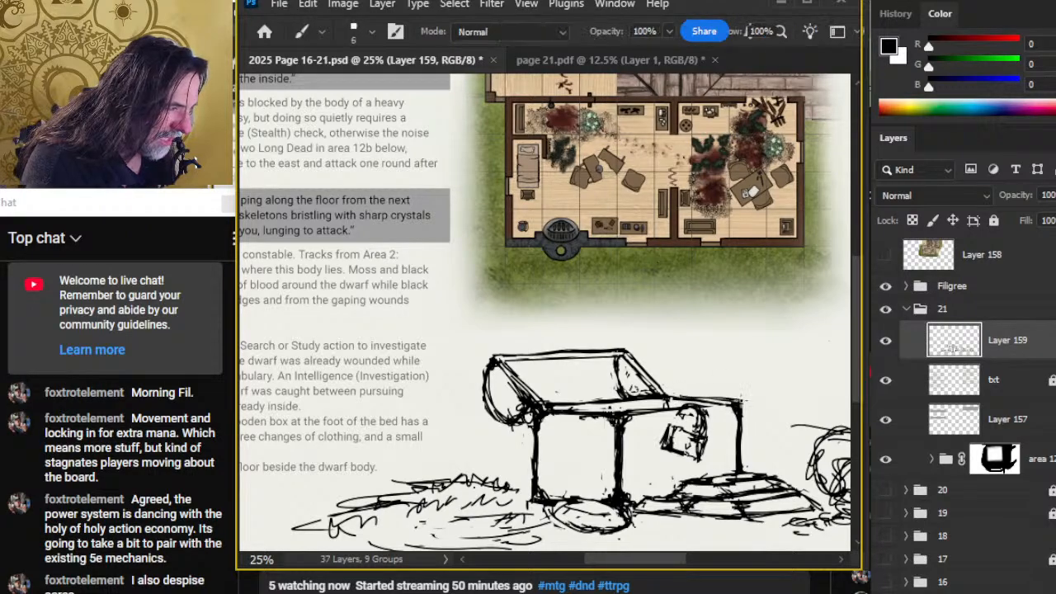
key(e)
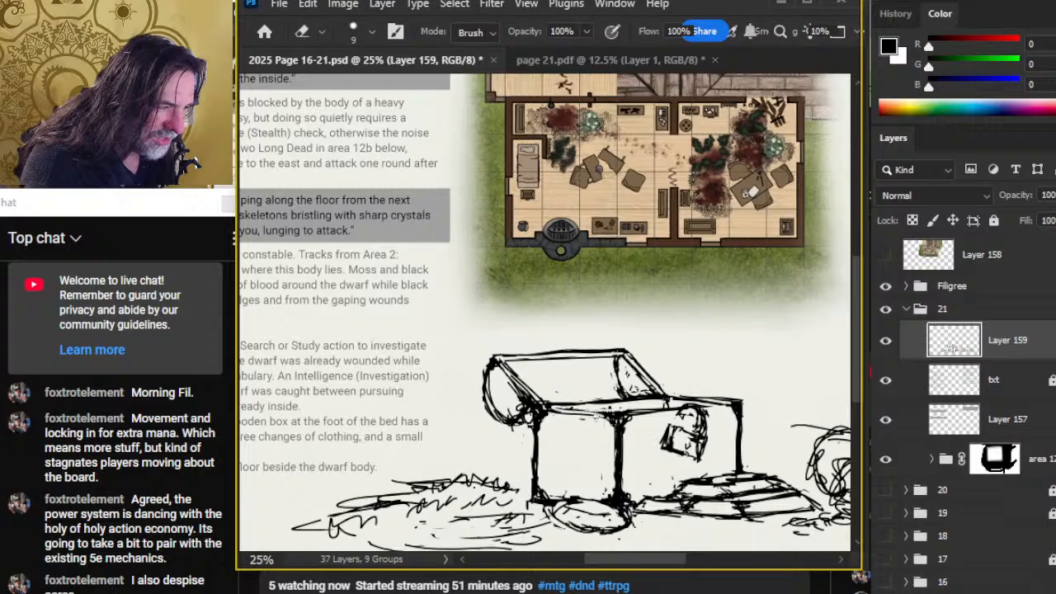
key(b)
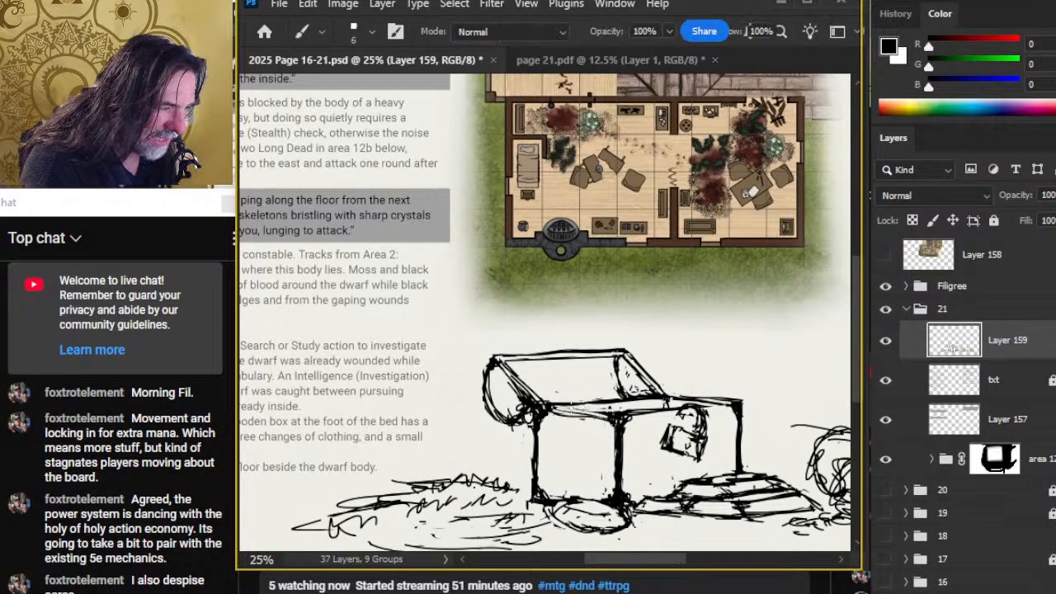
key(e)
key(b)
drag(669, 399, 578, 404)
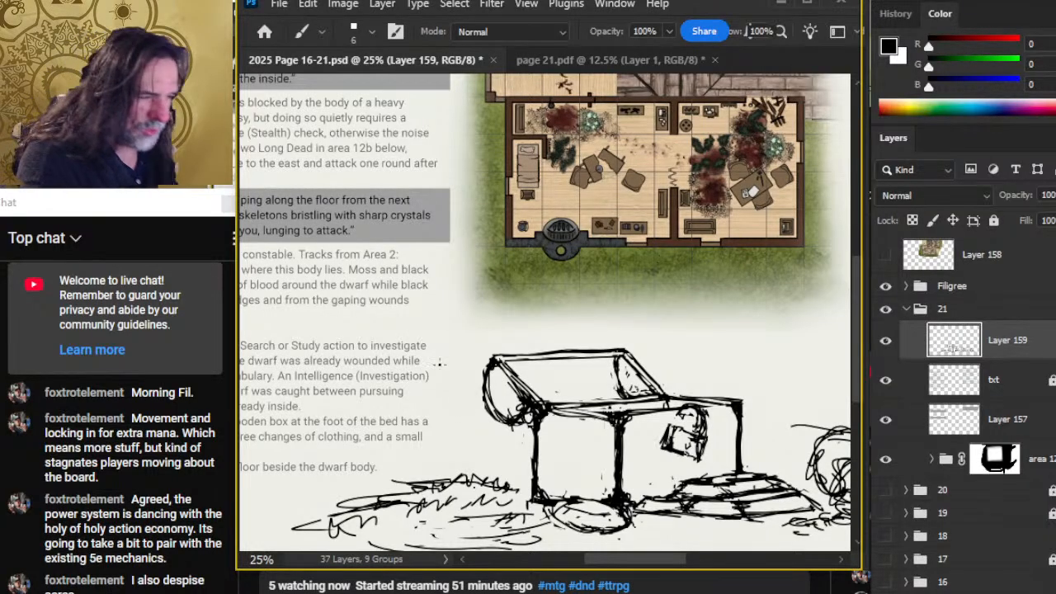
- Erase the rough outer outline of the lid's near curved end with a size 20 eraser and redraw the curve
key(e)
drag(477, 386, 495, 425)
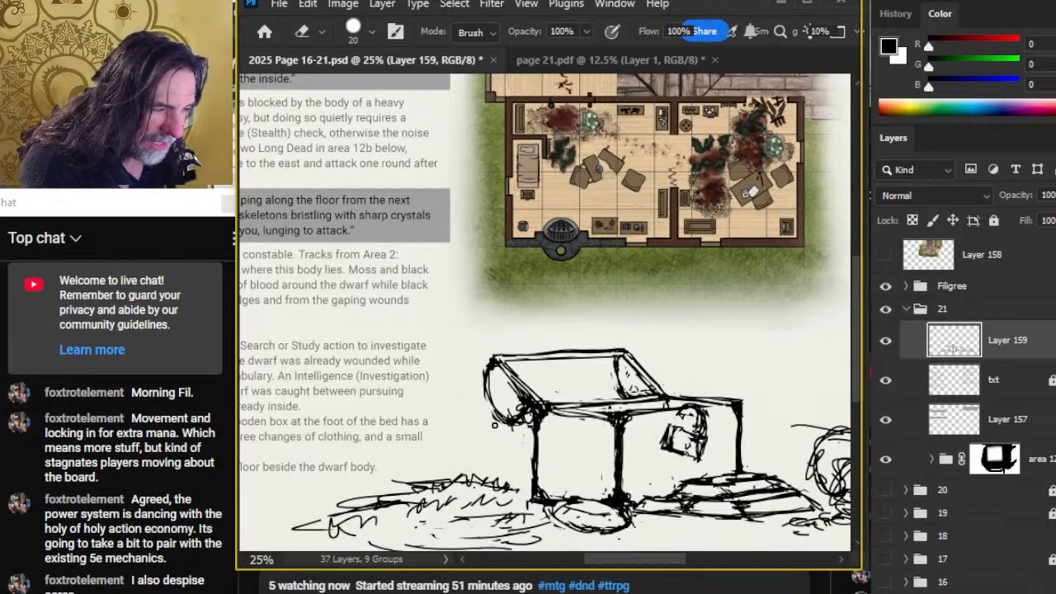
drag(480, 354, 485, 397)
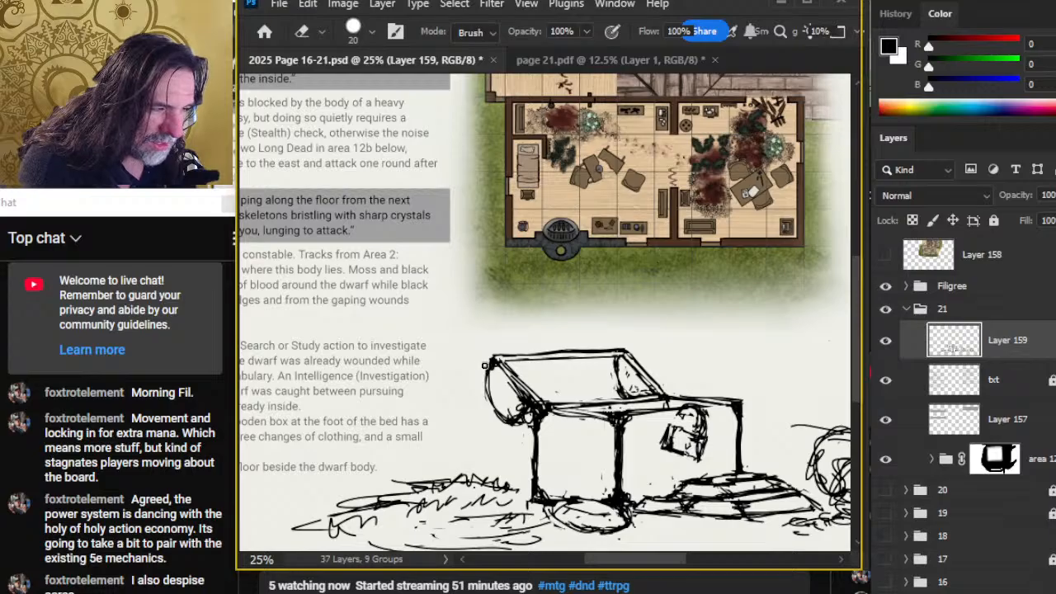
key(b)
mouse_move(490, 359)
mouse_down()
mouse_move(499, 402)
mouse_move(487, 352)
mouse_move(495, 423)
mouse_move(493, 386)
mouse_move(504, 426)
mouse_move(524, 423)
mouse_move(498, 396)
mouse_move(516, 421)
mouse_up()
key(e)
key(b)
key(e)
key(b)
key(e)
key(b)
key(e)
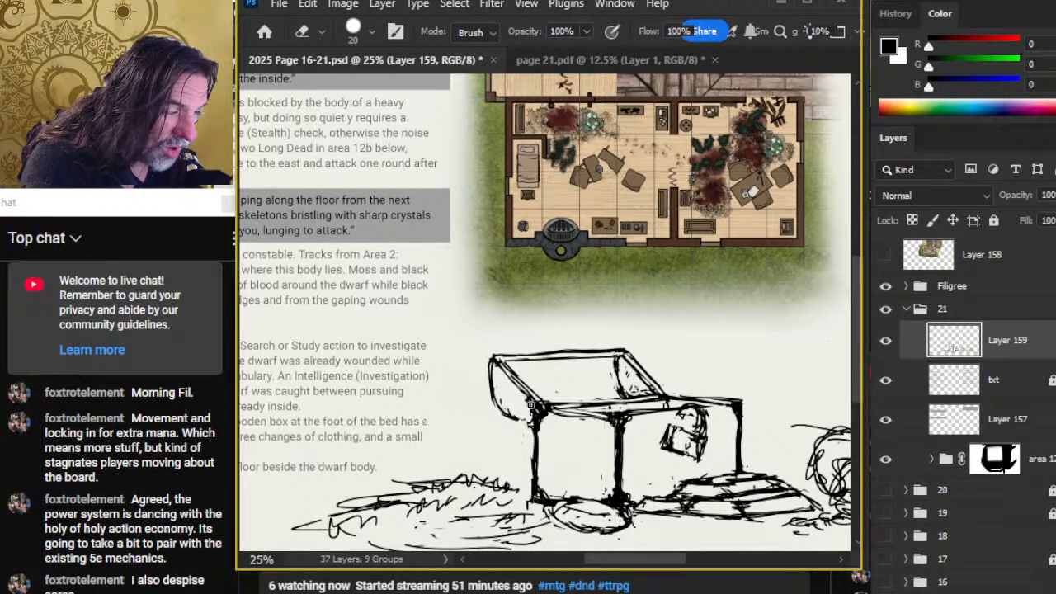
- Reduce the eraser to size 10, clean inside the lid's near end, and redraw its lower curve into the chest corner
key(bracketleft)
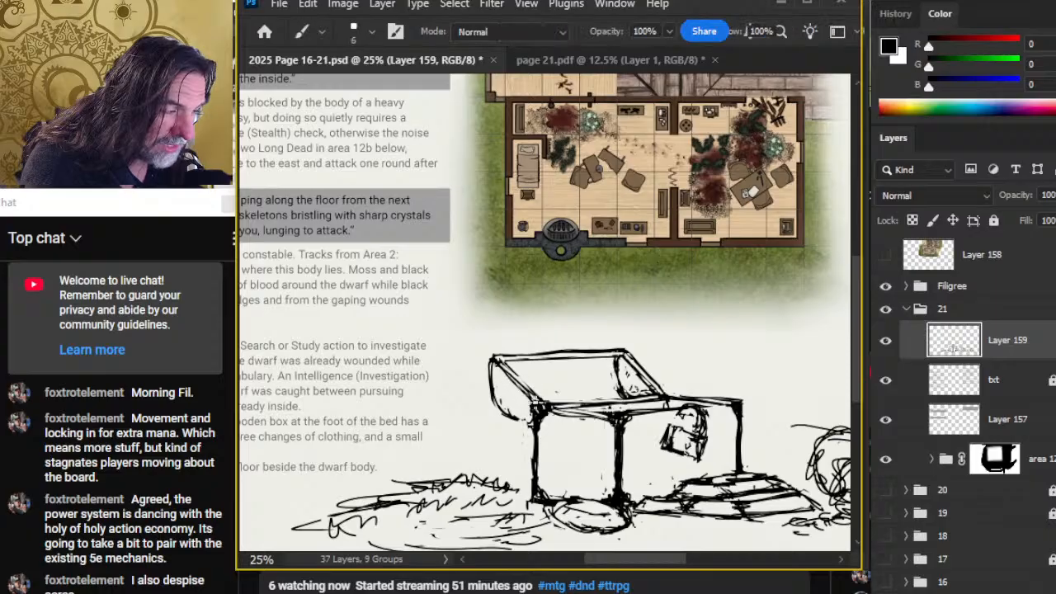
key(b)
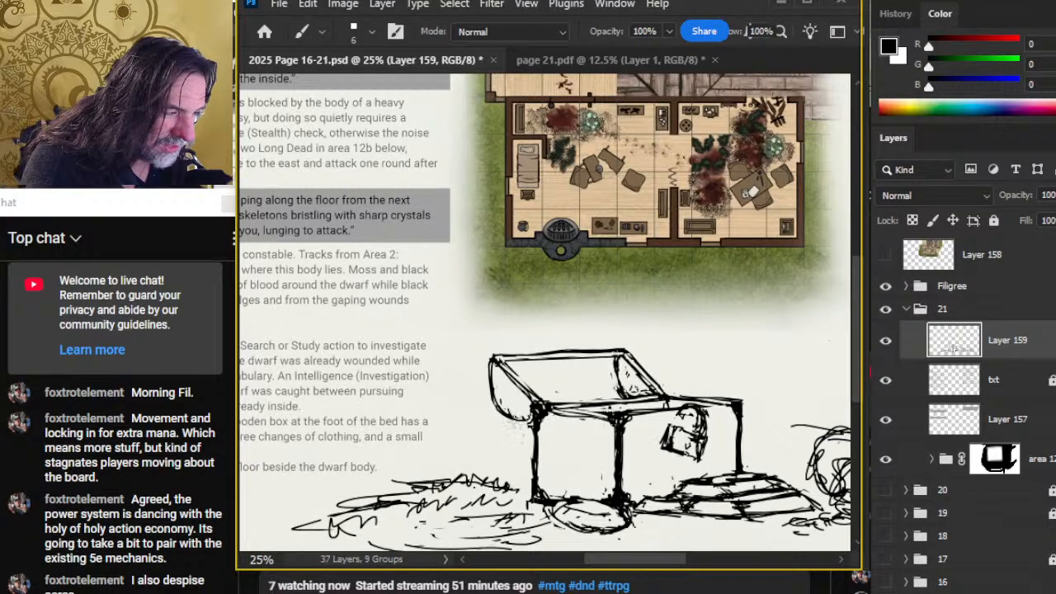
key(e)
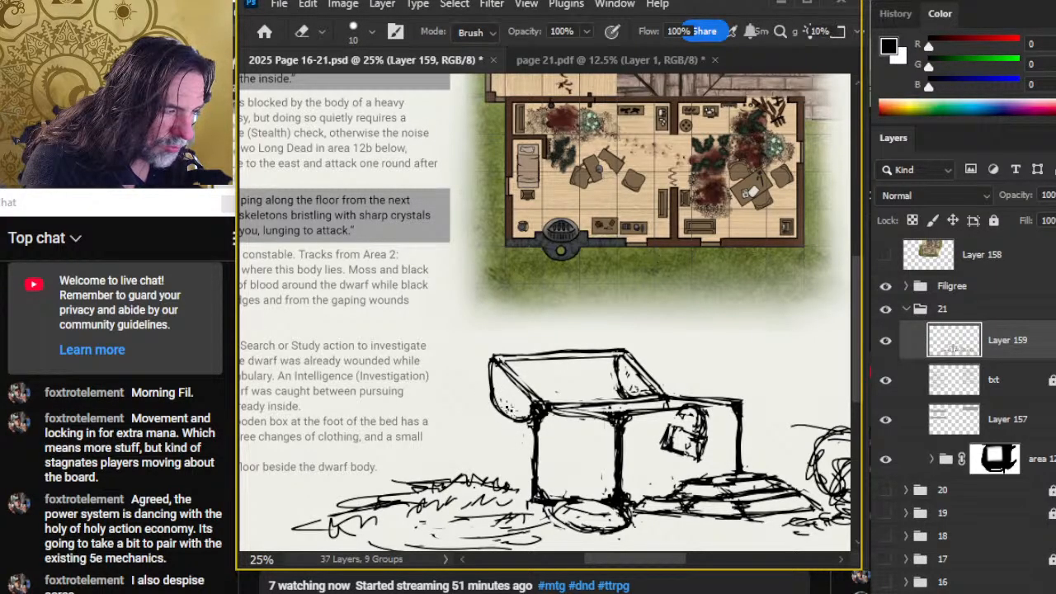
mouse_move(492, 408)
mouse_down()
mouse_move(525, 421)
mouse_move(536, 407)
mouse_move(498, 392)
mouse_up()
key(b)
key(e)
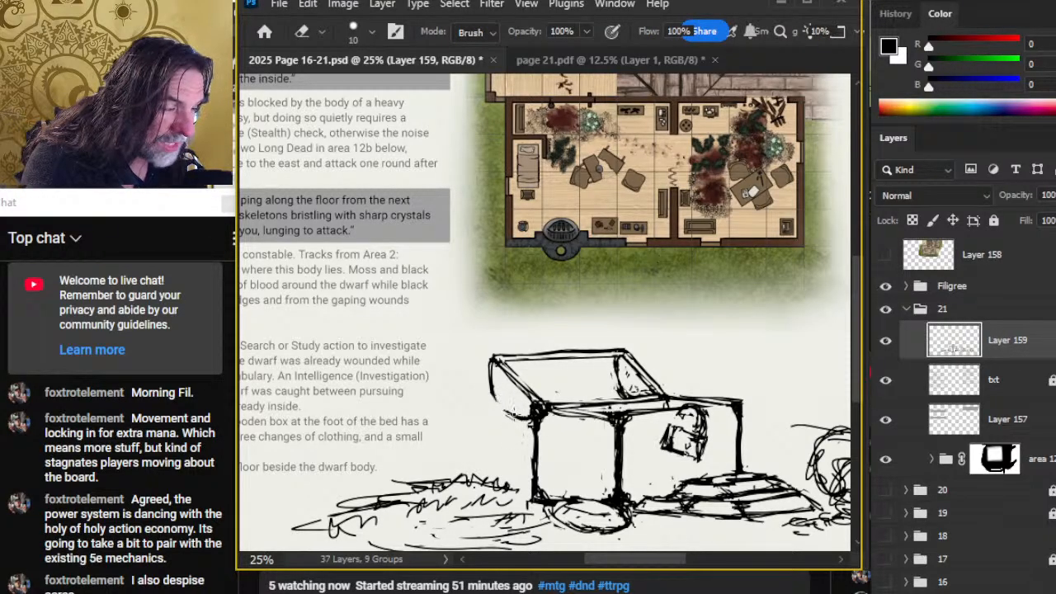
key(b)
key(e)
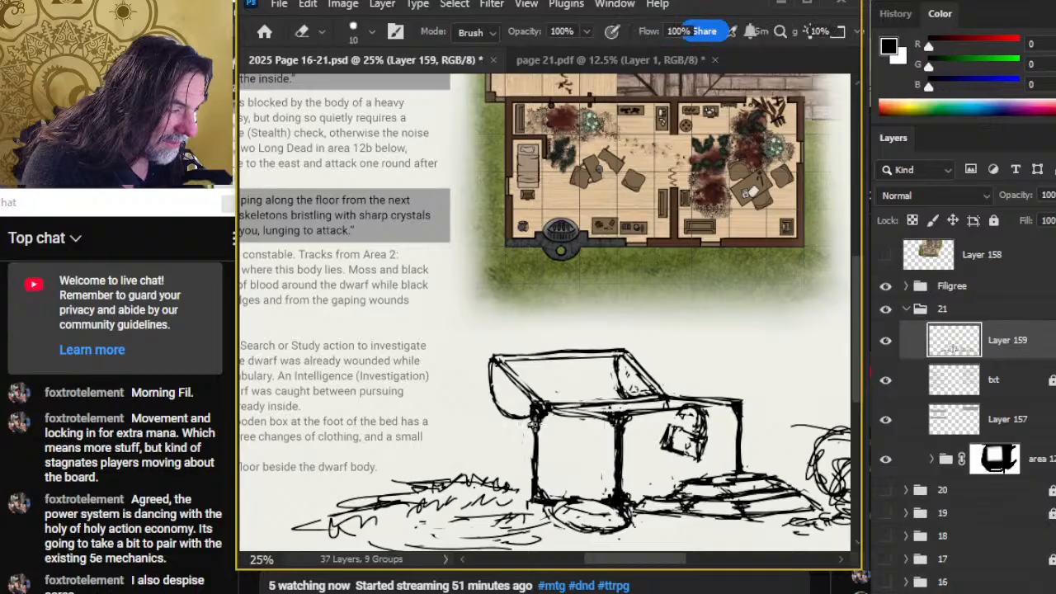
- Draw a curved line inside the lid's far end and tidy its edges
key(b)
mouse_move(620, 366)
mouse_down()
mouse_move(631, 390)
mouse_move(619, 393)
mouse_move(642, 403)
mouse_up()
key(e)
key(b)
mouse_move(619, 354)
mouse_down()
mouse_move(624, 399)
mouse_move(637, 404)
mouse_move(619, 399)
mouse_move(637, 404)
mouse_up()
key(e)
key(b)
- Clean the near corner below the lid, redraw the near slanted edge, and trim the lid's top edge
key(e)
mouse_move(518, 416)
mouse_down()
mouse_move(495, 409)
mouse_move(537, 424)
mouse_up()
key(b)
drag(515, 370, 551, 410)
key(e)
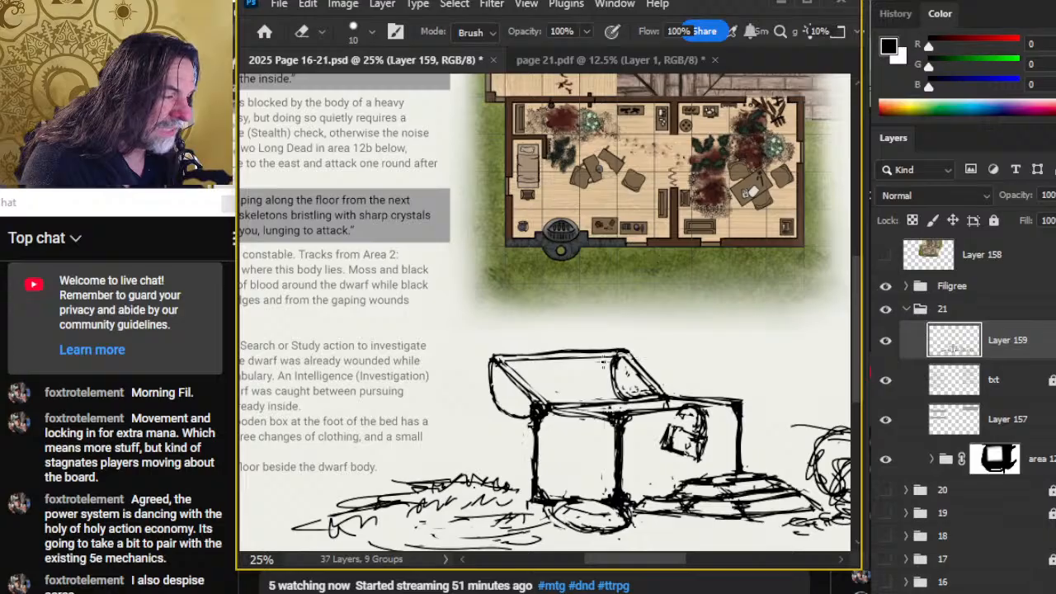
mouse_move(541, 350)
mouse_down()
mouse_move(632, 350)
mouse_move(532, 351)
mouse_up()
key(b)
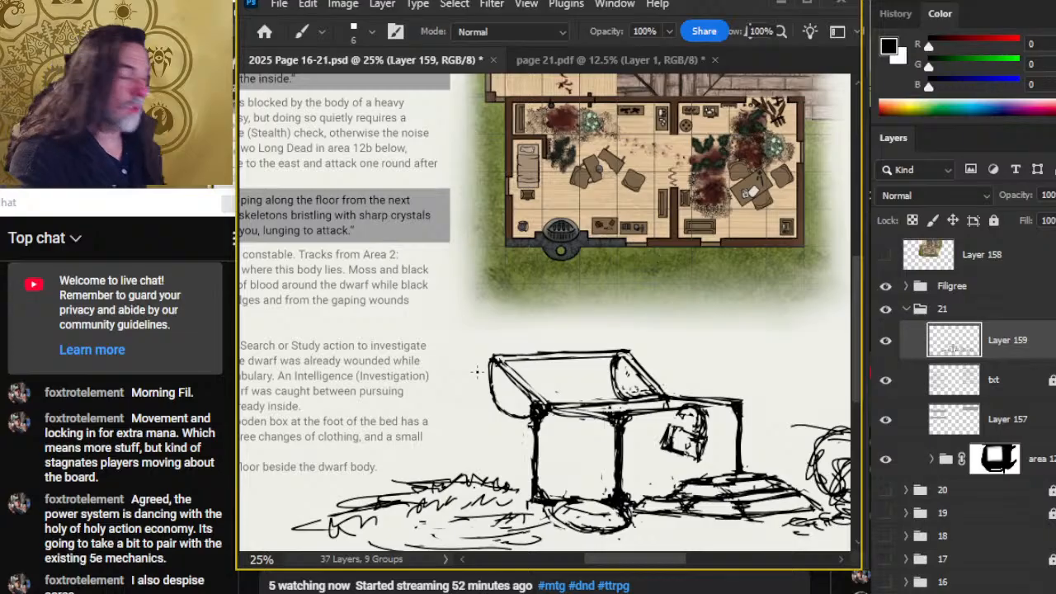
- Thicken the near curved end of the lid from its top corner downward, erasing excess ink inside the curve
key(e)
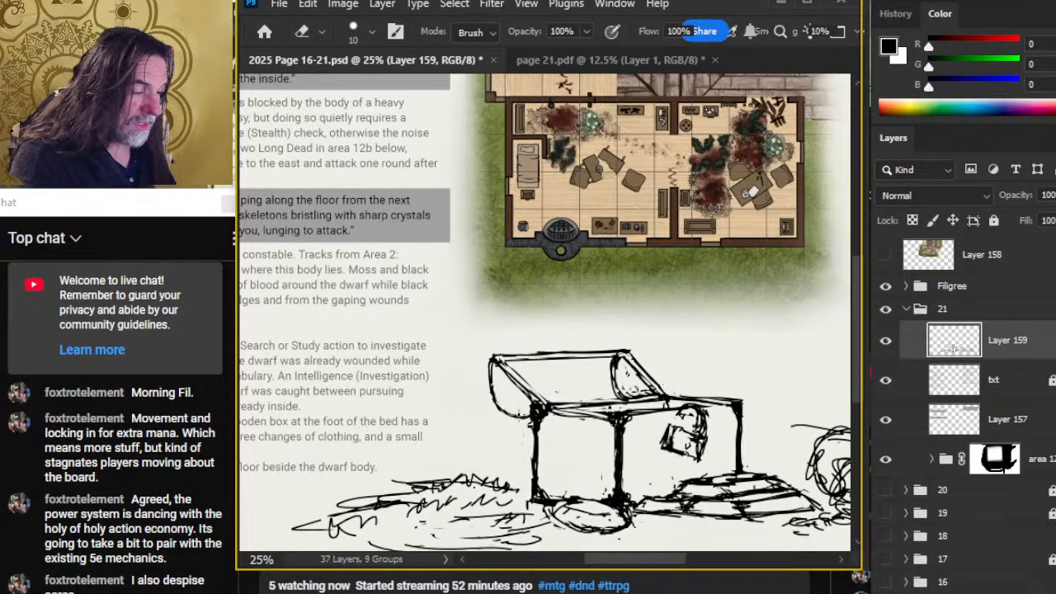
key(b)
drag(492, 360, 502, 416)
key(e)
mouse_move(497, 378)
mouse_down()
mouse_move(500, 413)
mouse_move(498, 394)
mouse_move(503, 414)
mouse_move(530, 421)
mouse_move(512, 412)
mouse_up()
key(b)
key(e)
key(b)
key(e)
drag(494, 373, 494, 389)
key(b)
drag(492, 353, 495, 368)
key(e)
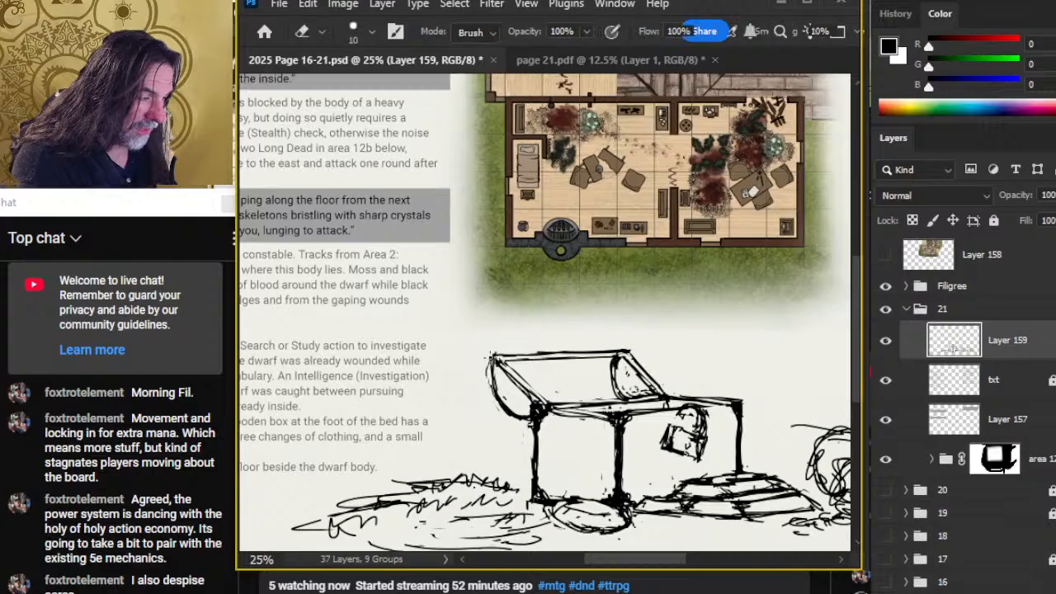
- Lasso the curve at the lid's far end, copy it to a new layer, and position it over the near end
key(l)
mouse_move(660, 363)
mouse_down()
mouse_move(627, 357)
mouse_move(606, 390)
mouse_move(648, 409)
mouse_move(660, 365)
mouse_up()
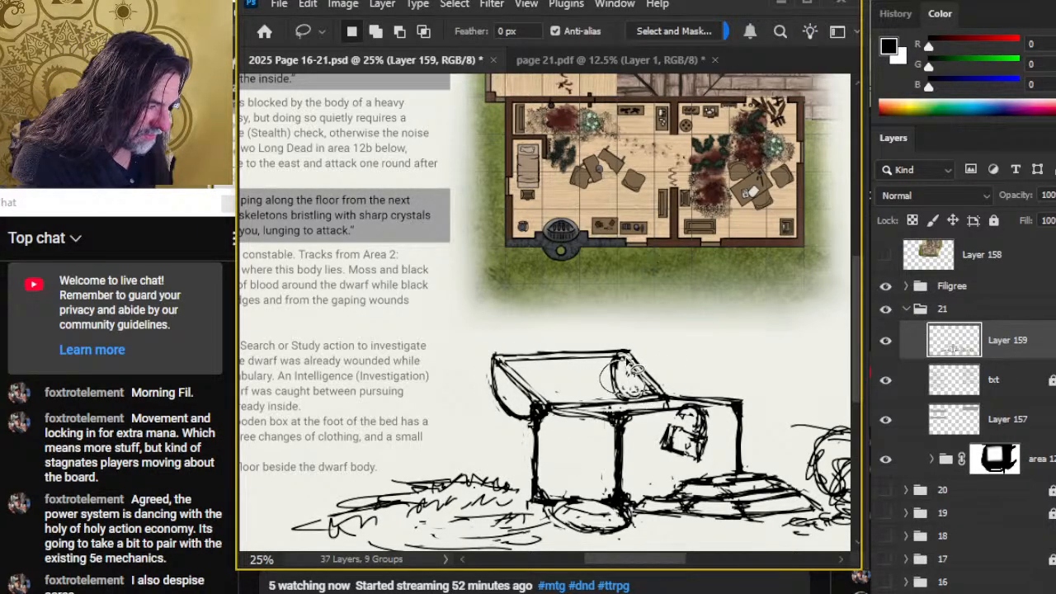
key(ctrl+shift+j)
key(v)
drag(503, 388, 505, 422)
key(b)
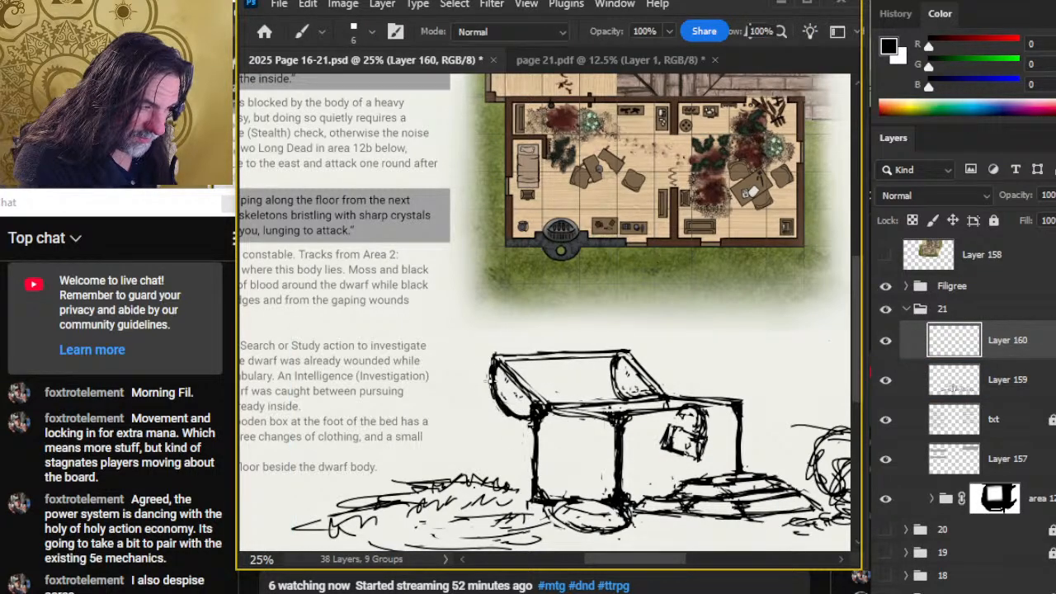
key(v)
drag(519, 411, 514, 412)
- Touch up the curve on Layer 160, and erase the old near-end lines on Layer 159 with a size 25 eraser
key(b)
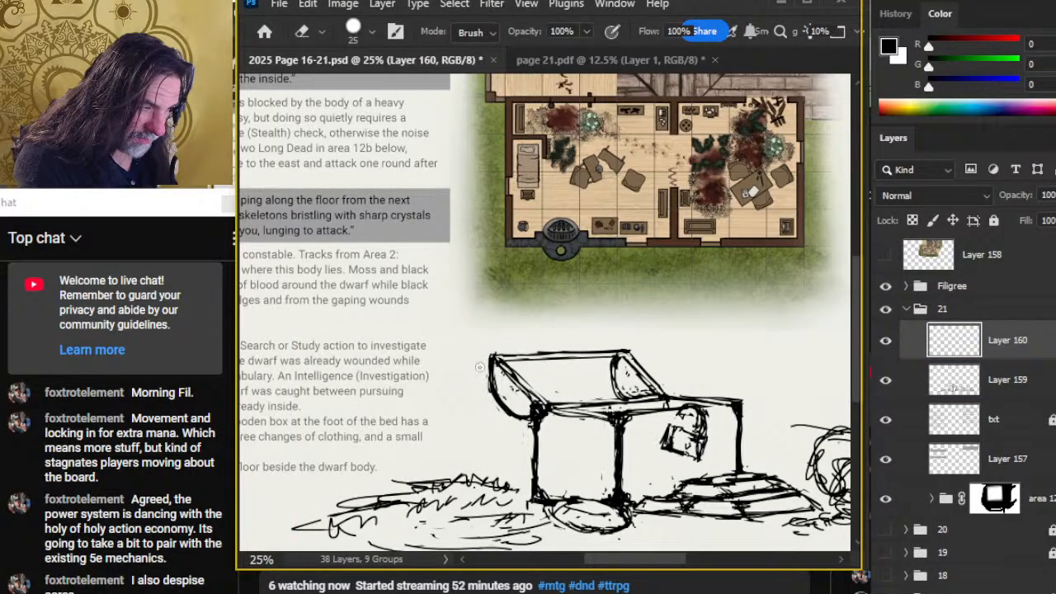
key(b)
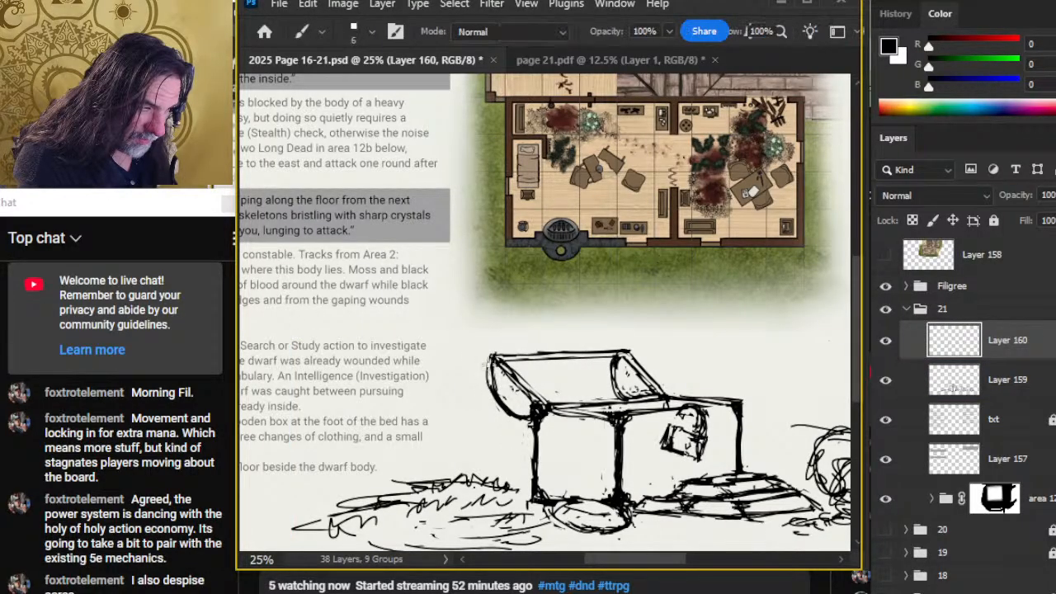
key(e)
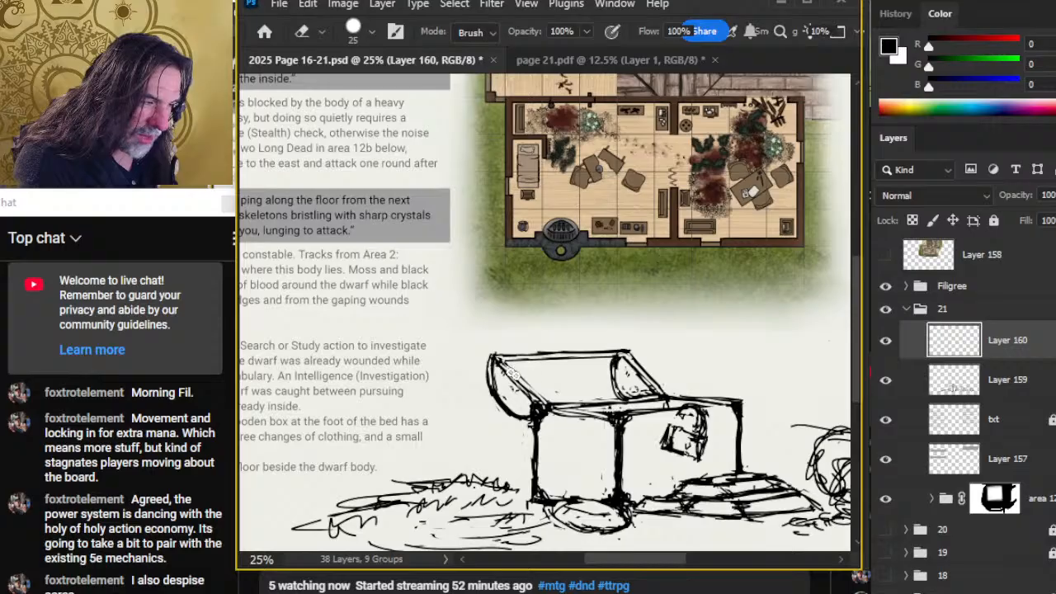
click(1039, 386)
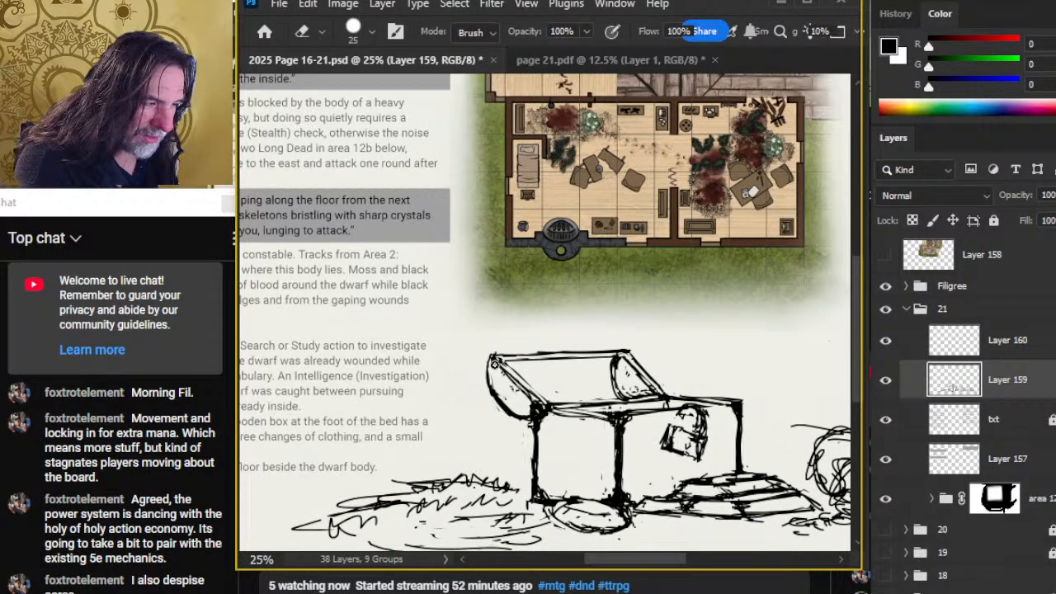
drag(497, 374, 498, 395)
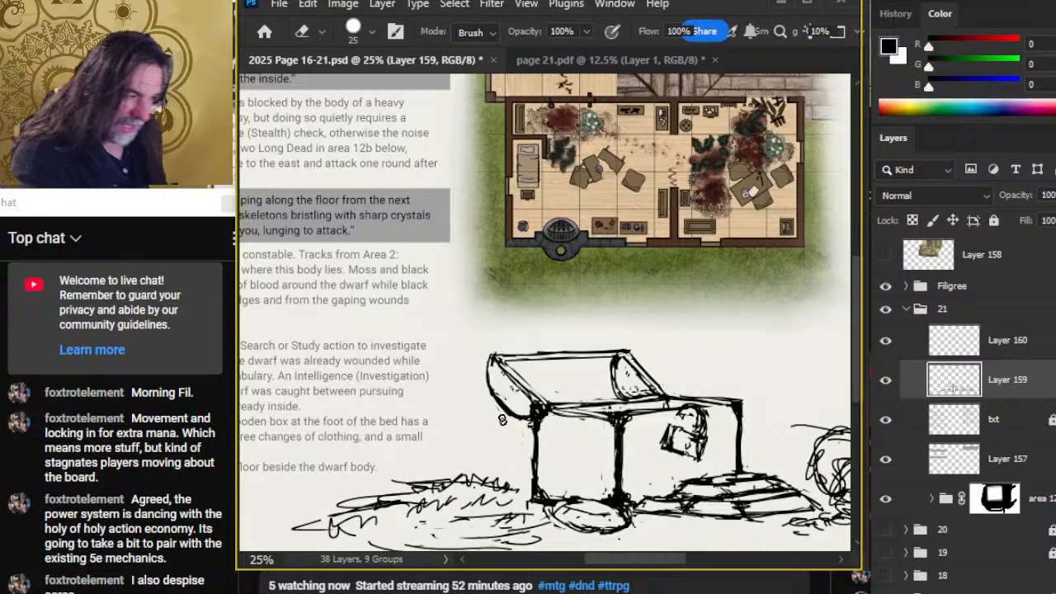
key(b)
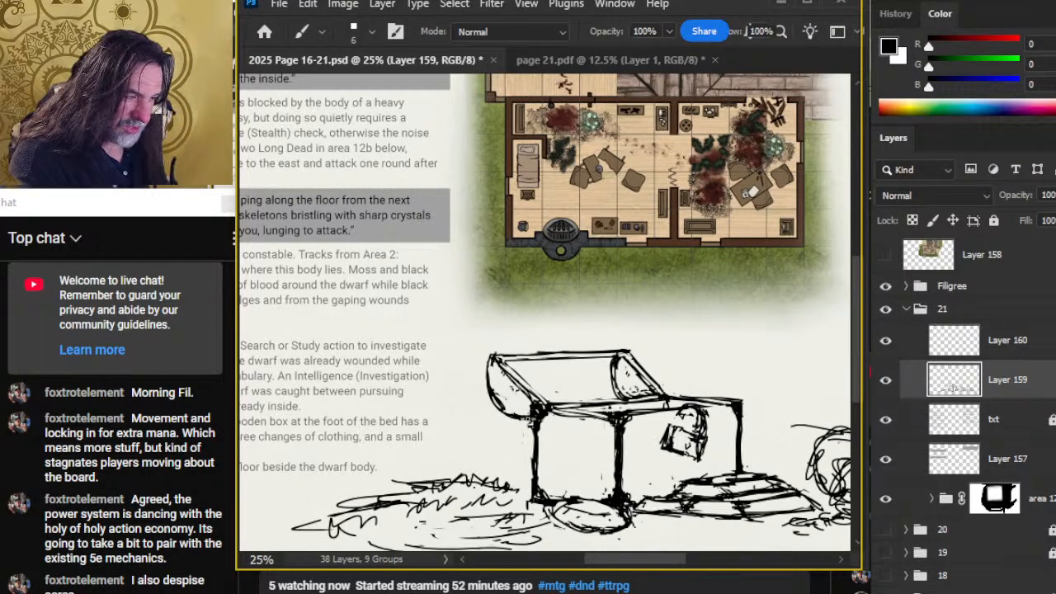
key(e)
- Merge Layer 160 down into Layer 159
right_click(1005, 371)
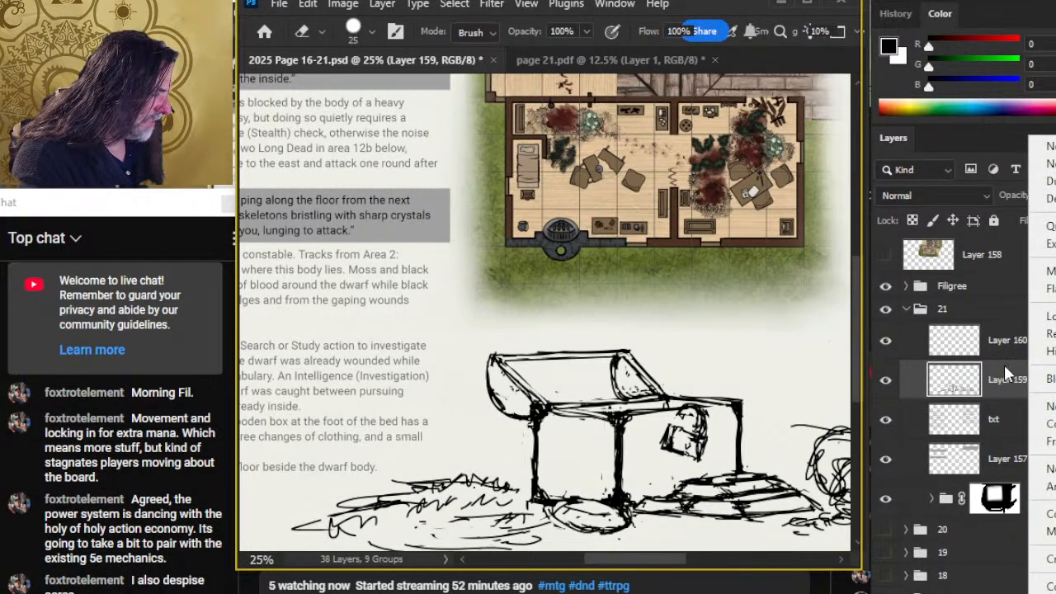
right_click(1002, 342)
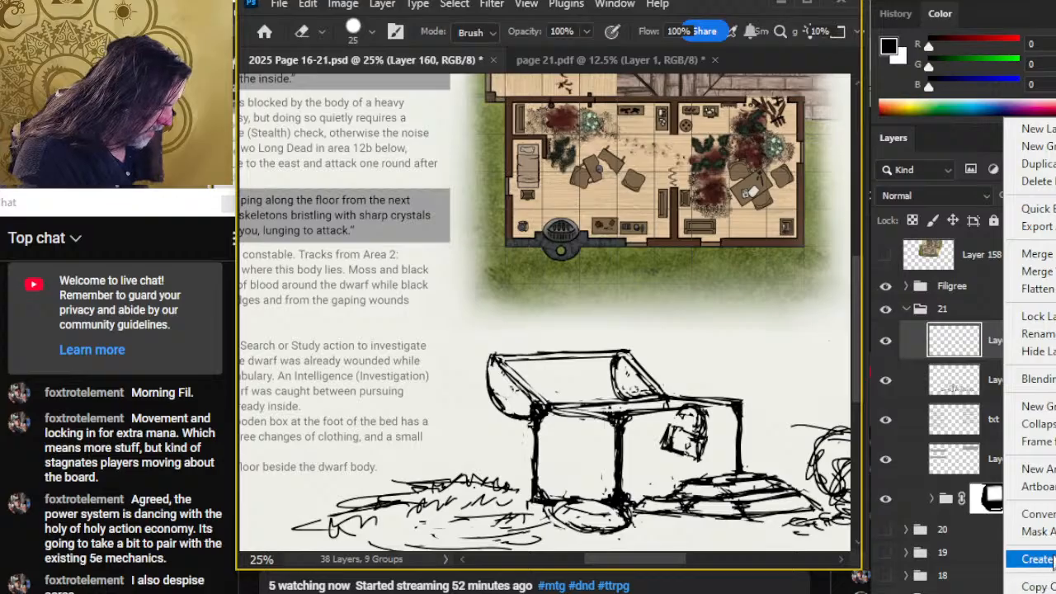
click(1036, 254)
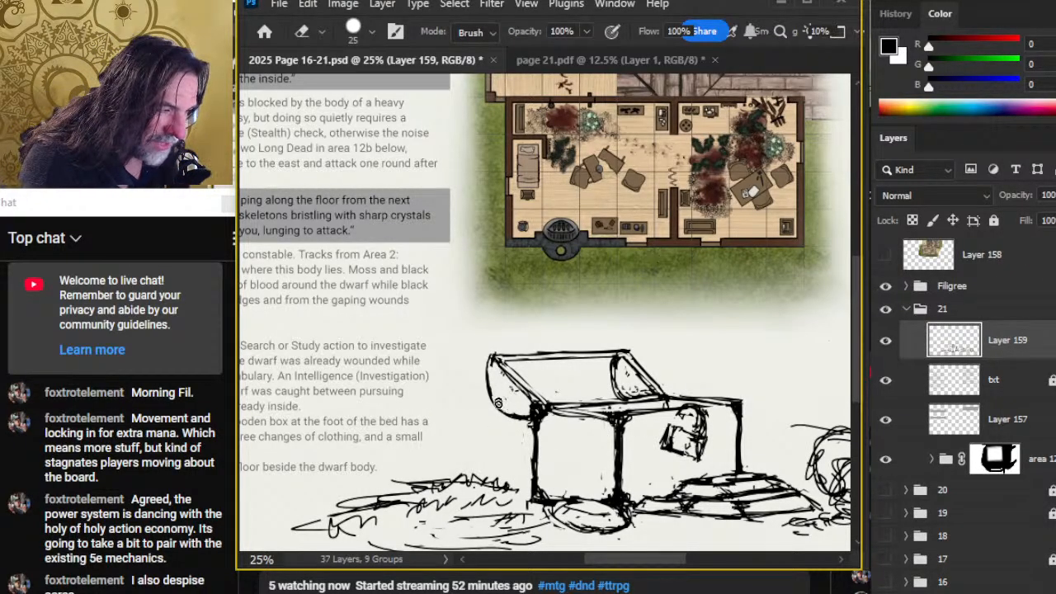
- Erase and redraw the slanted inner edge of the lid's near end down to the chest corner
key(b)
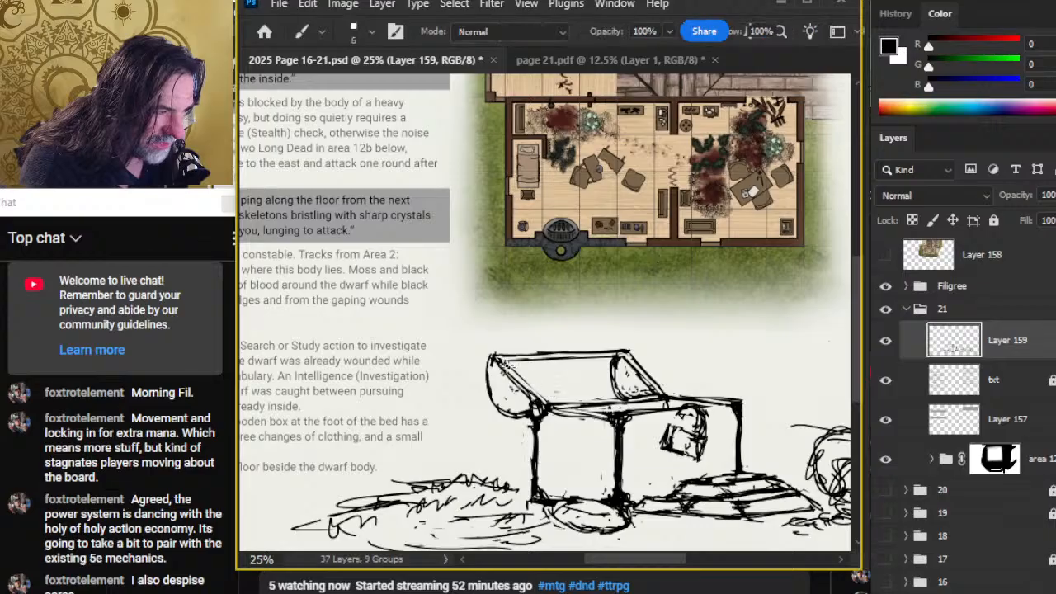
key(e)
drag(519, 376, 536, 392)
key(b)
drag(499, 357, 548, 401)
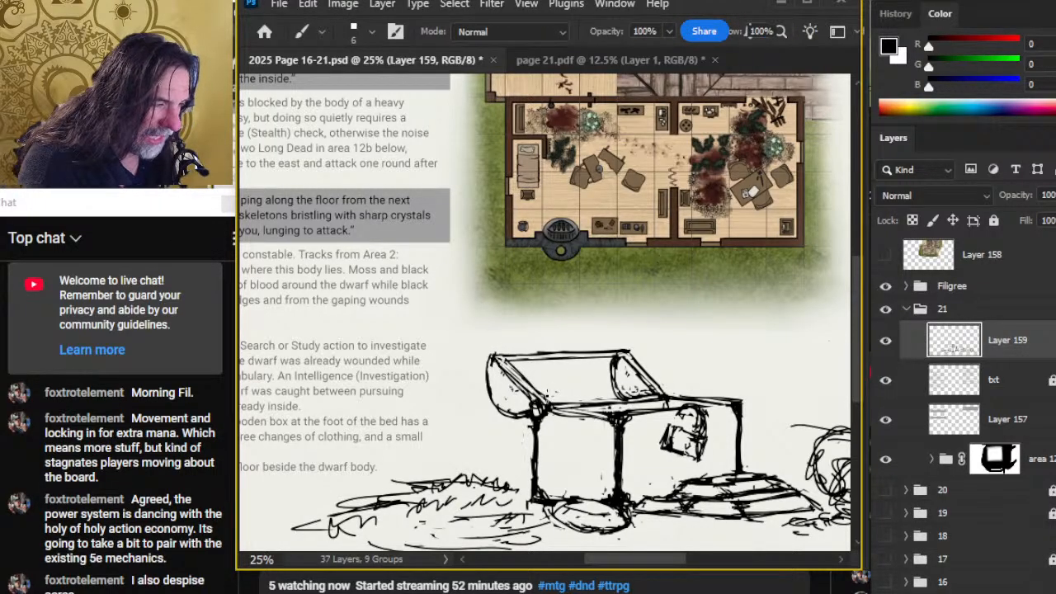
key(e)
drag(516, 369, 541, 406)
key(b)
mouse_move(511, 365)
mouse_down()
mouse_move(527, 375)
mouse_move(515, 395)
mouse_up()
- Ink the top corner of the lid's near end and reshape where the curve begins
key(e)
key(b)
mouse_move(494, 347)
mouse_down()
mouse_move(494, 390)
mouse_move(488, 362)
mouse_up()
key(e)
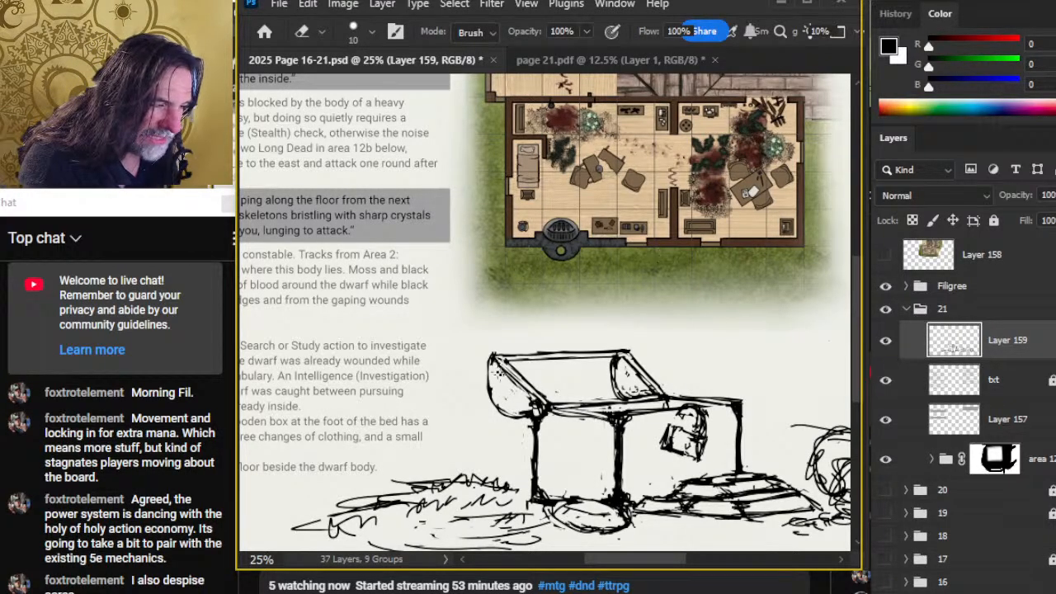
- Redraw the near end's outer curve from the top corner to the chest rim and erase the excess strokes
key(b)
mouse_move(494, 392)
mouse_down()
mouse_move(518, 419)
mouse_move(529, 412)
mouse_up()
key(e)
key(b)
mouse_move(490, 378)
mouse_down()
mouse_move(497, 399)
mouse_move(529, 419)
mouse_up()
drag(491, 358, 526, 417)
key(e)
key(b)
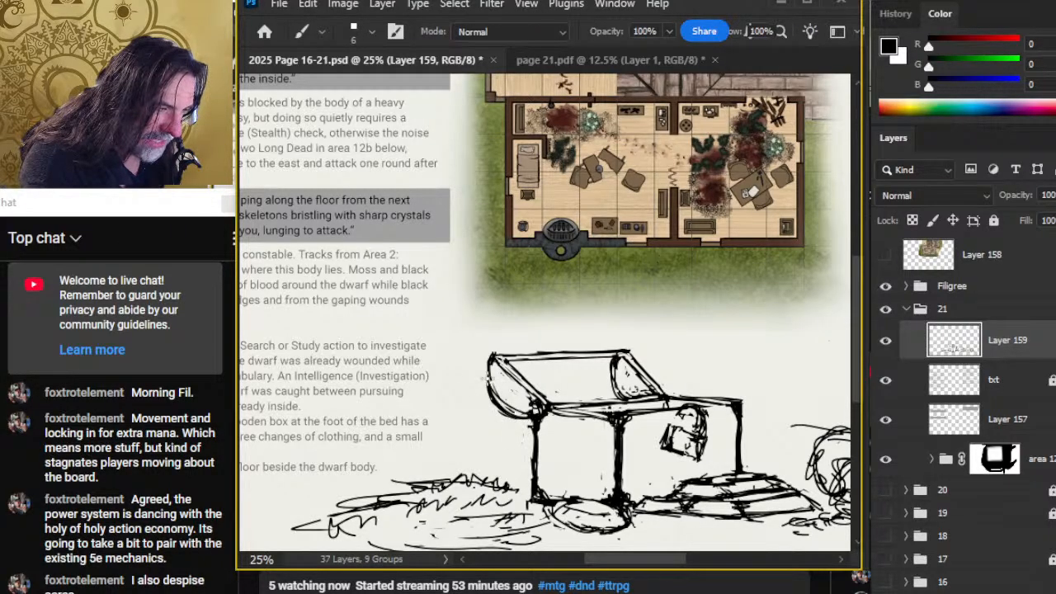
key(e)
key(b)
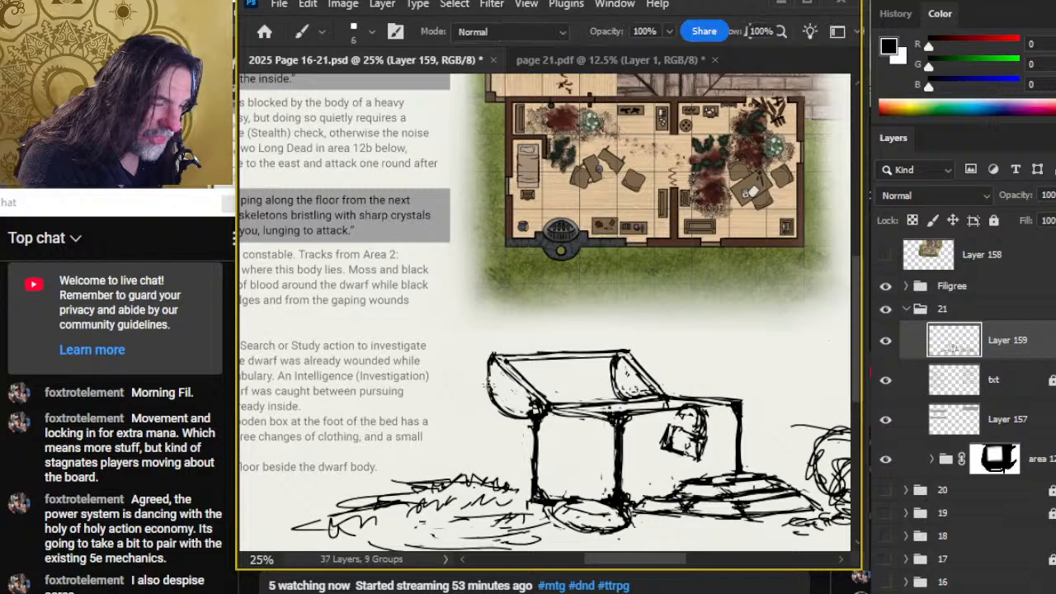
- Rework the curved outline at the left end of the sketched chest's lid, alternating a 10 px eraser and 6 px brush
key(e)
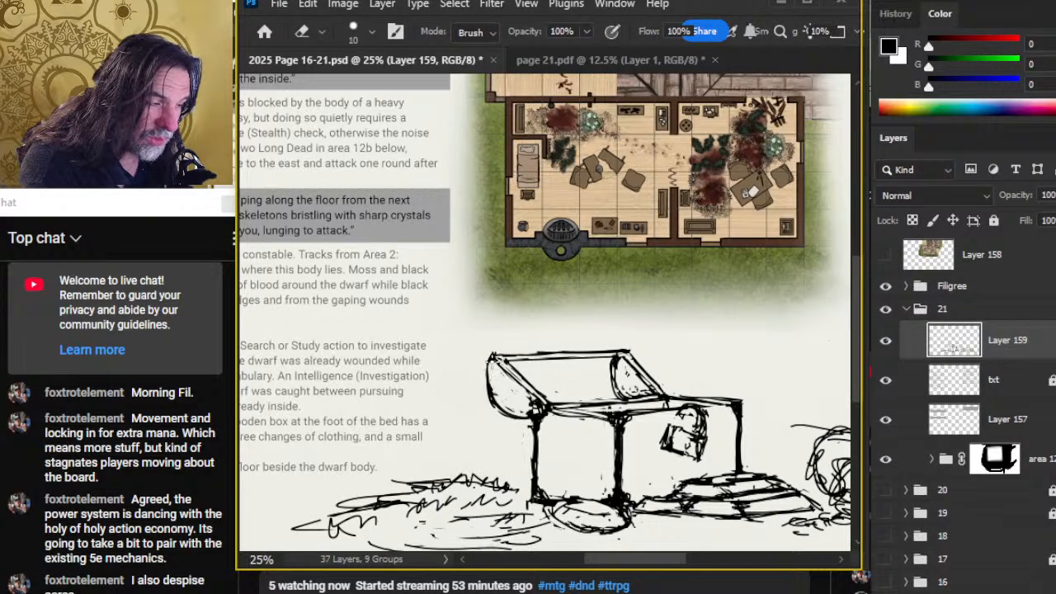
key(b)
key(e)
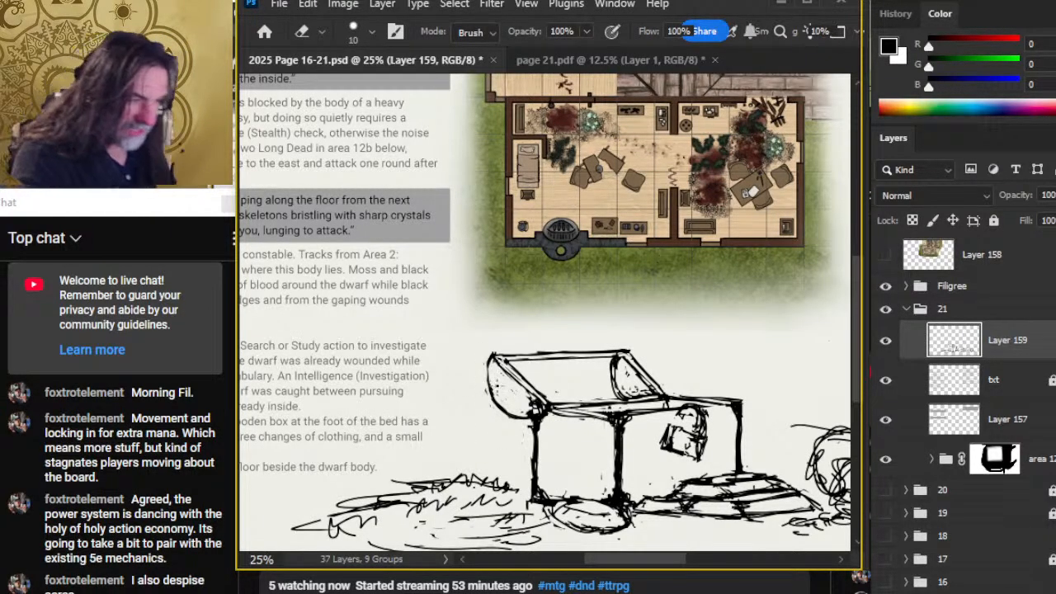
key(b)
key(e)
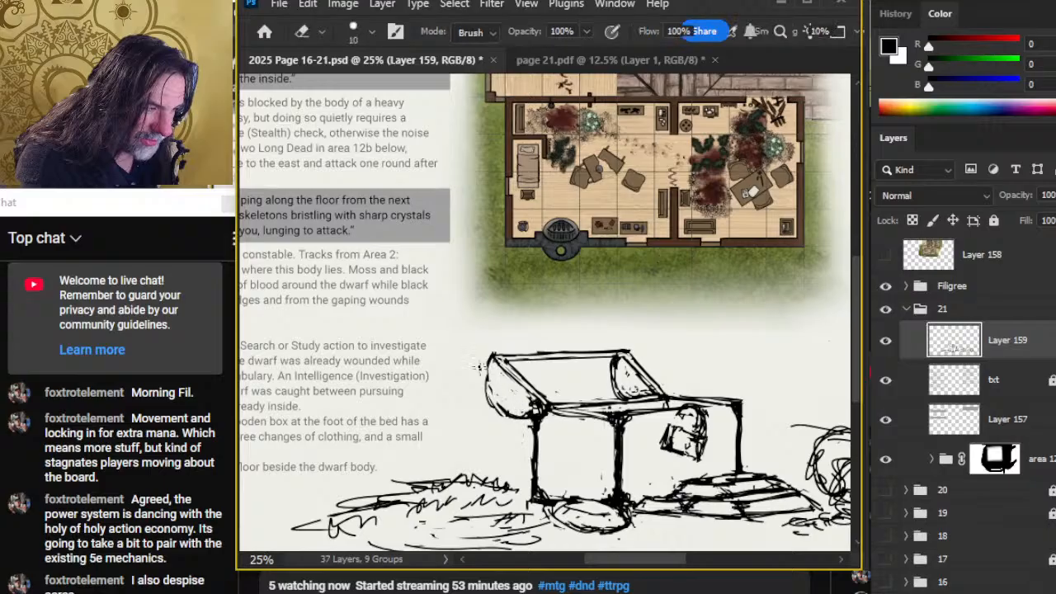
key(b)
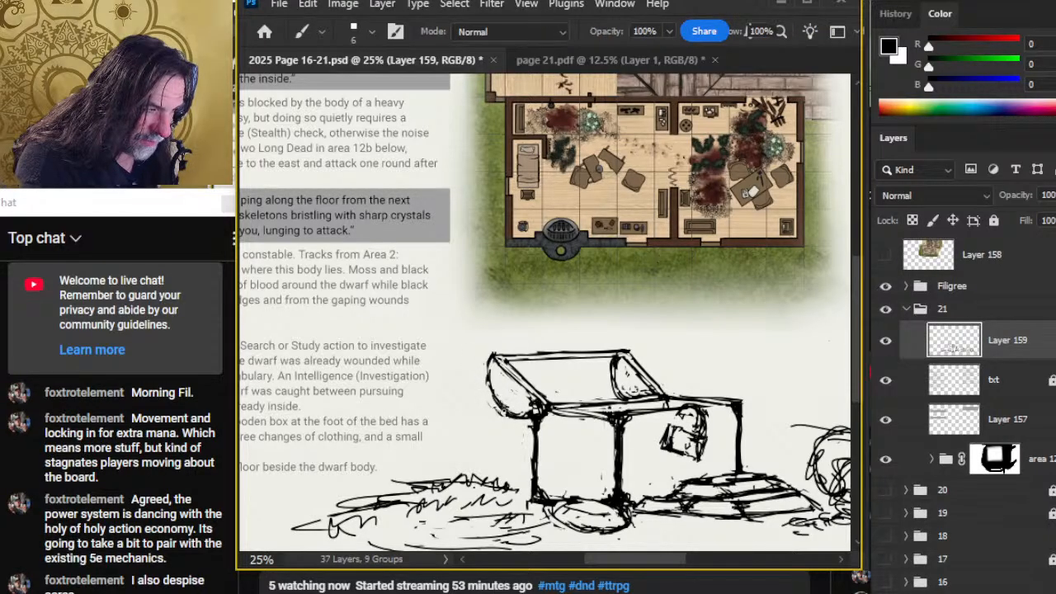
key(e)
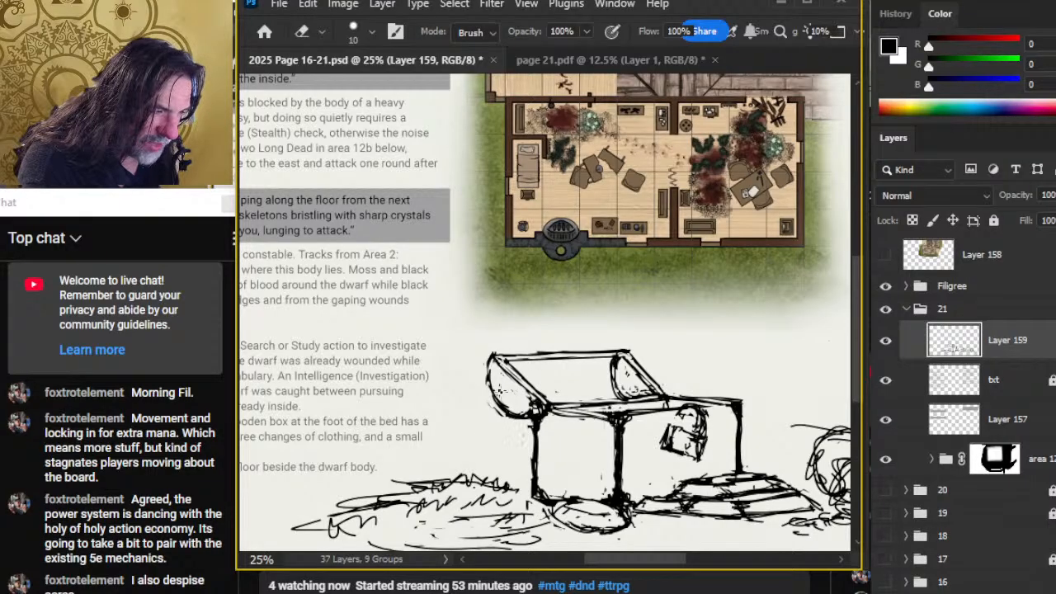
mouse_move(494, 381)
mouse_down()
mouse_move(500, 413)
mouse_move(483, 380)
mouse_up()
key(b)
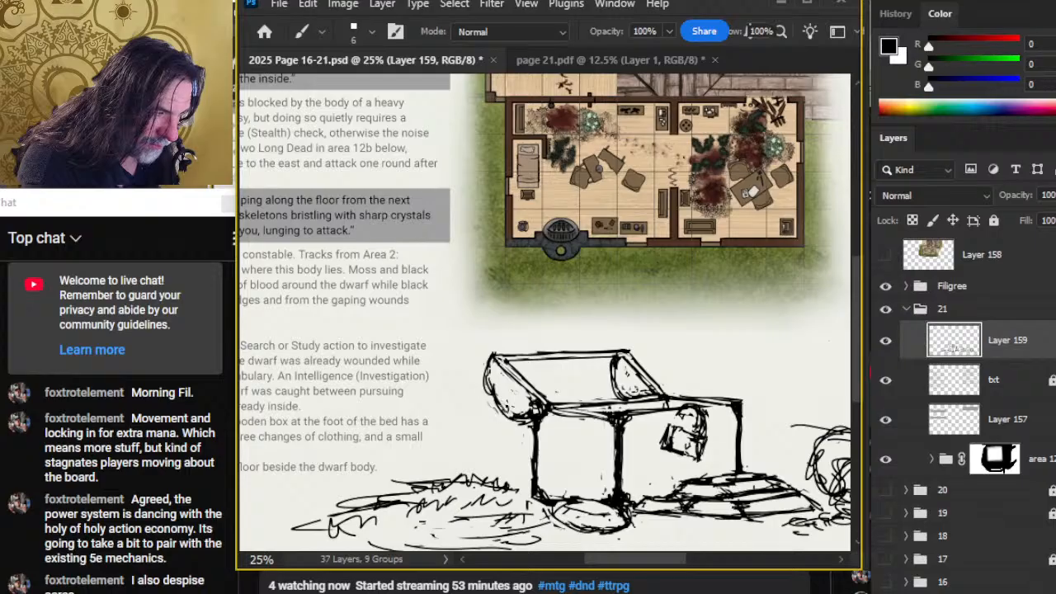
- Clear the stray marks inside the lid's curved left end with a 25 px eraser
key(e)
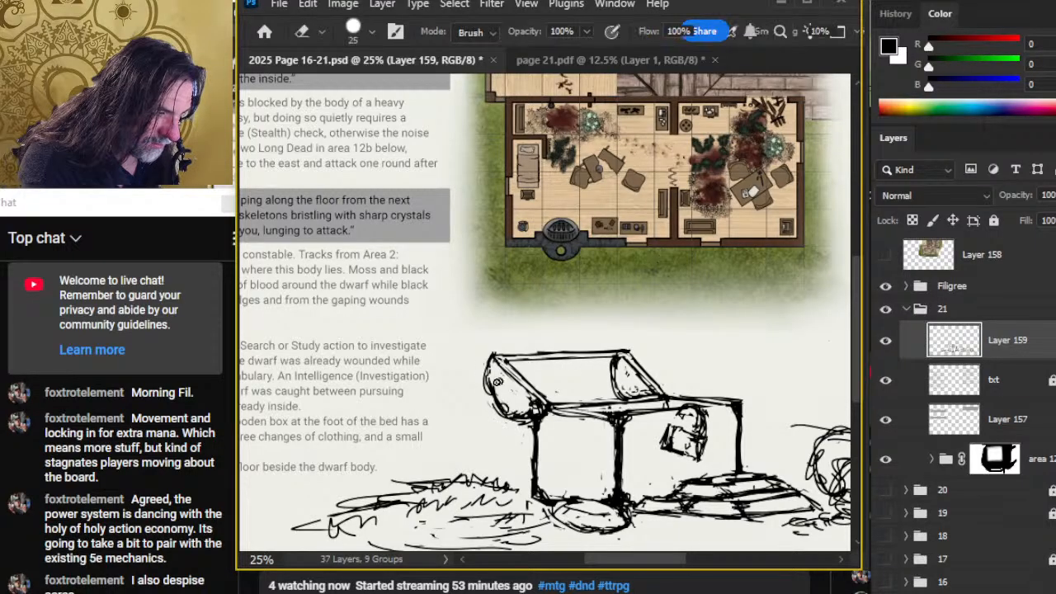
drag(494, 382, 495, 396)
key(b)
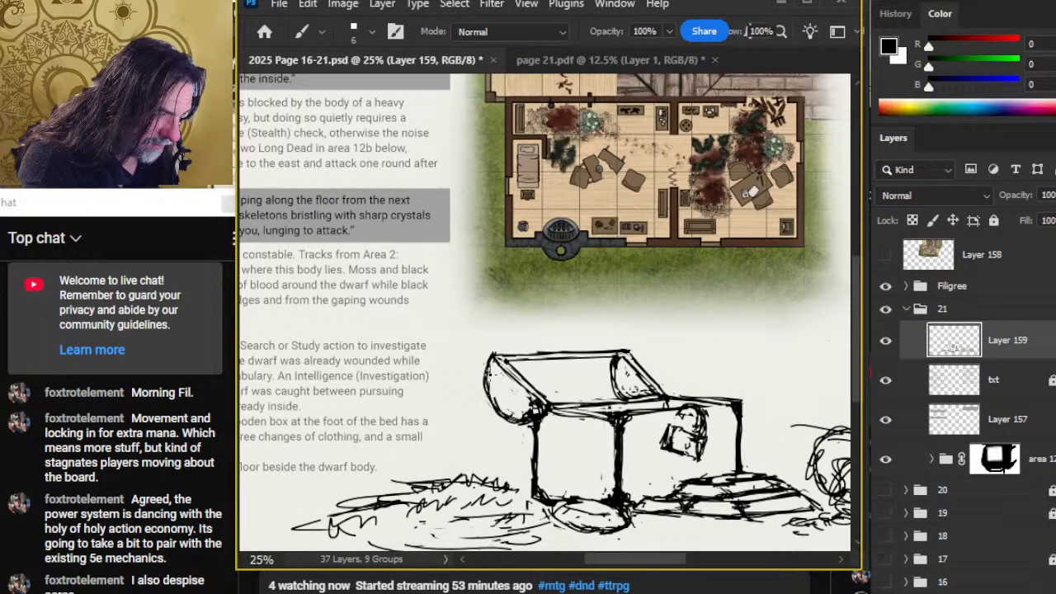
- Erase and redraw the rim line where the open lid meets the upper edge of the chest's body
key(e)
mouse_move(544, 416)
mouse_down()
mouse_move(539, 461)
mouse_move(536, 414)
mouse_move(596, 418)
mouse_up()
key(b)
key(e)
key(b)
drag(547, 414, 600, 420)
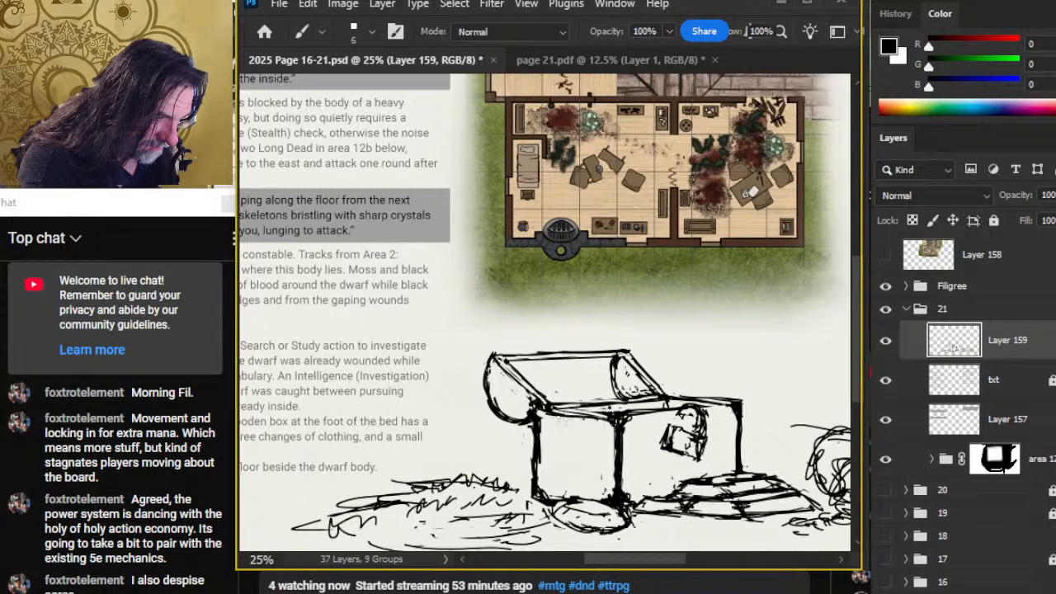
- Clean up the marks beneath the lid's curved end with the 25 px eraser and retouch the adjoining corner with the 6 px brush
key(e)
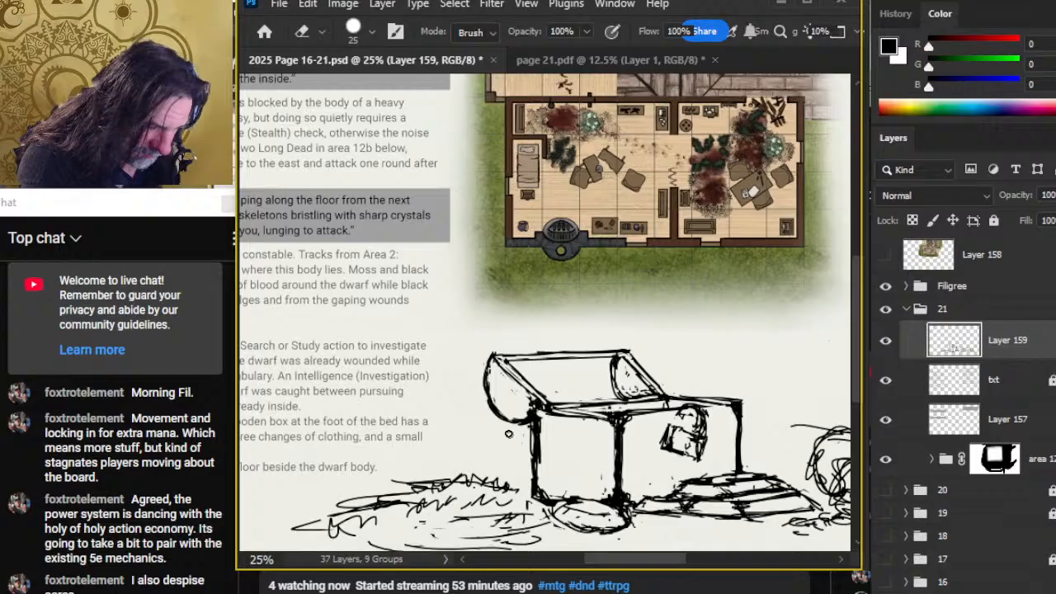
drag(495, 420, 521, 428)
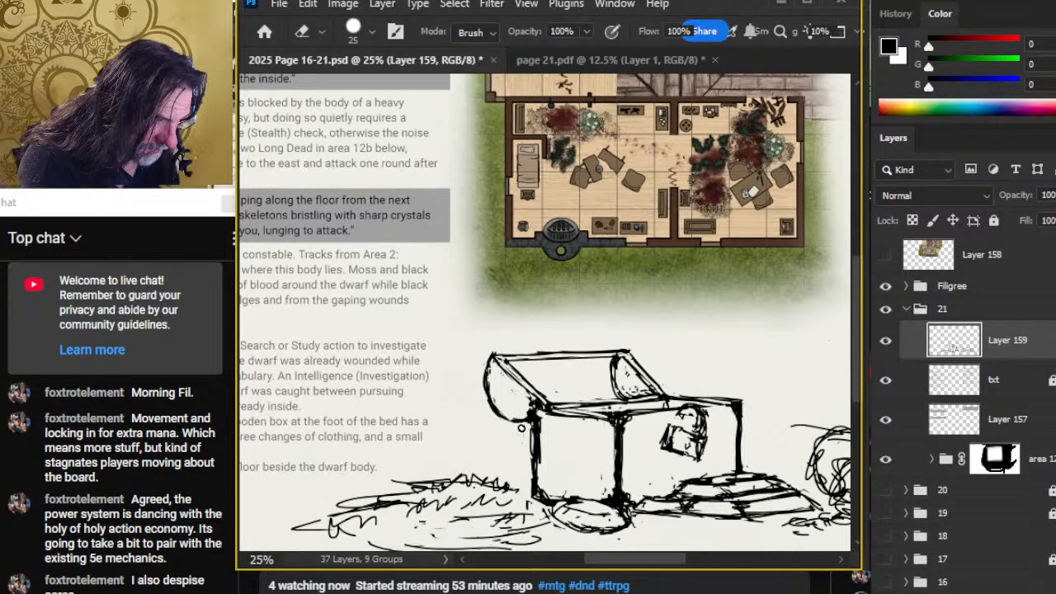
key(b)
key(e)
key(b)
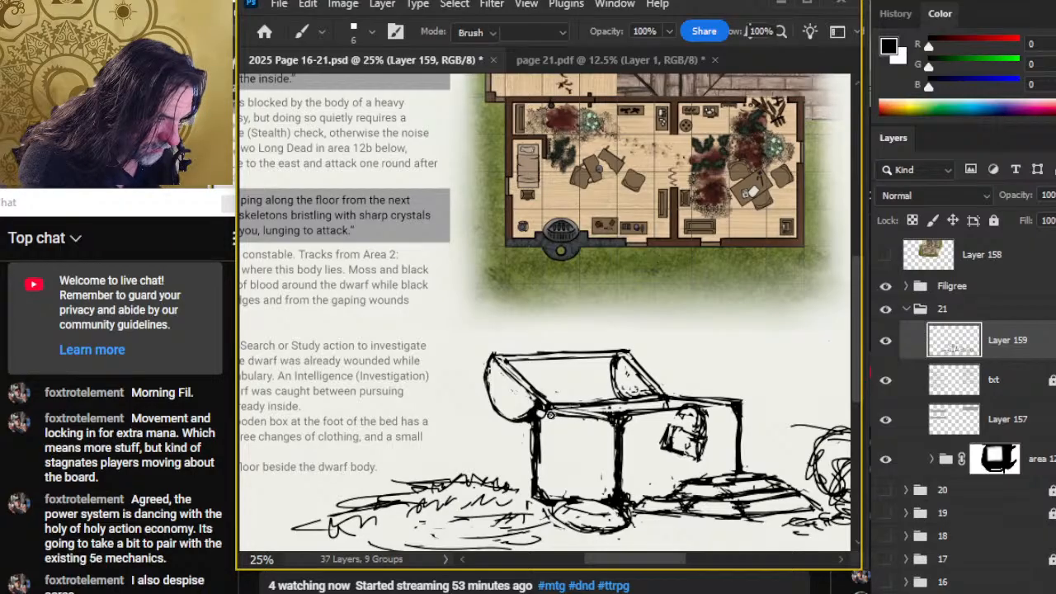
key(e)
key(b)
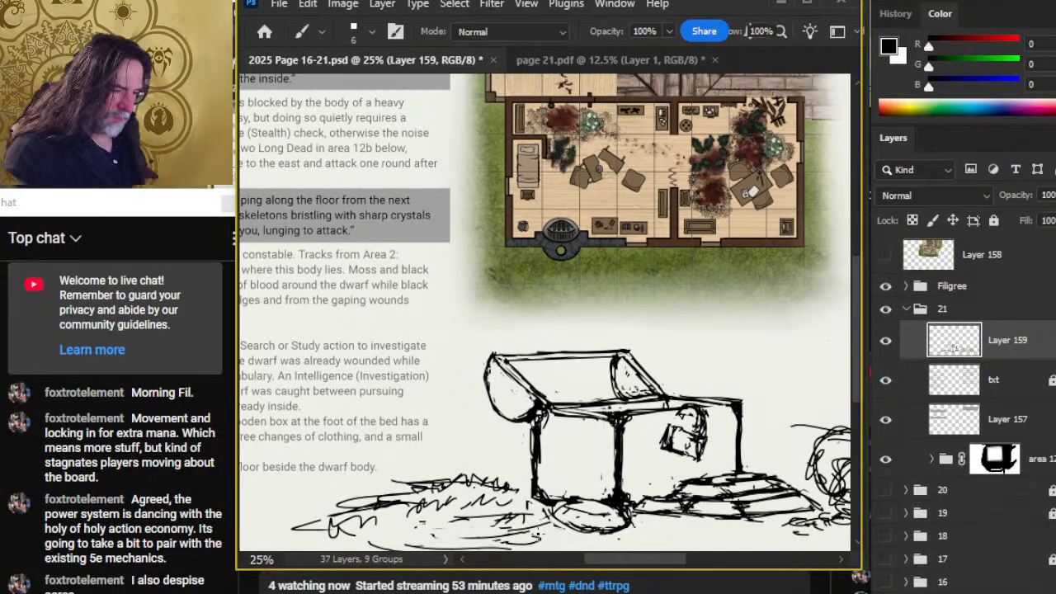
drag(593, 510, 515, 378)
- Scale the whole sketch layer down to about 85% and shift it to the right in the blank area below the map
key(z)
mouse_move(685, 429)
mouse_down()
mouse_move(648, 417)
mouse_move(632, 453)
mouse_up()
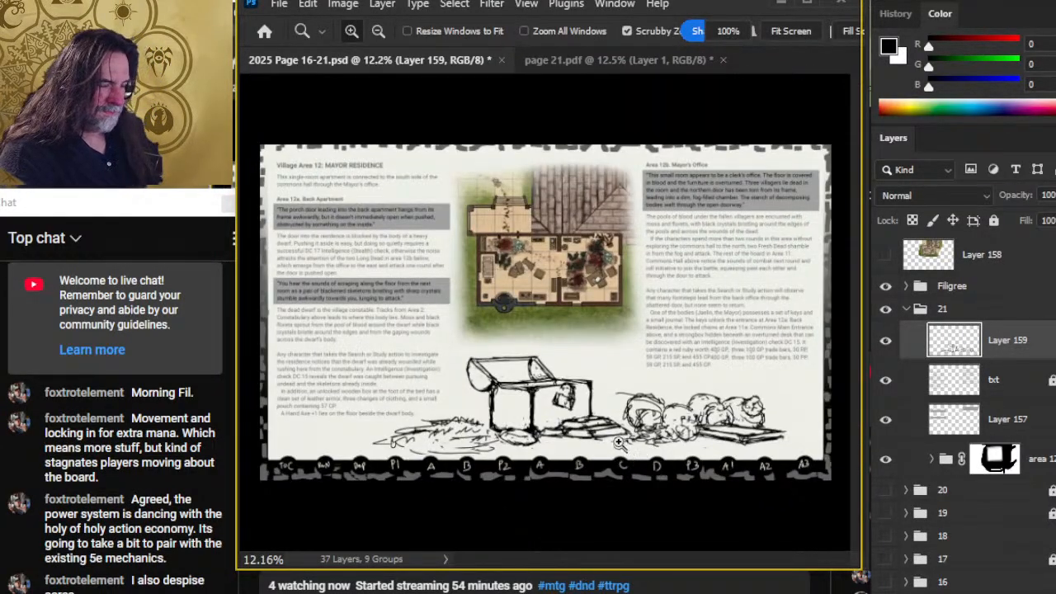
key(l)
right_click(662, 189)
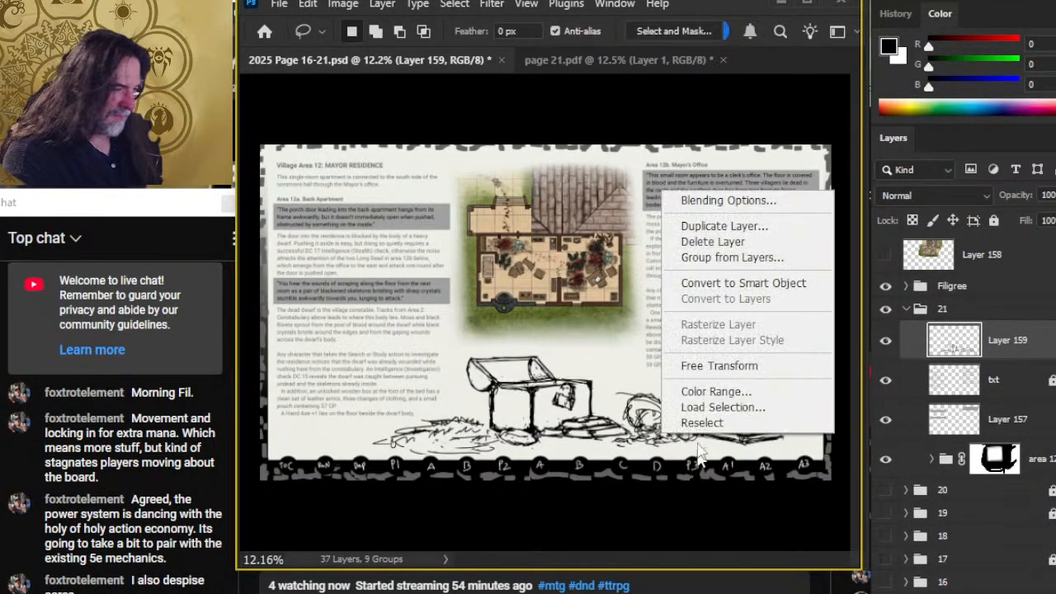
click(754, 365)
drag(600, 347, 601, 384)
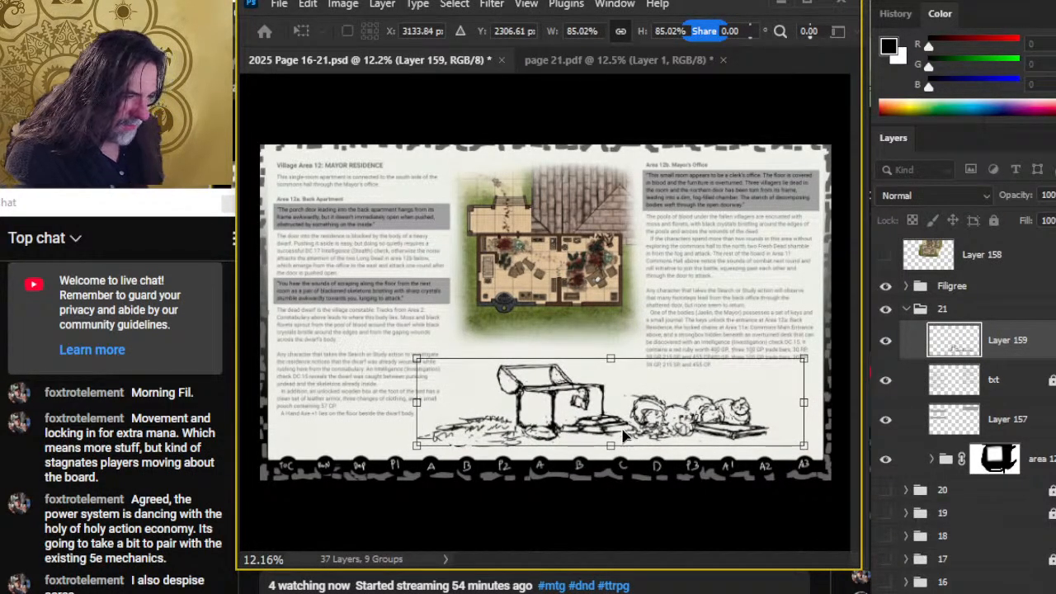
key(Return)
key(v)
drag(748, 430, 763, 433)
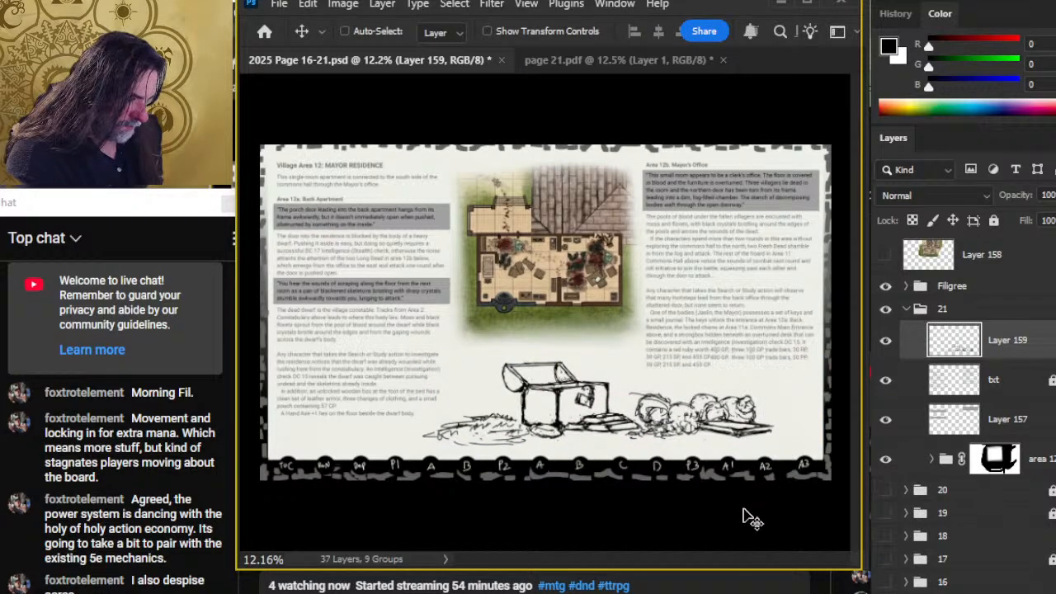
- Rework the loose ground strokes to the left of the chest by erasing and repainting them
key(e)
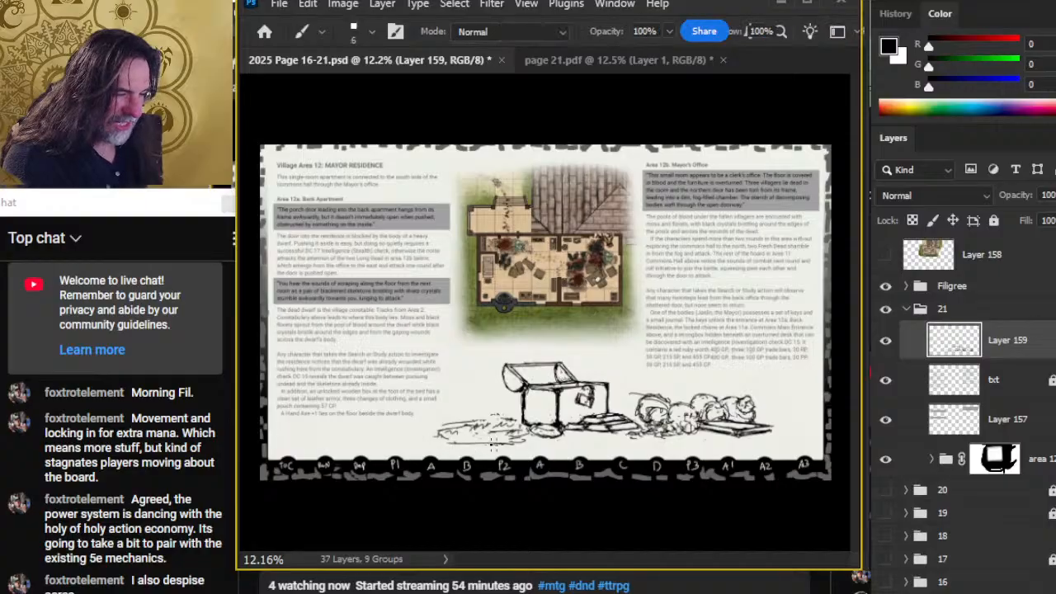
key(b)
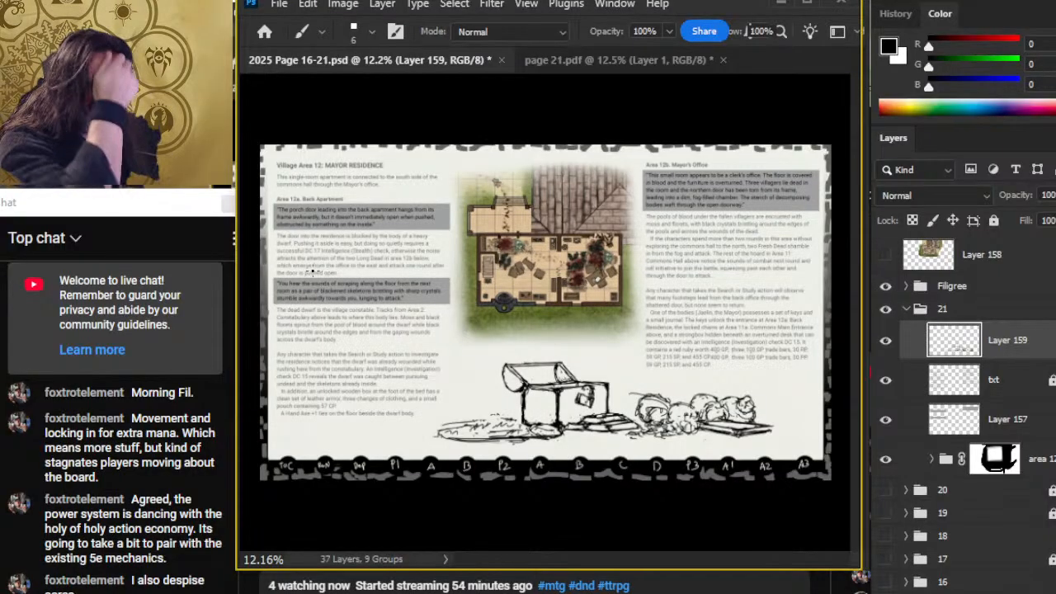
- Switch to the YouTube stream page in the browser, follow the Spell Point Warlocks link in the description, and open its full-size preview
key(alt+Tab)
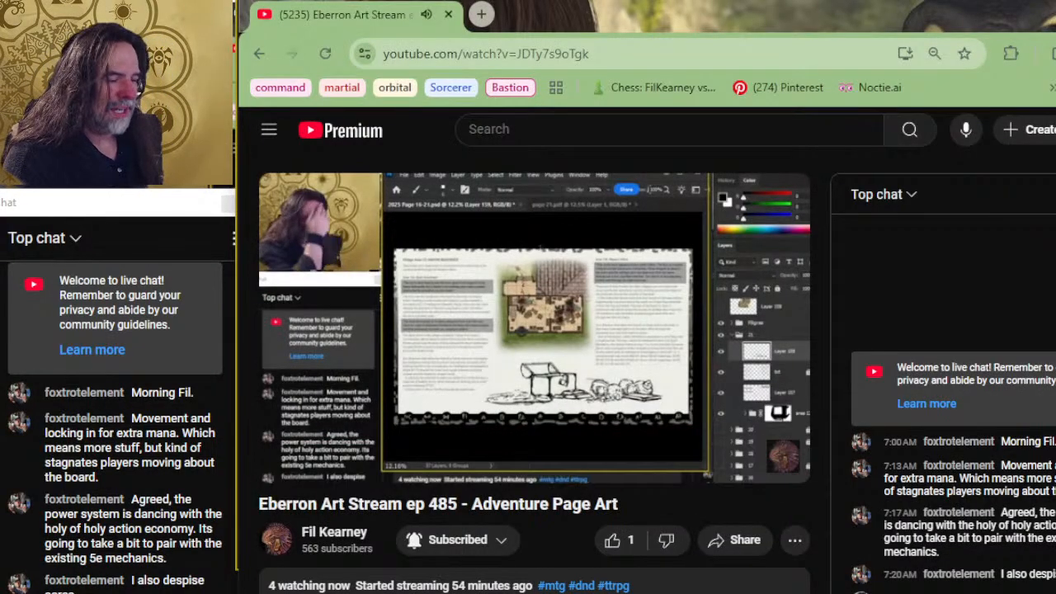
scroll(417, 377, down, 10)
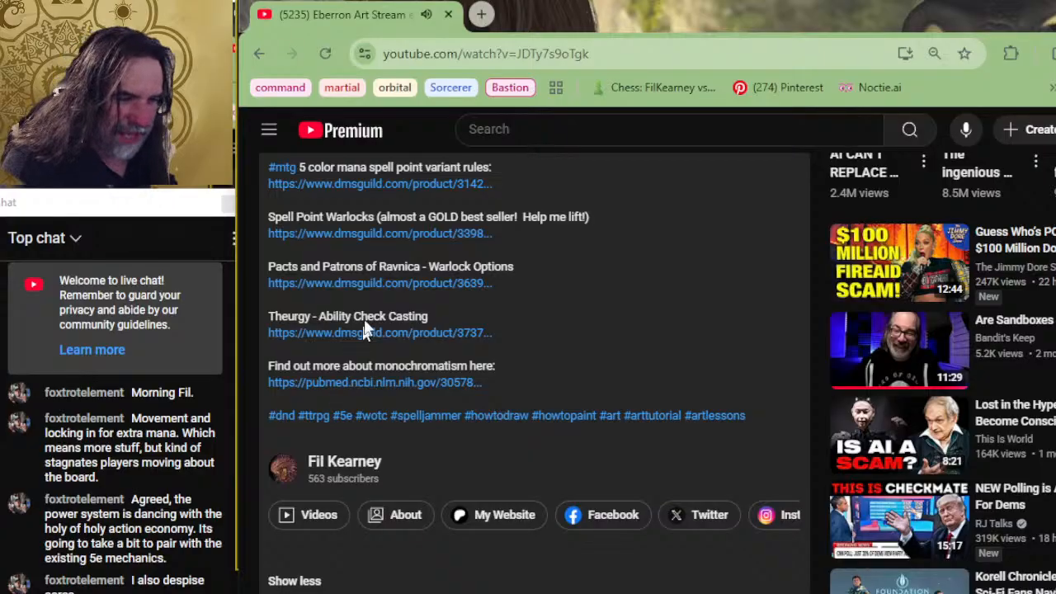
click(357, 234)
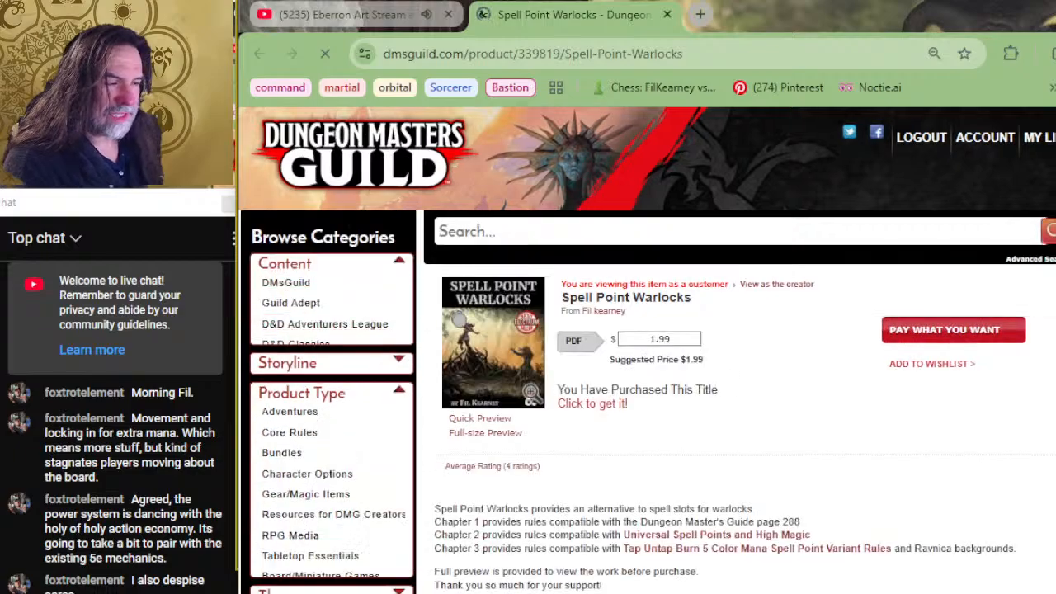
click(472, 440)
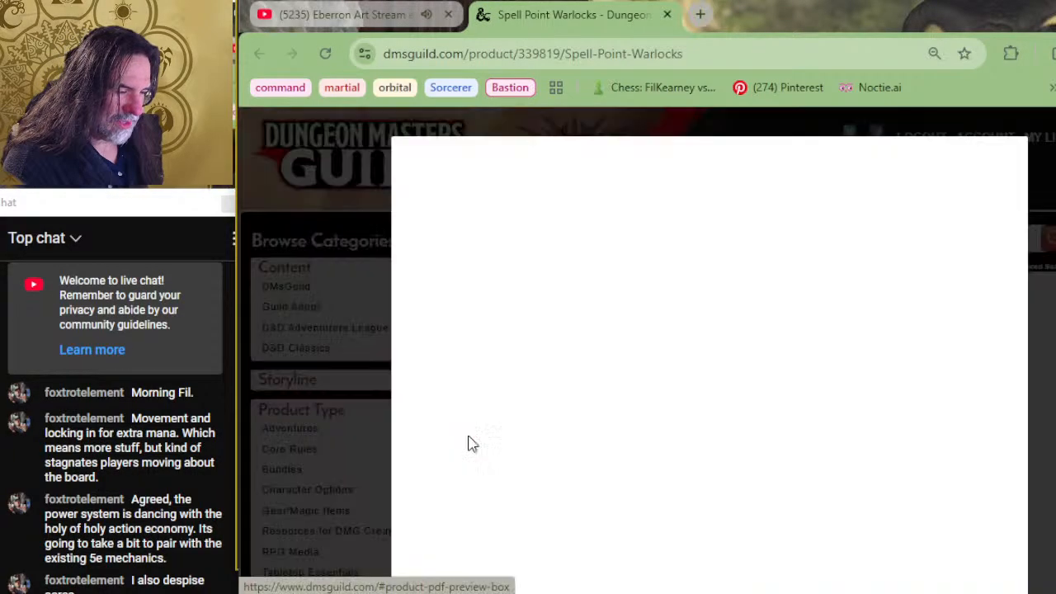
- Examine the illustration of assorted goods at the foot of the preview's introduction page
scroll(828, 355, down, 15)
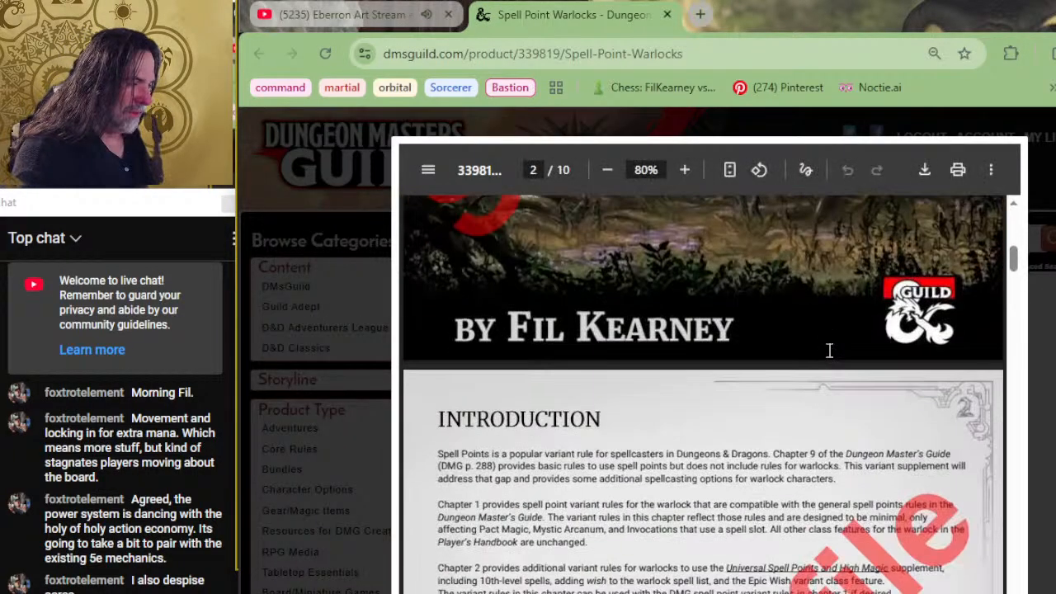
scroll(792, 314, up, 2)
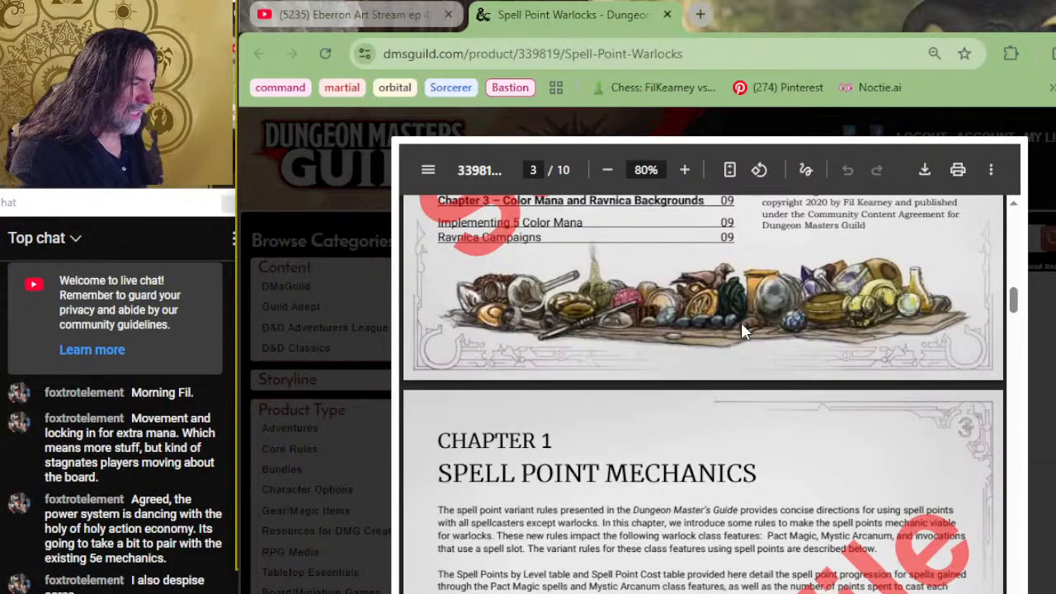
scroll(743, 323, up, 3)
scroll(741, 324, down, 3)
scroll(724, 346, up, 2)
scroll(720, 355, down, 2)
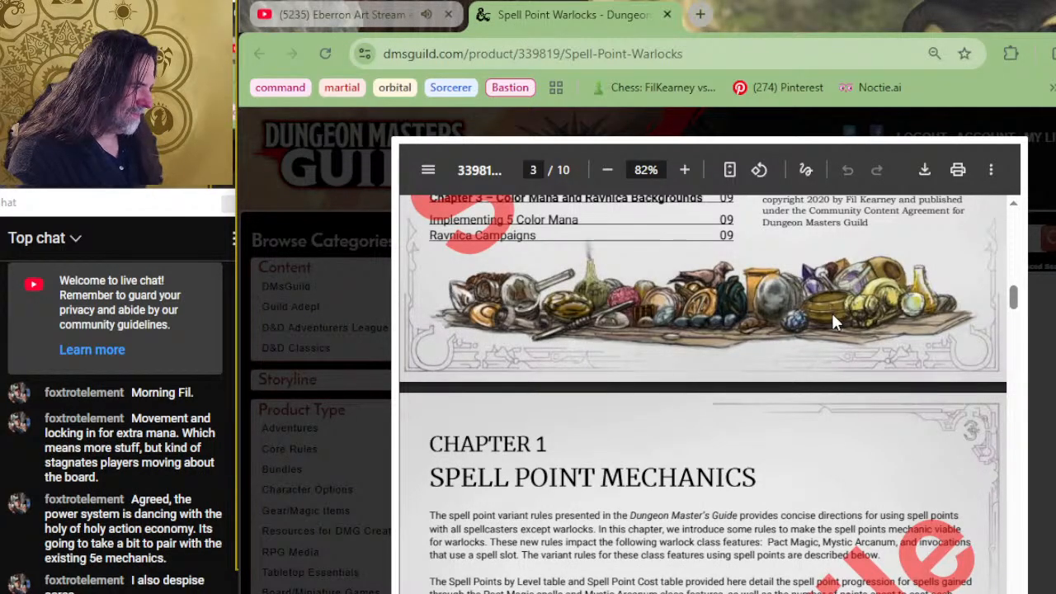
- Look through the remaining preview pages for page-art examples, including the skull and crystals illustration before Chapter 3
scroll(689, 318, down, 15)
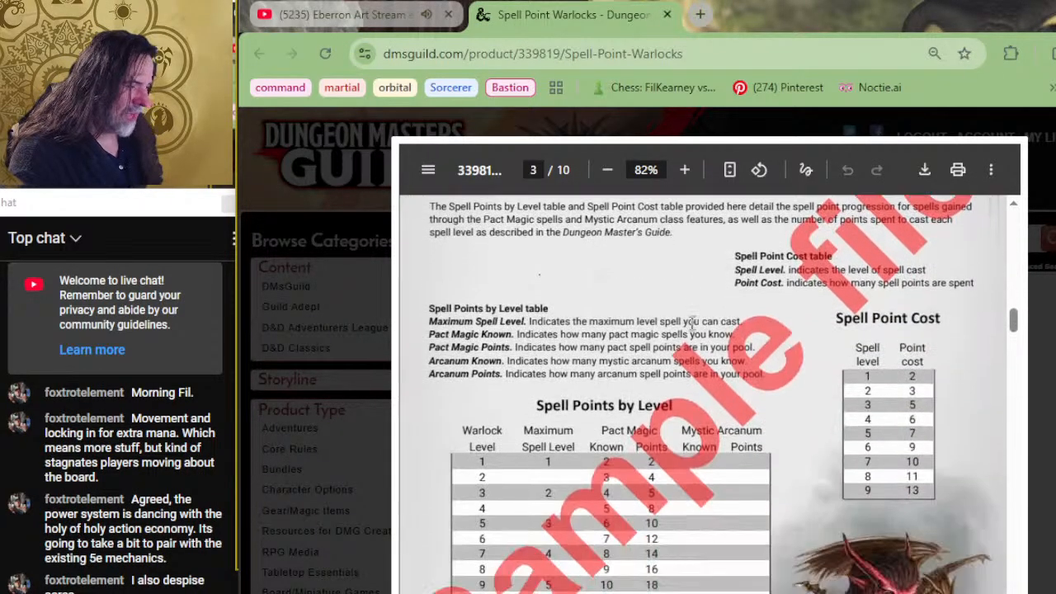
scroll(695, 317, down, 15)
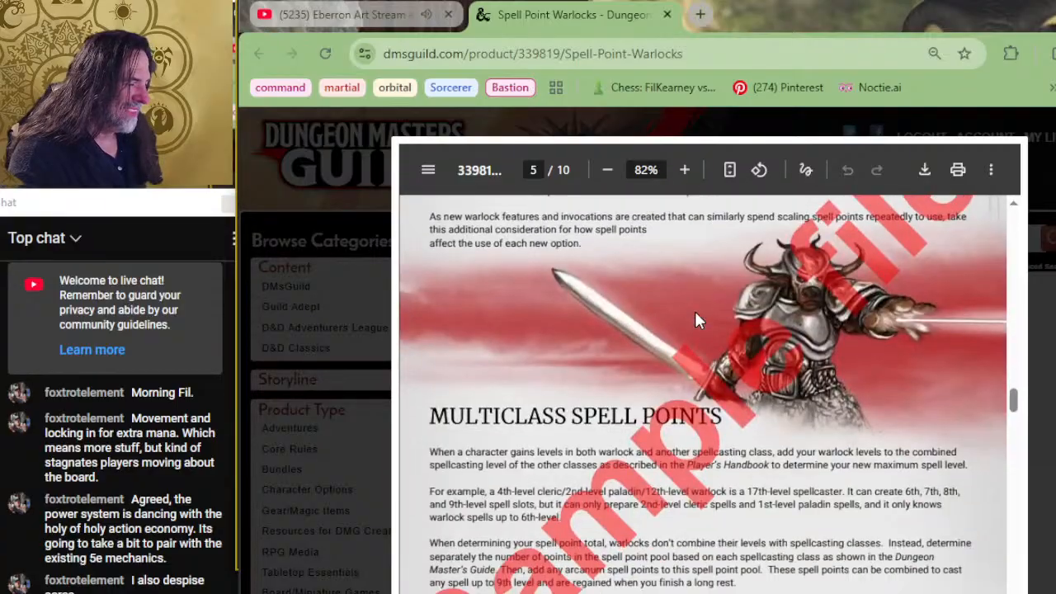
scroll(697, 317, down, 15)
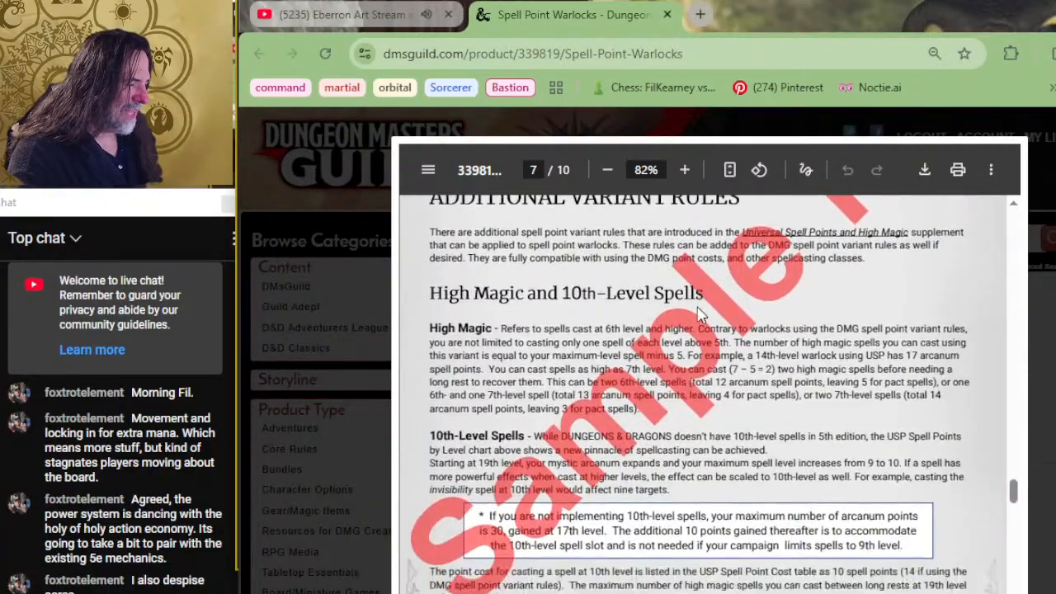
scroll(698, 316, down, 4)
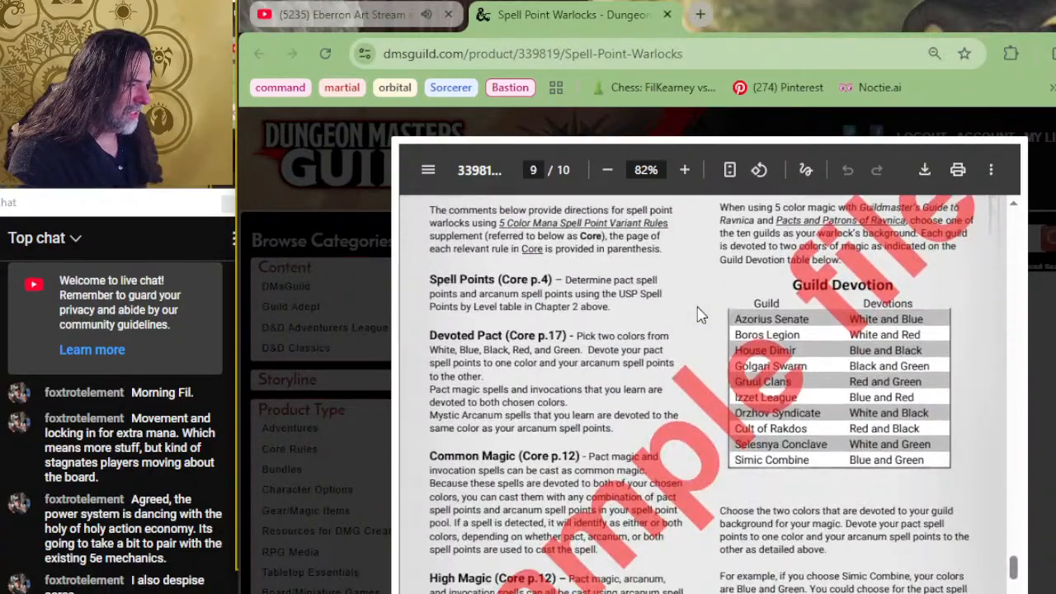
scroll(700, 312, up, 6)
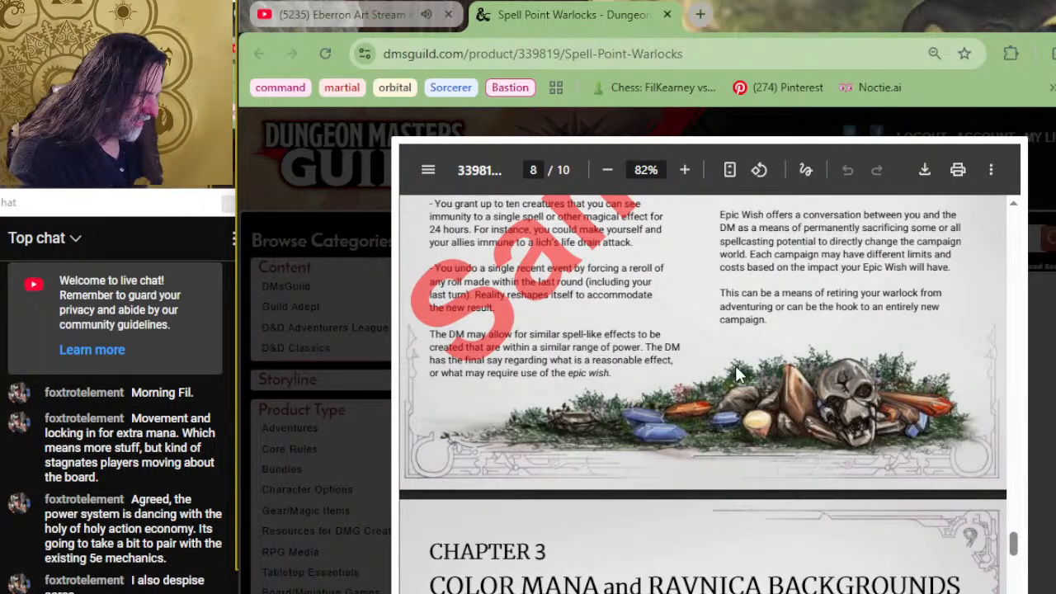
scroll(786, 290, down, 12)
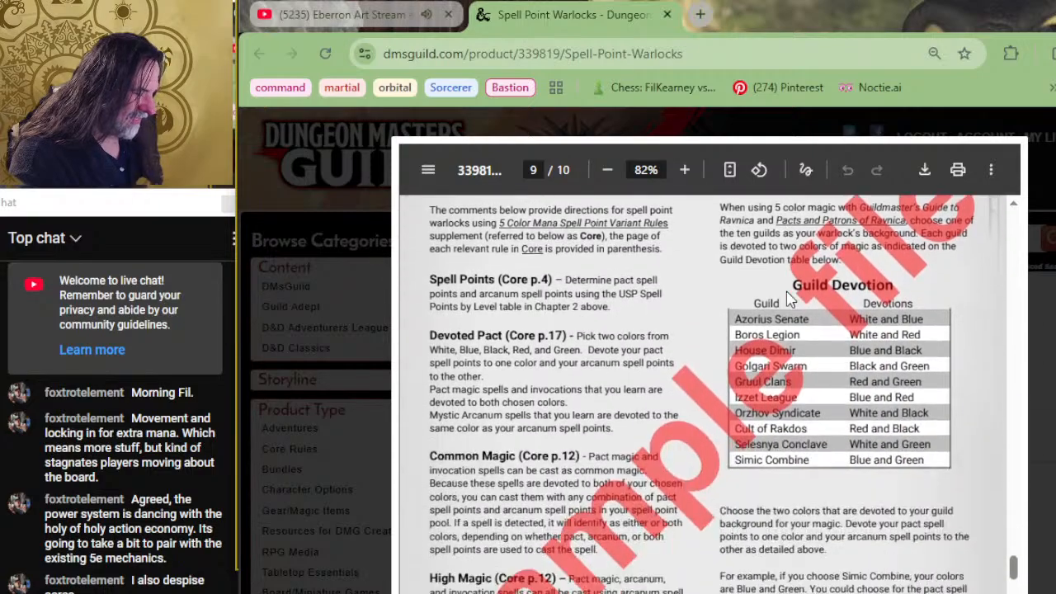
scroll(786, 293, down, 5)
scroll(786, 293, up, 7)
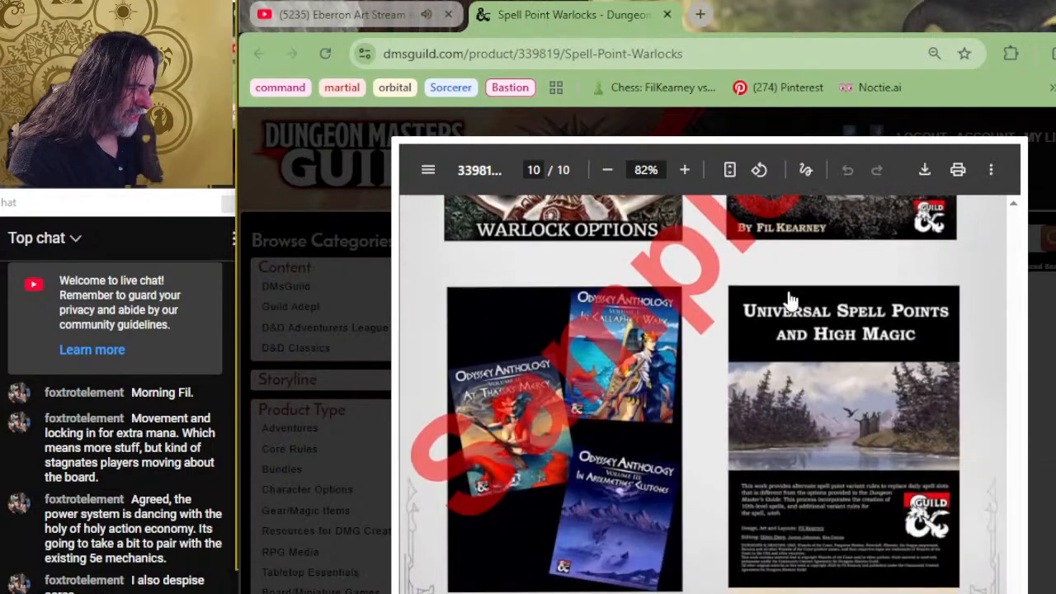
- Close the Spell Point Warlocks page and switch back to the page layout in Photoshop
click(669, 15)
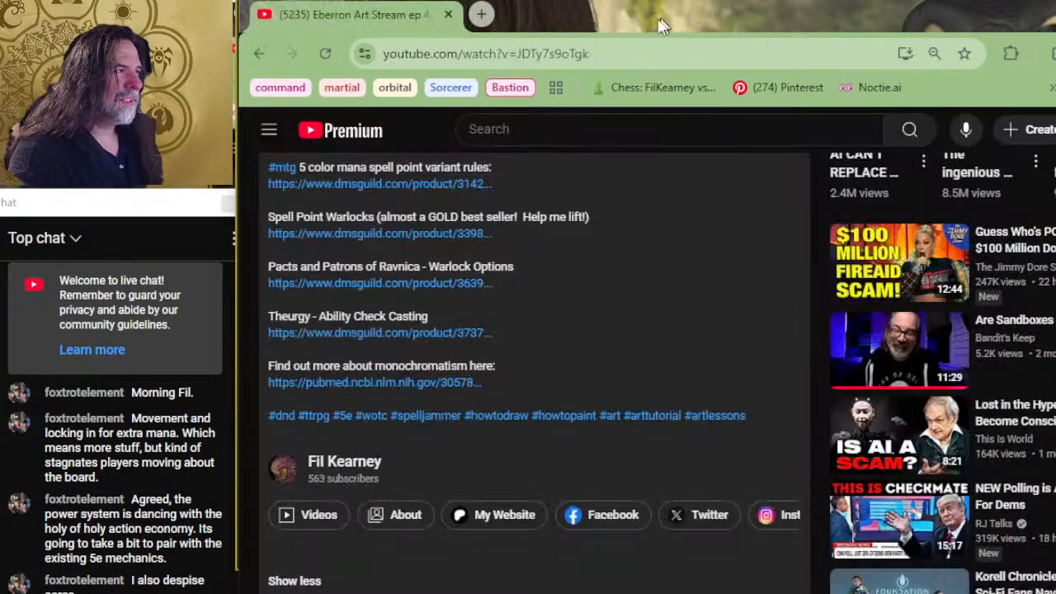
key(alt+Tab)
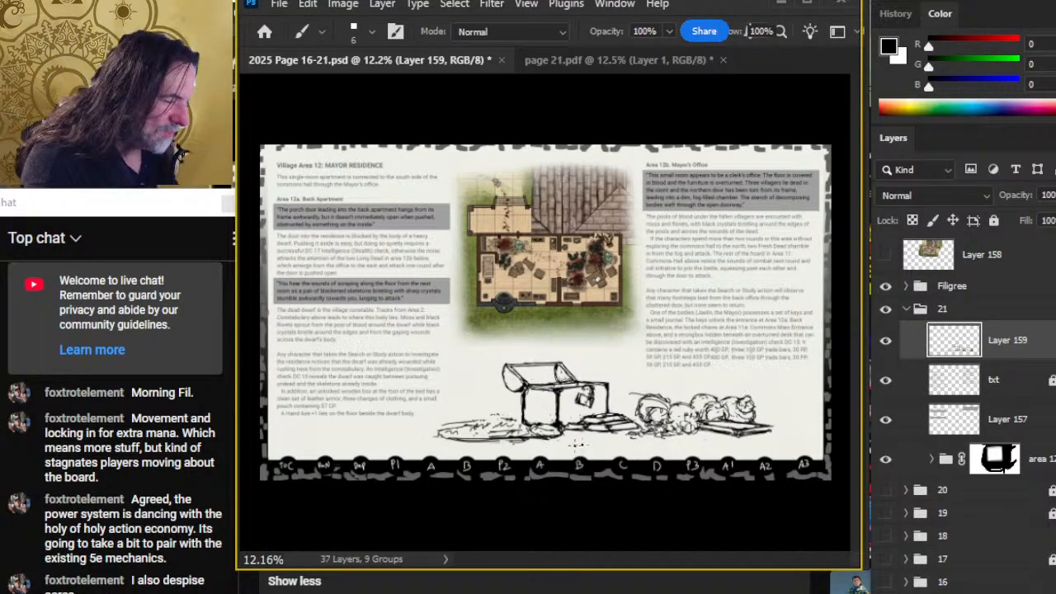
- Erase and redraw rough lines among the round bundles and spilled coins to the right of the chest
key(e)
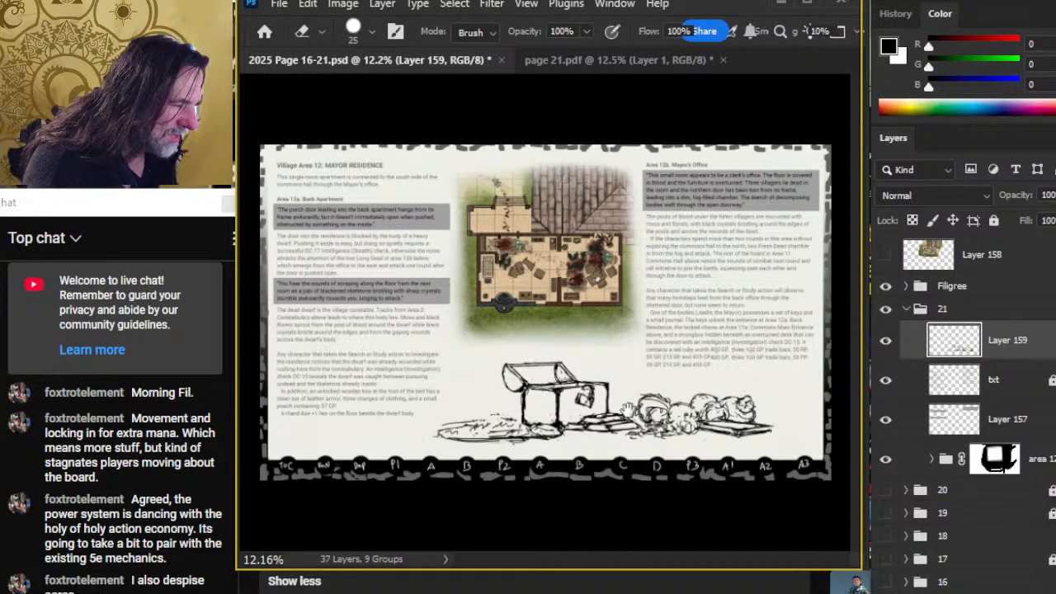
key(z)
drag(660, 417, 677, 423)
drag(670, 463, 614, 423)
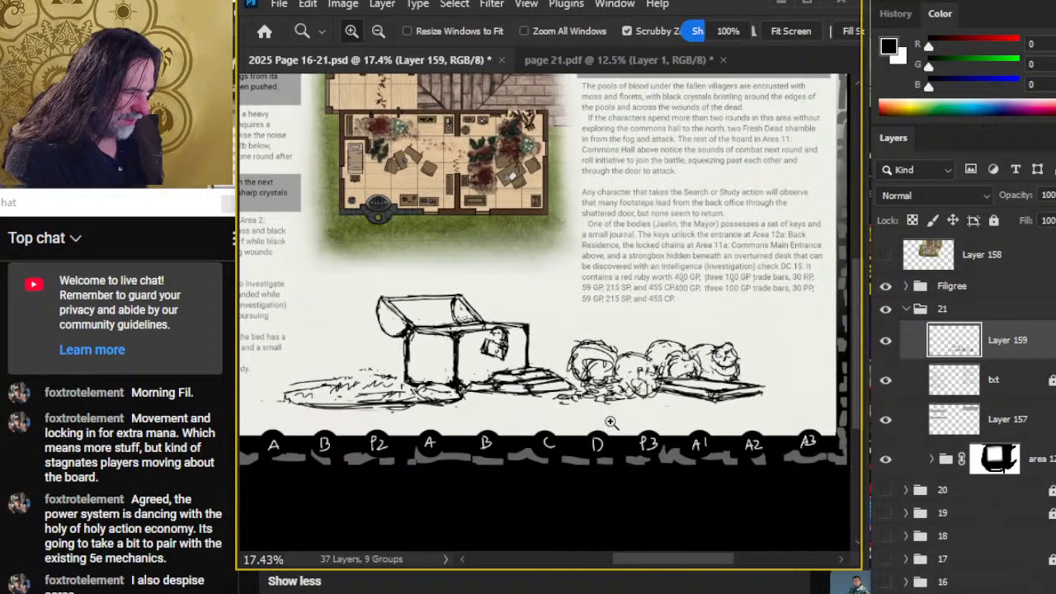
key(e)
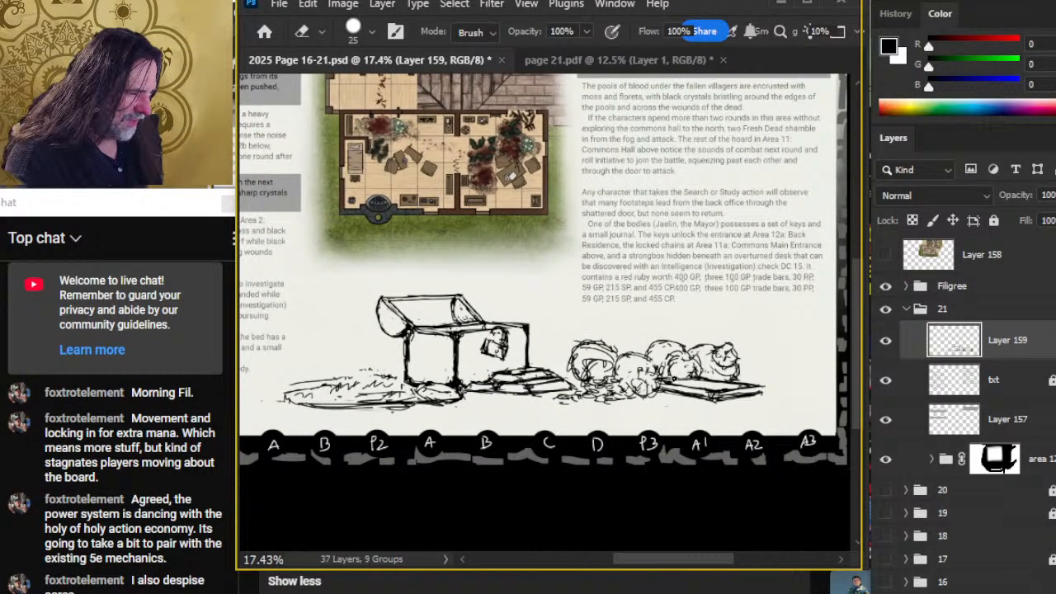
key(b)
key(e)
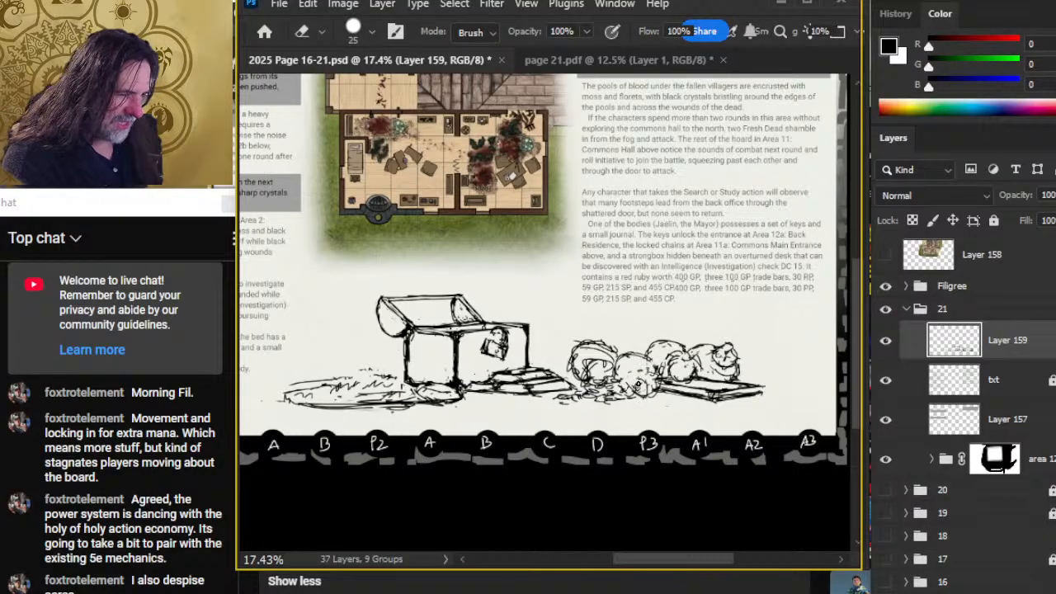
key(b)
key(z)
drag(649, 421, 615, 417)
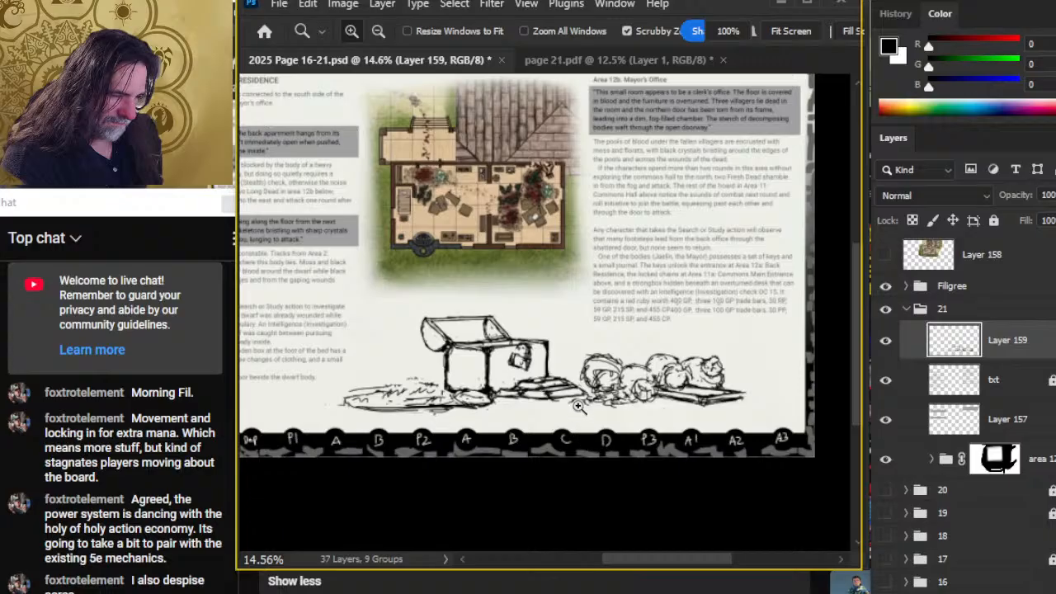
- Sketch loose coins beneath the bundles and rework the outline and folds of the bundle nearest the chest
key(b)
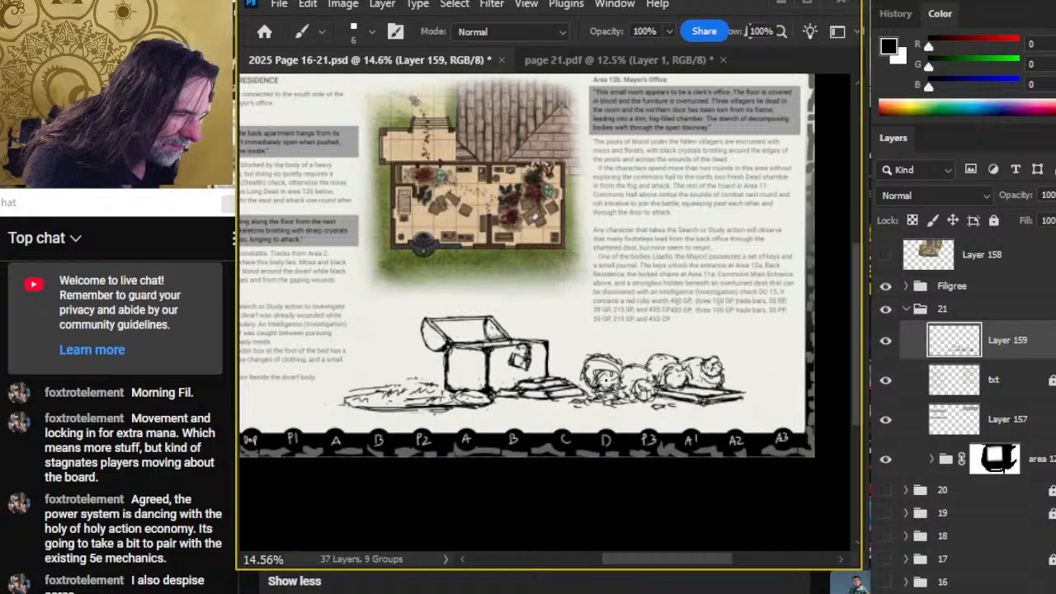
key(e)
key(b)
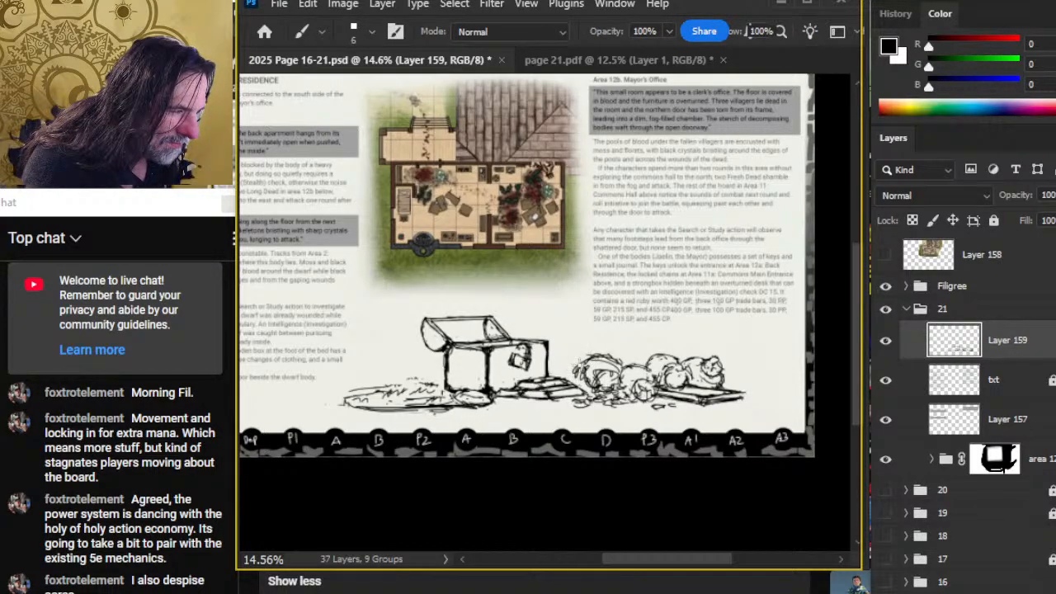
key(e)
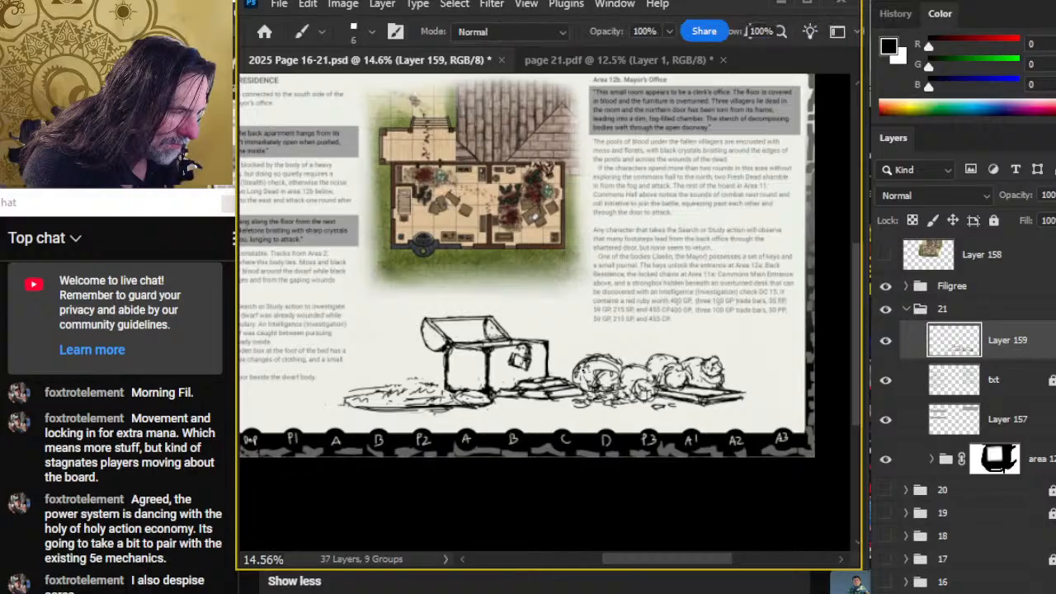
key(b)
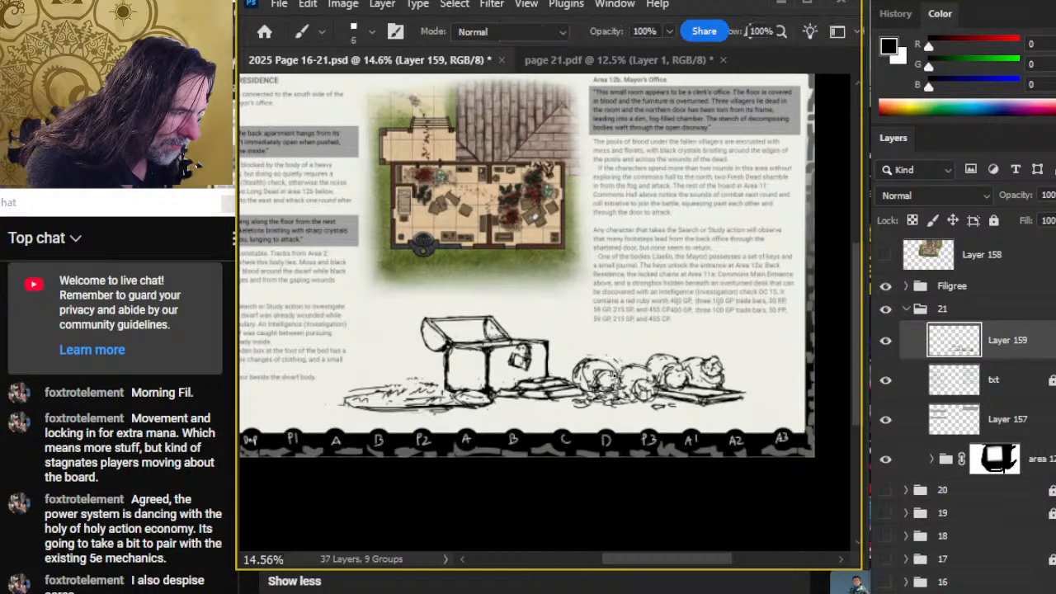
key(e)
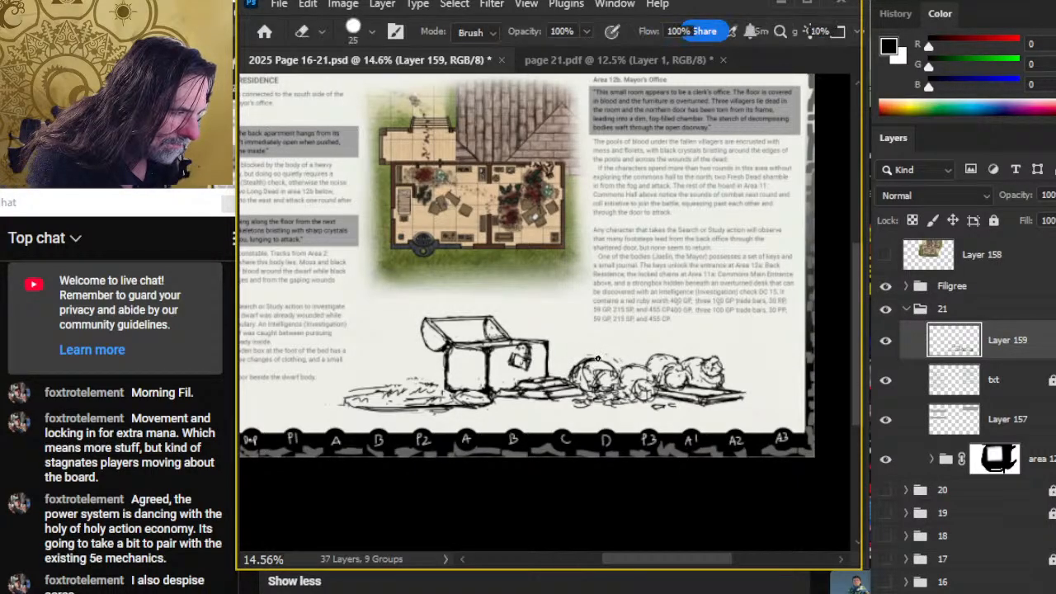
key(b)
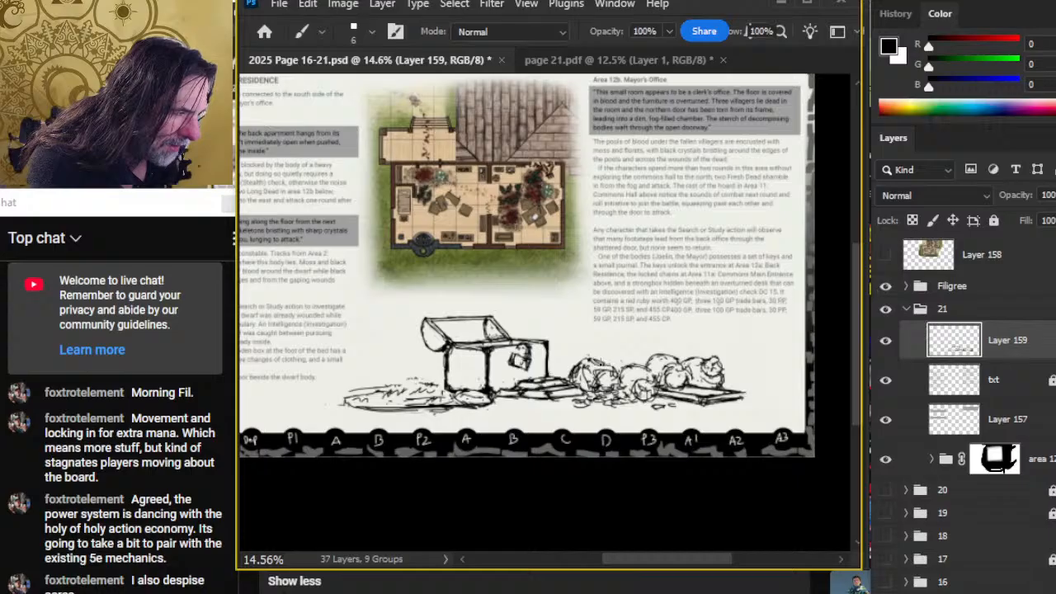
- Erase and redraw the small middle bundles between the one nearest the chest and the far pair
key(e)
key(b)
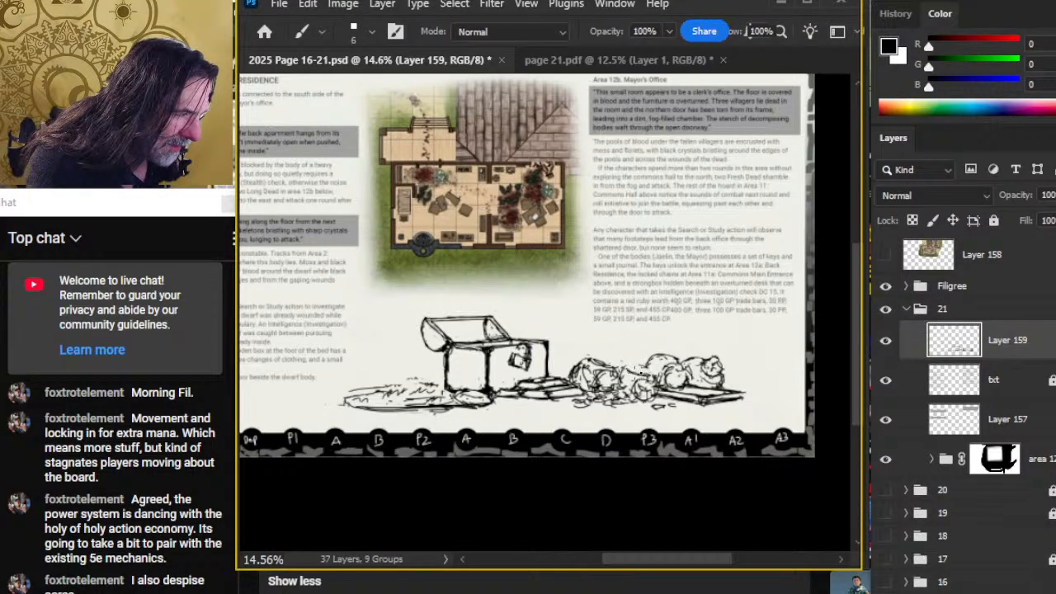
key(e)
key(b)
key(e)
key(b)
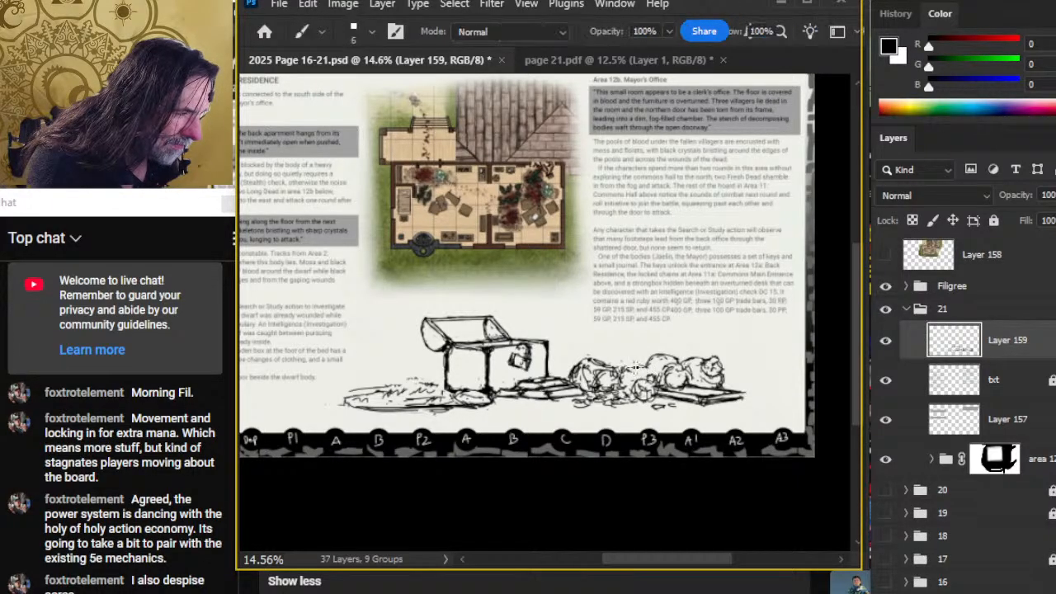
key(e)
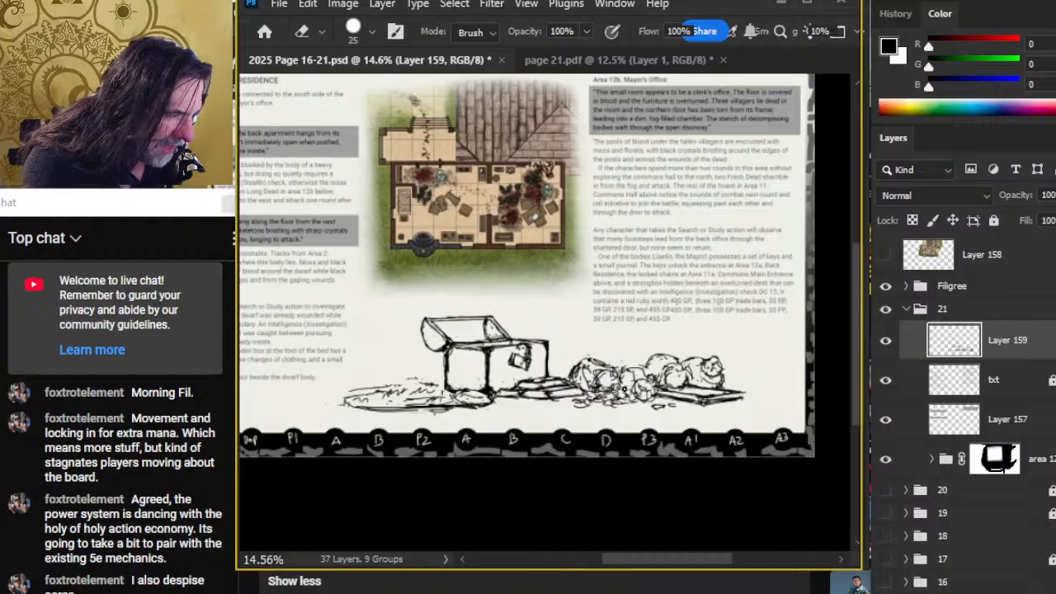
- Lasso the flat stack in front of the chest, stretch it slightly taller with Free Transform, and deselect it
key(l)
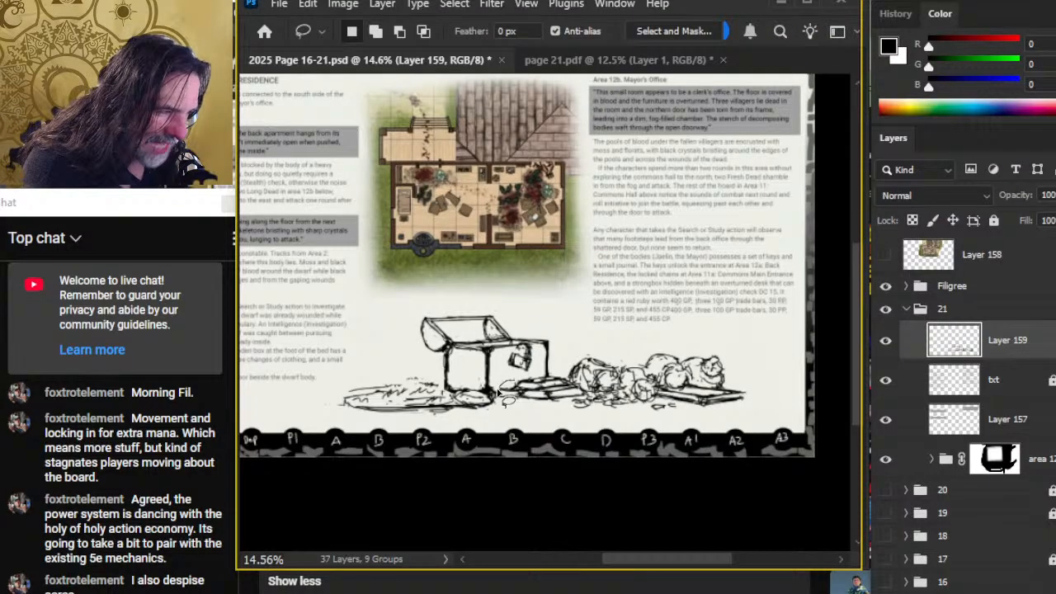
mouse_move(563, 409)
mouse_down()
mouse_move(588, 393)
mouse_move(558, 374)
mouse_move(464, 408)
mouse_up()
right_click(464, 407)
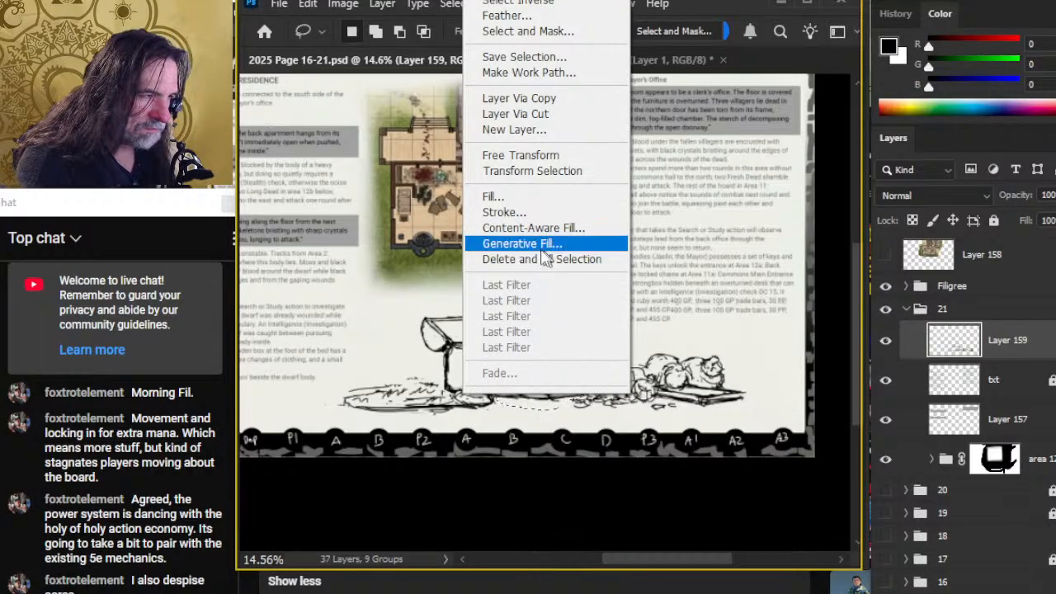
click(555, 157)
drag(540, 372, 540, 362)
key(Return)
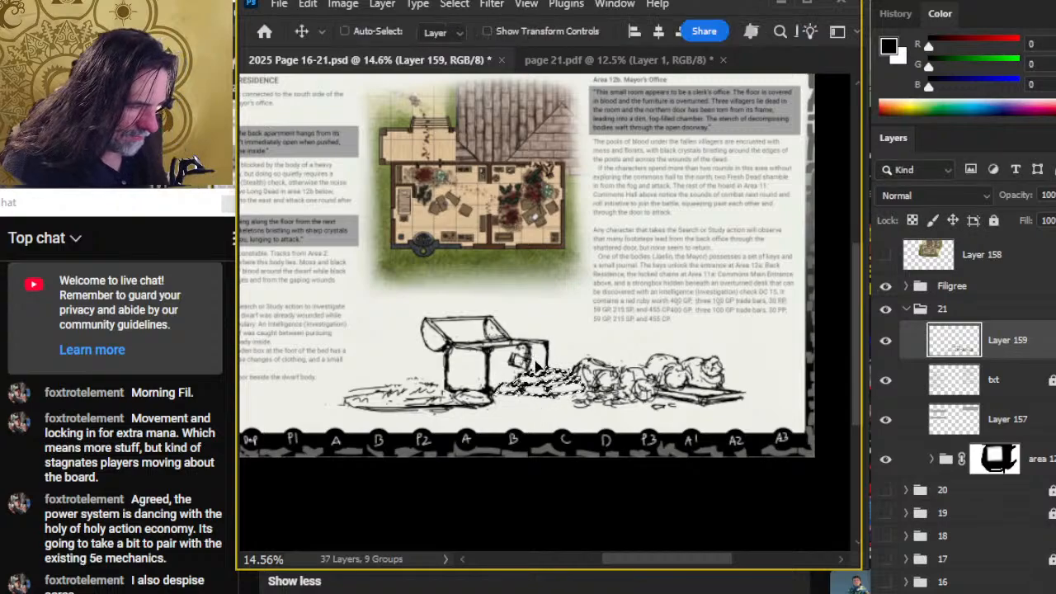
key(ctrl+d)
- Clean up the lines of the stretched stack in front of the chest with alternating eraser and brush strokes
key(z)
mouse_move(537, 366)
mouse_down()
mouse_move(549, 354)
mouse_move(501, 360)
mouse_move(553, 373)
mouse_move(602, 363)
mouse_up()
key(e)
key(b)
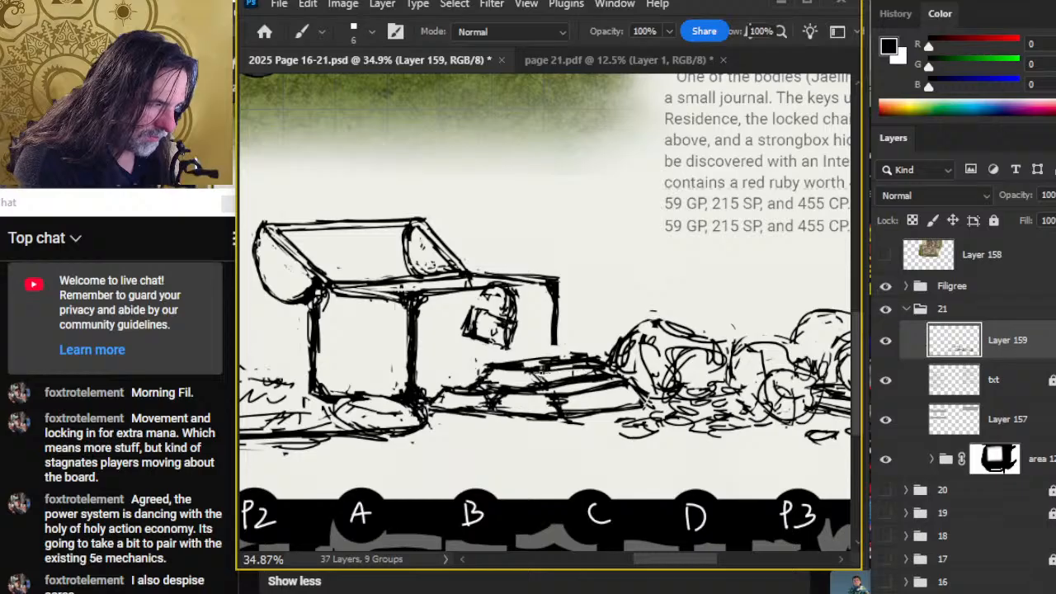
key(e)
key(b)
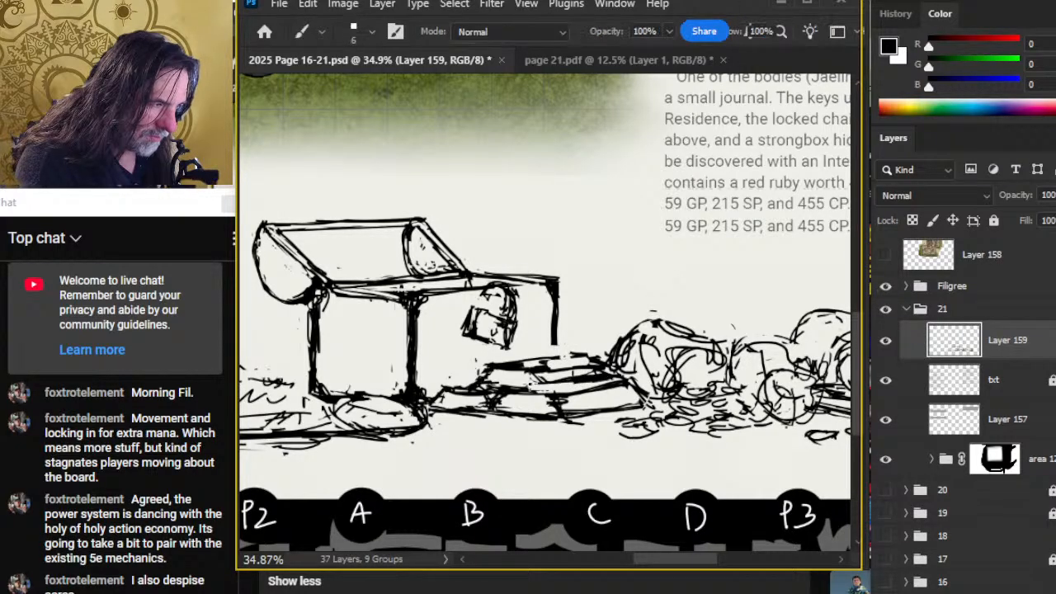
key(e)
key(b)
key(e)
key(b)
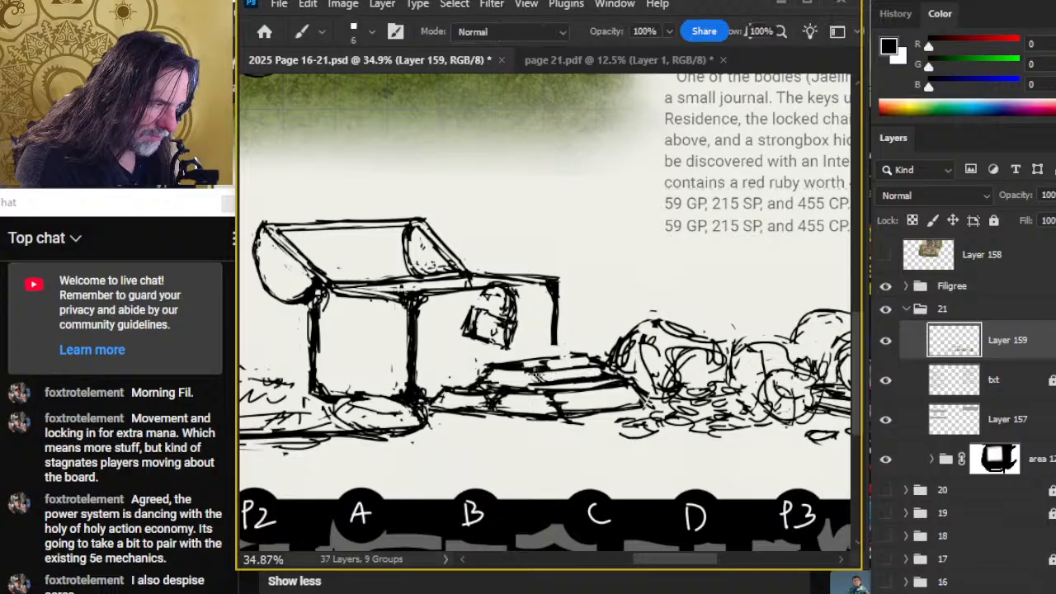
- Erase and redraw the top piece of the stack and extend the chest's rear edge down to meet it
key(e)
key(b)
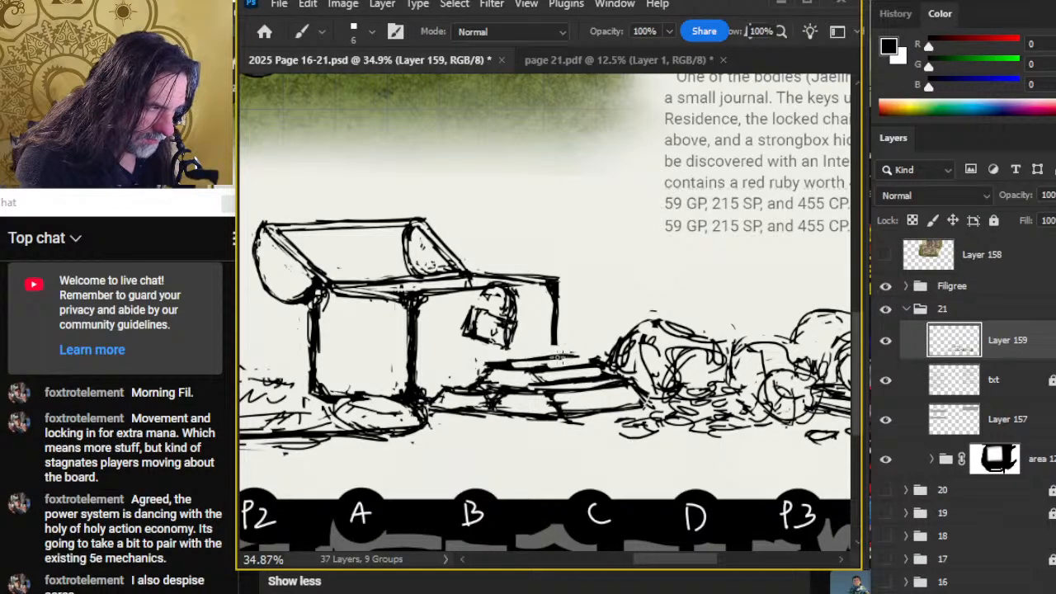
key(e)
key(b)
mouse_move(498, 369)
mouse_down()
mouse_move(577, 352)
mouse_move(500, 362)
mouse_up()
key(e)
key(b)
drag(575, 360, 503, 364)
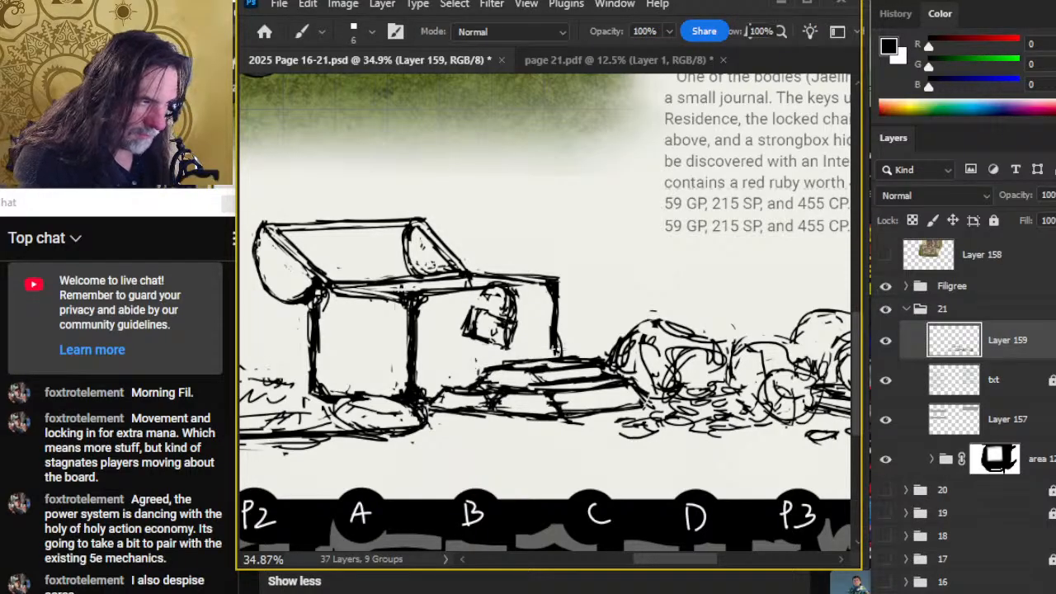
- Erase part of the base line of the pile left of the chest and shift the whole sketch slightly right
key(z)
drag(585, 348, 535, 371)
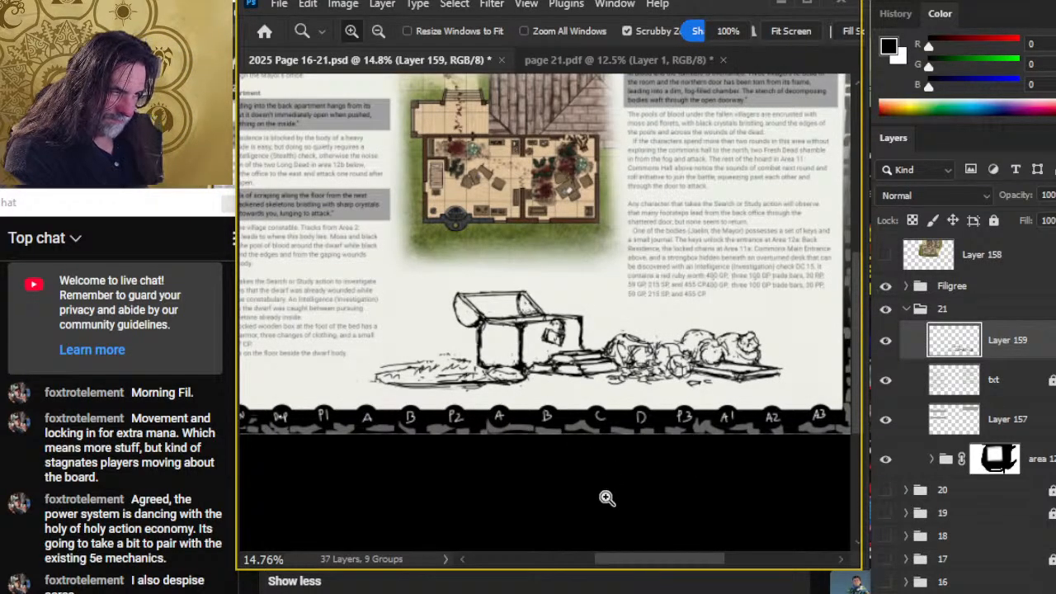
key(b)
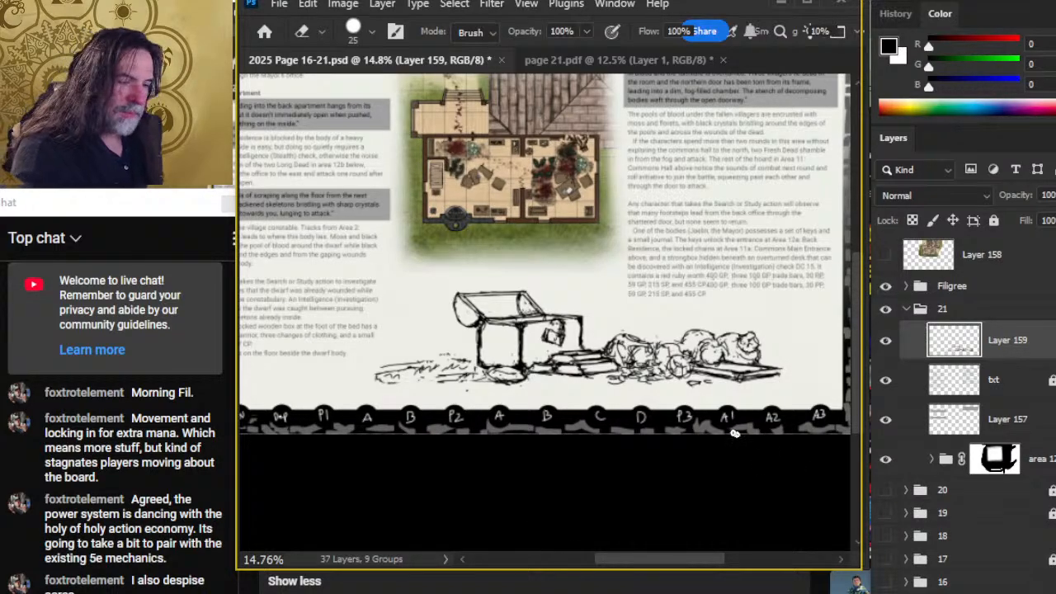
key(v)
mouse_move(682, 420)
mouse_down()
mouse_move(702, 412)
mouse_move(694, 418)
mouse_up()
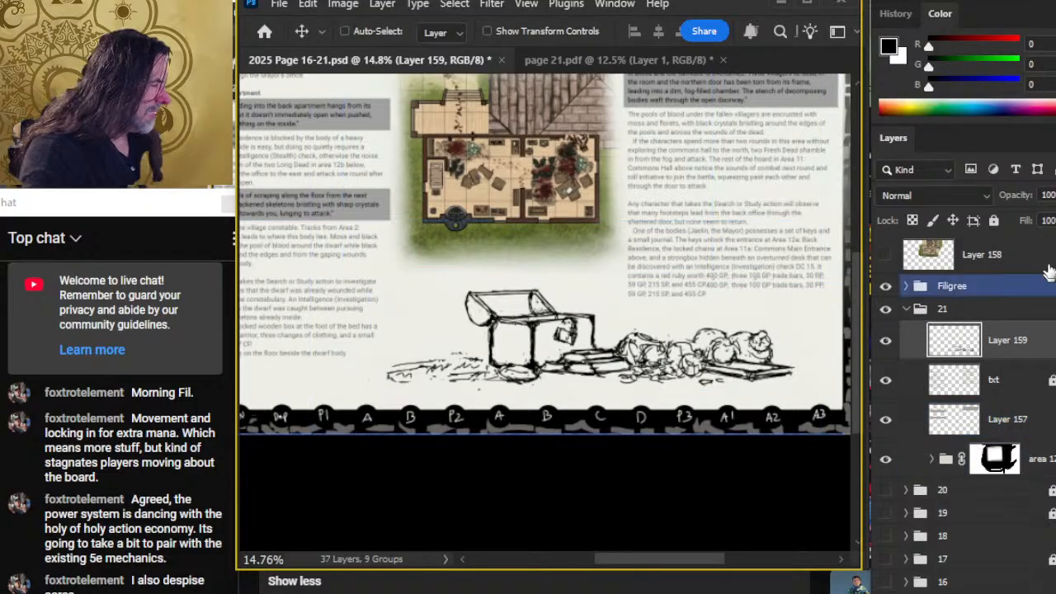
- Lower the sketch layer's opacity to 33% and nudge the illustration slightly left beneath the map
drag(1055, 196, 1023, 240)
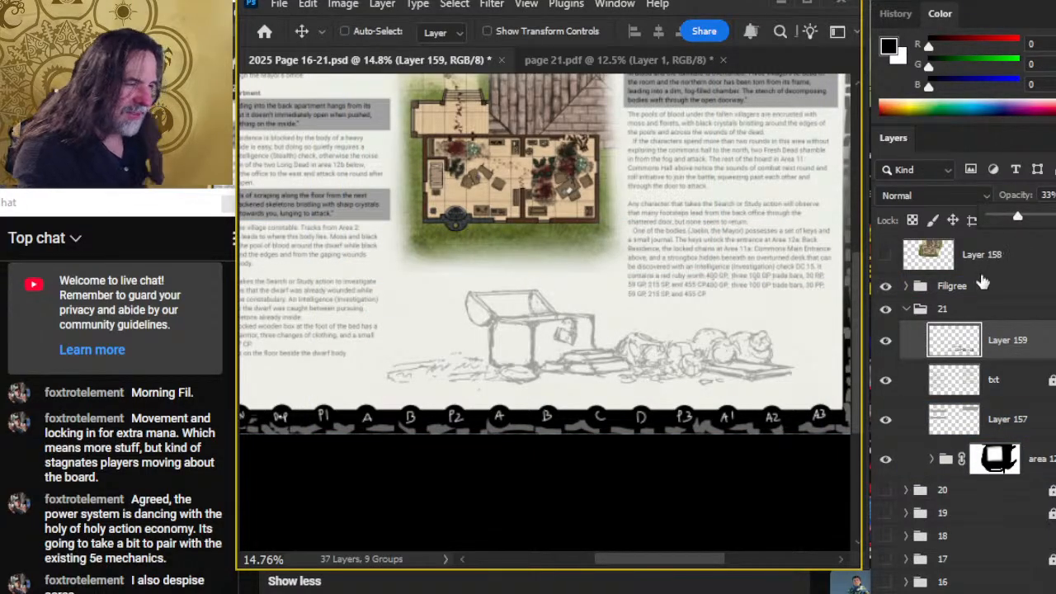
key(z)
drag(684, 377, 634, 355)
key(v)
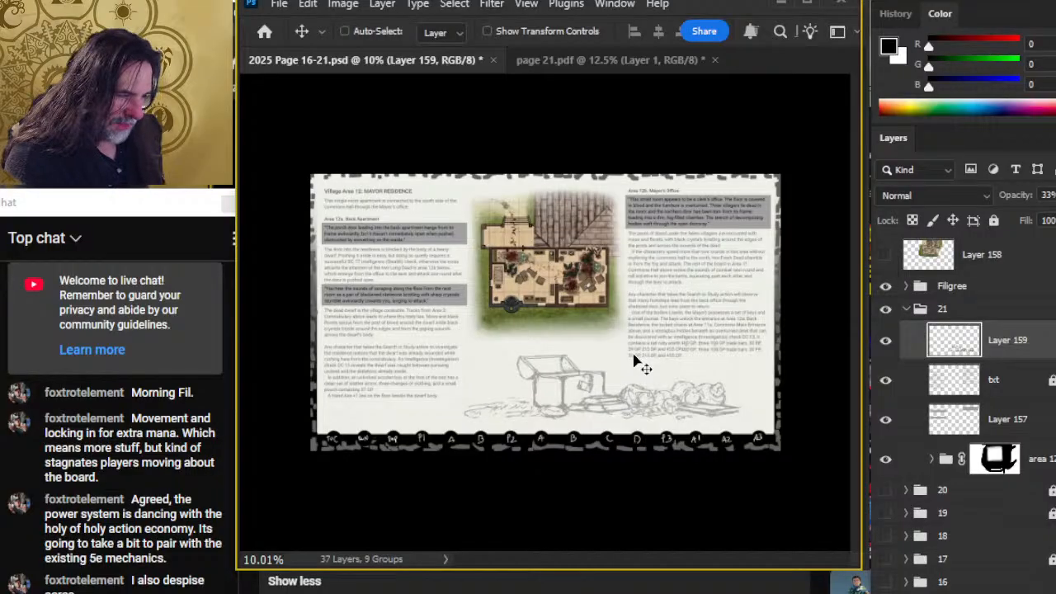
drag(566, 354, 585, 332)
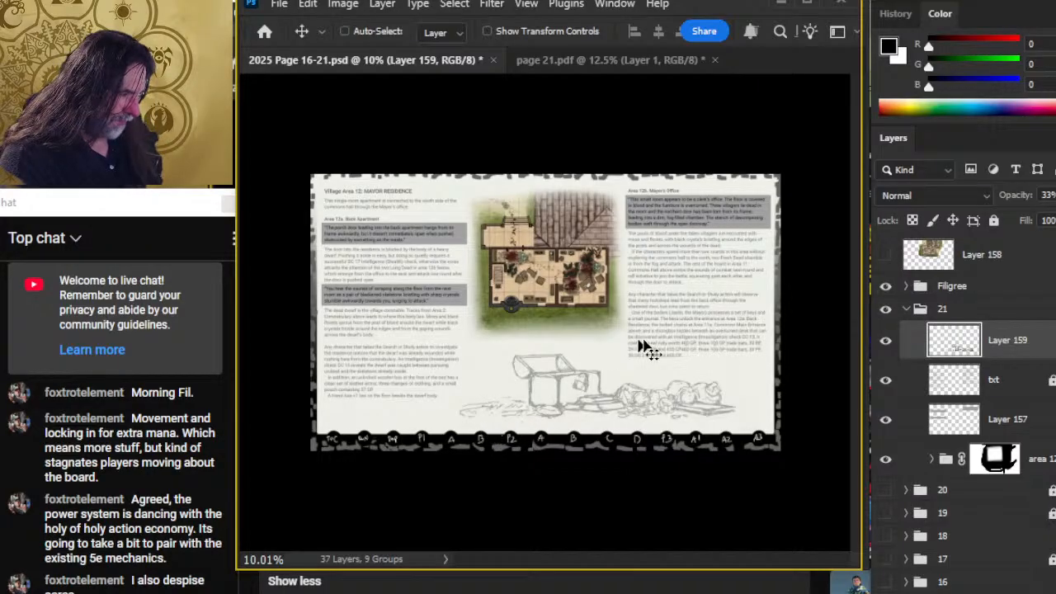
- Reduce the sketch layer's opacity to 22% and add a new empty layer above it
key(z)
drag(686, 322, 751, 350)
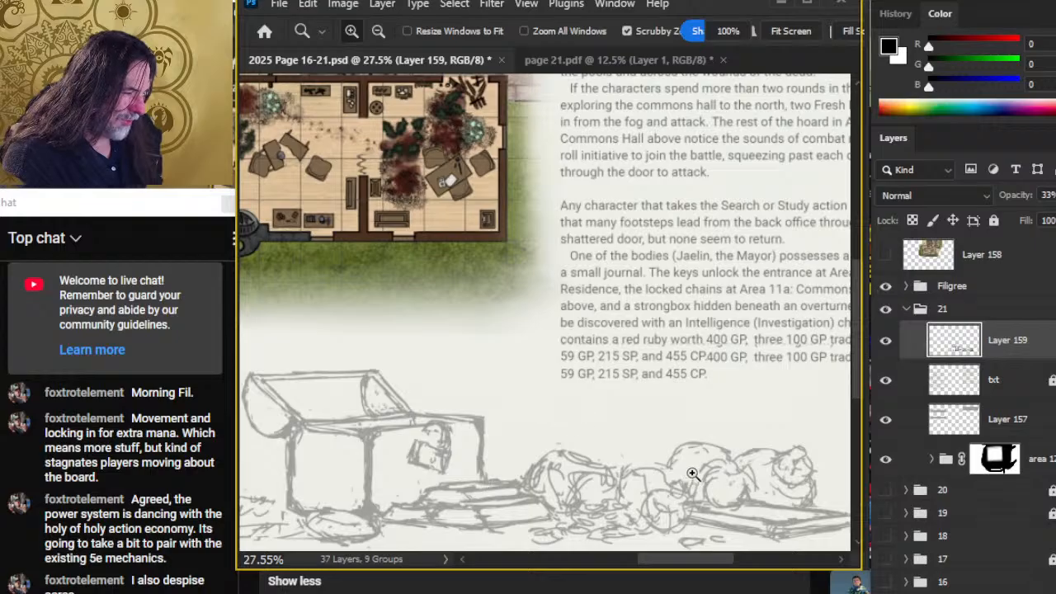
drag(691, 477, 664, 457)
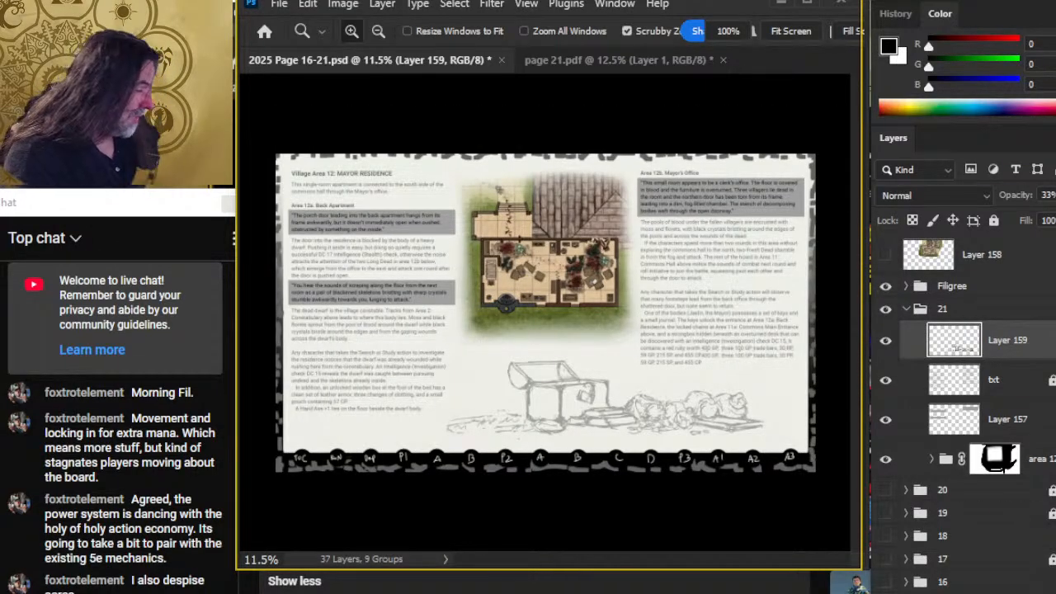
click(1055, 196)
drag(1016, 216, 1018, 222)
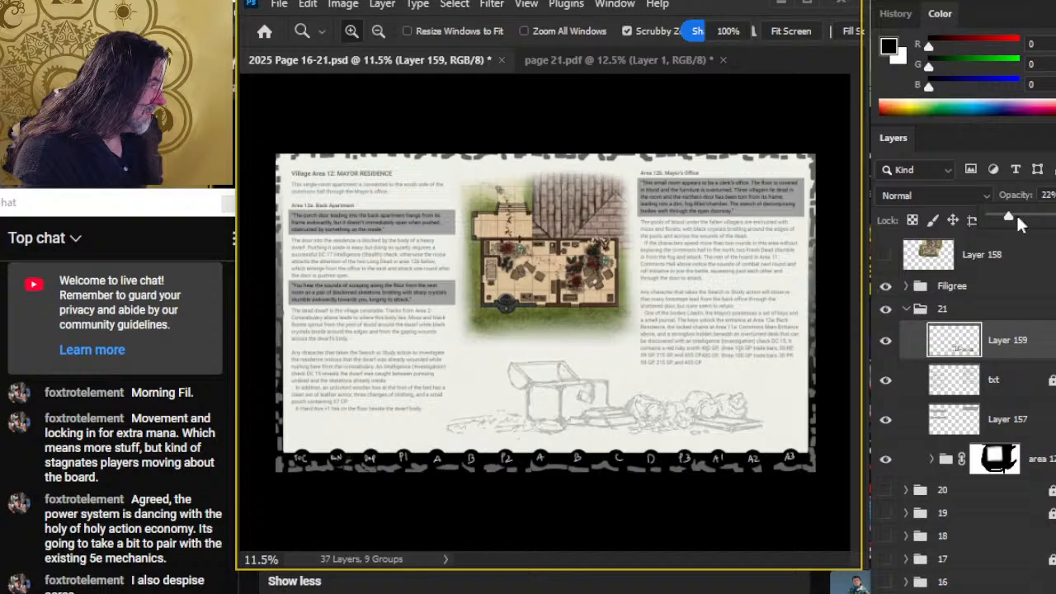
key(ctrl+alt+shift+n)
- Ink the front upper and lower edges of the flat book with two straight black brush lines and close their right end
drag(682, 467, 791, 476)
drag(610, 362, 636, 362)
mouse_move(576, 361)
mouse_down()
mouse_move(512, 362)
mouse_move(466, 328)
mouse_move(565, 343)
mouse_up()
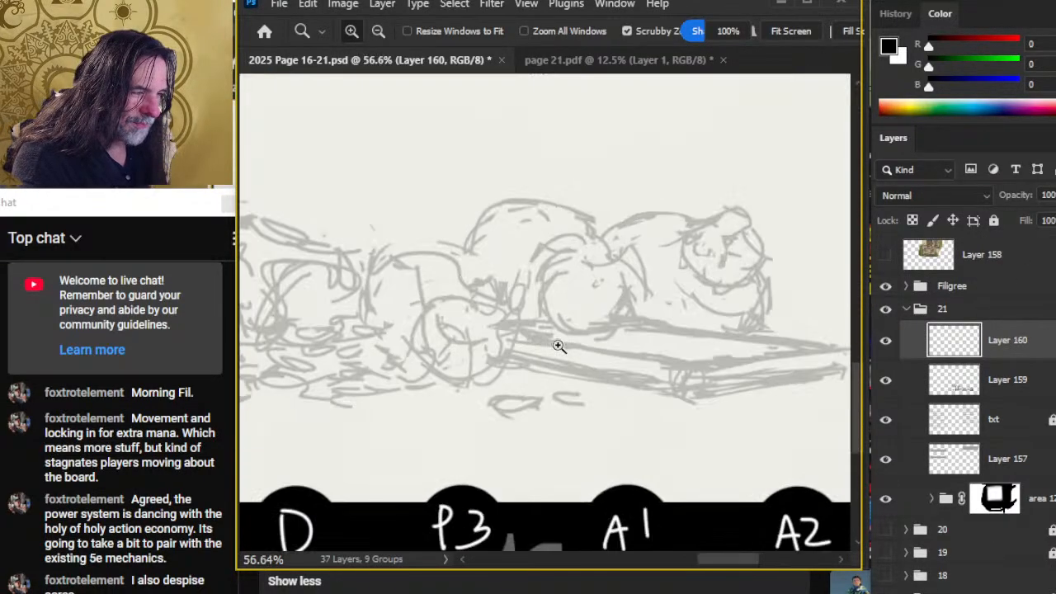
key(b)
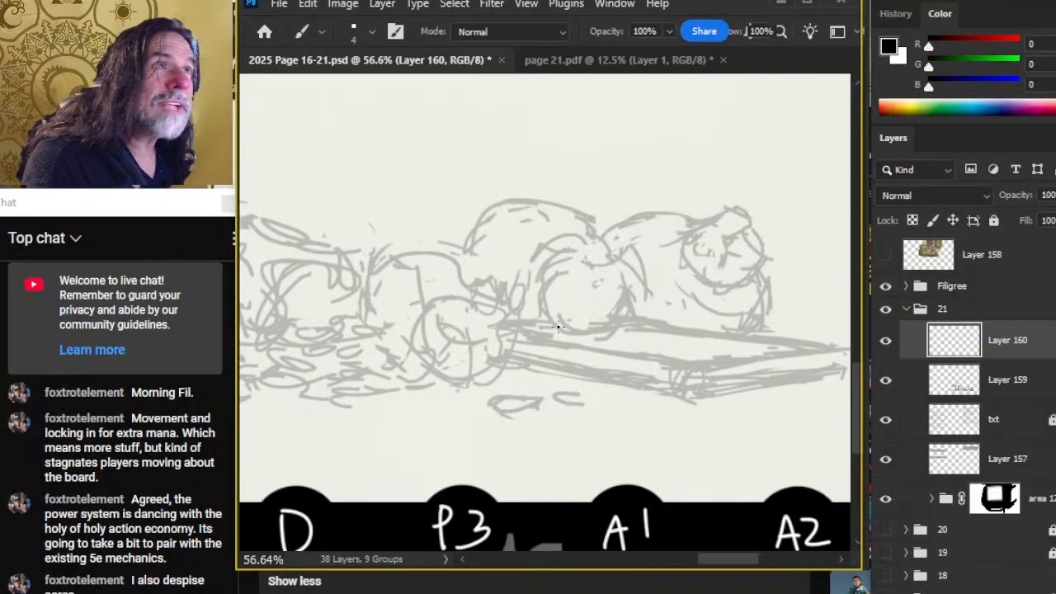
click(506, 334)
shift+click(698, 364)
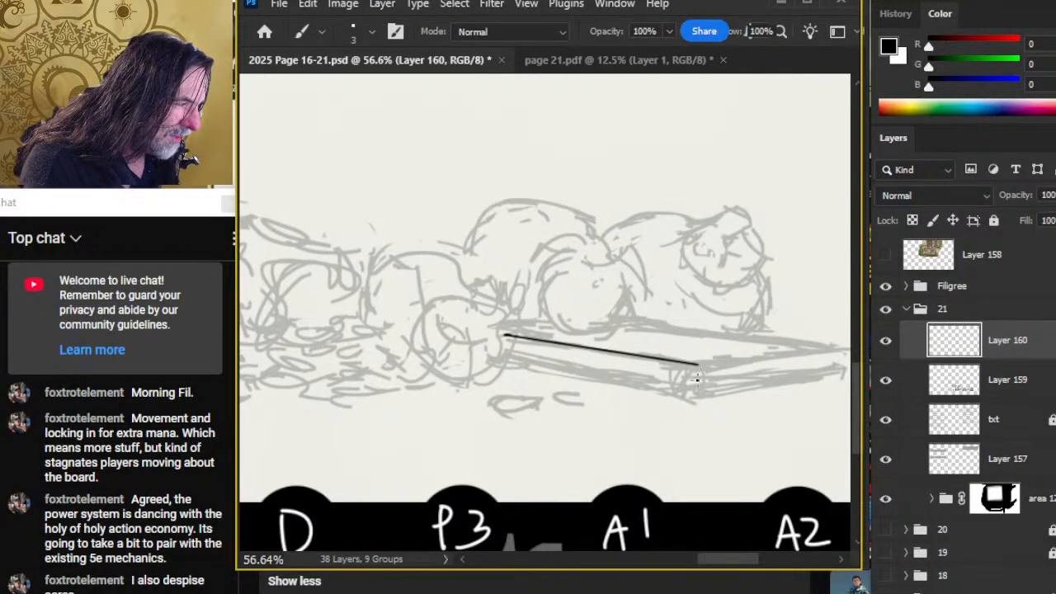
click(491, 363)
shift+click(694, 398)
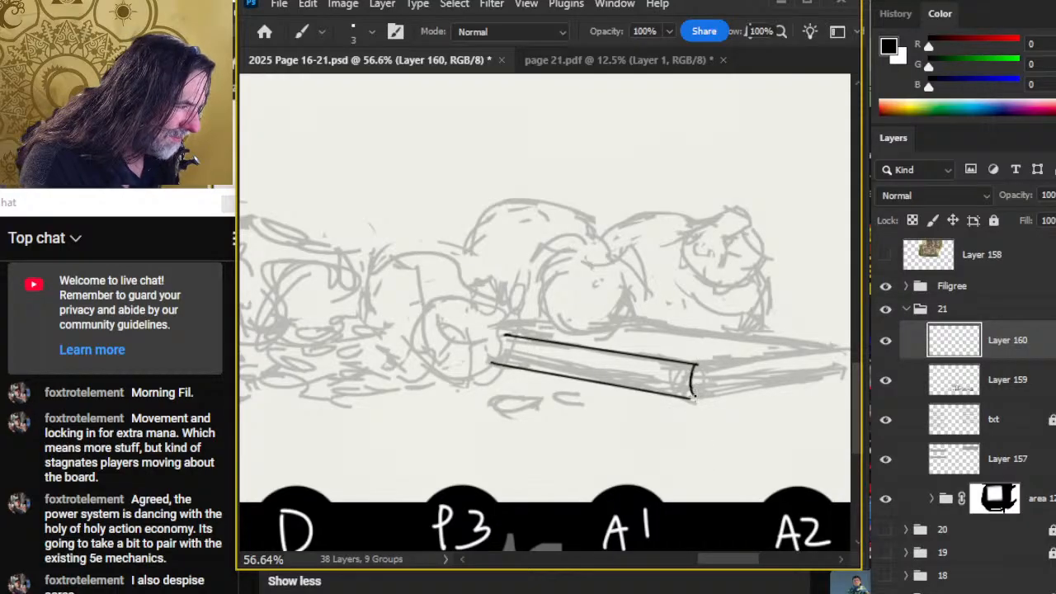
- Refine the short curved corner joining the book's two front edges, thickening its ends and erasing the overshoots
key(e)
key(b)
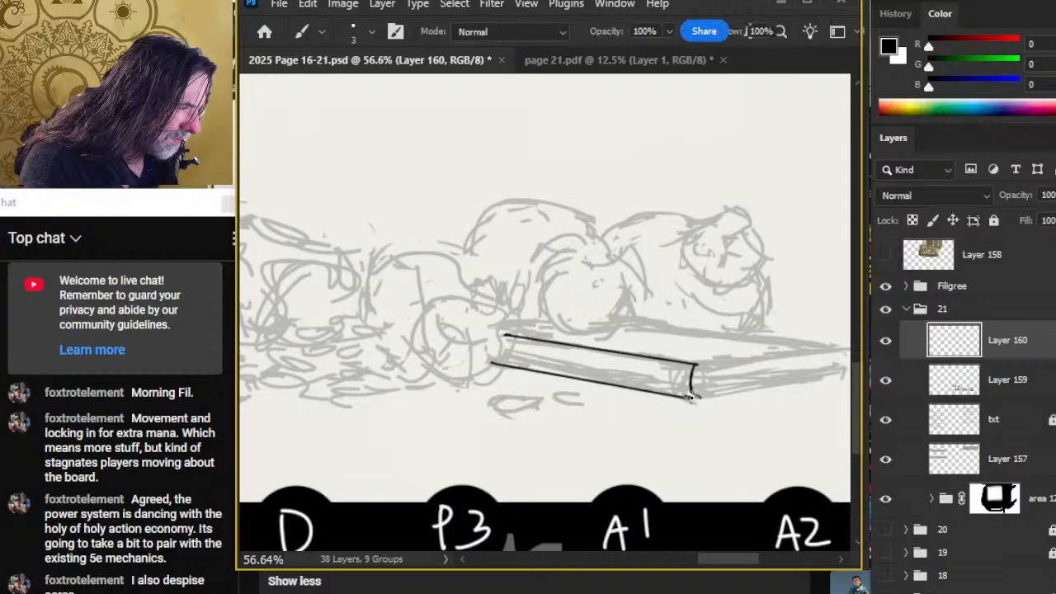
key(e)
key(b)
key(e)
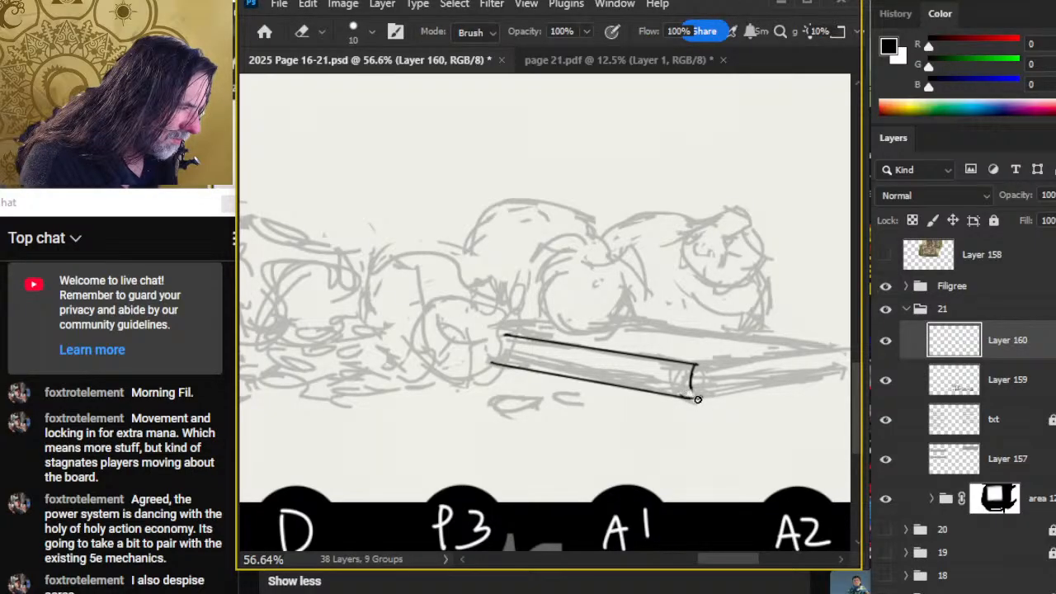
key(b)
key(e)
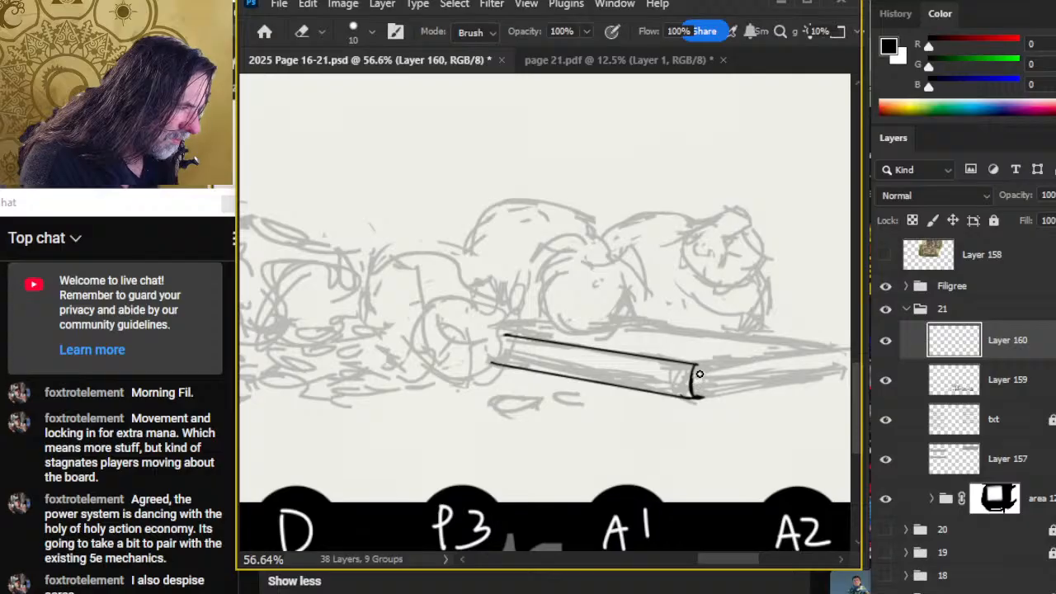
key(b)
key(e)
key(b)
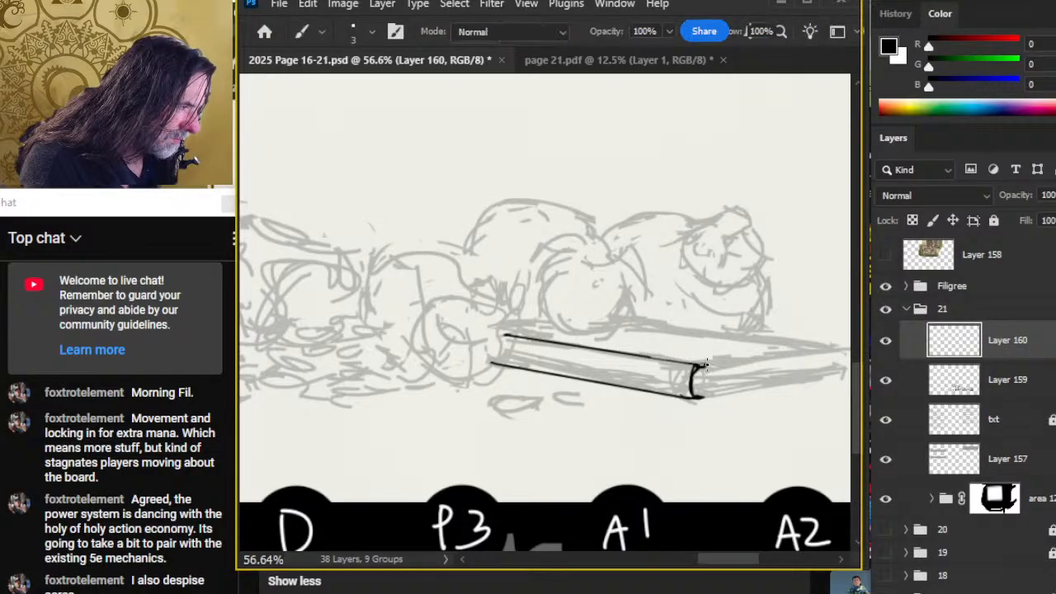
- Double the book's front upper edge with straight strokes, erase their left part, and select the lower edge line
shift+click(506, 340)
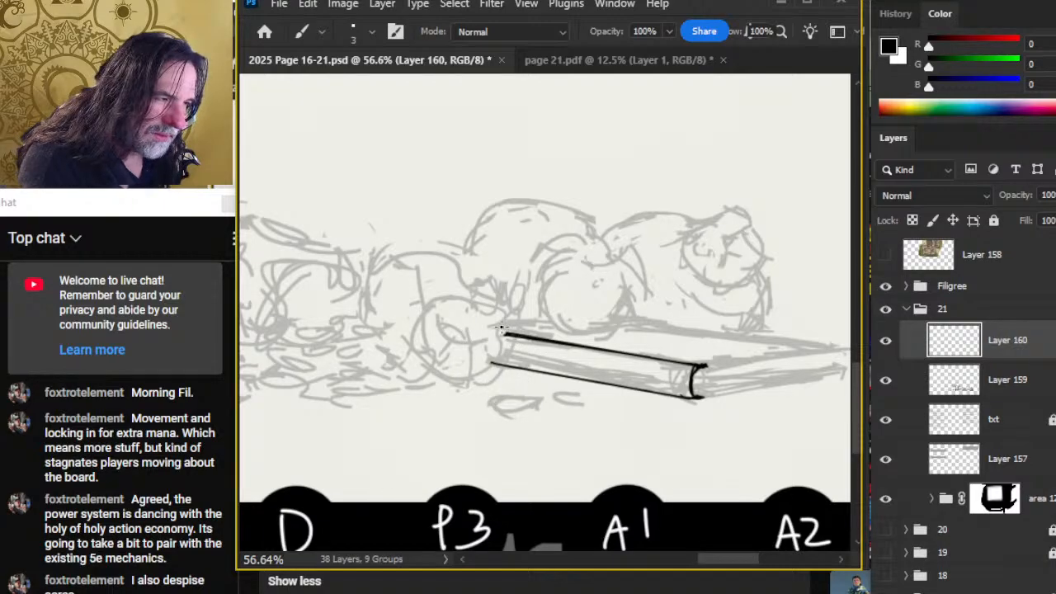
shift+click(704, 367)
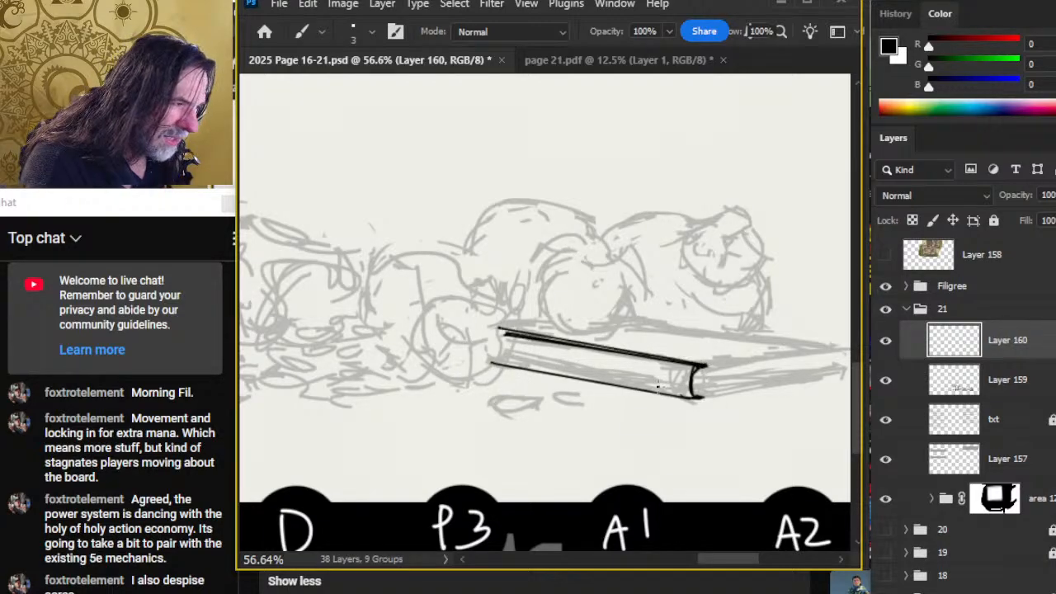
key(e)
mouse_move(565, 350)
mouse_down()
mouse_move(500, 332)
mouse_move(631, 364)
mouse_move(479, 324)
mouse_move(522, 334)
mouse_move(545, 356)
mouse_move(452, 357)
mouse_move(592, 417)
mouse_move(690, 399)
mouse_up()
key(l)
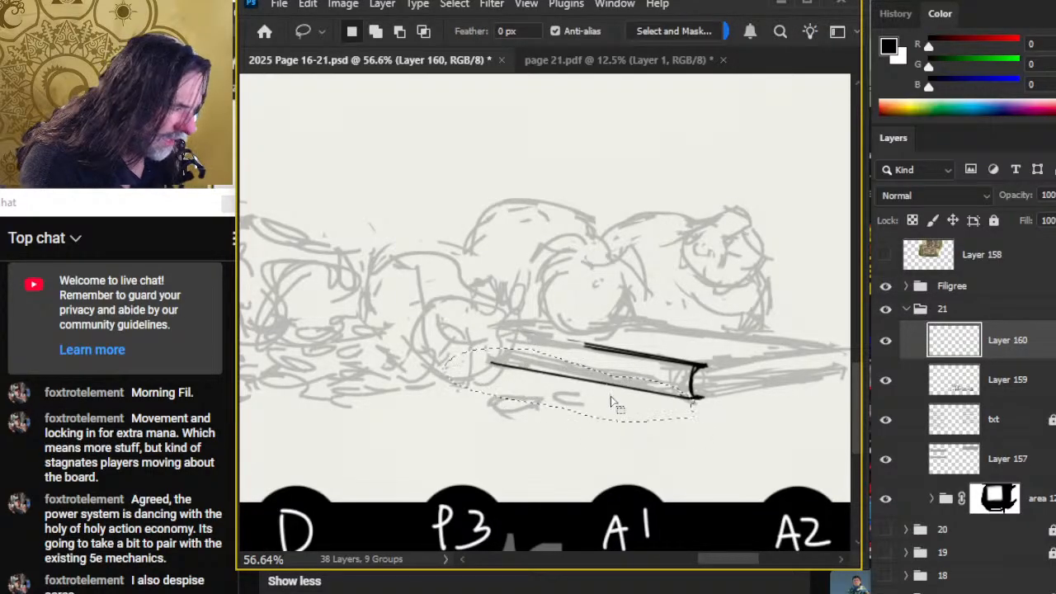
key(ctrl+x)
key(ctrl+shift+alt+n)
key(ctrl+z)
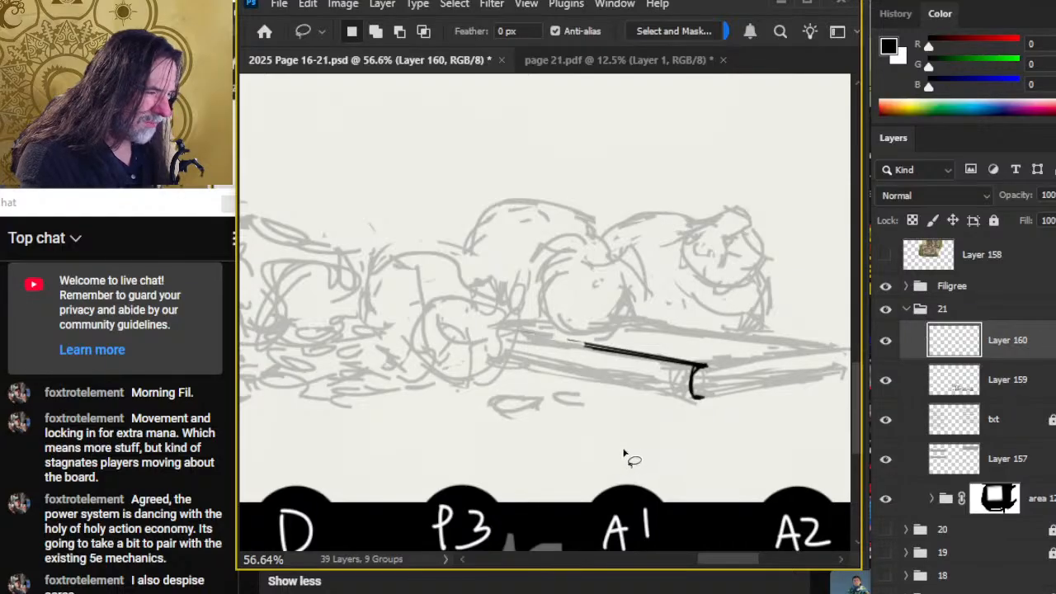
key(ctrl+z)
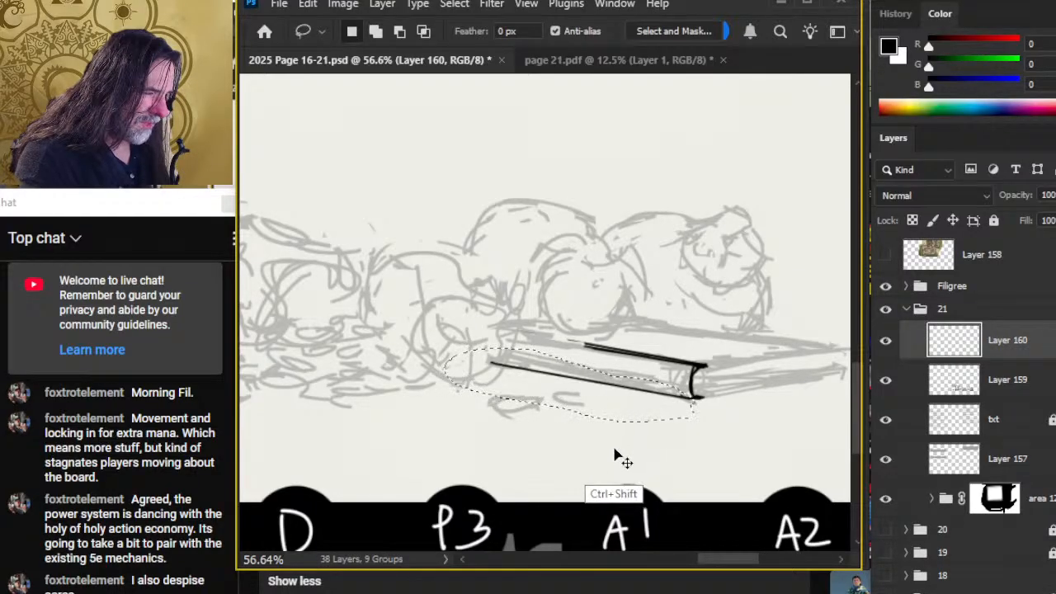
- Copy the book's lower front edge line to a separate layer and move the copy up as the clean upper edge
key(ctrl+shift+j)
key(v)
mouse_move(702, 476)
mouse_down()
mouse_move(699, 444)
mouse_move(689, 472)
mouse_move(668, 483)
mouse_move(675, 433)
mouse_up()
key(ctrl+e)
key(ctrl+j)
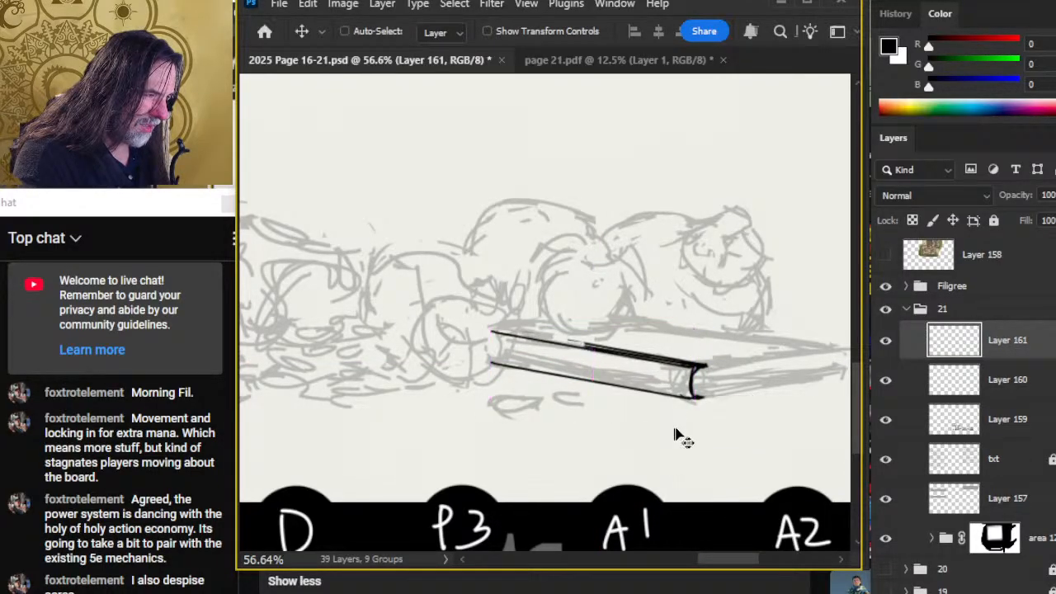
- Erase the remaining old upper edge strokes on Layer 160 beneath the clean copied line
click(1008, 380)
key(e)
mouse_move(619, 351)
mouse_down()
mouse_move(670, 357)
mouse_move(635, 357)
mouse_up()
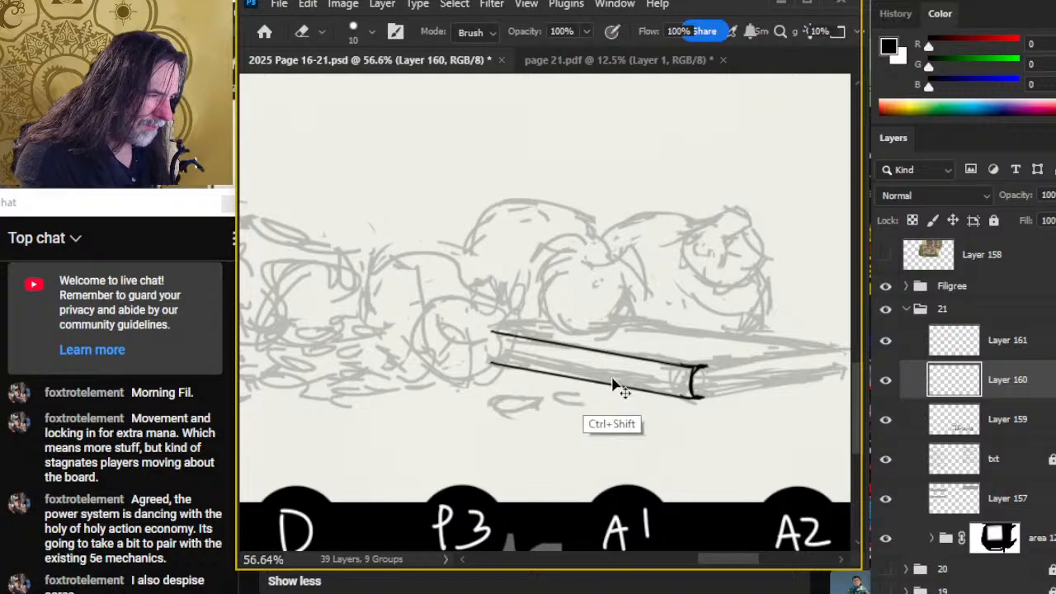
- Duplicate the edge line onto another layer and place it just above the upper edge to form a thin cover
key(ctrl+j)
key(v)
drag(715, 443, 713, 417)
right_click(714, 424)
drag(695, 380, 698, 383)
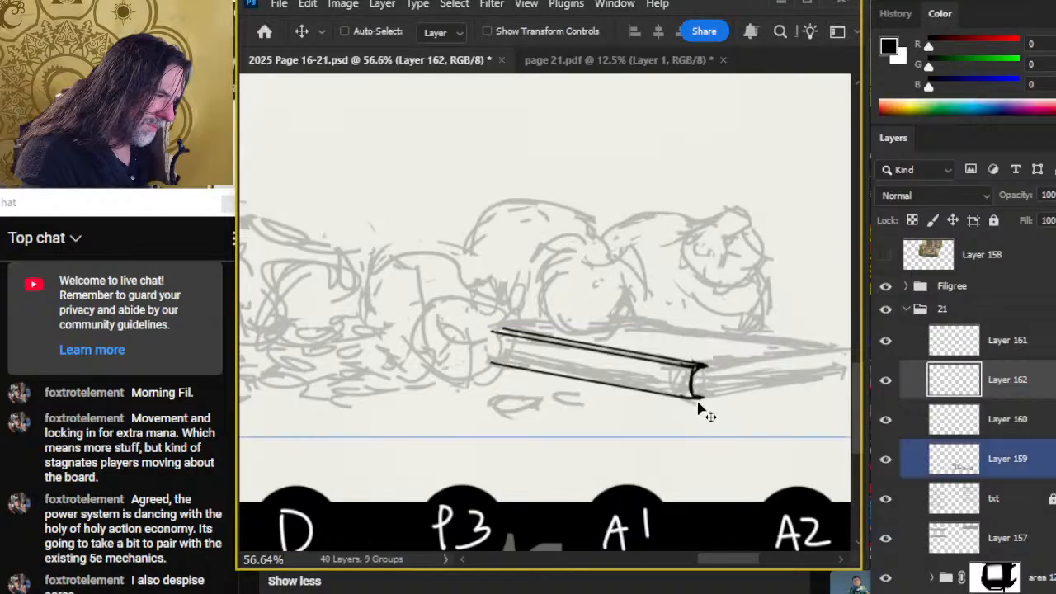
- Skew the upper edge line on Layer 161 slightly at its left end to adjust its perspective
key(l)
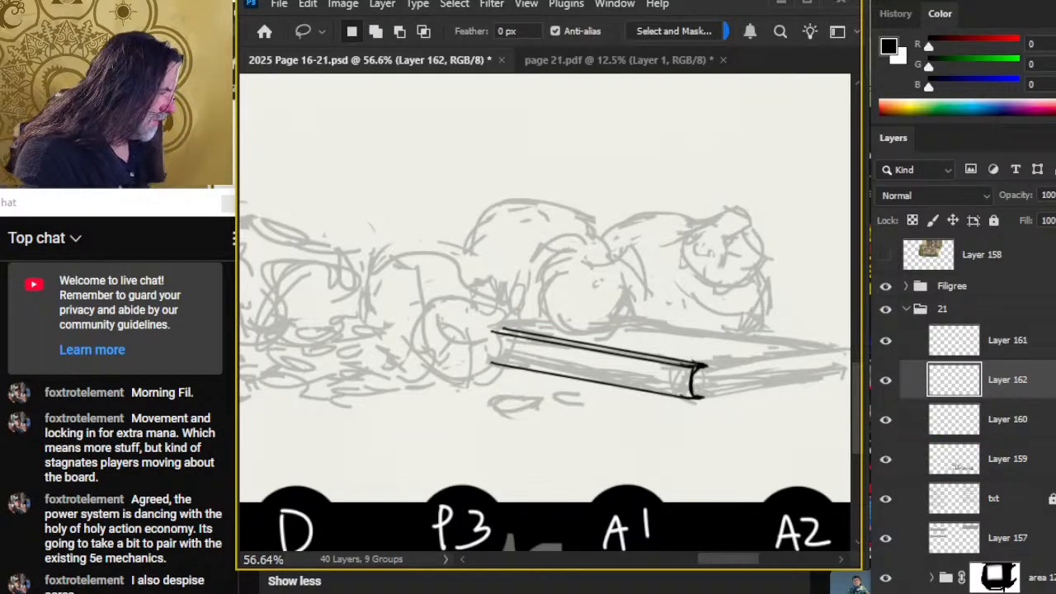
click(908, 347)
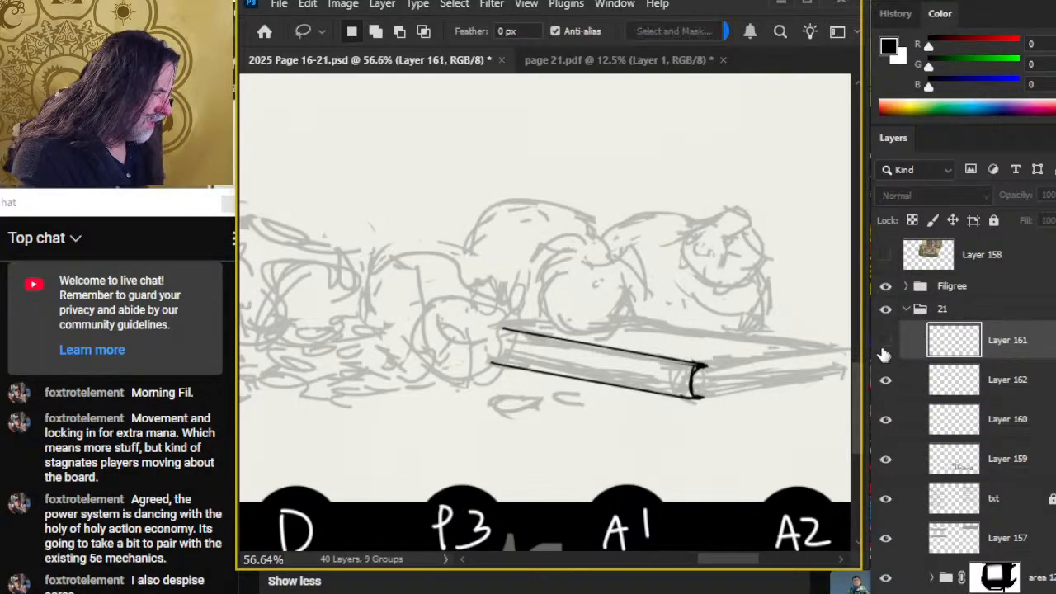
right_click(726, 372)
click(780, 543)
right_click(417, 339)
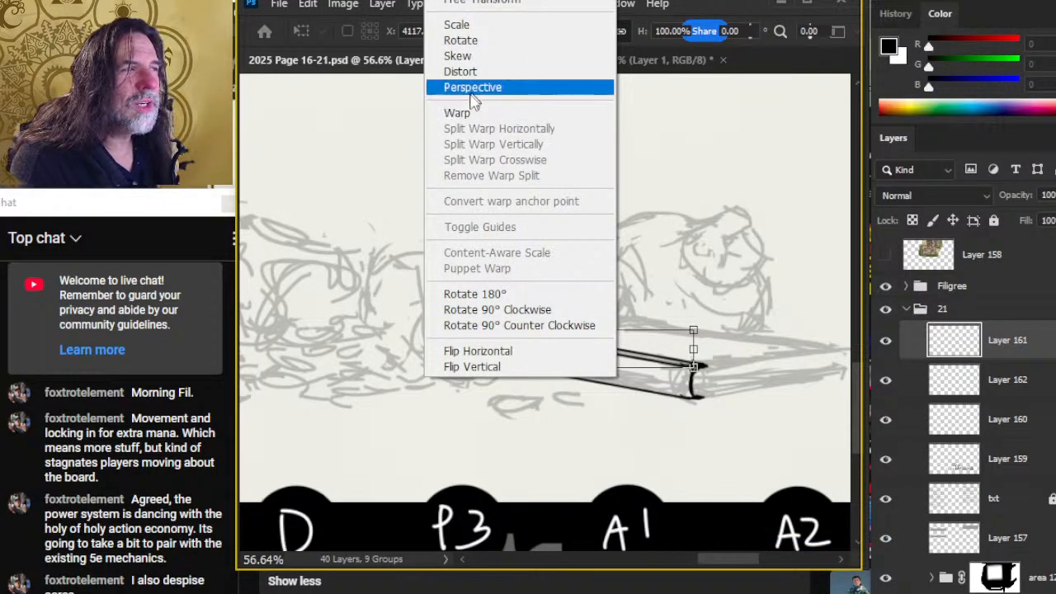
click(492, 58)
drag(492, 365, 493, 369)
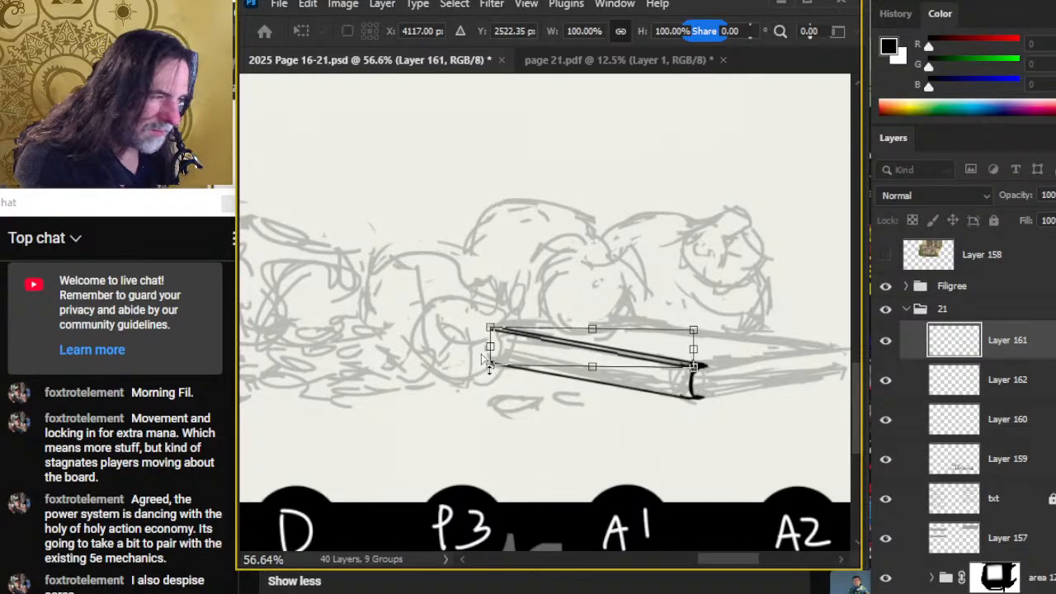
key(Return)
- Nudge the Layer 161 edge line slightly right and down to separate it from the parallel cover line
key(e)
key(v)
key(Right)
key(Right)
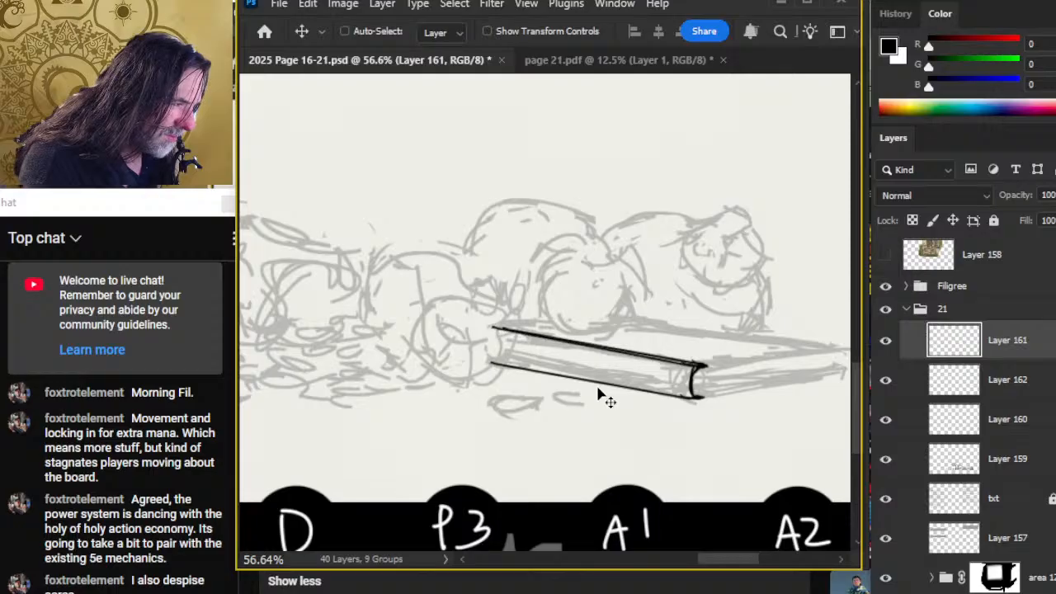
key(Down)
key(Down)
key(Down)
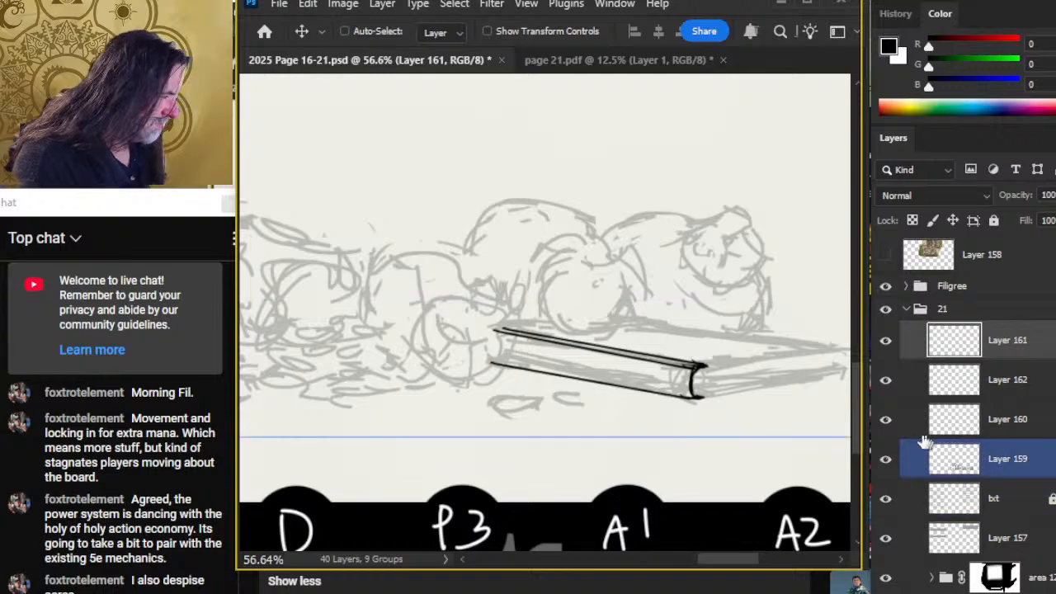
- Select the book's lower front edge on Layer 160 and skew its left end slightly upward
click(906, 430)
key(l)
mouse_move(497, 341)
mouse_down()
mouse_move(519, 405)
mouse_move(710, 441)
mouse_move(733, 417)
mouse_move(717, 402)
mouse_move(661, 405)
mouse_up()
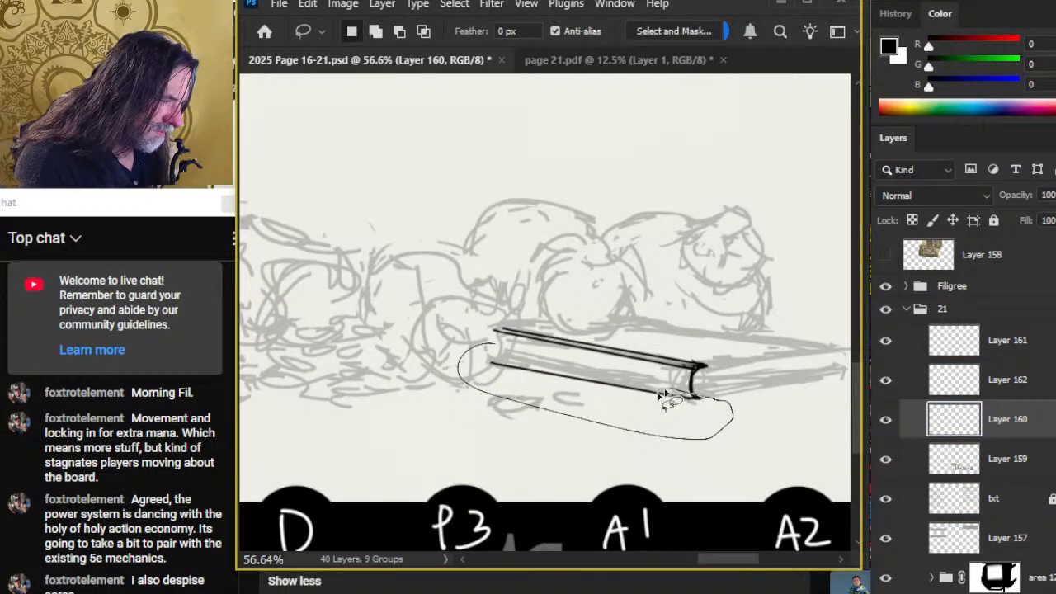
right_click(658, 402)
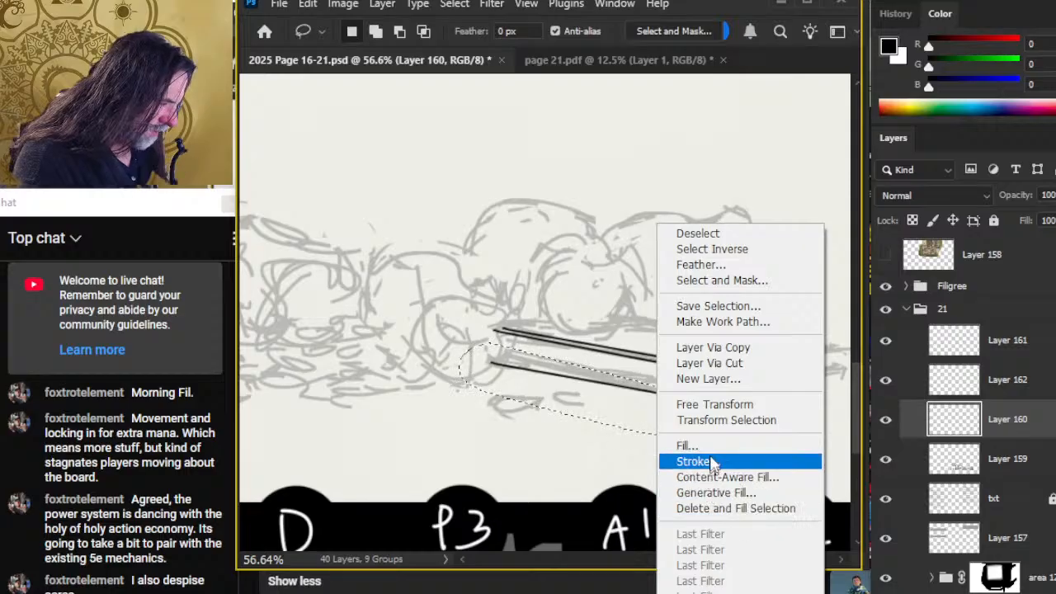
click(710, 404)
right_click(507, 217)
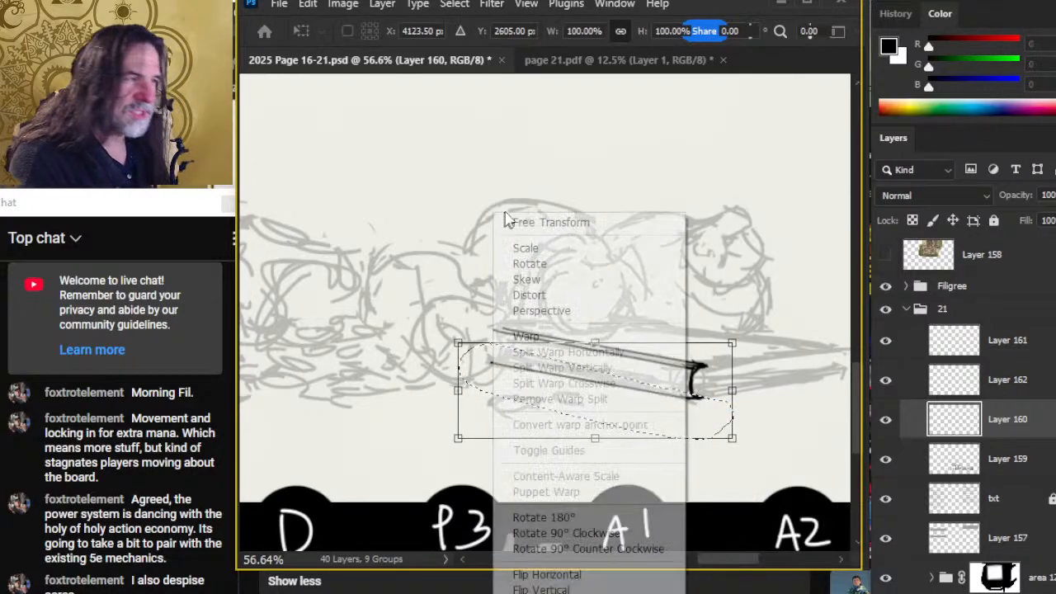
click(574, 280)
drag(456, 393, 457, 385)
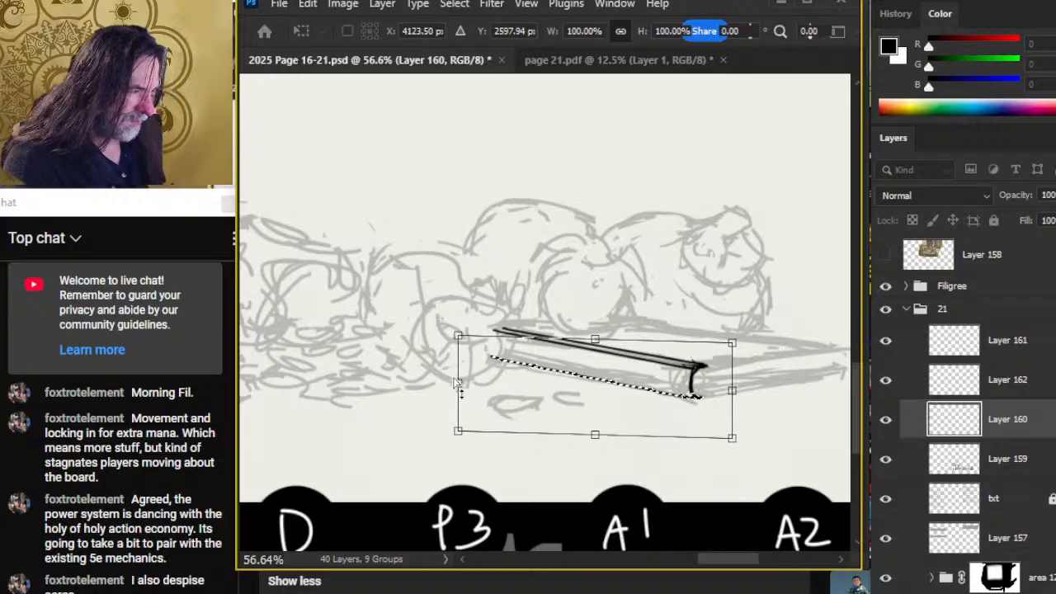
key(Return)
key(ctrl+d)
- Ink a straight line from the book's near corner to its far right corner as the side's upper edge
mouse_move(698, 401)
mouse_down()
mouse_move(632, 405)
mouse_move(620, 368)
mouse_up()
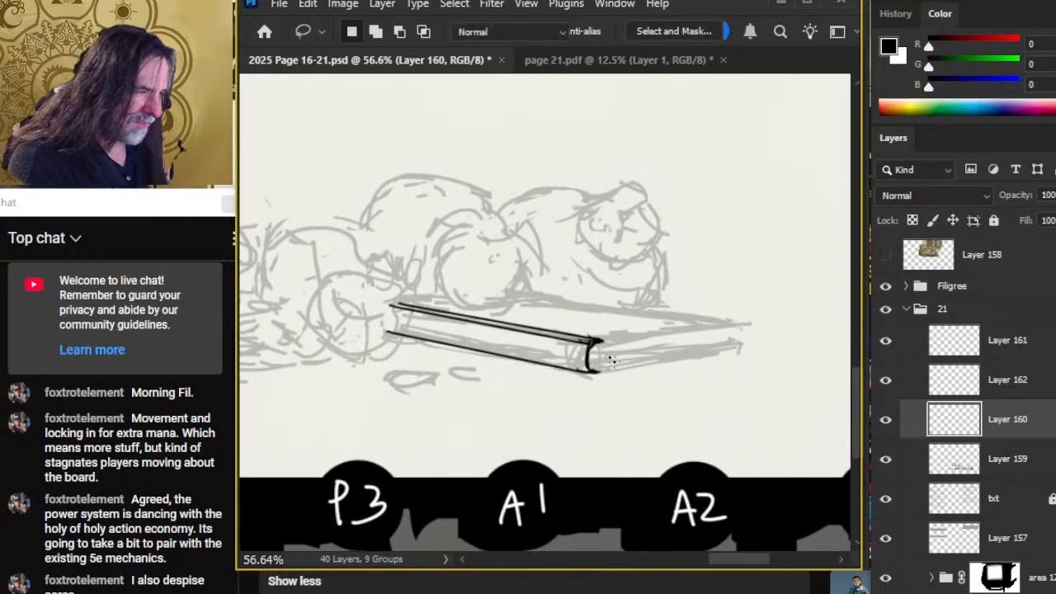
key(b)
shift+click(741, 324)
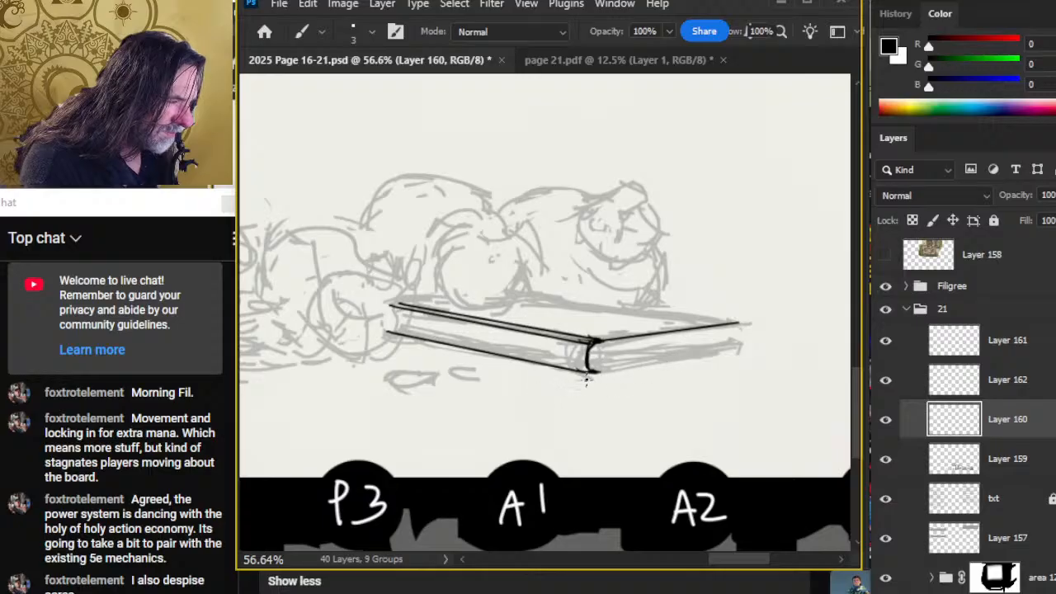
- Copy the side's upper edge line to a new layer and move it down to form the side's lower edge
key(l)
mouse_move(625, 337)
mouse_down()
mouse_move(597, 339)
mouse_move(611, 350)
mouse_move(744, 334)
mouse_move(716, 294)
mouse_up()
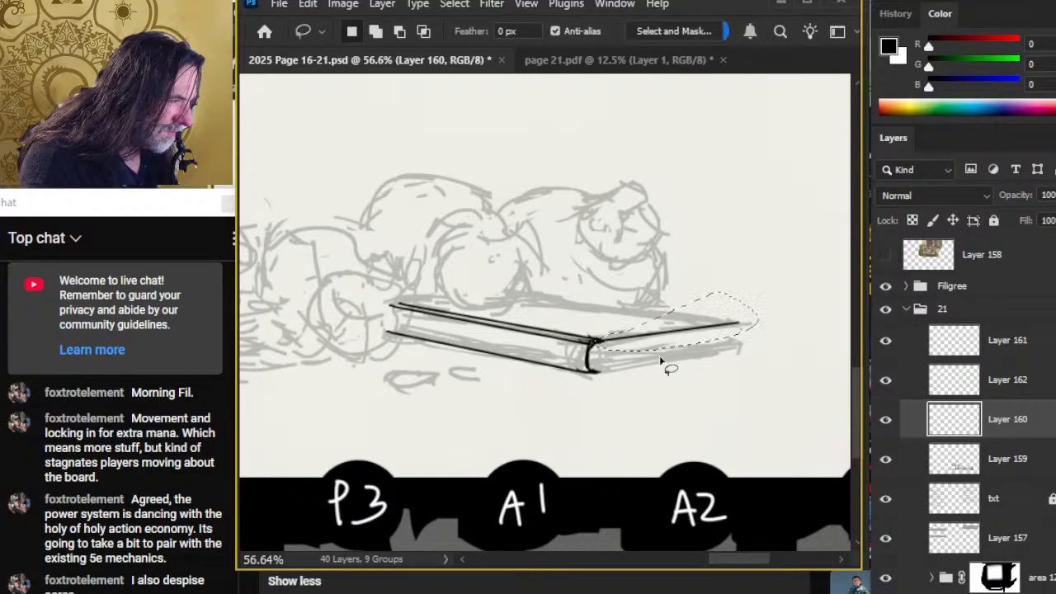
key(ctrl+shift+j)
key(v)
drag(707, 397, 705, 411)
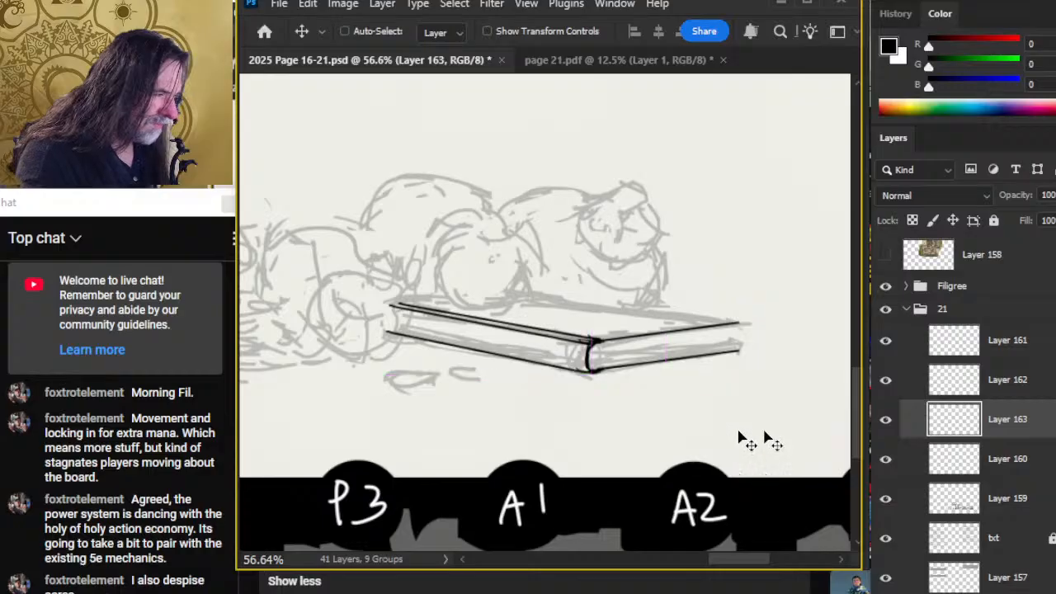
- Check Layer 160 by toggling its visibility, and merge Layers 160 through 163 into one line art layer
click(886, 465)
click(886, 465)
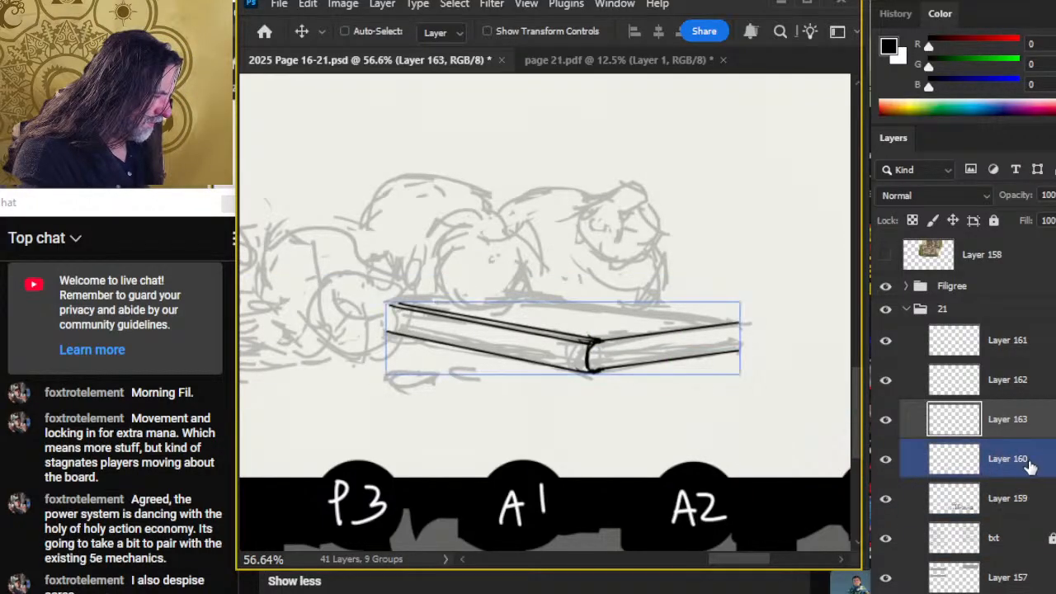
shift+click(1047, 347)
right_click(1019, 371)
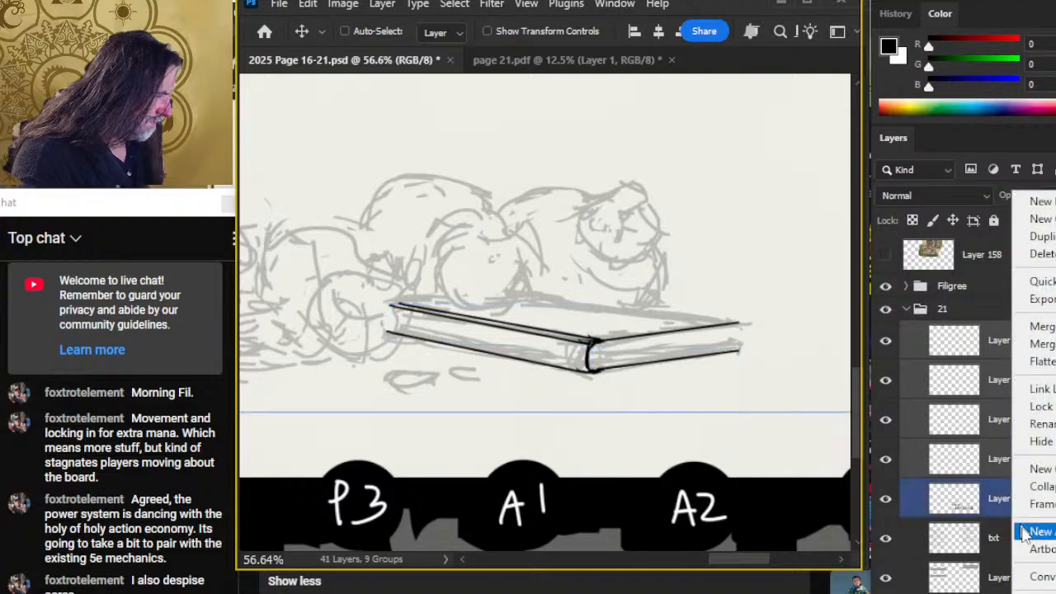
click(1050, 328)
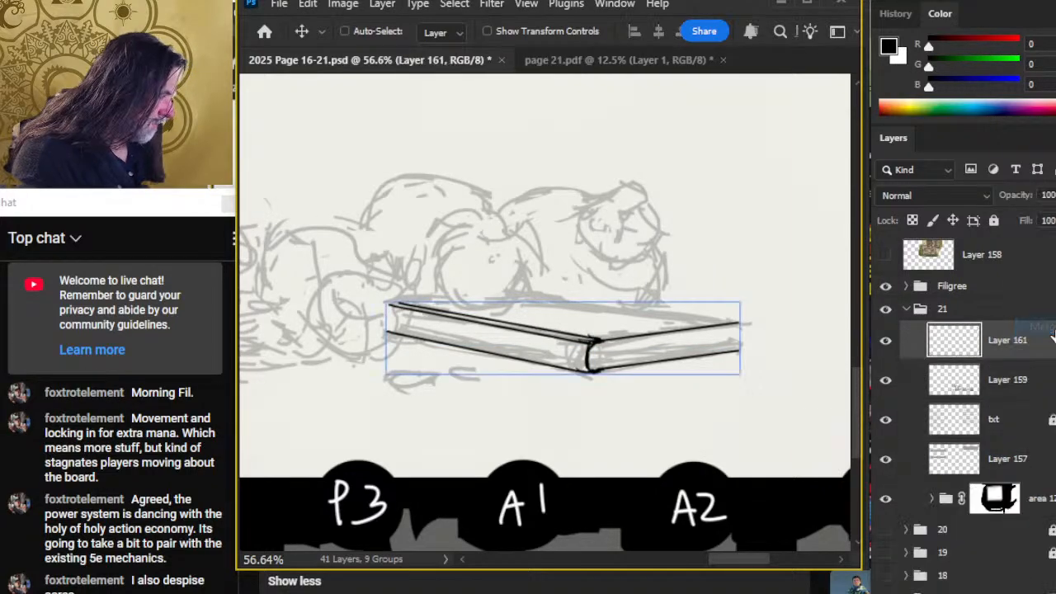
- Move the txt layer above sketch Layer 159 and reselect the merged line art on Layer 161
click(1022, 415)
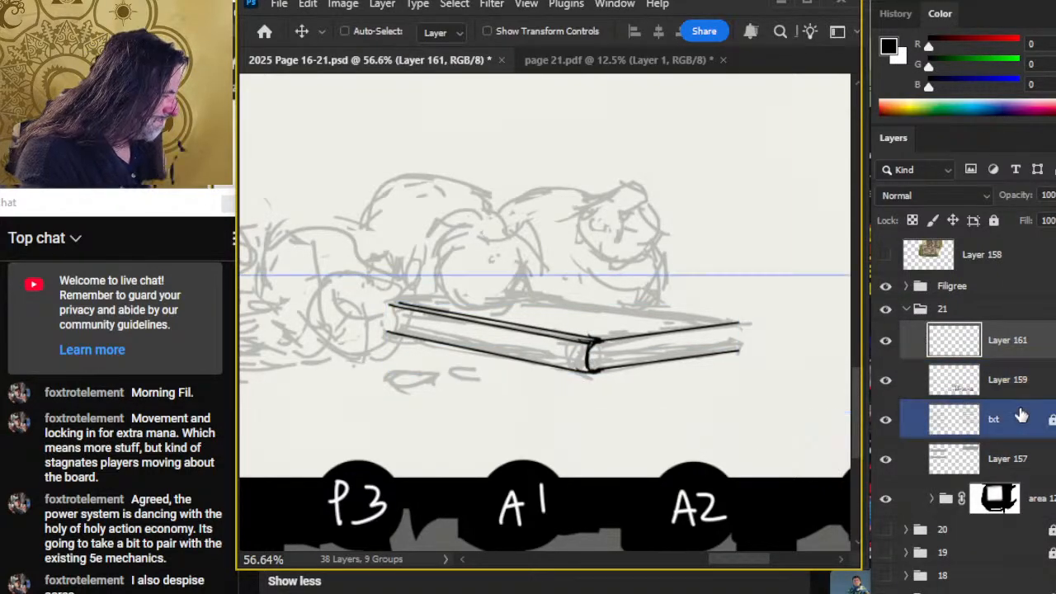
drag(1021, 415, 1015, 368)
click(1004, 425)
click(1023, 348)
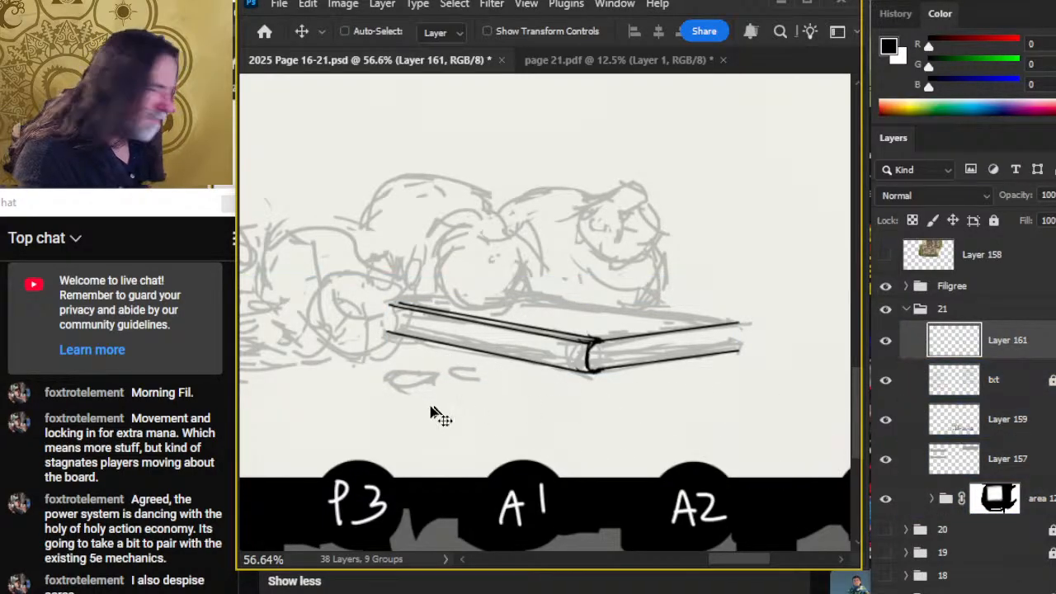
- Lock Layer 157 and the area 12 group, and reselect the line art on Layer 161
click(1006, 459)
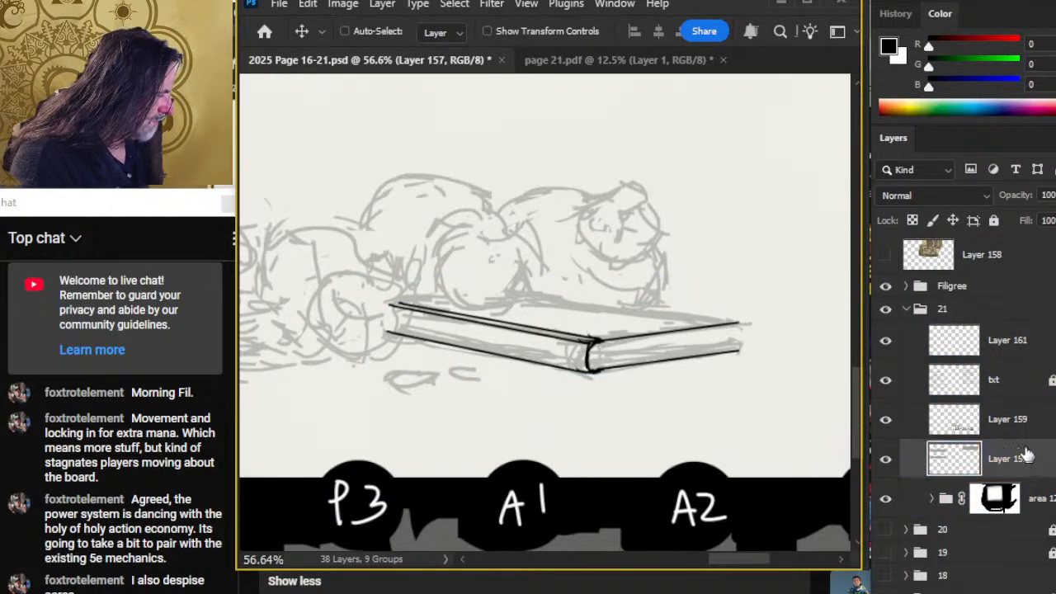
click(1033, 495)
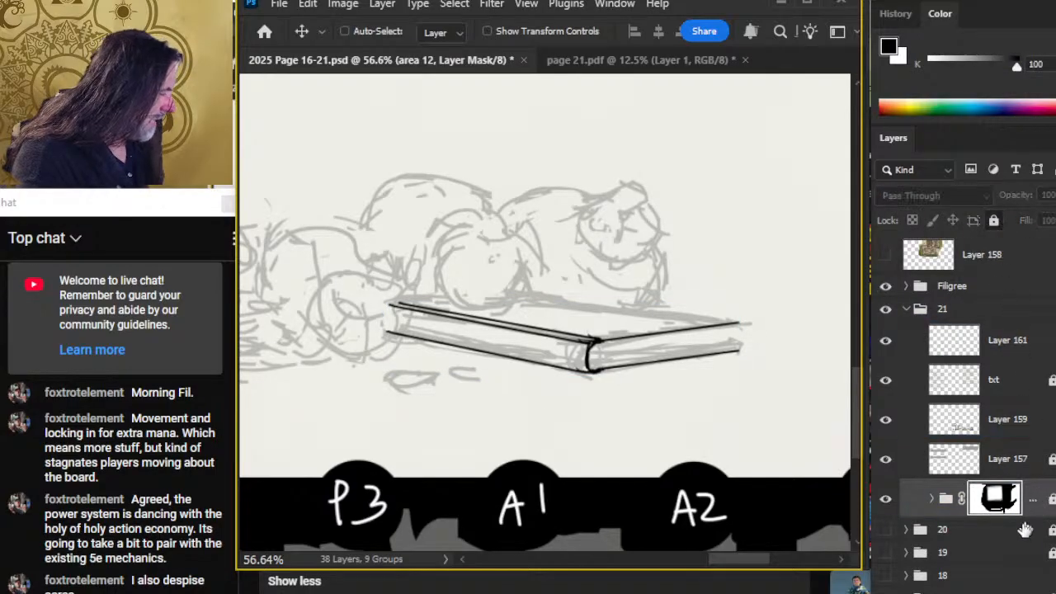
click(1009, 343)
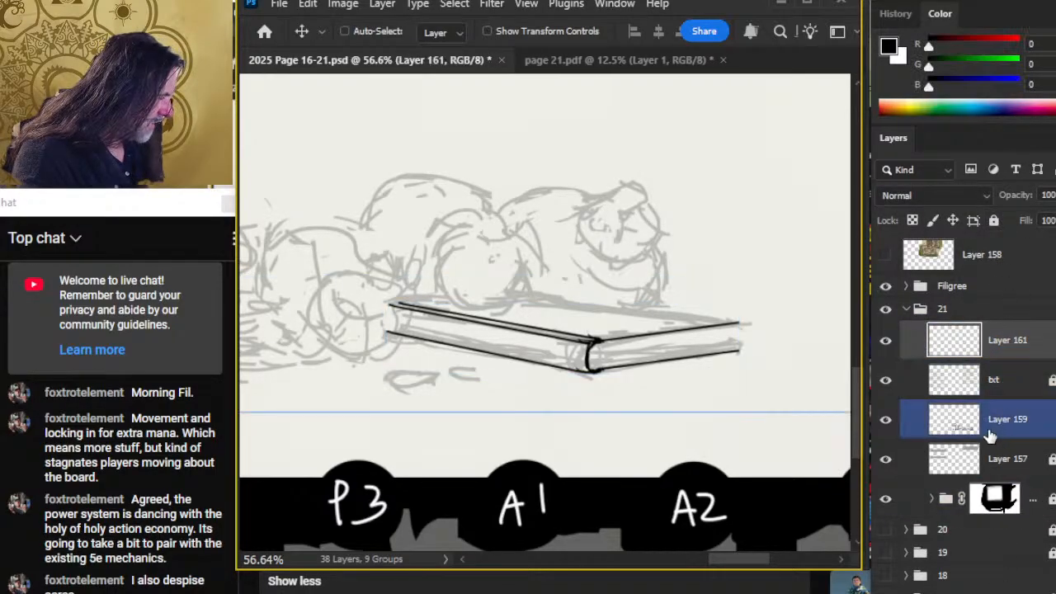
- Ink over the book side's upper and lower edges and close its far right end with a short ragged stroke
key(b)
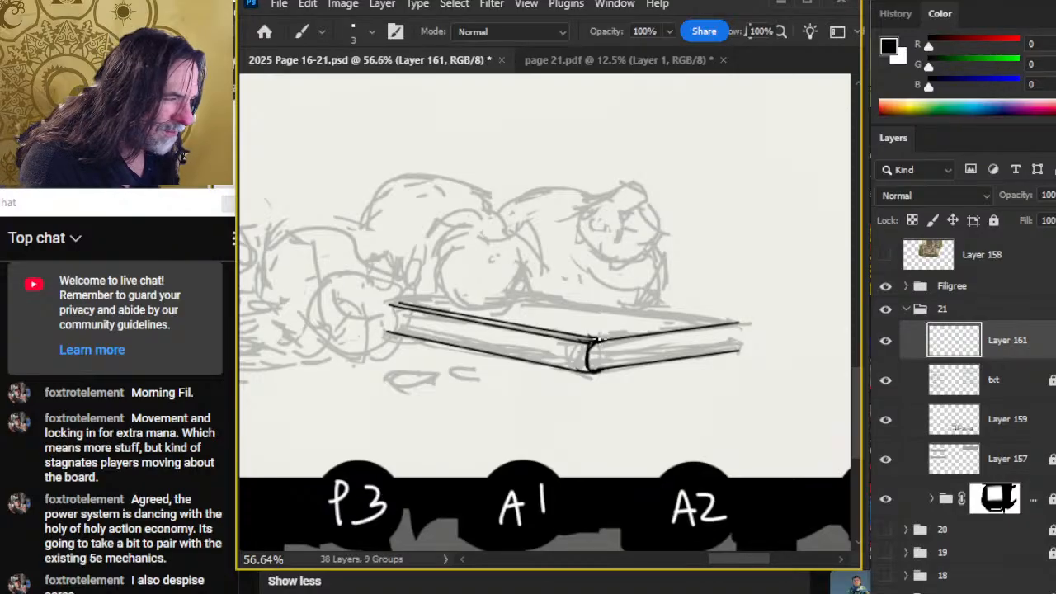
shift+click(737, 321)
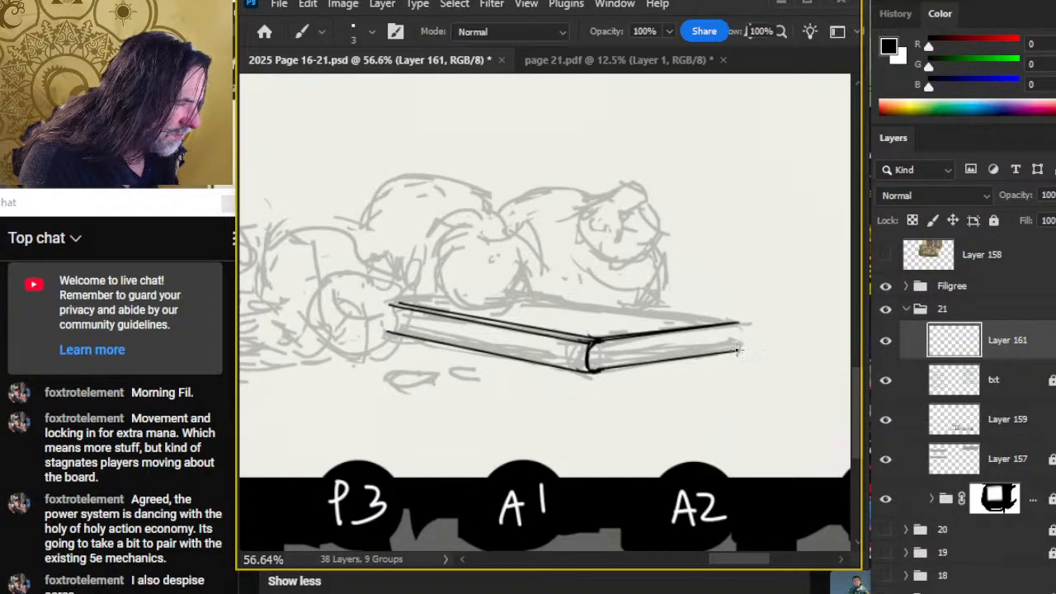
shift+click(589, 371)
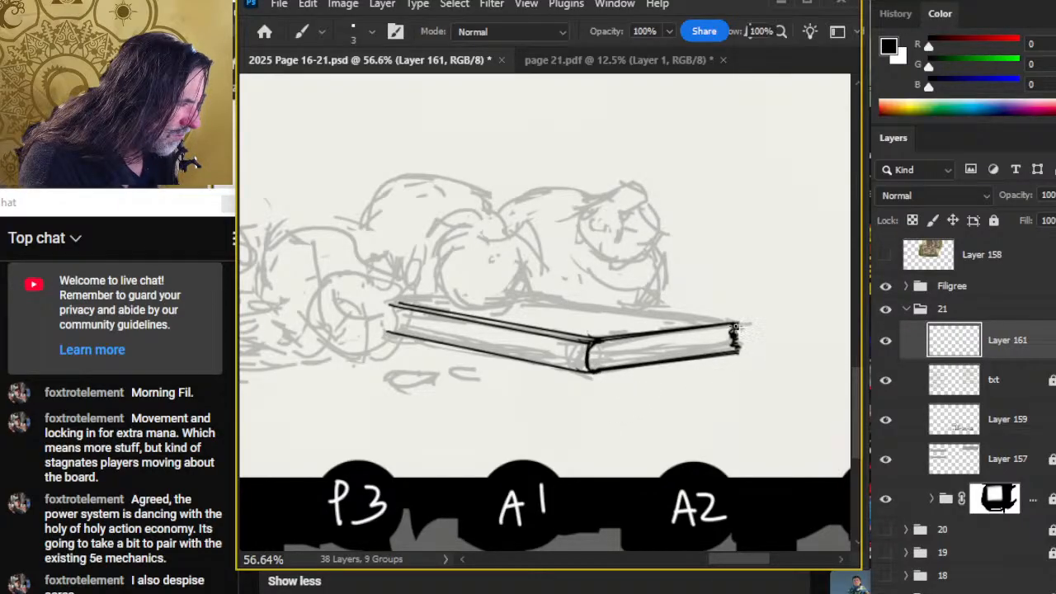
key(e)
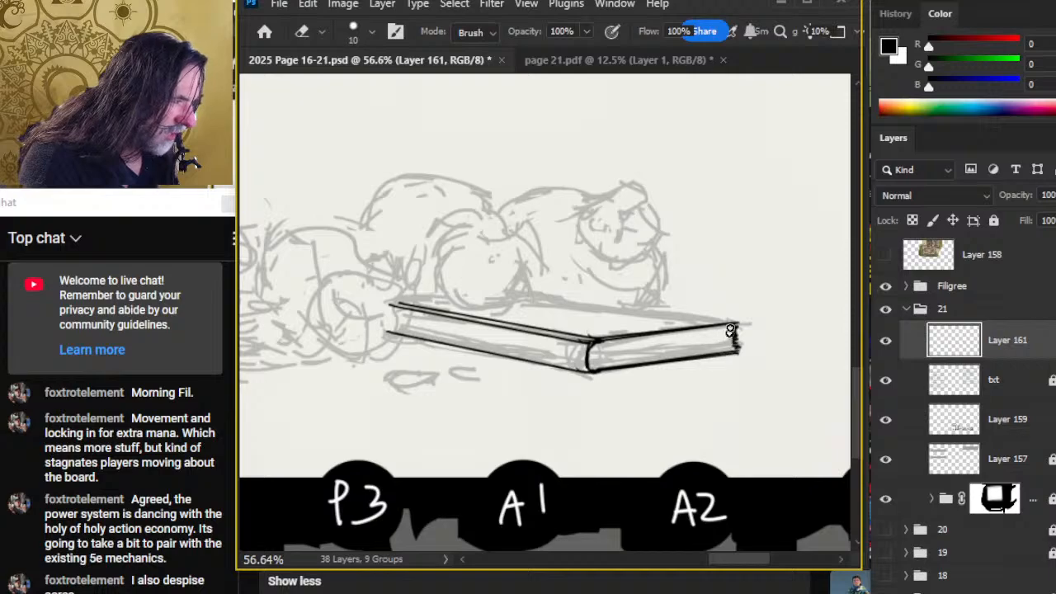
key(l)
key(b)
- Copy the spine's lower edge line to a new layer and move it to the cover's far right corner as the back edge
key(l)
mouse_move(385, 326)
mouse_down()
mouse_move(452, 383)
mouse_move(602, 407)
mouse_up()
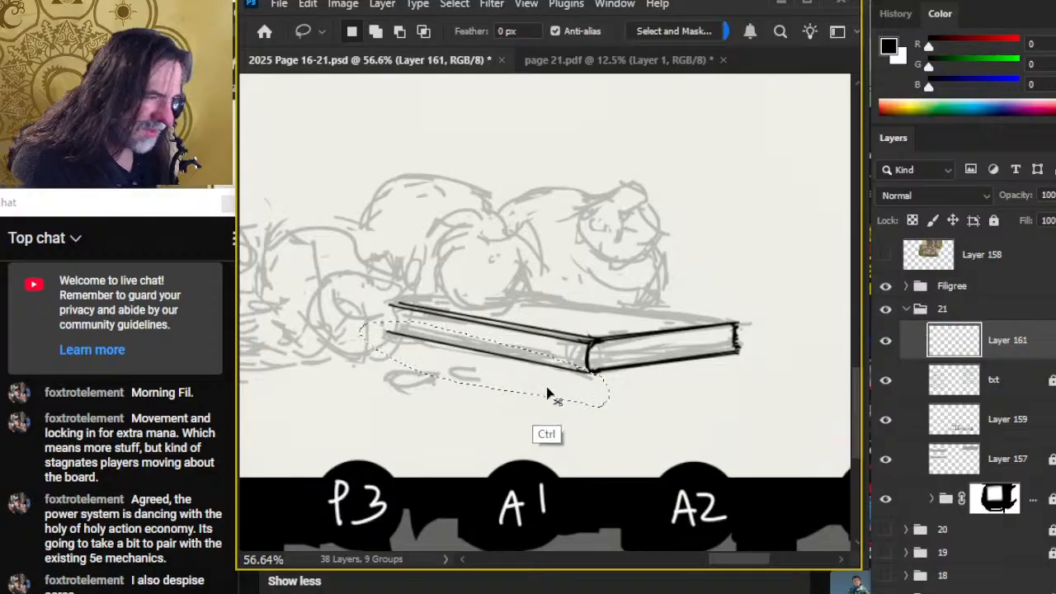
key(ctrl+shift+j)
key(v)
drag(680, 408, 764, 376)
- Skew the copied back edge line downward at its left end to match the sketched cover perspective
key(l)
right_click(571, 349)
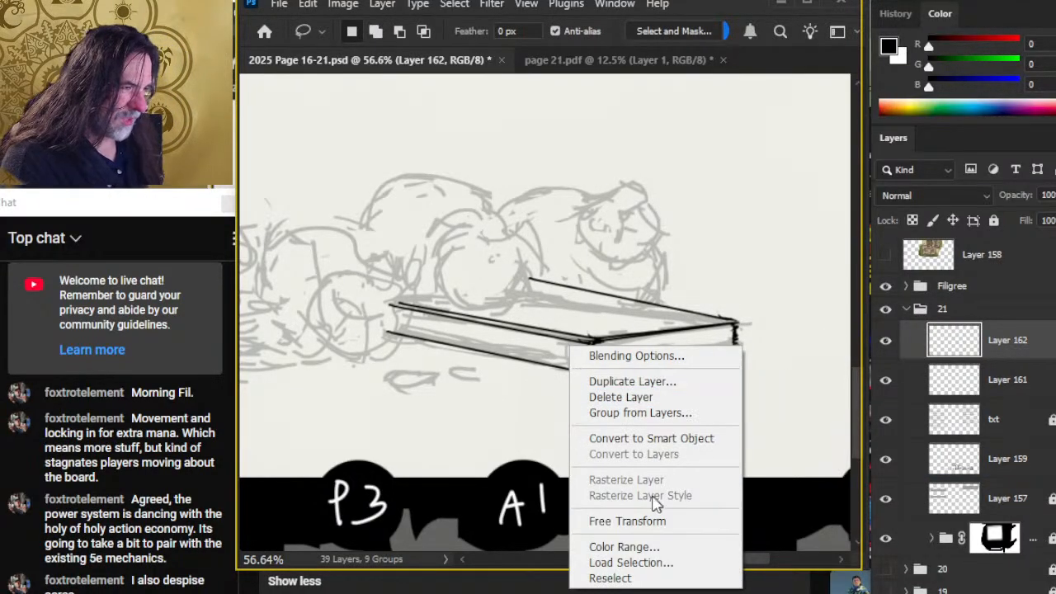
click(634, 521)
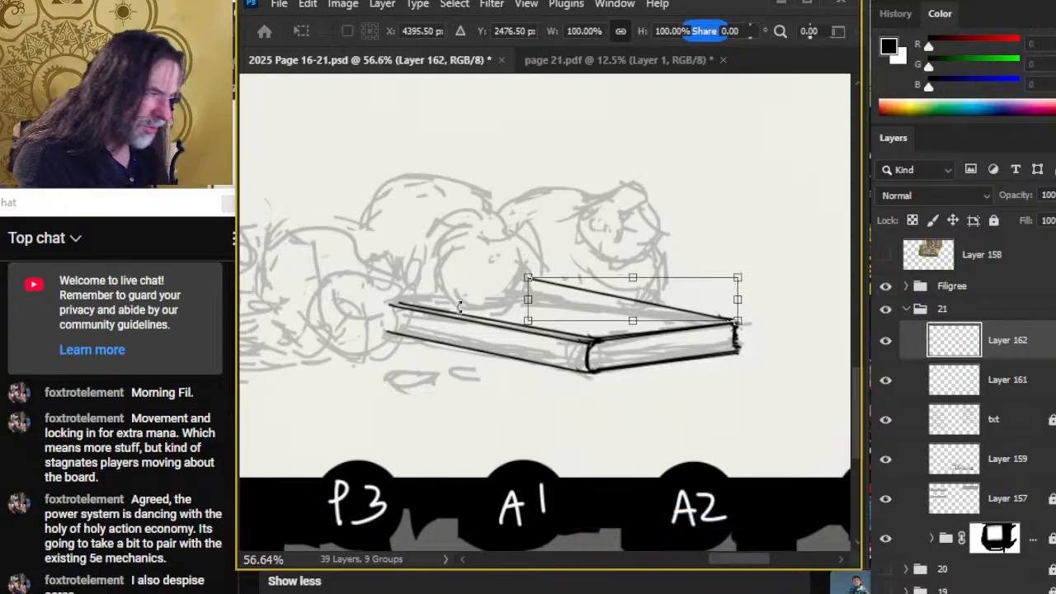
right_click(460, 288)
click(522, 337)
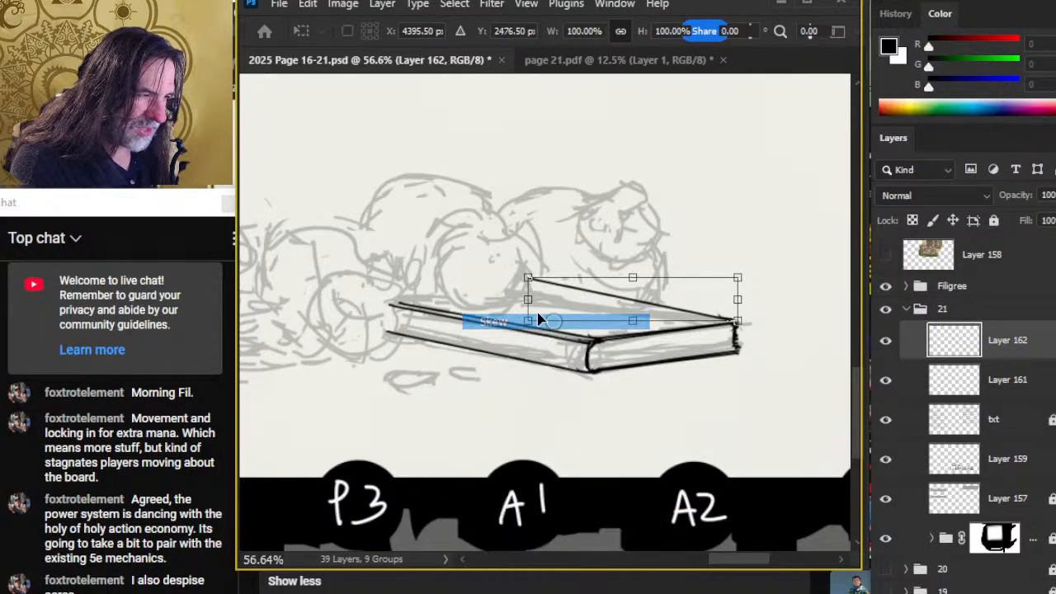
drag(528, 299, 528, 318)
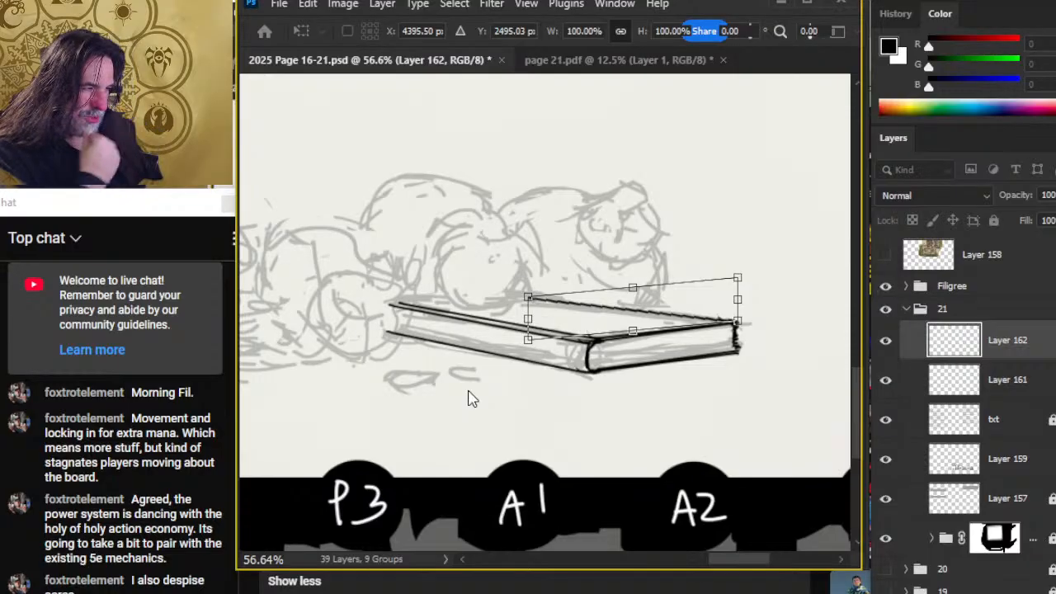
key(Return)
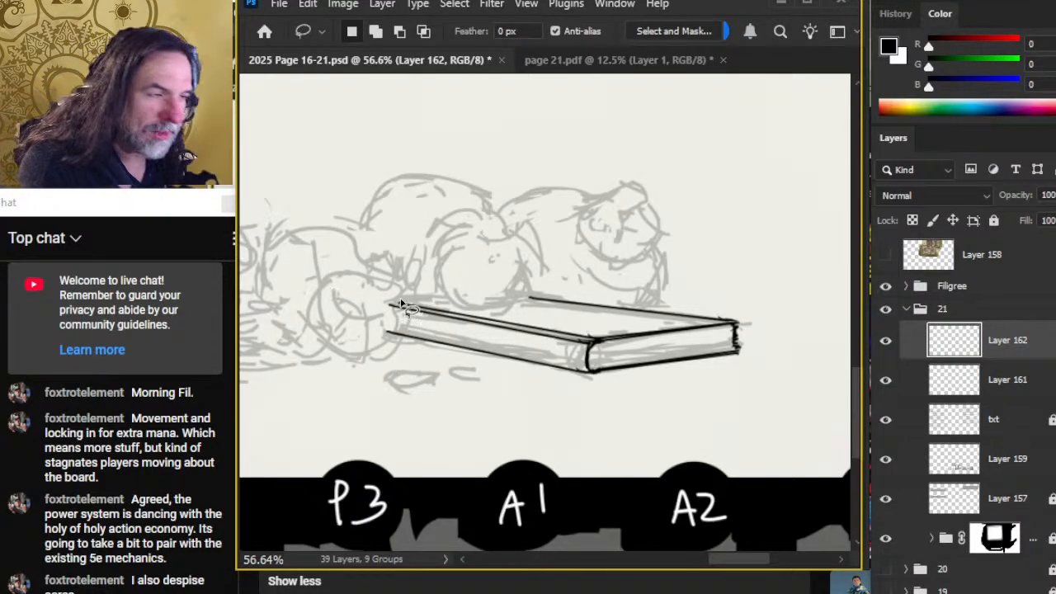
- Ink the rounded left end of the book's spine and a straight line joining its upper corner to the cover's back edge
key(b)
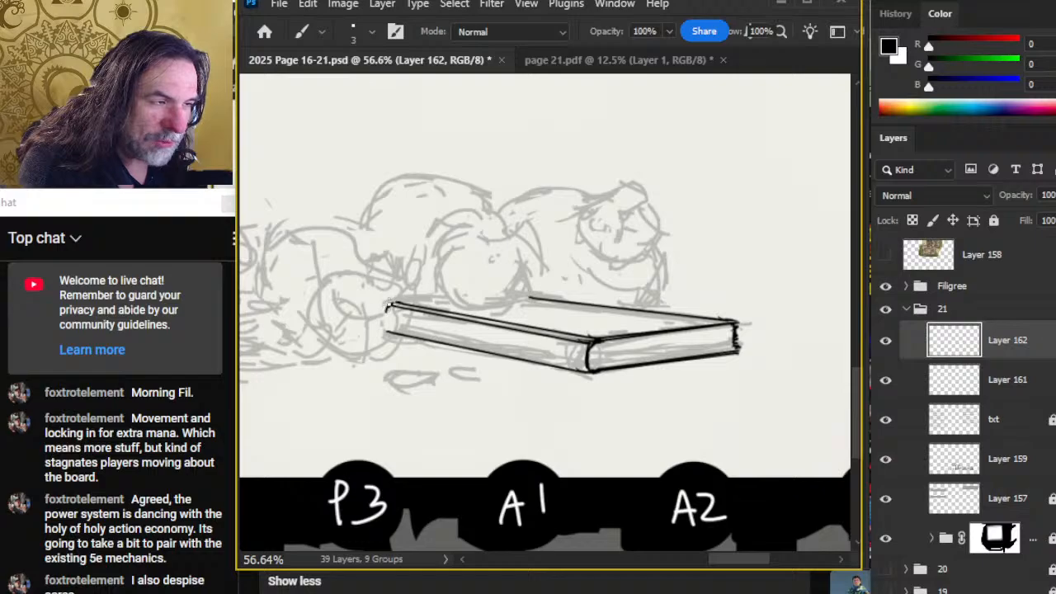
key(e)
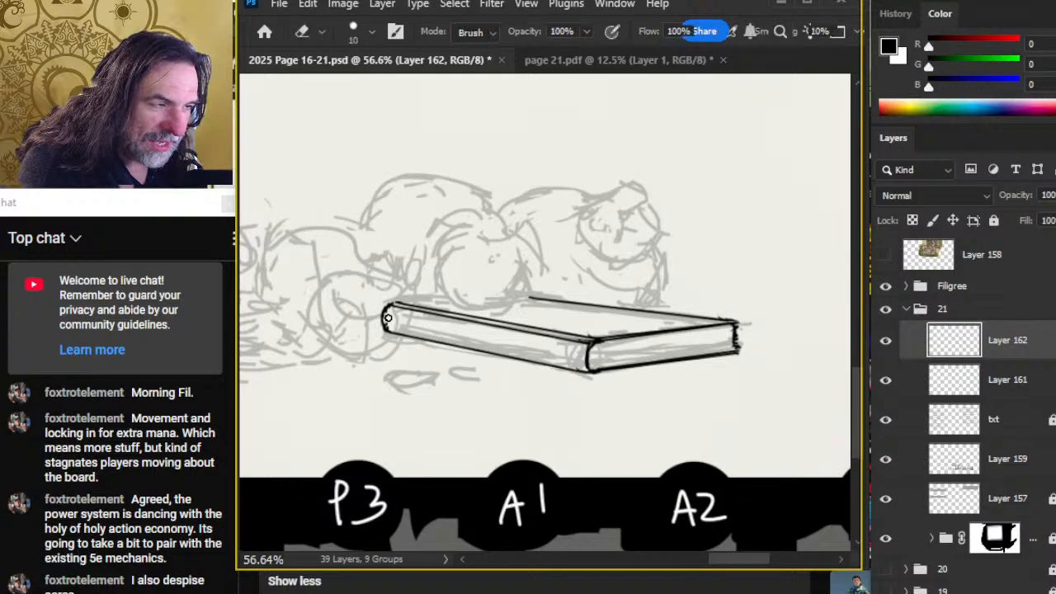
key(b)
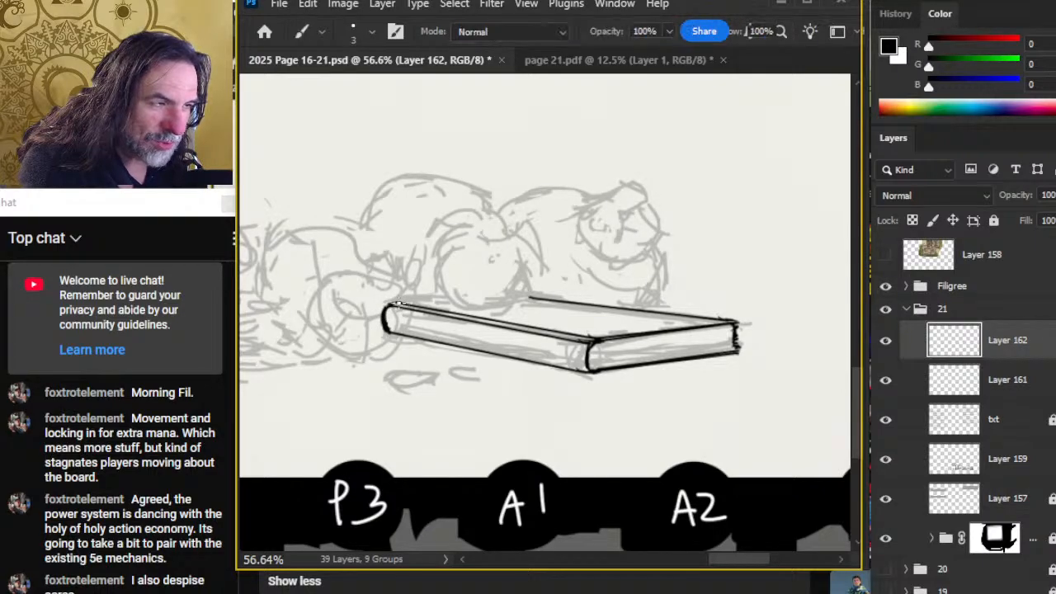
click(389, 304)
shift+click(538, 298)
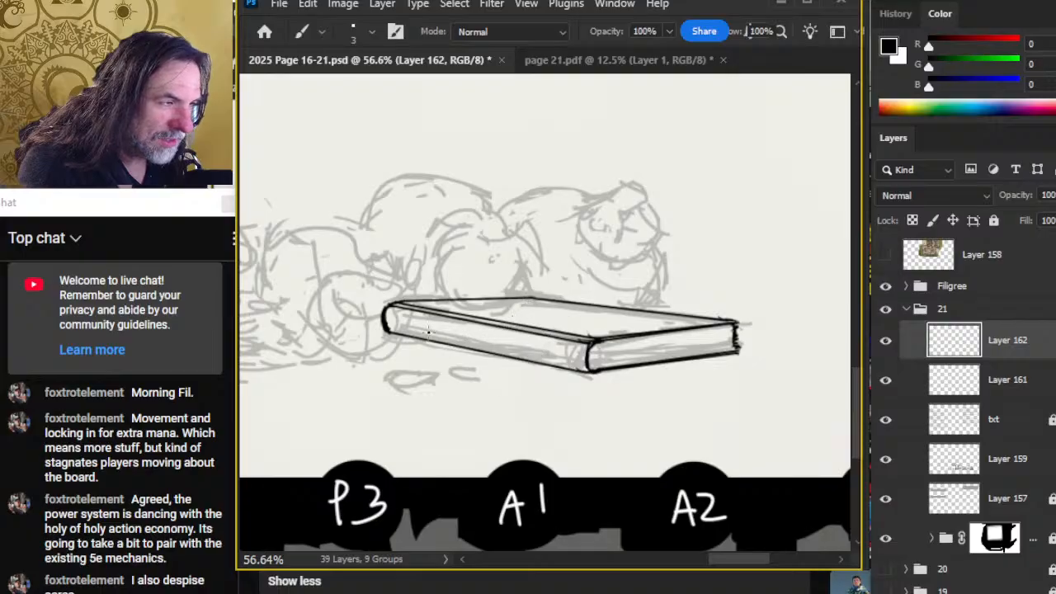
- Thin and reshape the spine's rounded left end by erasing its outer side and touching up the ink
key(e)
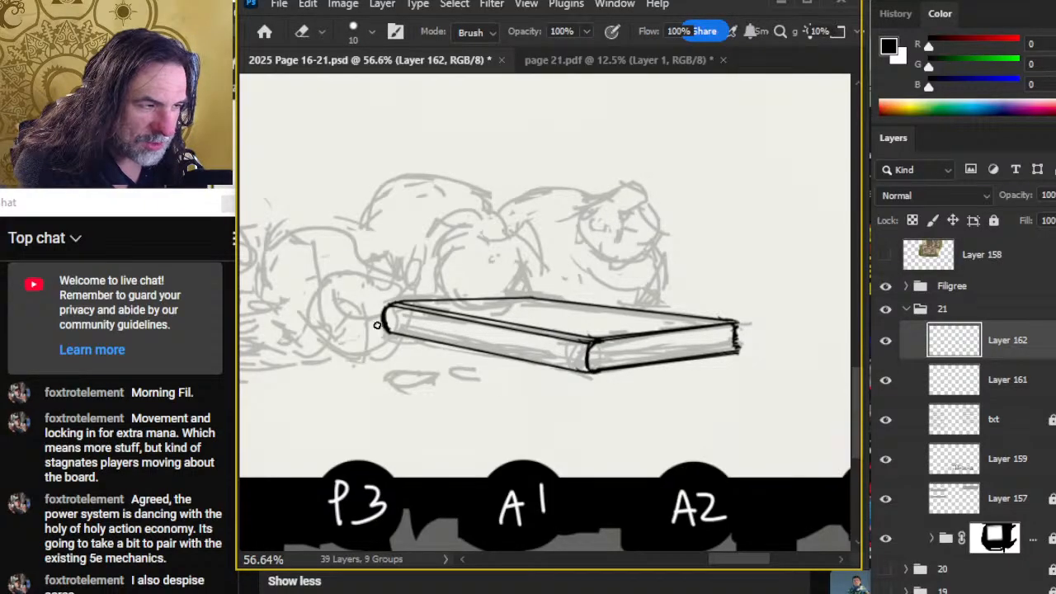
mouse_move(377, 325)
mouse_down()
mouse_move(388, 300)
mouse_move(388, 329)
mouse_up()
key(b)
key(e)
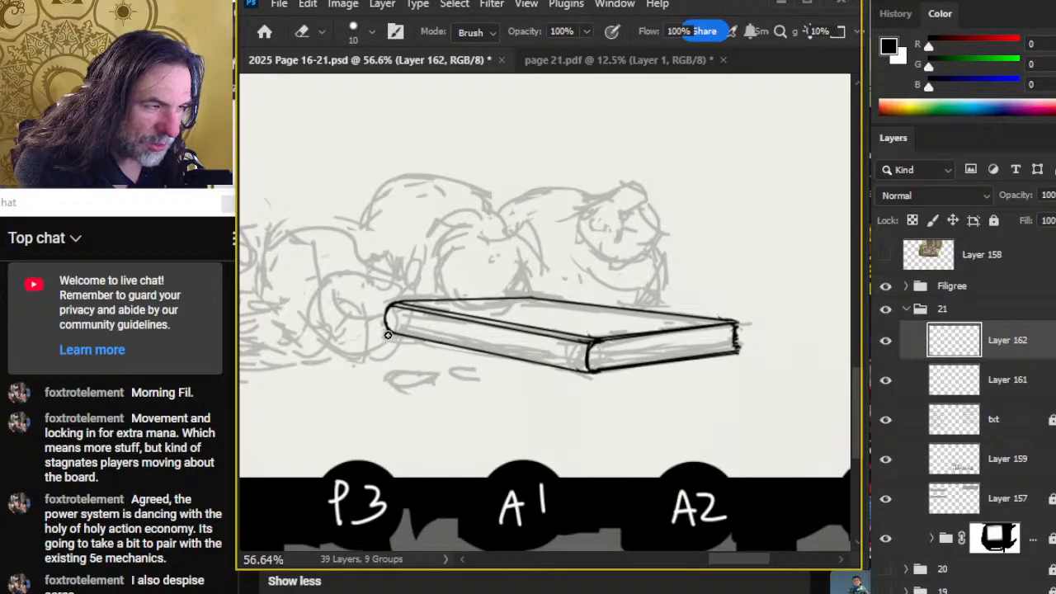
- Merge Layer 162 down into the book line art on Layer 161
key(z)
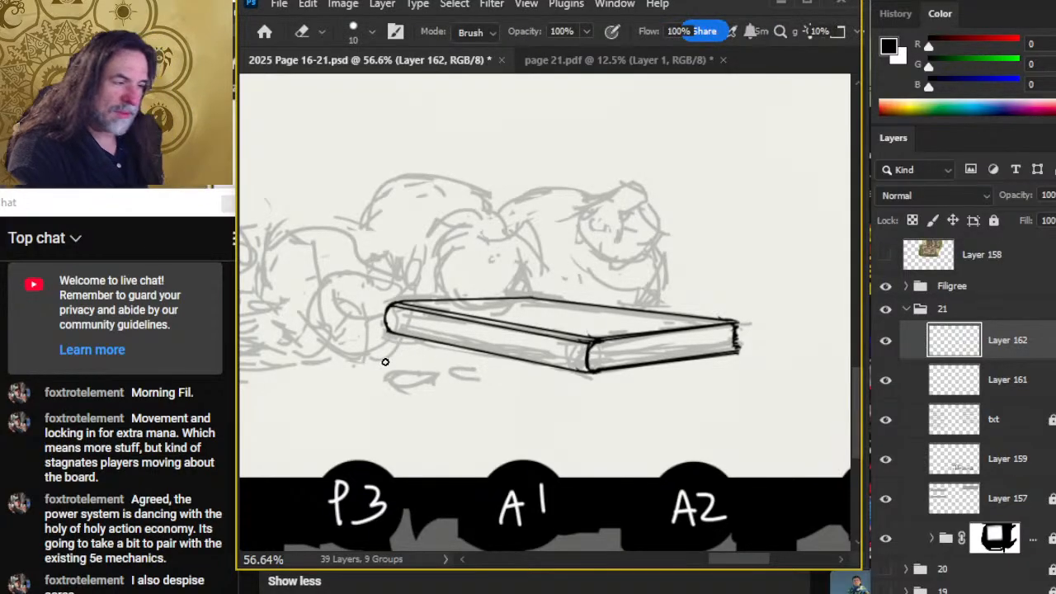
key(z)
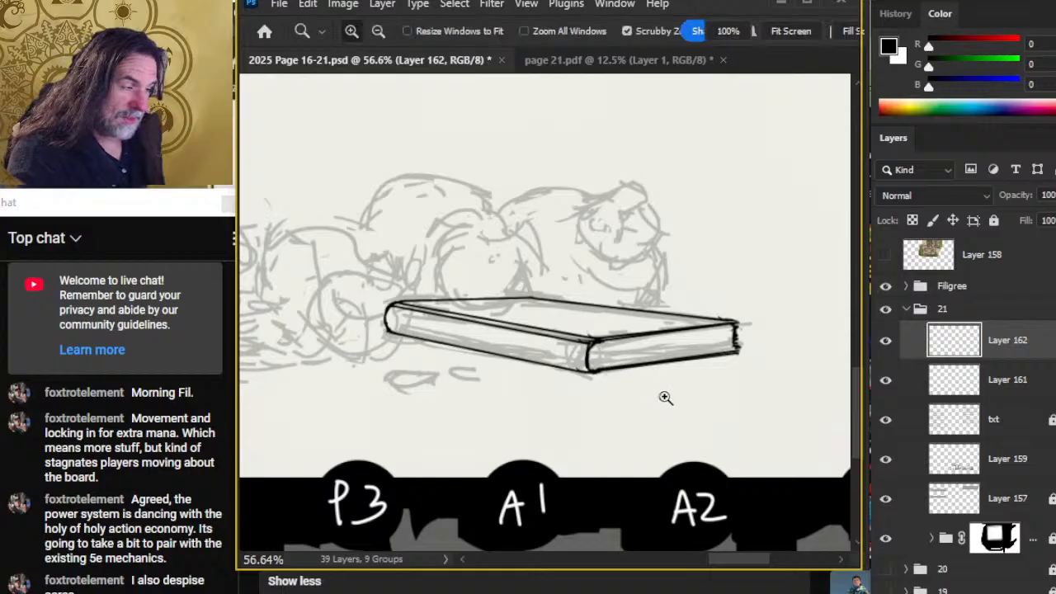
drag(665, 398, 591, 404)
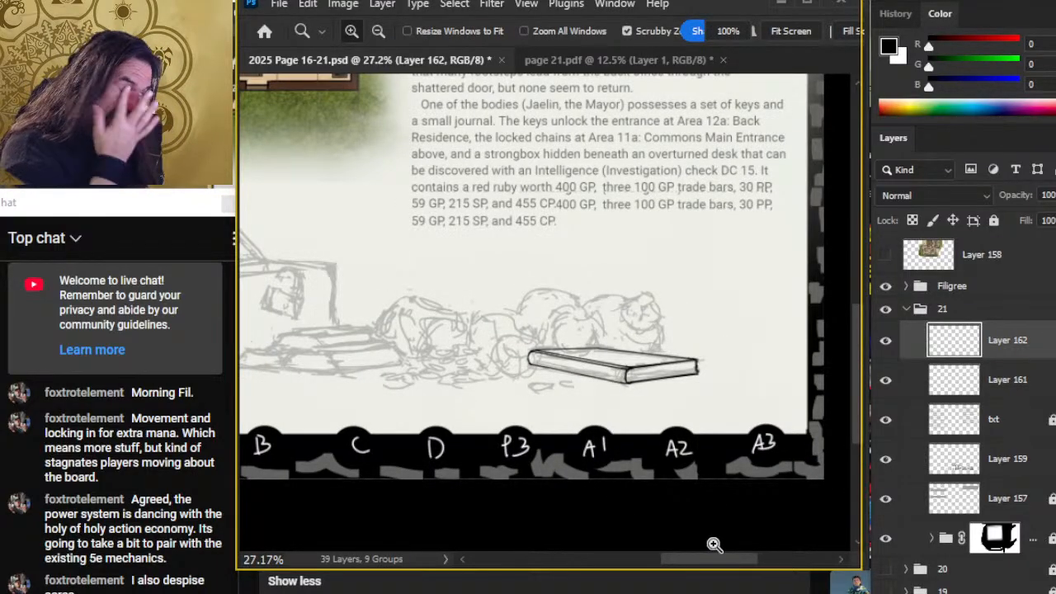
right_click(1030, 341)
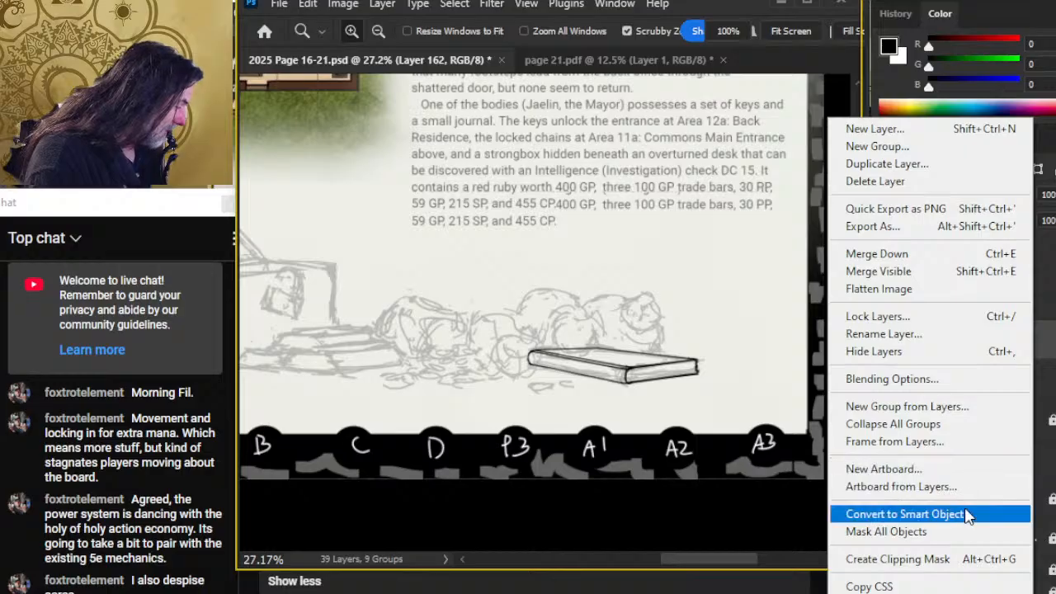
click(930, 255)
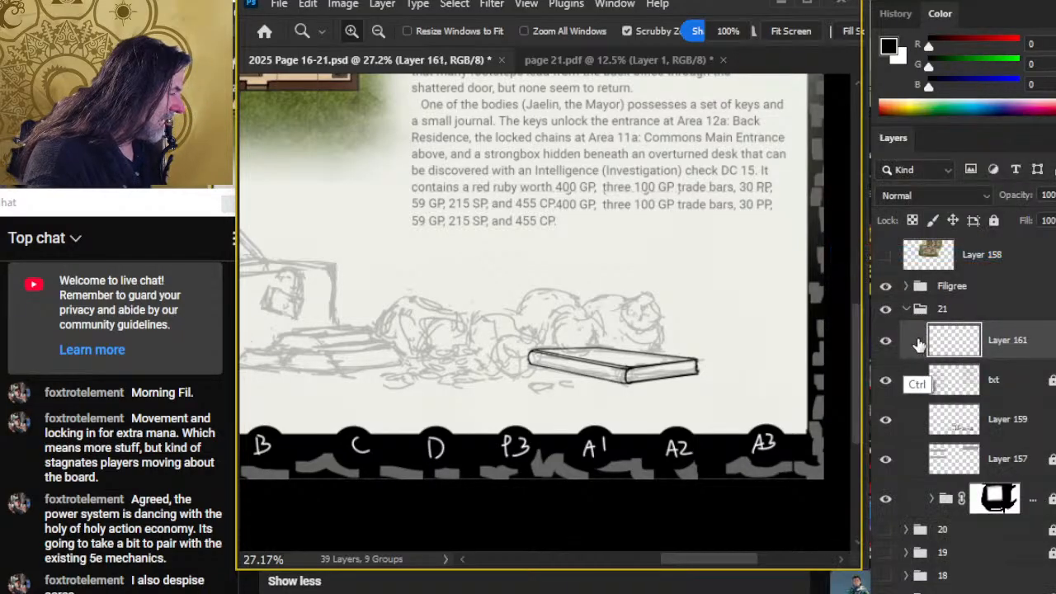
- Place Layer 161 in a new group named journal and collapse the group
key(ctrl+g)
double_click(982, 332)
key(BackSpace)
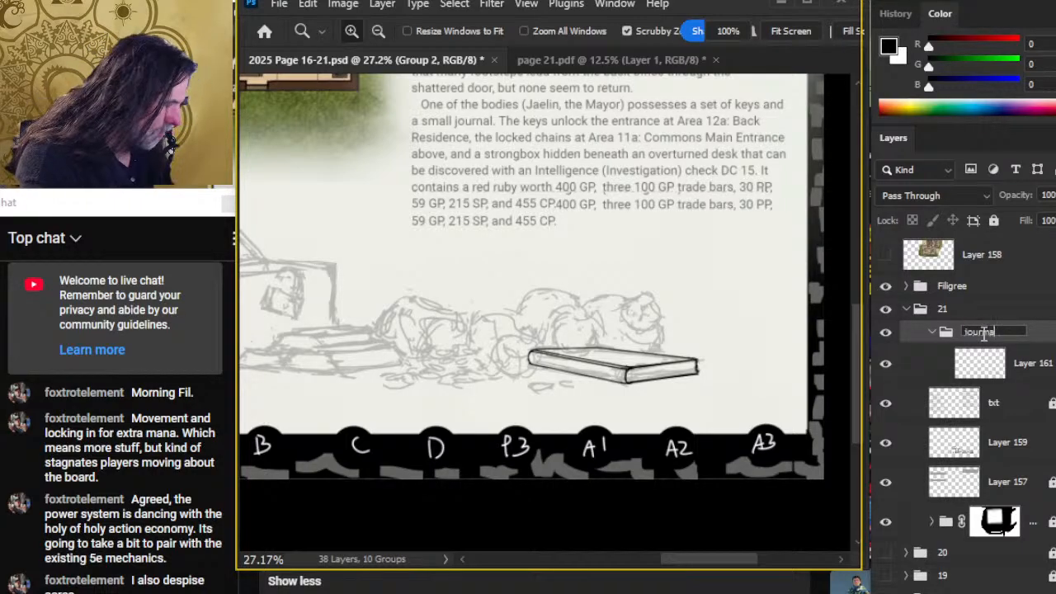
key(BackSpace)
key(BackSpace)
key(BackSpace)
text(journal)
key(Return)
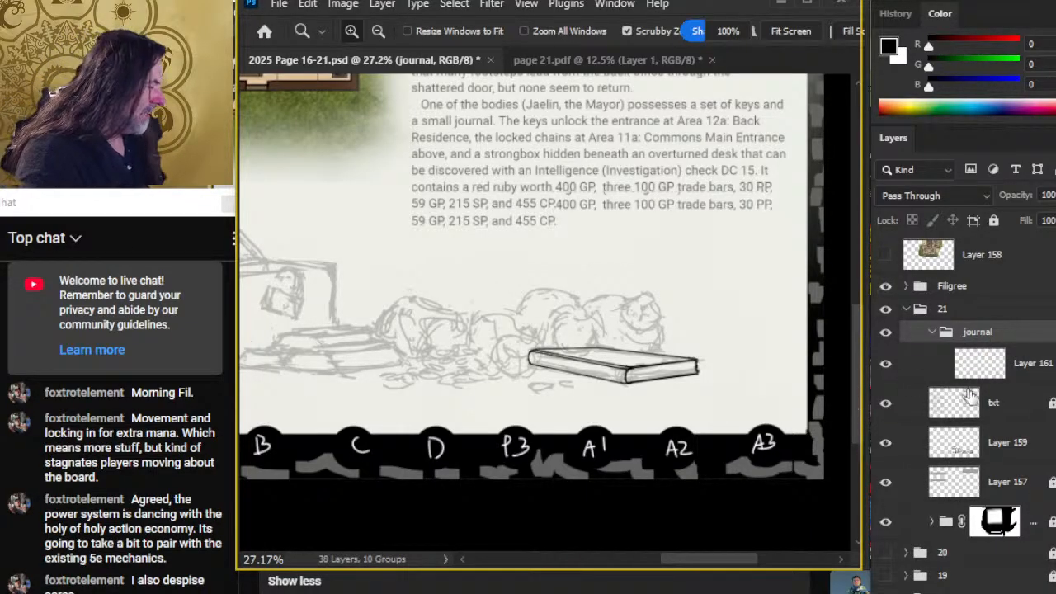
click(932, 332)
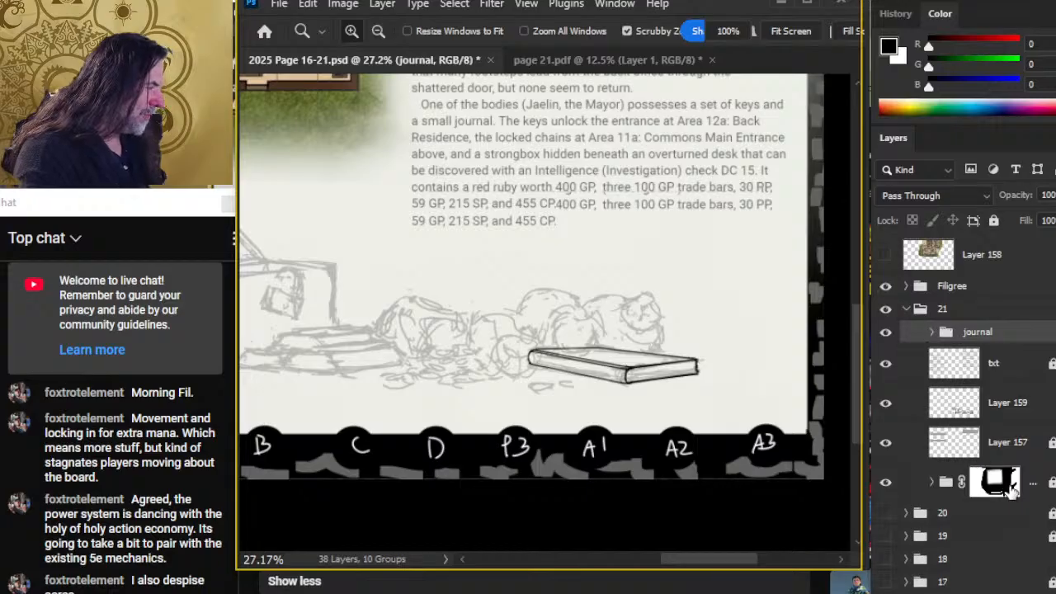
- Add a new layer above the journal group and ink the left curve of the oval at the chest's base
key(ctrl+shift+alt+n)
scroll(611, 413, left, 3)
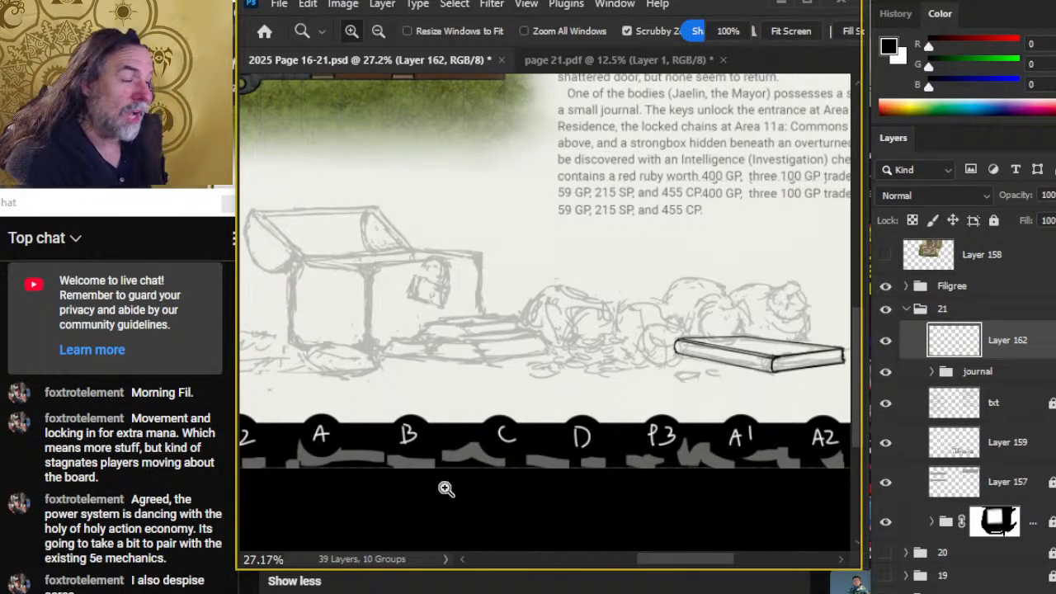
scroll(408, 340, left, 3)
double_click(407, 340)
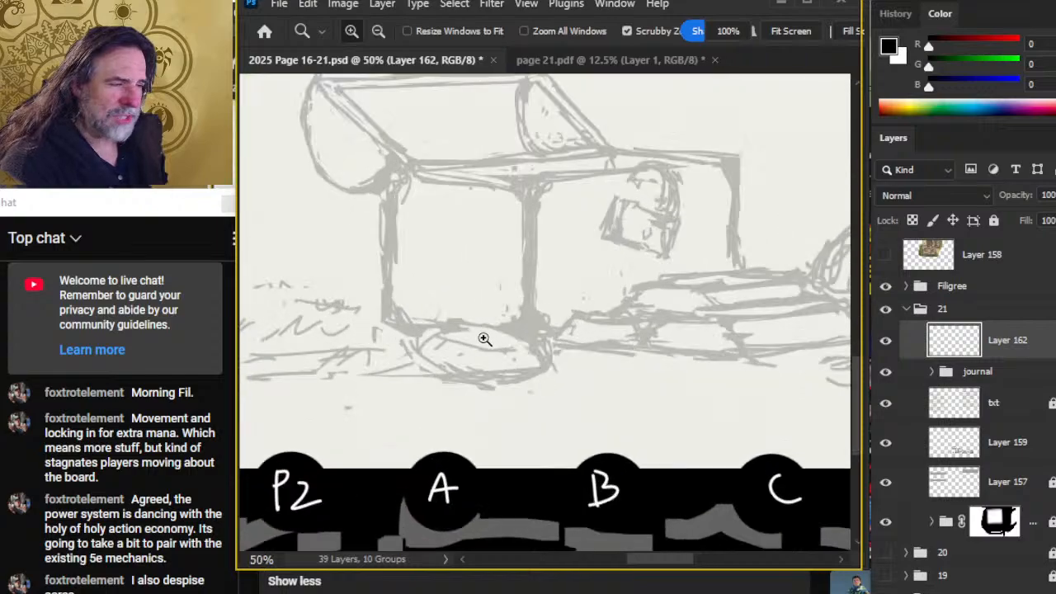
key(b)
mouse_move(425, 331)
mouse_down()
mouse_move(434, 363)
mouse_move(428, 348)
mouse_move(458, 376)
mouse_move(438, 354)
mouse_move(436, 363)
mouse_move(481, 378)
mouse_up()
- Refine the oval's left curve by erasing its rough parts and inking over it again
key(e)
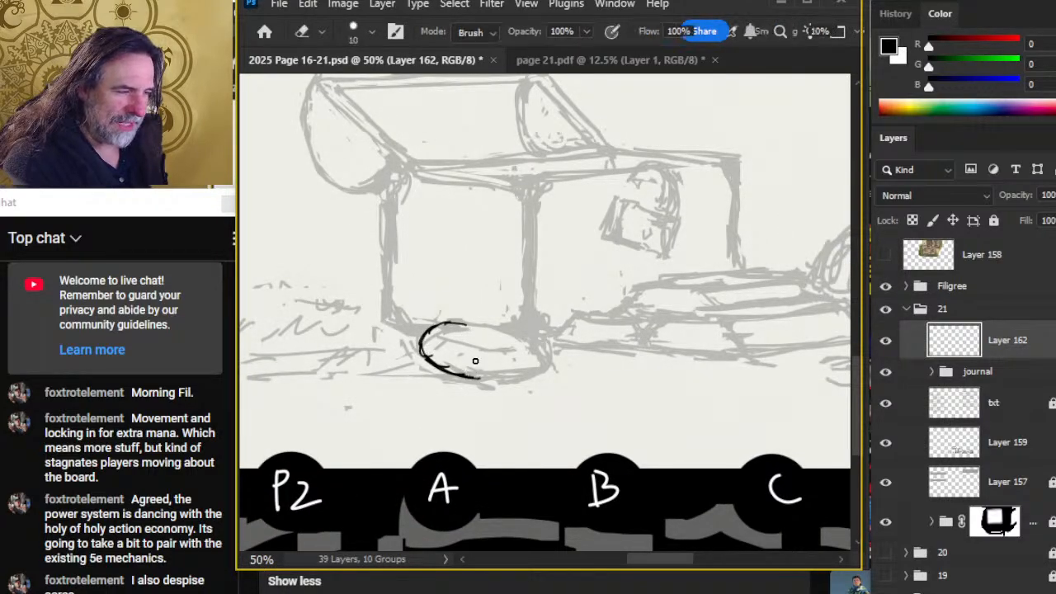
mouse_move(451, 324)
mouse_down()
mouse_move(424, 345)
mouse_move(430, 366)
mouse_up()
key(b)
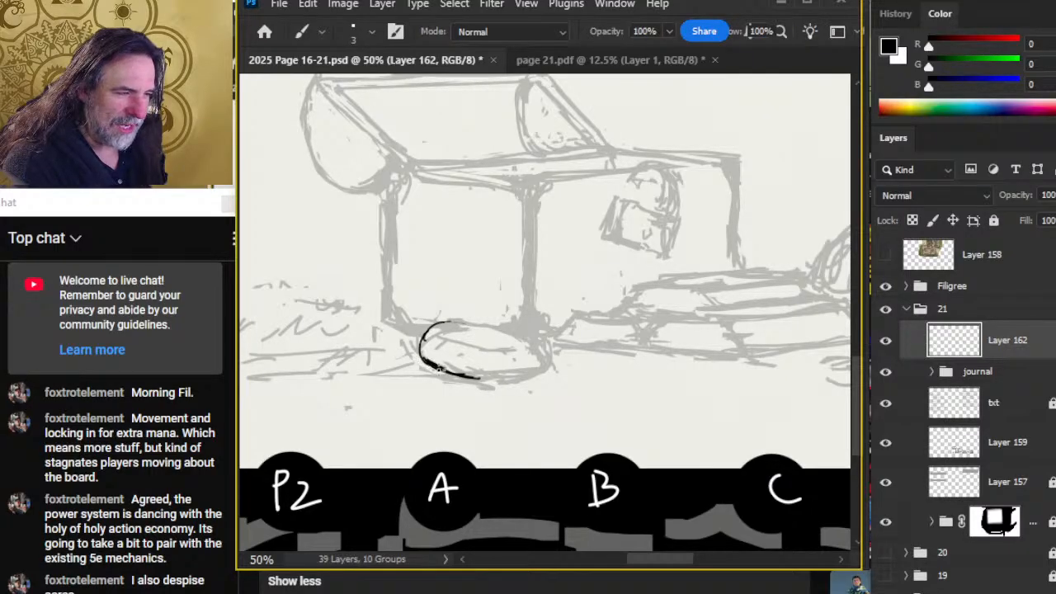
key(e)
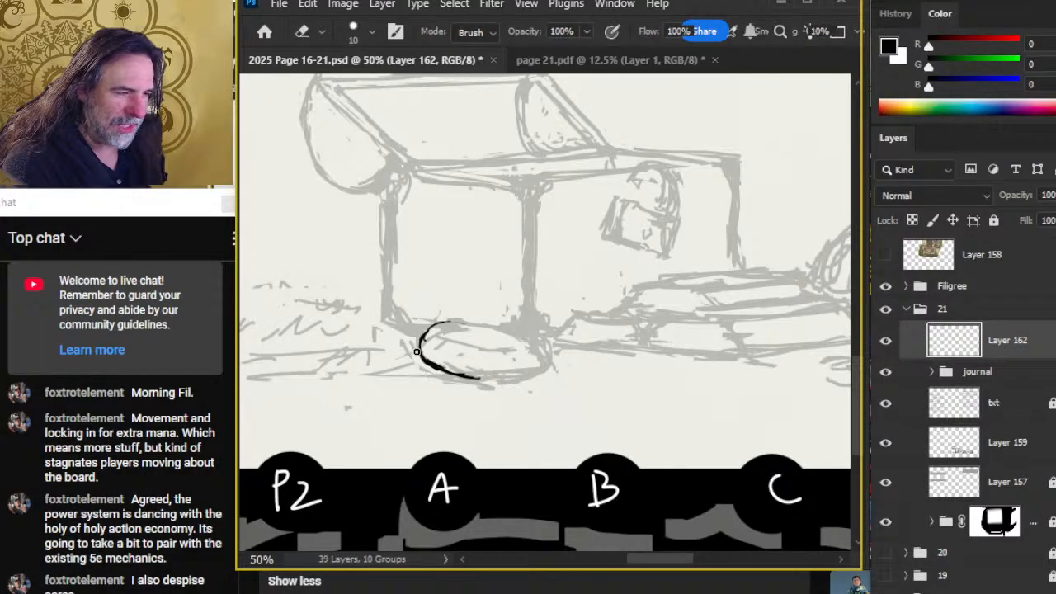
key(b)
drag(421, 335, 439, 368)
key(e)
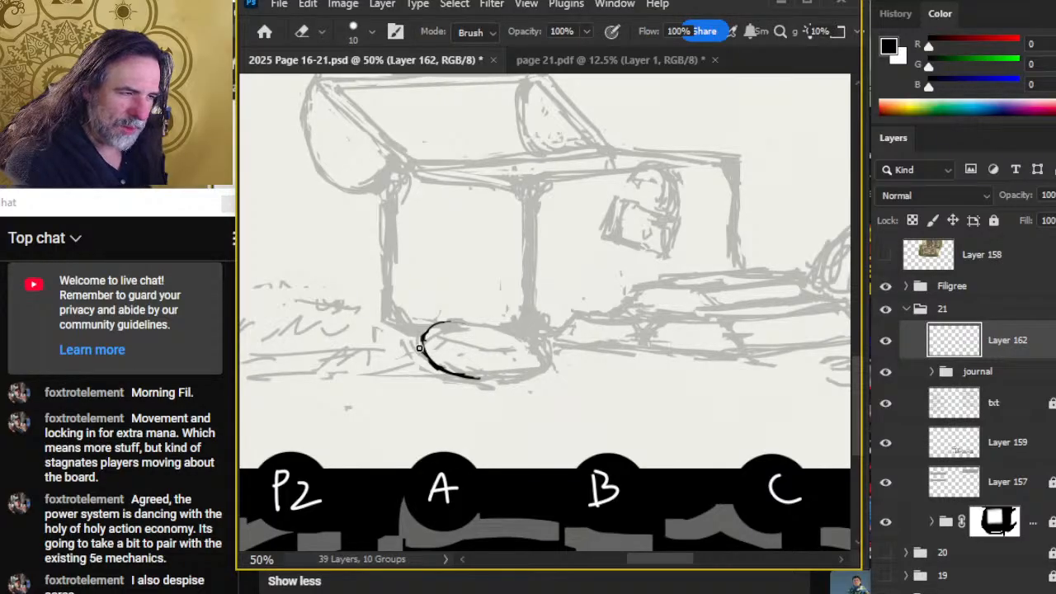
- Ink the oval's upper edge from the left curve toward the right and erase its rough parts
key(b)
mouse_move(423, 335)
mouse_down()
mouse_move(471, 325)
mouse_move(438, 331)
mouse_move(485, 334)
mouse_move(434, 327)
mouse_move(488, 329)
mouse_move(421, 335)
mouse_move(424, 344)
mouse_move(520, 334)
mouse_move(491, 330)
mouse_up()
key(e)
key(b)
key(e)
key(b)
key(e)
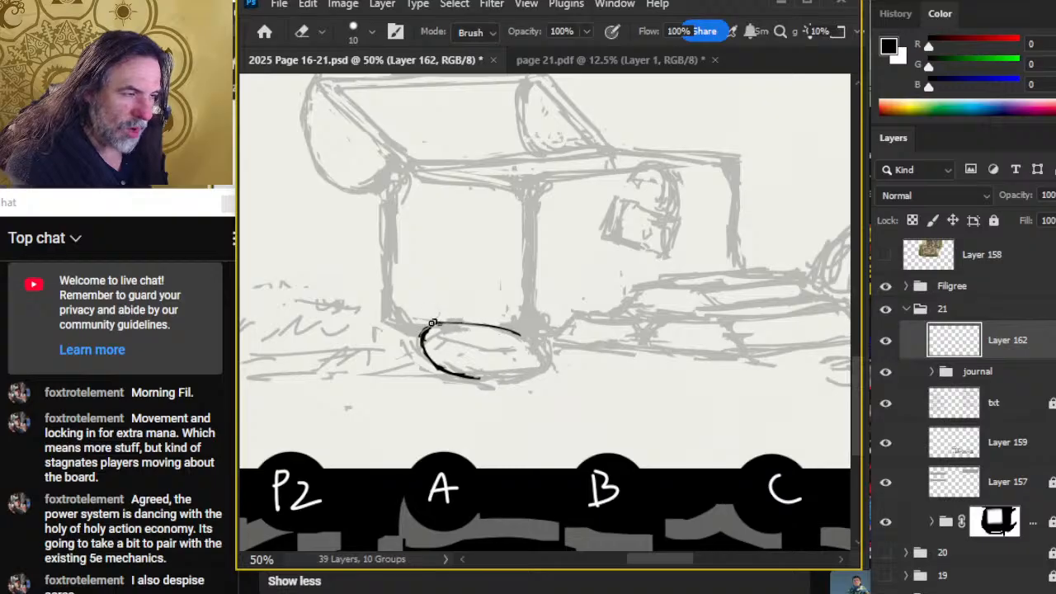
- Ink the oval's lower edge and right end to close the outline, trimming the rough line parts
key(b)
mouse_move(443, 368)
mouse_down()
mouse_move(467, 378)
mouse_move(542, 372)
mouse_up()
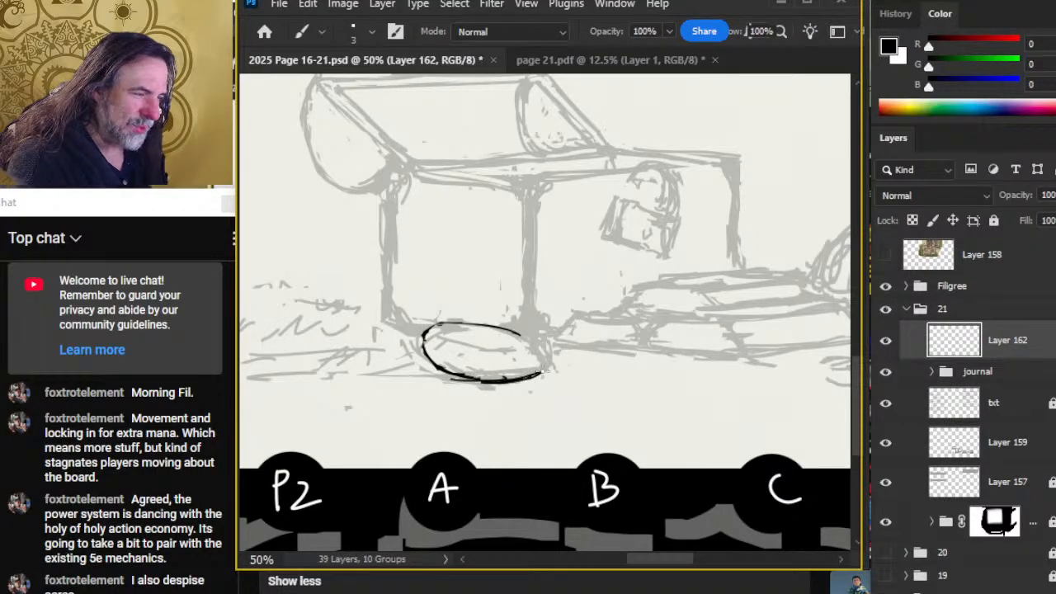
mouse_move(515, 327)
mouse_down()
mouse_move(551, 354)
mouse_move(541, 375)
mouse_move(541, 356)
mouse_move(549, 360)
mouse_move(540, 378)
mouse_up()
key(e)
key(b)
key(e)
key(b)
key(e)
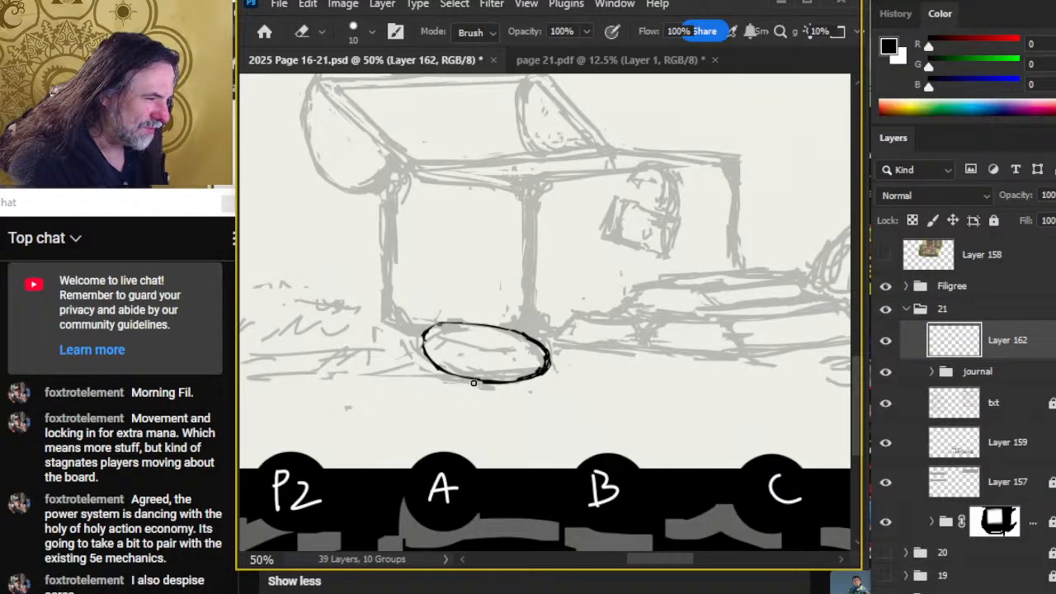
- Even out the oval's lower edge by inking over it and erasing the uneven spots
key(b)
drag(517, 384, 460, 379)
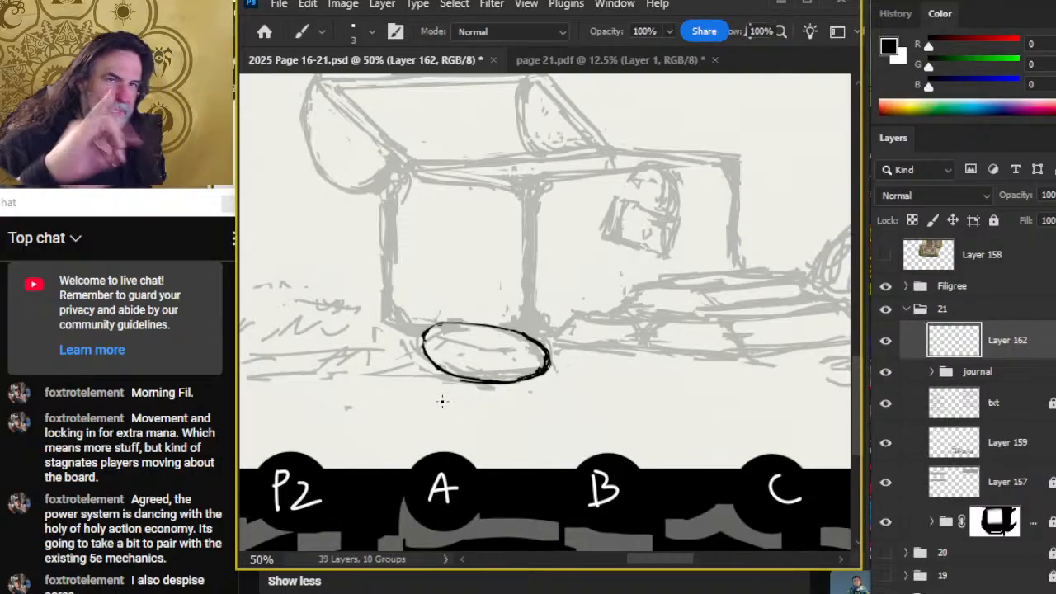
key(e)
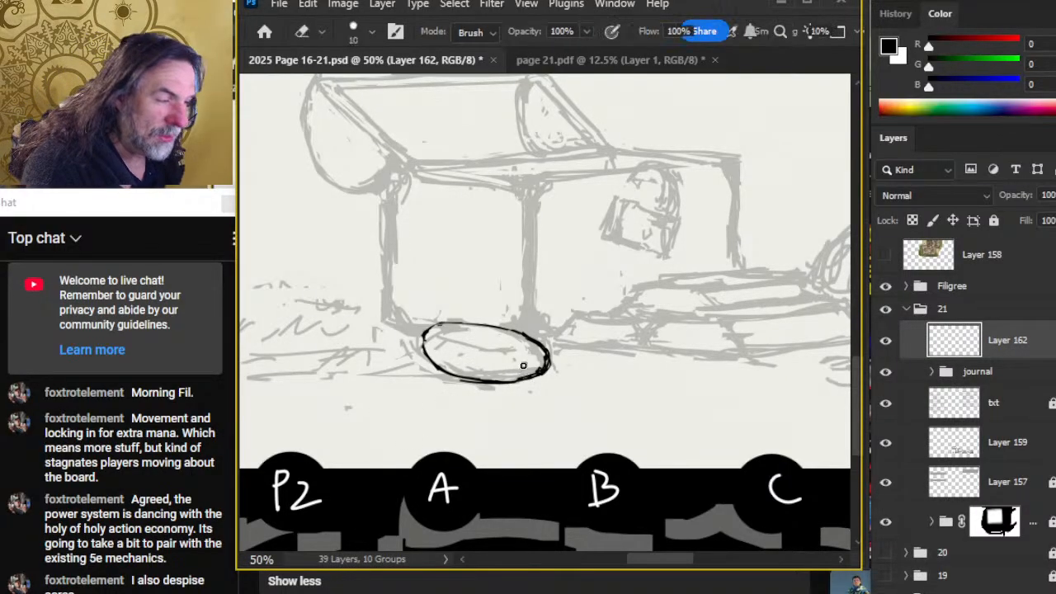
key(b)
key(e)
mouse_move(524, 379)
mouse_down()
mouse_move(489, 379)
mouse_move(539, 361)
mouse_move(447, 382)
mouse_move(475, 387)
mouse_move(446, 381)
mouse_move(482, 376)
mouse_up()
key(b)
key(e)
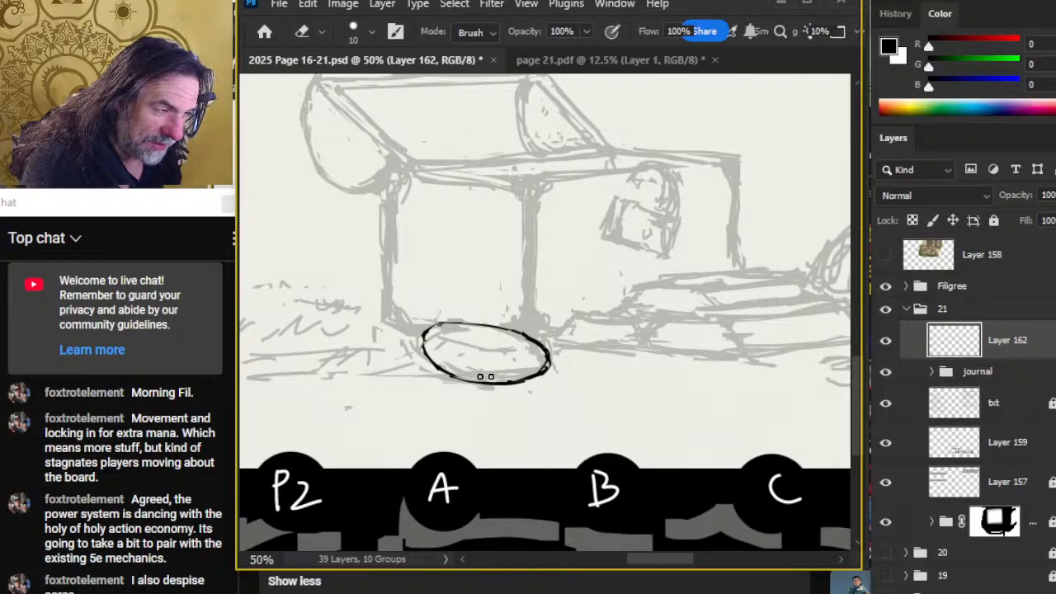
- Re-ink the oval's right end and upper-right edge and erase the excess line weight
key(b)
drag(528, 339, 550, 373)
key(e)
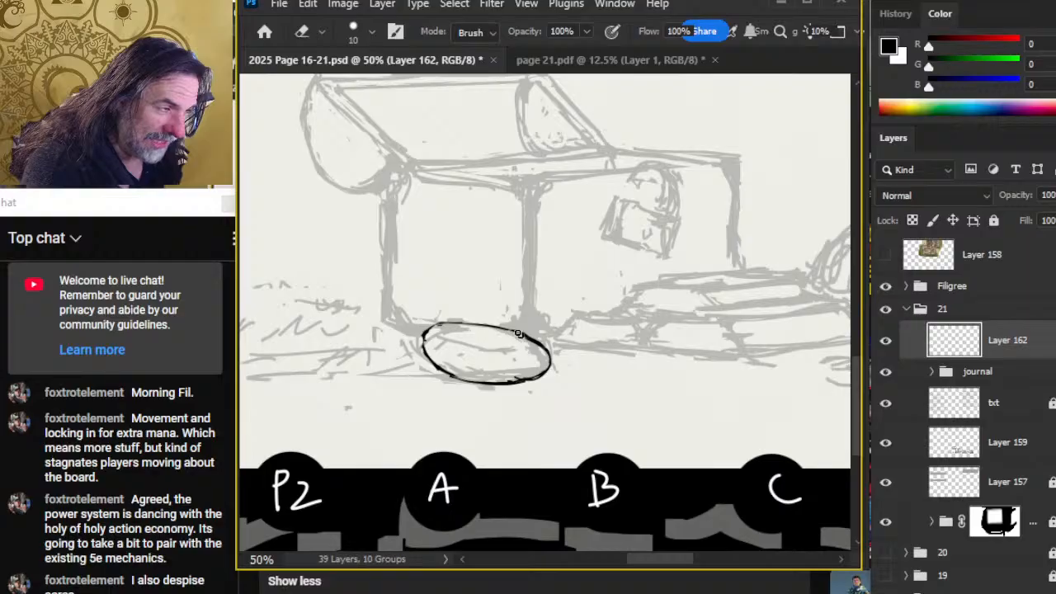
key(b)
drag(518, 328, 552, 363)
drag(479, 326, 550, 350)
key(e)
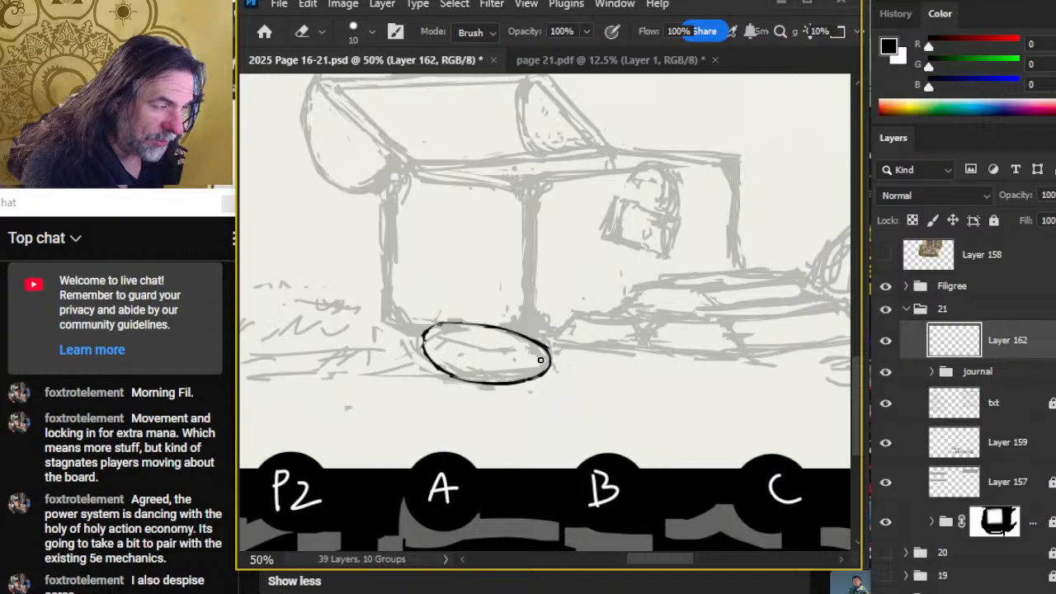
key(b)
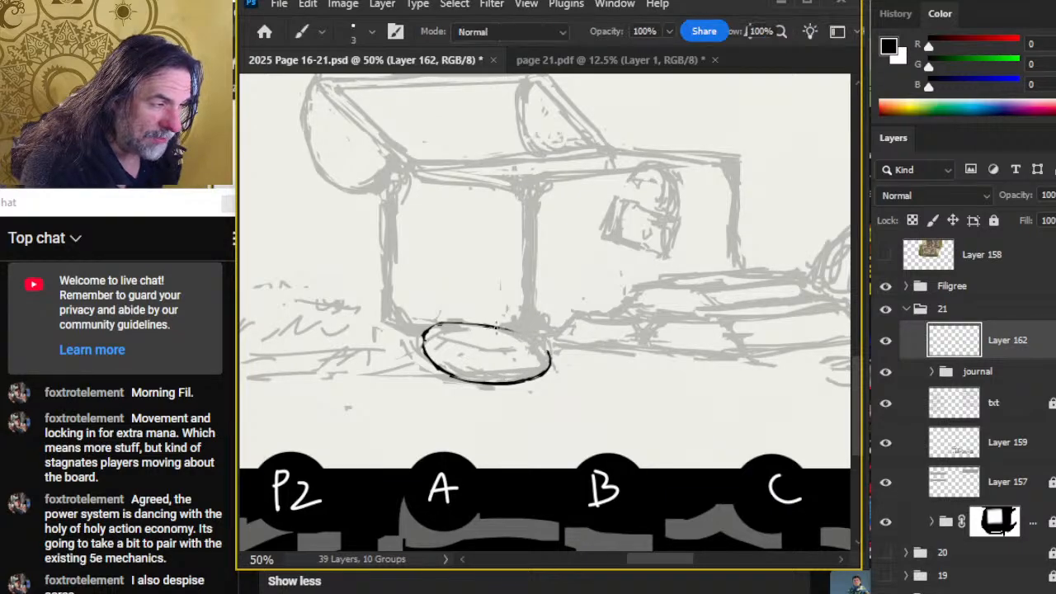
key(e)
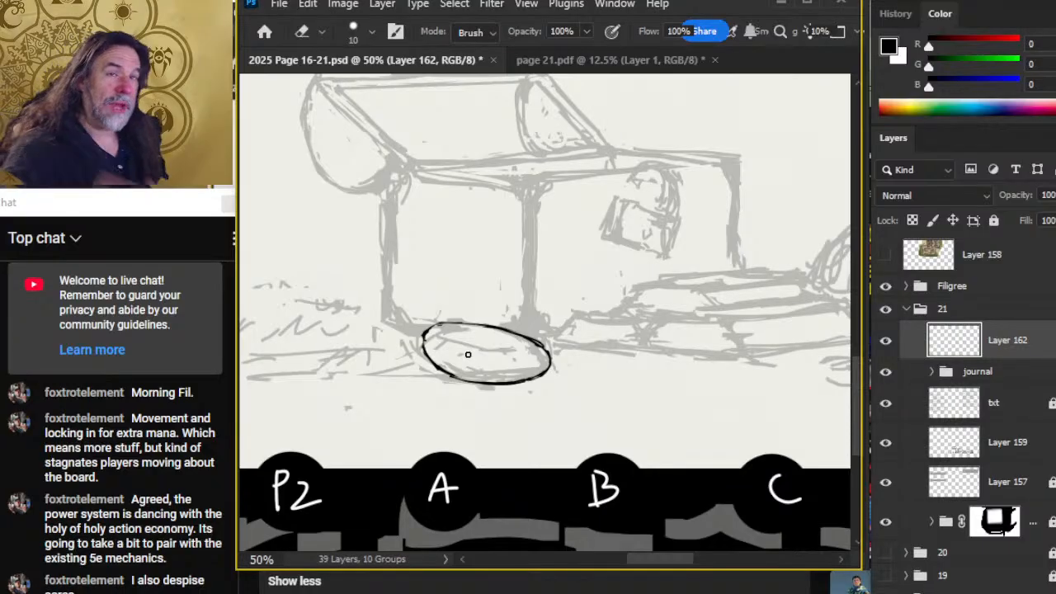
key(b)
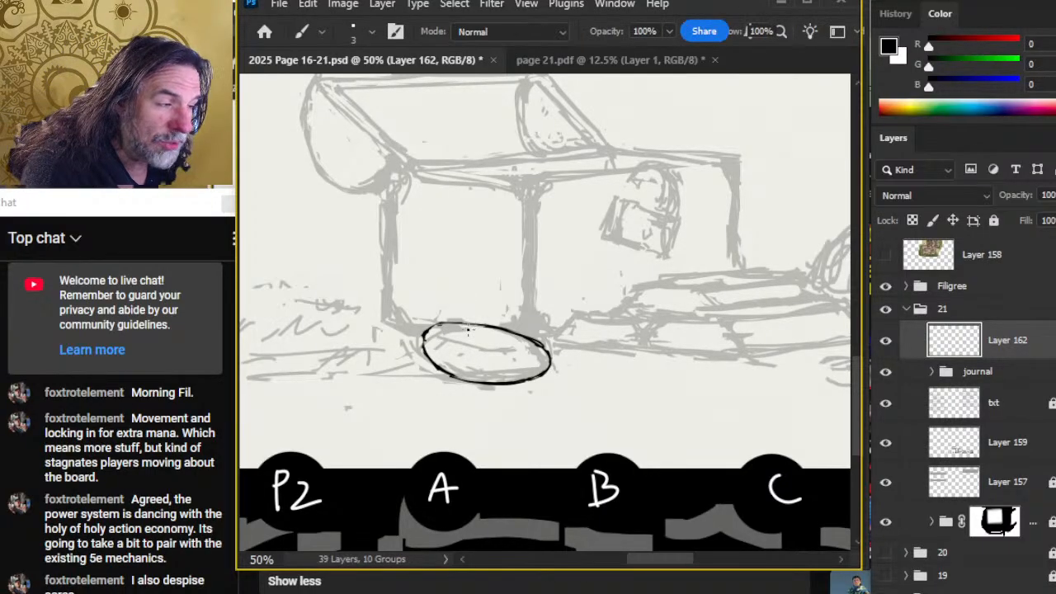
- Ink a short curve inside the oval for a top facet and rework the outline's left end
drag(453, 337, 495, 351)
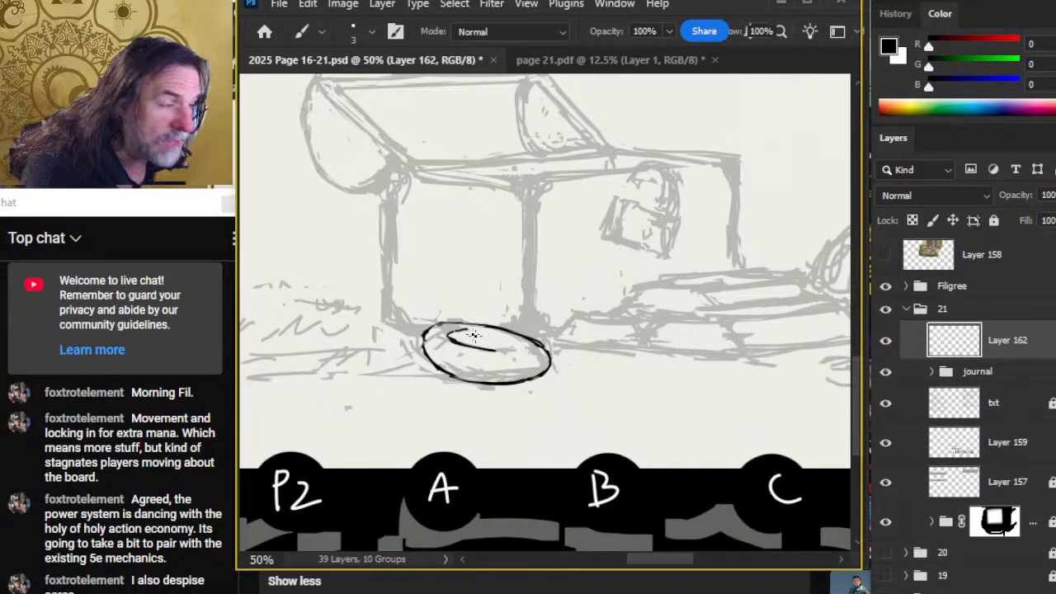
key(e)
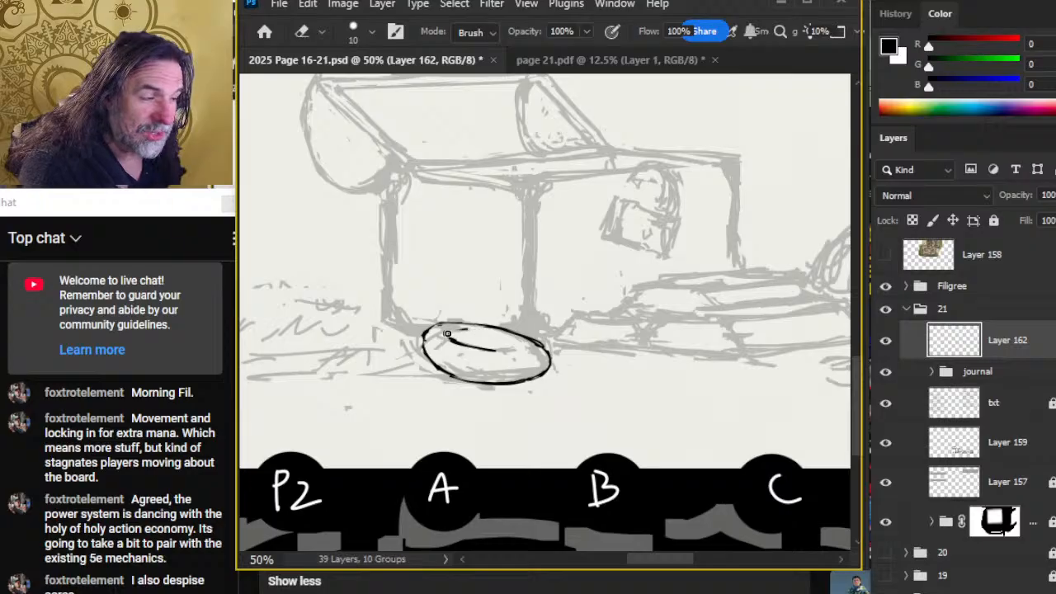
key(b)
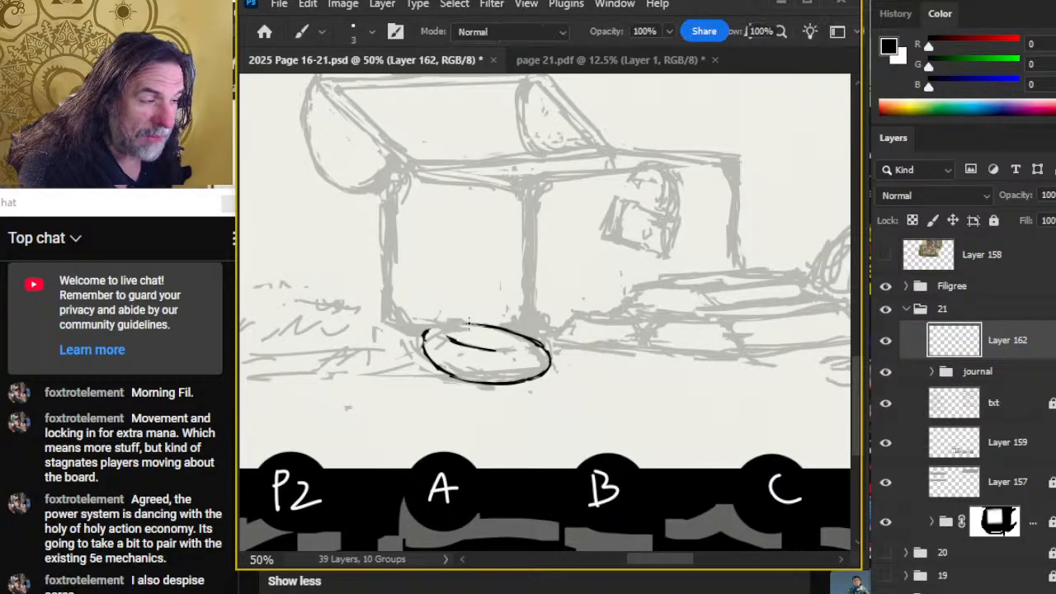
key(e)
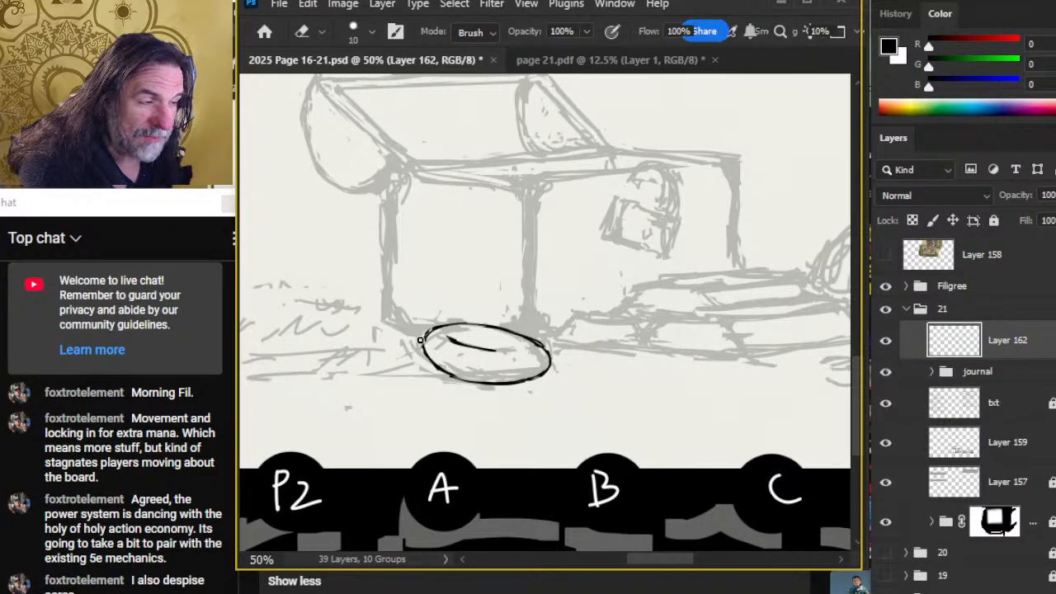
key(b)
drag(425, 350, 448, 364)
key(e)
key(b)
key(e)
- Complete the inner facet curve by shaping its left corner and extending it toward the oval's right side
mouse_move(475, 330)
mouse_down()
mouse_move(456, 331)
mouse_move(476, 348)
mouse_move(451, 344)
mouse_move(487, 338)
mouse_move(477, 327)
mouse_move(449, 338)
mouse_up()
key(b)
key(e)
key(b)
key(e)
key(b)
key(e)
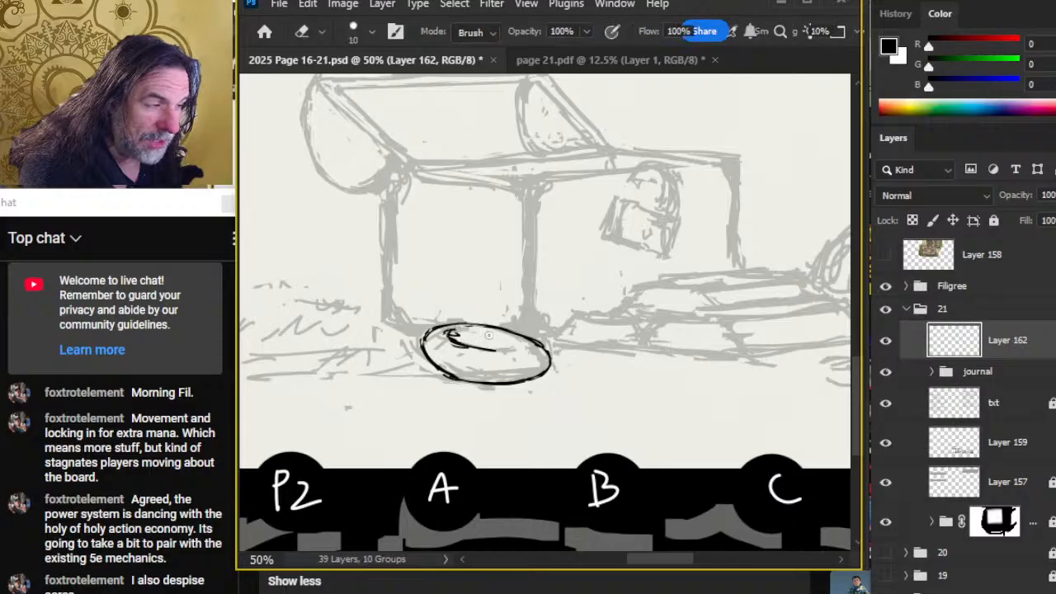
key(b)
key(e)
drag(498, 350, 523, 348)
key(b)
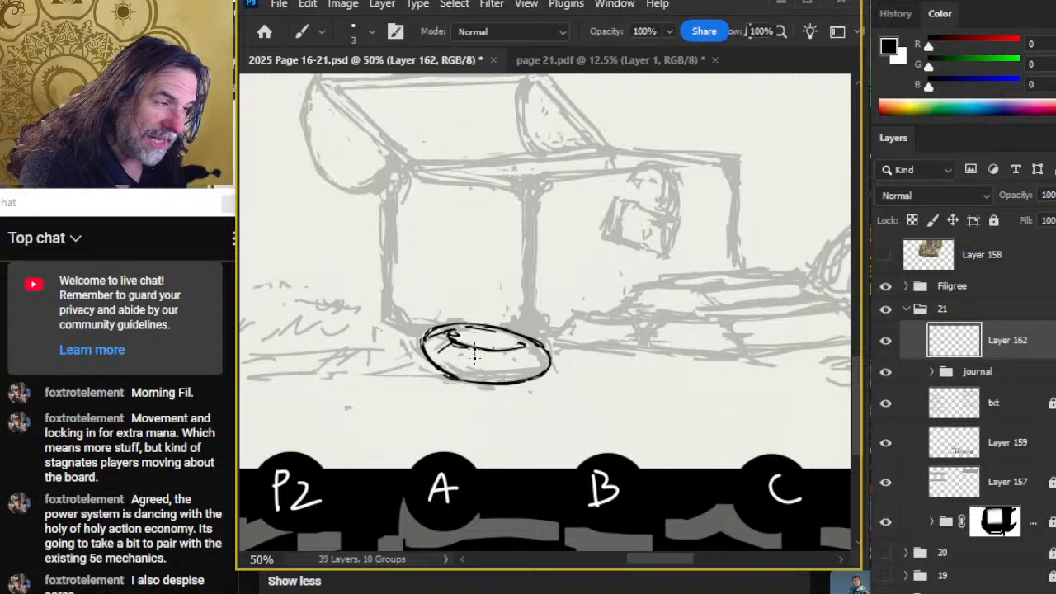
- Ink short facet lines from the inner curve outward to the oval's rim to form a cut gem
drag(499, 350, 499, 368)
mouse_move(520, 353)
mouse_down()
mouse_move(521, 366)
mouse_move(503, 337)
mouse_move(521, 340)
mouse_up()
key(e)
key(b)
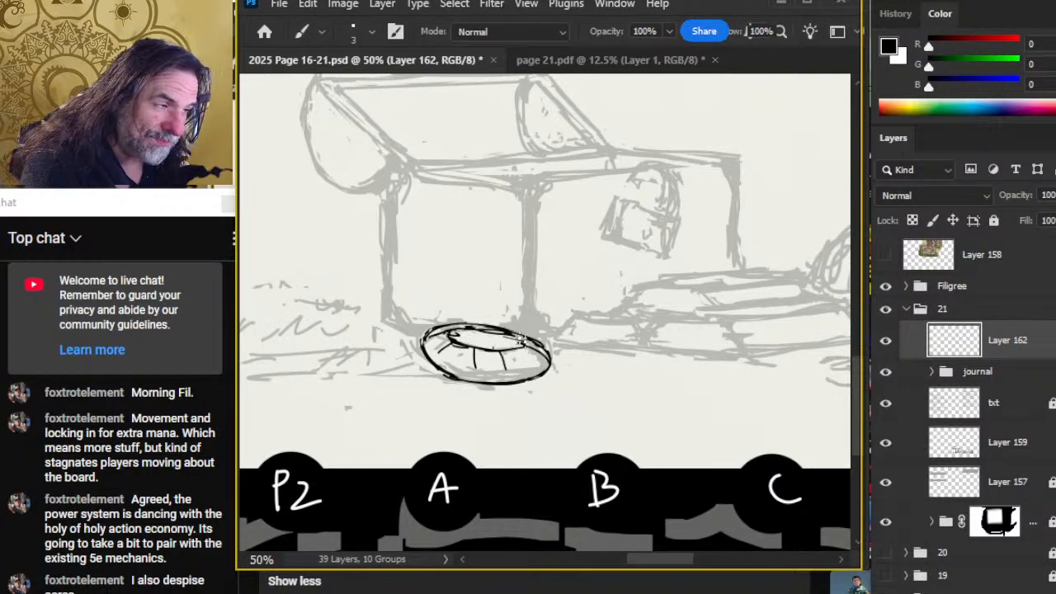
- Thin and smooth the gem's upper edge by alternately erasing and re-inking it
key(e)
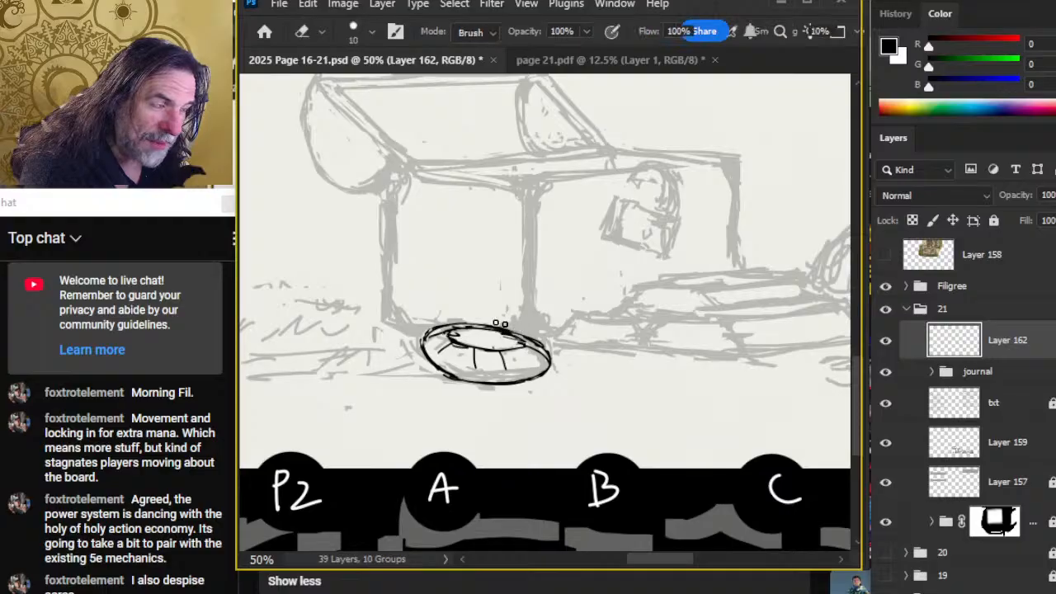
mouse_move(475, 321)
mouse_down()
mouse_move(419, 330)
mouse_move(467, 334)
mouse_move(449, 329)
mouse_up()
key(b)
key(e)
key(b)
key(e)
key(b)
key(e)
key(b)
key(e)
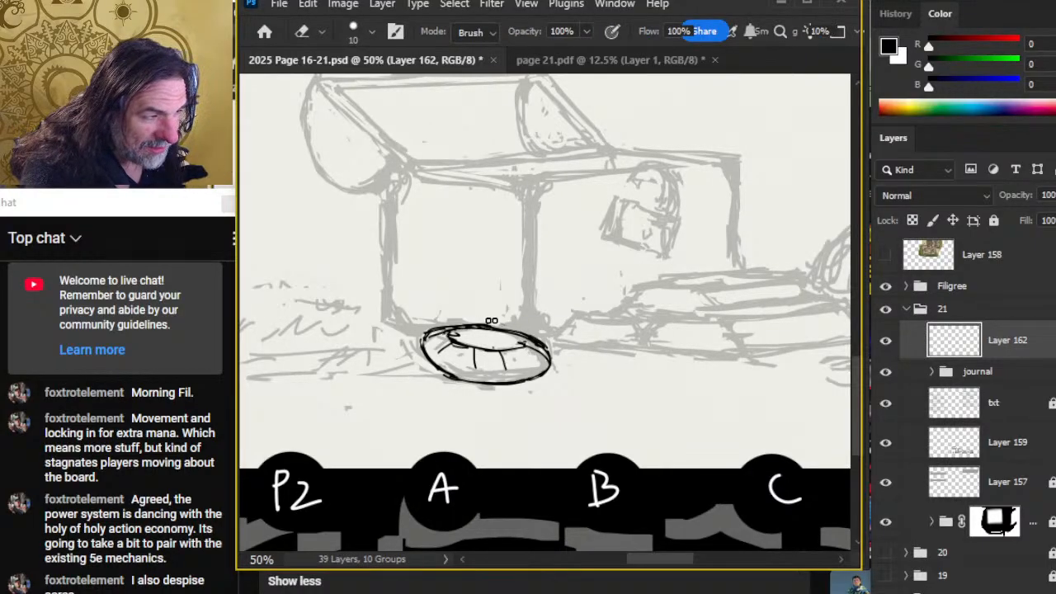
drag(475, 329, 506, 328)
key(b)
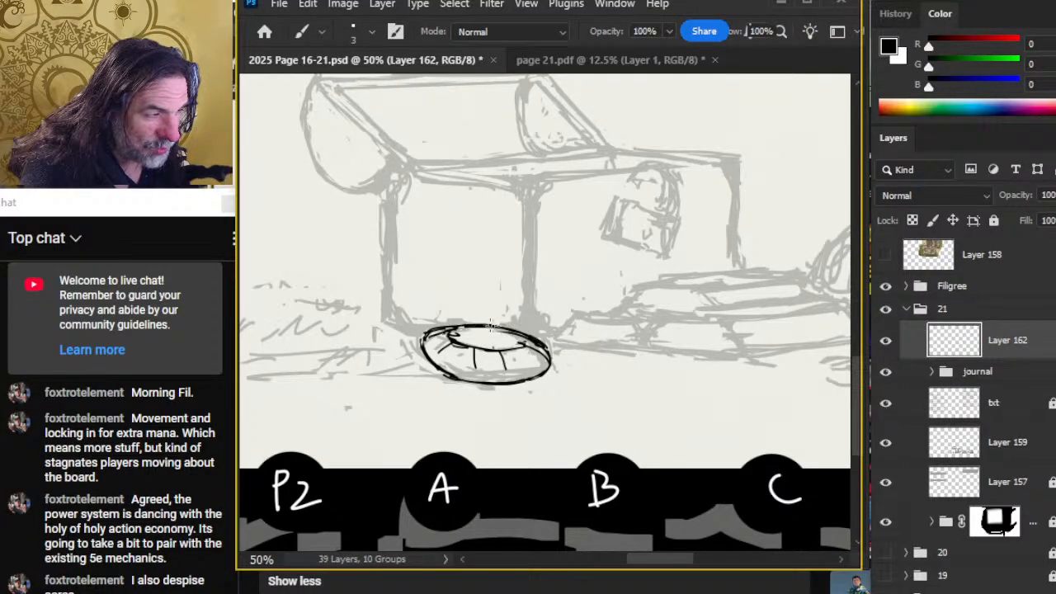
key(e)
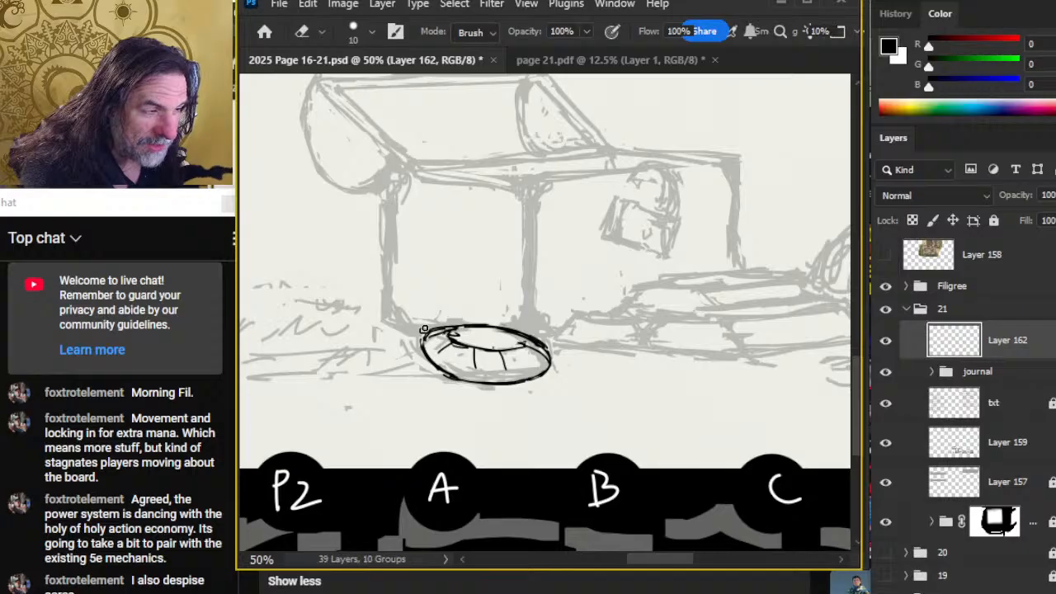
- Trim the outside of the gem's left and lower edge and re-ink it slightly higher
mouse_move(419, 343)
mouse_down()
mouse_move(435, 371)
mouse_move(425, 356)
mouse_move(483, 372)
mouse_move(459, 379)
mouse_move(464, 367)
mouse_move(438, 371)
mouse_move(514, 383)
mouse_up()
key(b)
key(e)
key(b)
key(e)
key(b)
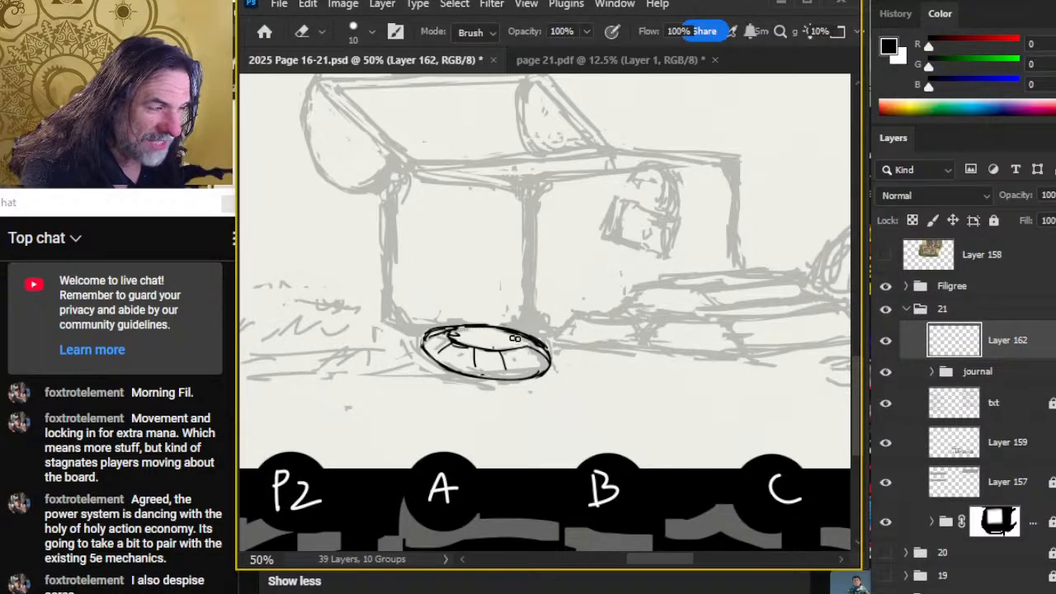
- Ink a second line inside the gem's rim along the top, left and lower edges, with small facet marks
key(b)
mouse_move(492, 329)
mouse_down()
mouse_move(535, 353)
mouse_move(522, 338)
mouse_up()
key(e)
key(b)
drag(458, 327, 495, 333)
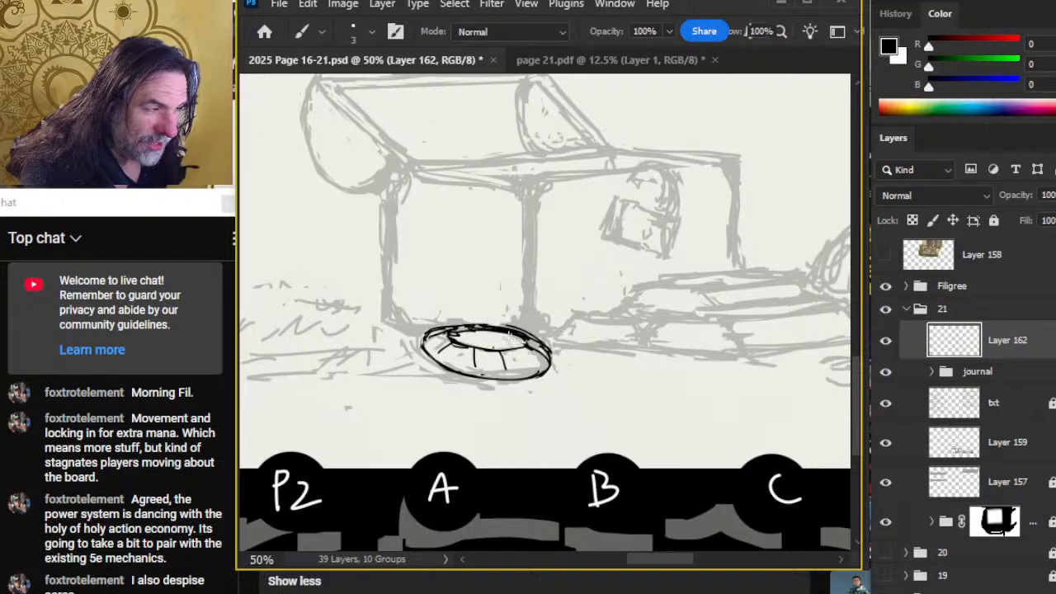
mouse_move(427, 341)
mouse_down()
mouse_move(479, 373)
mouse_move(560, 365)
mouse_move(513, 378)
mouse_move(436, 353)
mouse_up()
key(e)
key(b)
key(e)
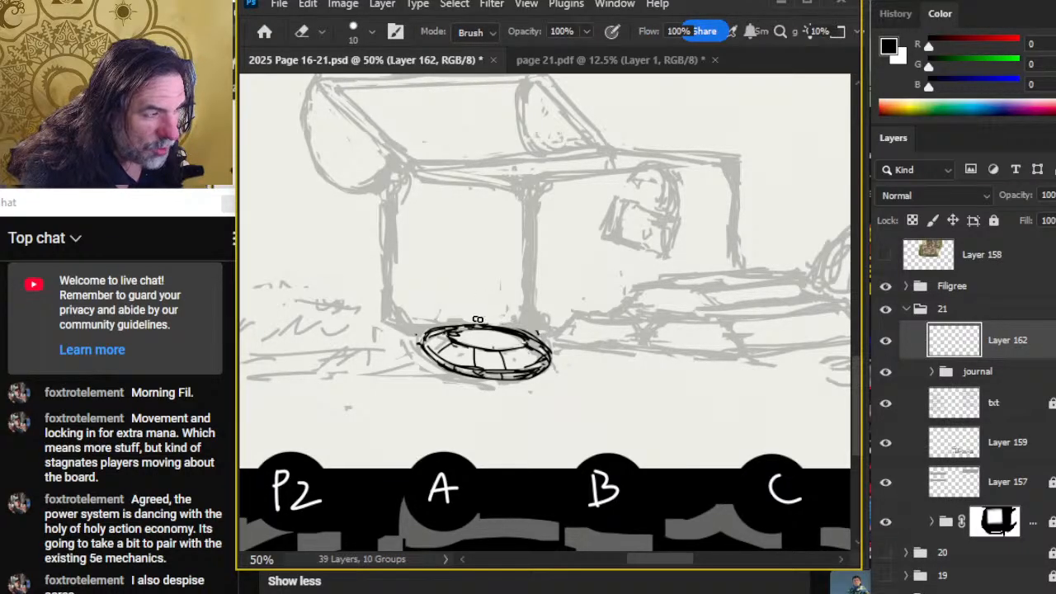
- Clean up the gem's top edge by erasing stray ink above and inside the line
key(b)
key(e)
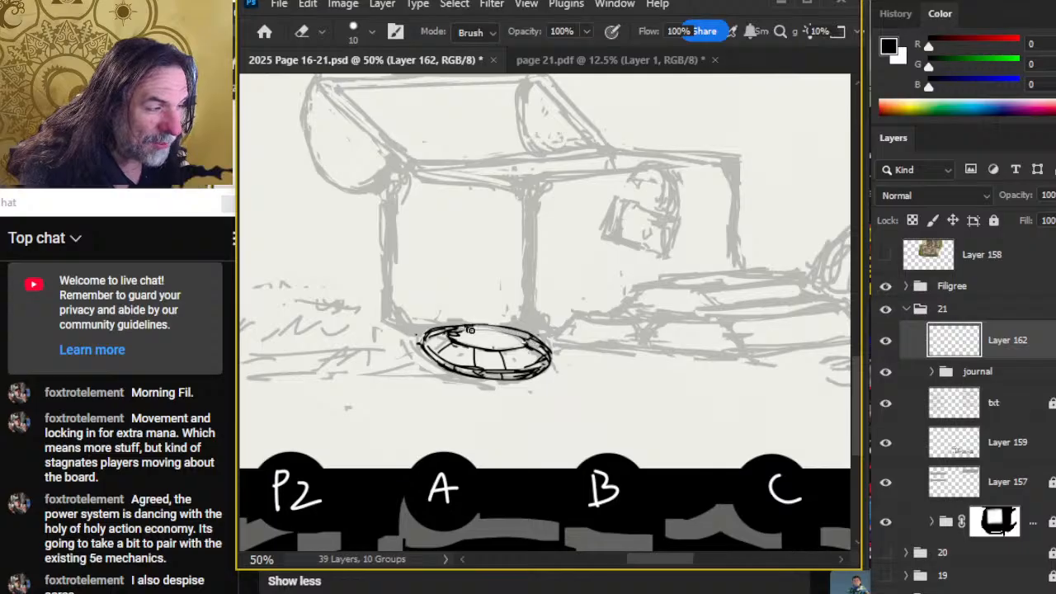
key(b)
key(e)
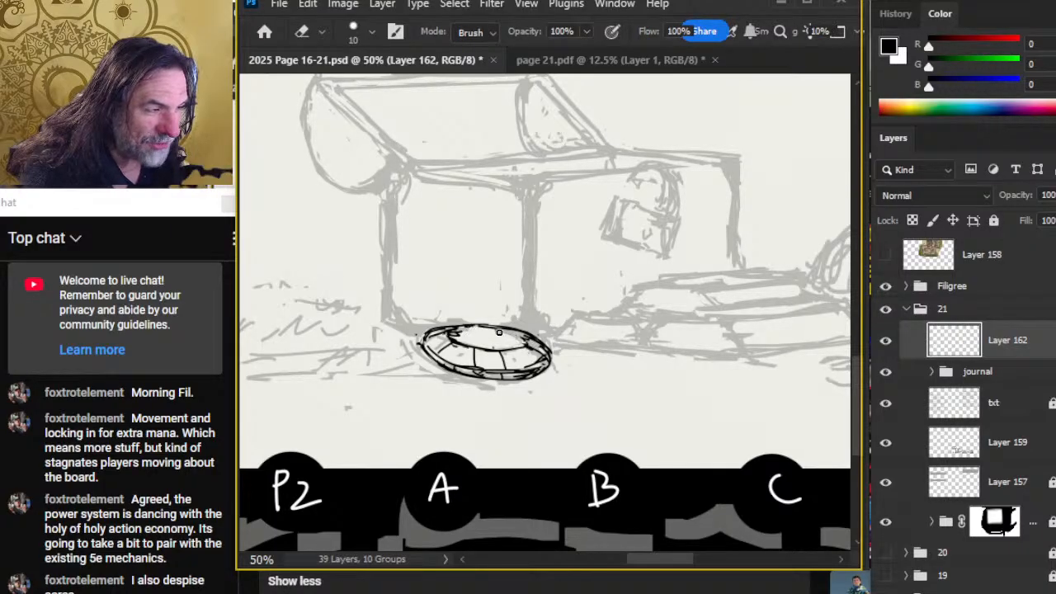
key(b)
key(e)
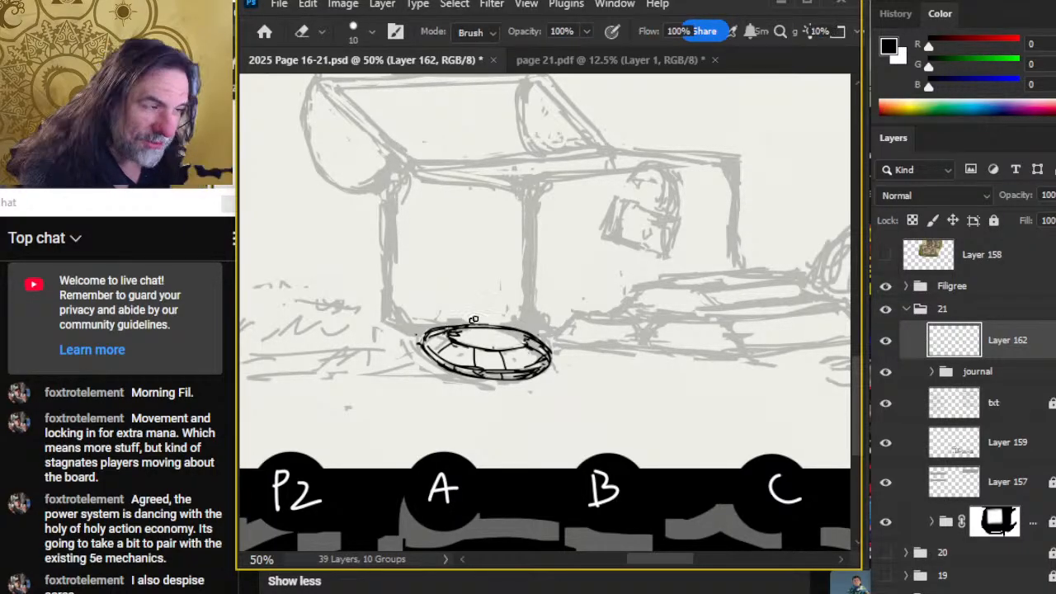
- Reshape the gem's upper-left edge and left tip by inking over them and erasing stray ink
key(b)
mouse_move(461, 326)
mouse_down()
mouse_move(421, 343)
mouse_move(434, 354)
mouse_up()
key(e)
key(b)
key(e)
key(b)
key(e)
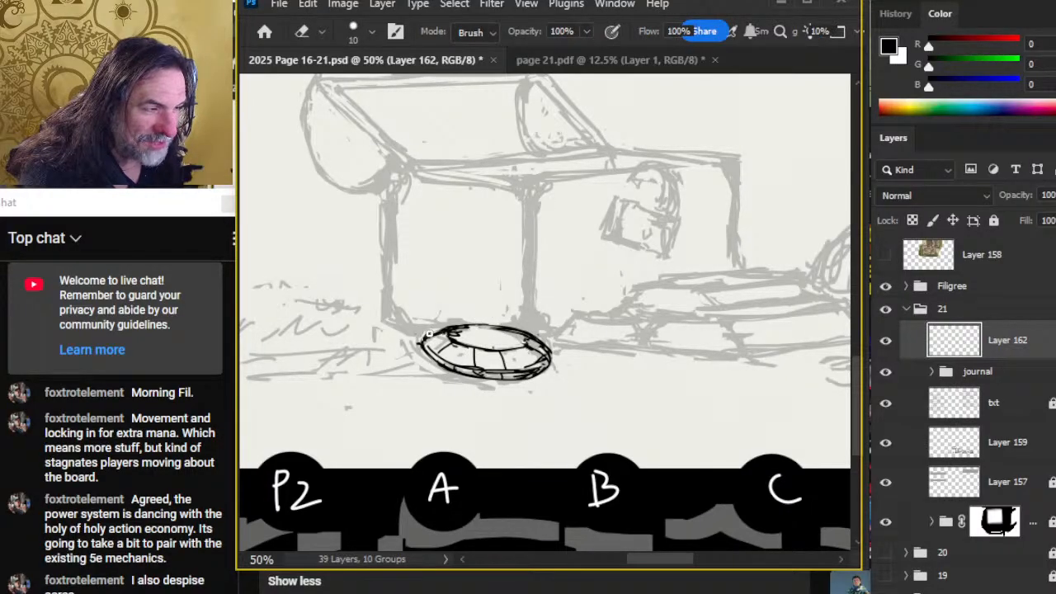
key(b)
key(e)
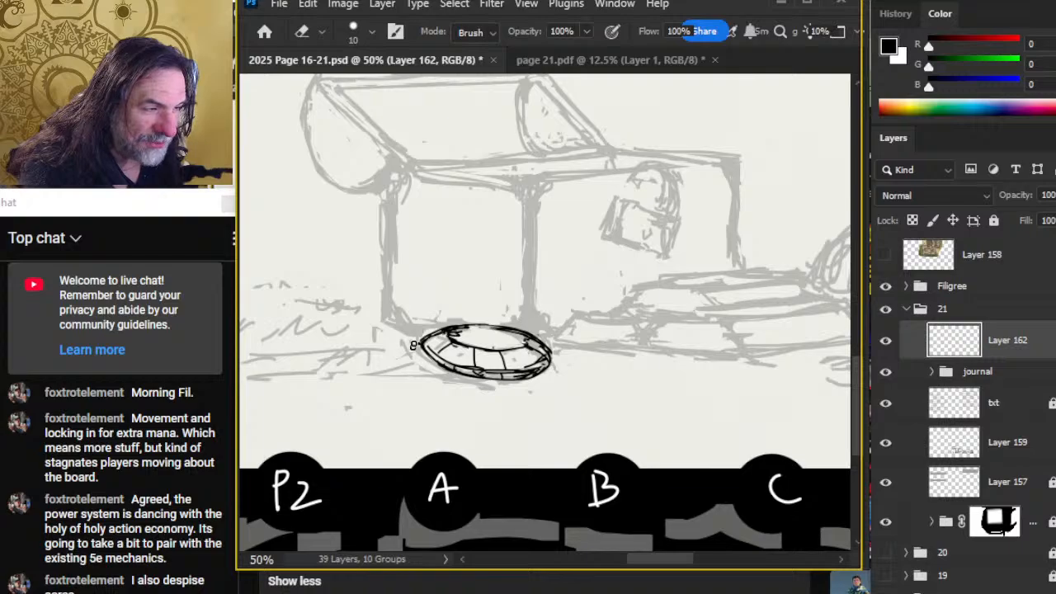
- Refine the gem's upper-right edge and right tip by trimming and re-inking the outline
mouse_move(476, 320)
mouse_down()
mouse_move(447, 337)
mouse_move(538, 343)
mouse_move(501, 324)
mouse_move(552, 346)
mouse_up()
key(b)
key(e)
key(b)
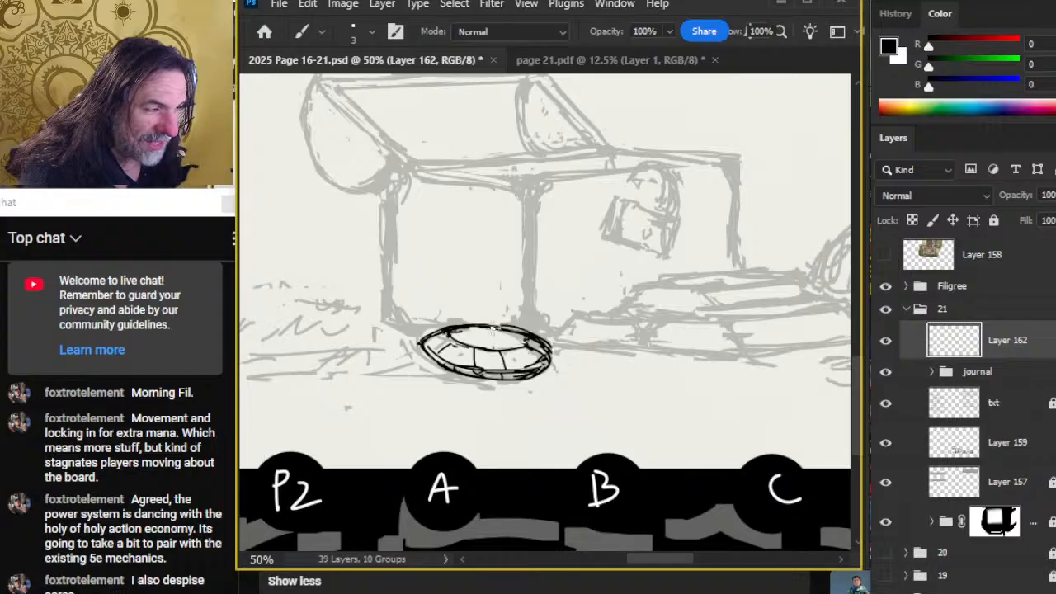
key(e)
mouse_move(500, 319)
mouse_down()
mouse_move(548, 341)
mouse_move(479, 327)
mouse_move(546, 350)
mouse_up()
key(b)
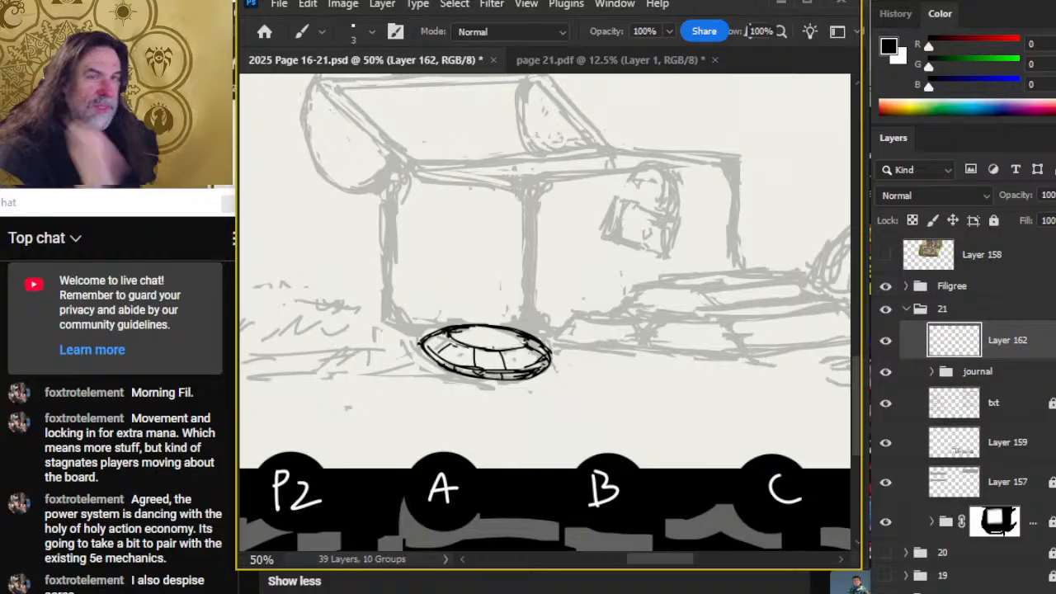
key(e)
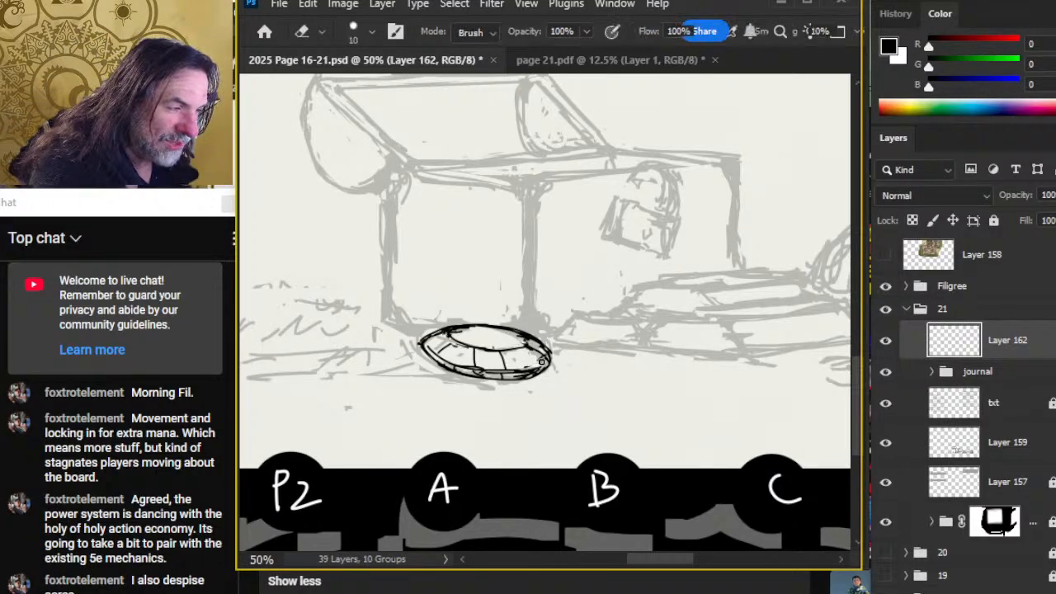
key(b)
key(e)
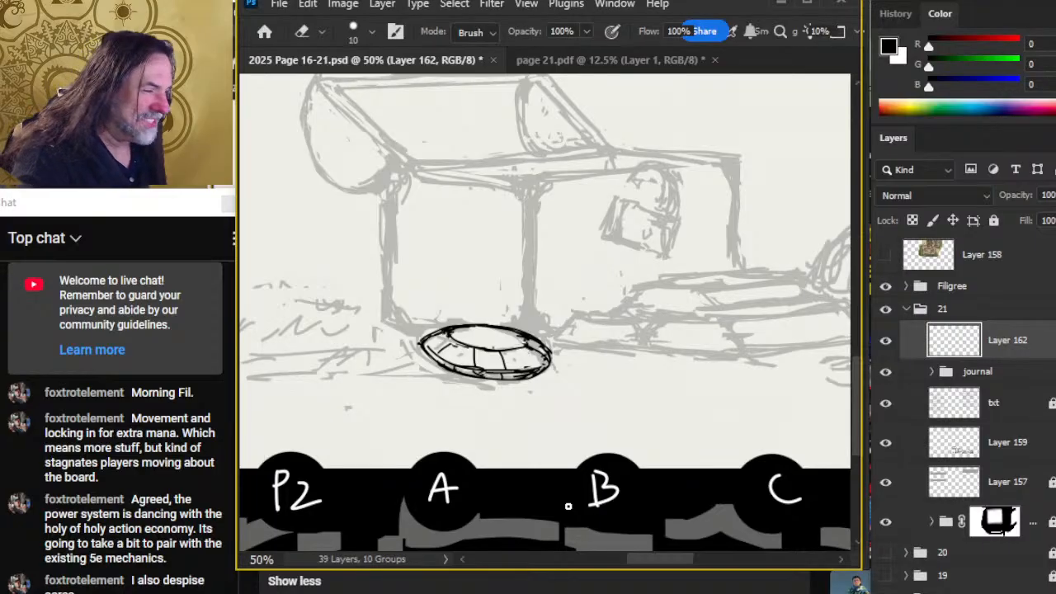
- Zoom out to 25% to check the inked gem and journal against the whole chest sketch
key(z)
alt+click(726, 405)
drag(750, 448, 596, 401)
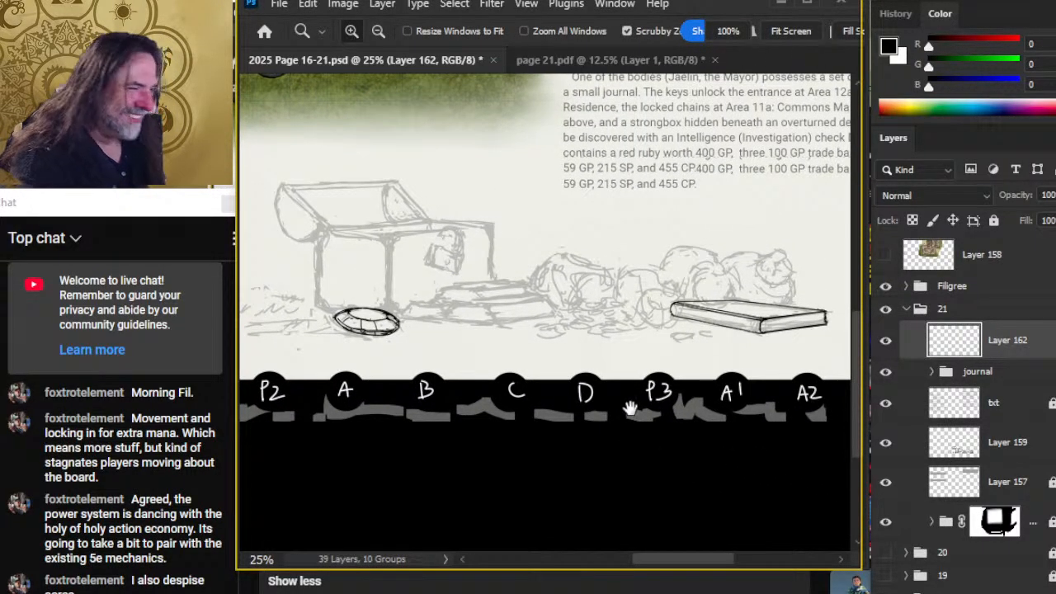
- Group the inked gem's layer, name the group ruby, and collapse it
key(v)
drag(388, 347, 459, 366)
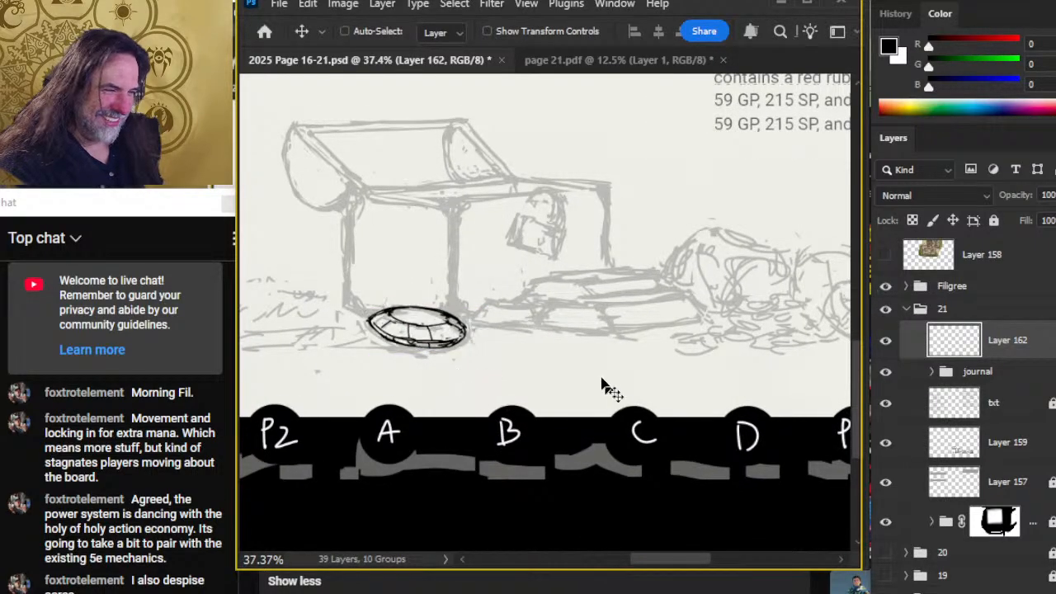
key(ctrl+g)
double_click(979, 332)
text(ruby)
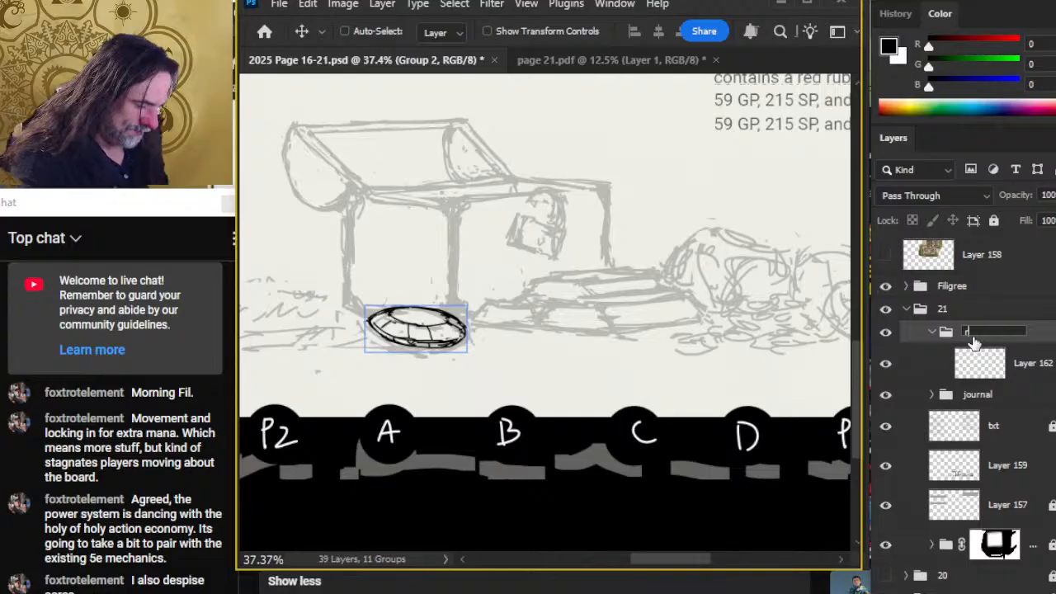
key(Return)
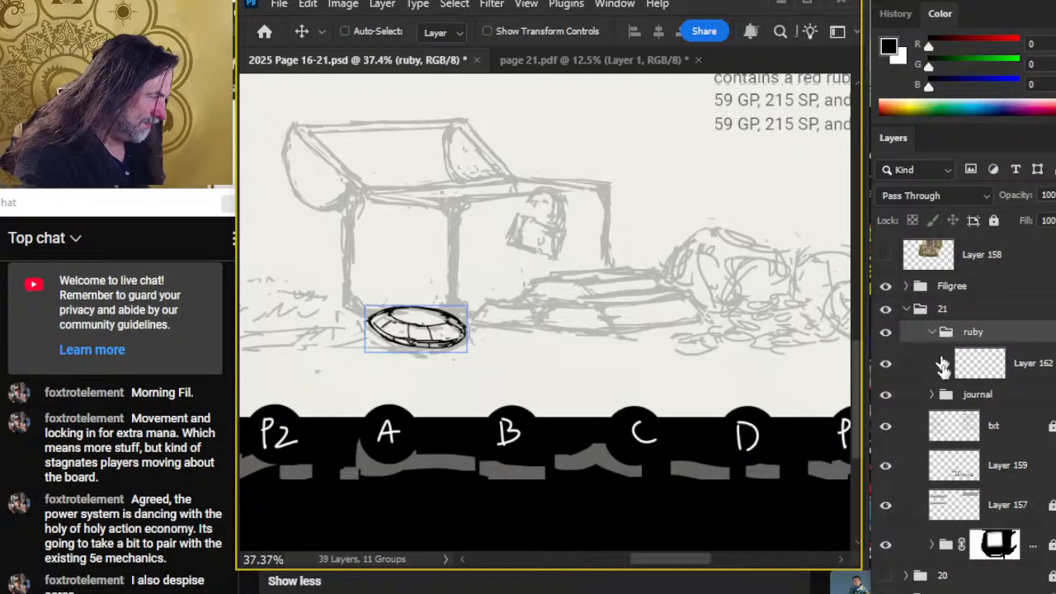
click(932, 332)
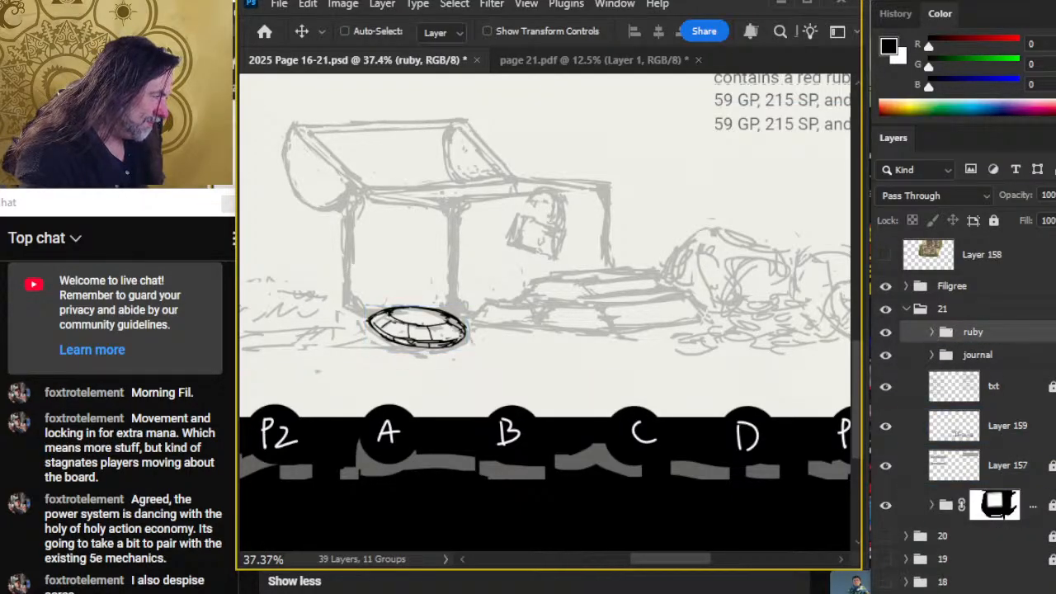
- Add a layer above the ruby group and try a first ink line along the stacked trade bars' lower edge
key(ctrl+shift+alt+n)
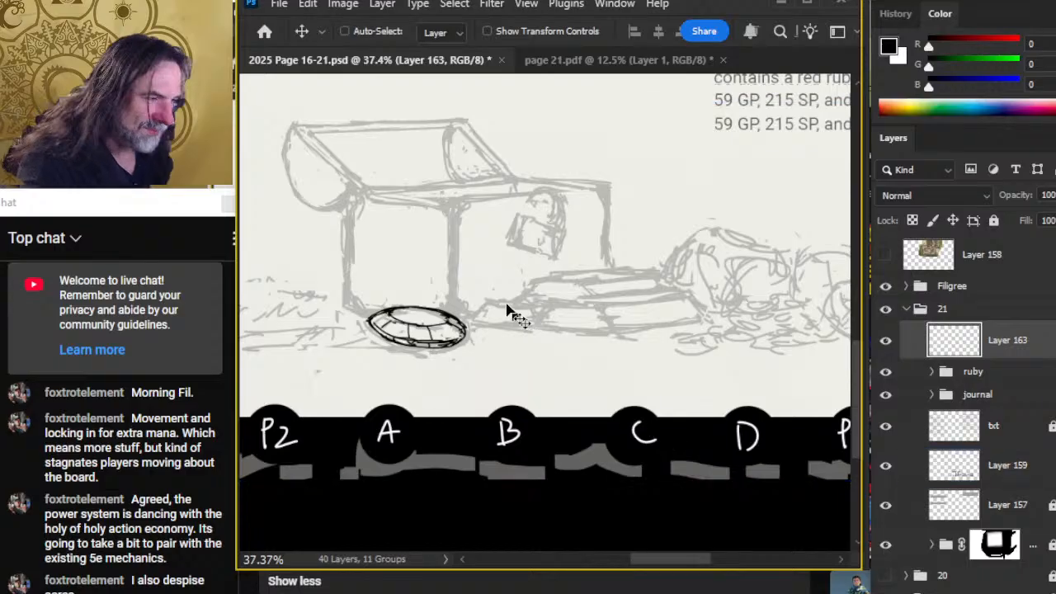
key(b)
drag(469, 326, 530, 331)
mouse_move(660, 338)
mouse_down()
mouse_move(533, 326)
mouse_move(459, 302)
mouse_up()
key(z)
drag(557, 328, 580, 347)
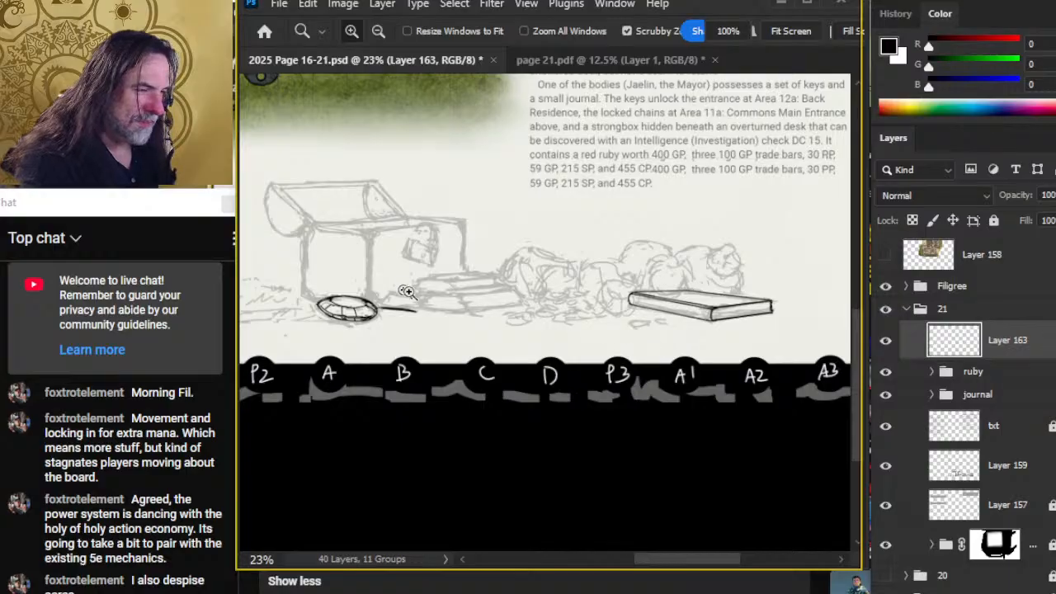
key(b)
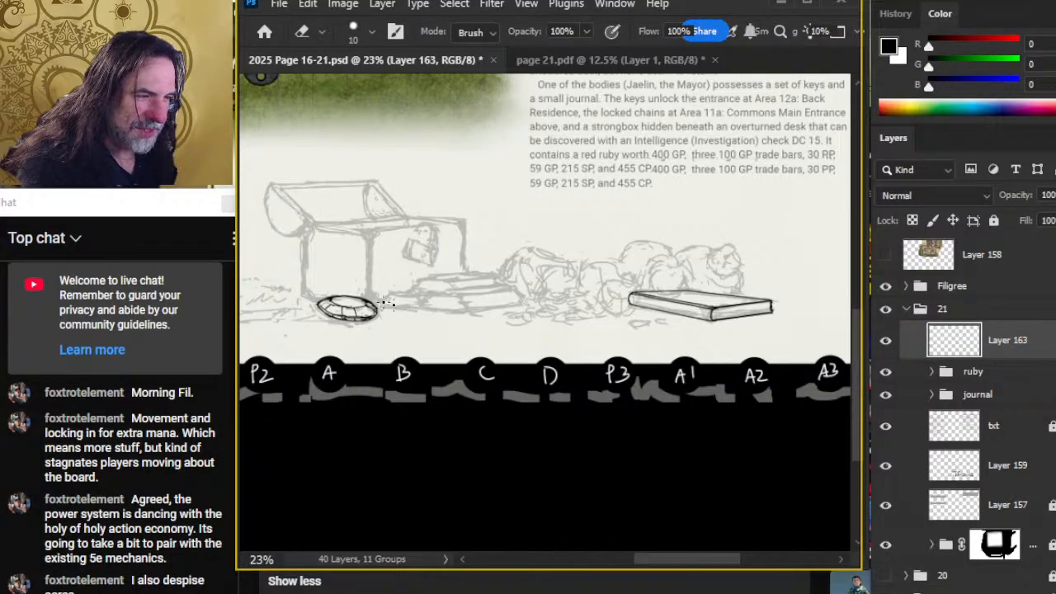
key(b)
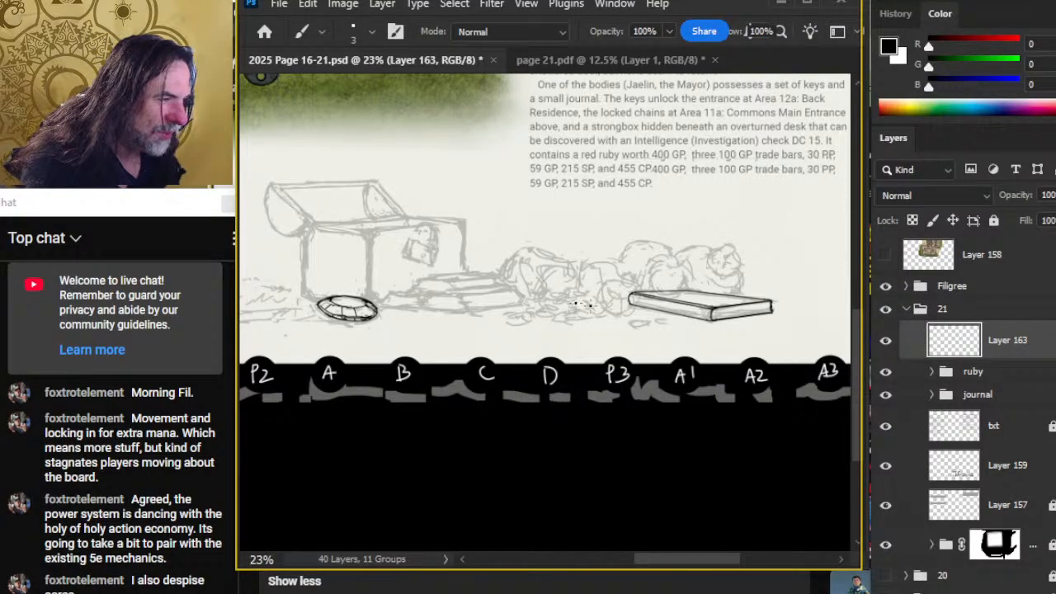
- Ink the lower front edge of the trade bars with a freehand stroke starting beside the gem
key(e)
mouse_move(417, 315)
mouse_down()
mouse_move(453, 319)
mouse_move(401, 310)
mouse_move(467, 321)
mouse_move(388, 315)
mouse_move(477, 325)
mouse_up()
key(b)
key(e)
key(b)
mouse_move(376, 304)
mouse_down()
mouse_move(479, 324)
mouse_move(452, 319)
mouse_up()
key(e)
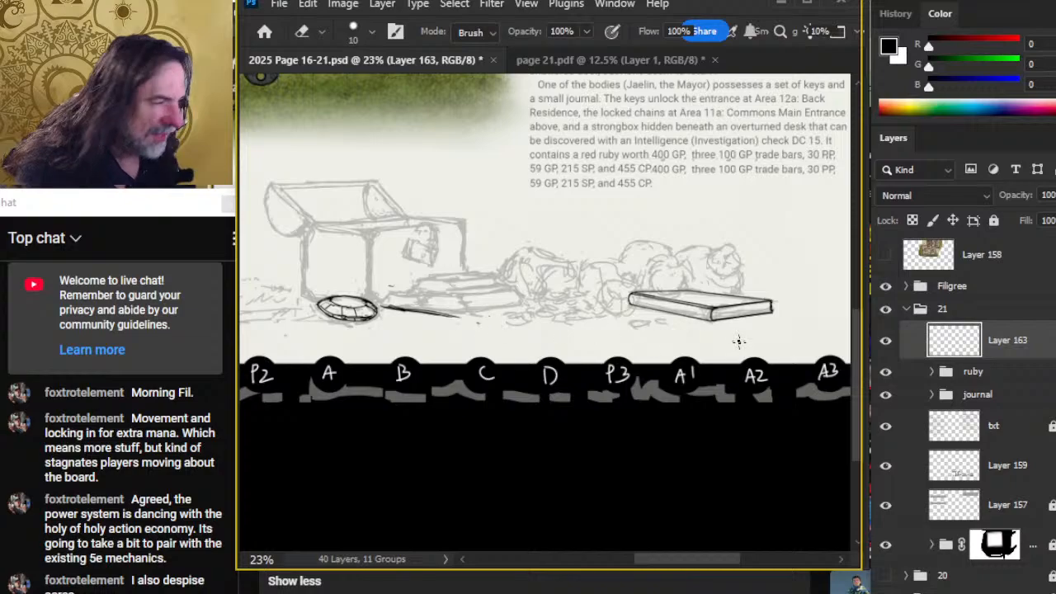
- Draw long slanted perspective guides along the journal's edges and back toward the trade bars
key(b)
drag(708, 334, 582, 305)
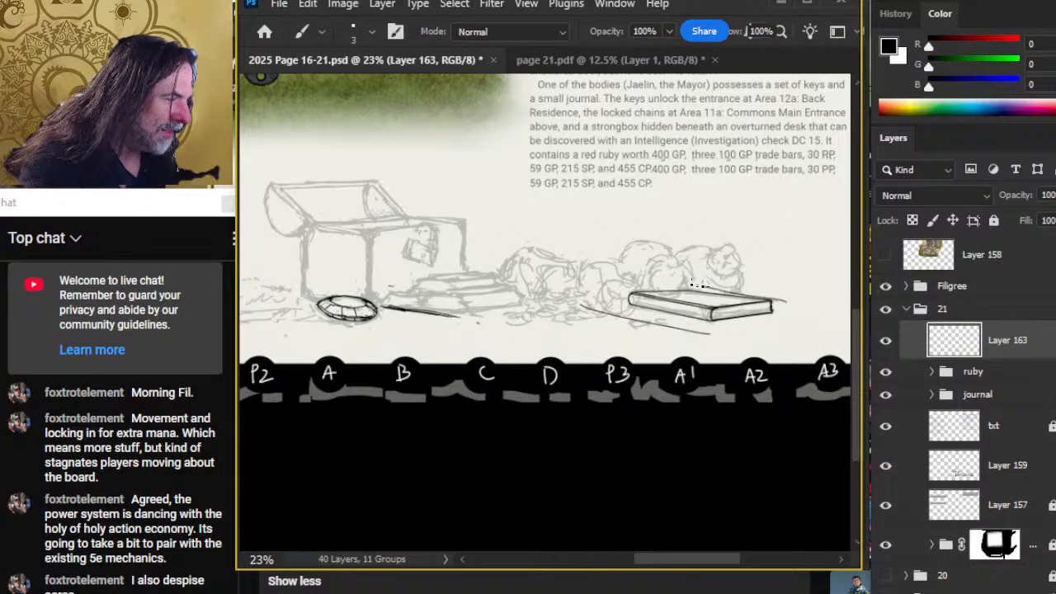
drag(786, 301, 565, 269)
drag(623, 318, 450, 273)
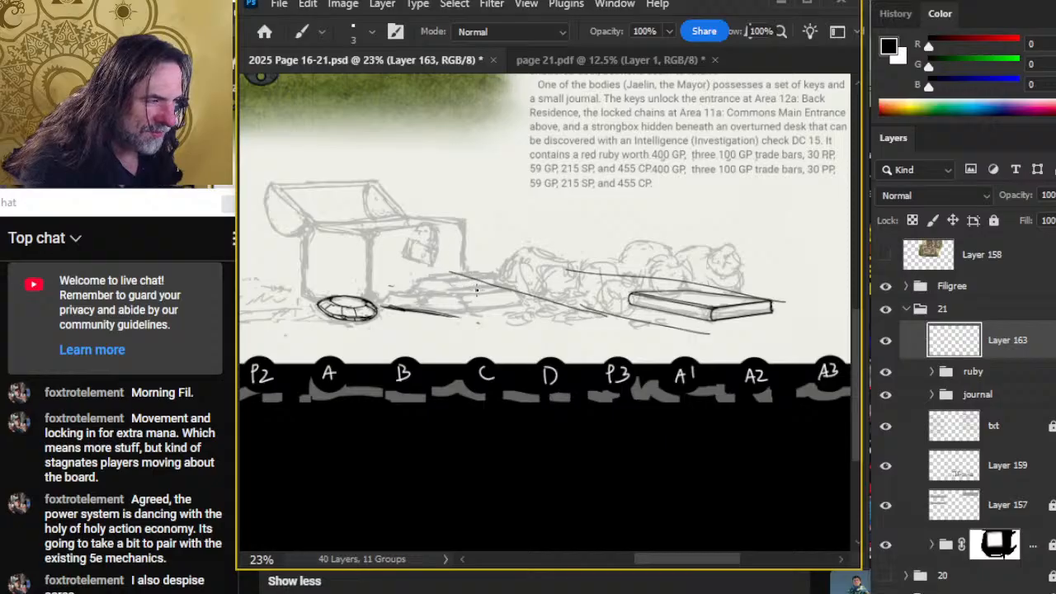
- Erase part of the trade bars' front edge and the freehand guide above the journal with an enlarged eraser
key(e)
drag(396, 311, 437, 309)
key(bracketright)
key(bracketright)
key(bracketright)
mouse_move(566, 272)
mouse_down()
mouse_move(655, 276)
mouse_move(774, 299)
mouse_move(766, 304)
mouse_up()
- Draw a straight perspective guide from the journal's far right corner back to the left end of the sacks
key(b)
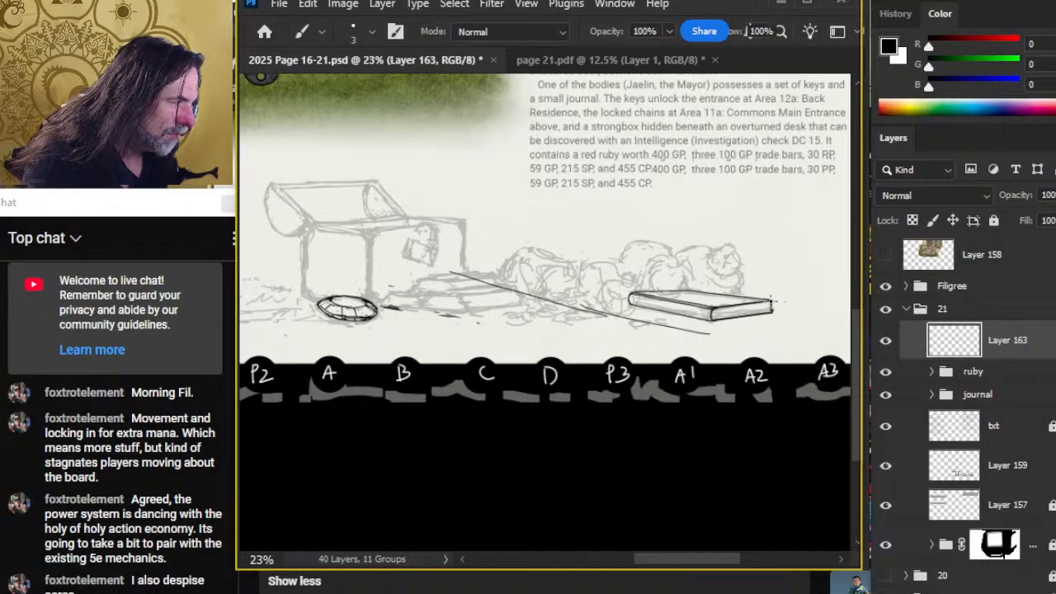
shift+click(514, 253)
key(ctrl+z)
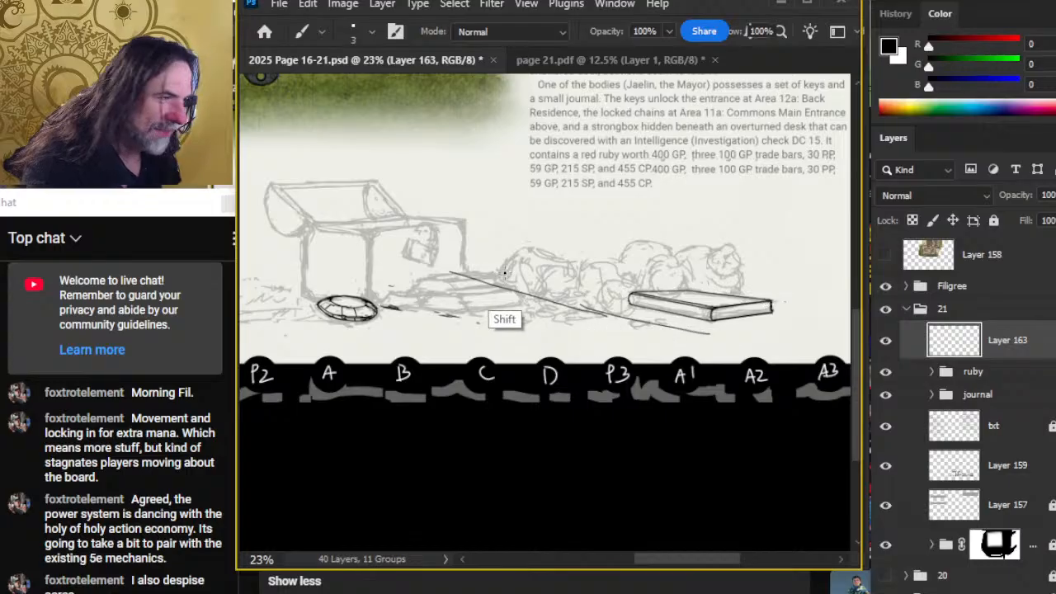
shift+click(500, 270)
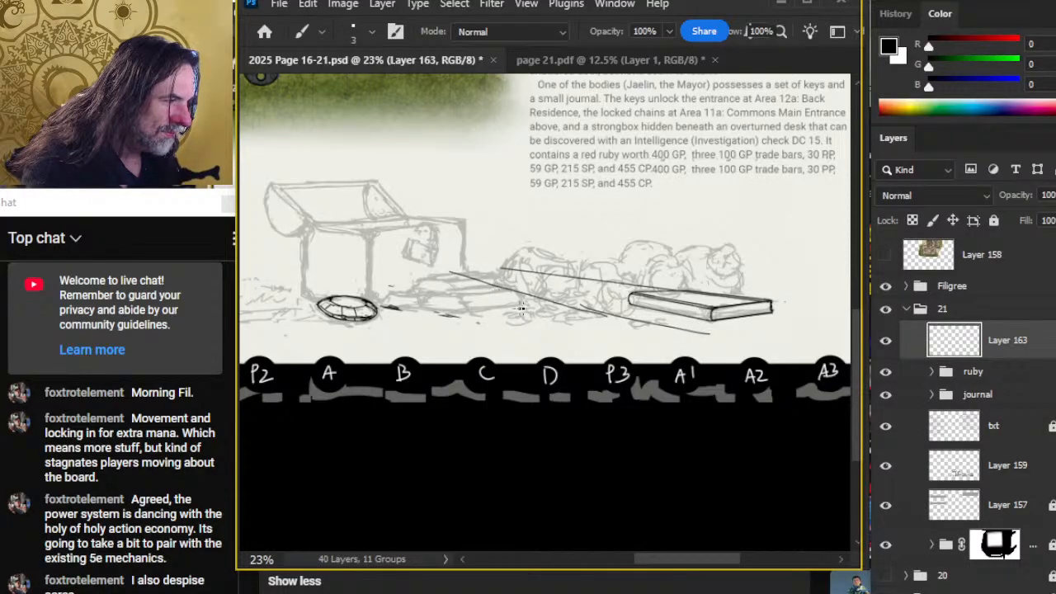
- Replace the freehand lower guide with a straight one from the journal's front edge back to the top of the trade bars
key(e)
mouse_move(448, 274)
mouse_down()
mouse_move(657, 336)
mouse_move(710, 342)
mouse_up()
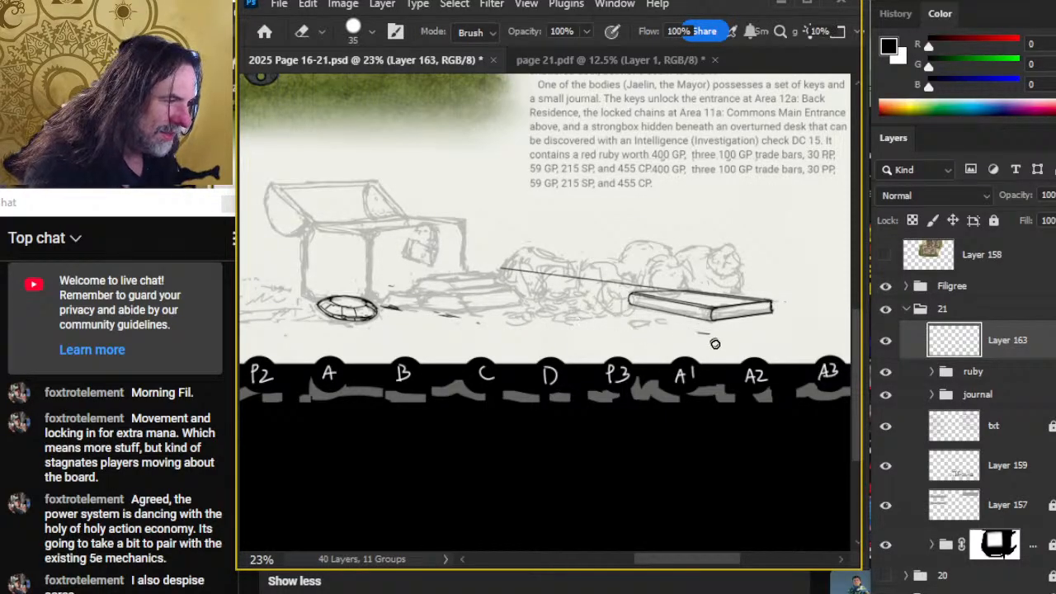
key(b)
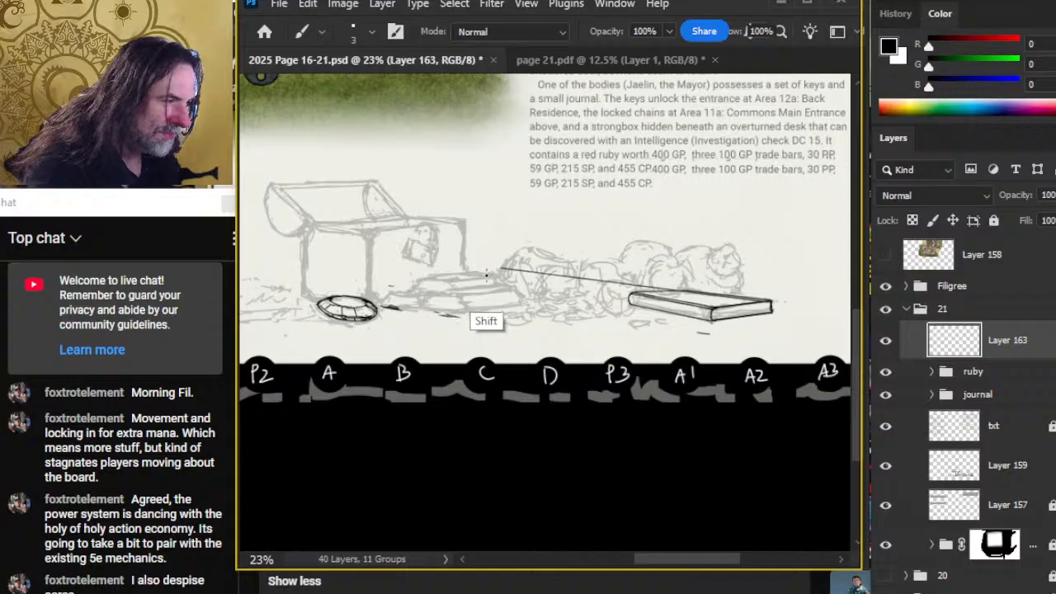
key(e)
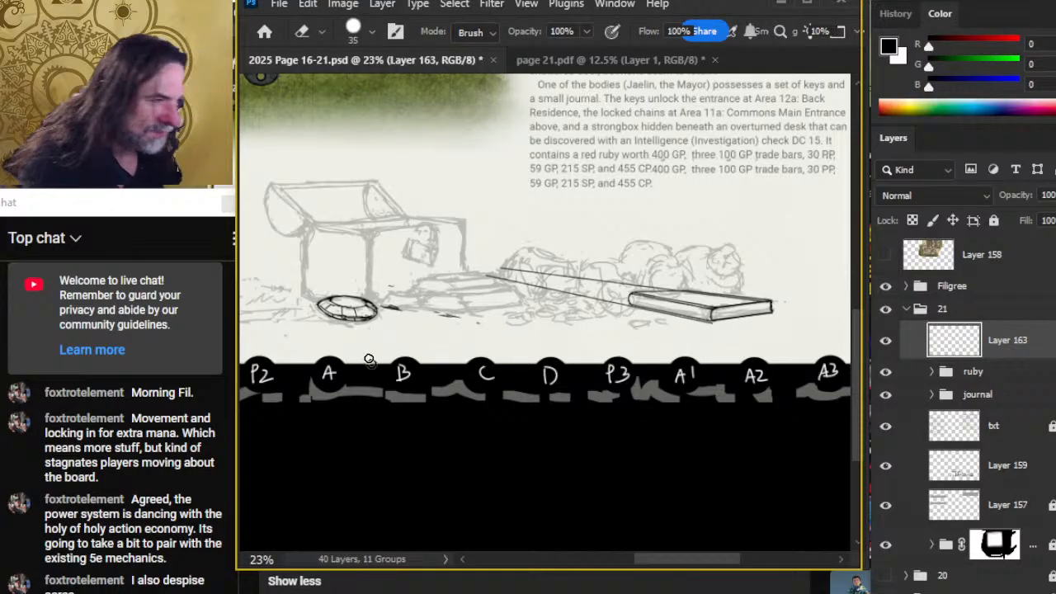
key(b)
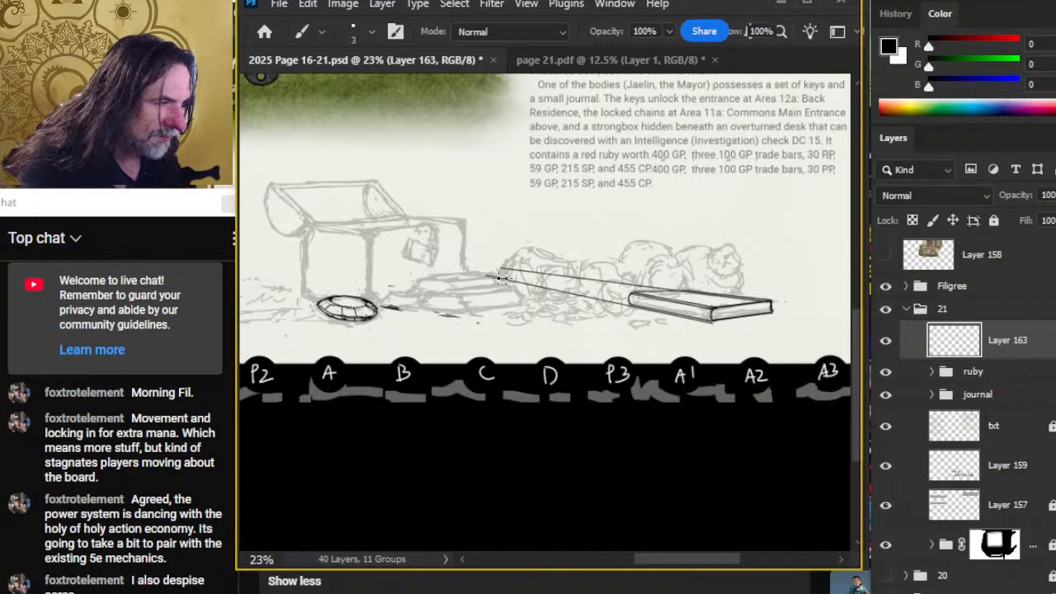
- Ink a sloping front edge for the lowest trade bar and trim it with the eraser
drag(396, 304, 512, 335)
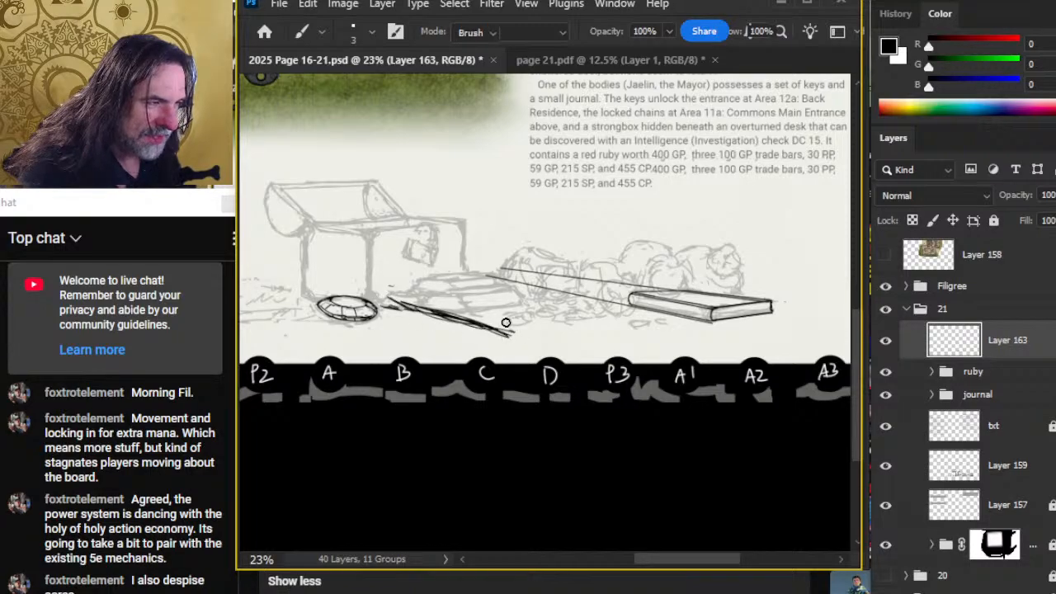
key(e)
drag(445, 306, 499, 326)
key(b)
drag(403, 300, 540, 338)
key(e)
drag(432, 316, 525, 345)
key(b)
drag(472, 286, 578, 312)
drag(513, 292, 602, 313)
drag(547, 295, 652, 315)
key(e)
mouse_move(479, 285)
mouse_down()
mouse_move(589, 317)
mouse_move(546, 299)
mouse_move(589, 304)
mouse_up()
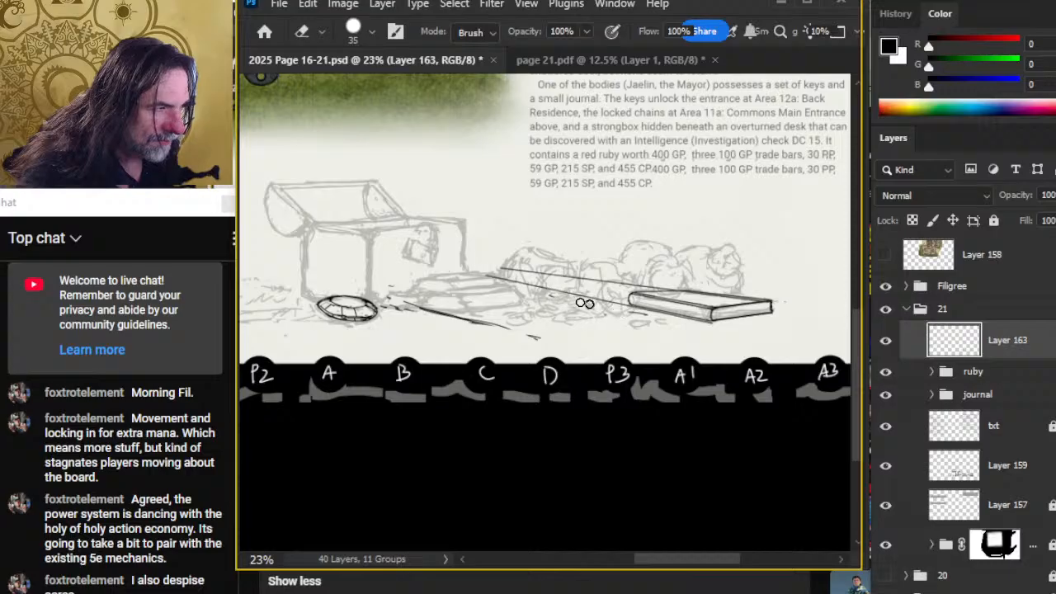
key(b)
mouse_move(482, 287)
mouse_down()
mouse_move(573, 316)
mouse_move(482, 289)
mouse_move(590, 317)
mouse_up()
mouse_move(474, 284)
mouse_down()
mouse_move(587, 318)
mouse_move(485, 289)
mouse_move(619, 315)
mouse_move(469, 285)
mouse_move(599, 319)
mouse_move(476, 299)
mouse_move(534, 294)
mouse_move(464, 287)
mouse_move(669, 330)
mouse_up()
key(e)
key(b)
mouse_move(601, 315)
mouse_down()
mouse_move(674, 332)
mouse_move(526, 288)
mouse_move(621, 322)
mouse_move(607, 306)
mouse_move(502, 292)
mouse_up()
key(e)
- Draw a straight third guide from the top of the trade bars to below the journal, redoing it once
key(b)
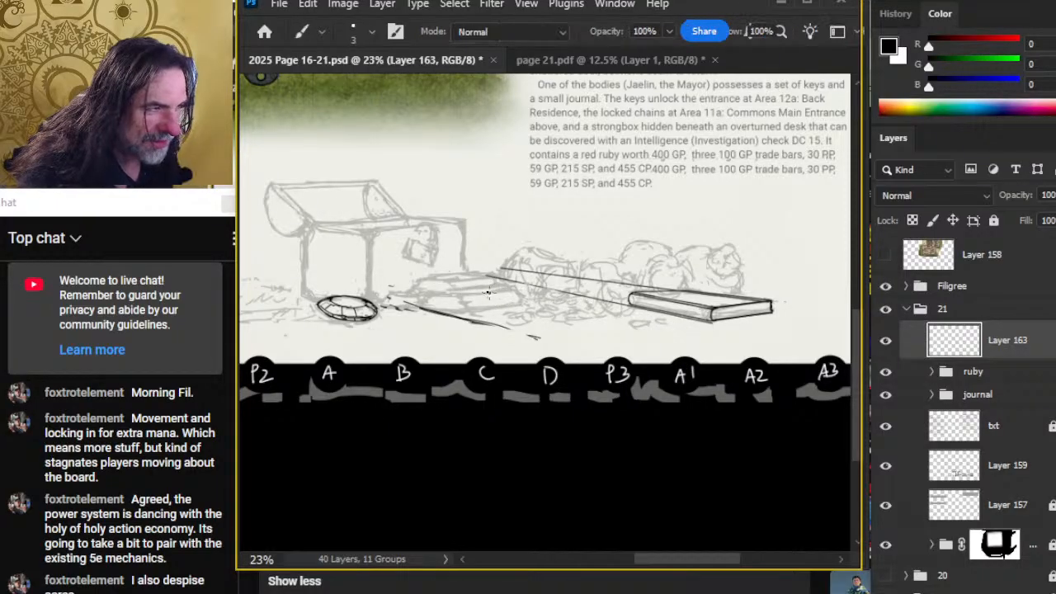
shift+click(673, 330)
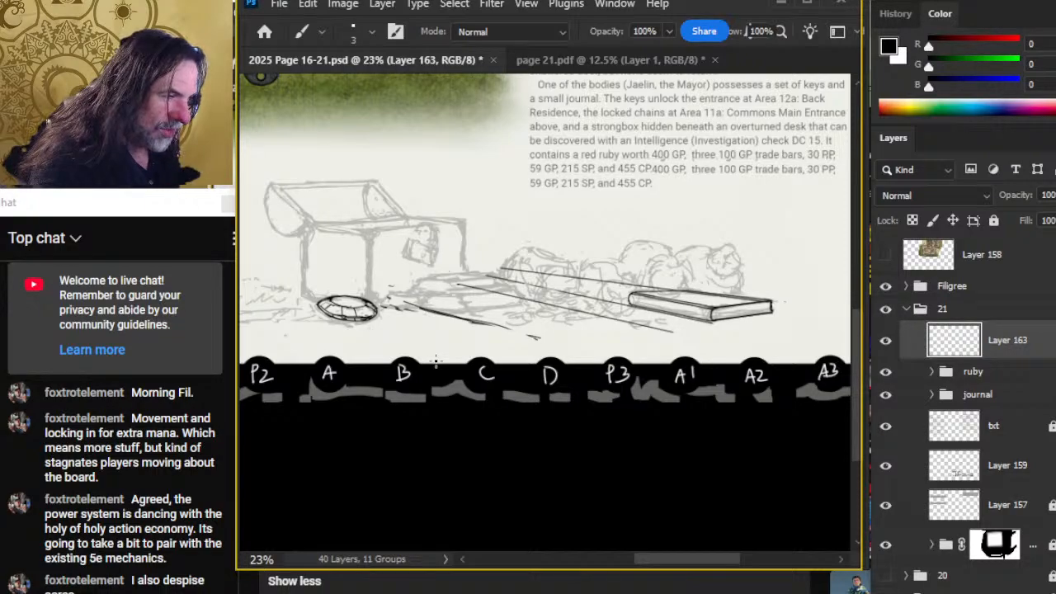
key(e)
key(ctrl+z)
key(b)
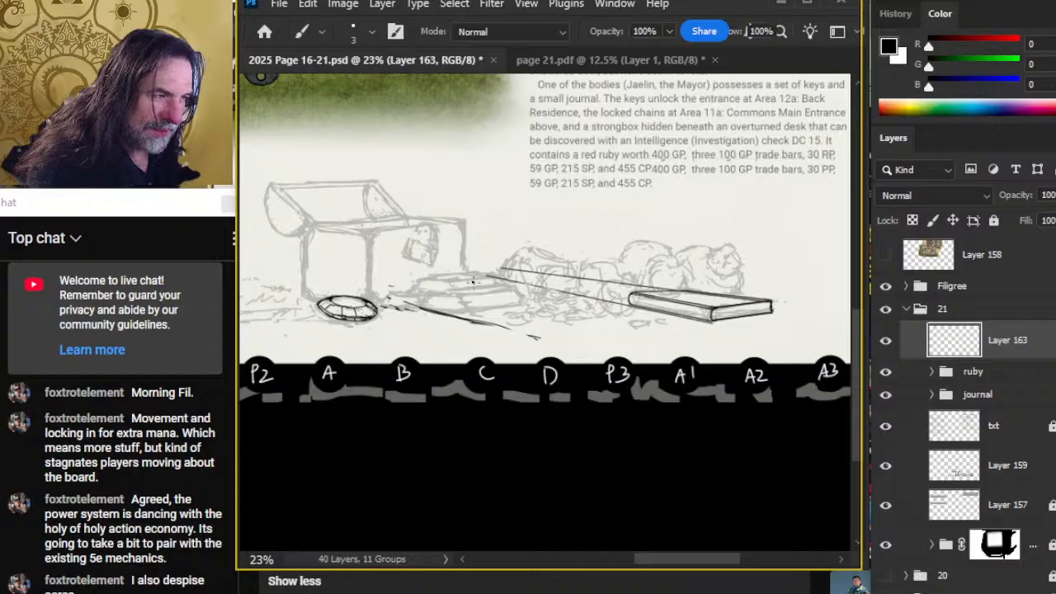
shift+click(689, 331)
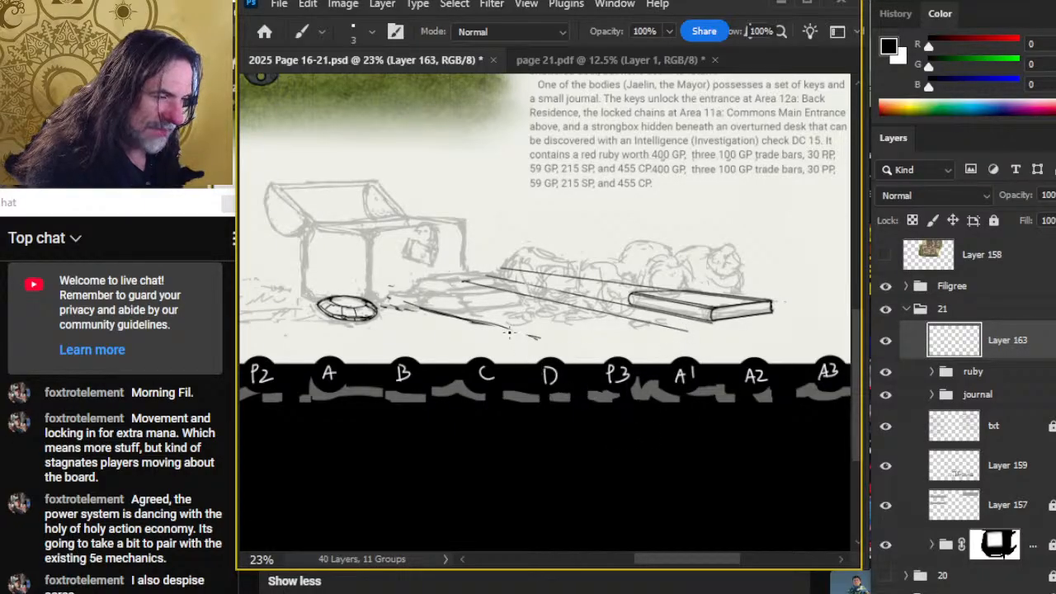
- Extend the lowest trade bar's sloping front edge, then erase that whole edge
drag(467, 319, 545, 339)
key(e)
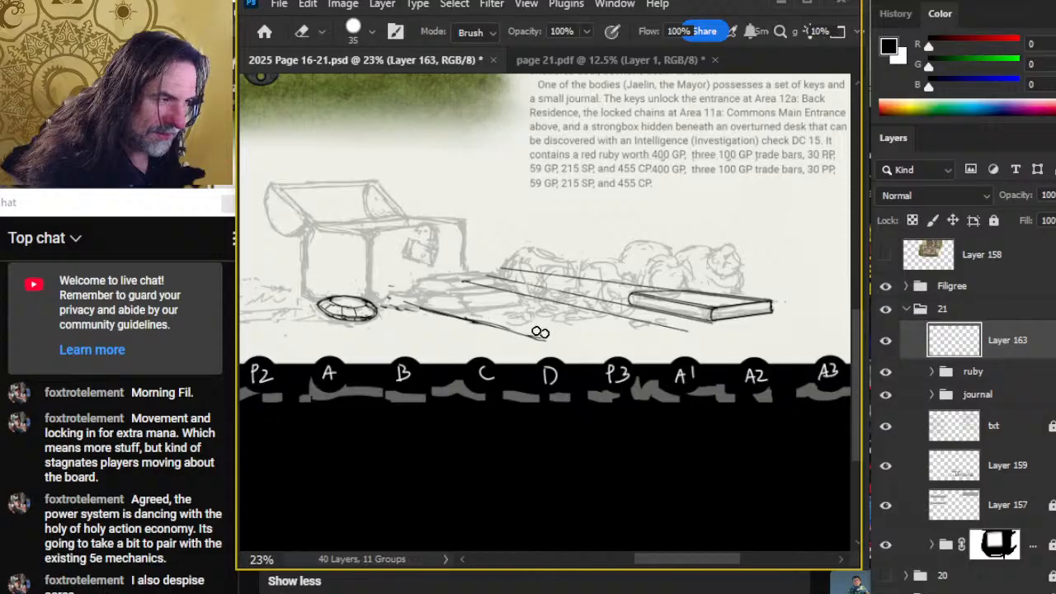
key(b)
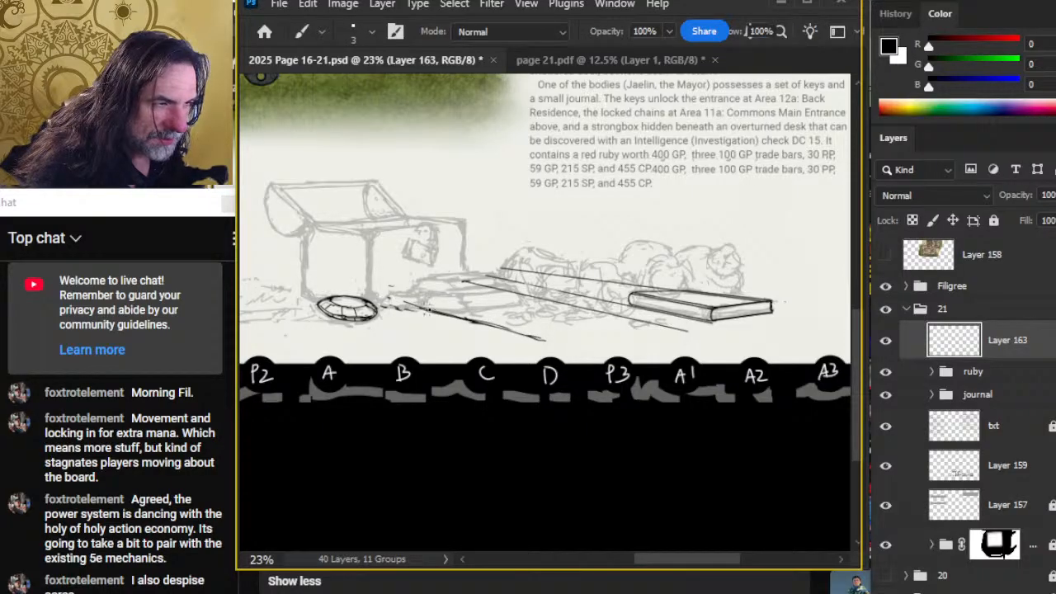
key(e)
drag(388, 299, 533, 333)
key(b)
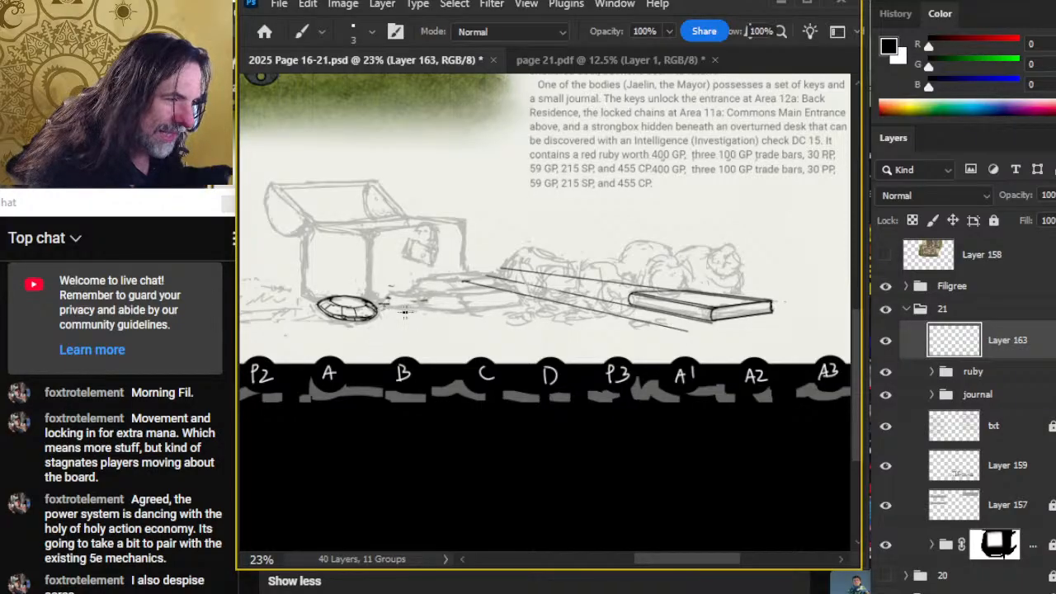
- Ink the front trade bar's long, nearly level lower edge from behind the gem and erase the slanted guides
drag(294, 298, 386, 305)
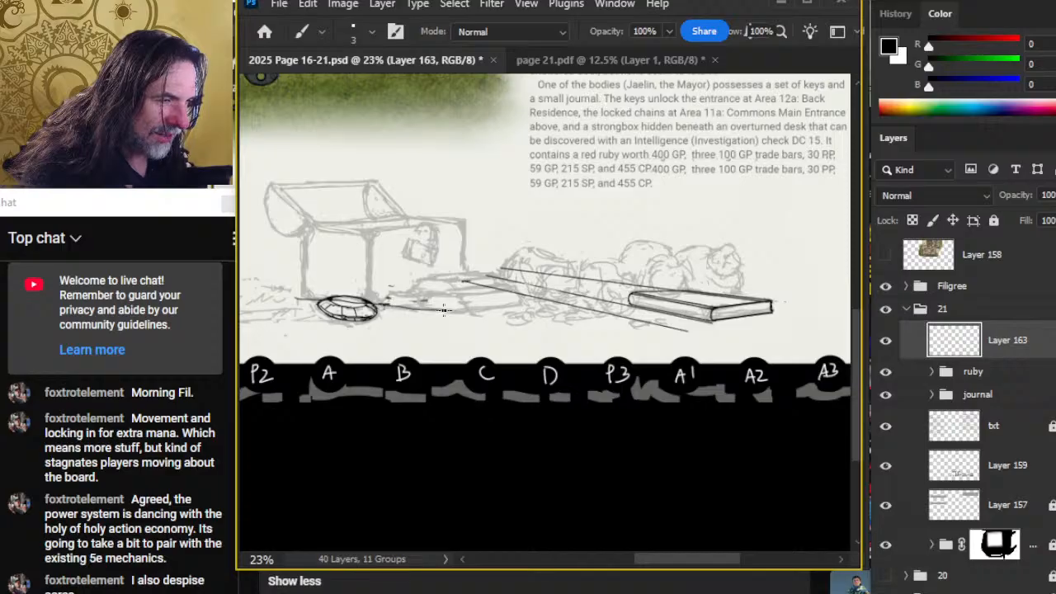
key(e)
mouse_move(463, 293)
mouse_down()
mouse_move(538, 262)
mouse_move(477, 289)
mouse_move(601, 260)
mouse_move(658, 321)
mouse_move(542, 306)
mouse_move(686, 314)
mouse_move(734, 340)
mouse_move(745, 332)
mouse_move(603, 273)
mouse_up()
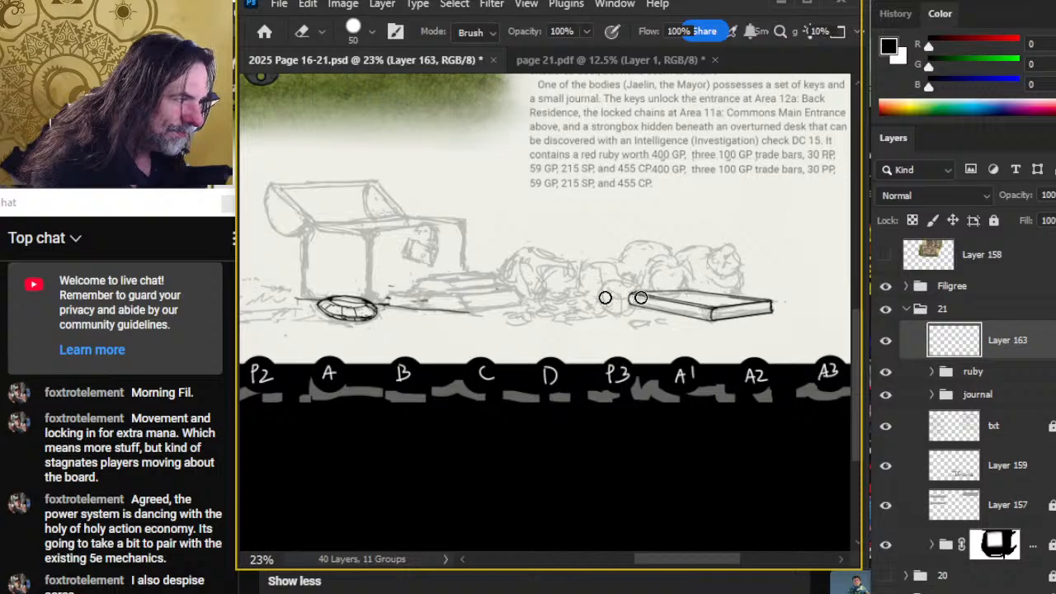
- Ink the front trade bar's short end edge, rising toward the scattered coins
key(b)
mouse_move(485, 310)
mouse_down()
mouse_move(472, 312)
mouse_move(523, 305)
mouse_up()
key(e)
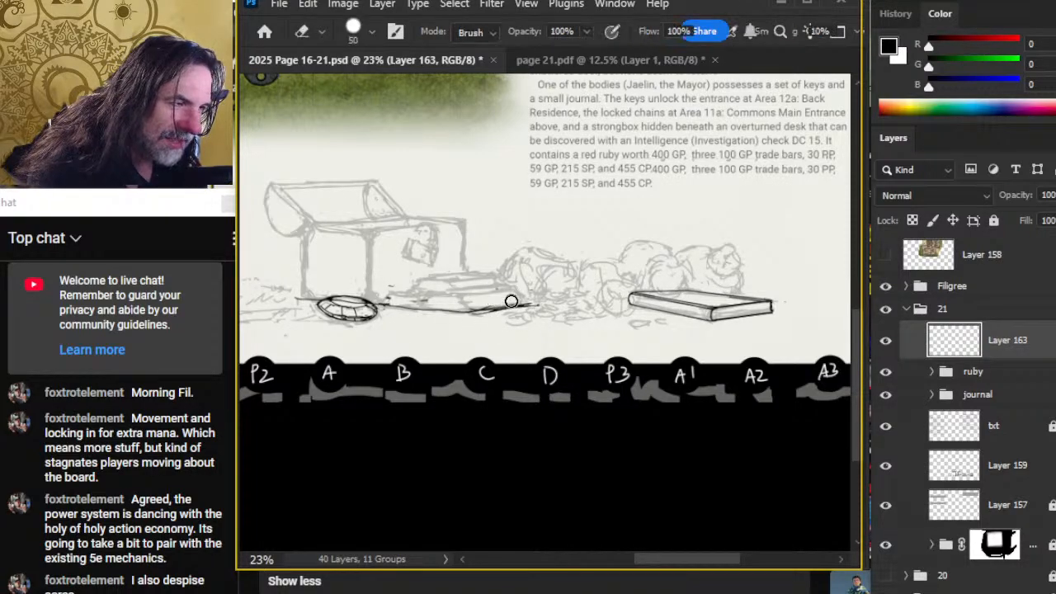
- Ink the front trade bar's long upper edge back to the gem with straight strokes
key(b)
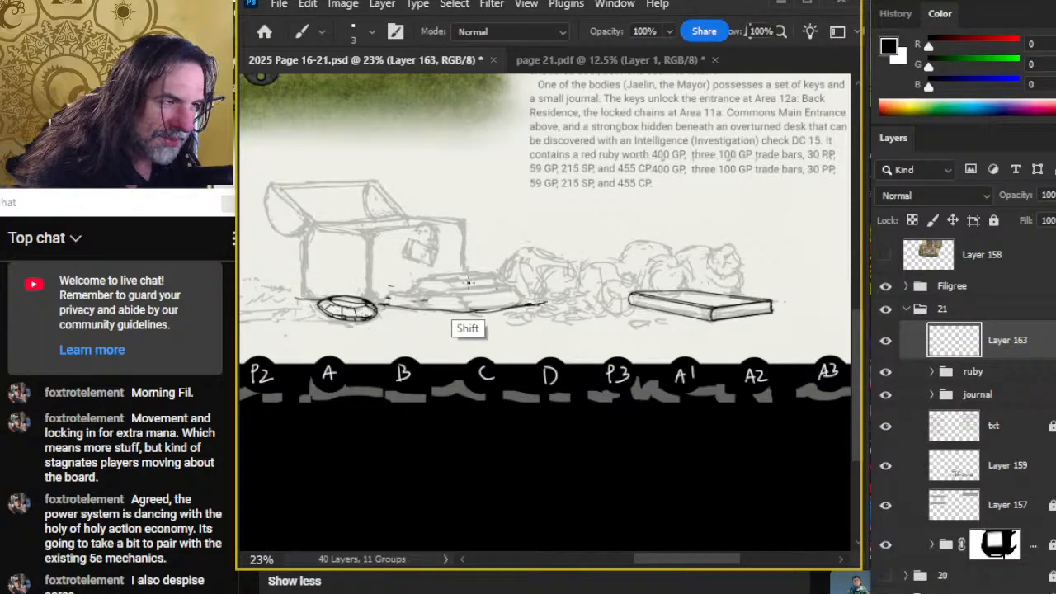
shift+click(464, 296)
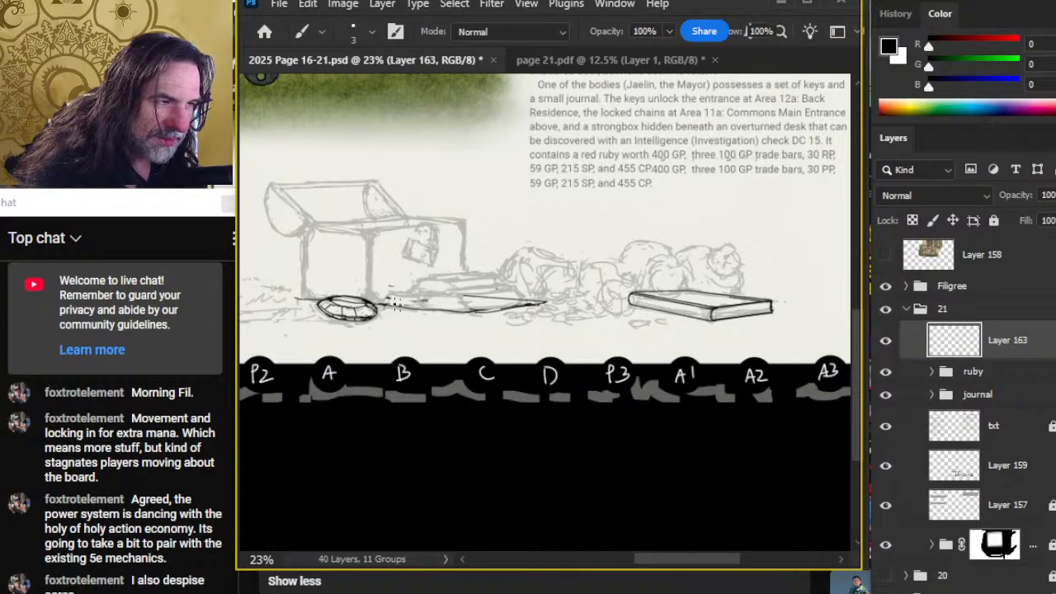
shift+click(368, 302)
key(e)
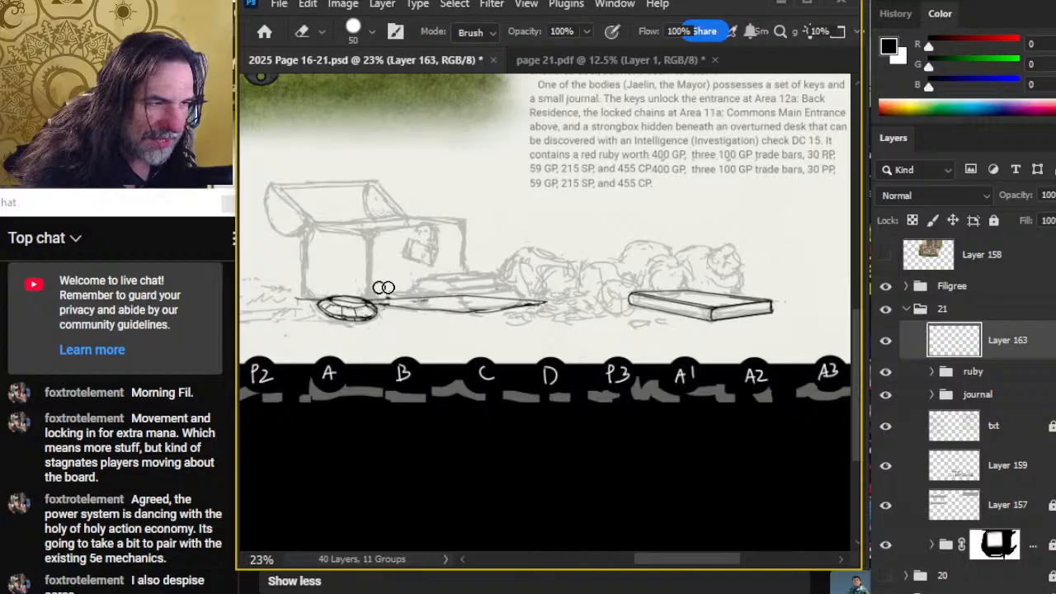
- Ink the front trade bar's bevelled end and top edge, plus the neighbouring bar's end beside the gem
key(b)
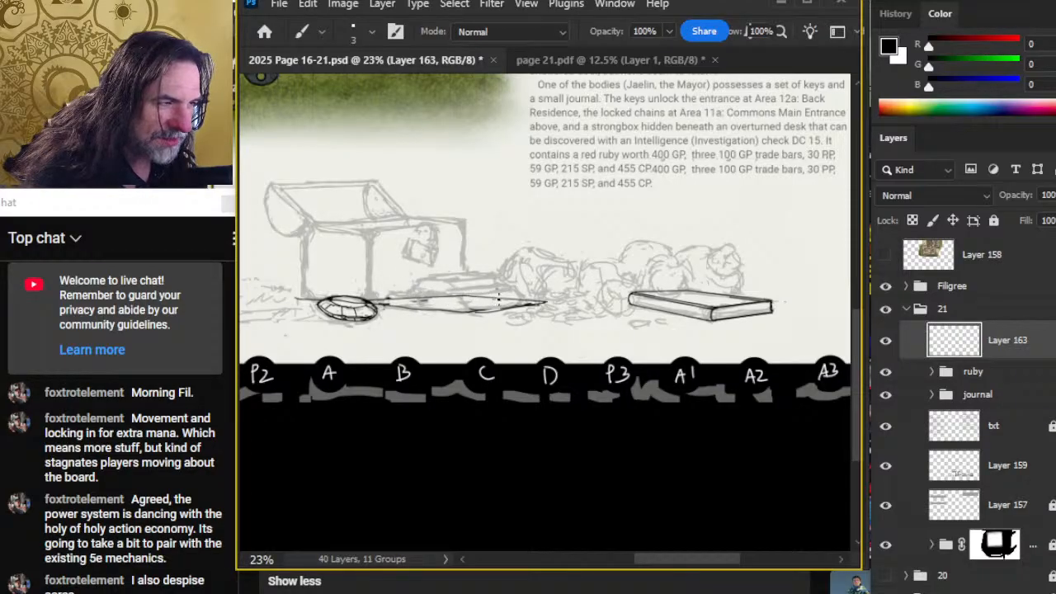
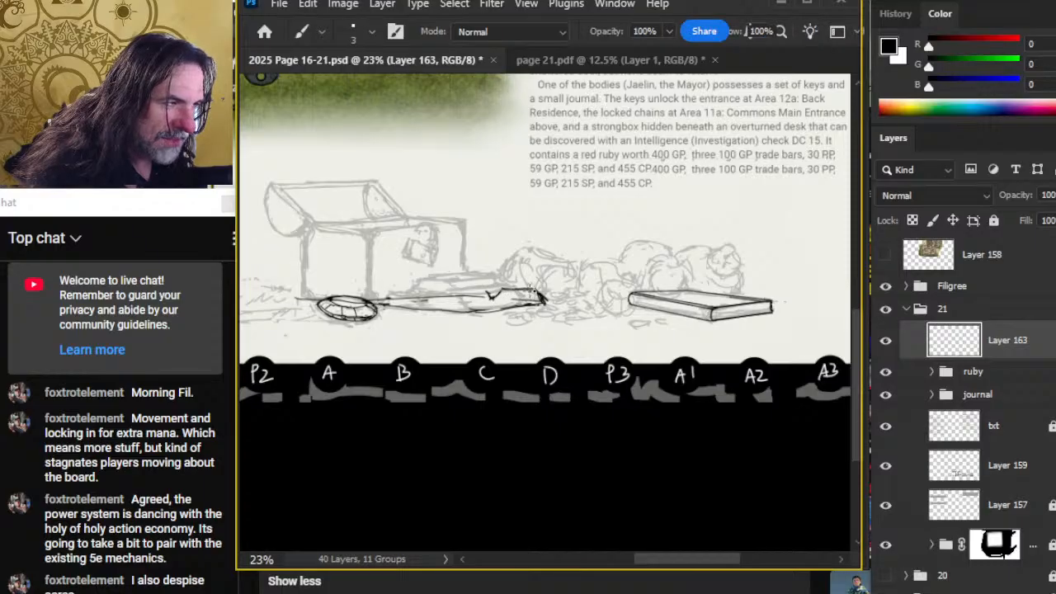
key(shift)
shift+click(458, 294)
drag(467, 305, 488, 300)
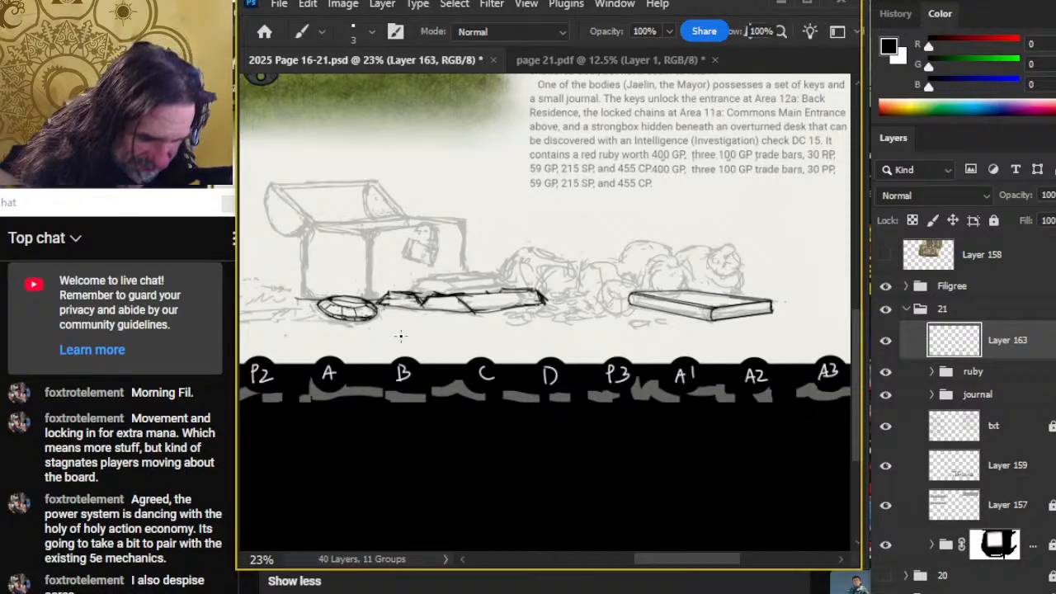
- Switch to the browser to check the YouTube live stream page, and return to the Photoshop drawing
key(alt+Tab)
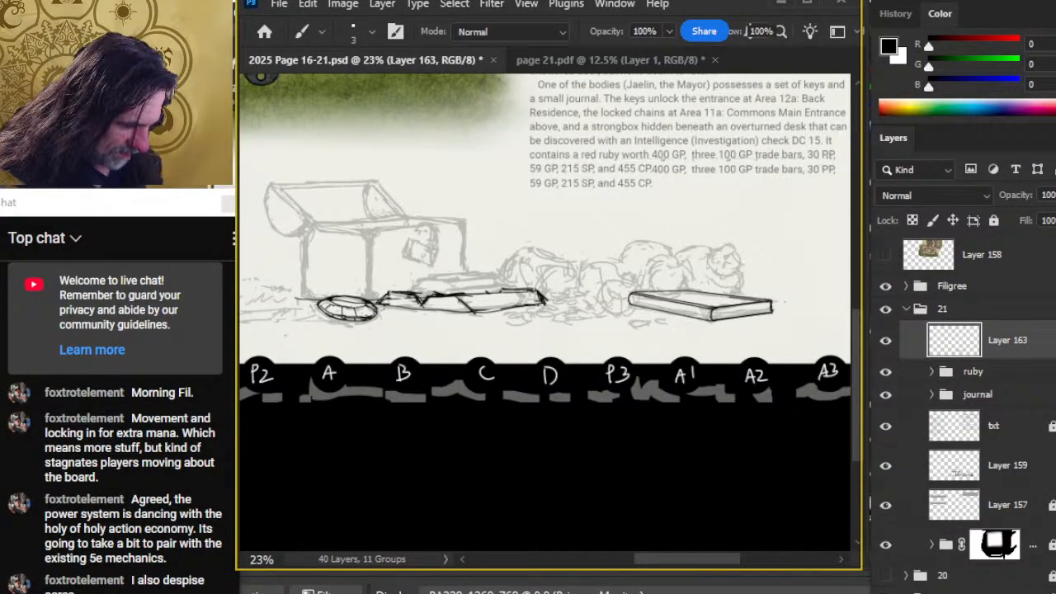
key(alt+Tab)
key(Tab)
key(alt+Tab)
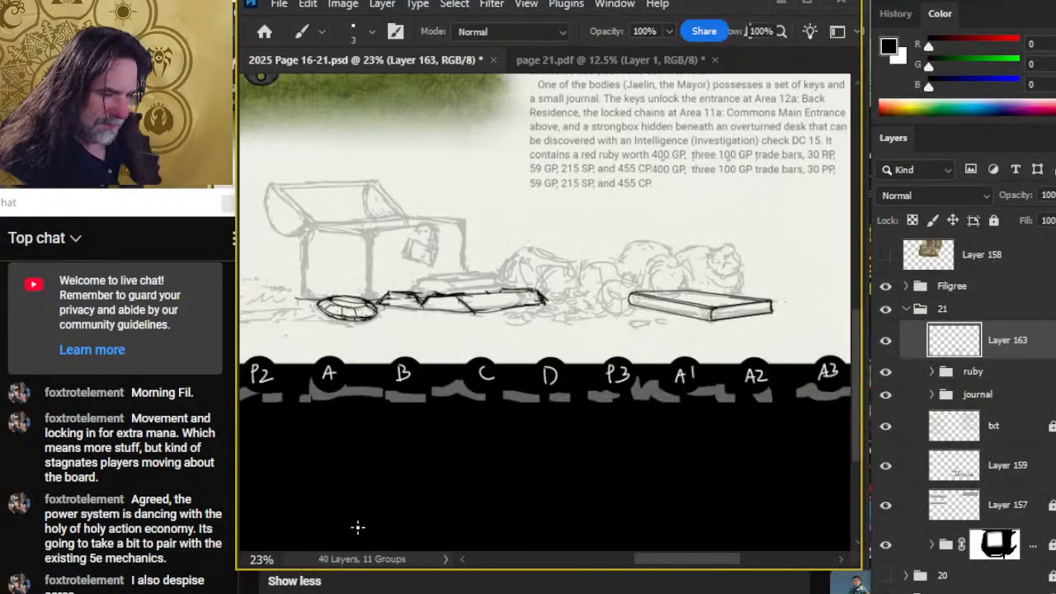
key(alt+Tab)
scroll(358, 527, up, 5)
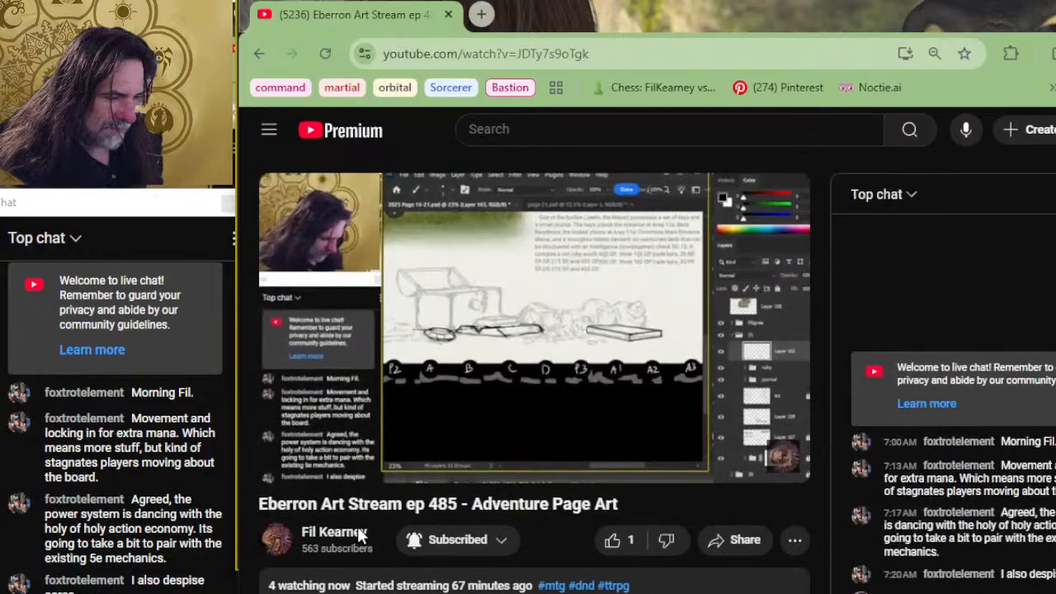
key(alt+Tab)
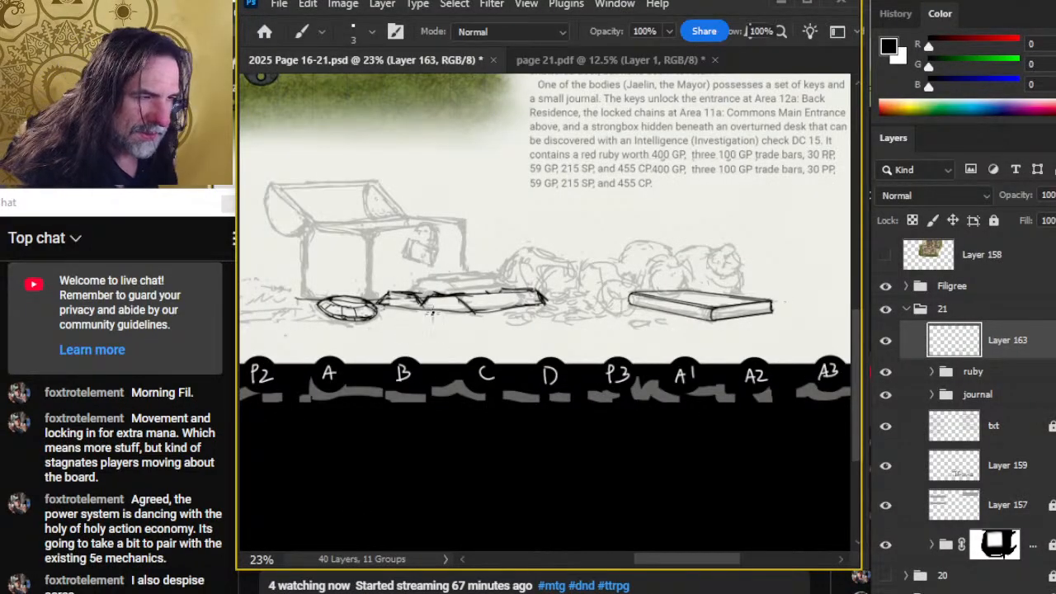
- Ink the lower trade bars' rear top edge and erase stray marks around their bevelled ends
key(e)
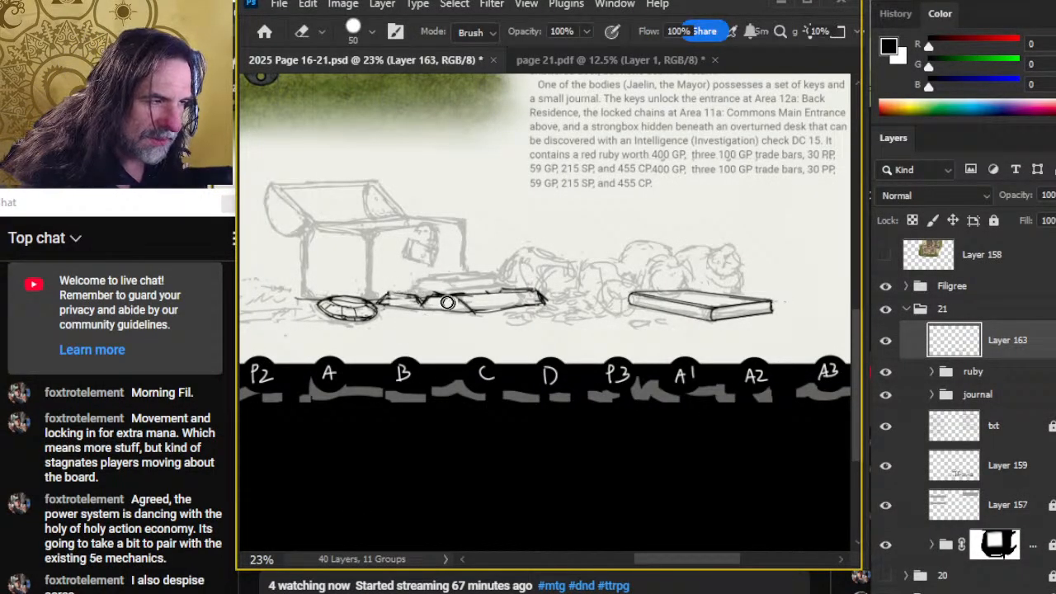
key(b)
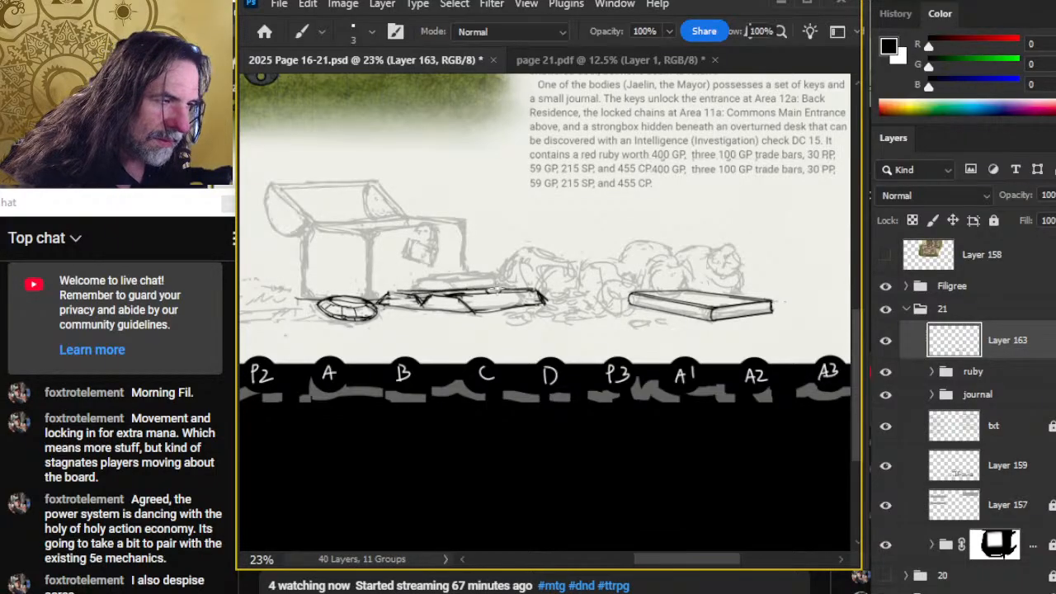
key(e)
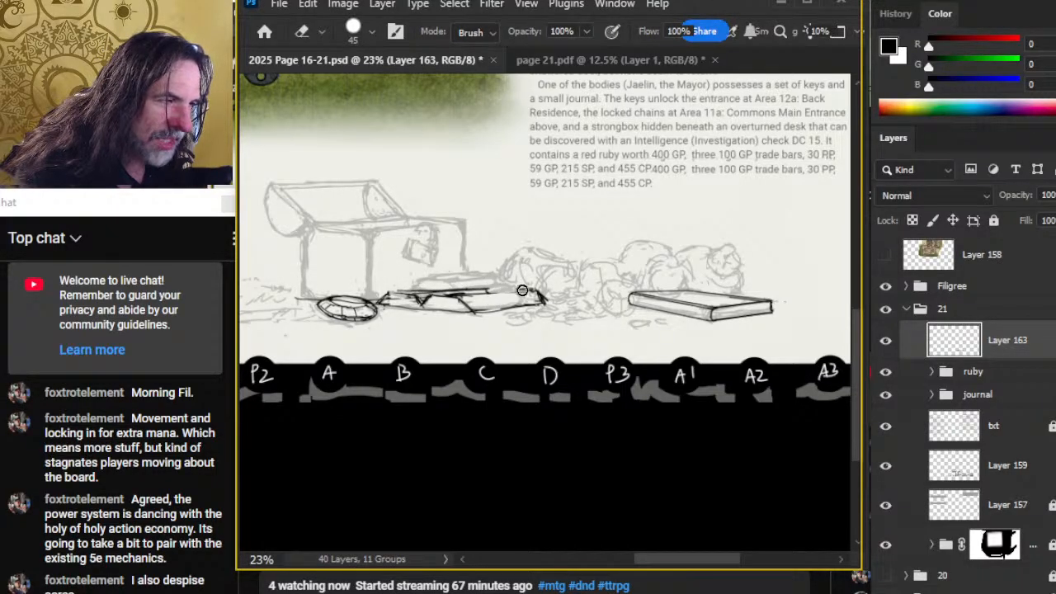
key(b)
drag(538, 291, 467, 293)
key(e)
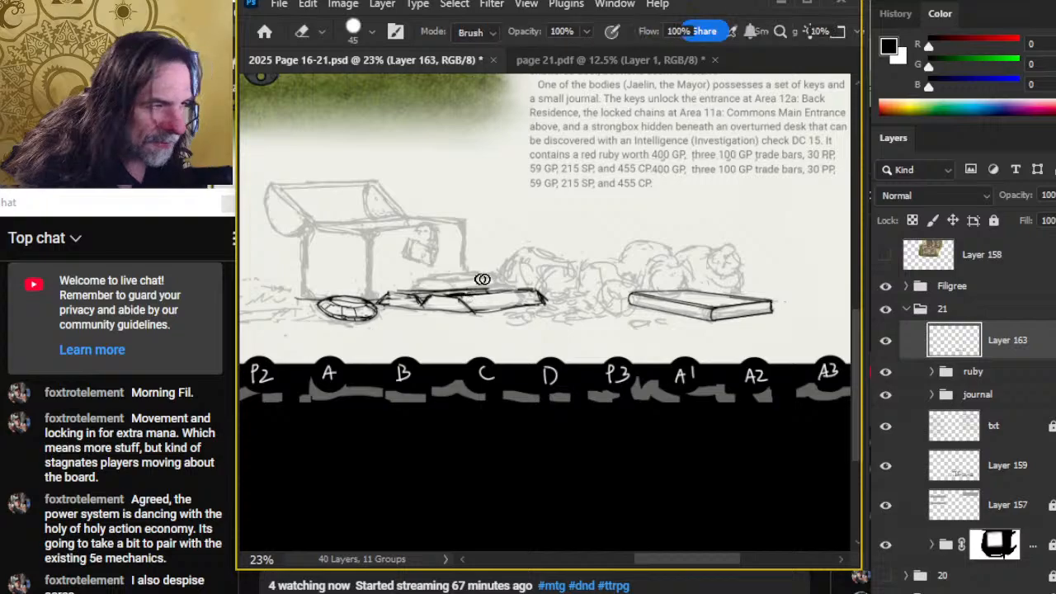
drag(399, 300, 411, 297)
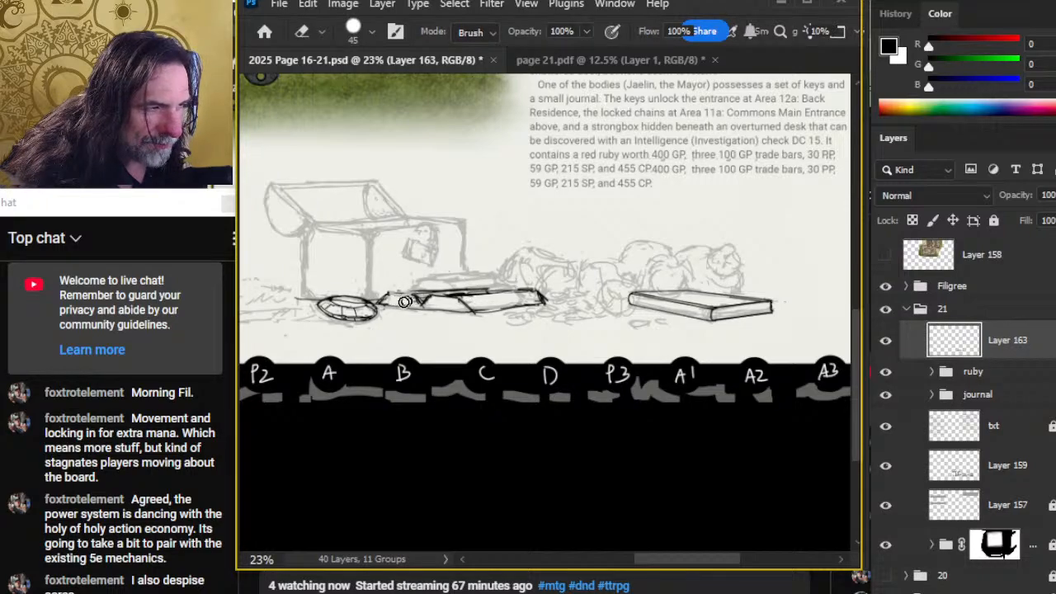
- Ink the trapezoid end of the upper trade bar resting on the lower pair, cleaning the edge beneath it
key(b)
key(e)
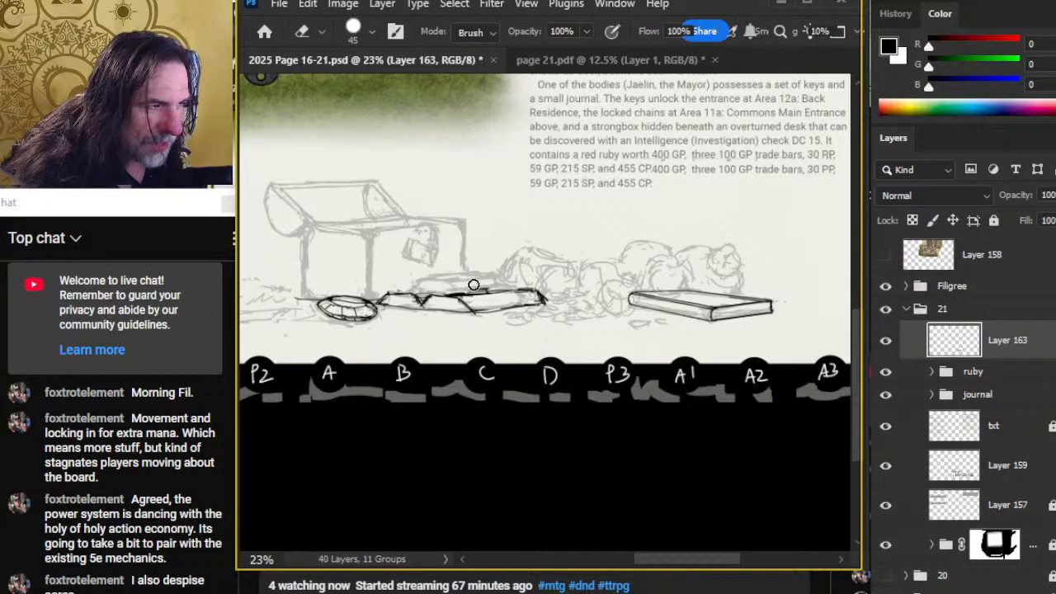
key(b)
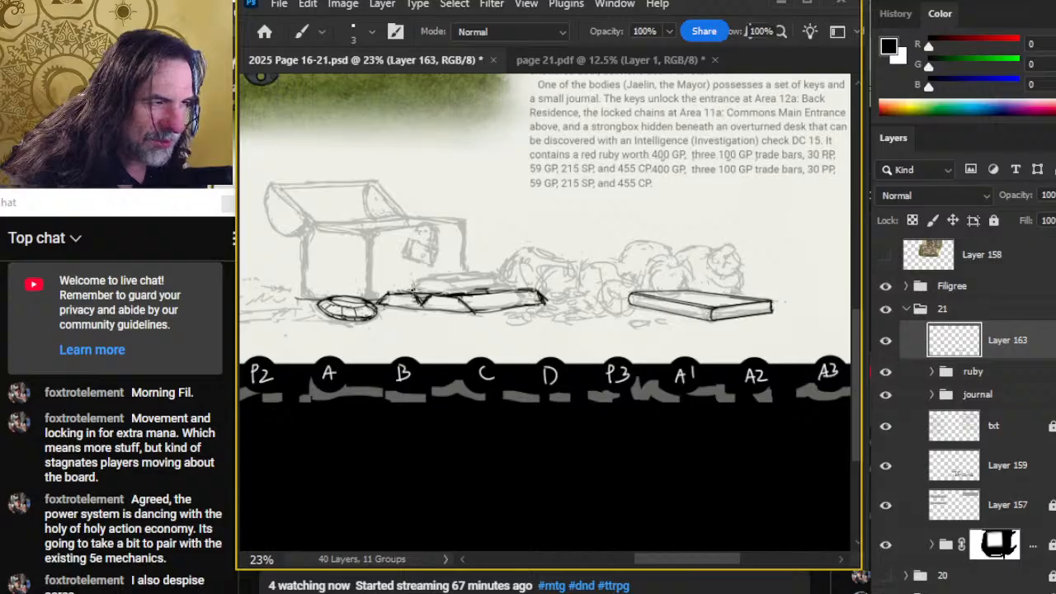
key(e)
key(b)
drag(404, 291, 412, 282)
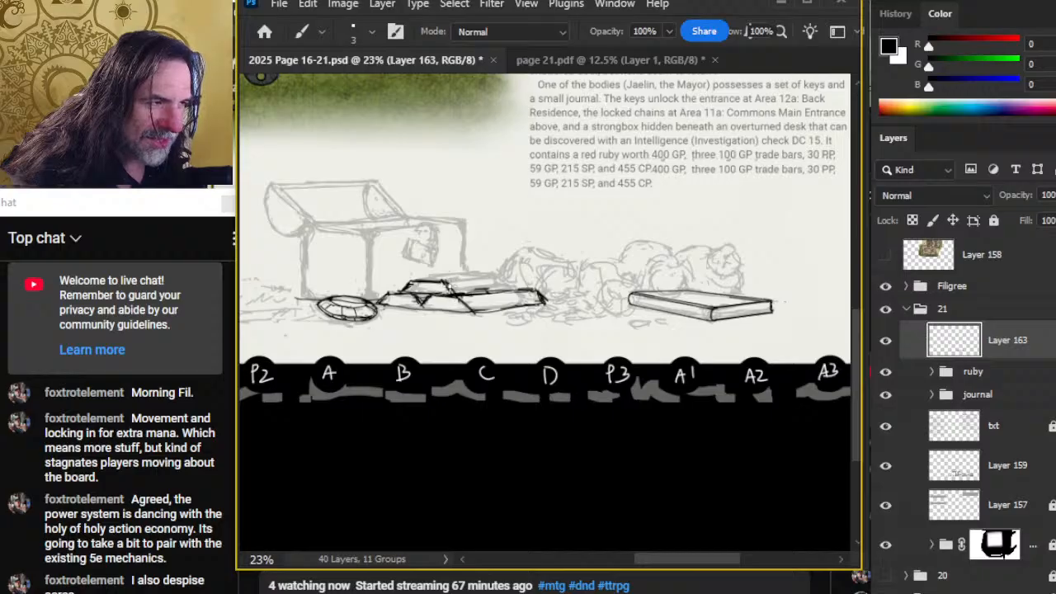
- Extend the upper trade bar's long edges toward the coins and close its far end, erasing overshooting lines
key(e)
key(b)
key(e)
click(444, 283)
key(b)
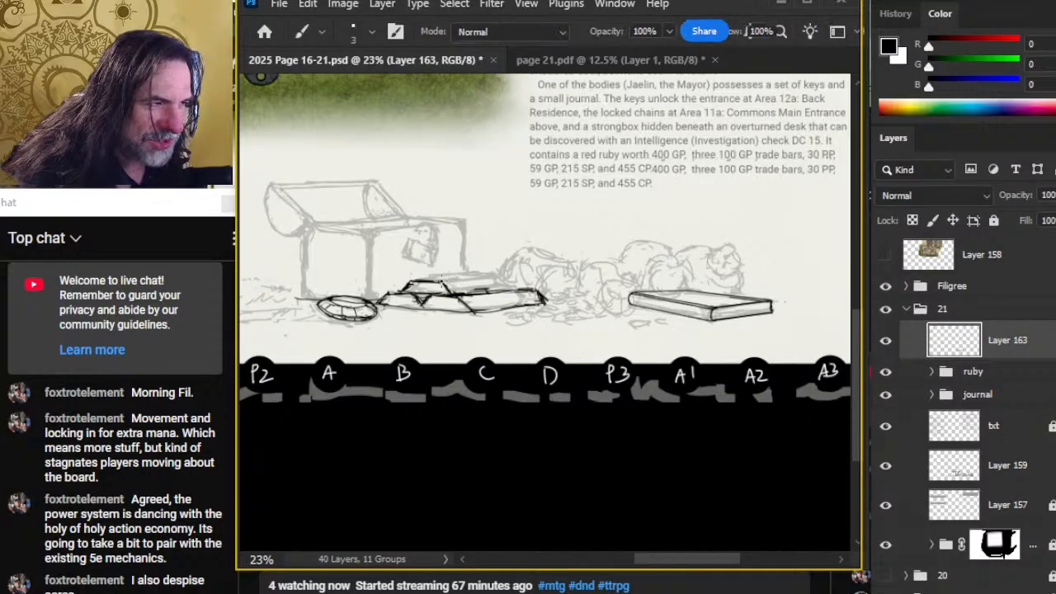
key(e)
click(517, 285)
key(b)
key(e)
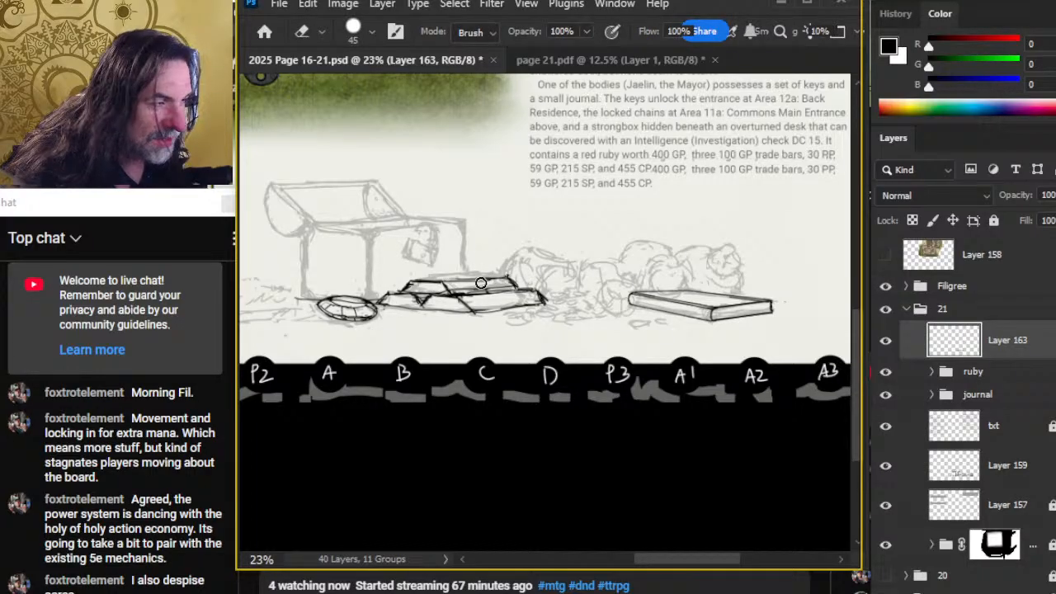
- Refine the upper trade bar's top face and far edge, erasing stray lines inside and above it
key(b)
key(e)
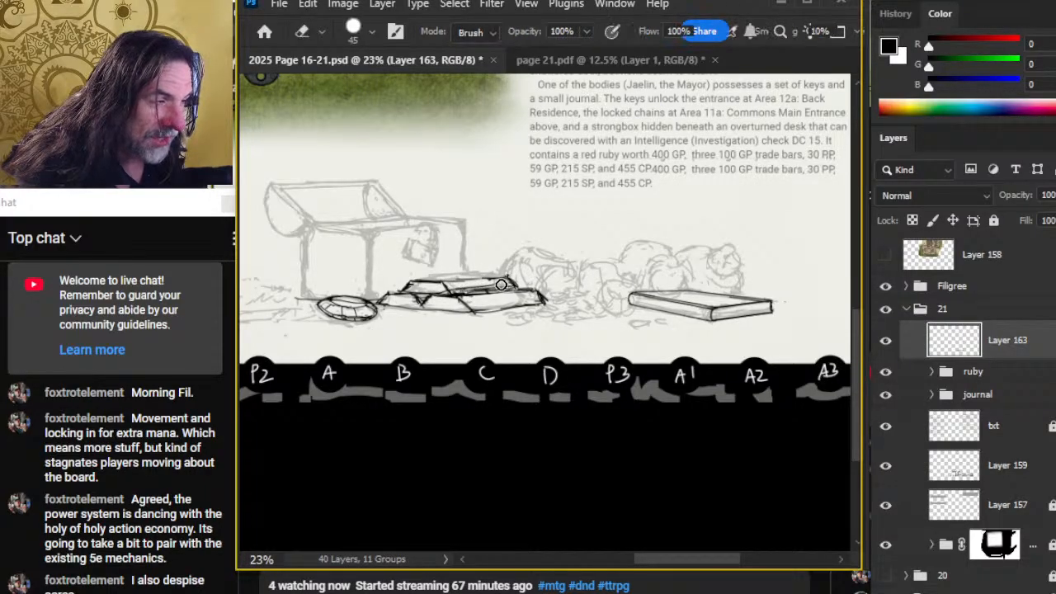
drag(499, 285, 466, 287)
key(b)
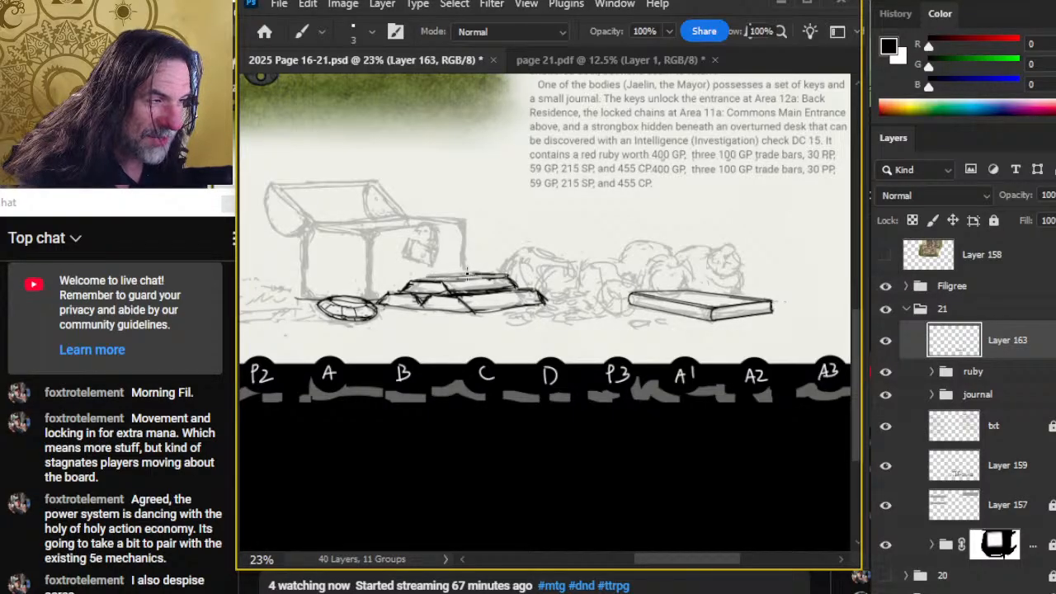
key(e)
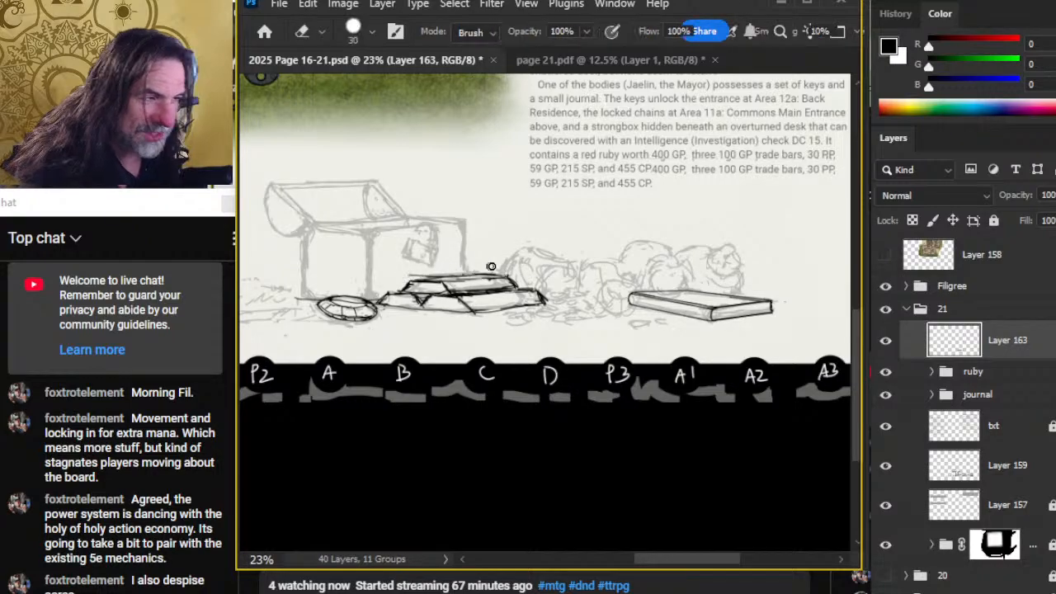
key(b)
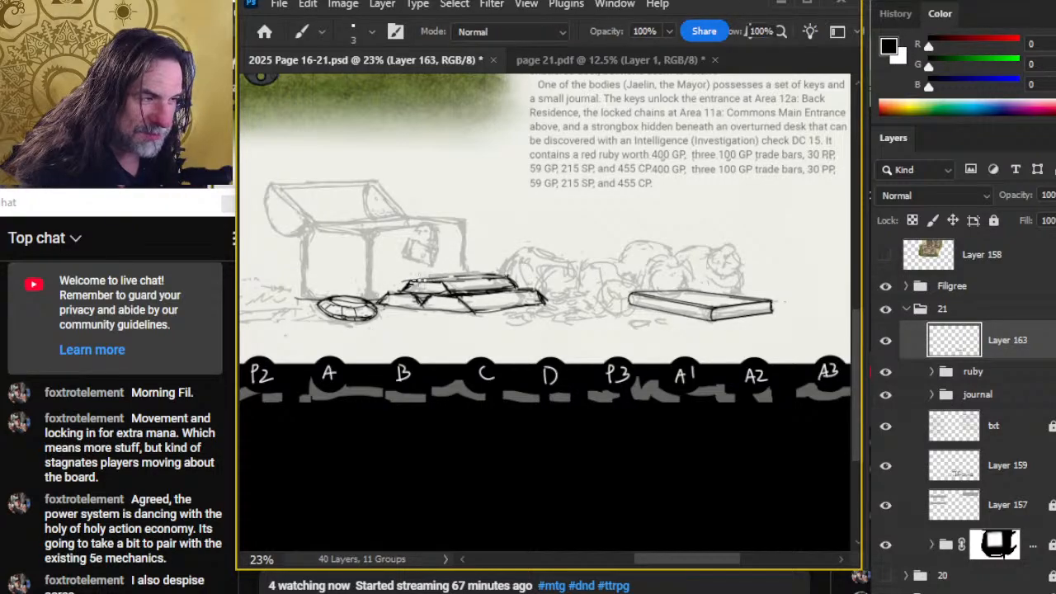
key(e)
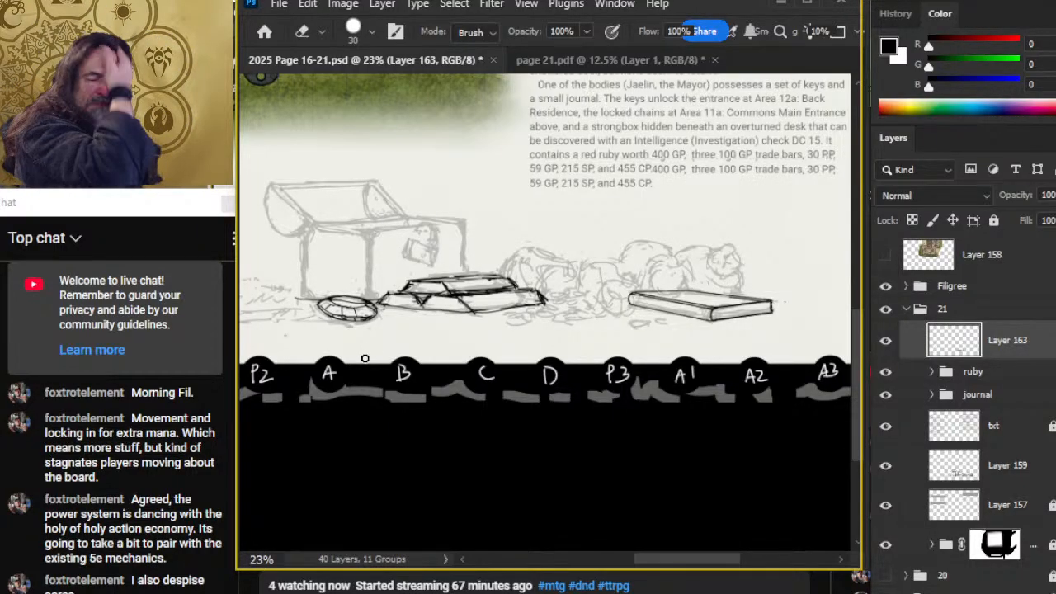
- Move the journal group closer to the trade bars and adjust its shape with a Distort transform
click(1049, 389)
key(v)
mouse_move(791, 355)
mouse_down()
mouse_move(701, 354)
mouse_move(693, 363)
mouse_move(743, 373)
mouse_up()
key(l)
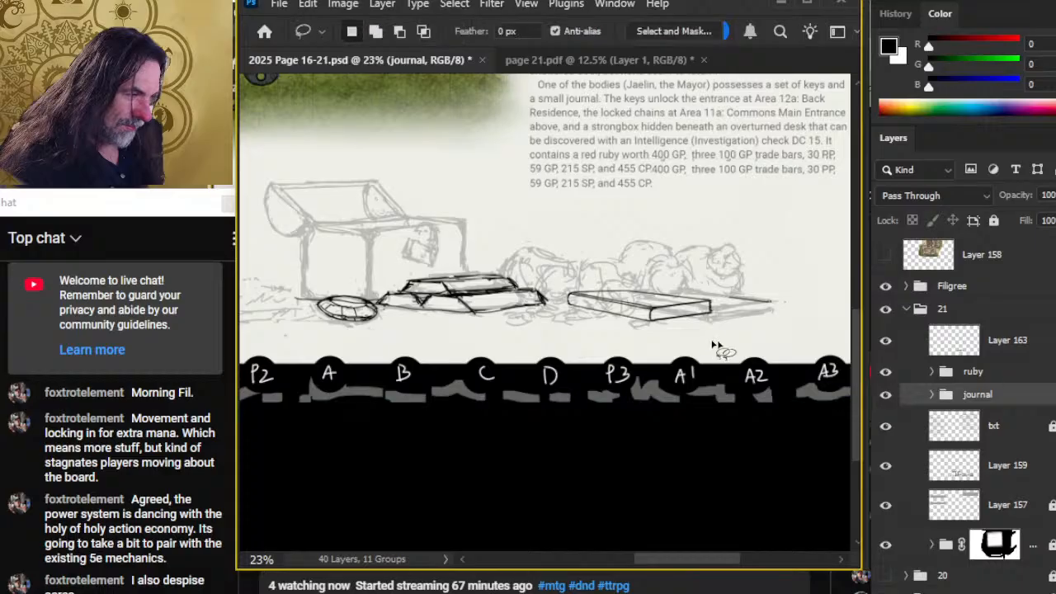
right_click(714, 347)
click(775, 515)
right_click(743, 385)
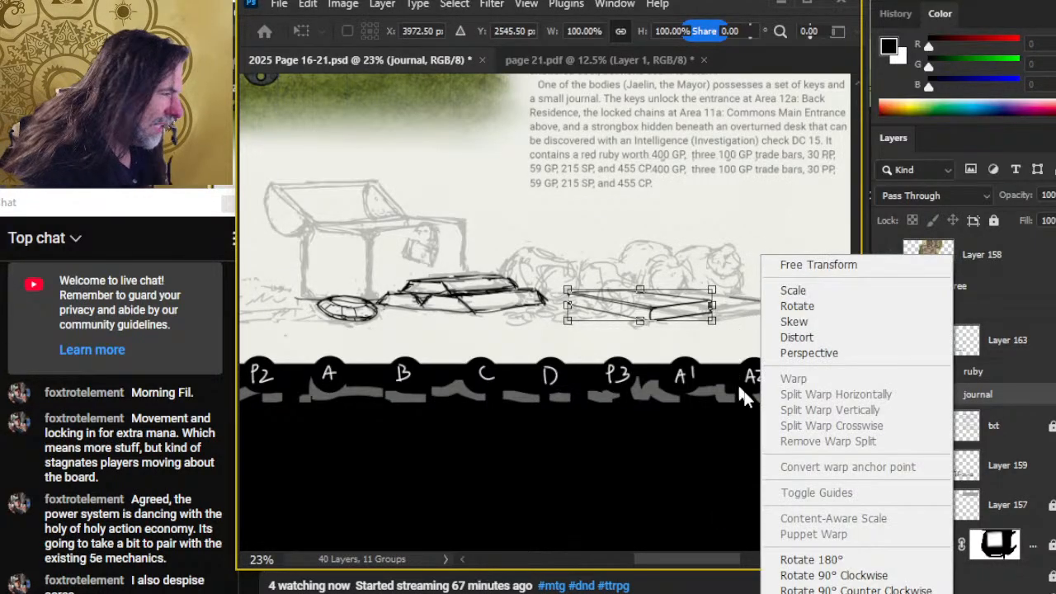
click(788, 336)
drag(712, 307, 720, 311)
key(Return)
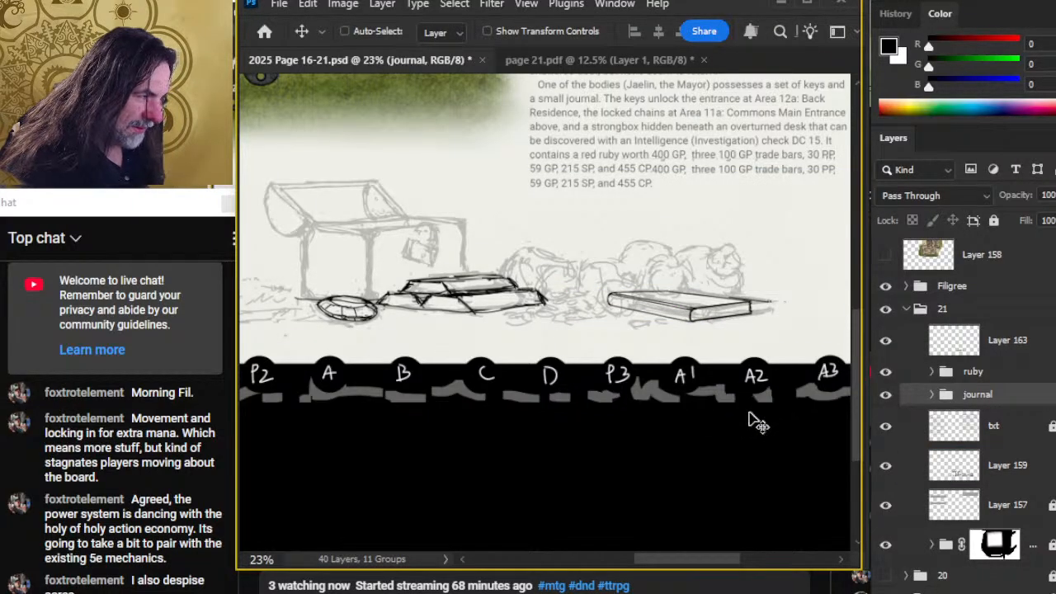
- Nudge the journal group slightly while viewing its placement against the whole page
key(z)
drag(735, 415, 688, 415)
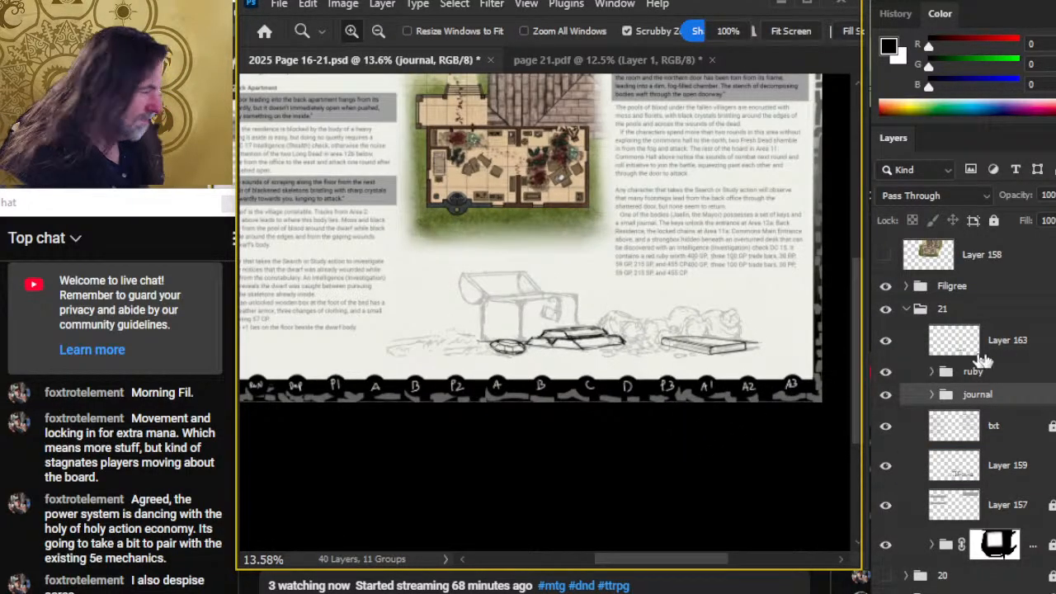
key(v)
drag(748, 390, 752, 395)
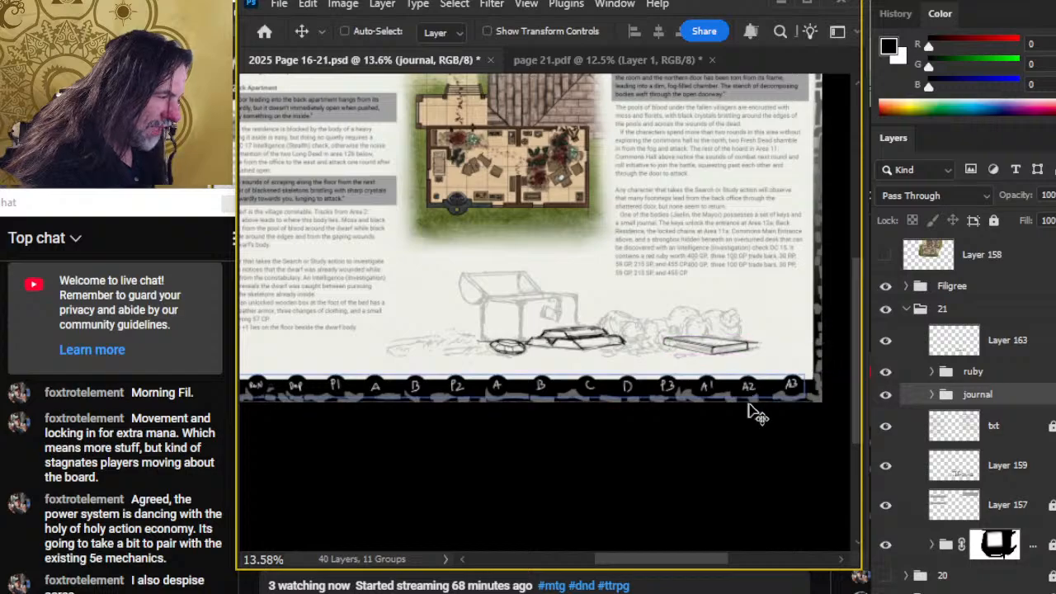
- On Layer 163, re-ink the front trade bar's lower edge and front corner, and erase rough marks
key(z)
drag(582, 361, 622, 382)
key(e)
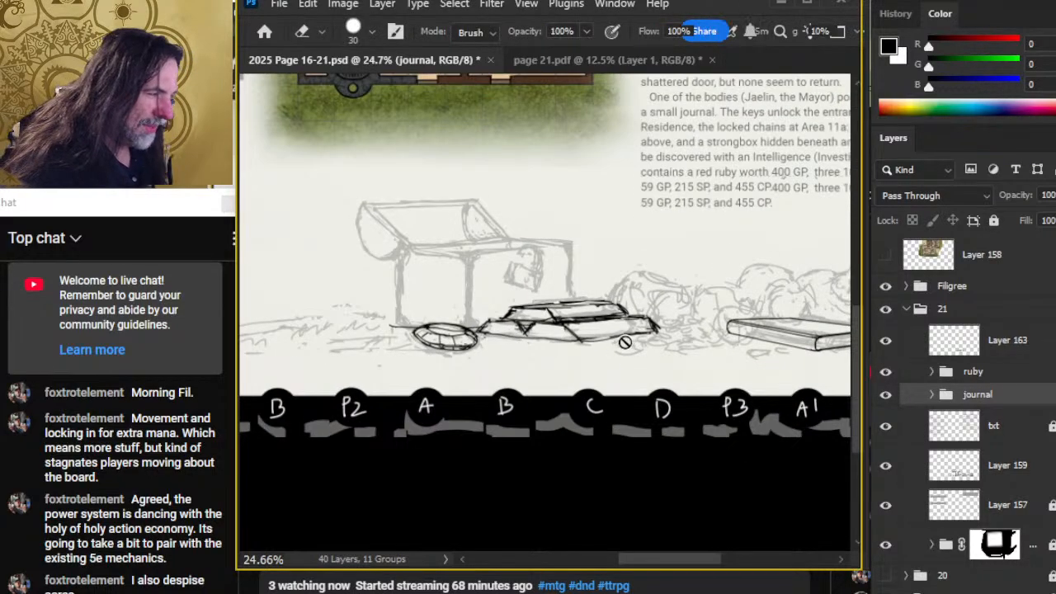
click(628, 346)
key(Return)
click(957, 355)
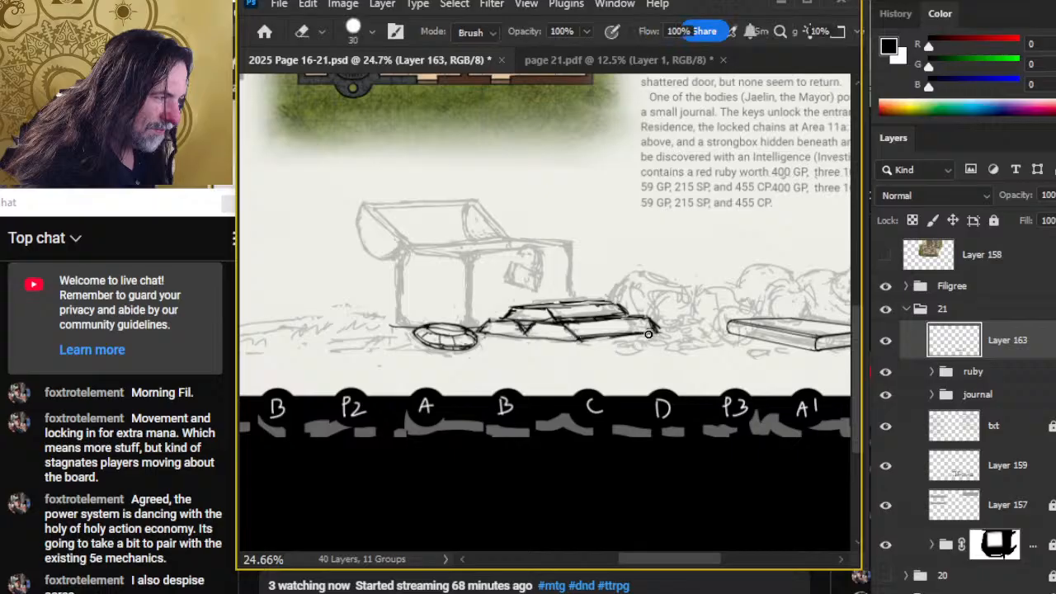
key(b)
drag(583, 338, 640, 333)
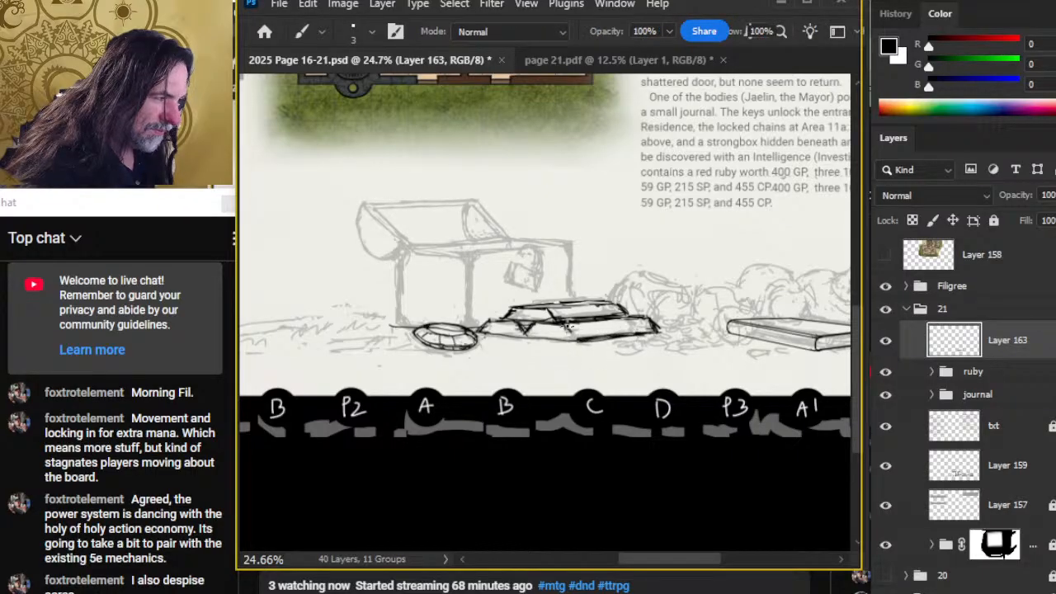
key(e)
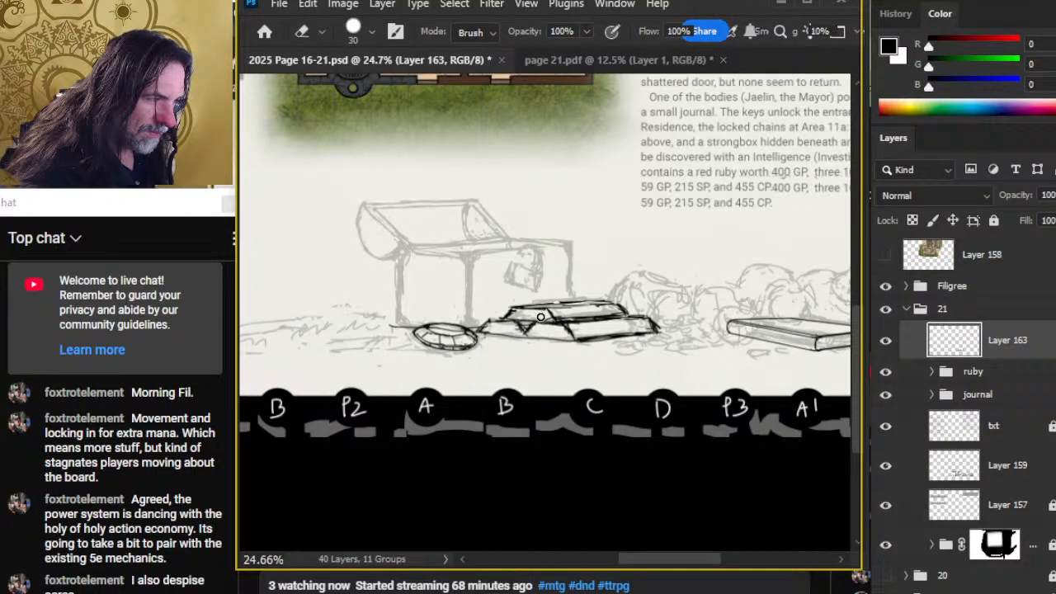
key(b)
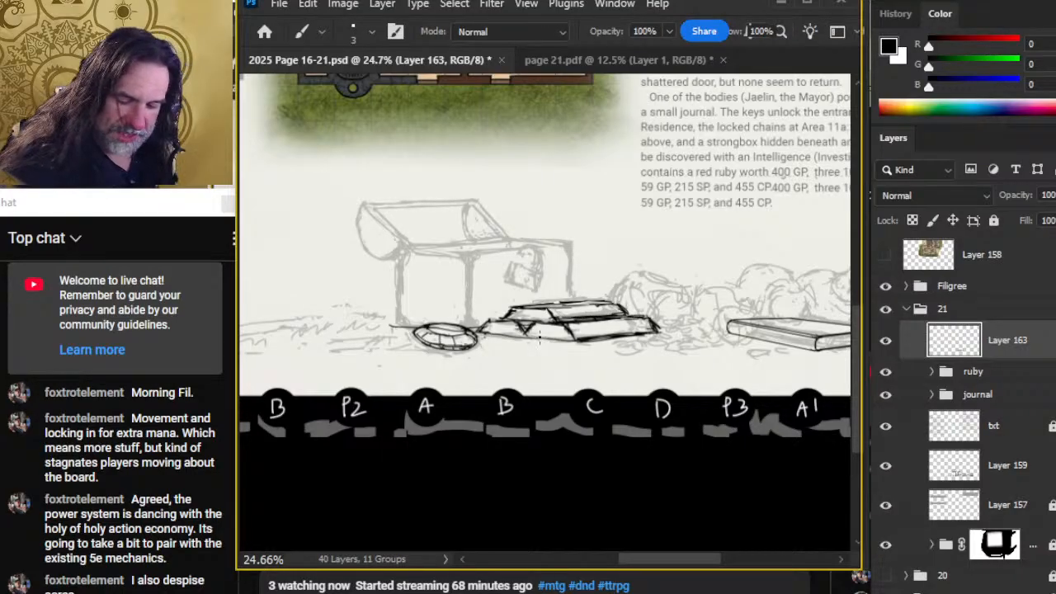
- Touch up the lower-left trade bar's inner edges on Layer 163, alternating fine brush strokes and erasing
key(e)
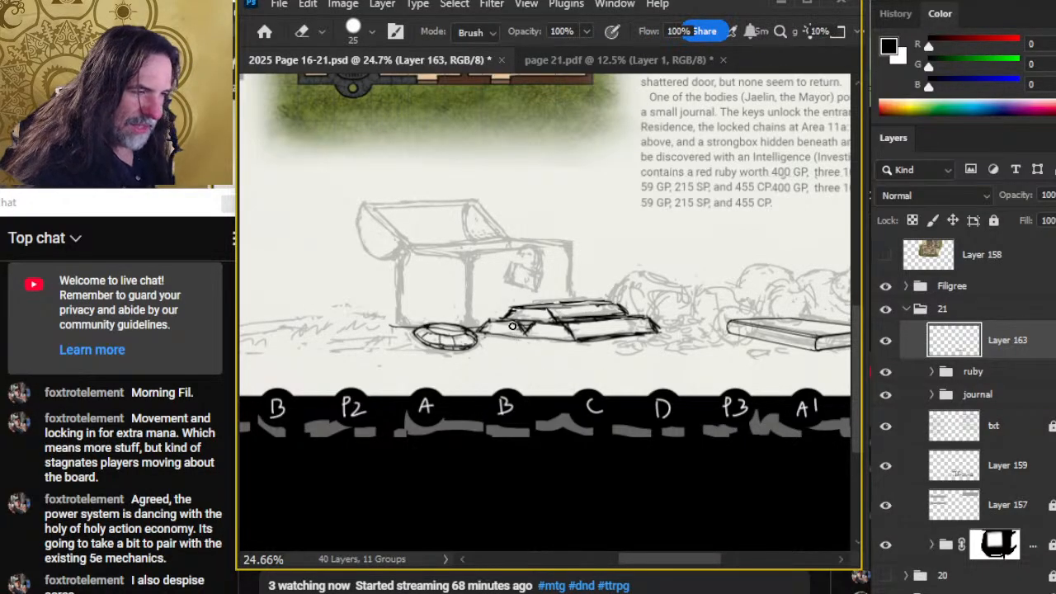
key(b)
key(e)
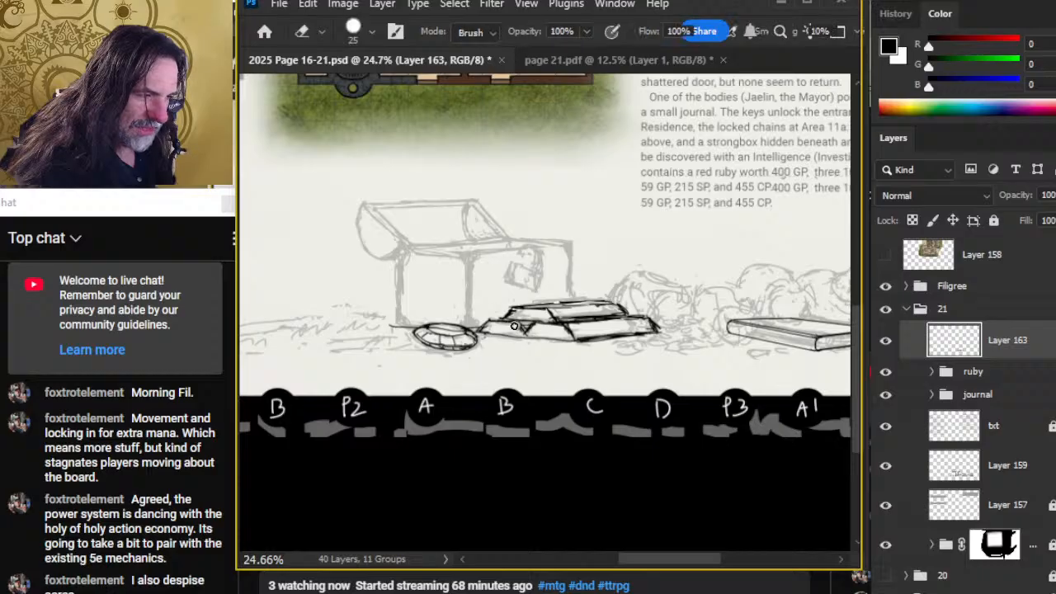
key(b)
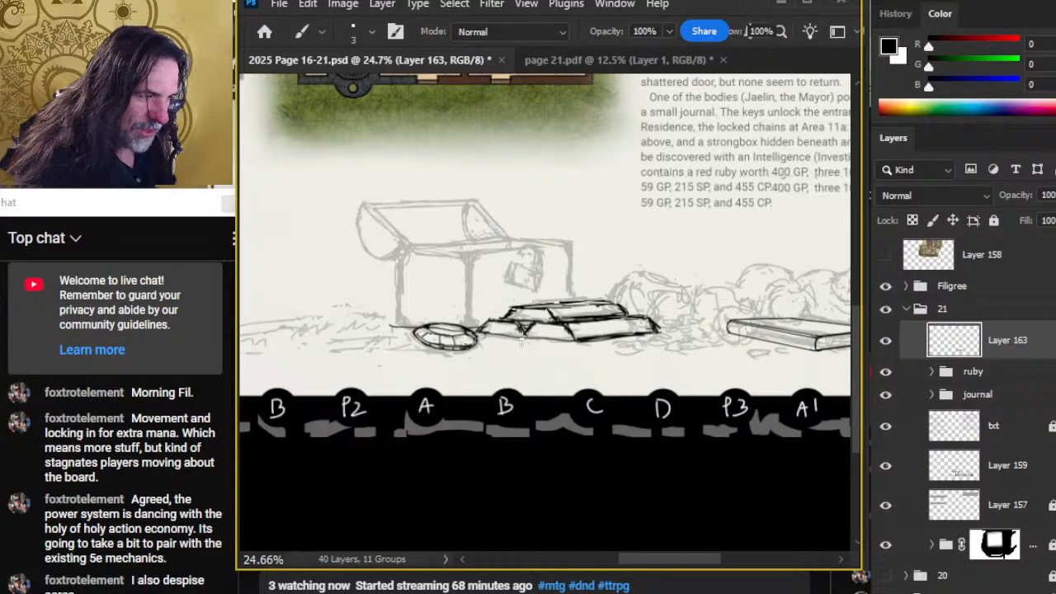
key(e)
key(z)
drag(532, 364, 496, 368)
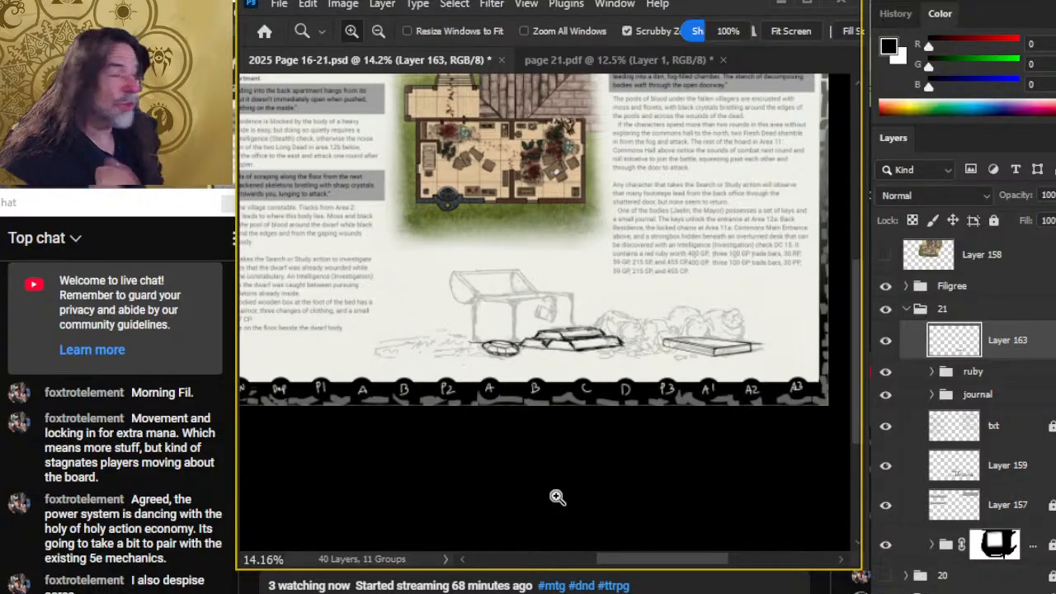
- Put Layer 163 into a new layer group named "trade bars"
key(ctrl+g)
double_click(973, 333)
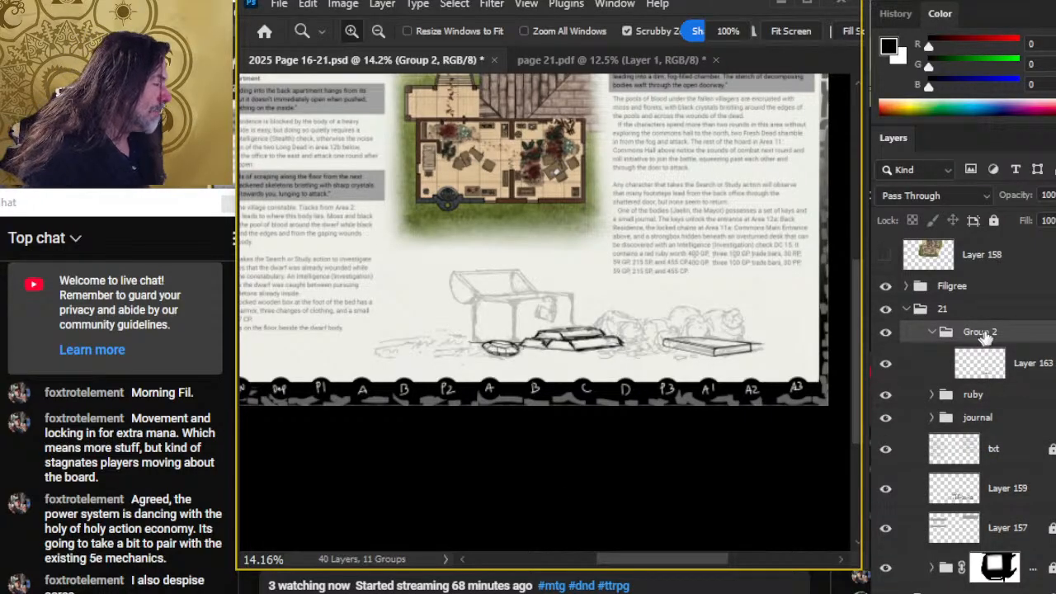
text(t)
key(ctrl+f)
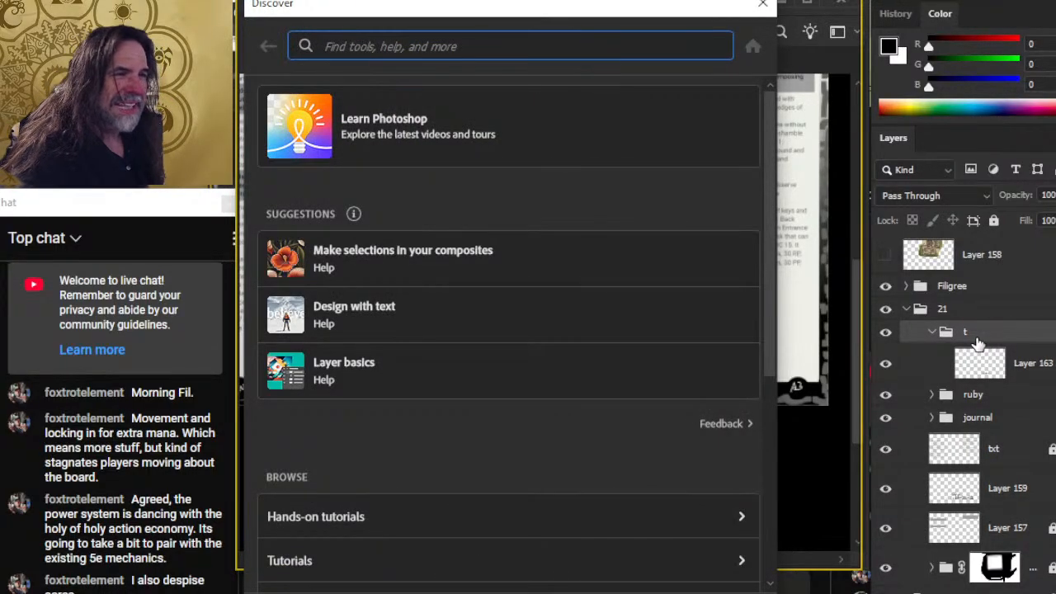
click(763, 5)
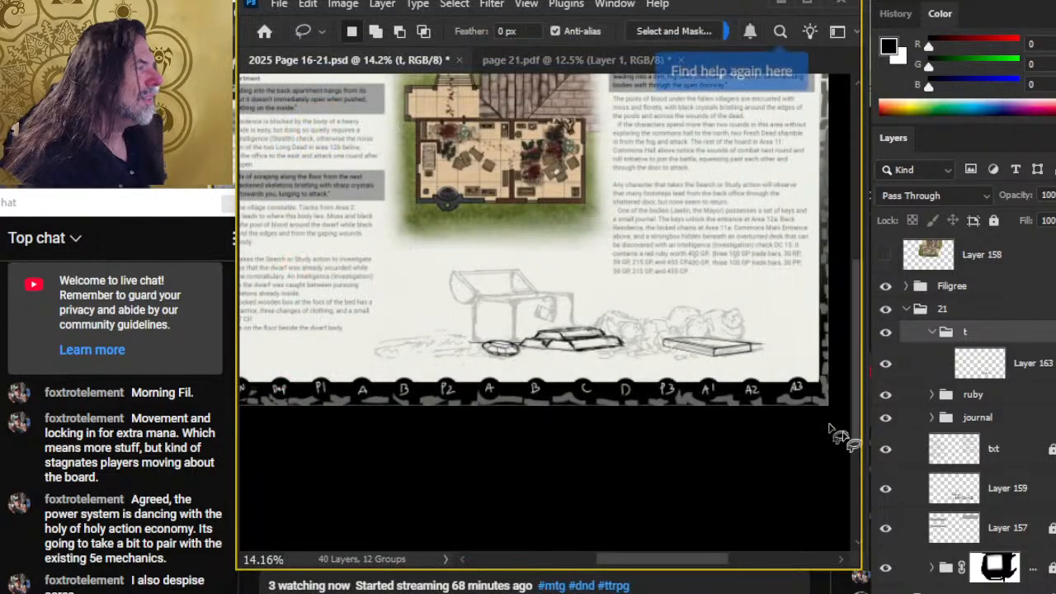
double_click(967, 332)
text(trade bars)
key(Return)
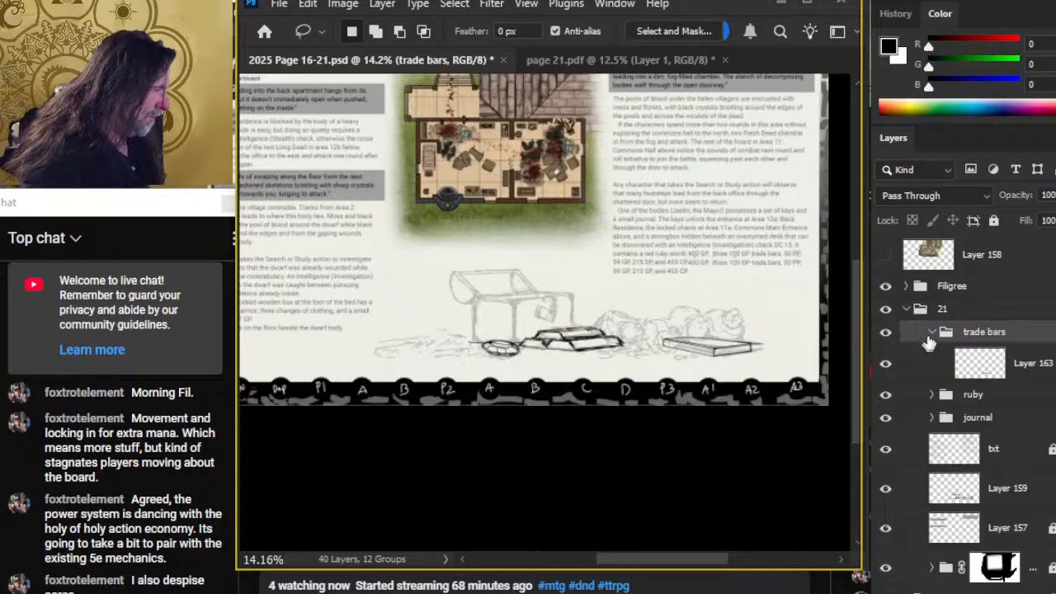
click(933, 332)
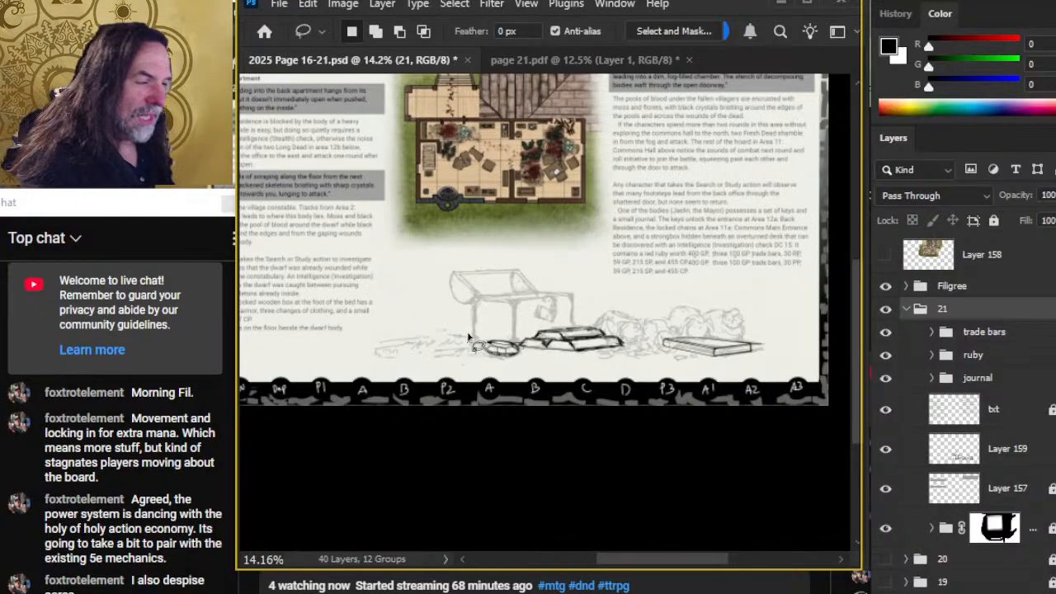
- On Layer 159, lasso the upper part of the chest sketch, shift it slightly and deselect
click(1001, 459)
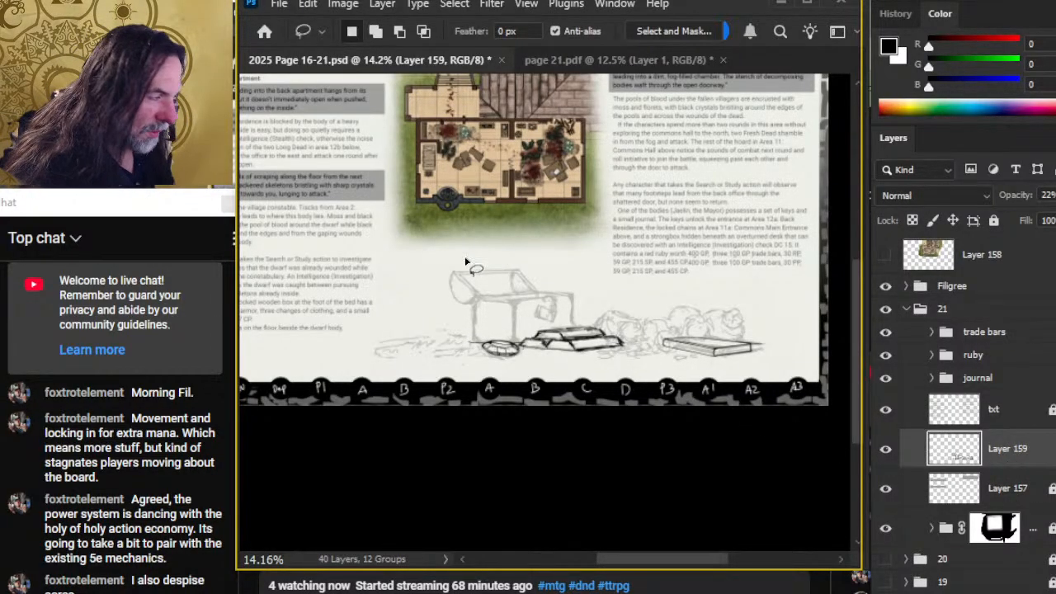
mouse_move(475, 251)
mouse_down()
mouse_move(418, 288)
mouse_move(506, 325)
mouse_move(558, 325)
mouse_move(588, 310)
mouse_move(522, 252)
mouse_up()
key(v)
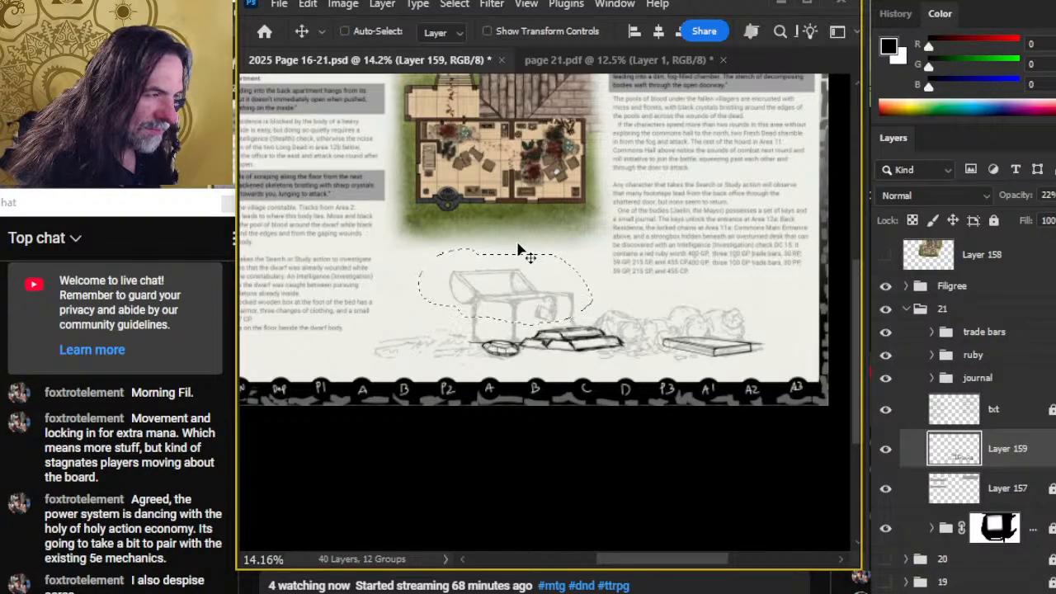
key(l)
key(ctrl+d)
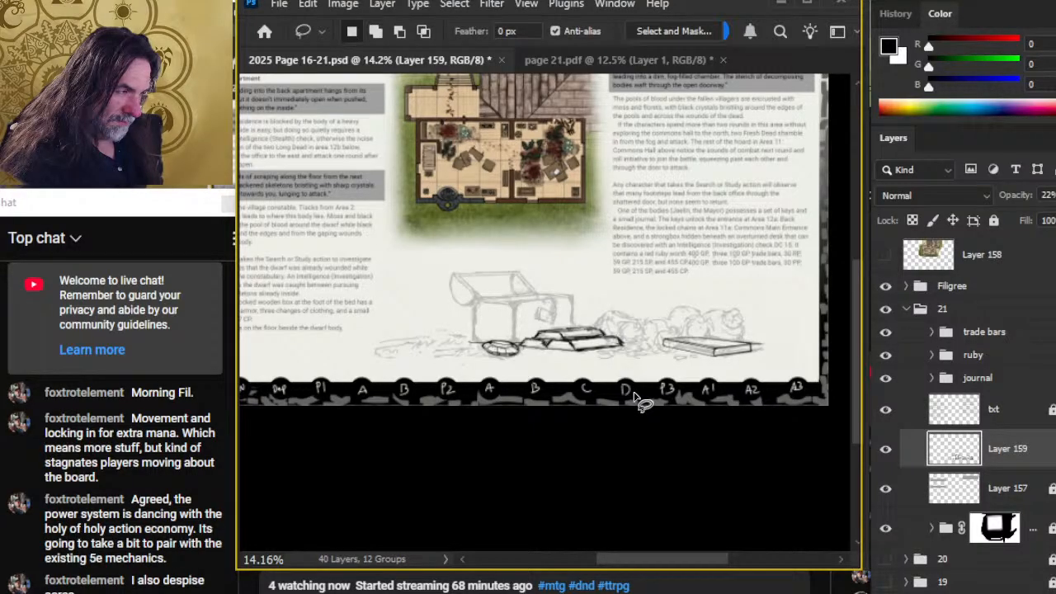
- Gather the trade bars, ruby and journal groups into a new parent group named "loot"
click(974, 313)
key(v)
drag(650, 376, 664, 357)
key(Return)
click(994, 411)
drag(990, 331, 1000, 424)
shift+click(986, 378)
key(ctrl+g)
double_click(976, 333)
key(BackSpace)
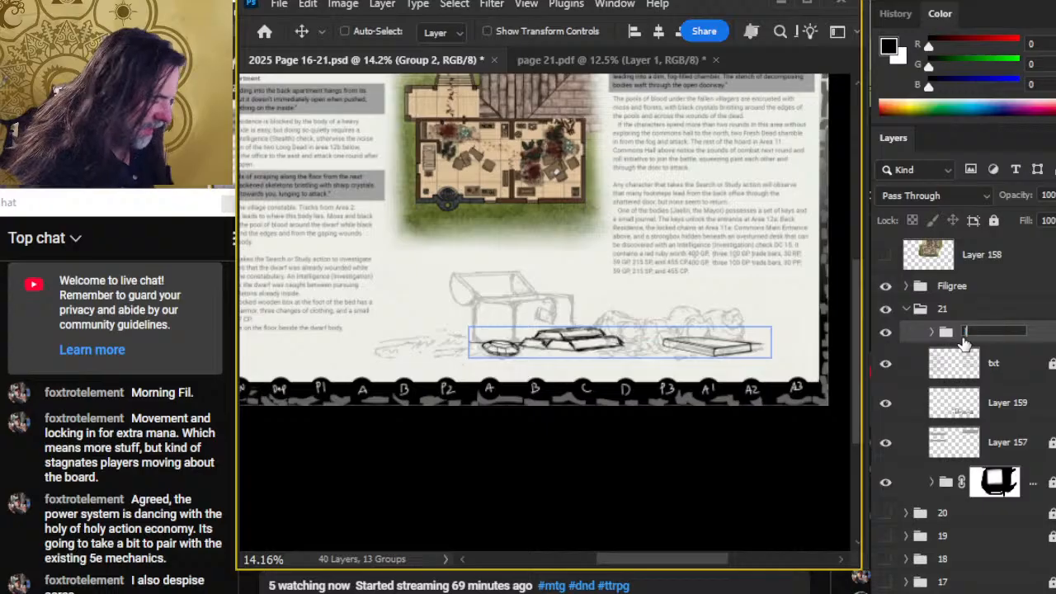
key(Return)
click(932, 331)
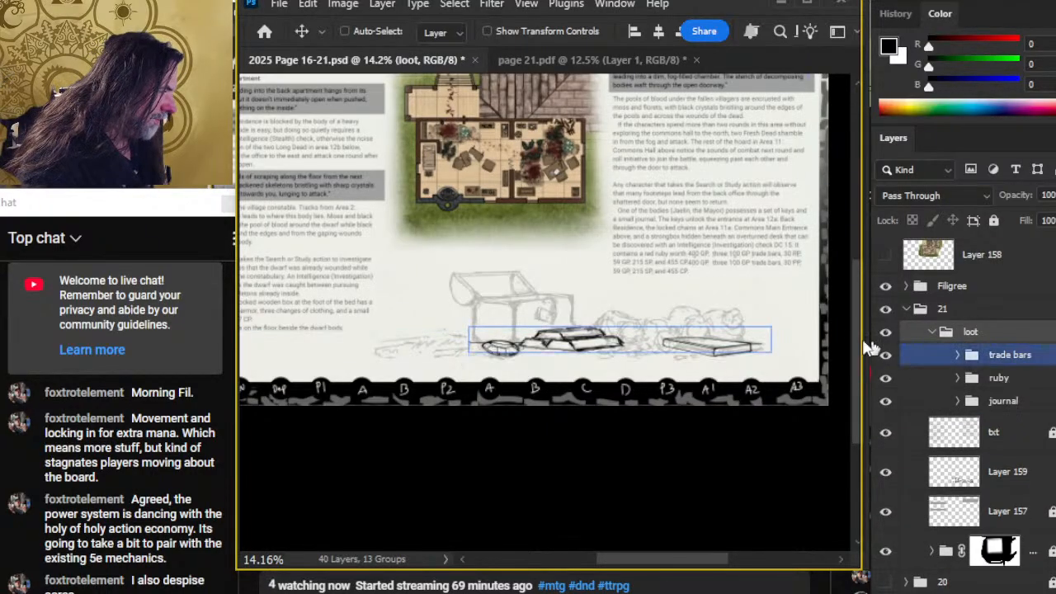
- Place Layer 159 inside the loot group below journal and check the group by toggling its visibility
drag(625, 377, 615, 369)
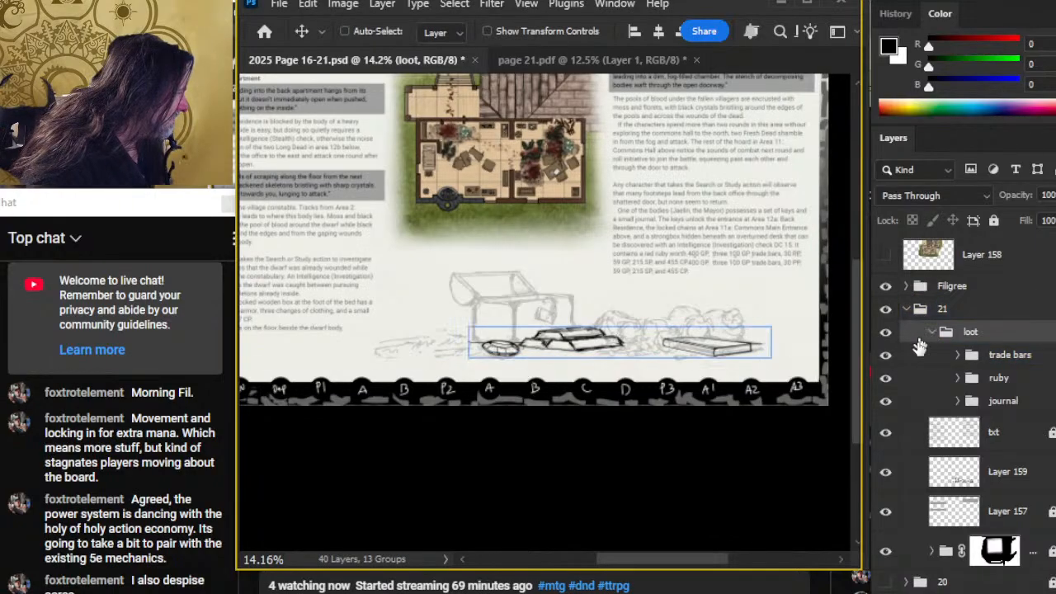
click(886, 471)
click(886, 472)
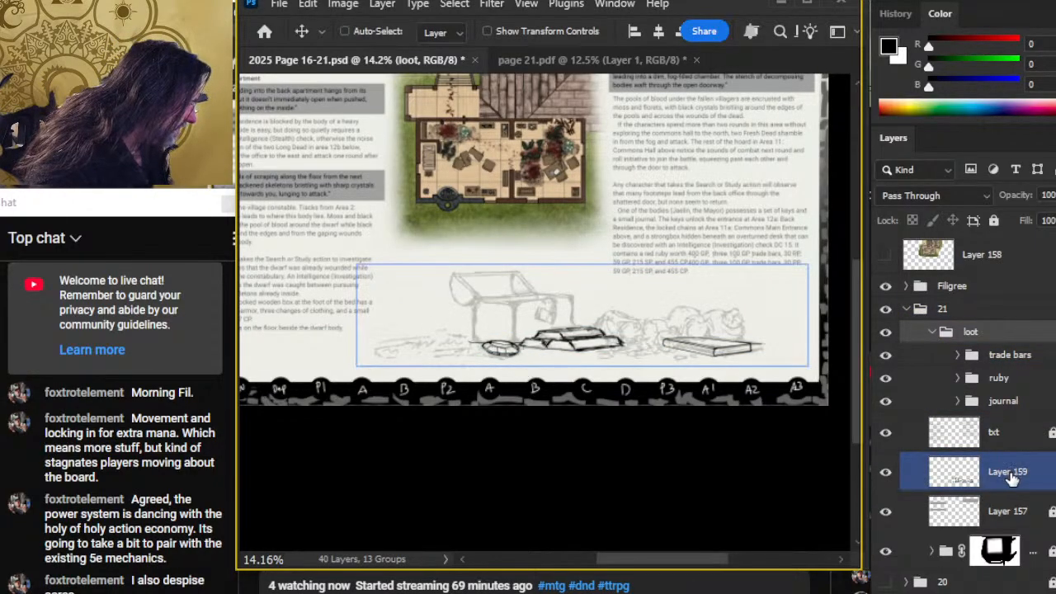
click(1034, 473)
mouse_move(1034, 473)
mouse_down()
mouse_move(1027, 345)
mouse_move(996, 475)
mouse_up()
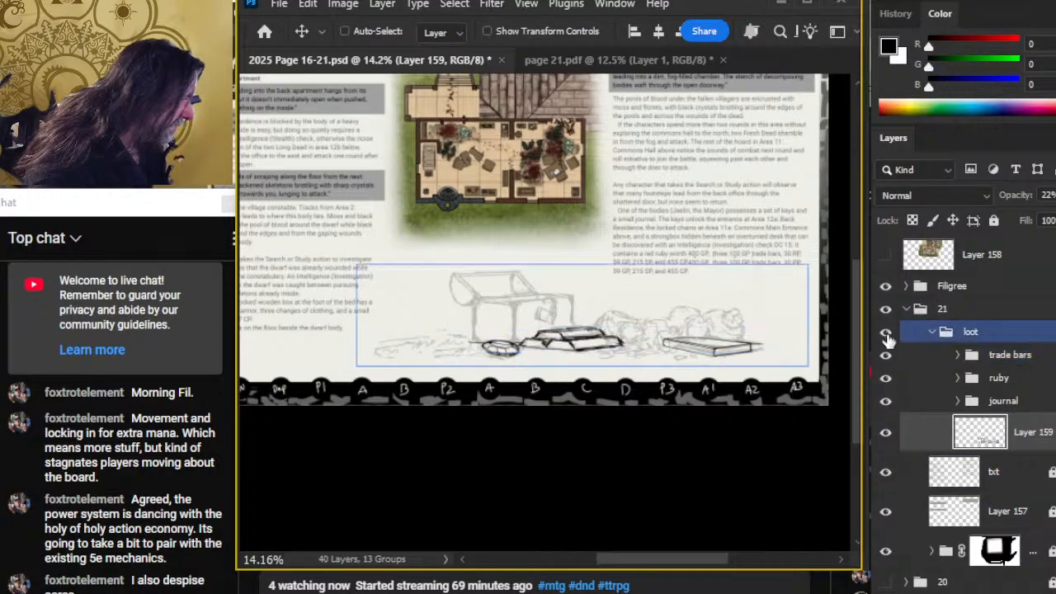
click(884, 333)
click(885, 333)
click(971, 331)
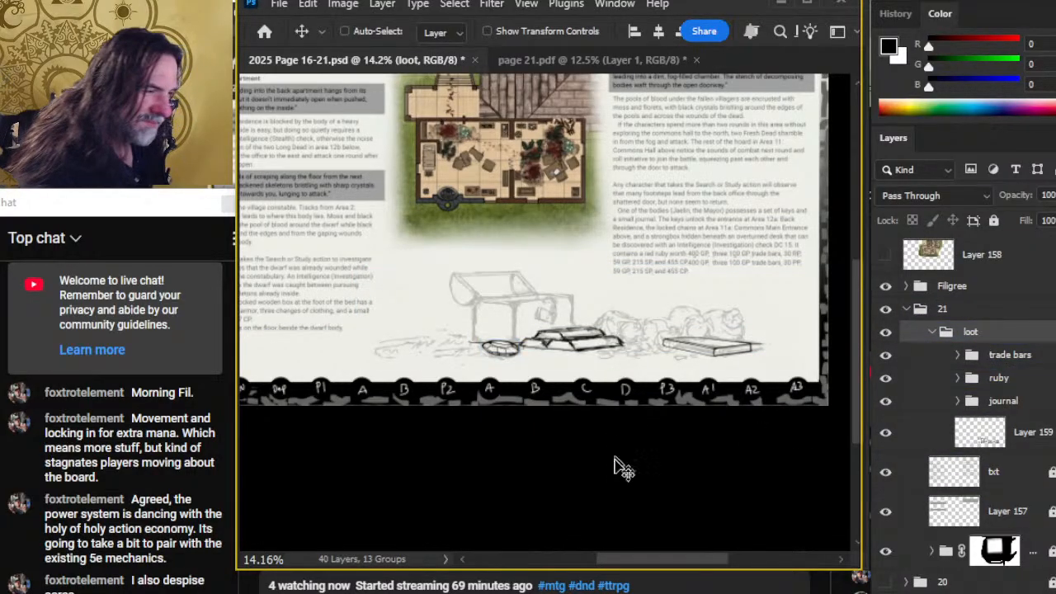
- Try to nudge the loot group's pixels to the right while viewing the whole page
mouse_move(709, 424)
mouse_down()
mouse_move(696, 419)
mouse_move(736, 424)
mouse_move(733, 440)
mouse_up()
key(ctrl+z)
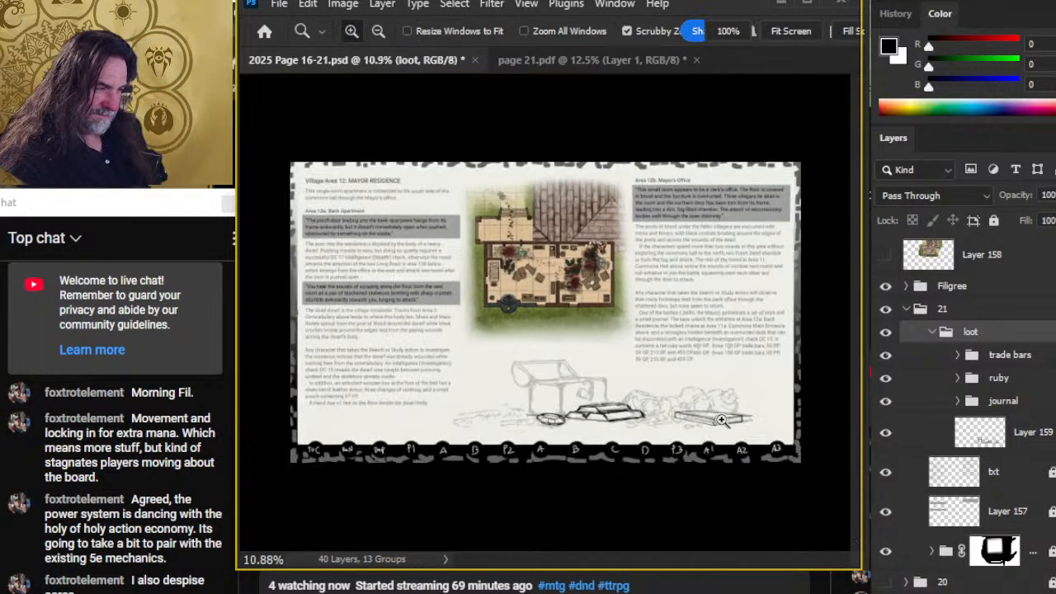
key(ctrl+Right)
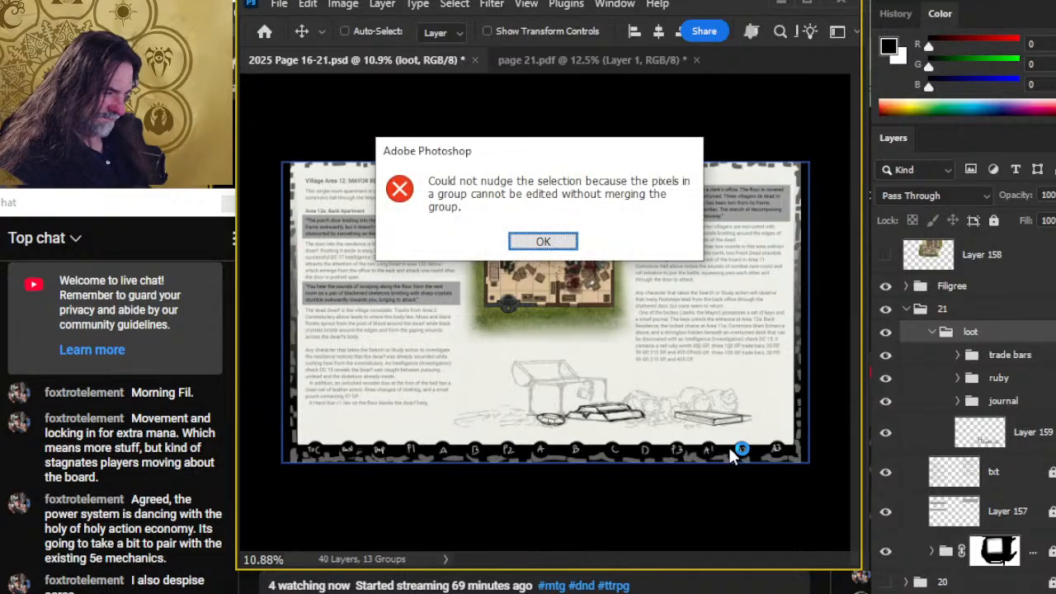
key(Return)
key(ctrl+Right)
key(Return)
- Deselect and shift the whole loot group slightly to the left on the page
key(ctrl+d)
key(l)
key(v)
key(shift+Left)
key(shift+Left)
key(shift+Left)
key(shift+Left)
key(shift+Left)
key(shift+Left)
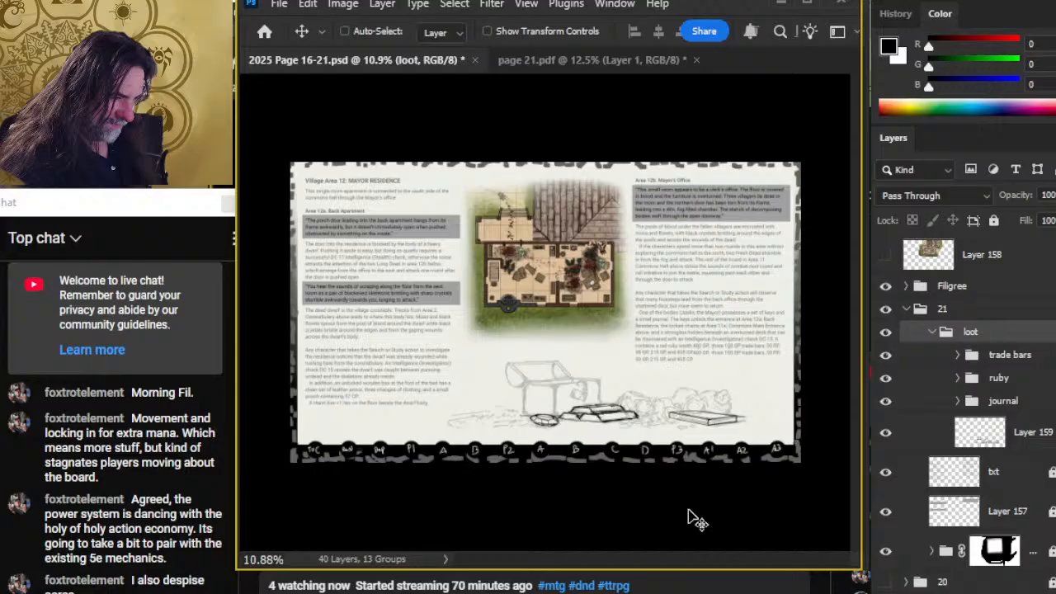
- Free-transform the journal group, rotating it slightly and moving it a little to the right
click(1008, 402)
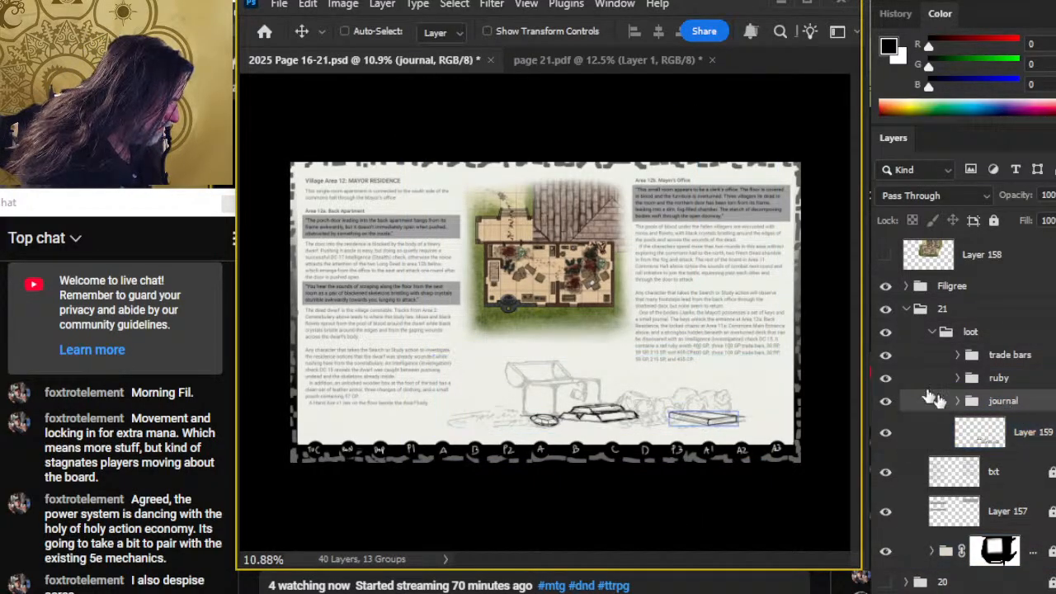
key(l)
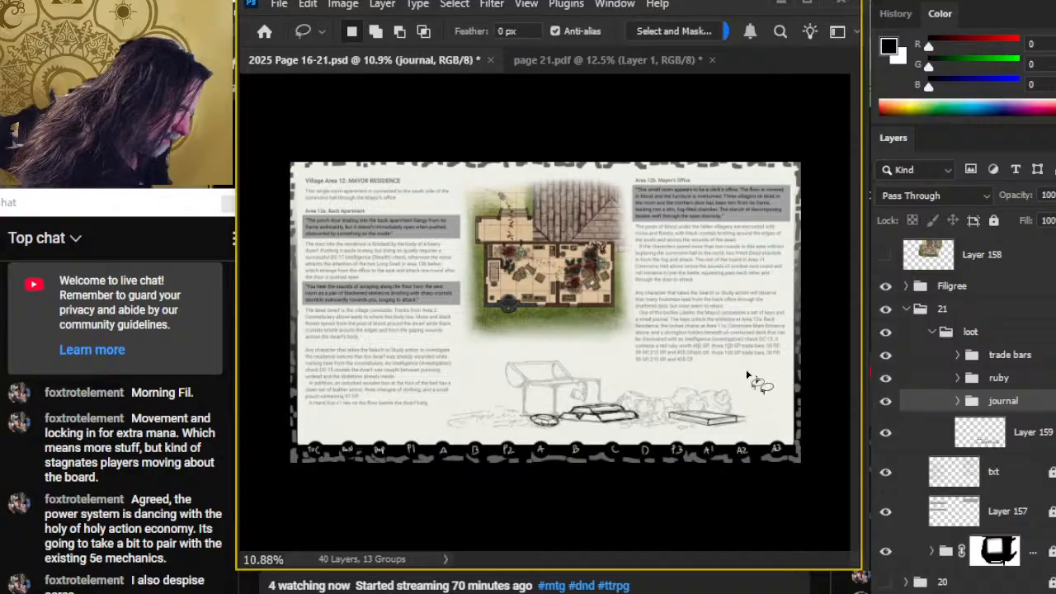
right_click(749, 373)
click(784, 548)
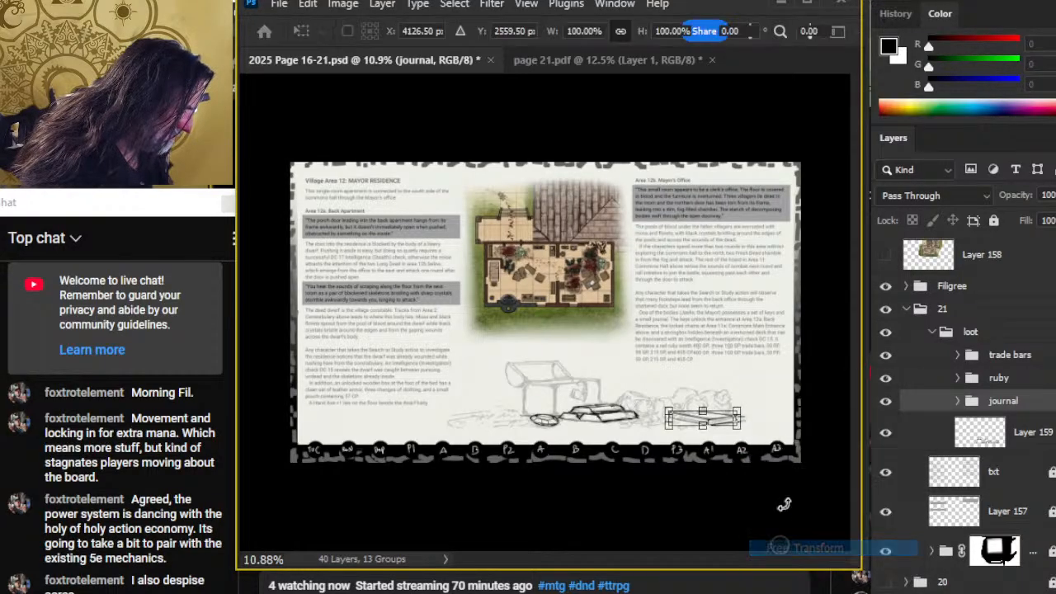
drag(784, 502, 787, 500)
key(Return)
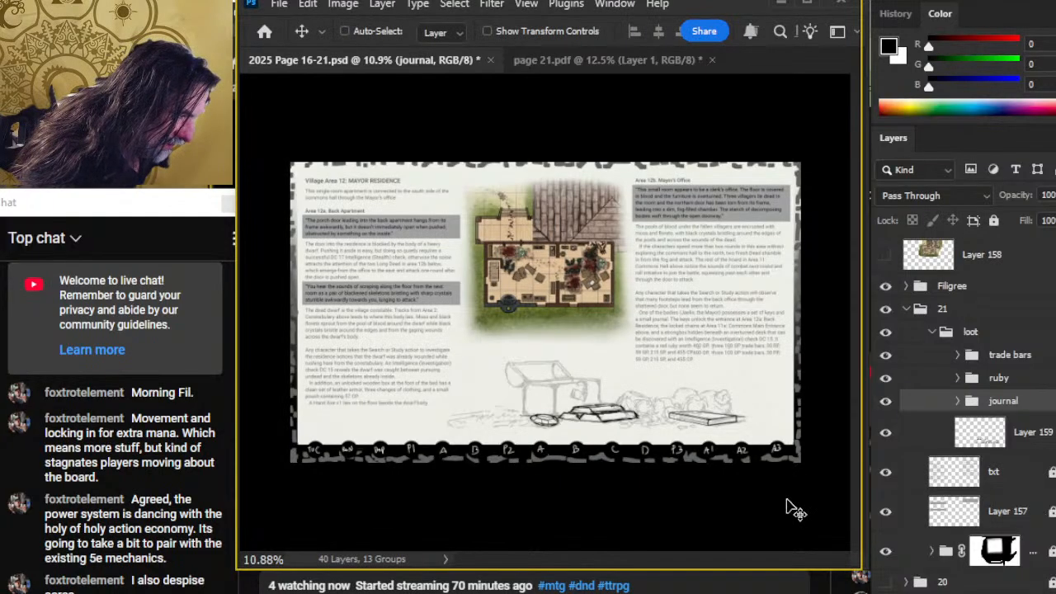
right_click(695, 400)
click(741, 566)
drag(792, 466, 799, 448)
key(Return)
key(v)
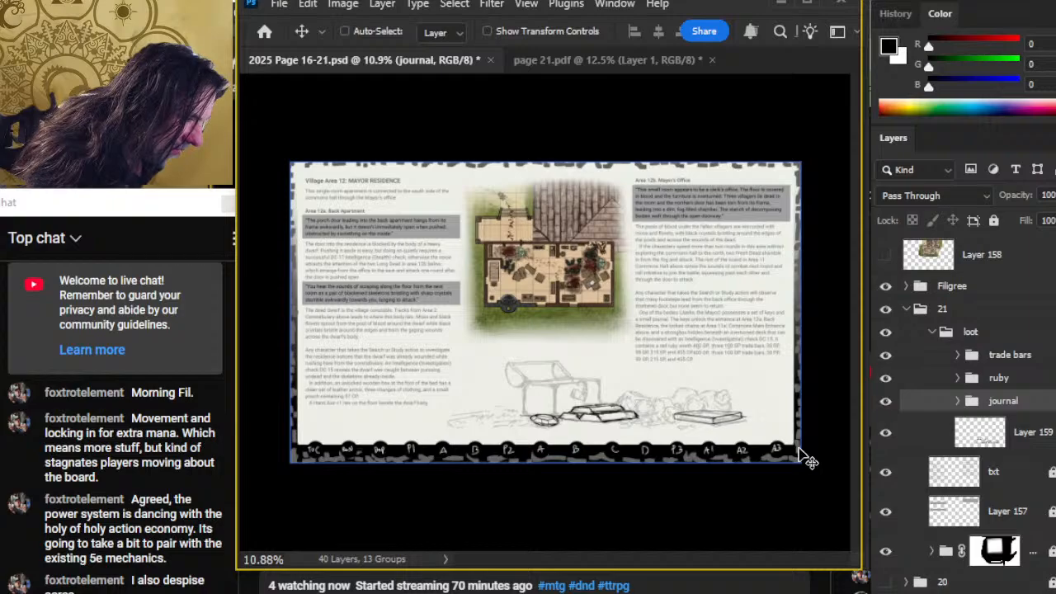
- Check the journal's line art by toggling its layer visibility, and make Layer 163 in trade bars active
key(z)
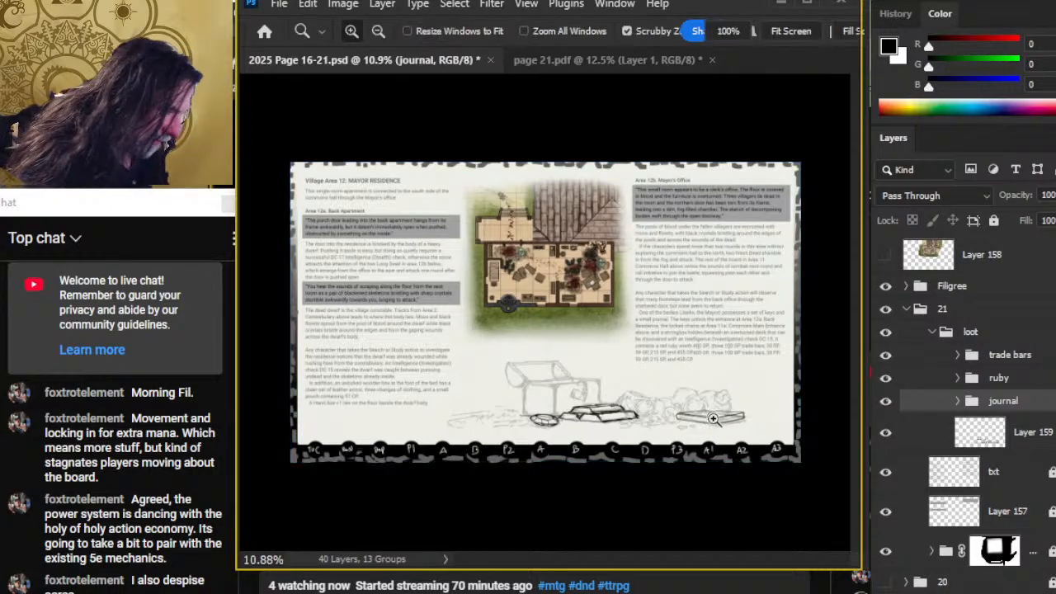
click(708, 414)
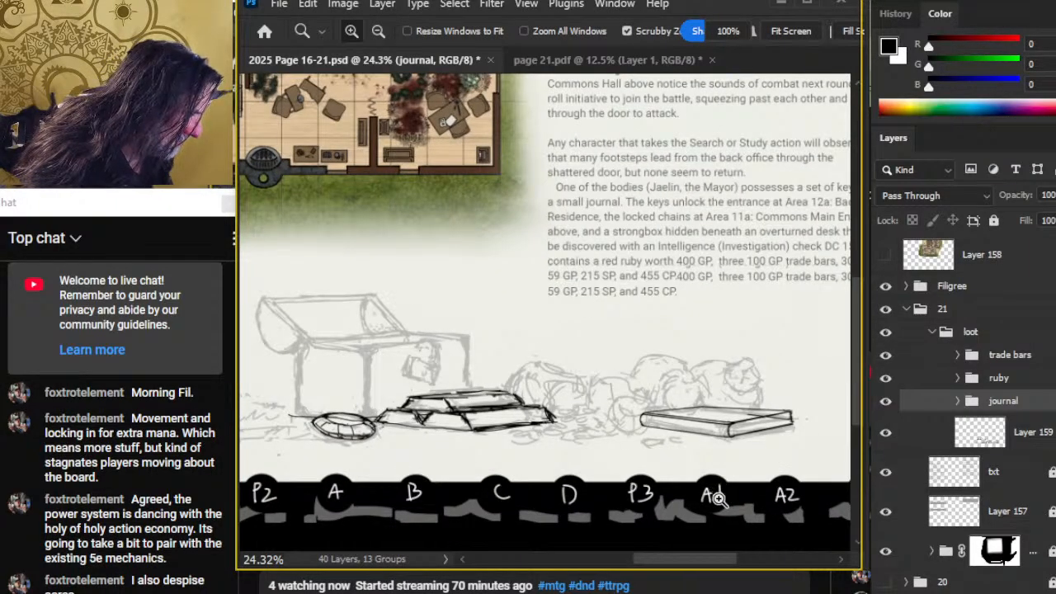
click(958, 401)
click(885, 434)
click(884, 436)
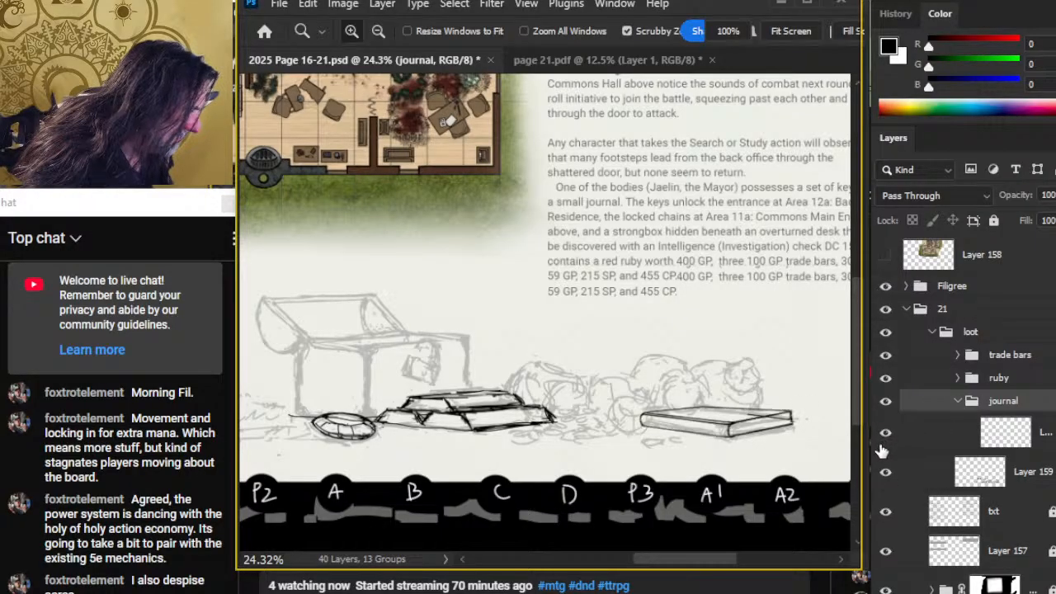
click(958, 401)
click(958, 355)
click(1011, 386)
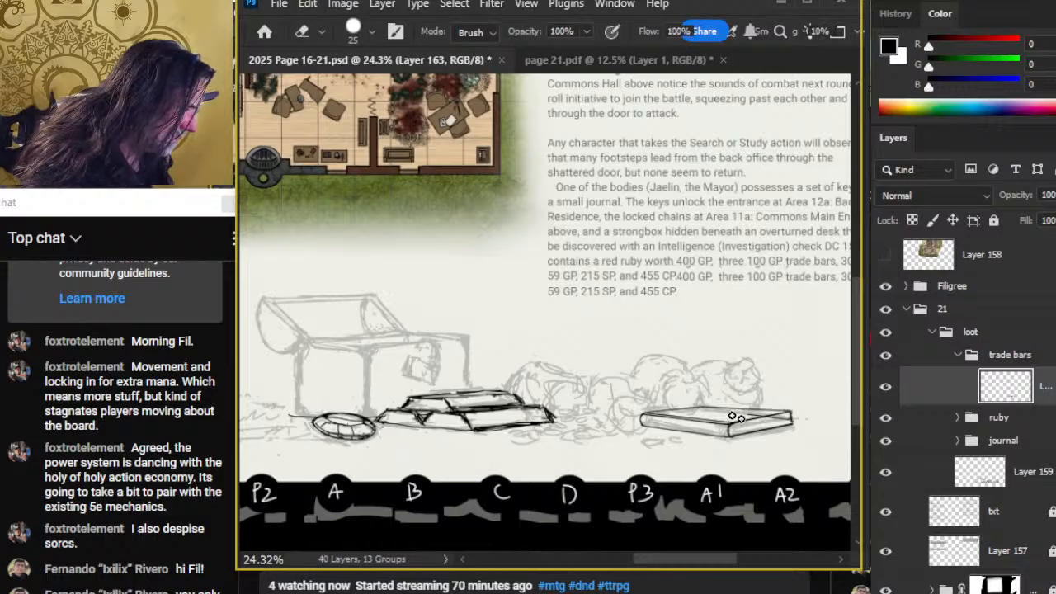
- Save the document with the rearranged loot drawing
key(z)
alt+click(753, 459)
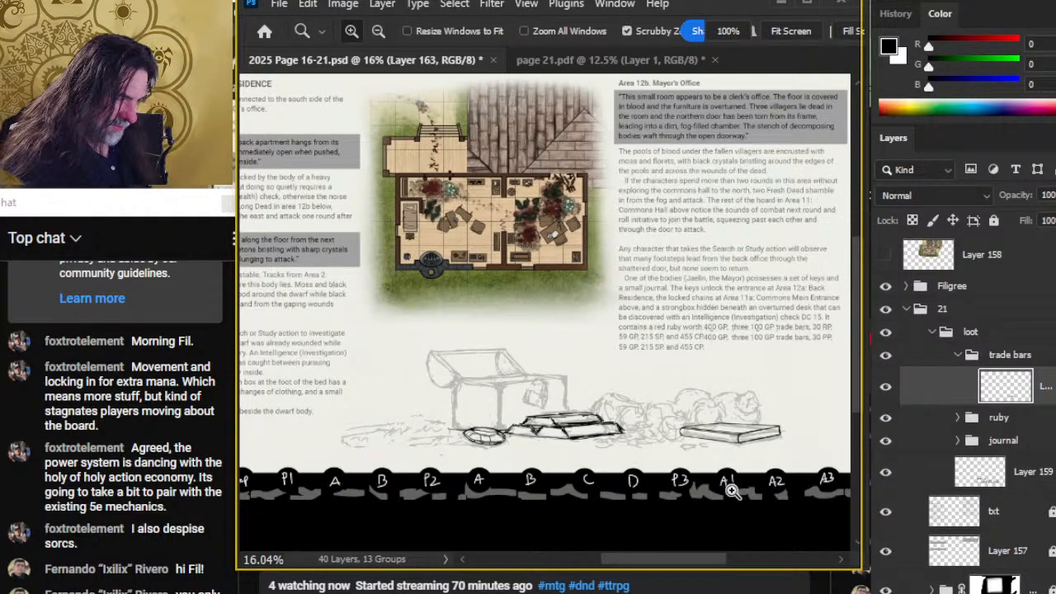
key(ctrl+s)
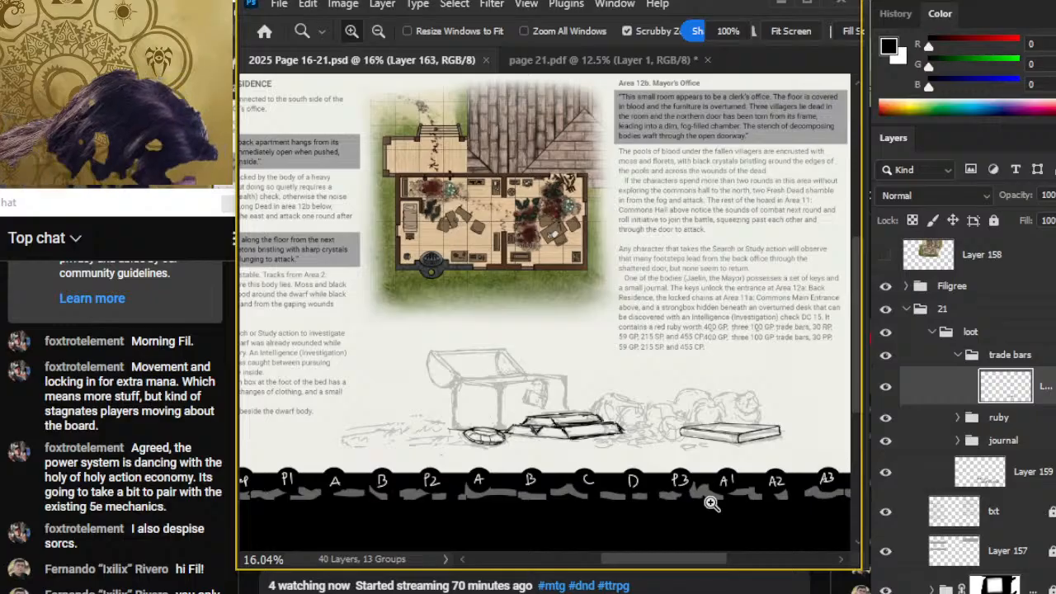
- View the complete page 21 spread and switch to the streaming software
mouse_move(189, 592)
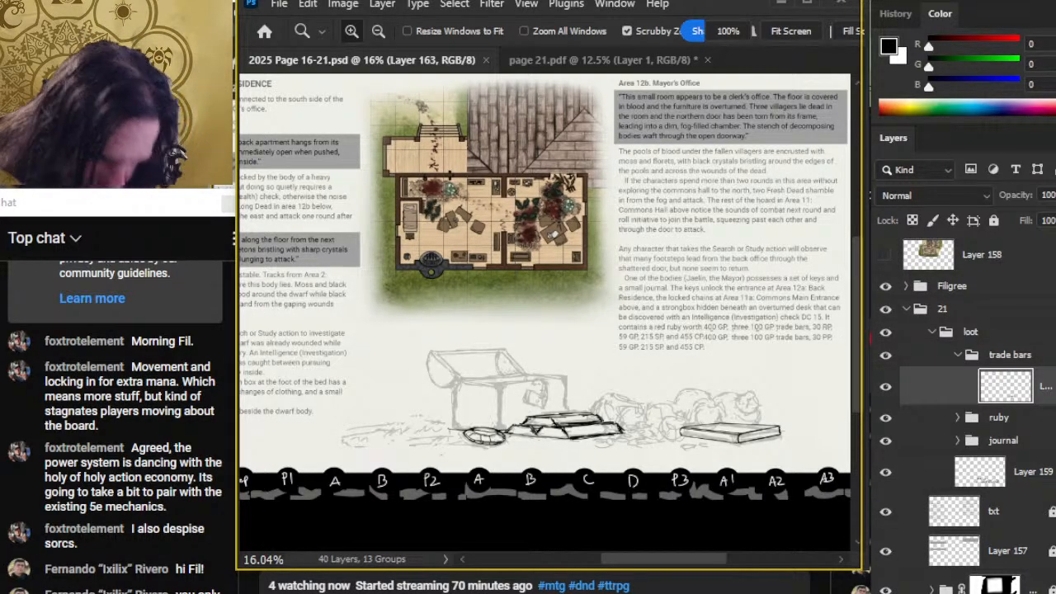
key(alt+Tab)
key(alt+Tab)
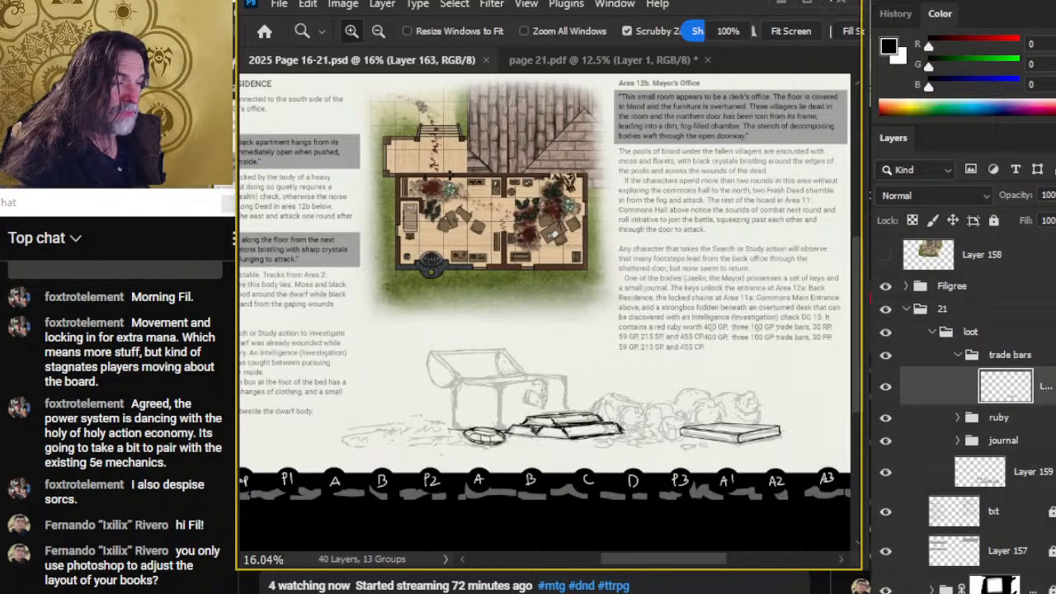
drag(593, 374, 557, 365)
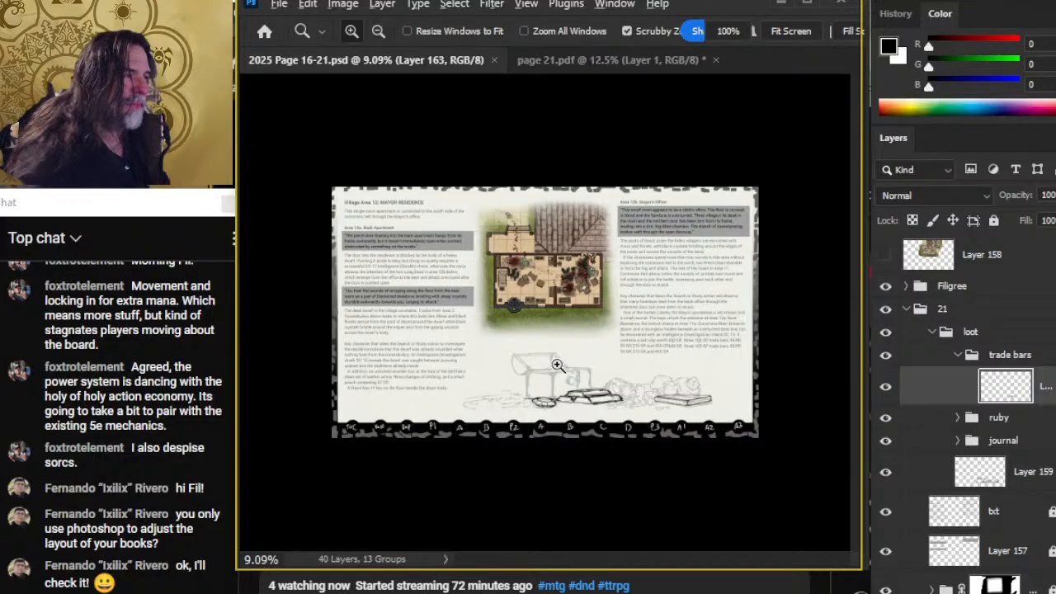
key(alt+Tab)
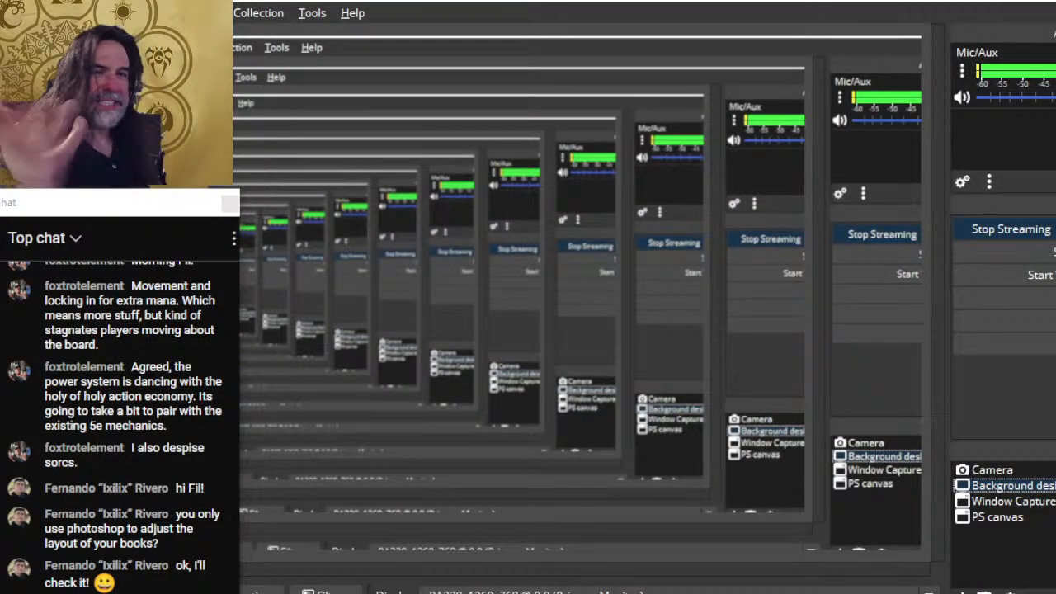